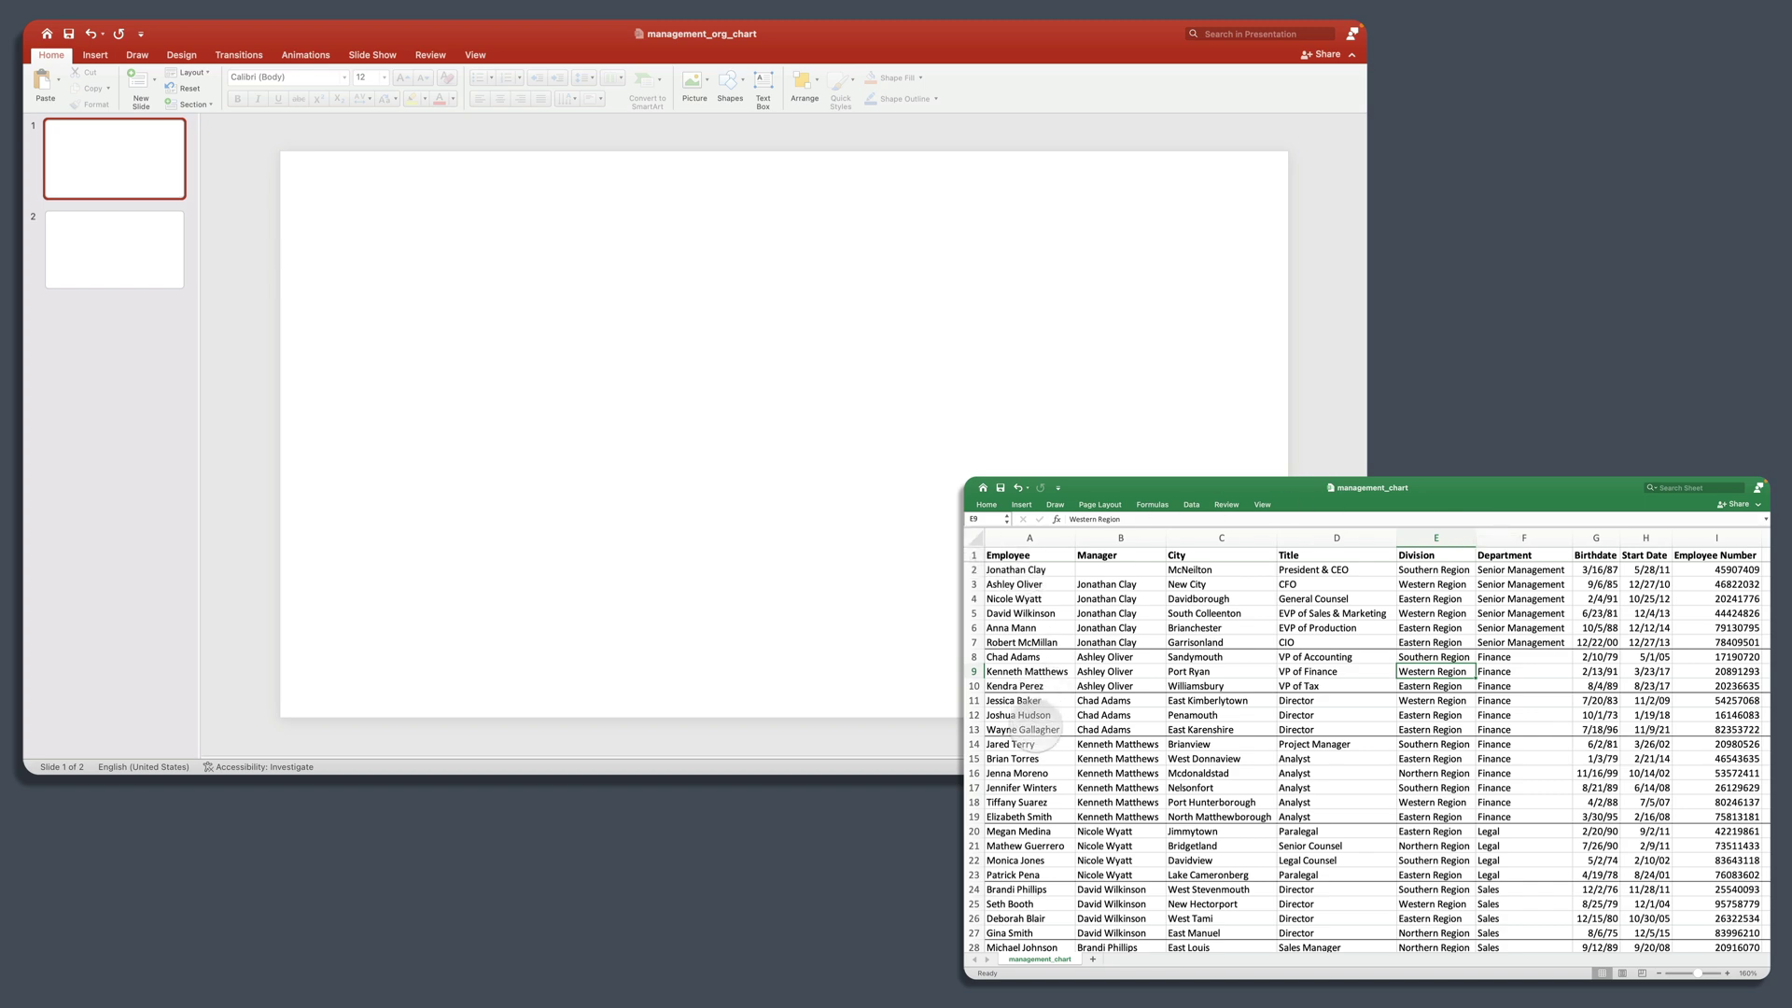
Step: Review the spreadsheet's Employee and Manager headings in cells A1 and B1
{"action": "scroll", "coordinate": [1027, 756], "scroll_direction": "down", "scroll_amount": 2}
{"action": "scroll", "coordinate": [1027, 756], "scroll_direction": "down", "scroll_amount": 10}
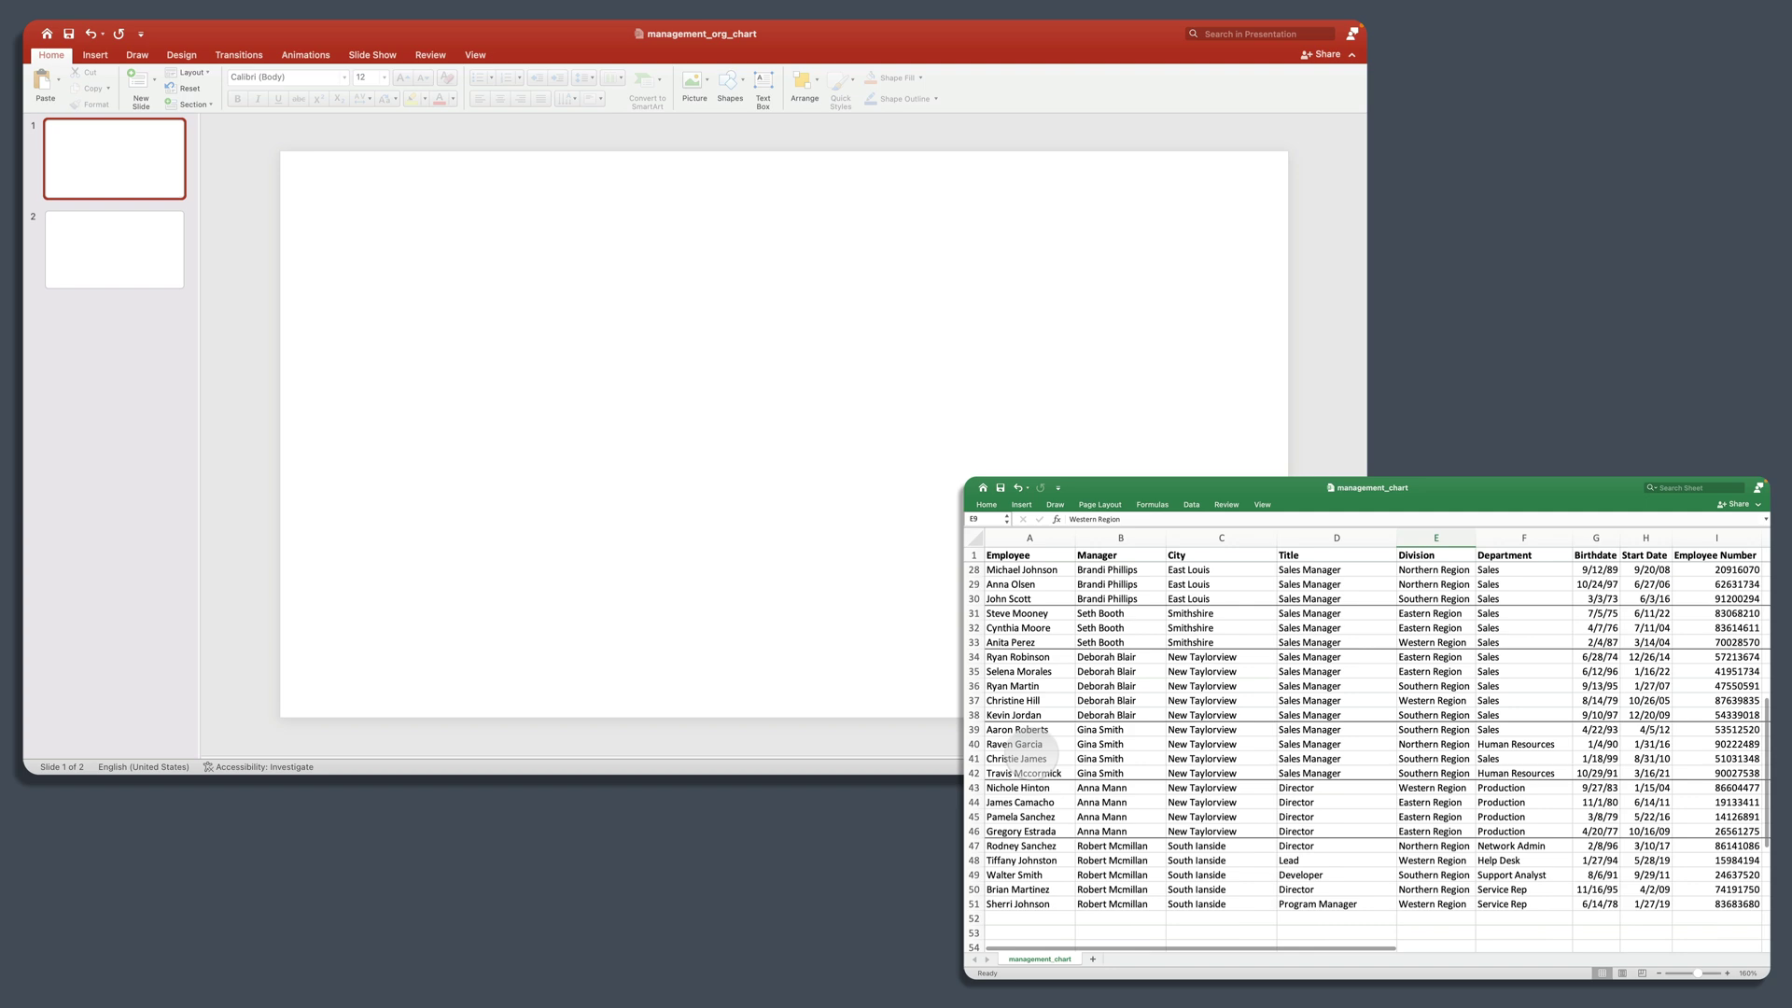
{"action": "scroll", "coordinate": [1027, 751], "scroll_direction": "up", "scroll_amount": 10}
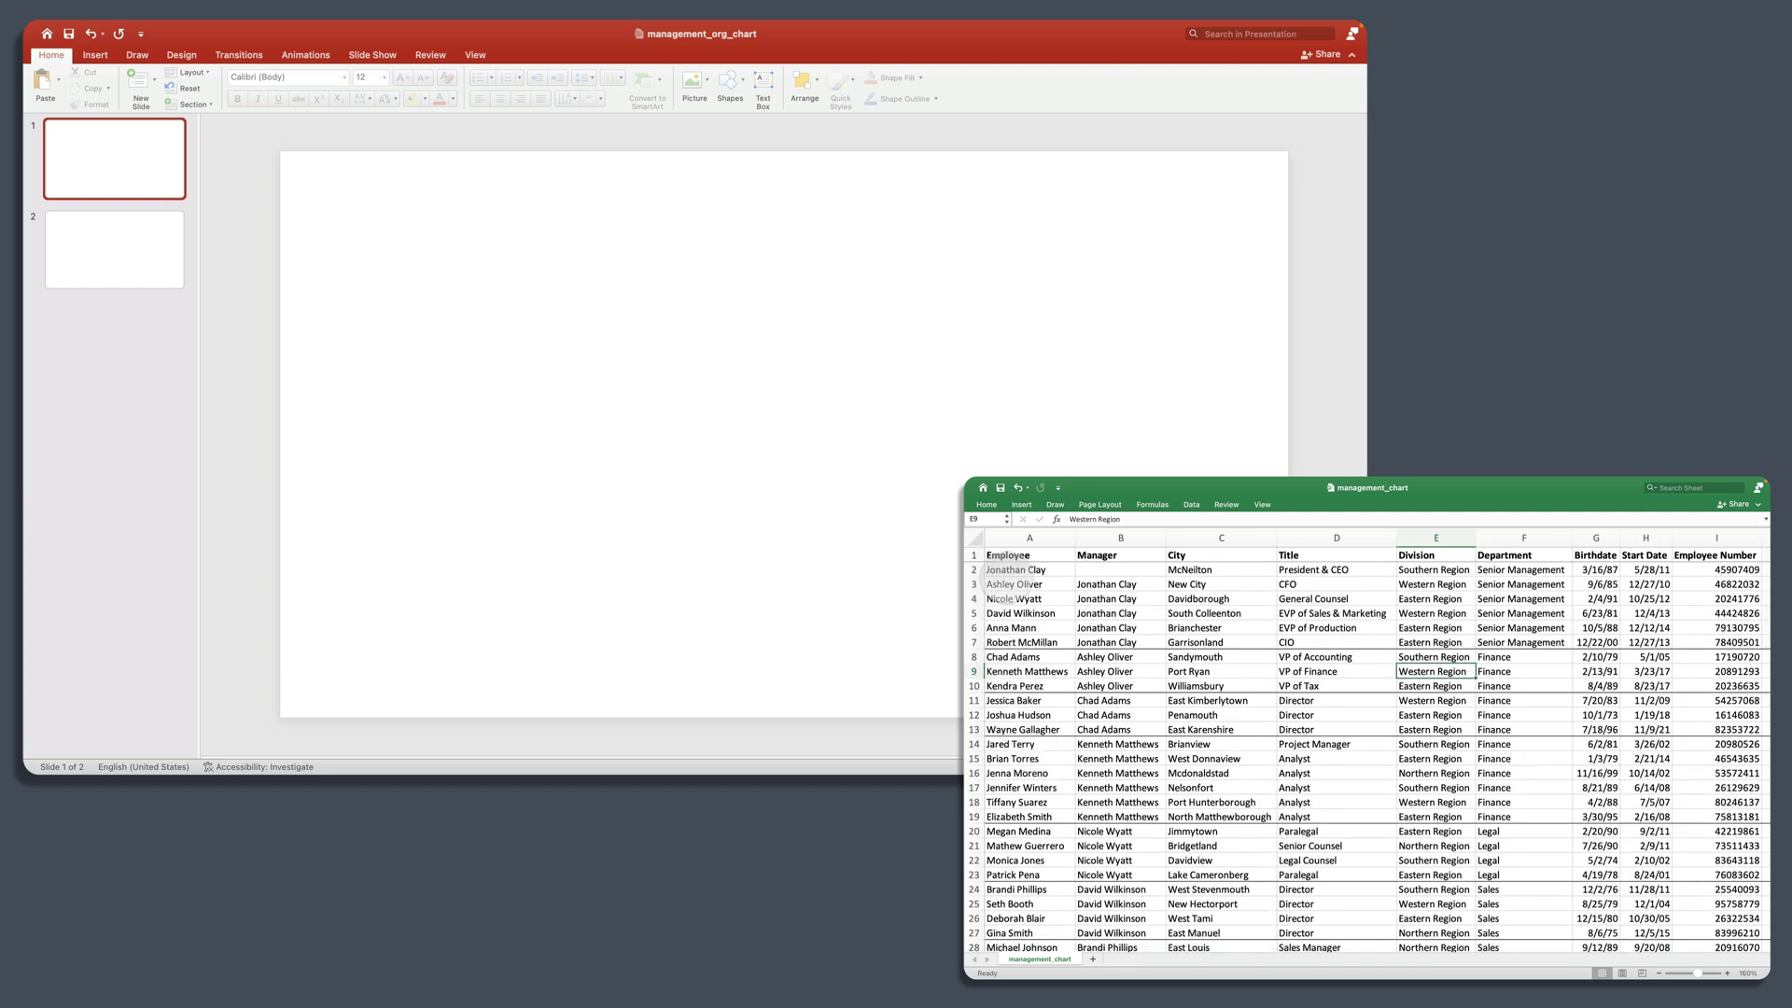
{"action": "left_click", "coordinate": [1027, 538]}
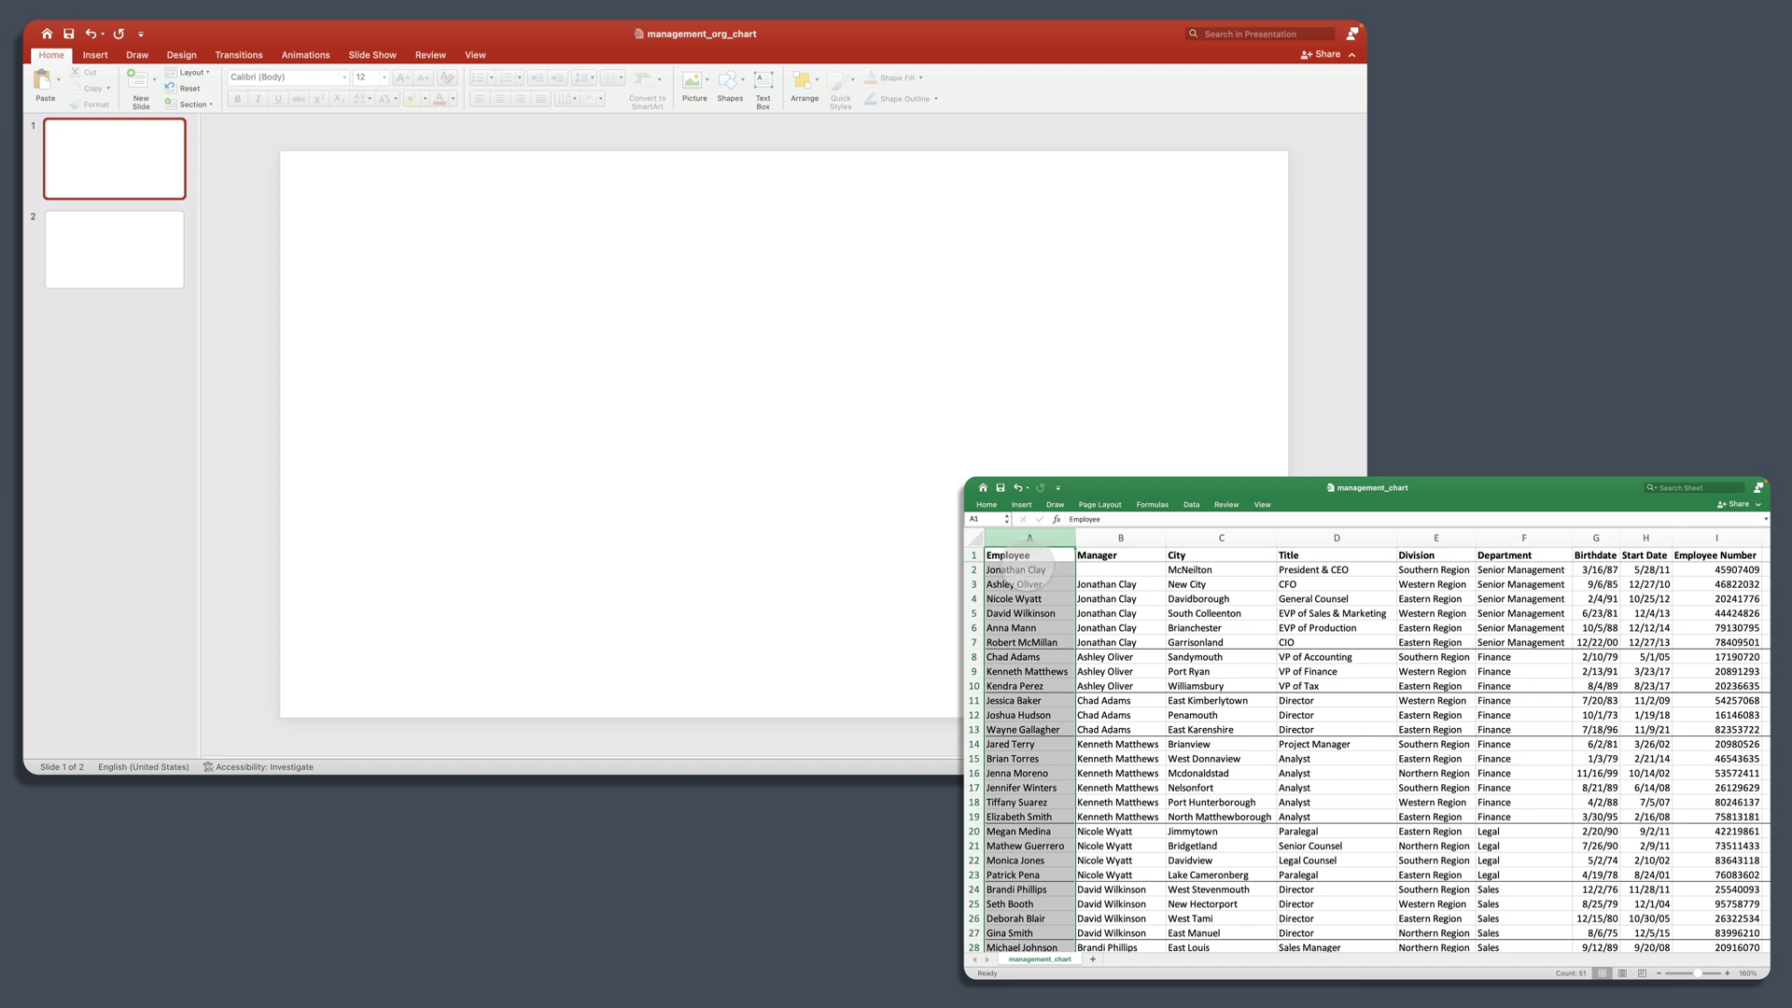
{"action": "left_click", "coordinate": [1026, 557]}
{"action": "left_click", "coordinate": [1080, 554]}
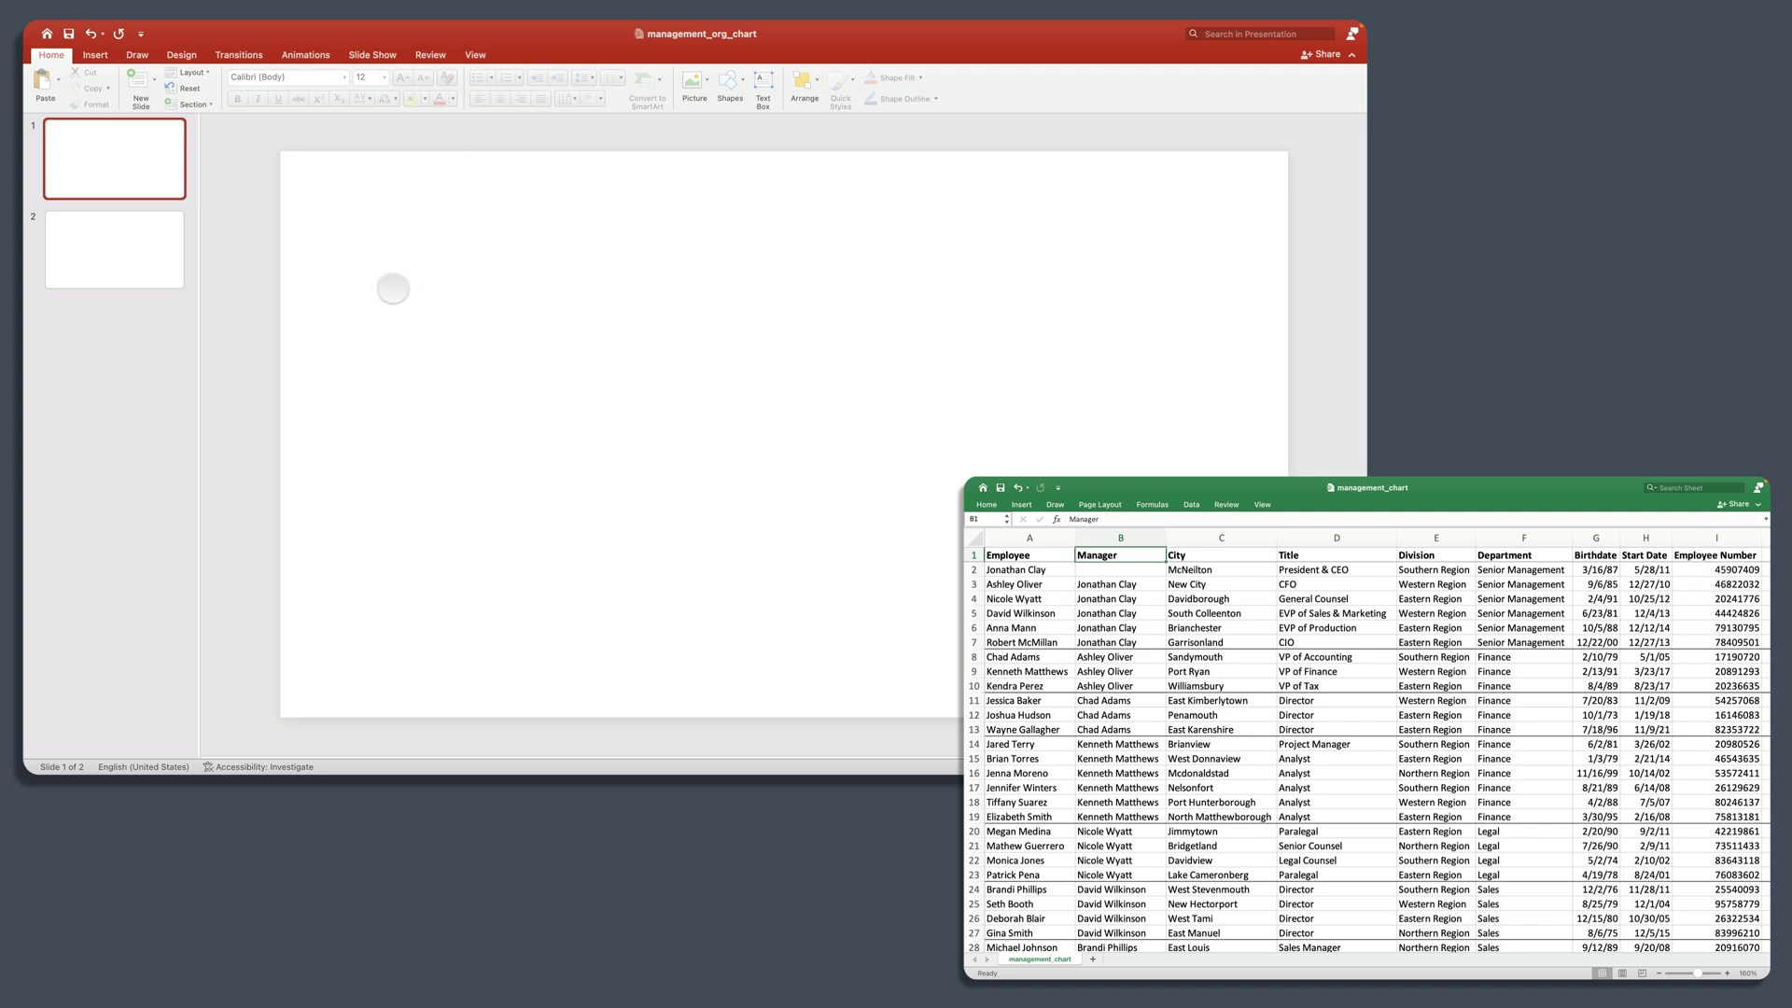
Step: Insert a SmartArt Organization Chart from the Hierarchy category on slide 1
{"action": "left_click", "coordinate": [254, 198]}
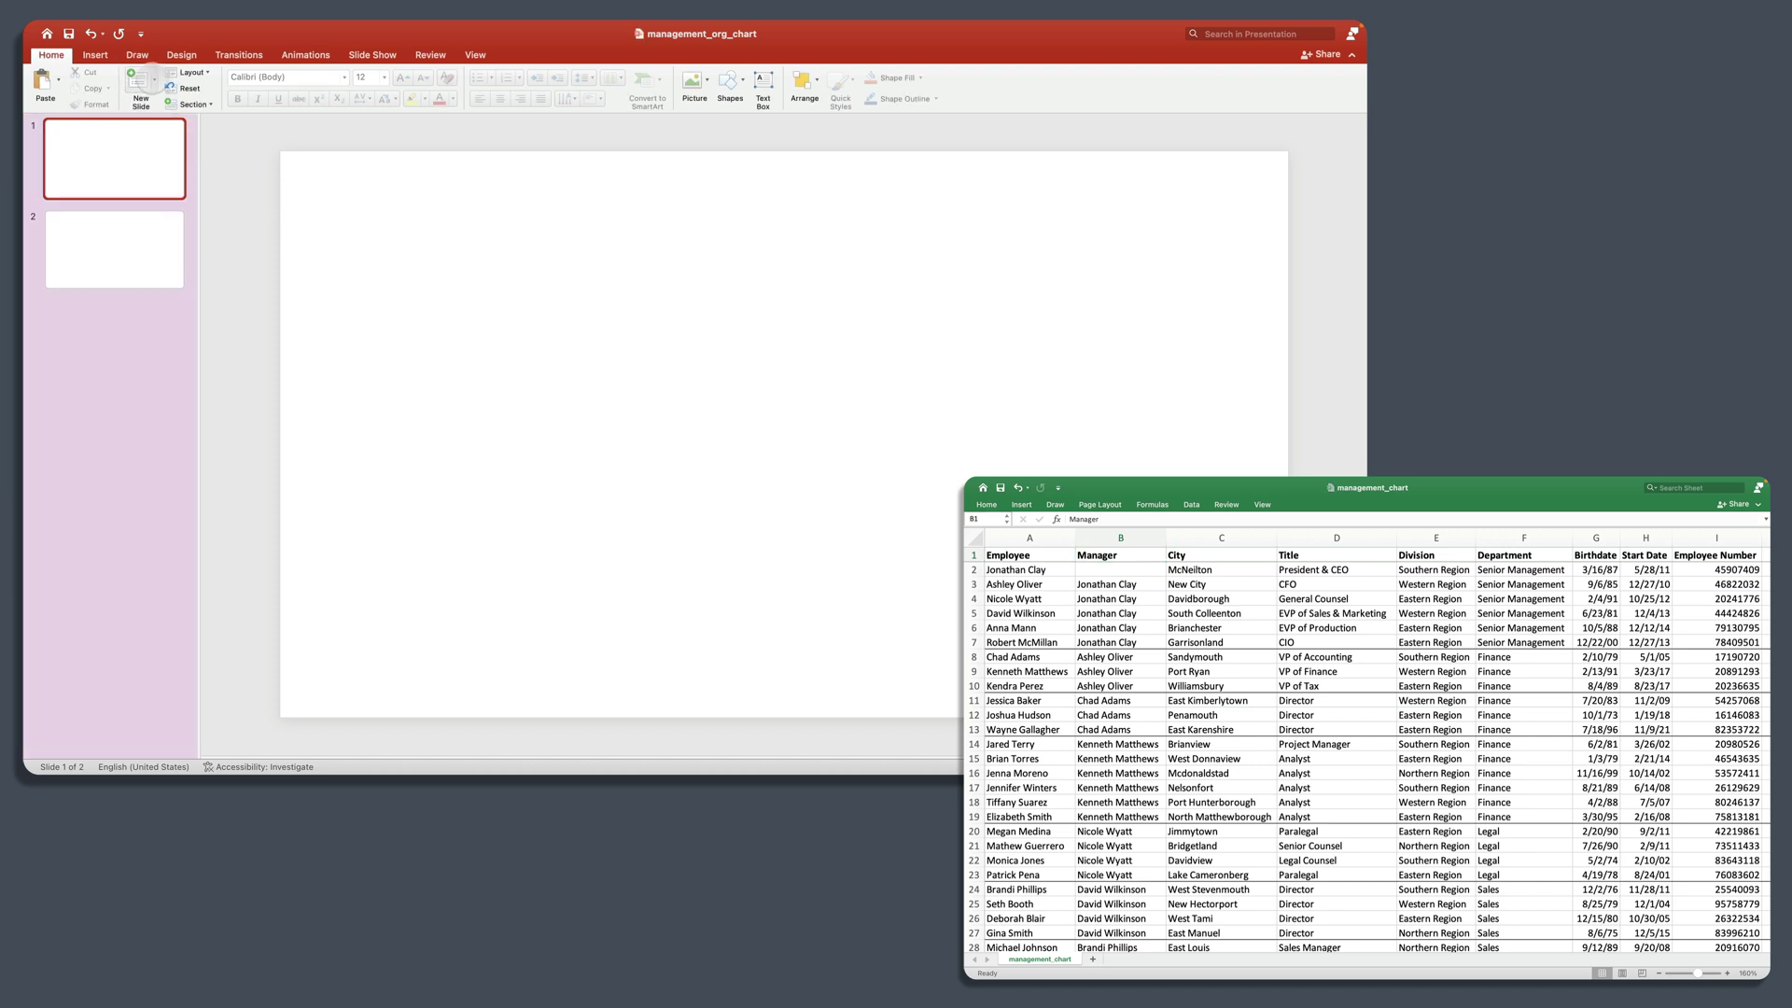
{"action": "left_click", "coordinate": [153, 76]}
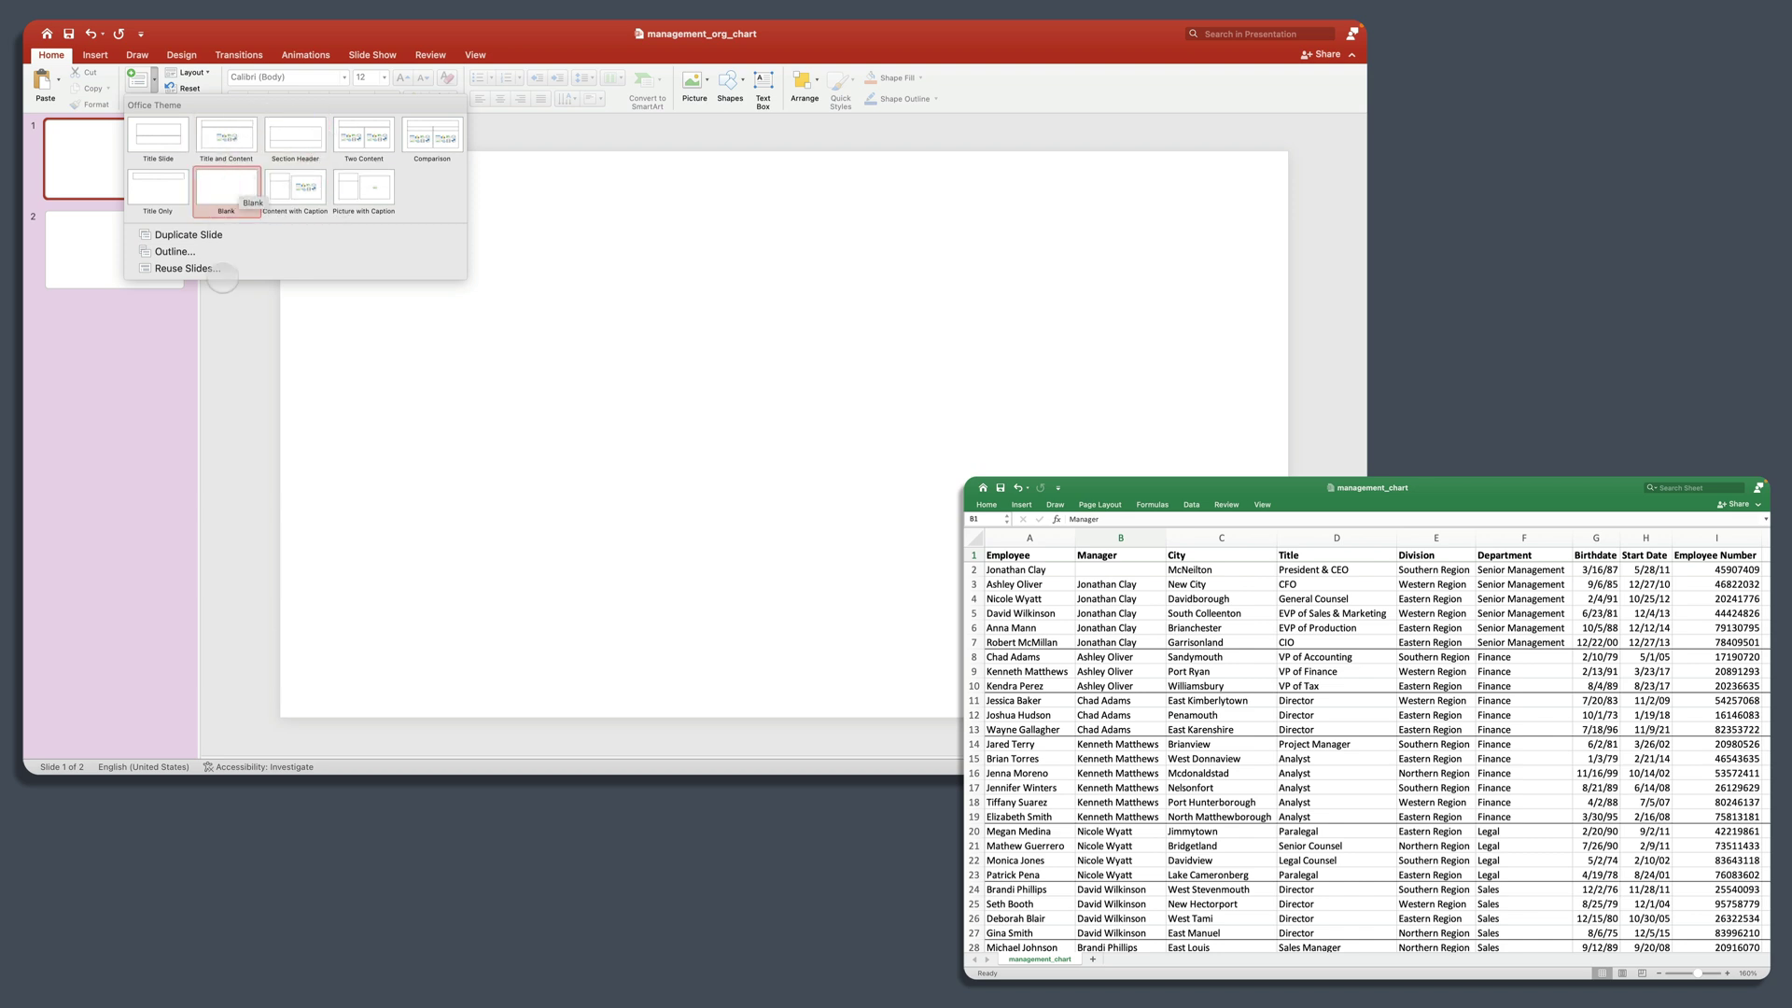
{"action": "left_click", "coordinate": [289, 358]}
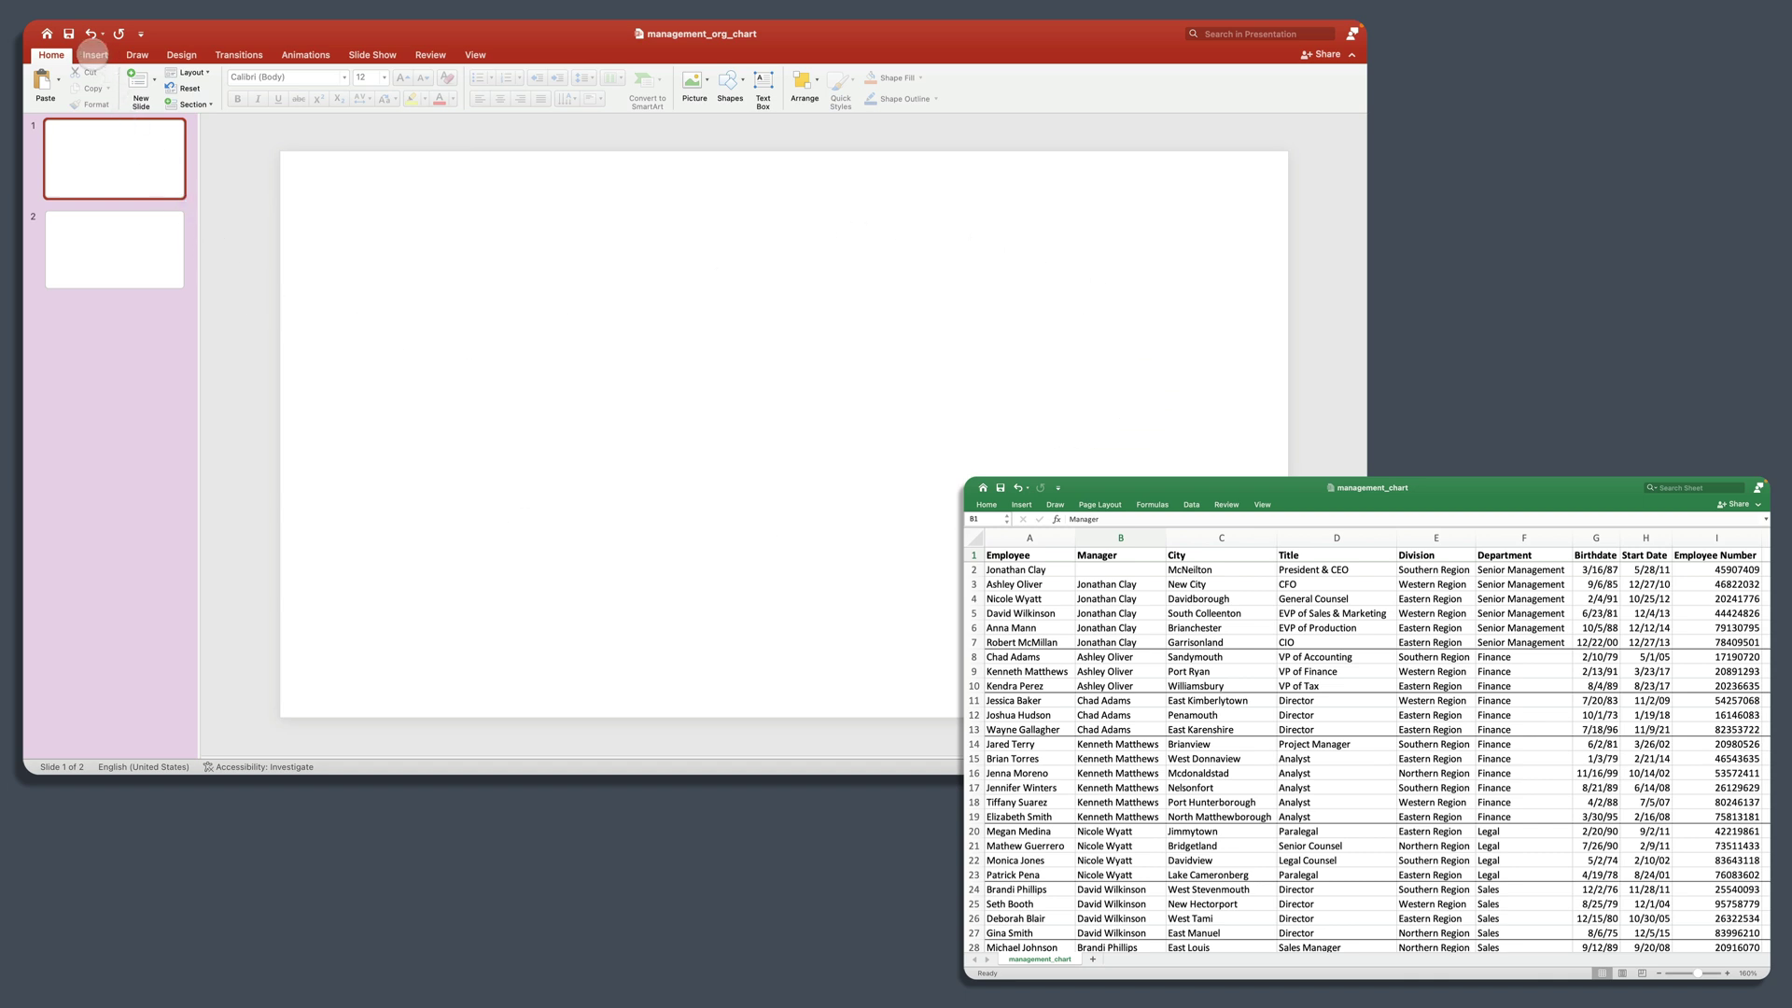
{"action": "left_click", "coordinate": [95, 54]}
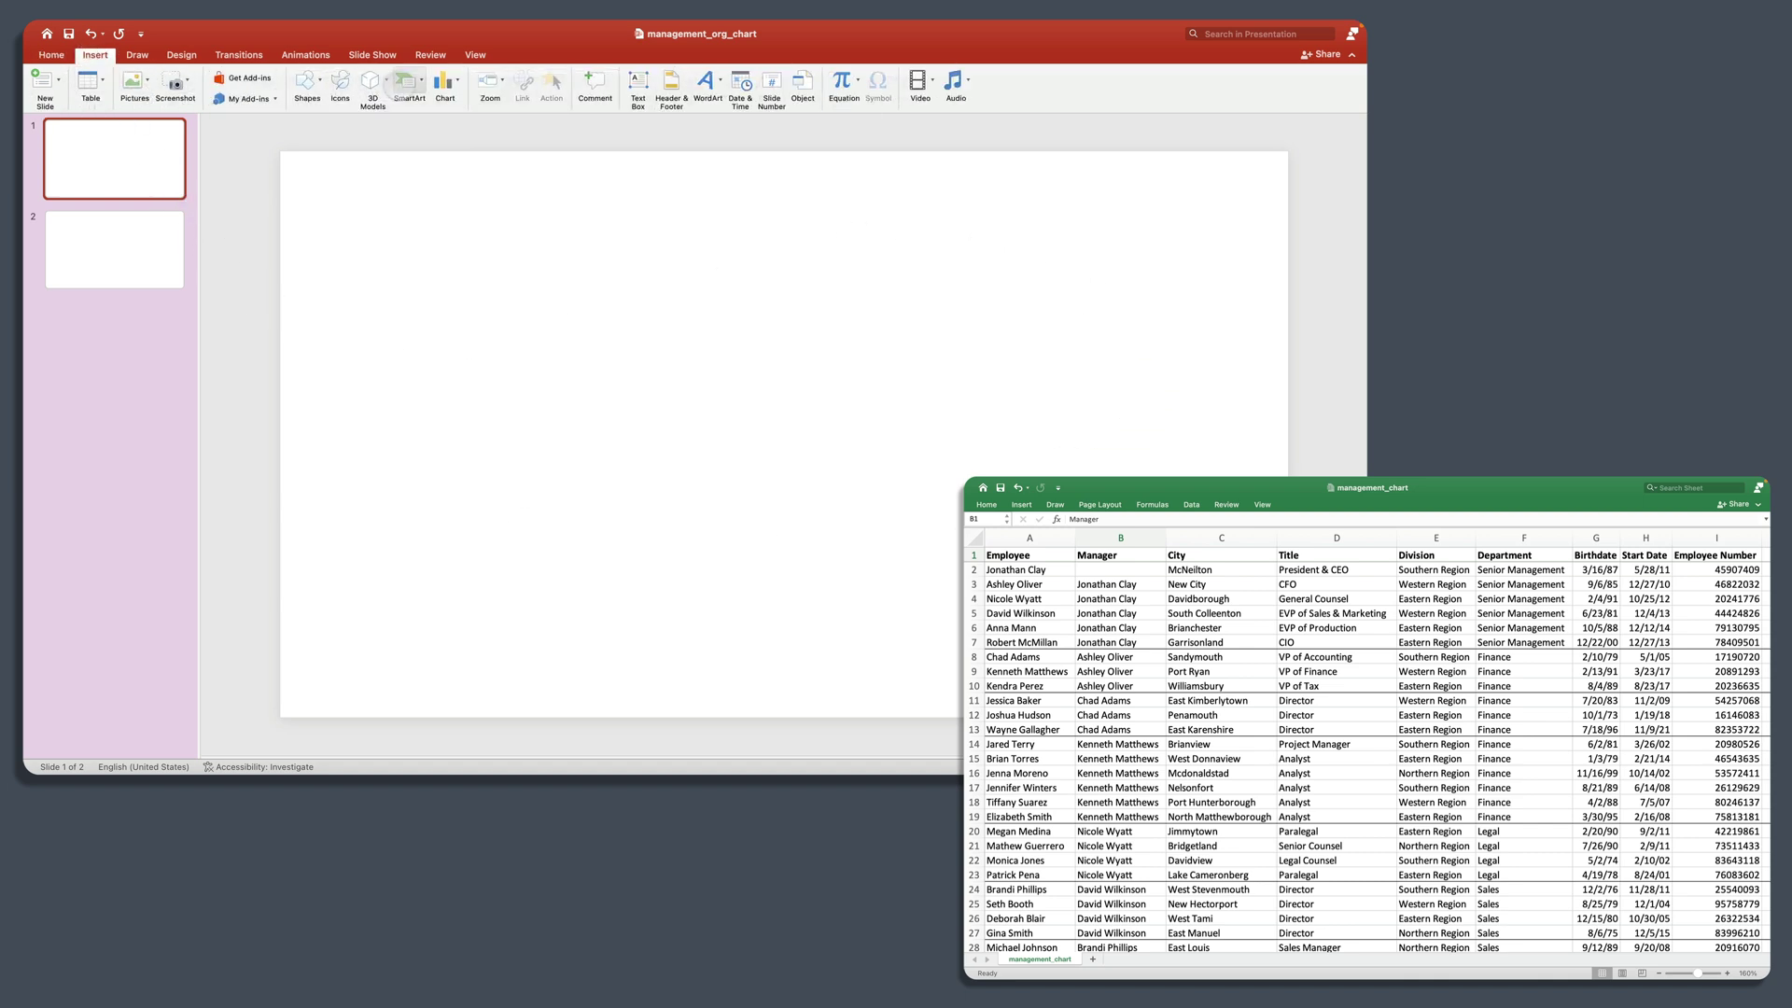
{"action": "left_click", "coordinate": [407, 82]}
{"action": "mouse_move", "coordinate": [441, 155]}
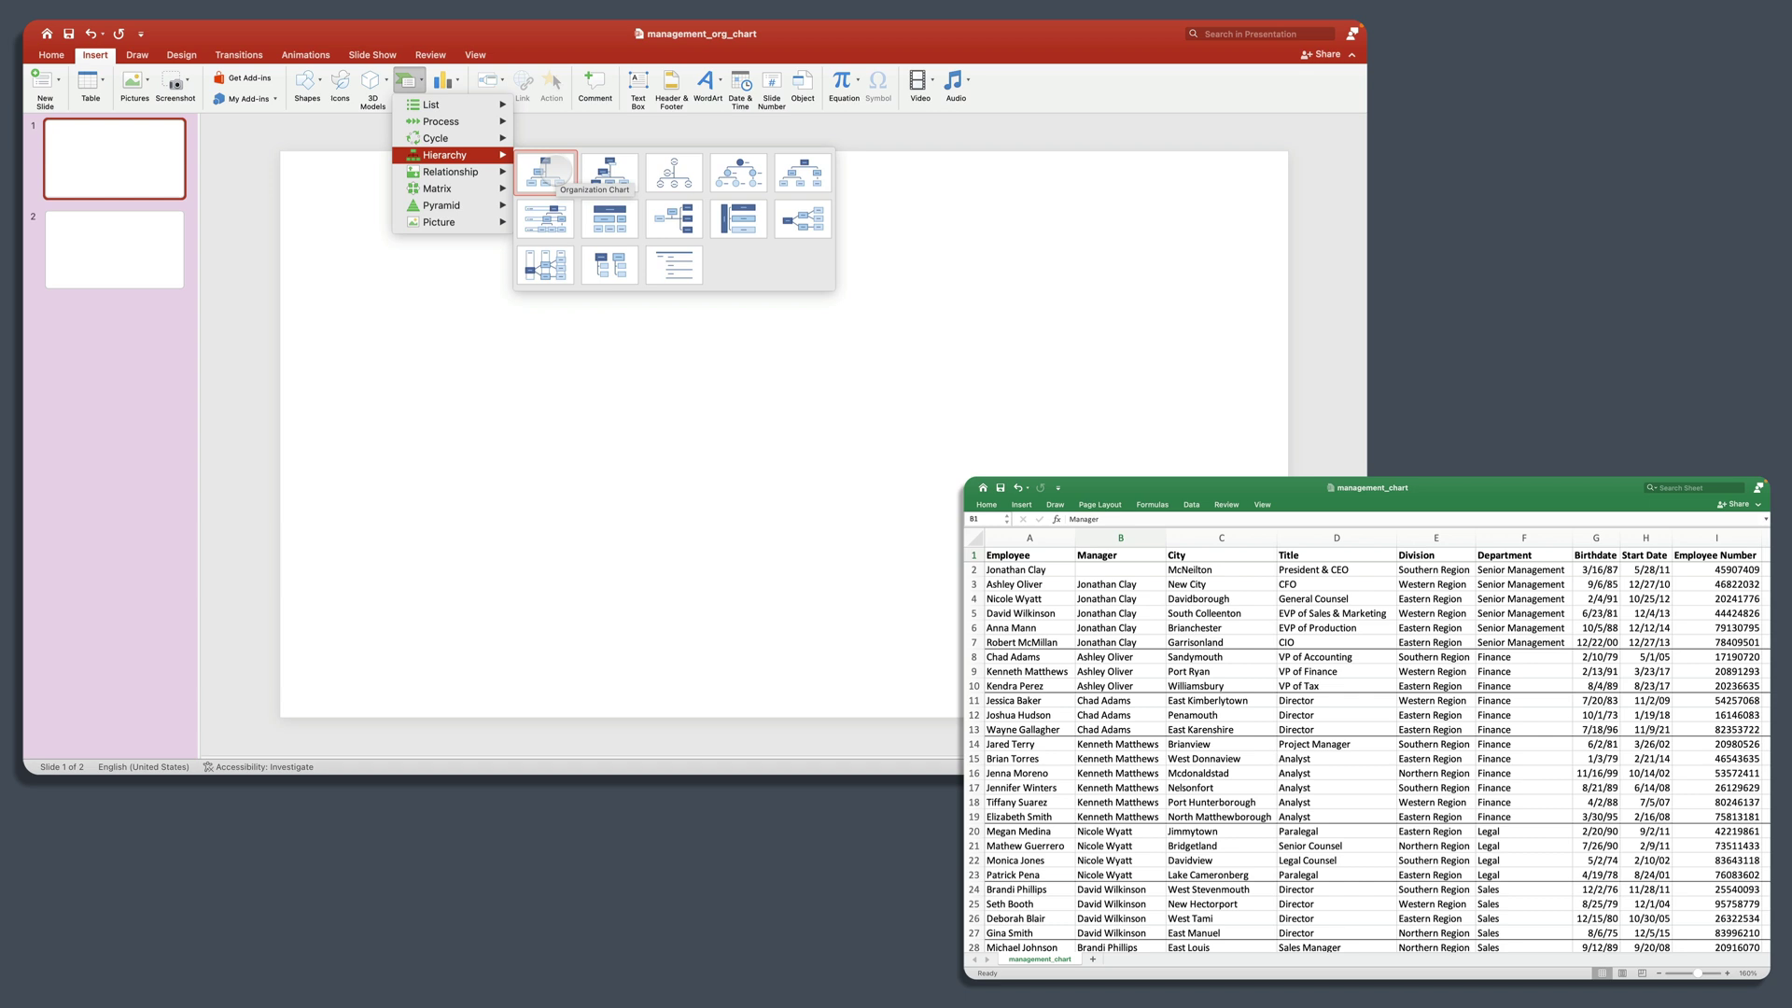
{"action": "left_click", "coordinate": [556, 170]}
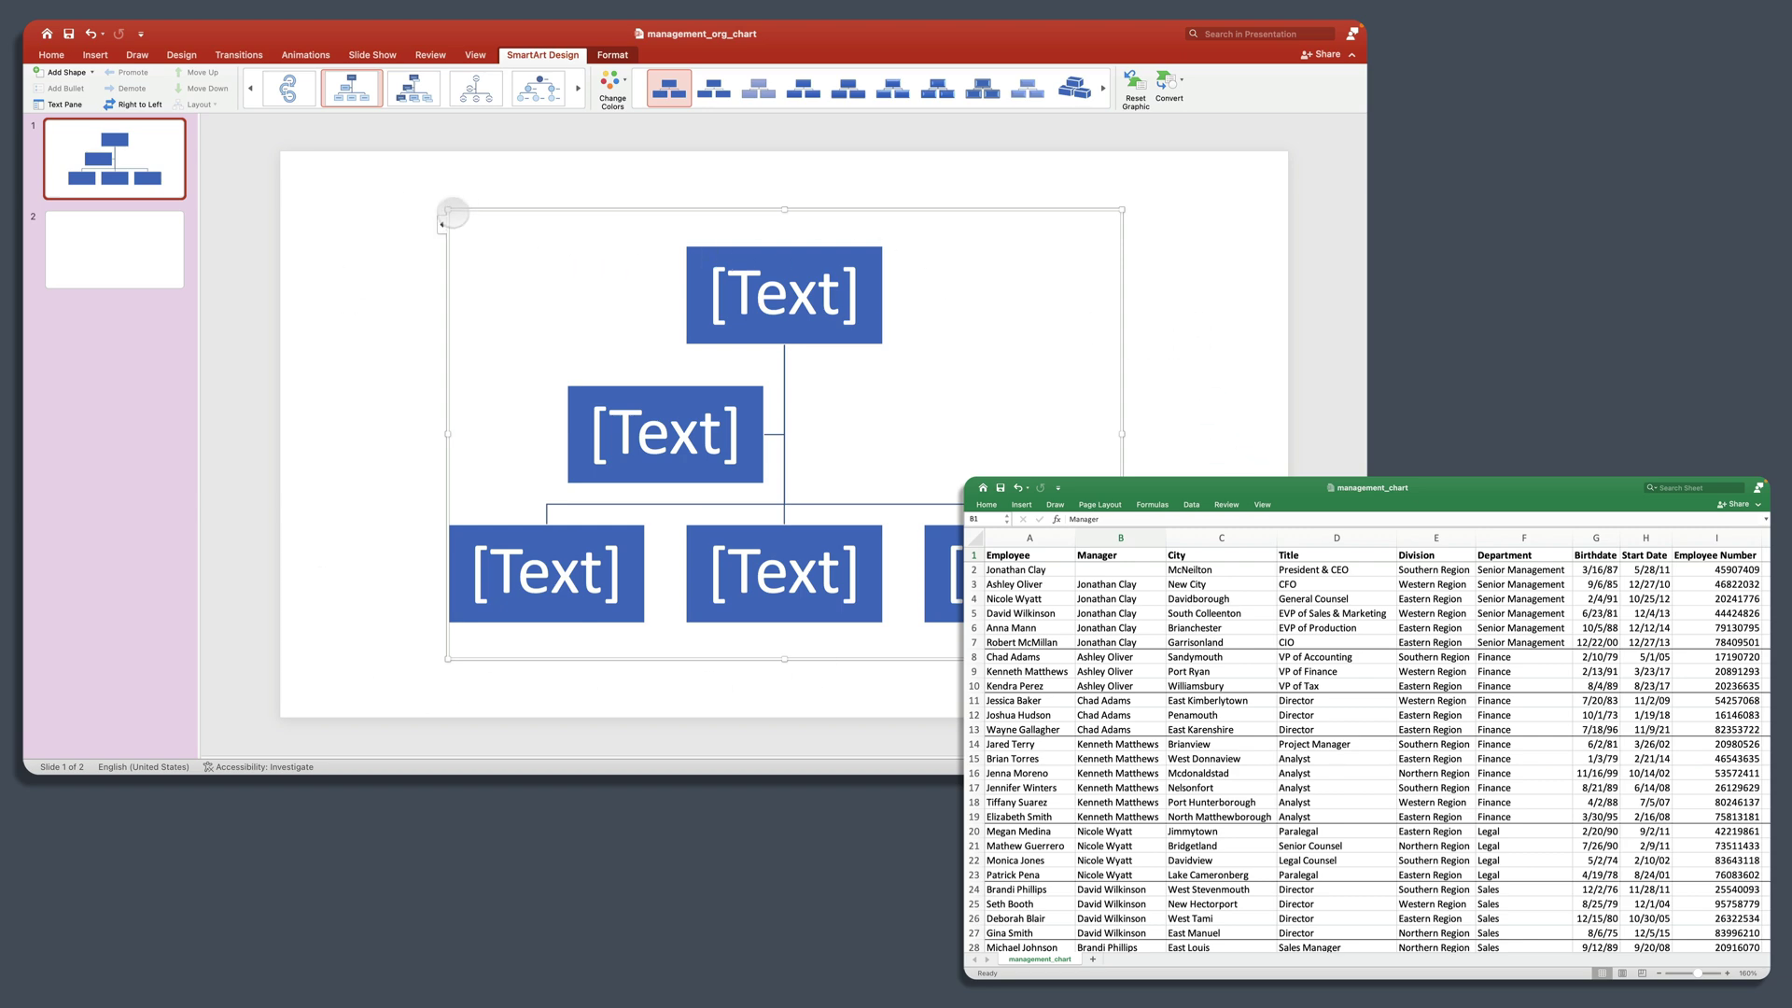
Step: Stretch the org chart's top-left and bottom-right corners out to the slide's corners
{"action": "left_click_drag", "start_coordinate": [449, 209], "coordinate": [280, 149]}
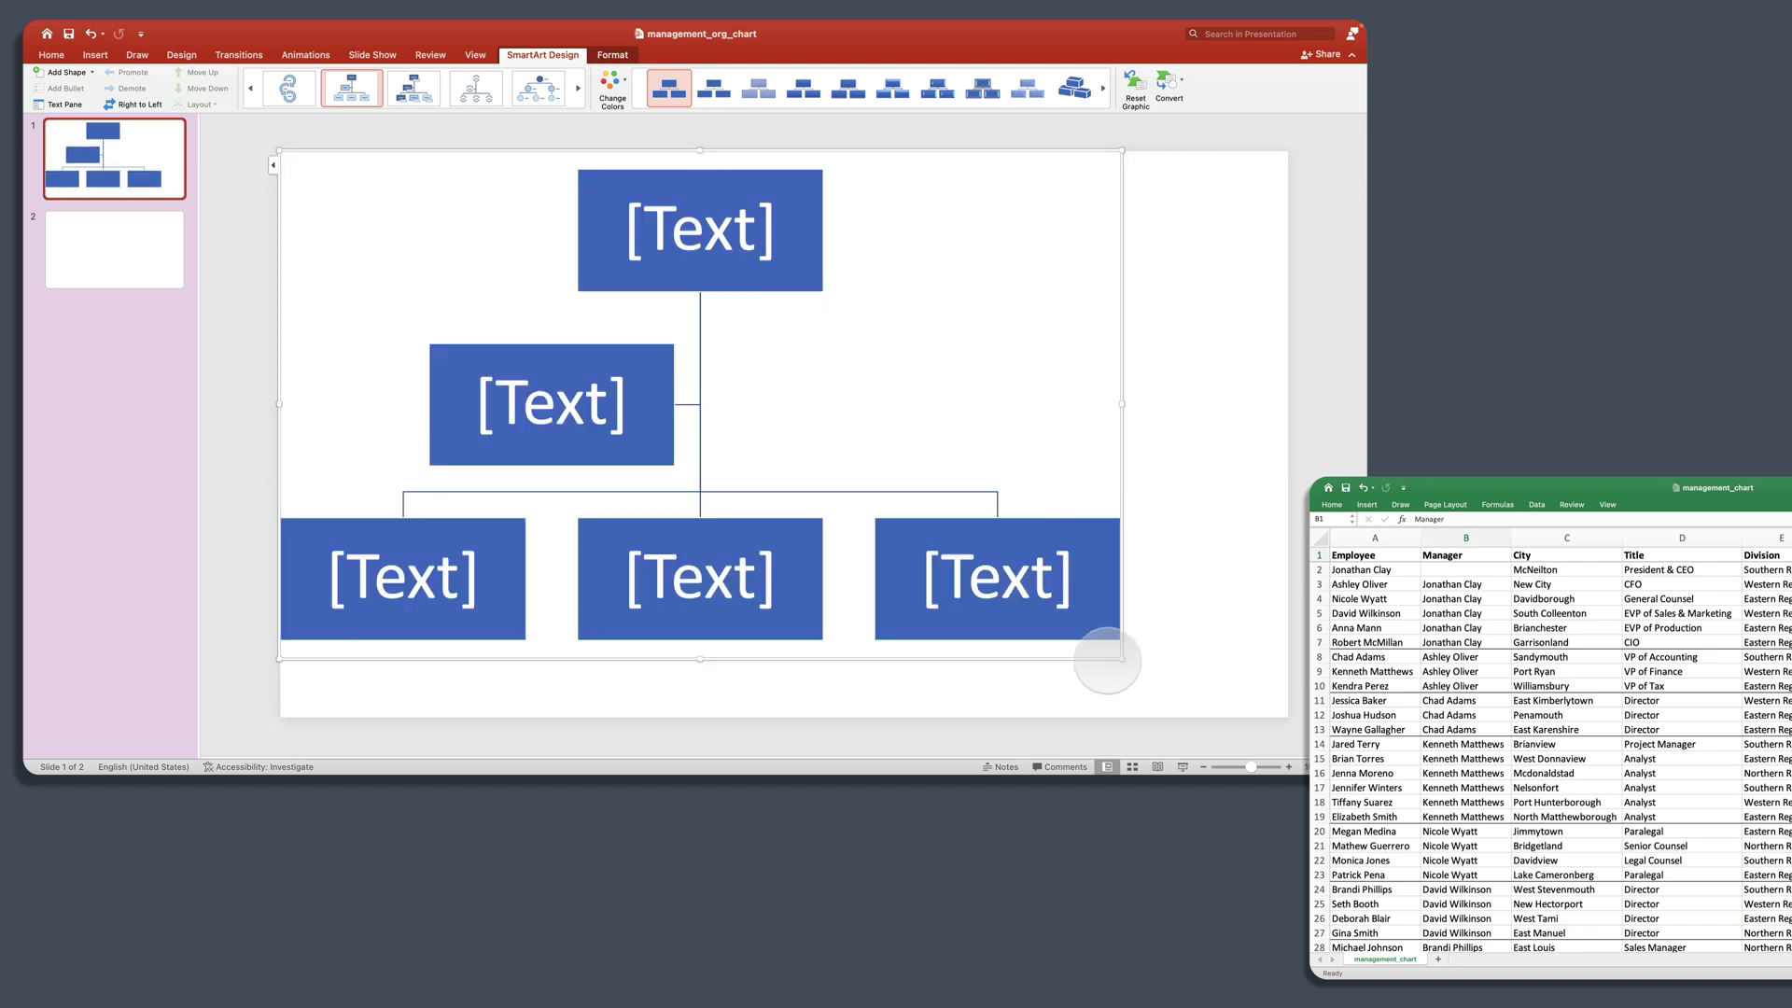
{"action": "left_click_drag", "start_coordinate": [1120, 660], "coordinate": [1290, 720]}
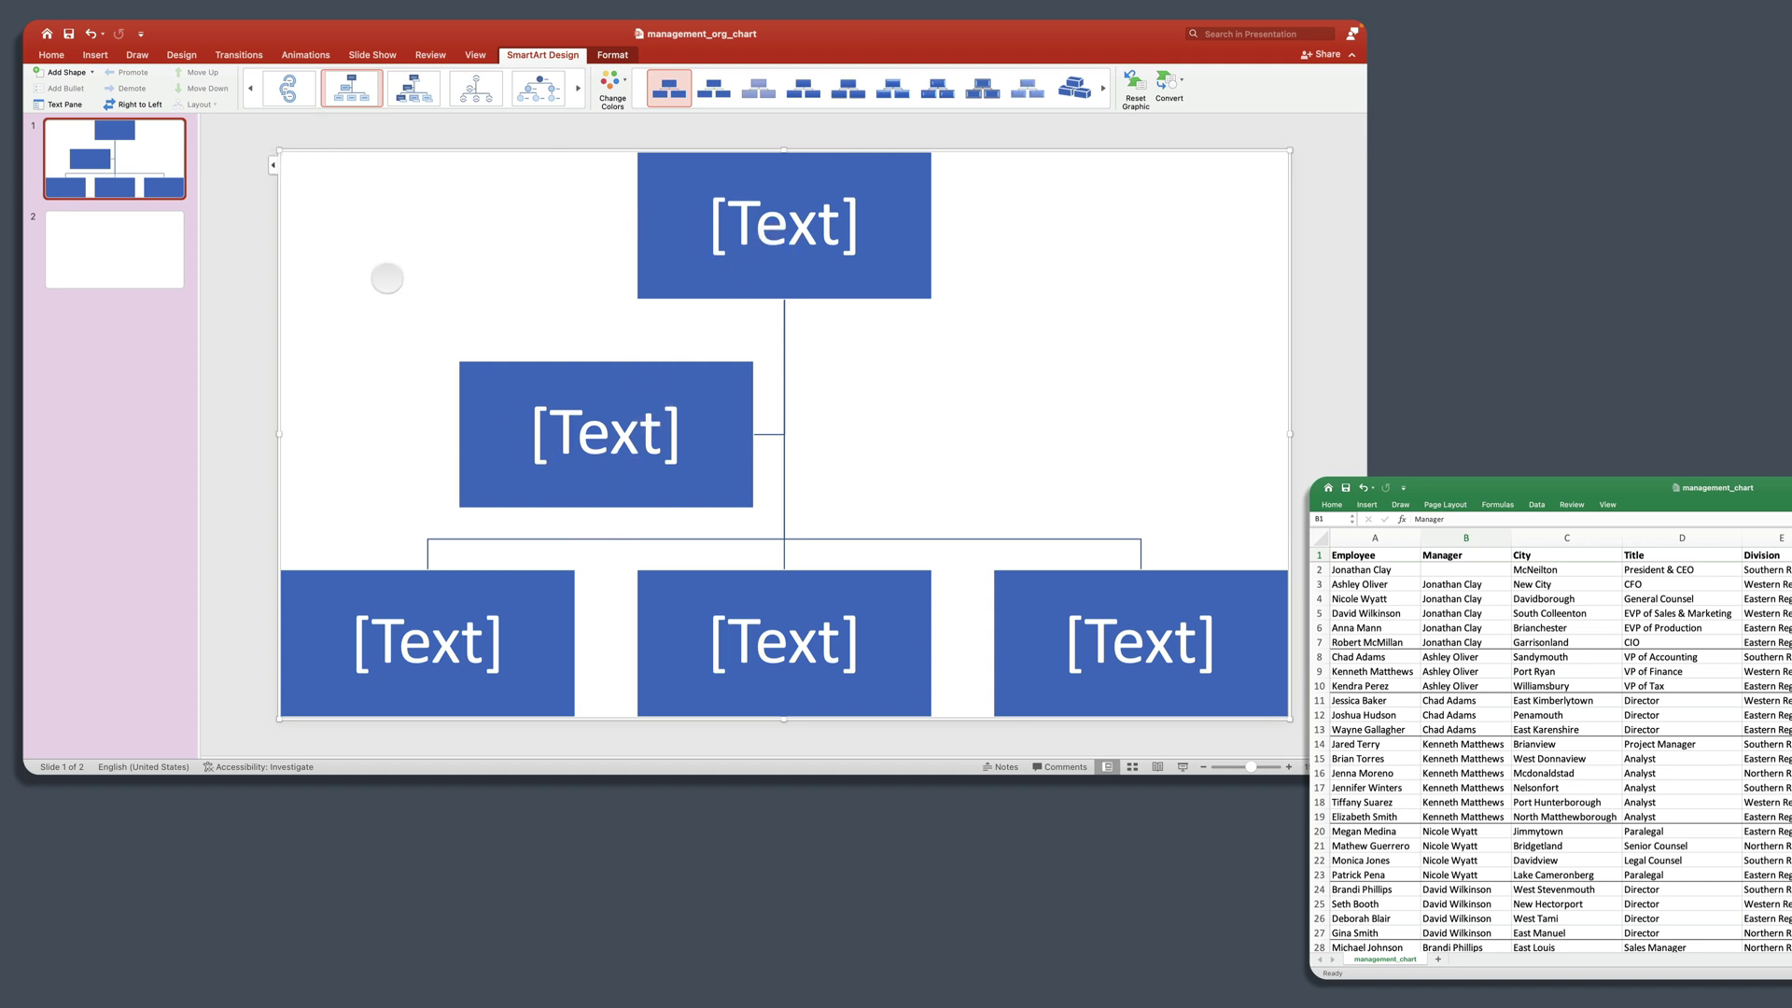
Step: Delete the second-level assistant entry in the SmartArt Text Pane
{"action": "left_click", "coordinate": [272, 165]}
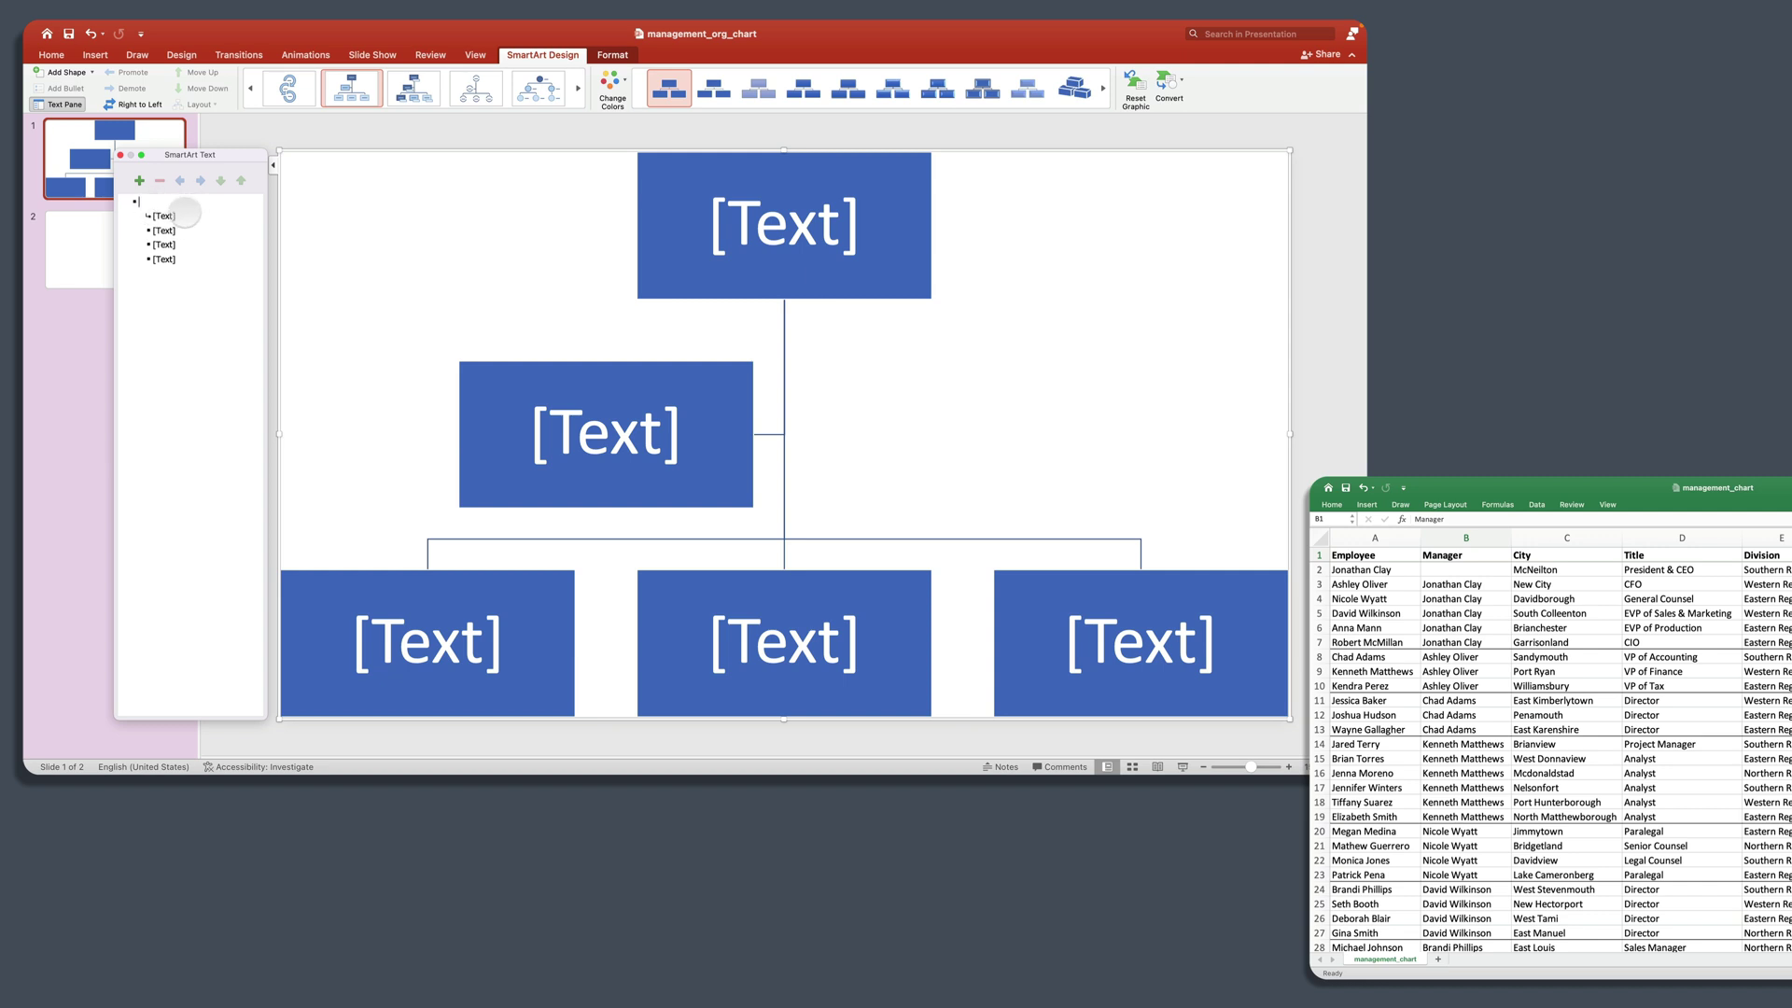
{"action": "left_click", "coordinate": [179, 215]}
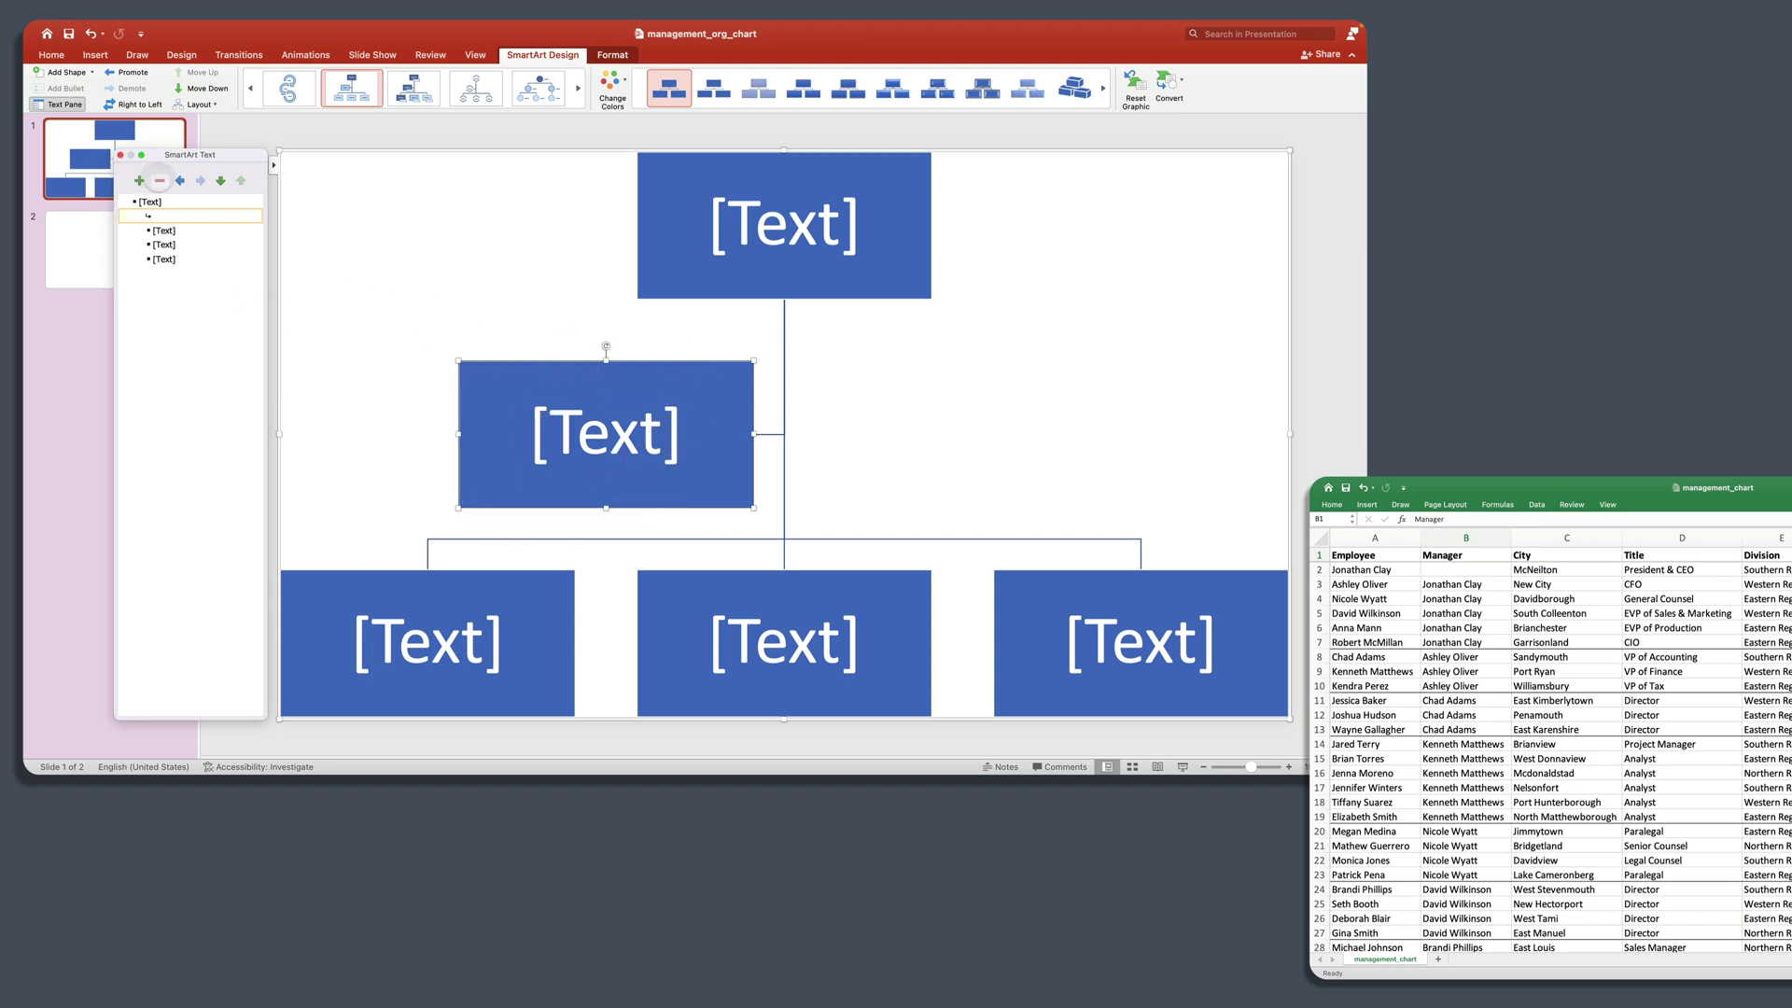
{"action": "left_click", "coordinate": [159, 180]}
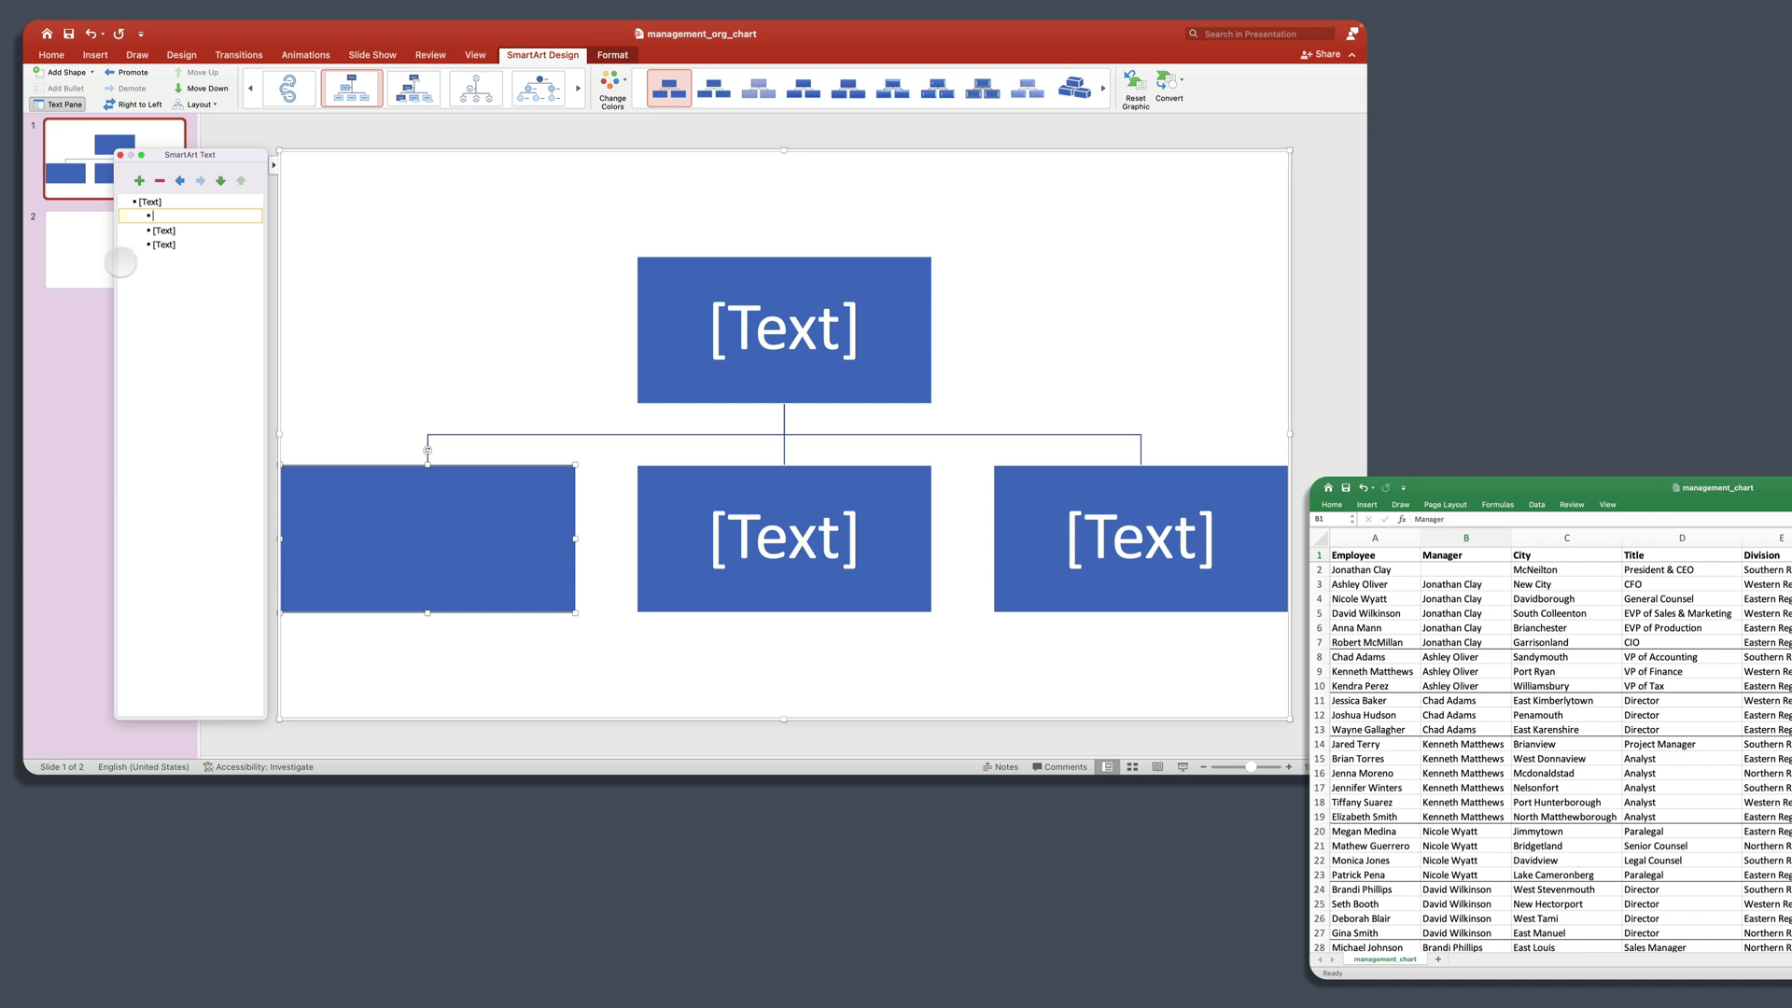
{"action": "left_click", "coordinate": [195, 200]}
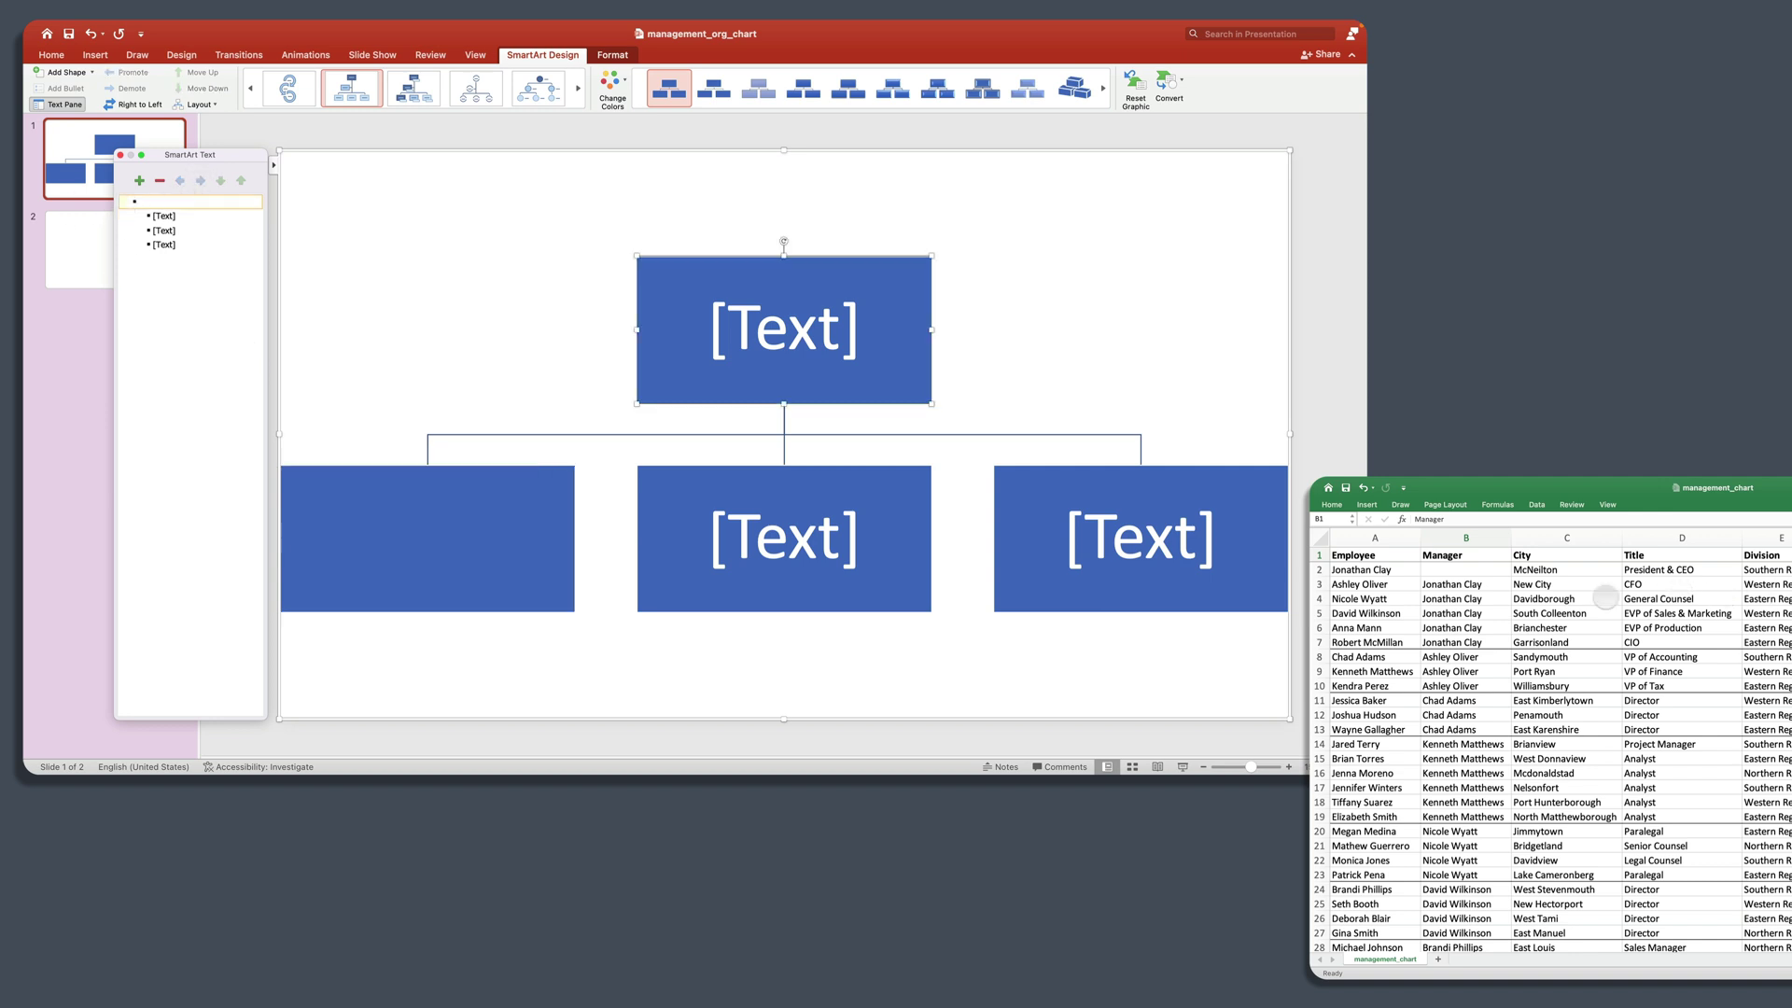
Step: Copy the CEO's name from cell A2 into the org chart's top box
{"action": "left_click", "coordinate": [1406, 570]}
{"action": "left_click", "coordinate": [1406, 570]}
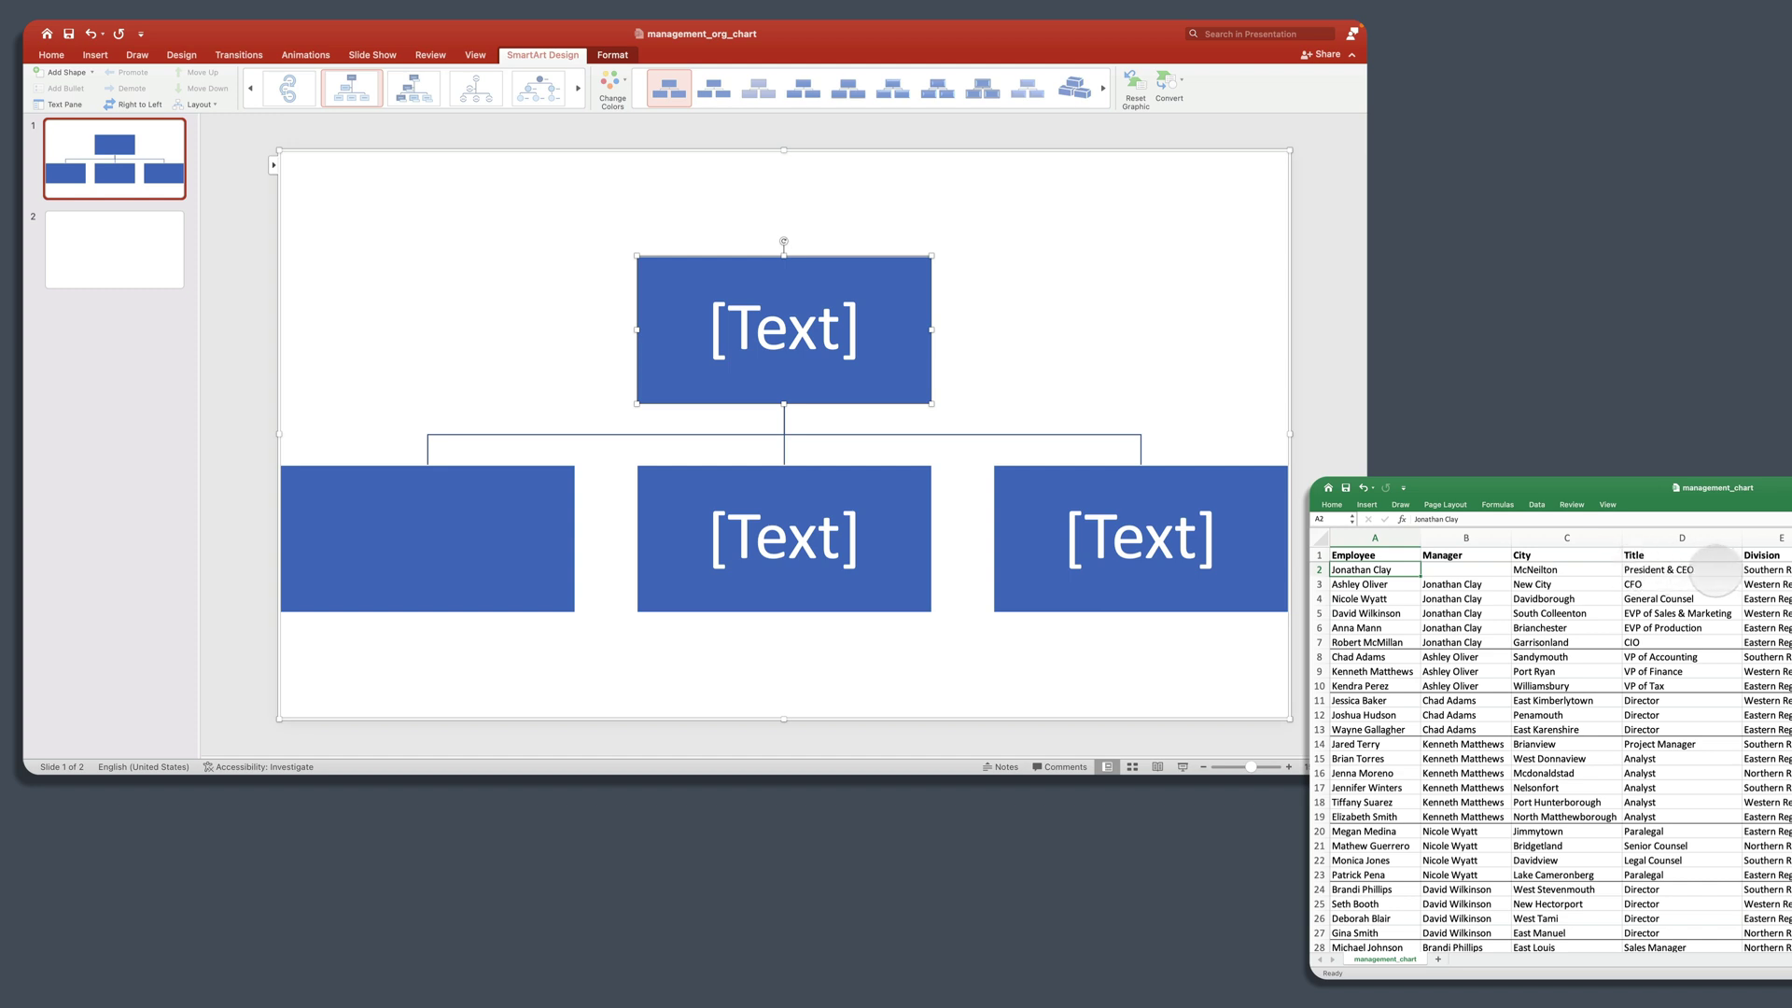
{"action": "key", "text": "super+c"}
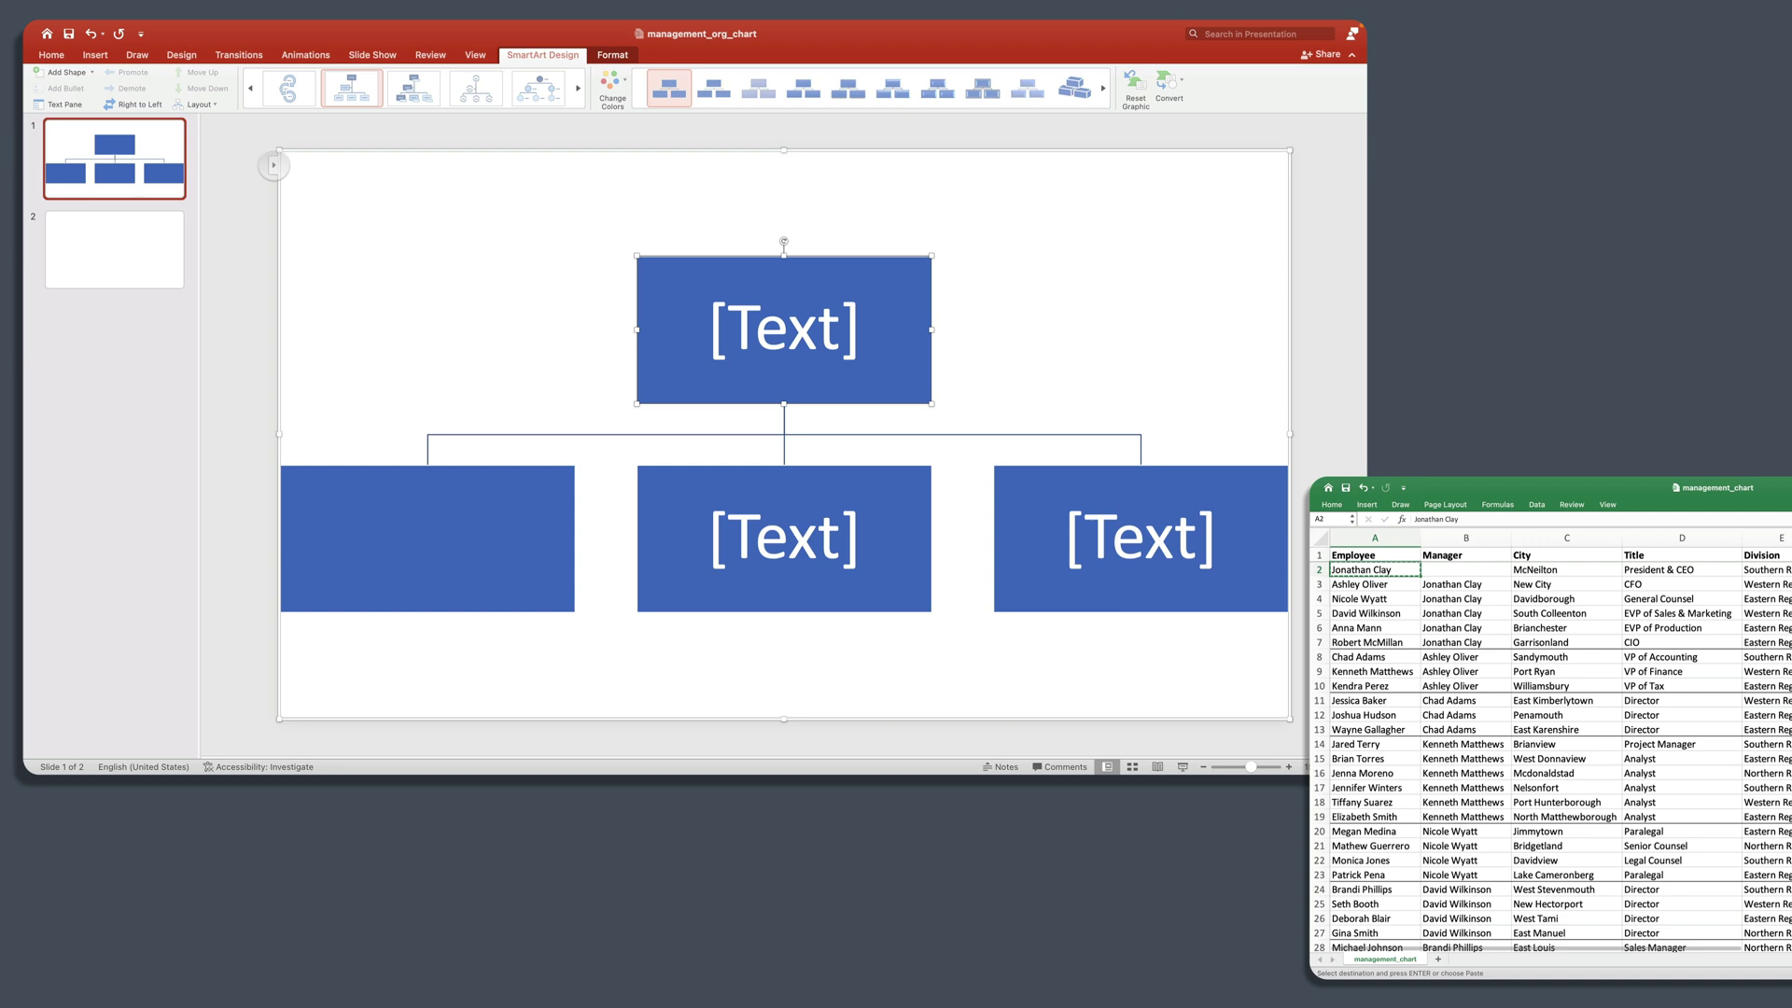
{"action": "left_click", "coordinate": [274, 165]}
{"action": "left_click", "coordinate": [199, 203]}
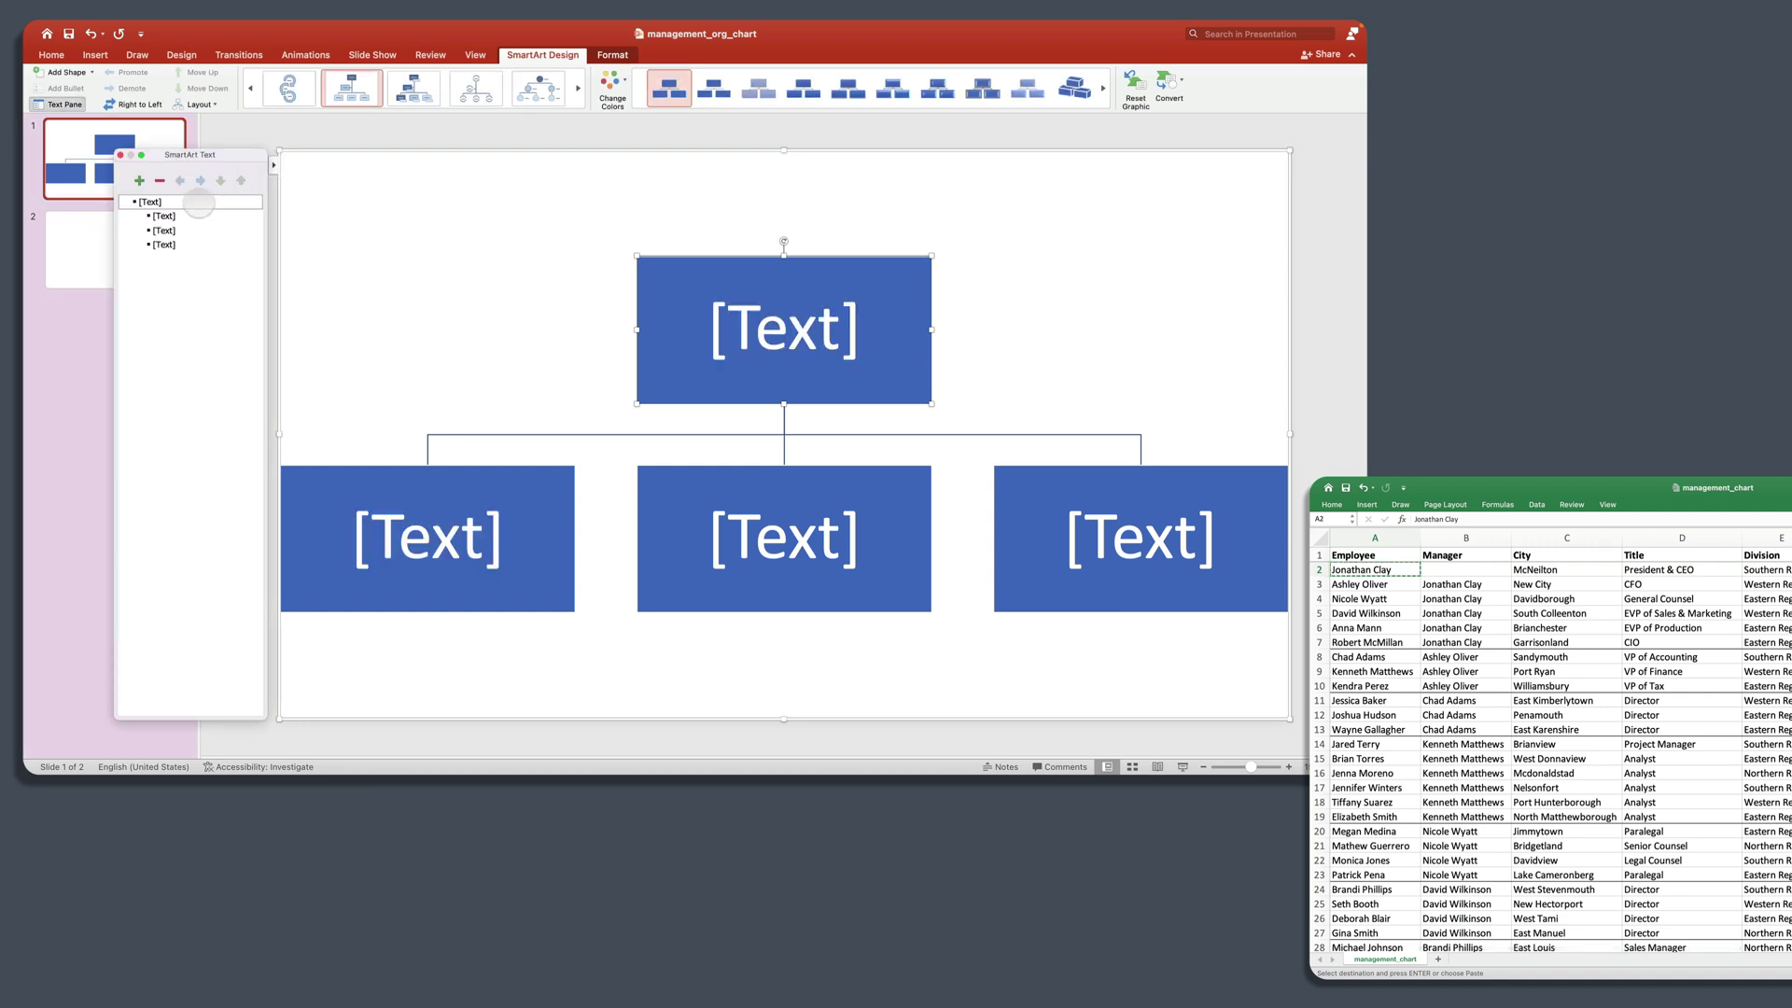
{"action": "key", "text": "super+v"}
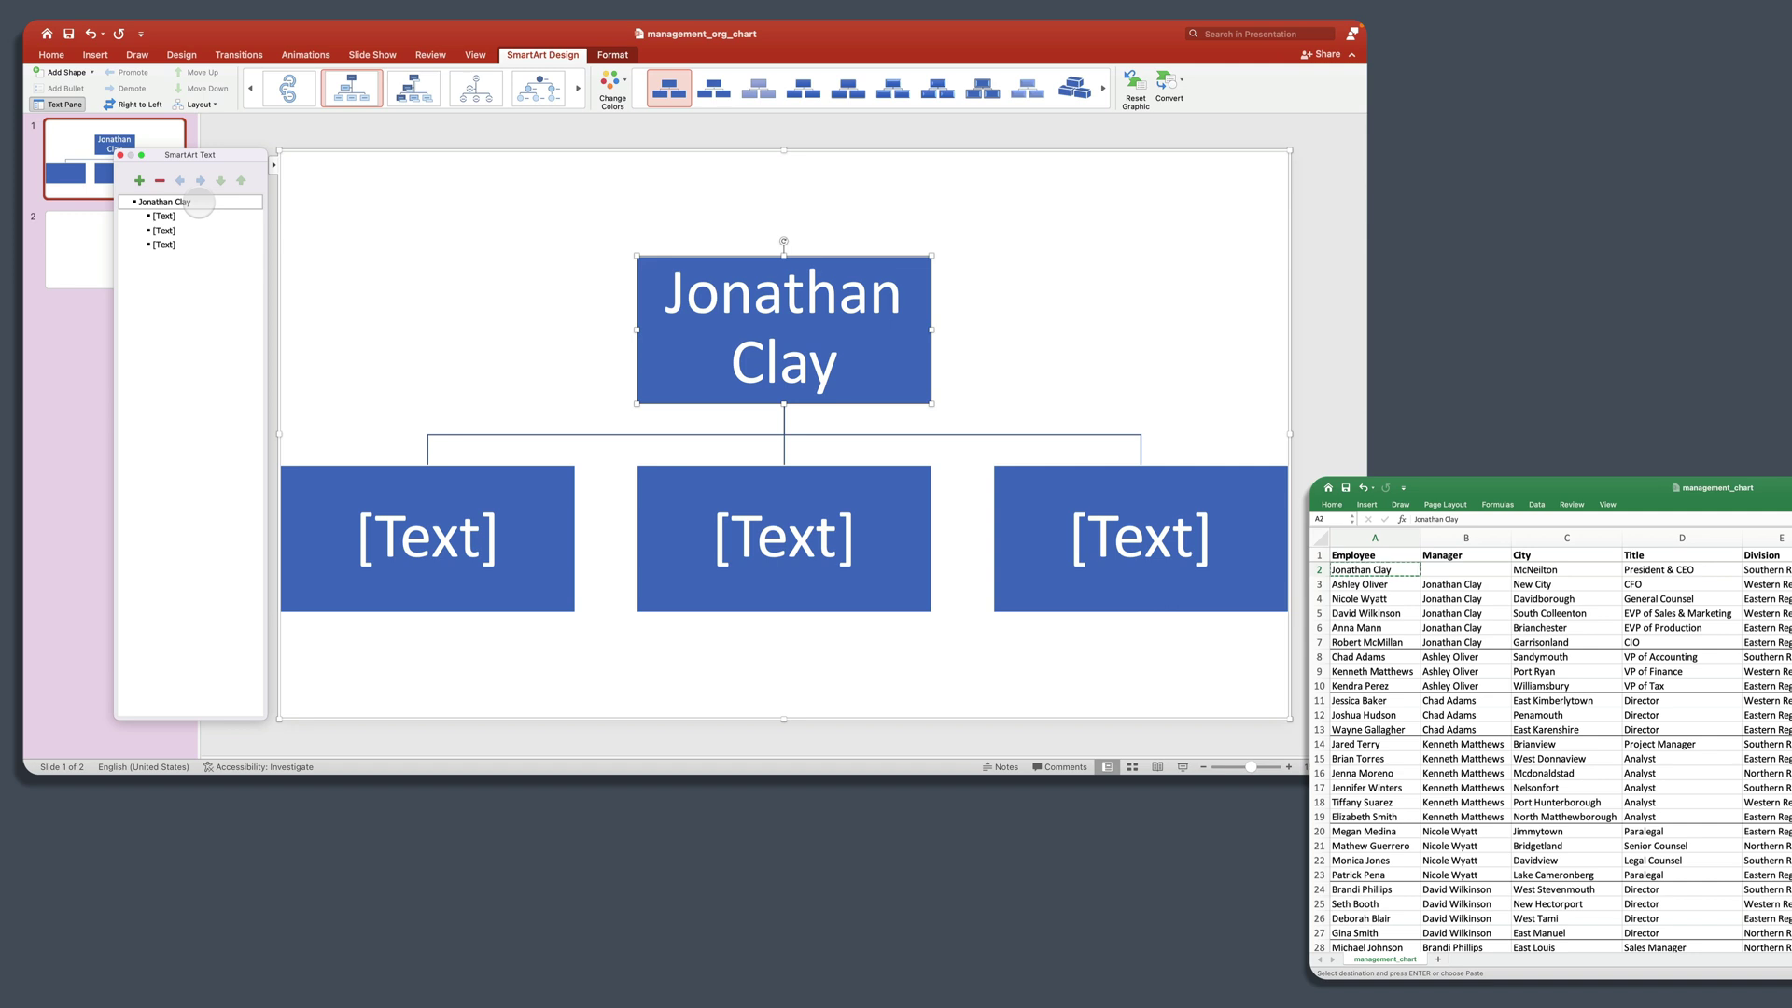
{"action": "left_click", "coordinate": [164, 214]}
Step: Paste the five direct reports from A3:A7 into the second-level boxes and delete the leftover empty box
{"action": "left_click", "coordinate": [1477, 584]}
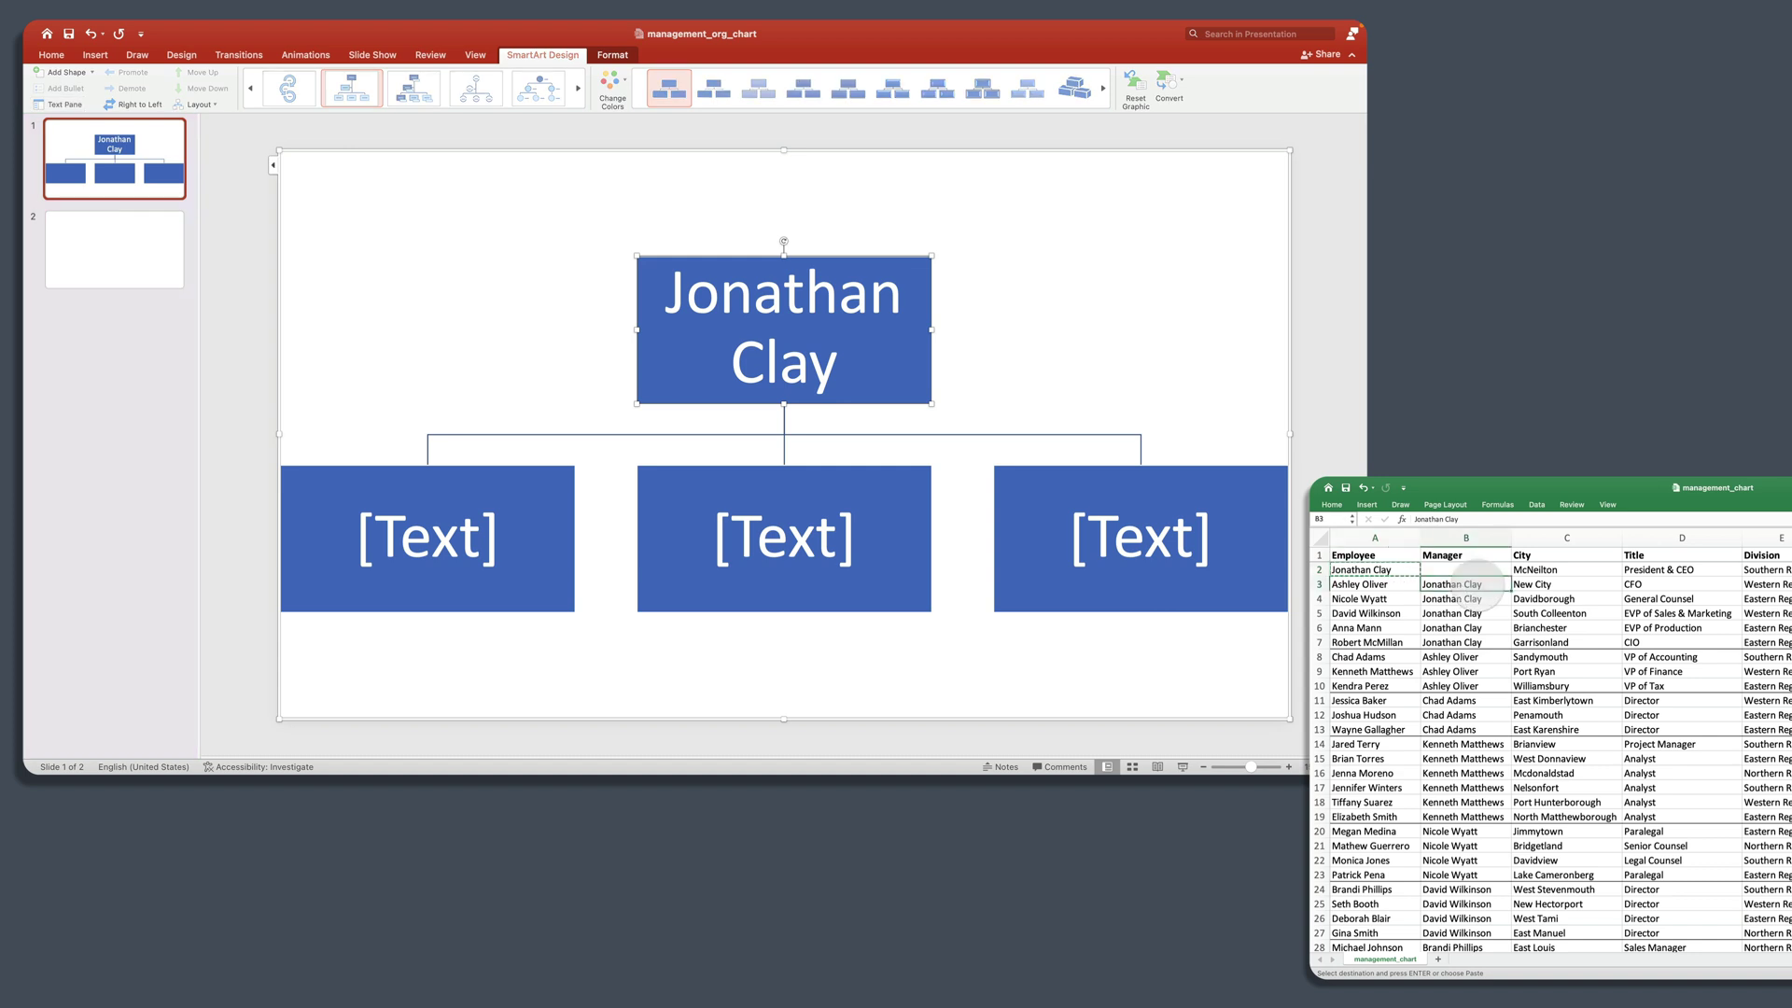
{"action": "left_click_drag", "start_coordinate": [1479, 584], "coordinate": [1481, 644]}
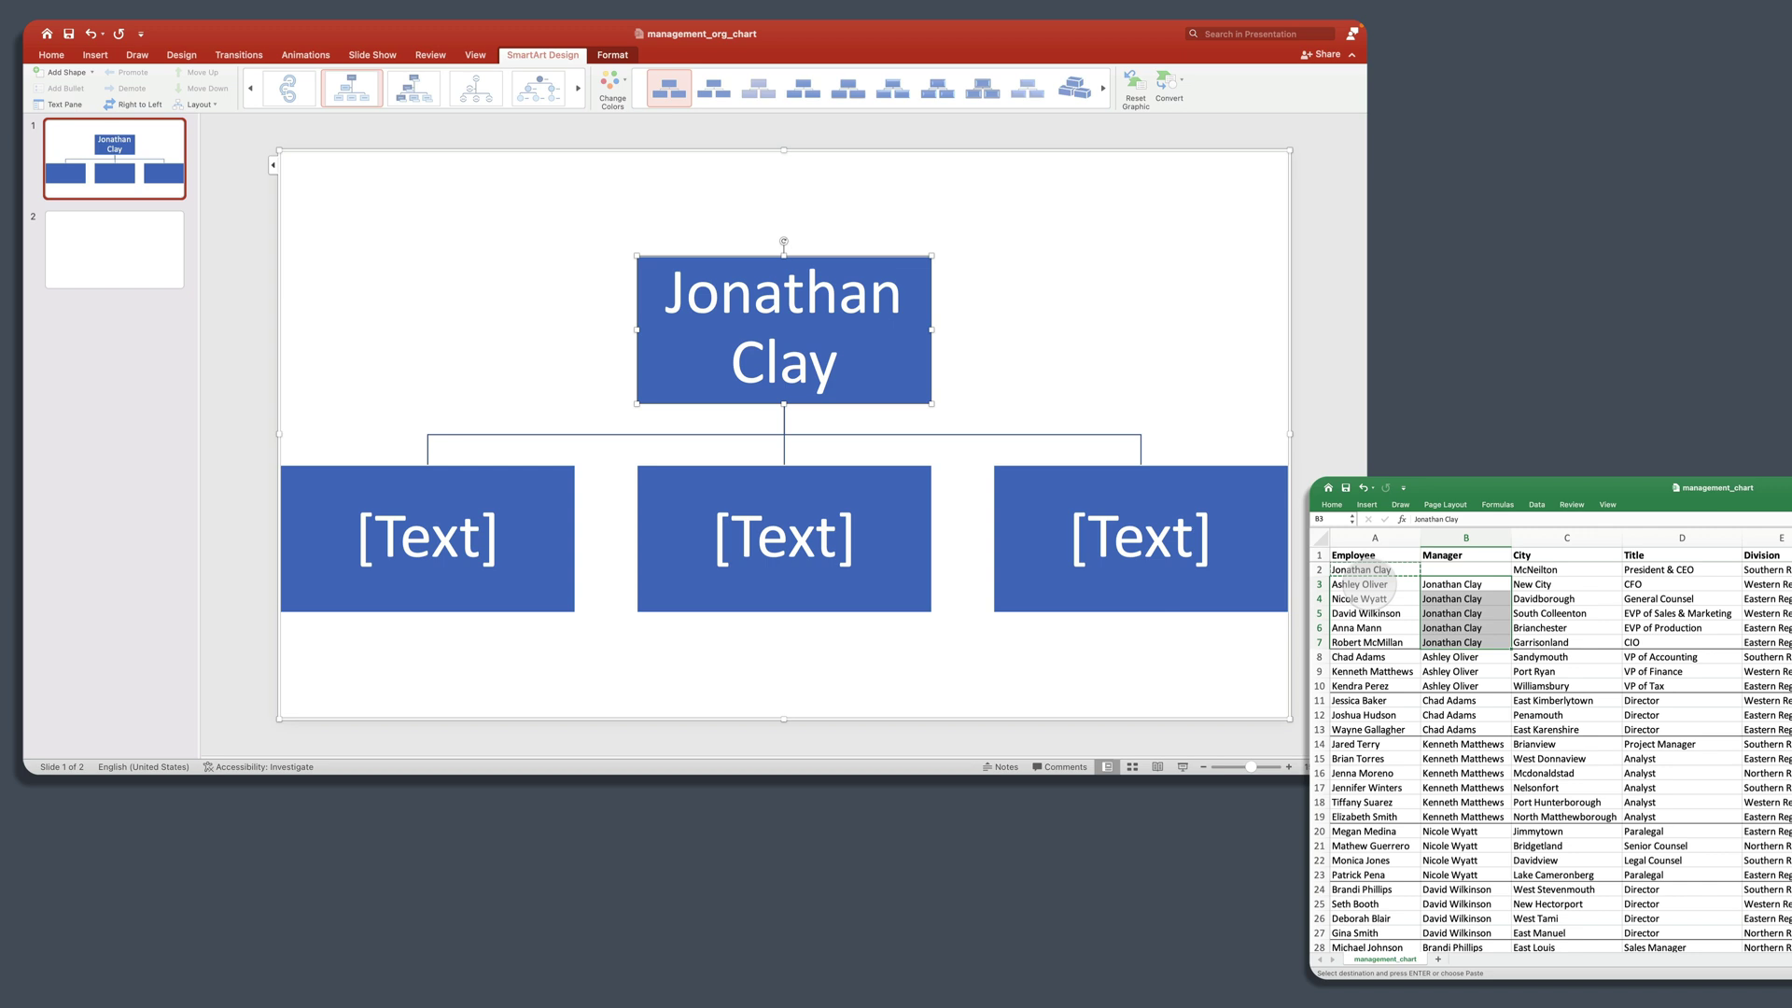
{"action": "left_click", "coordinate": [1373, 585]}
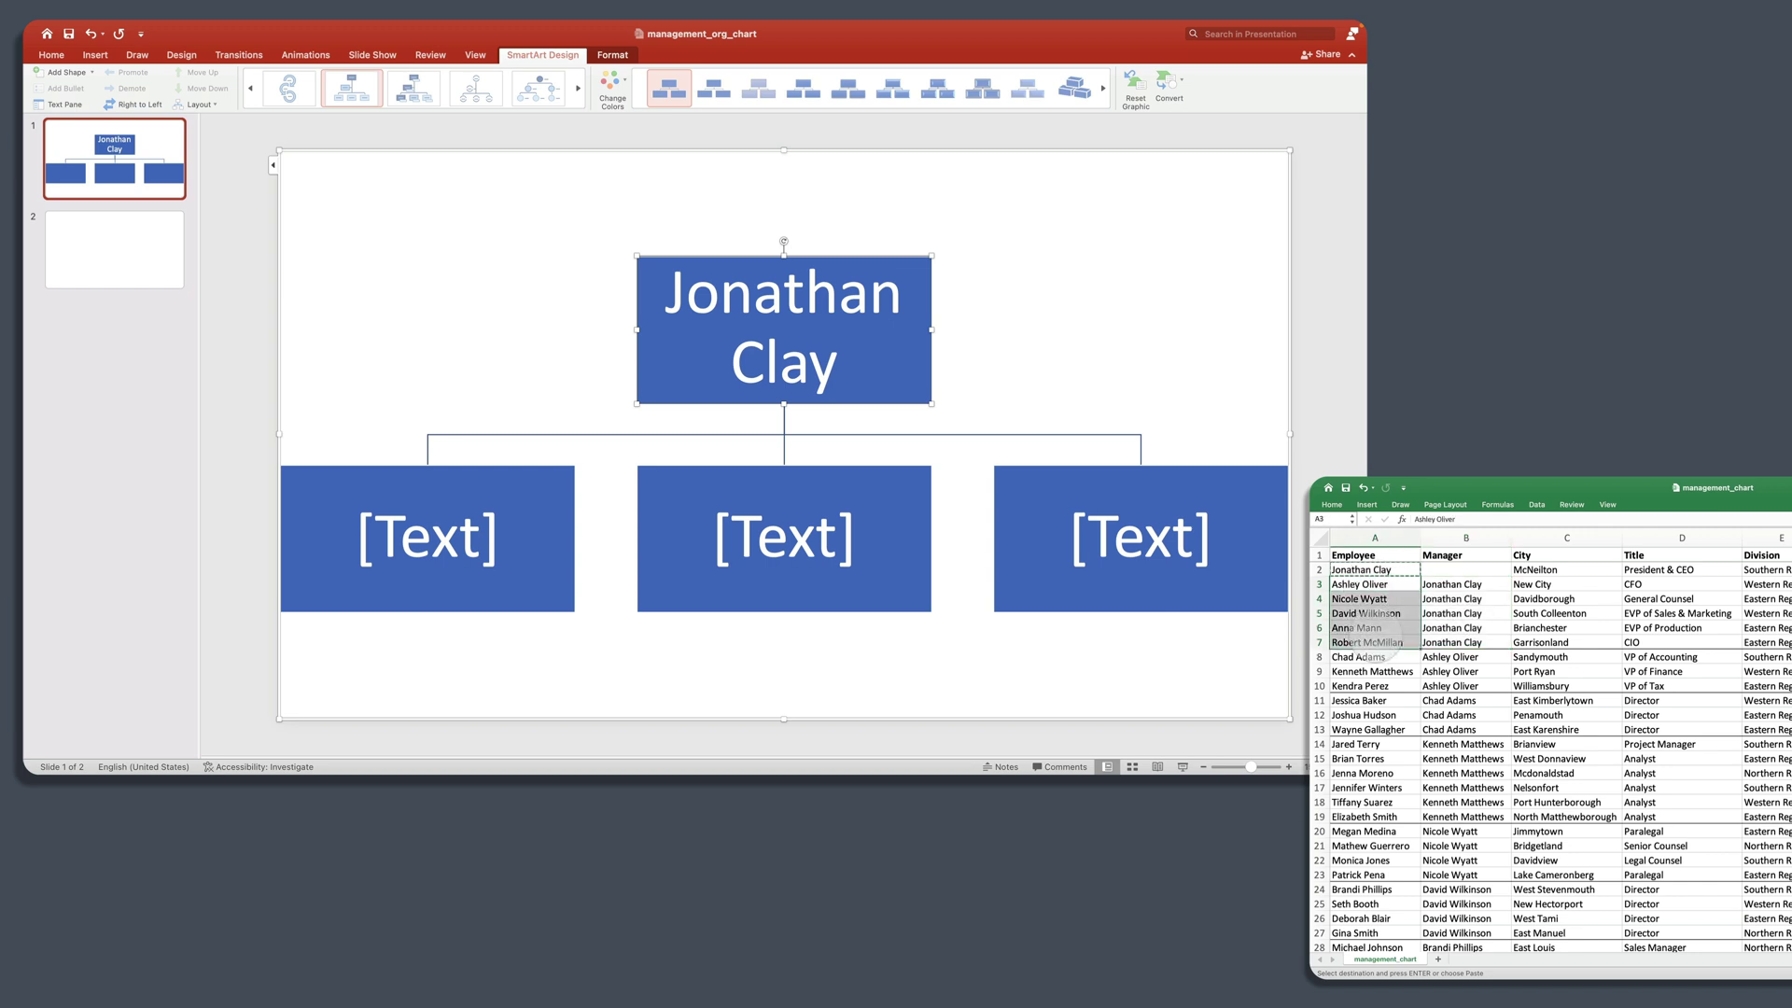
{"action": "key", "text": "super+c"}
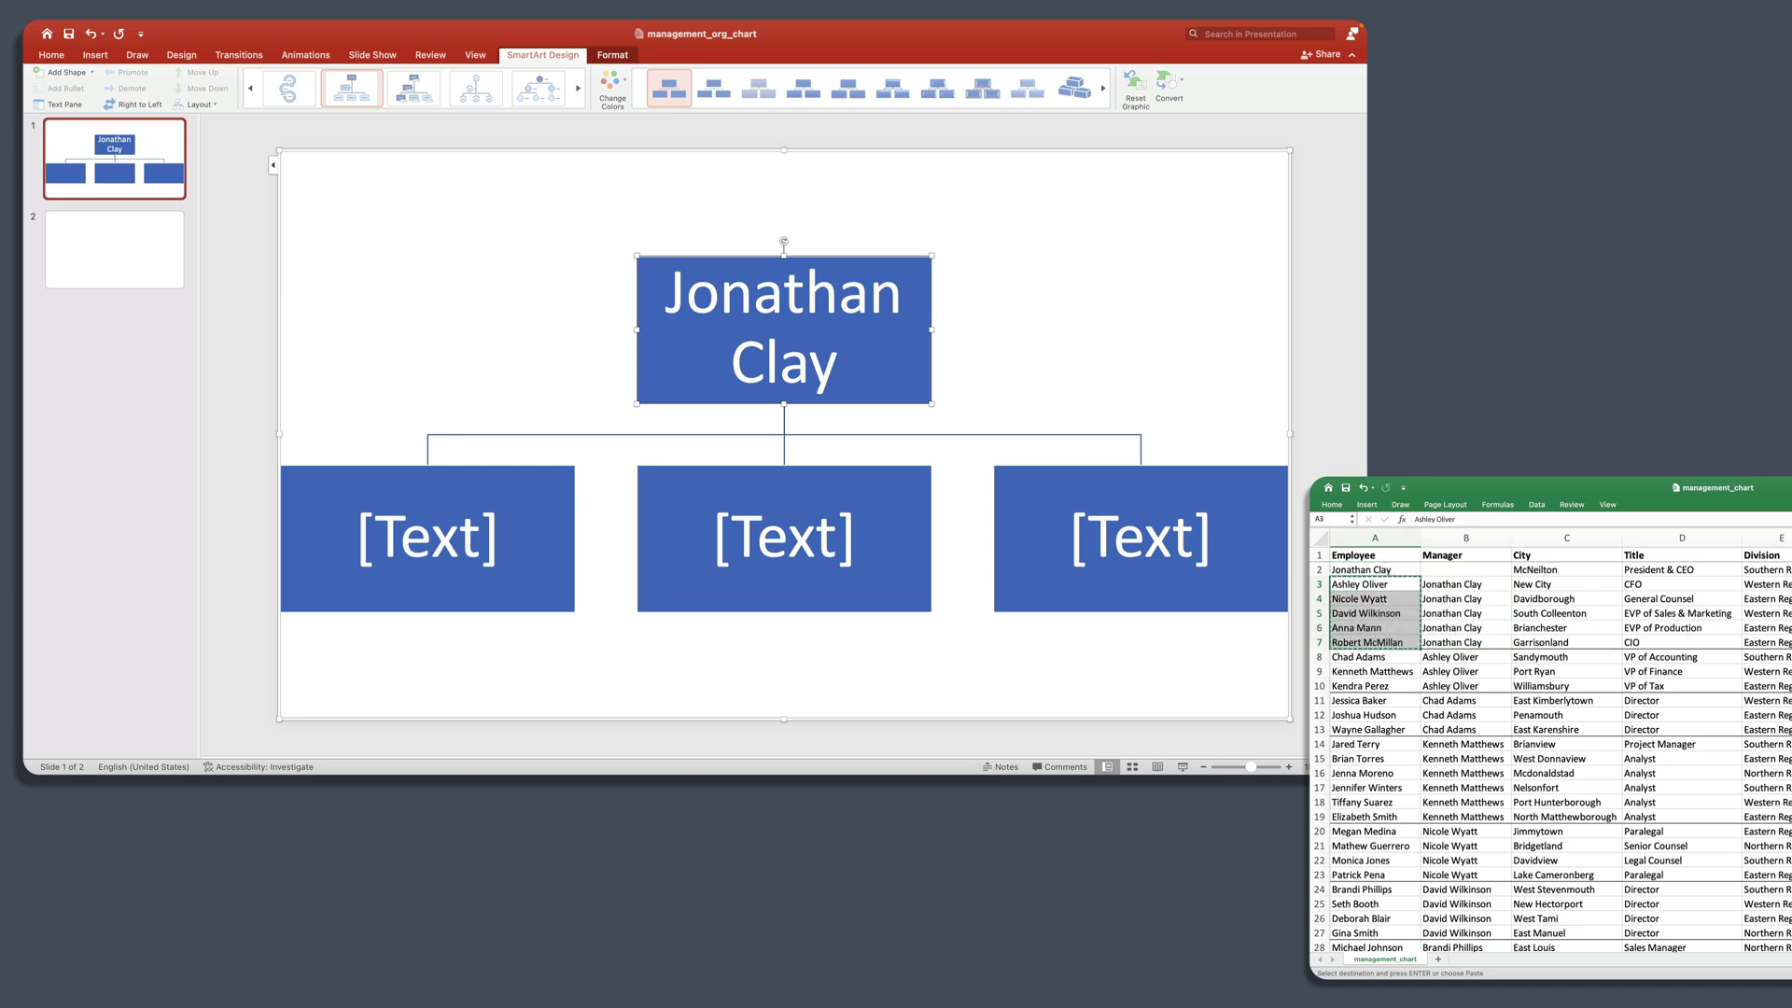
{"action": "left_click", "coordinate": [271, 165]}
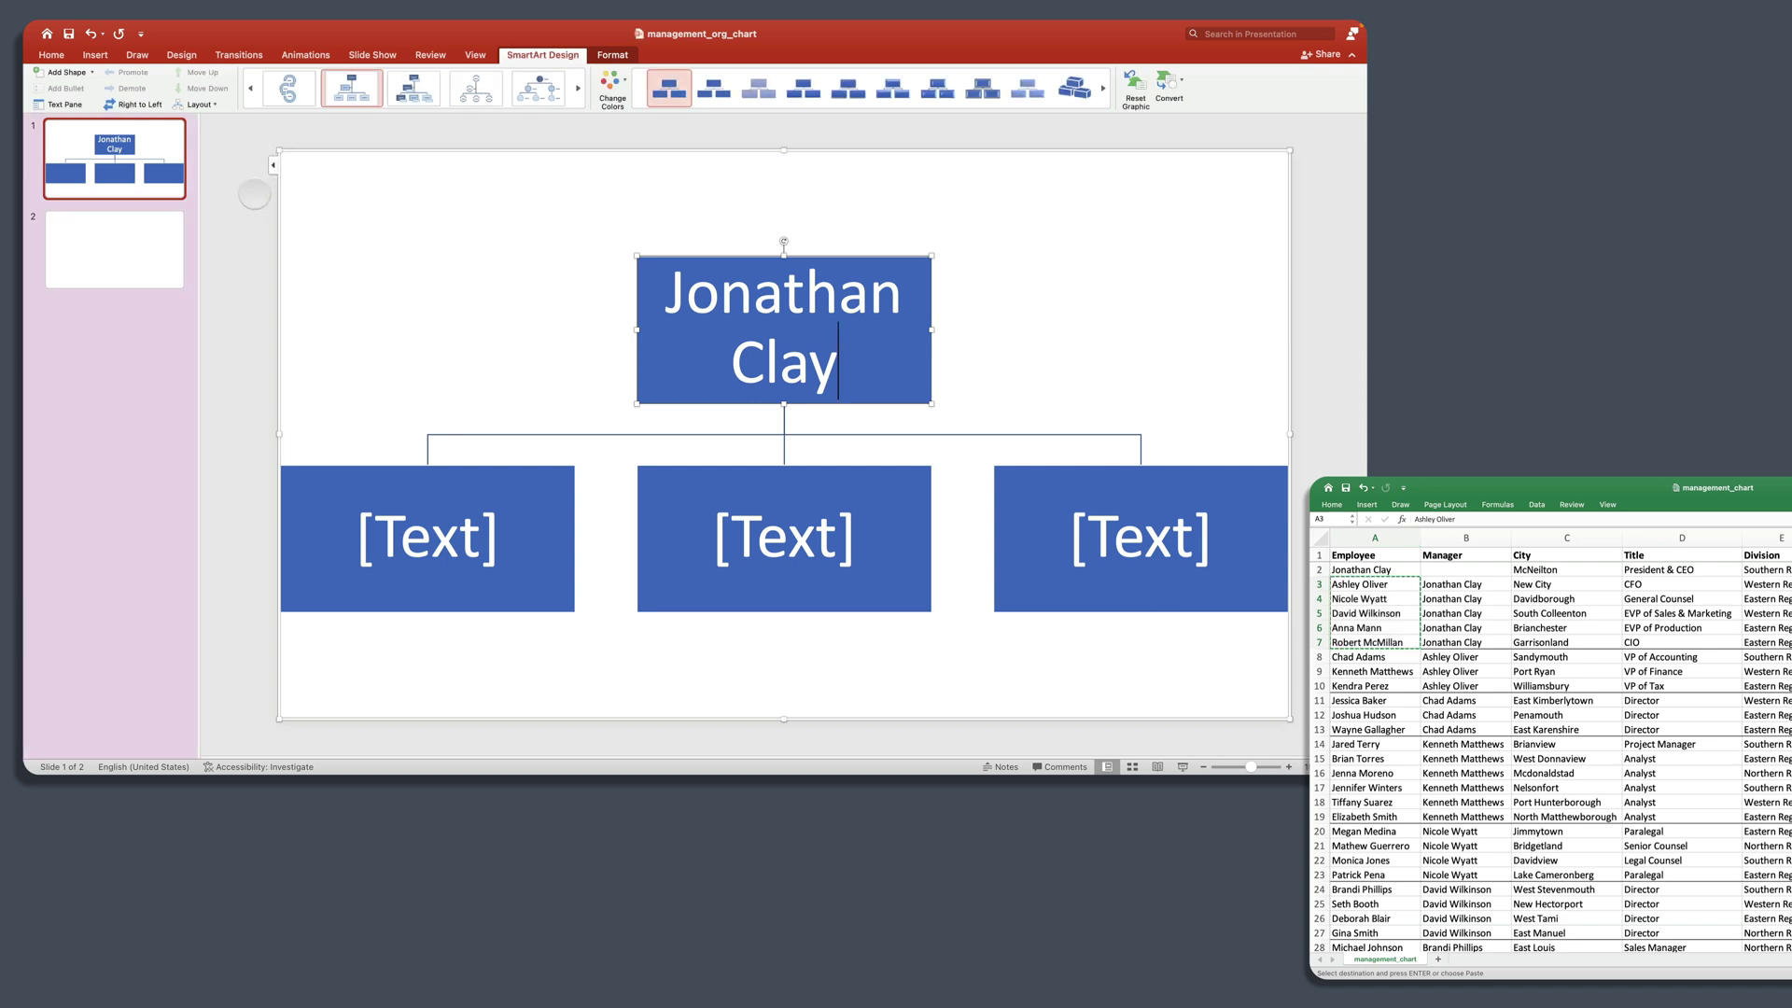
{"action": "left_click", "coordinate": [187, 216]}
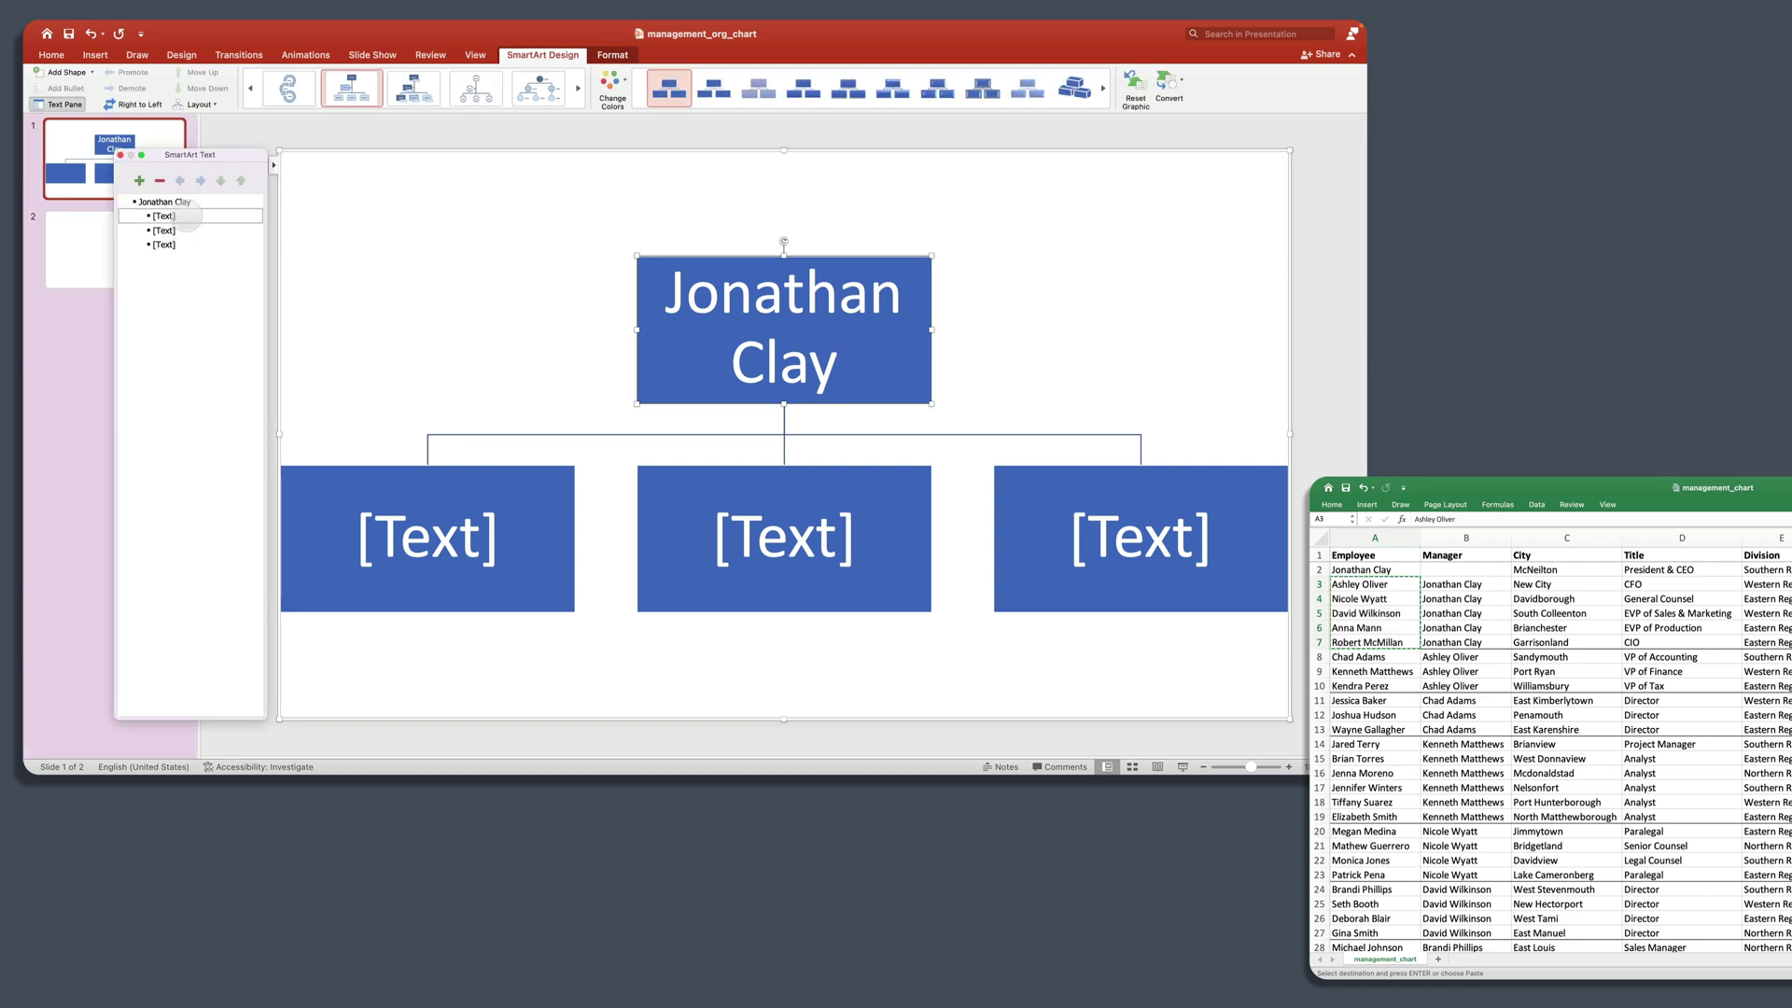
{"action": "key", "text": "super+v"}
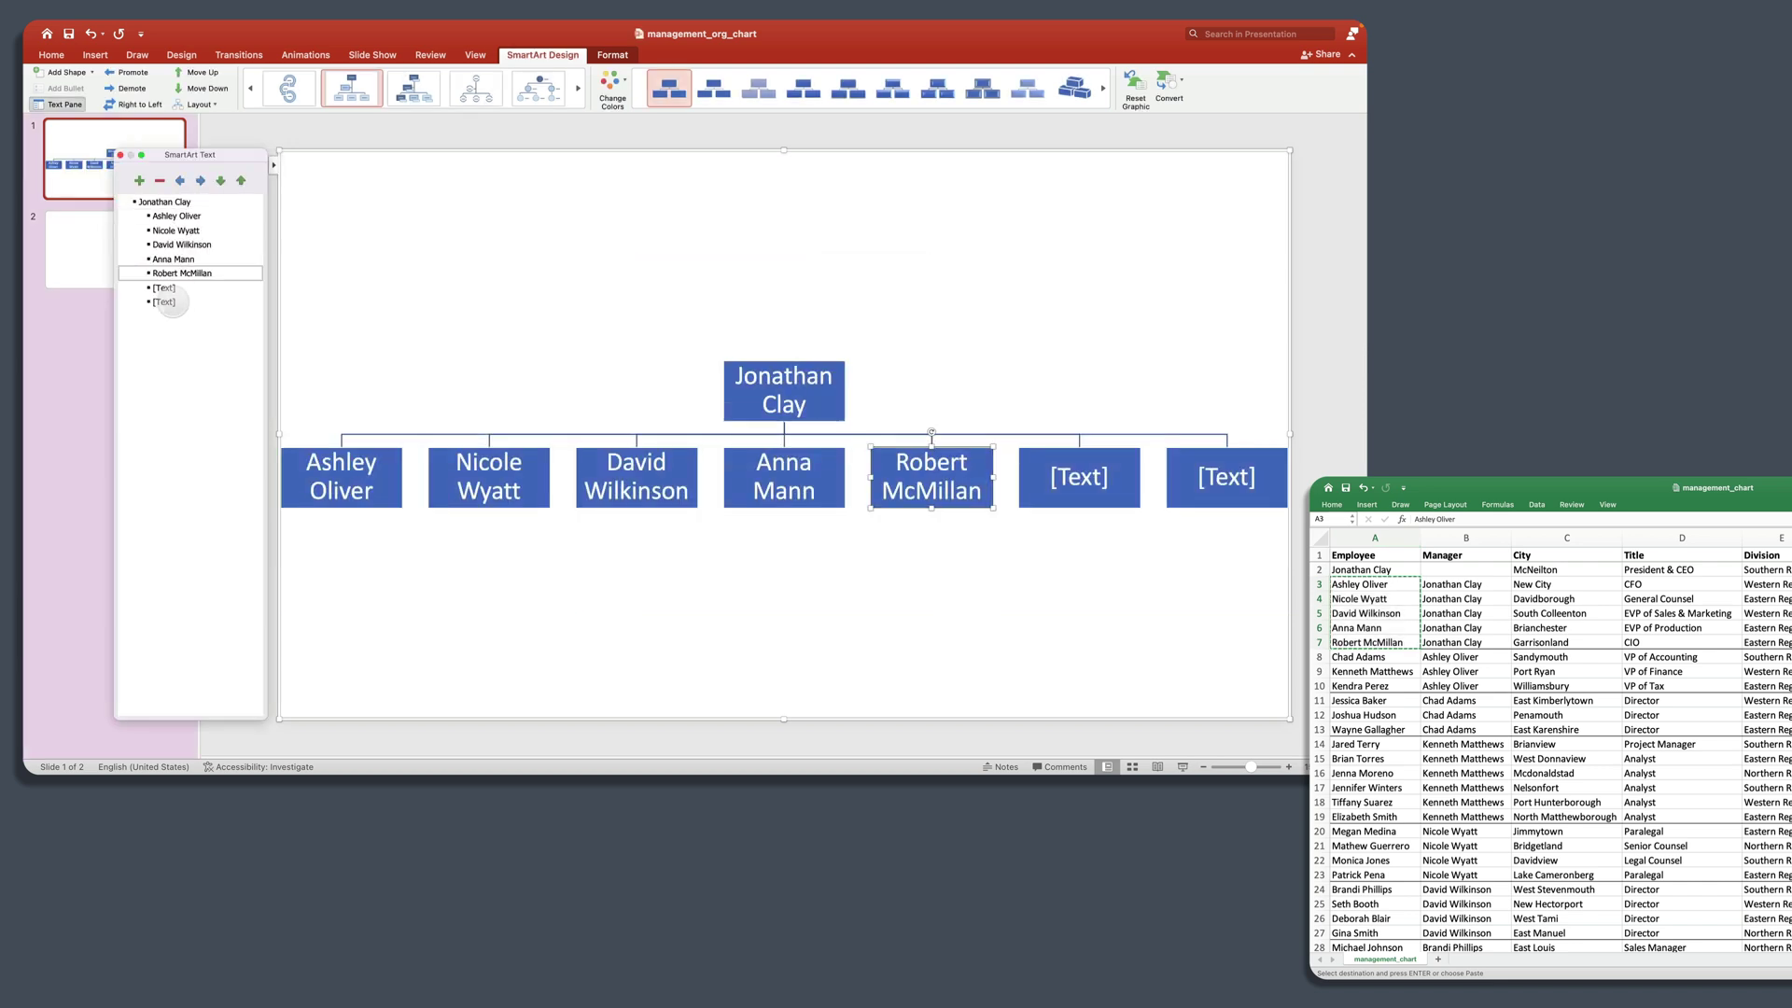
{"action": "left_click", "coordinate": [140, 288]}
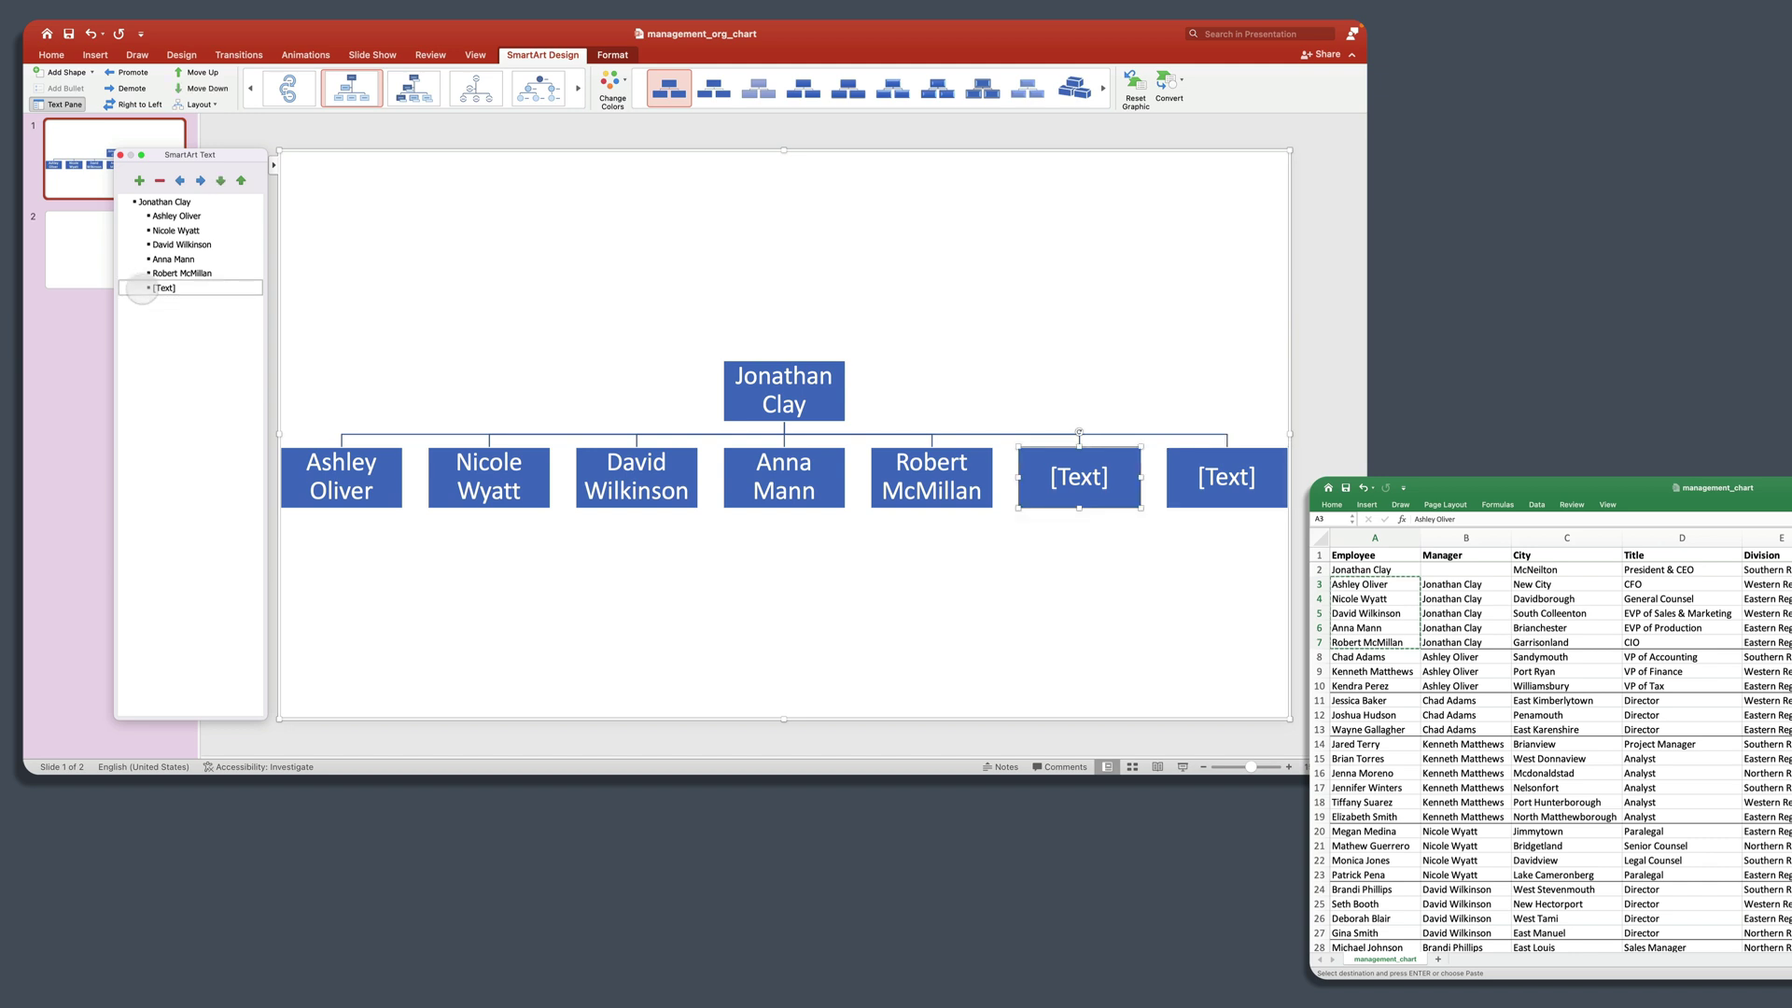
{"action": "key", "text": "Delete"}
{"action": "key", "text": "Delete"}
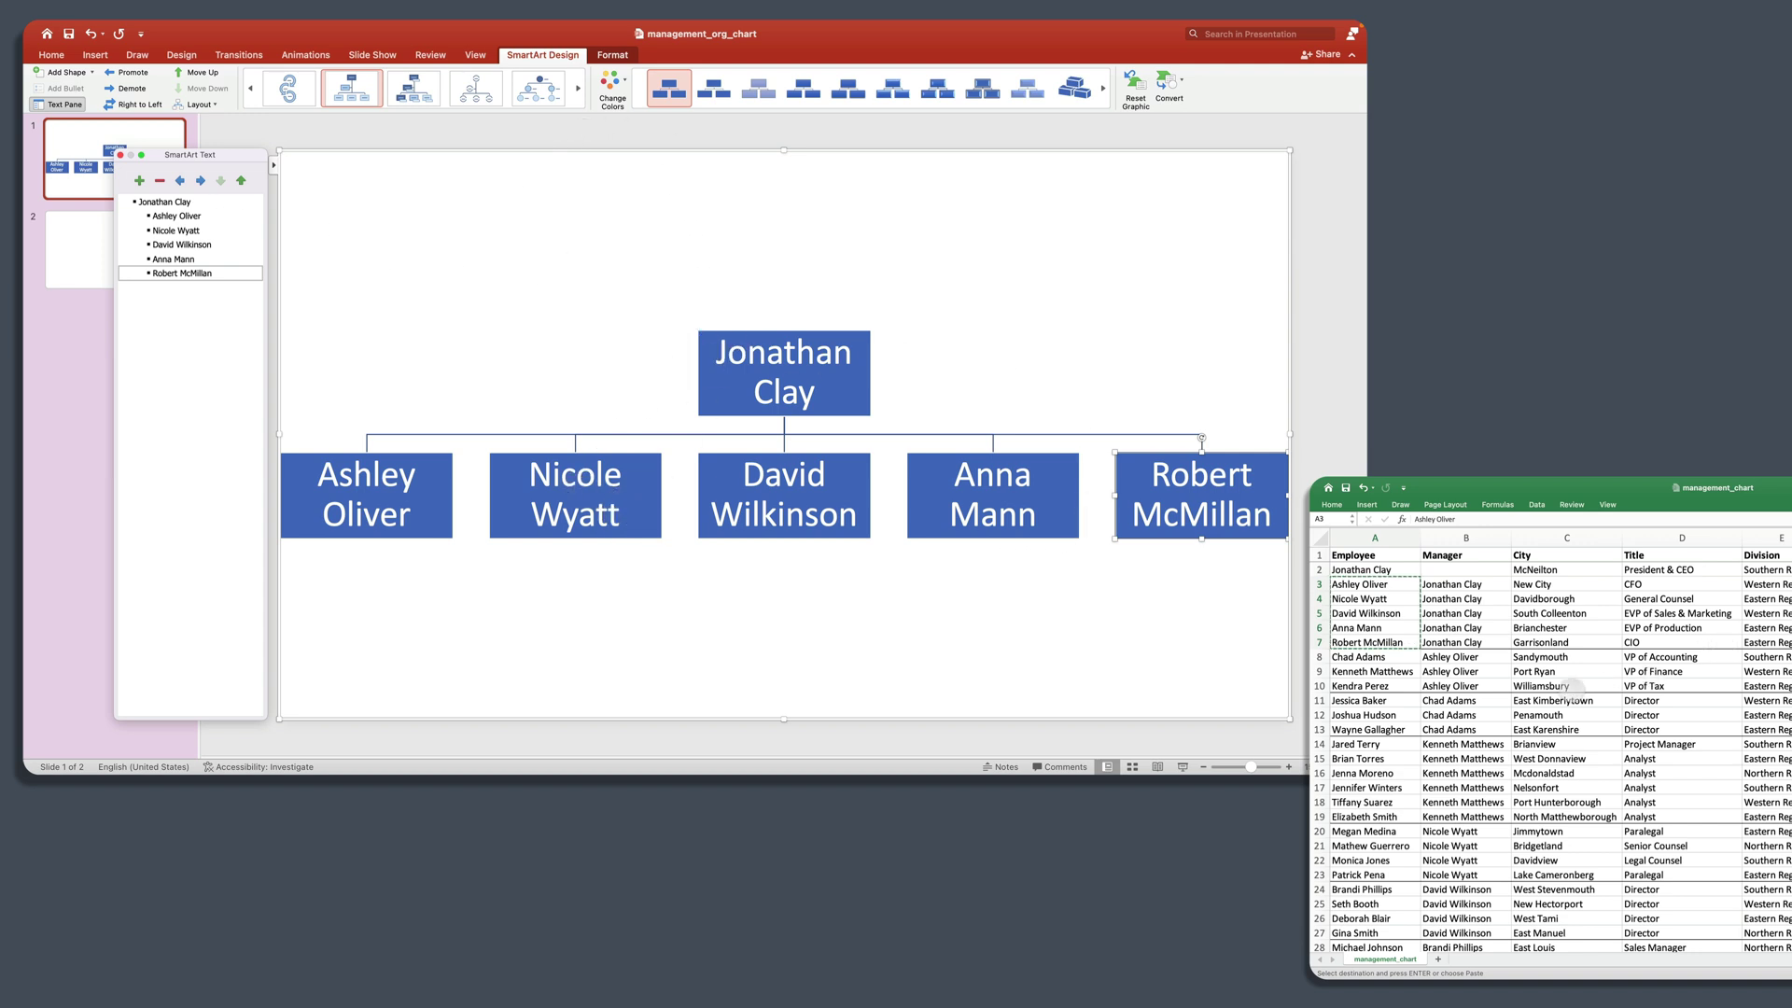
Step: Paste the three names from cells A8:A10 as reports under the first direct report
{"action": "left_click", "coordinate": [1491, 669]}
{"action": "left_click", "coordinate": [1465, 657]}
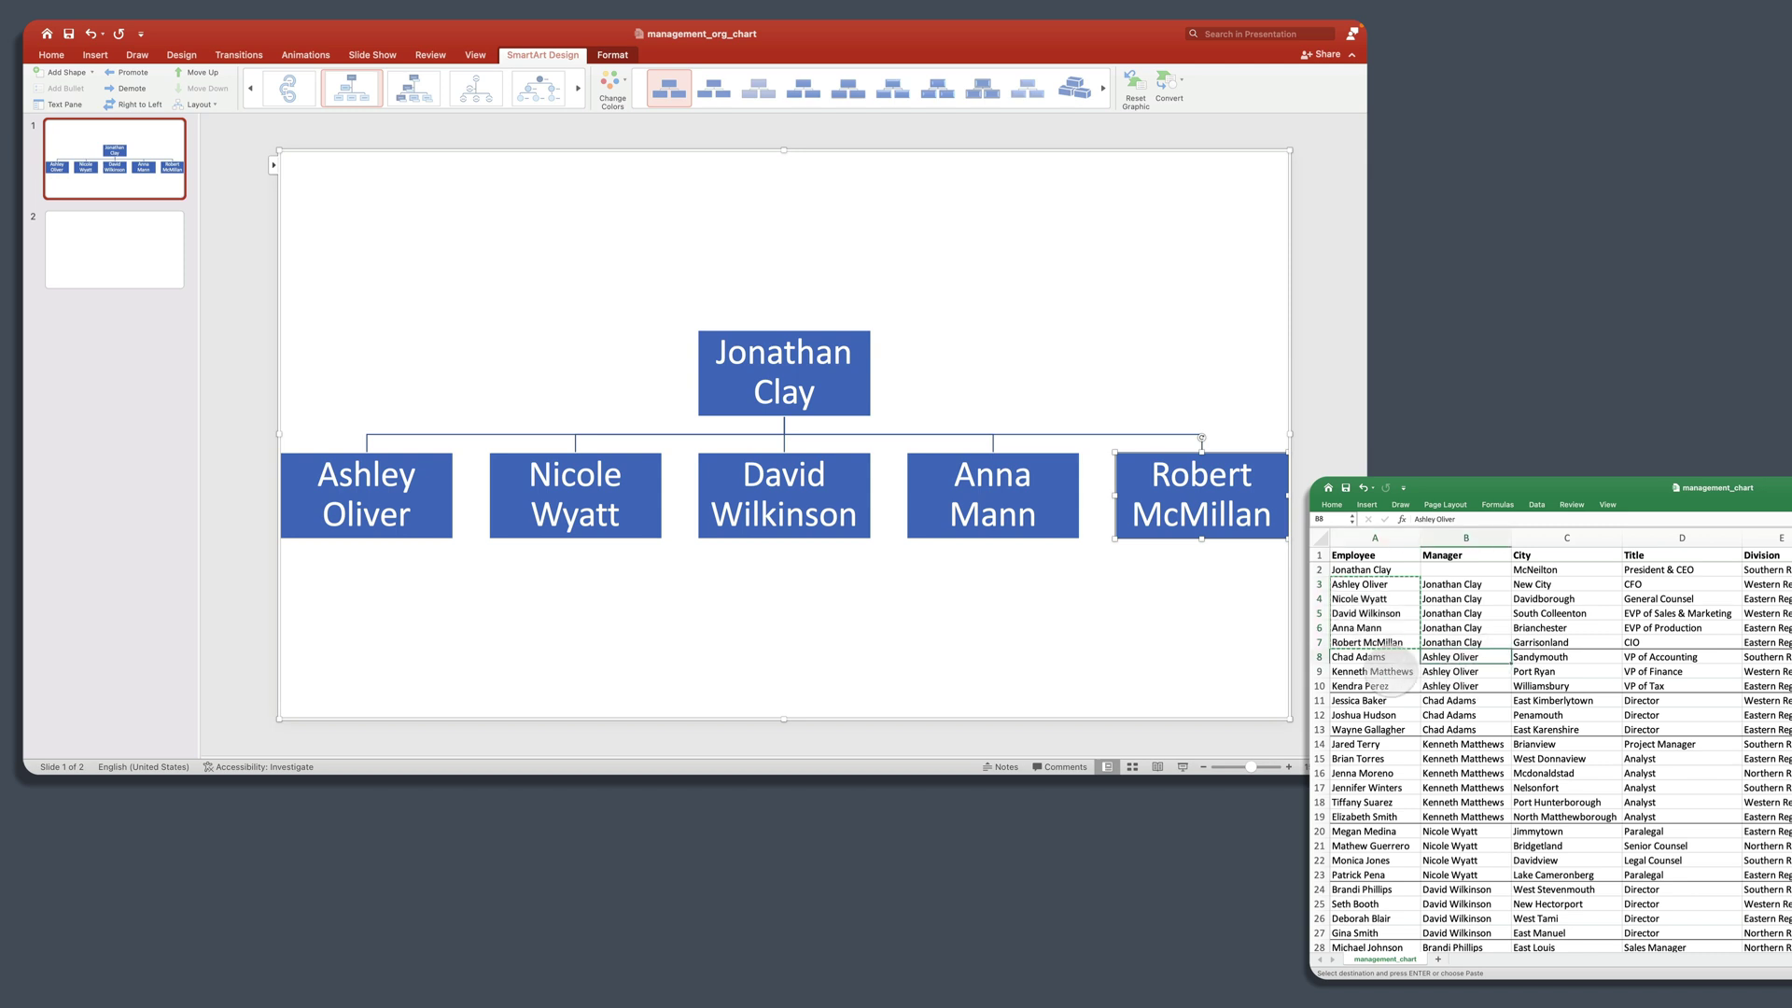
{"action": "left_click", "coordinate": [1379, 659]}
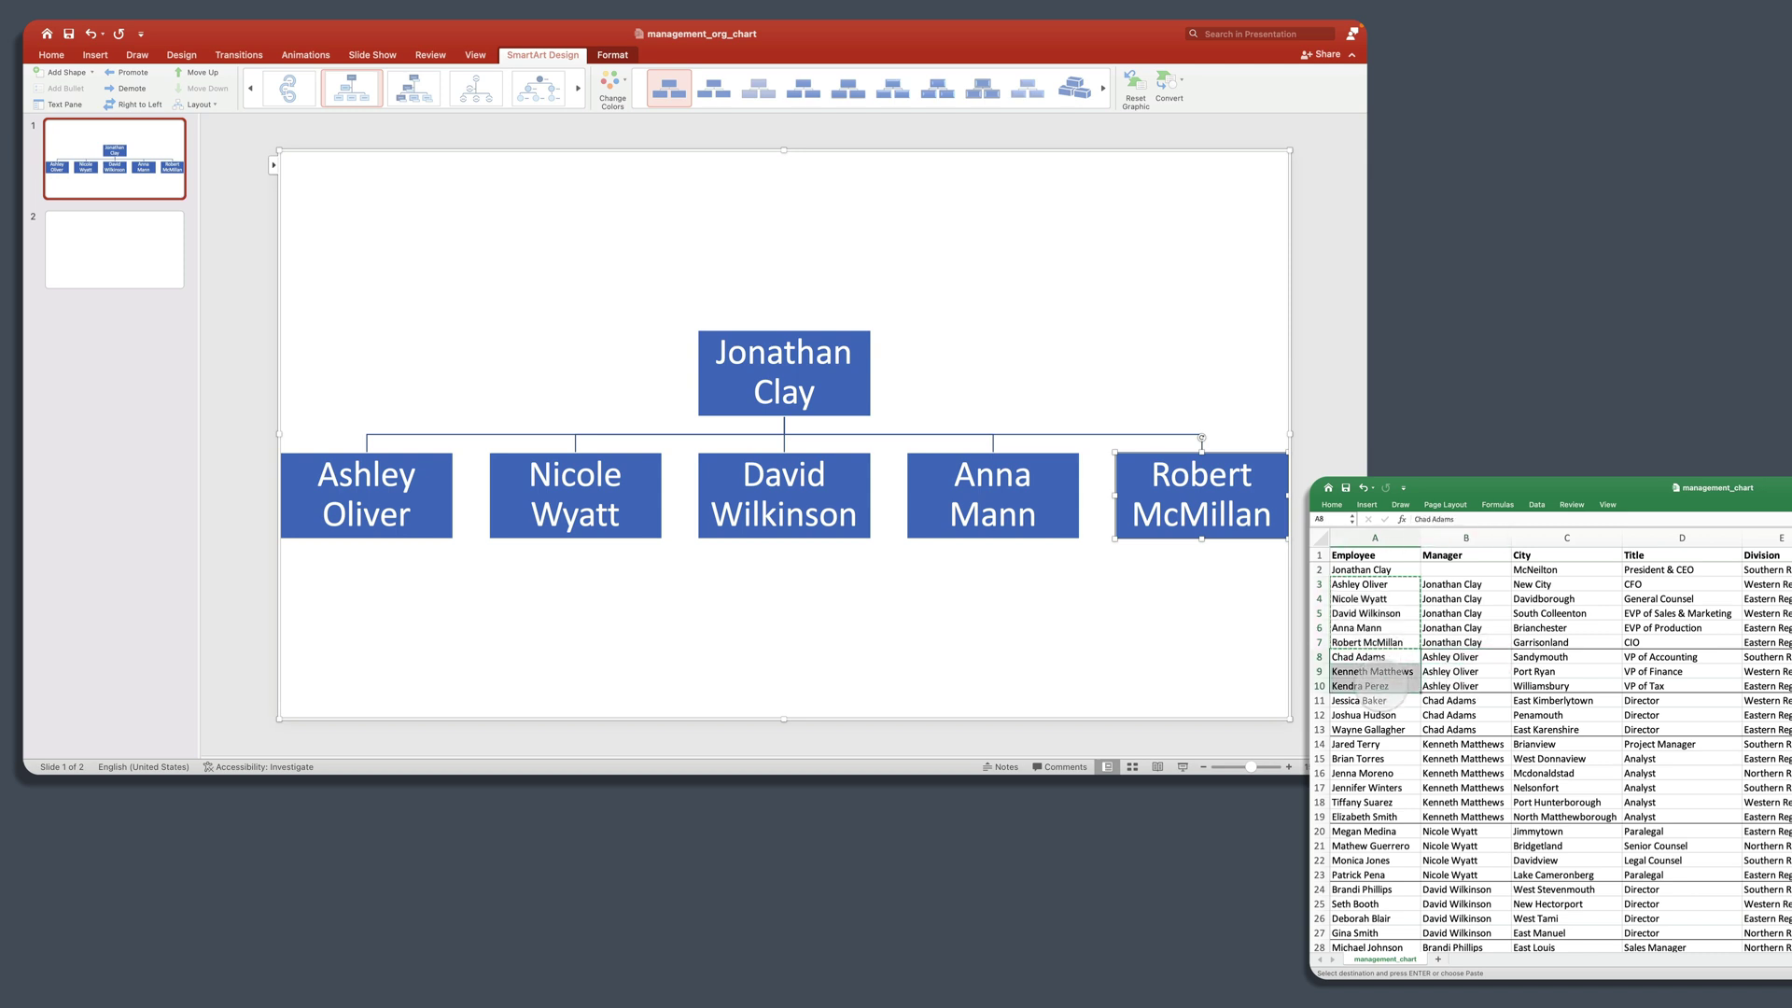
{"action": "key", "text": "super+c"}
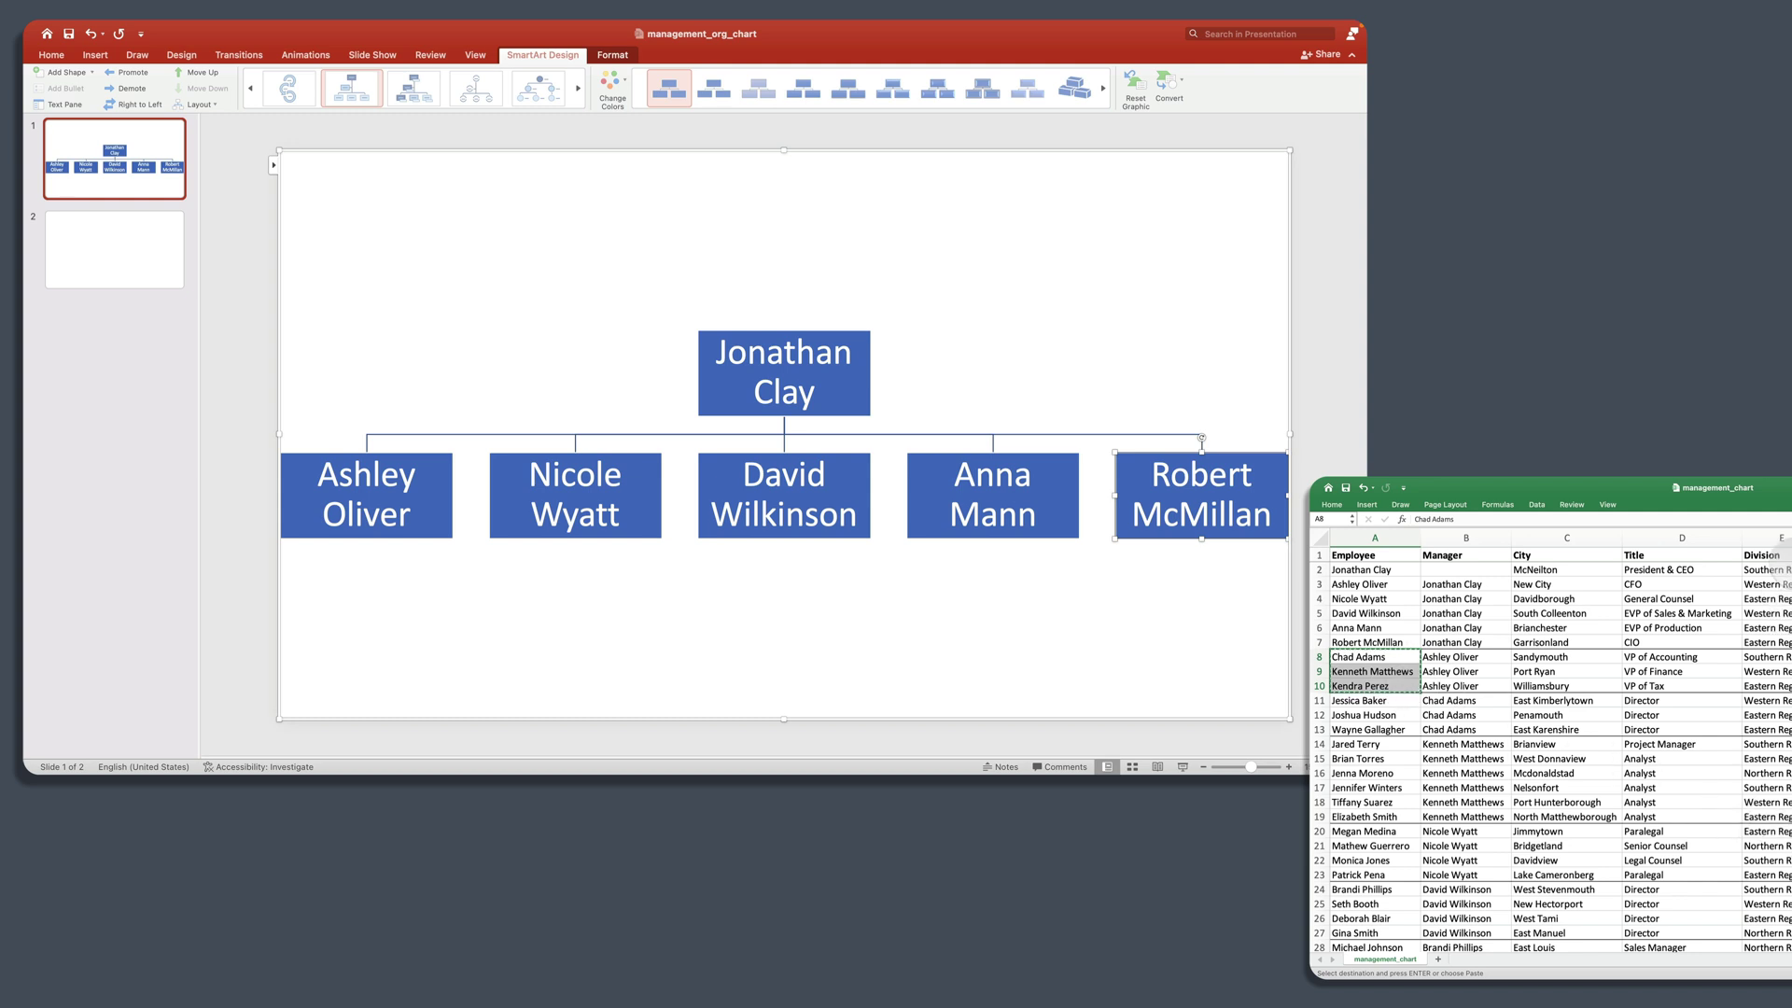
{"action": "left_click", "coordinate": [272, 165]}
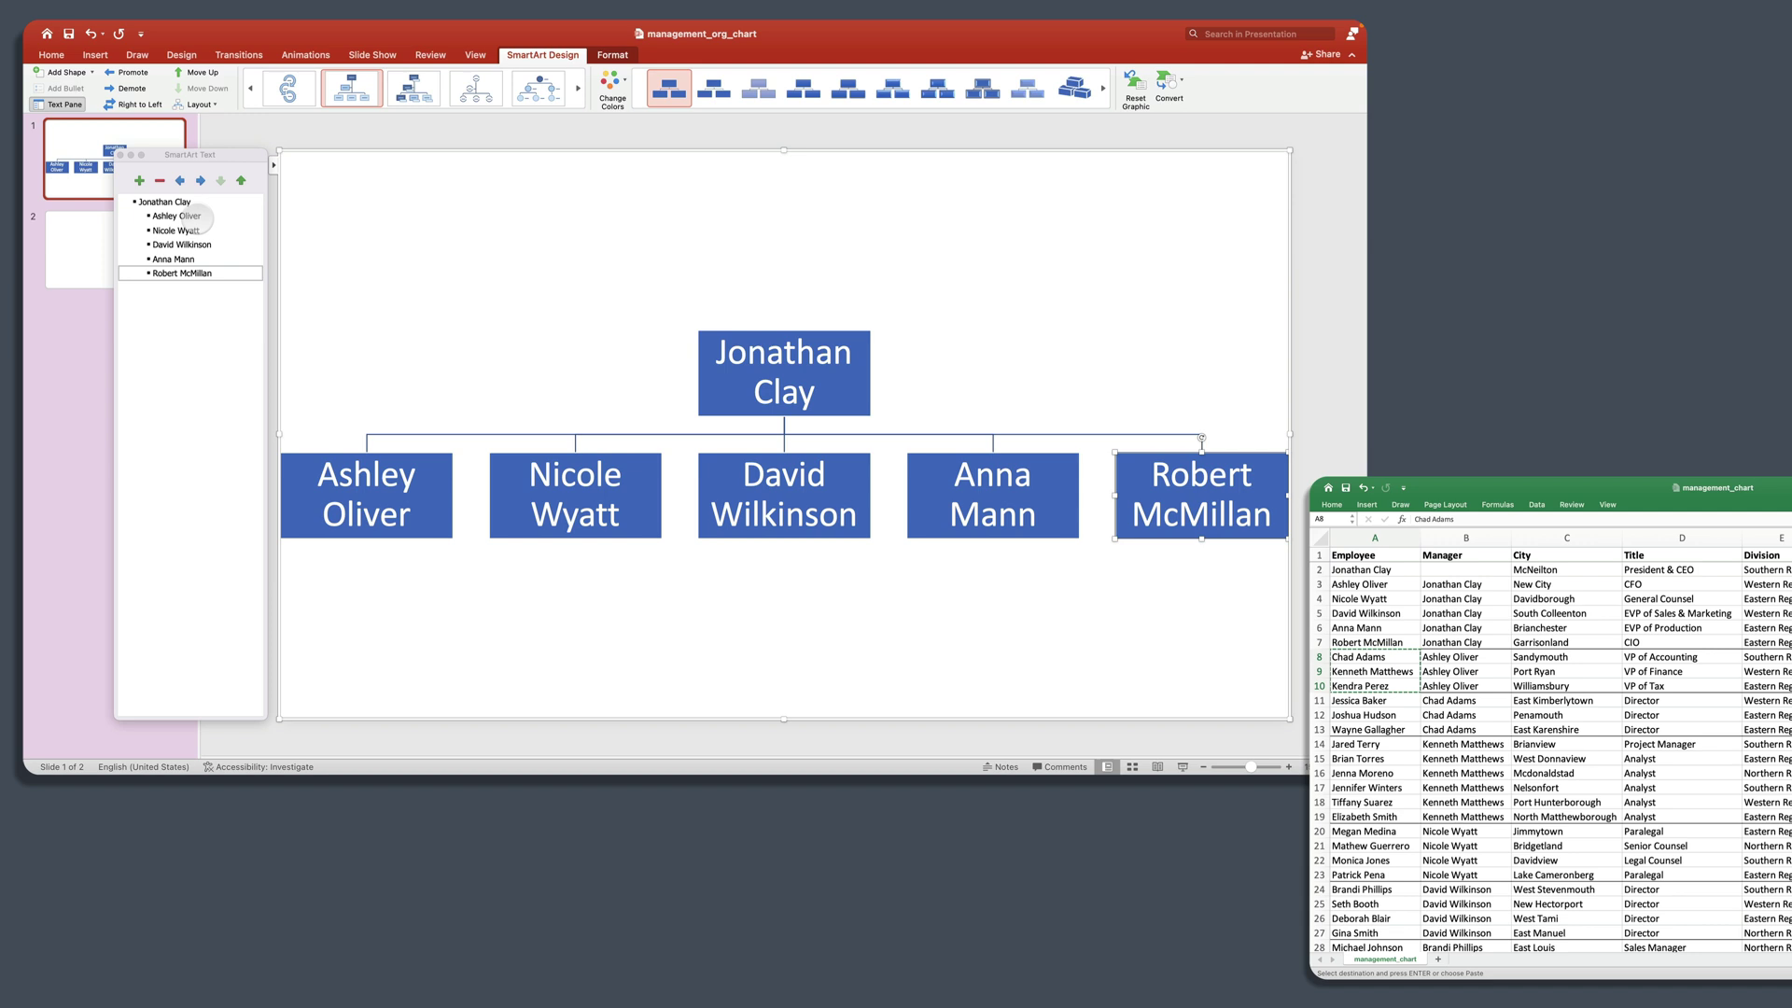
{"action": "left_click", "coordinate": [198, 202]}
{"action": "left_click", "coordinate": [207, 216]}
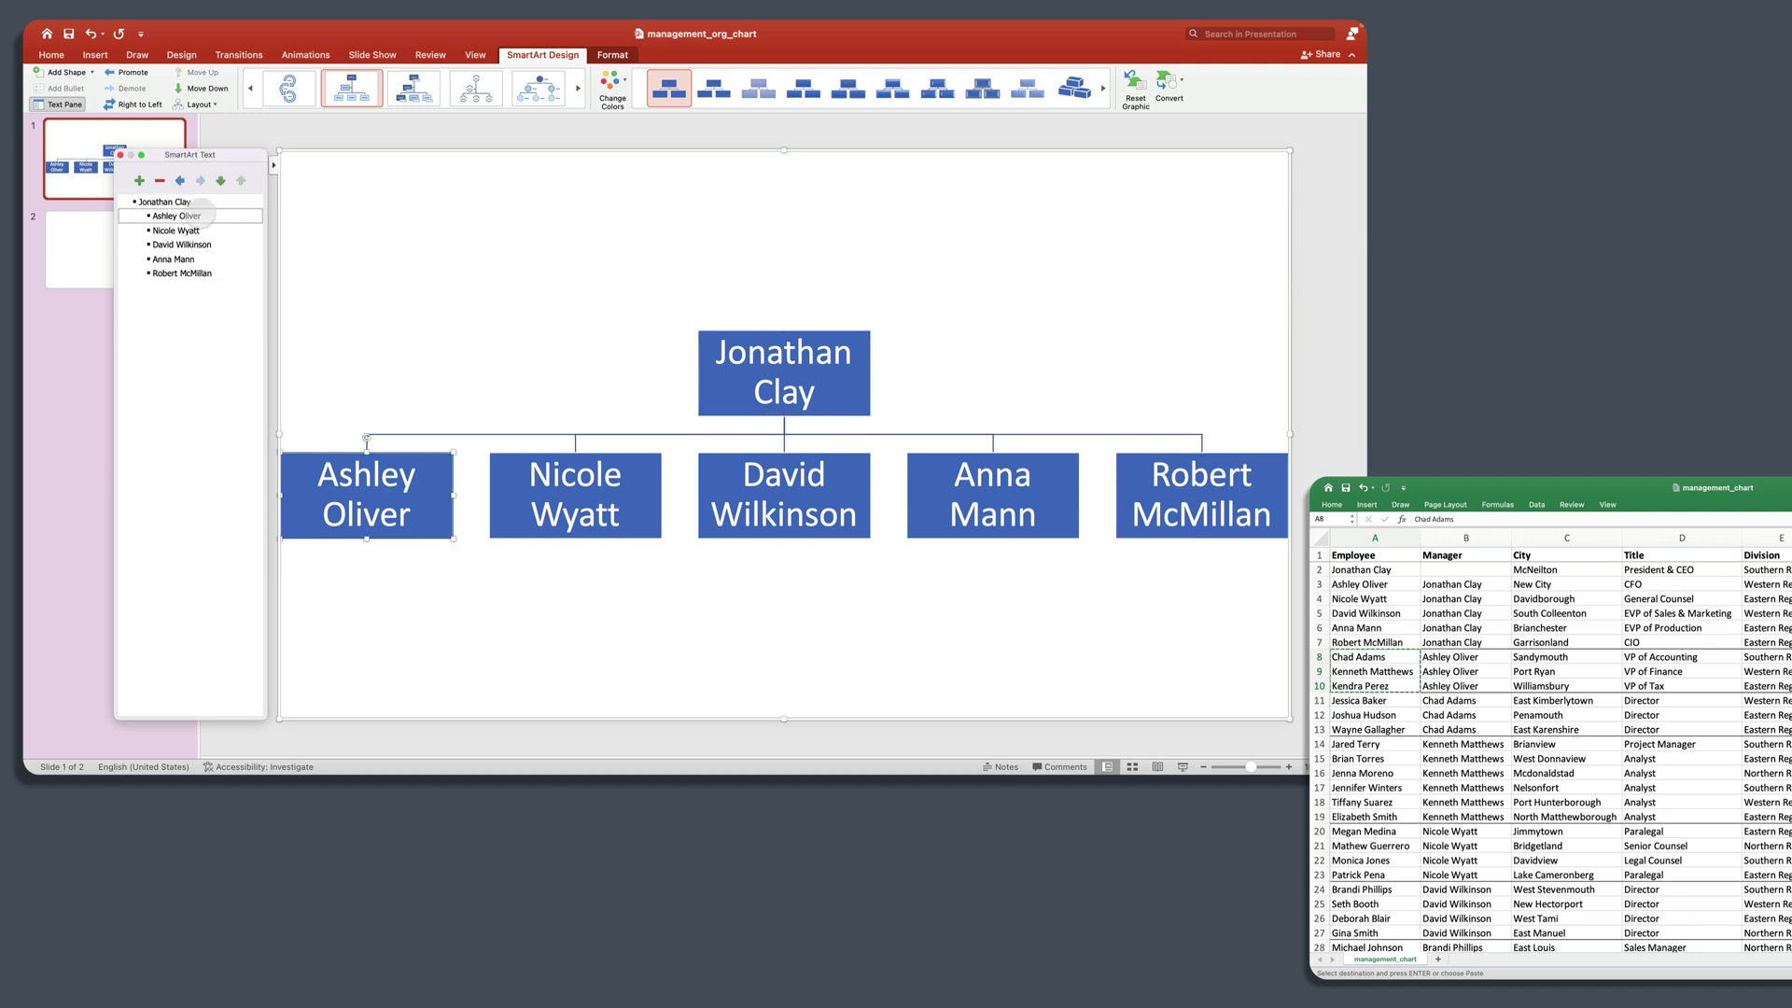
{"action": "key", "text": "Return"}
{"action": "key", "text": "Tab"}
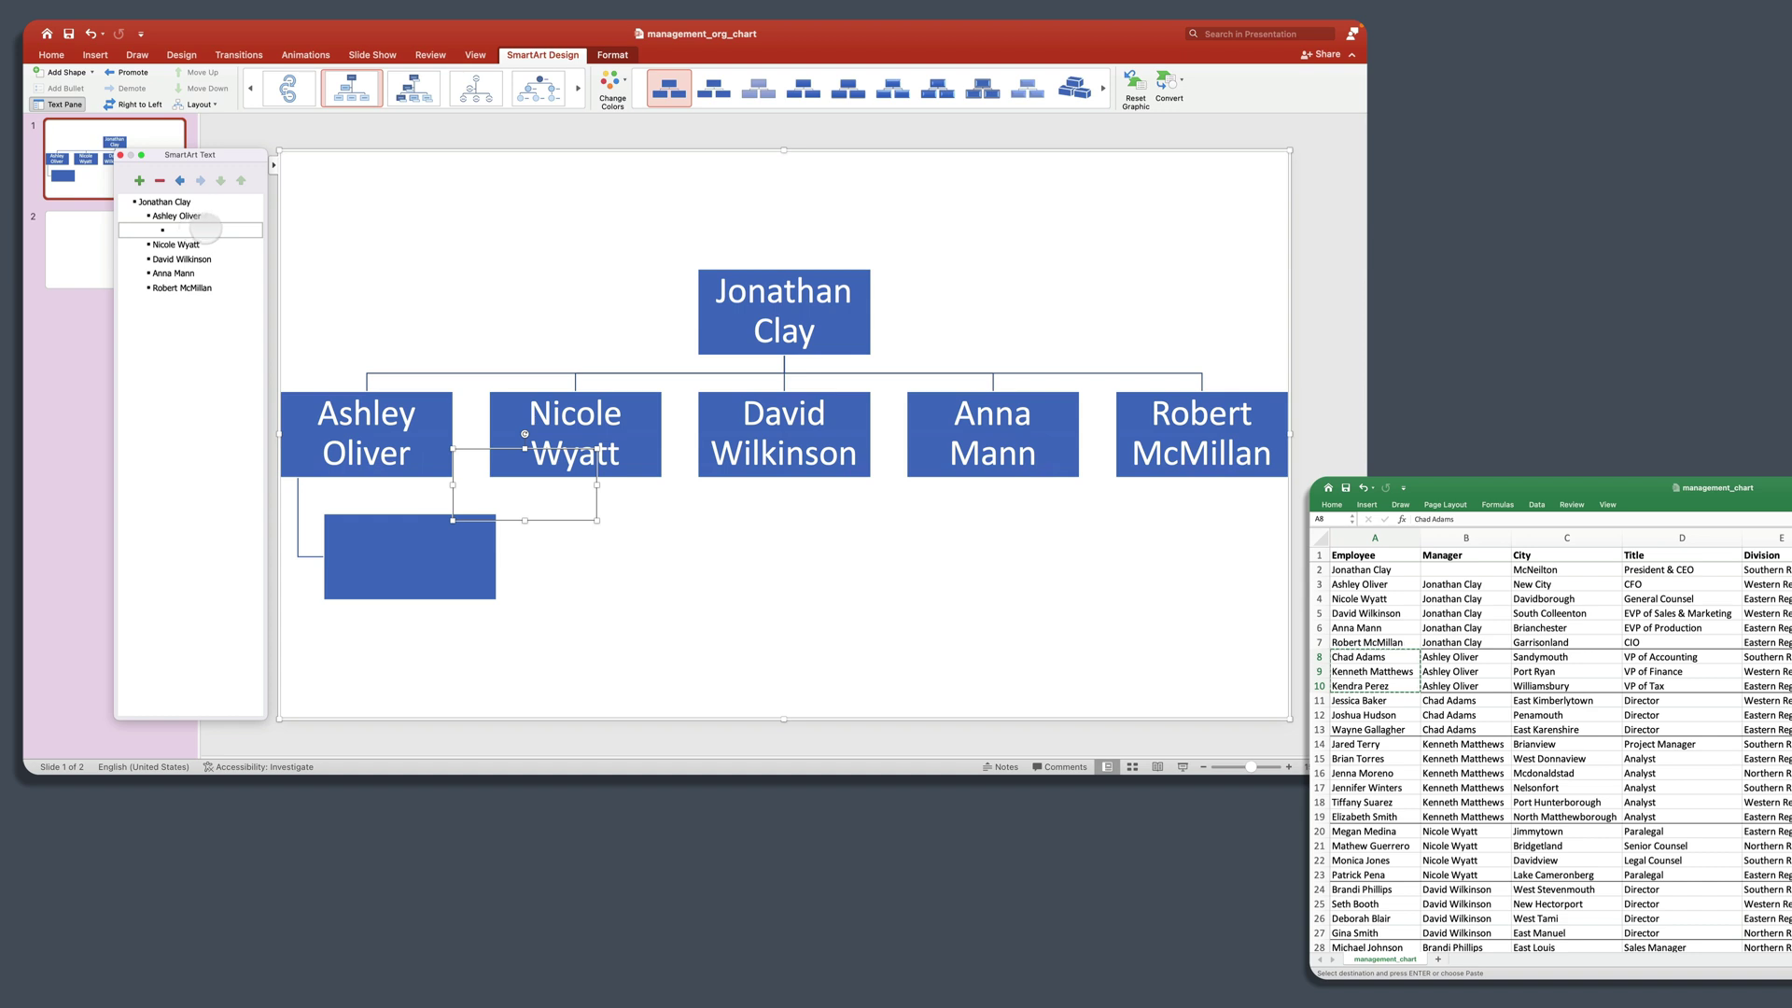
{"action": "key", "text": "super+v"}
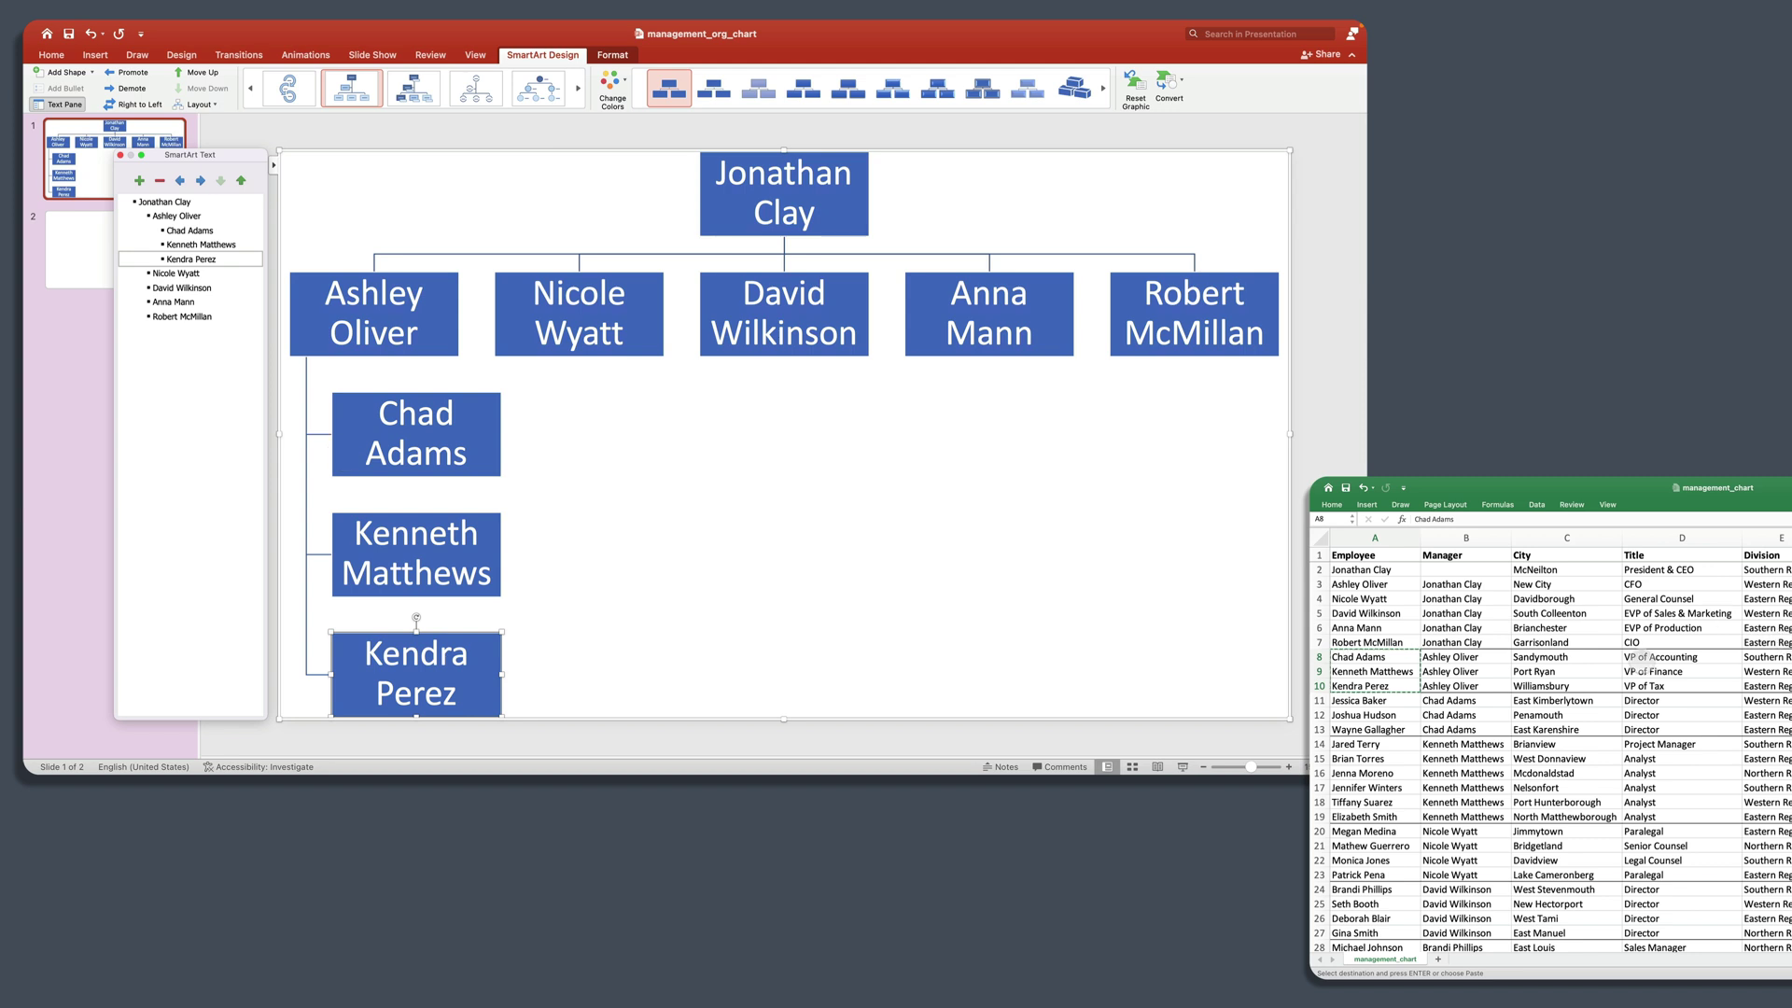
Step: Paste the three names from A11:A13 as reports under the employee from cell A8
{"action": "left_click", "coordinate": [1493, 702]}
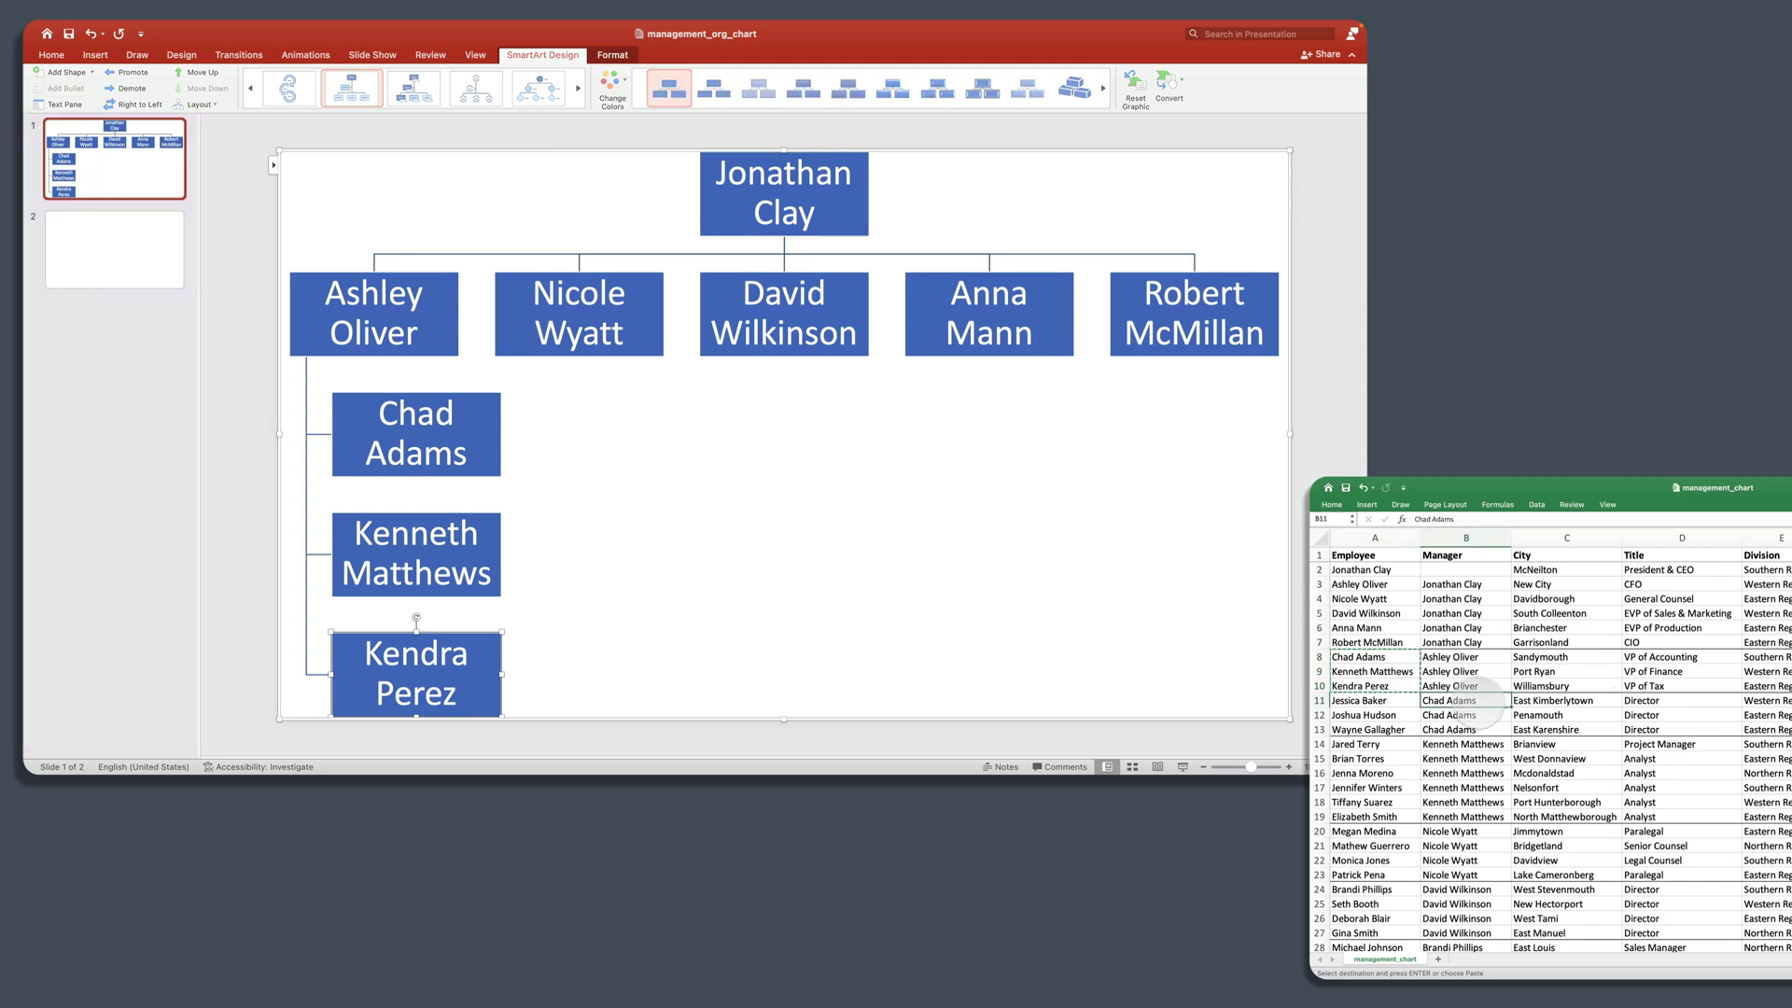
{"action": "left_click", "coordinate": [1376, 701]}
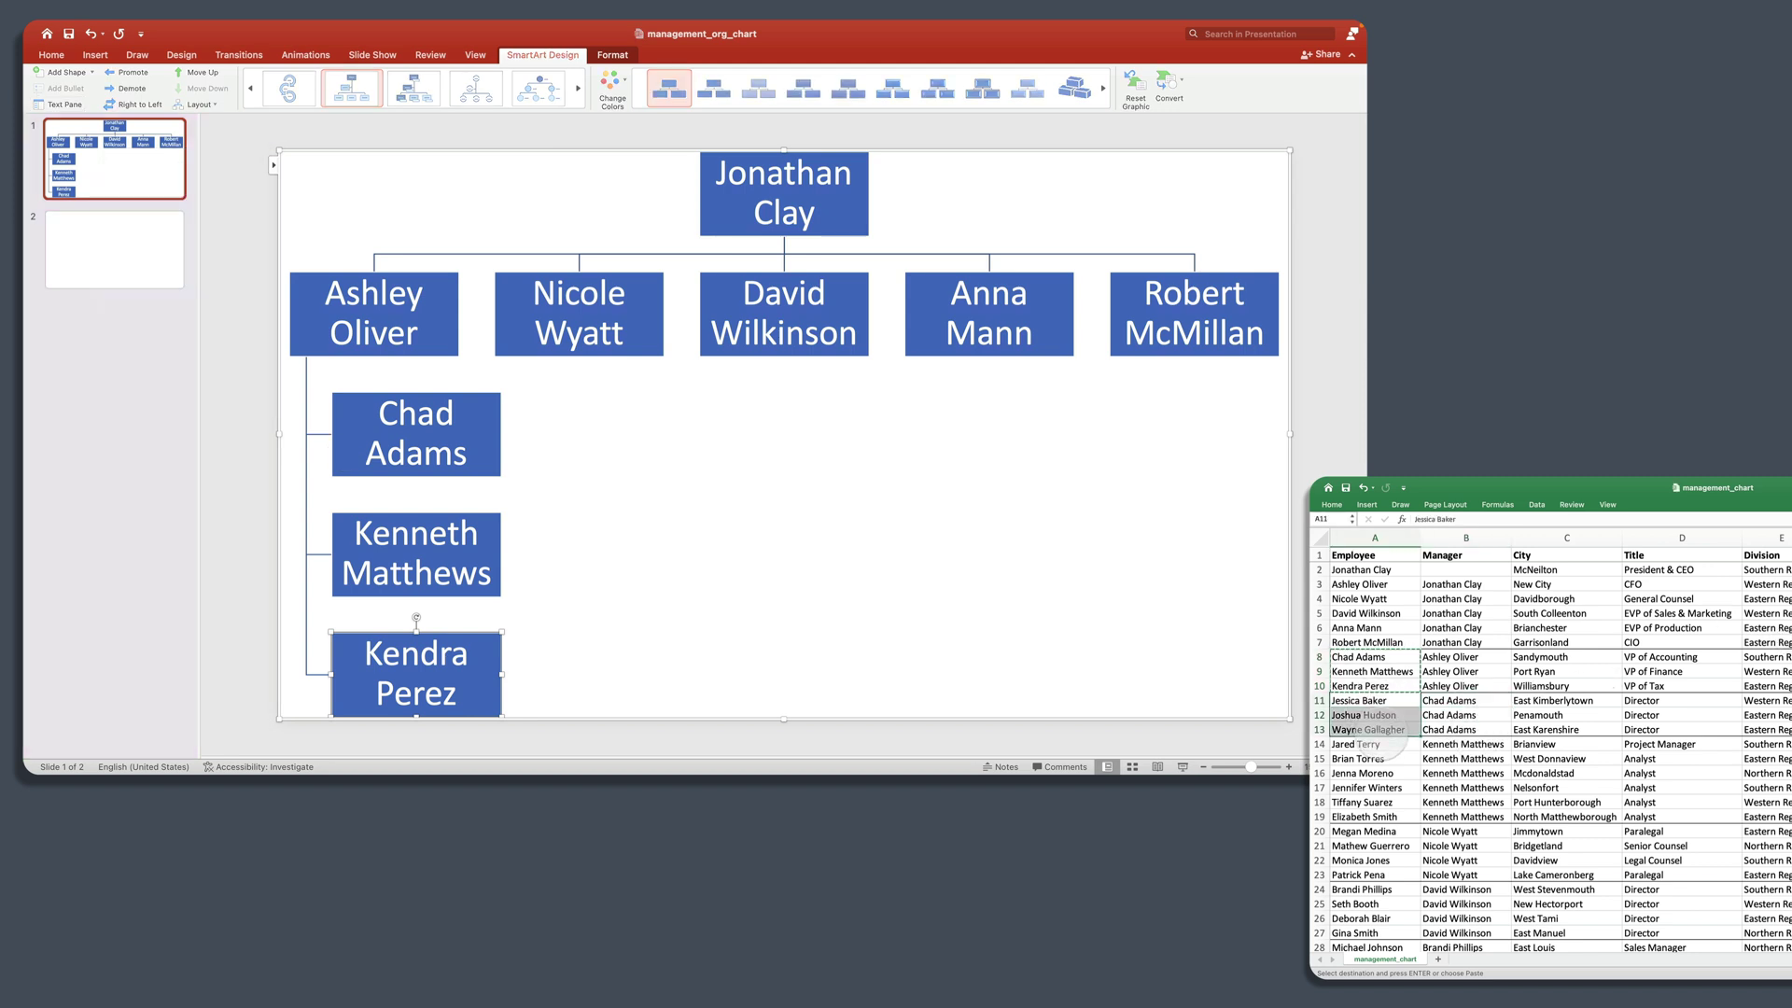
{"action": "key", "text": "super+c"}
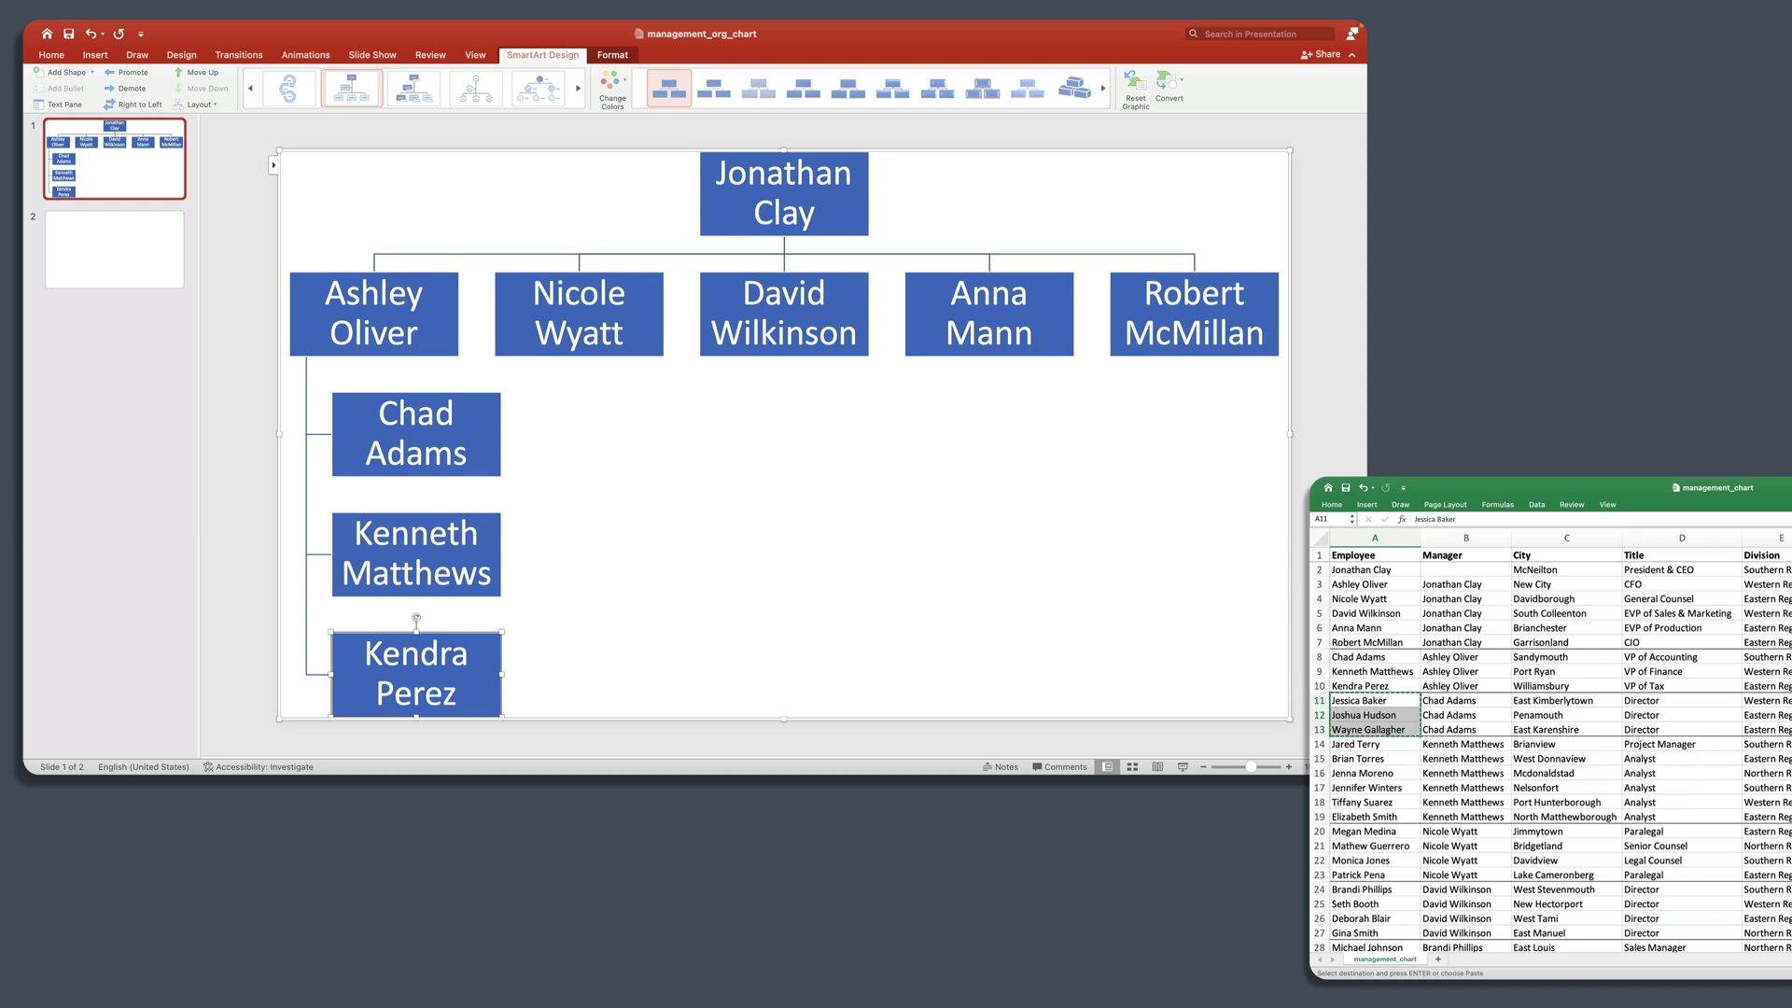
{"action": "left_click", "coordinate": [273, 165]}
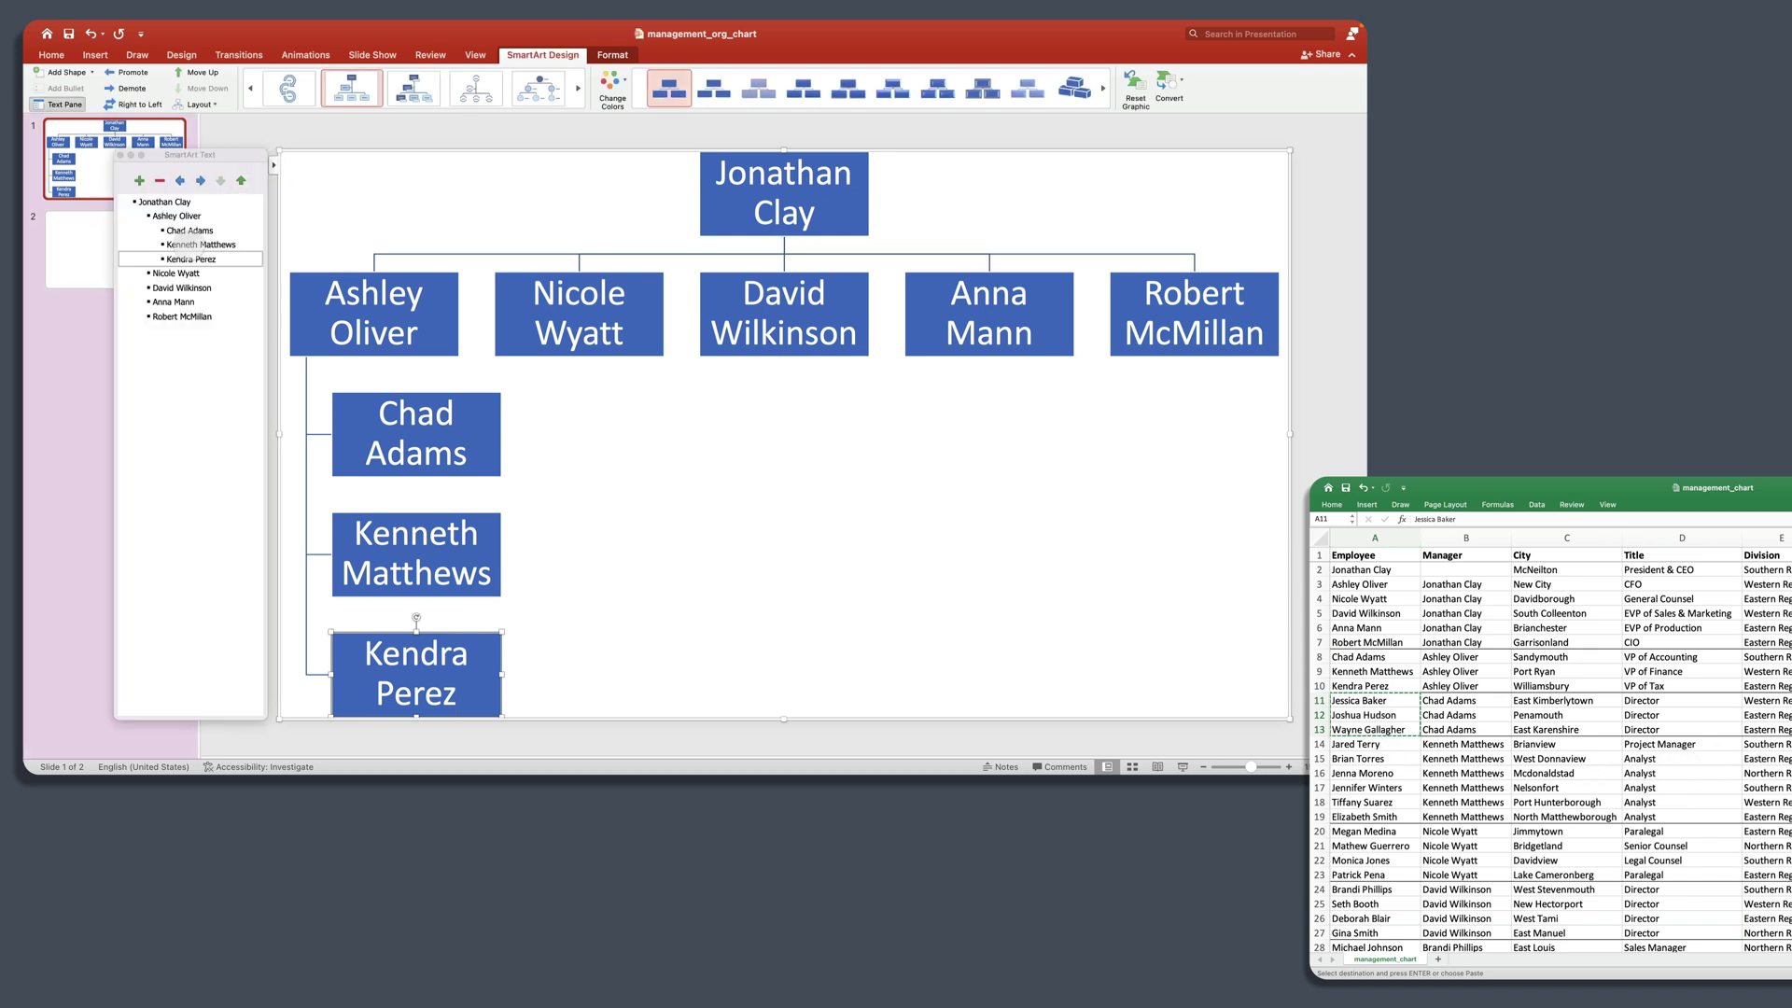
{"action": "left_click", "coordinate": [224, 229]}
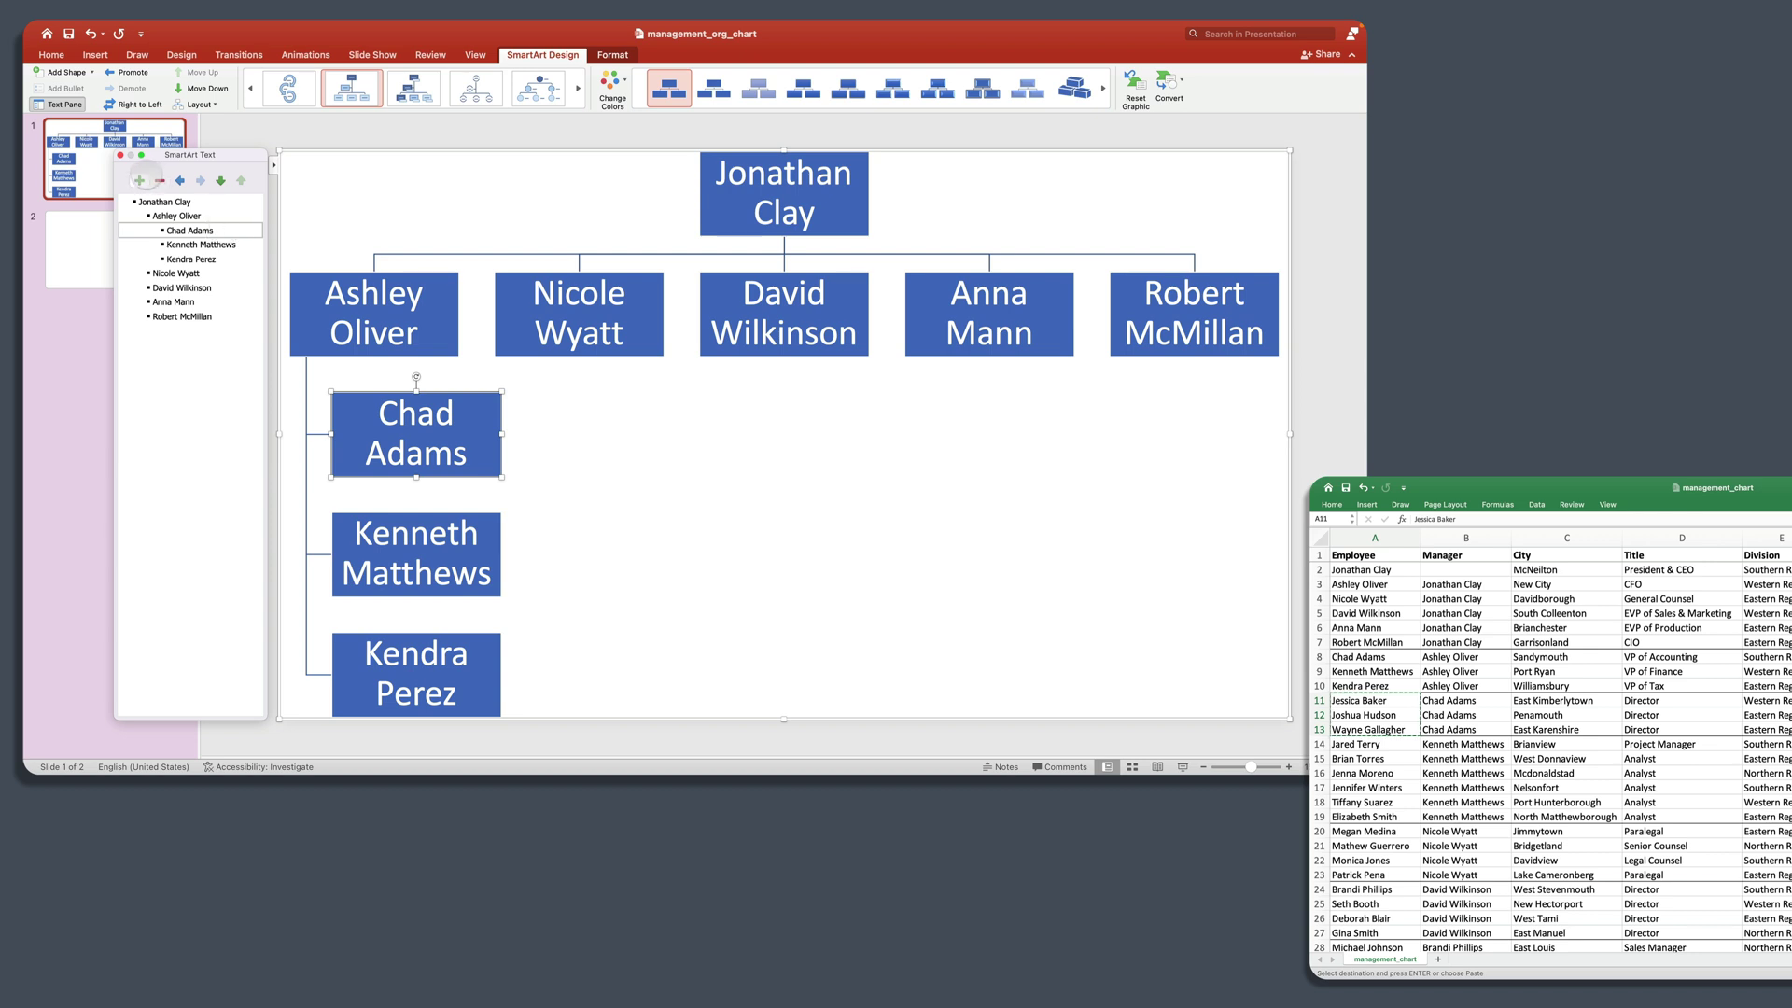
{"action": "left_click", "coordinate": [139, 180]}
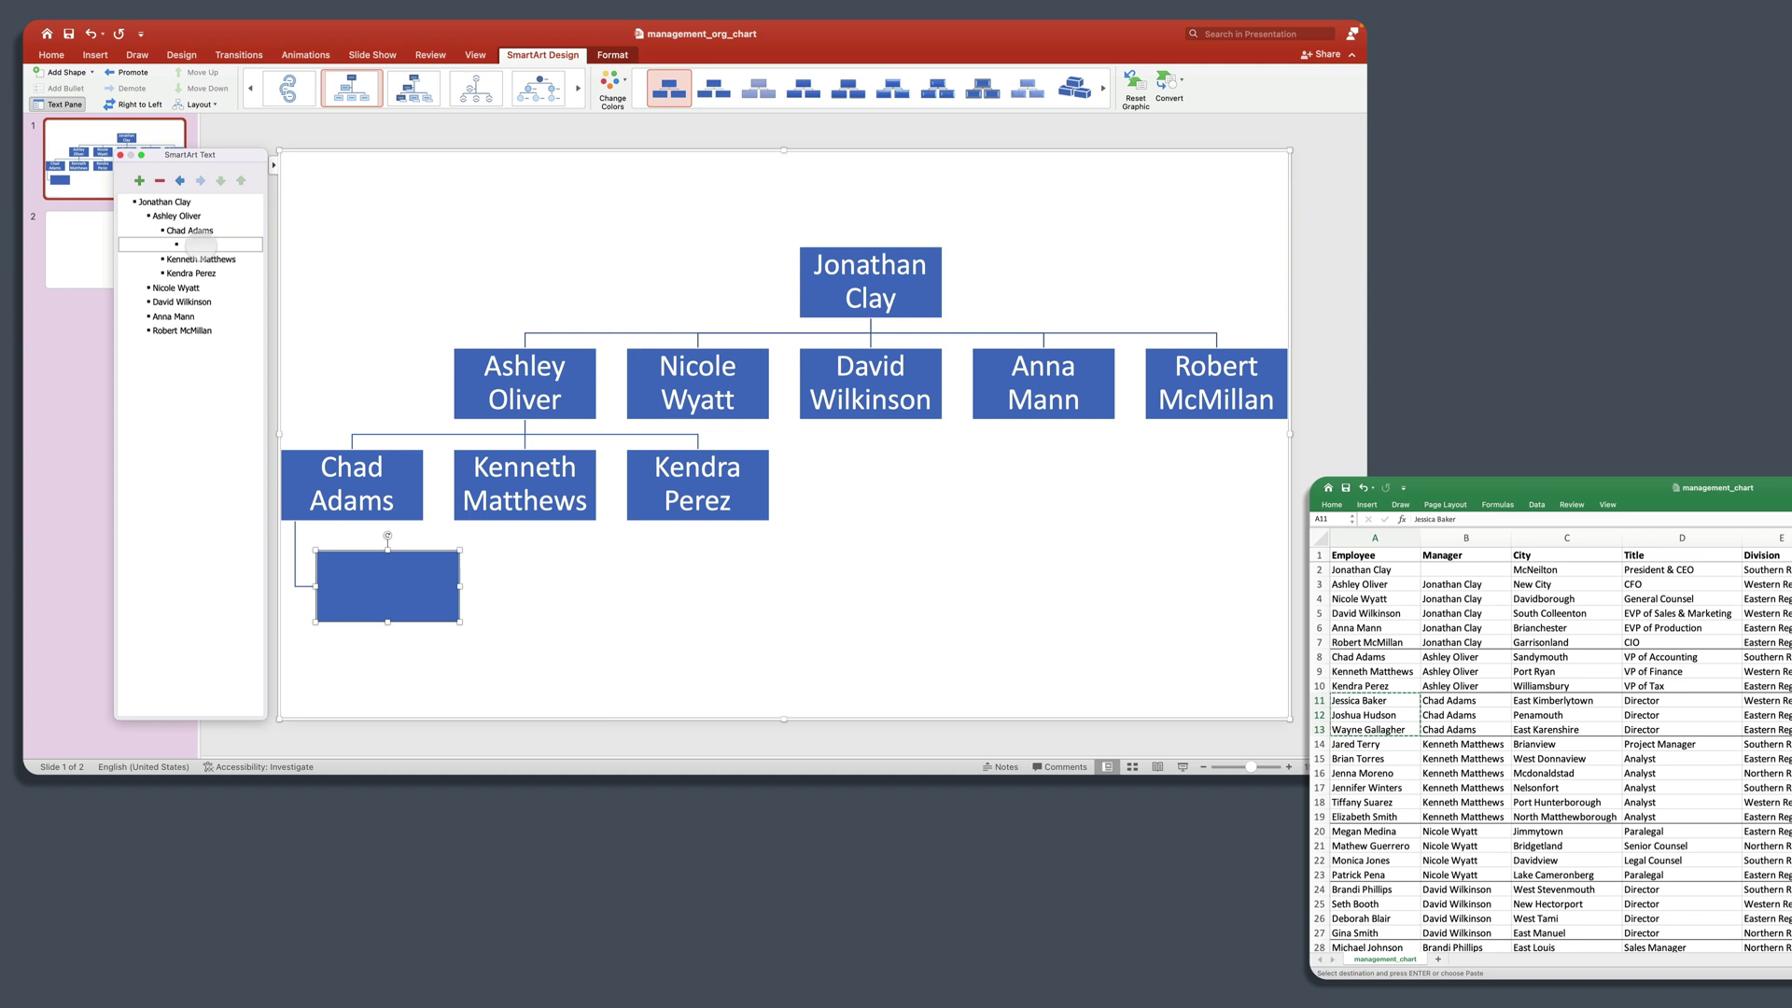
{"action": "key", "text": "super+v"}
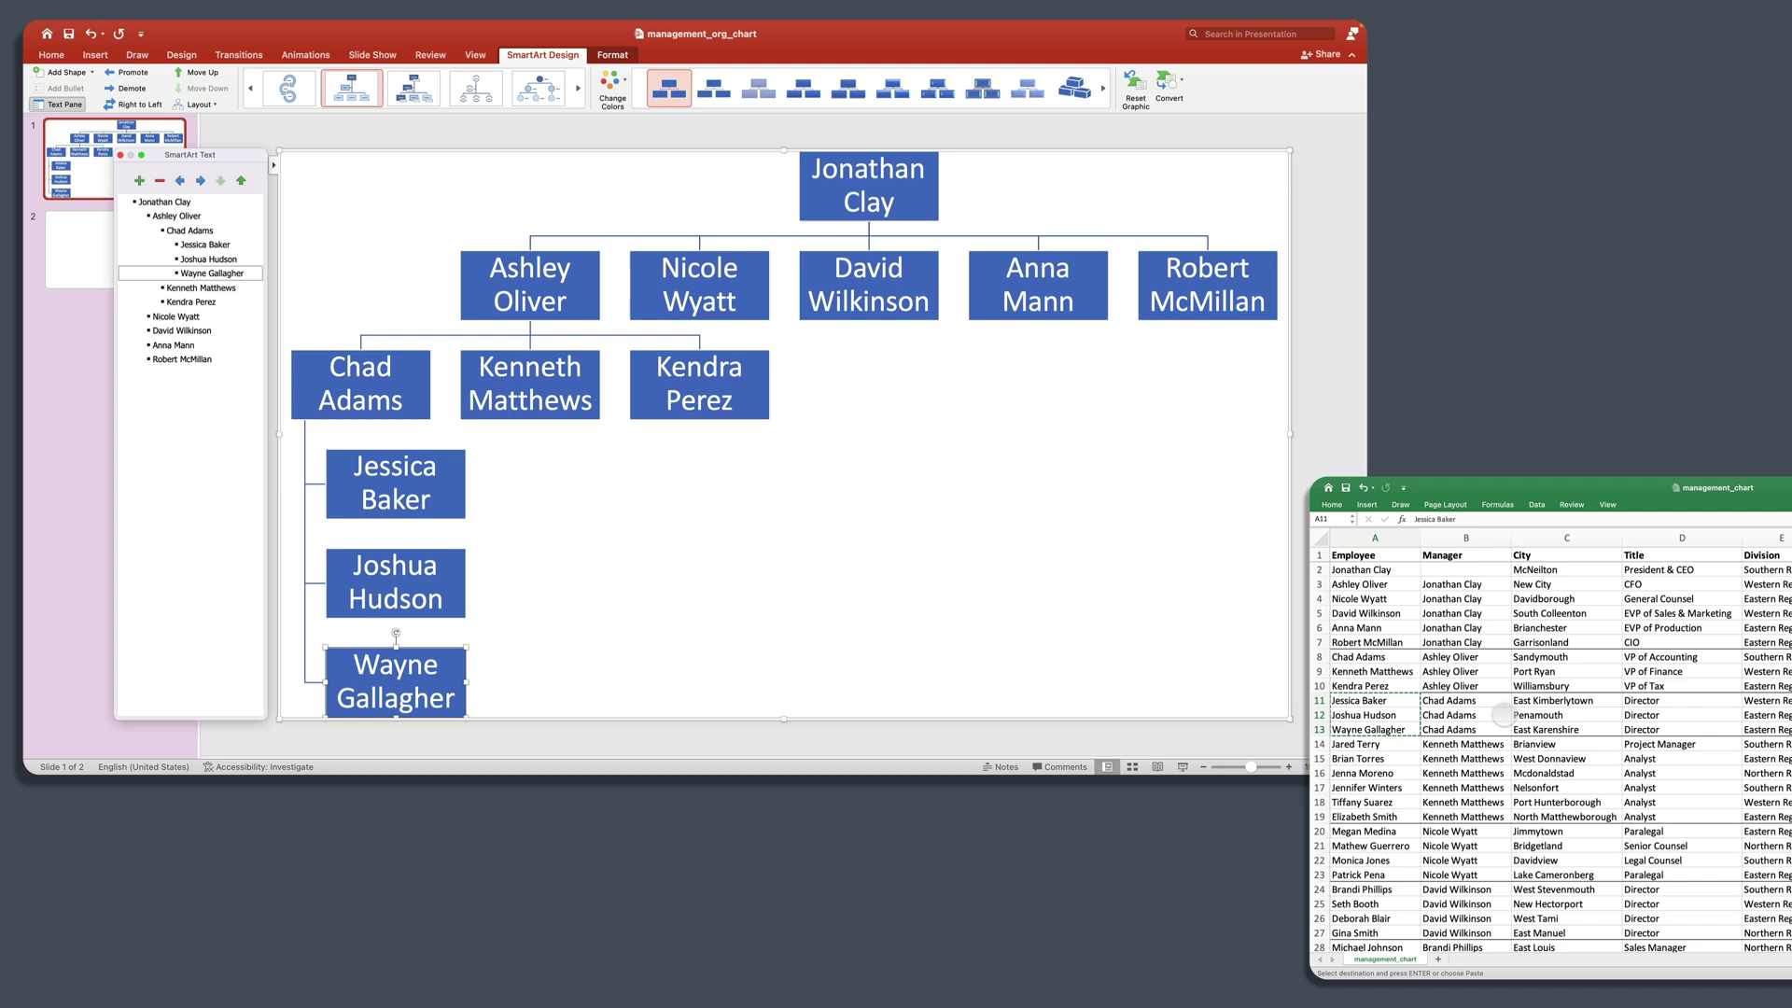
Step: Paste the six names from A14:A19 as reports under the employee from cell A9
{"action": "left_click", "coordinate": [1521, 733]}
{"action": "left_click", "coordinate": [1489, 744]}
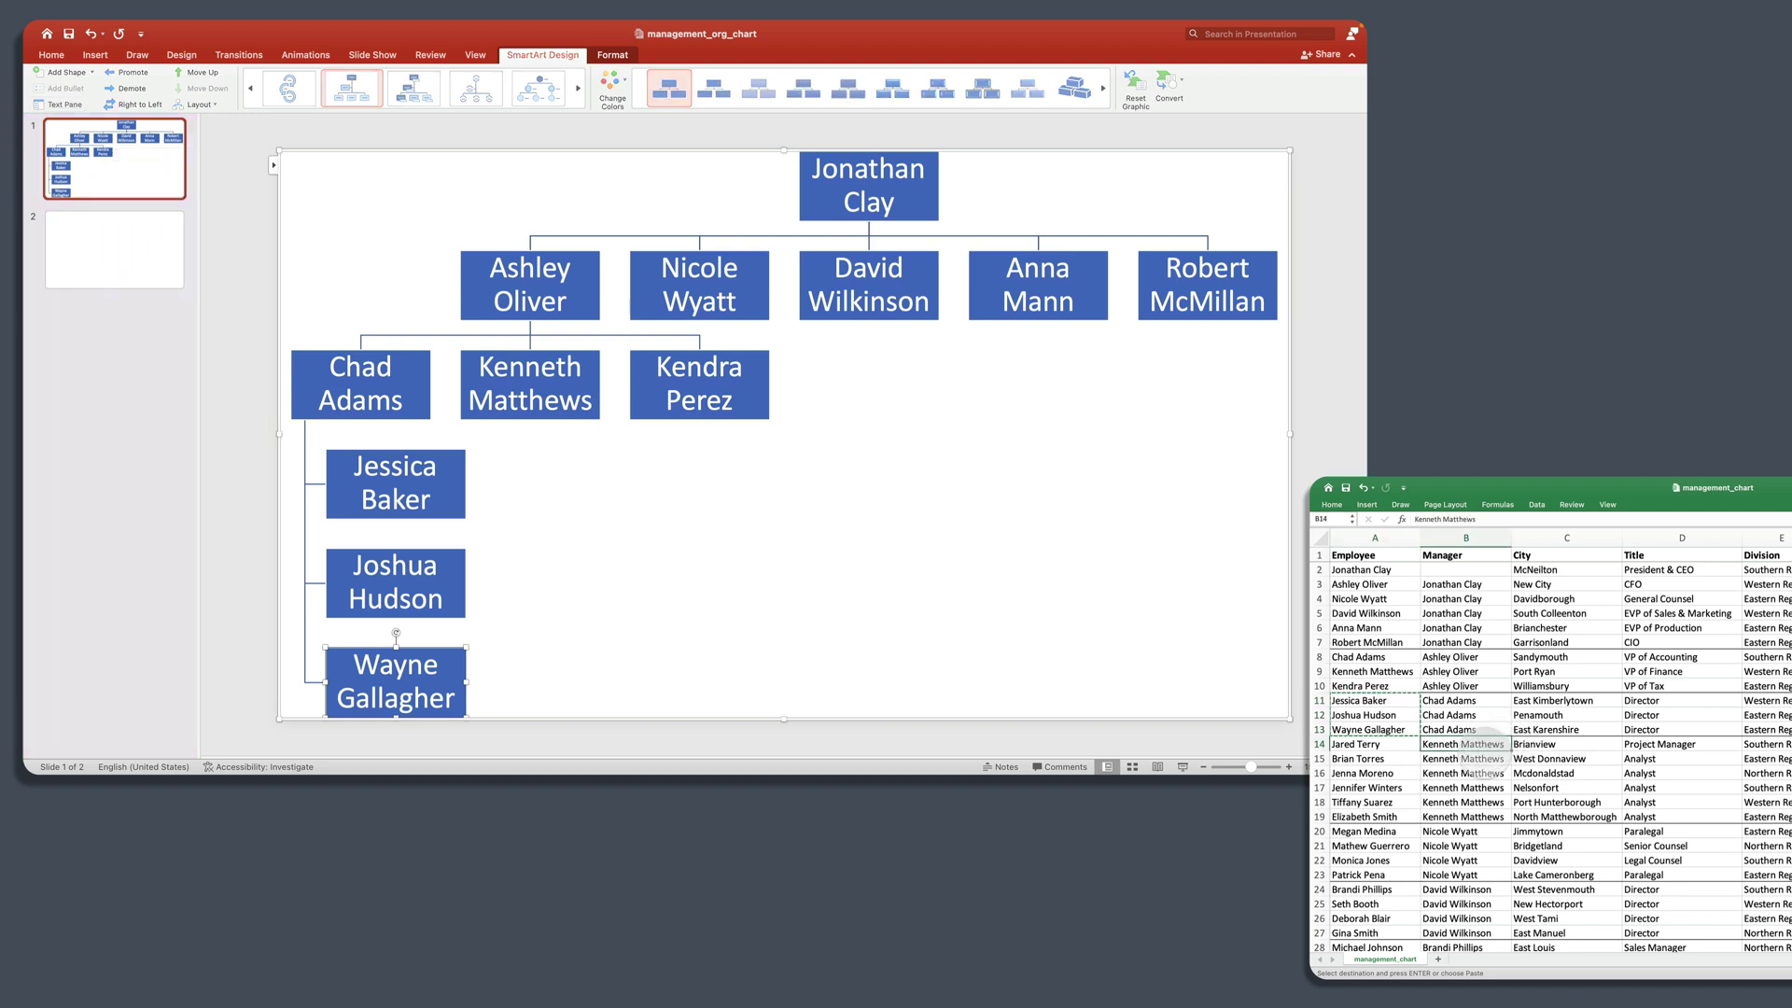
{"action": "left_click", "coordinate": [1395, 746]}
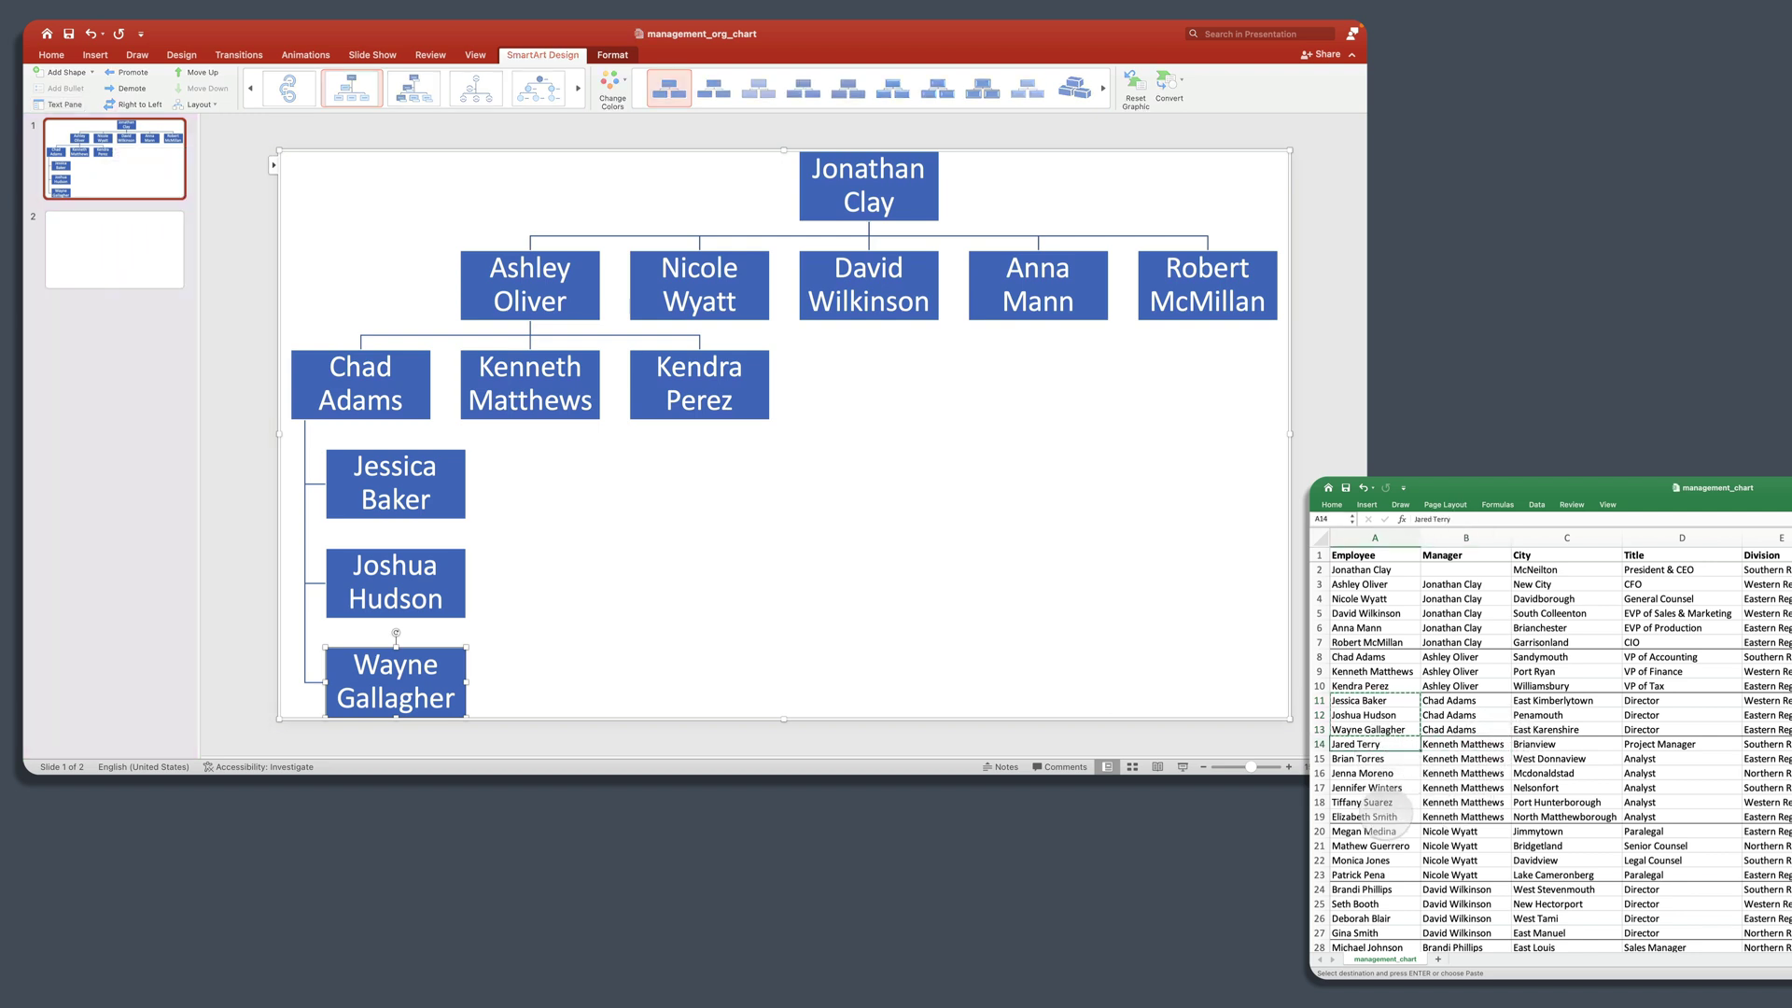
{"action": "key", "text": "super+c"}
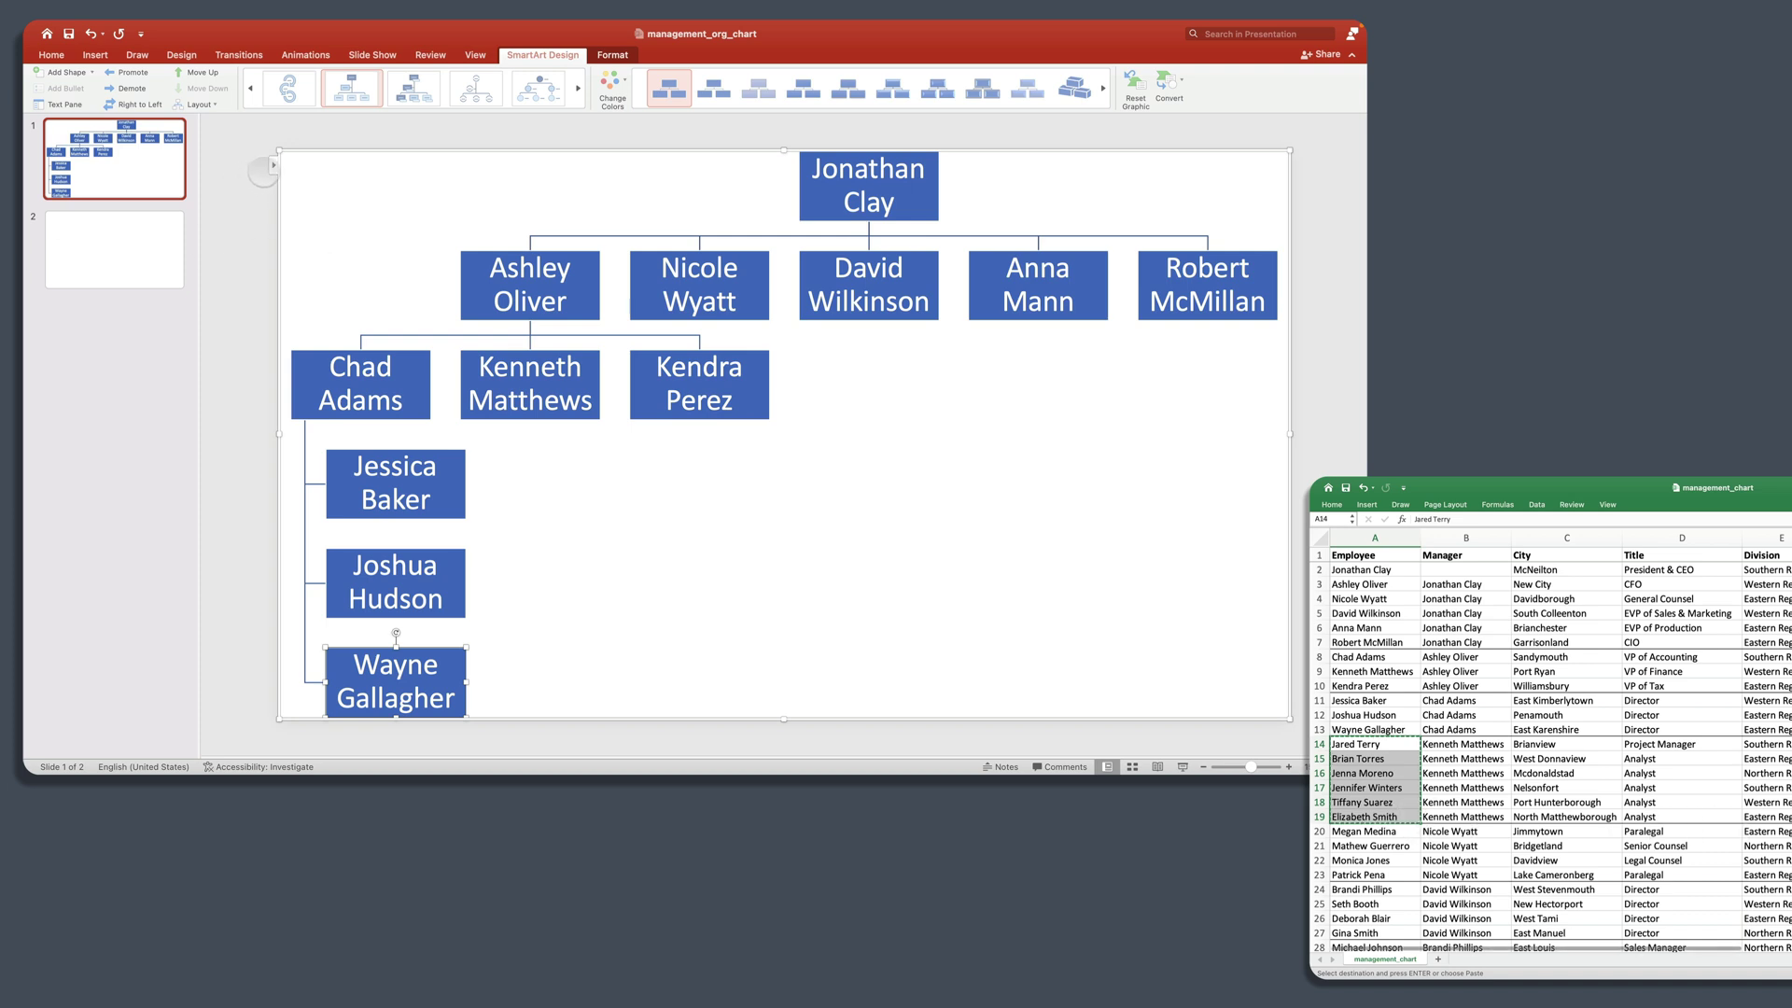
{"action": "left_click", "coordinate": [266, 170]}
{"action": "left_click", "coordinate": [271, 165]}
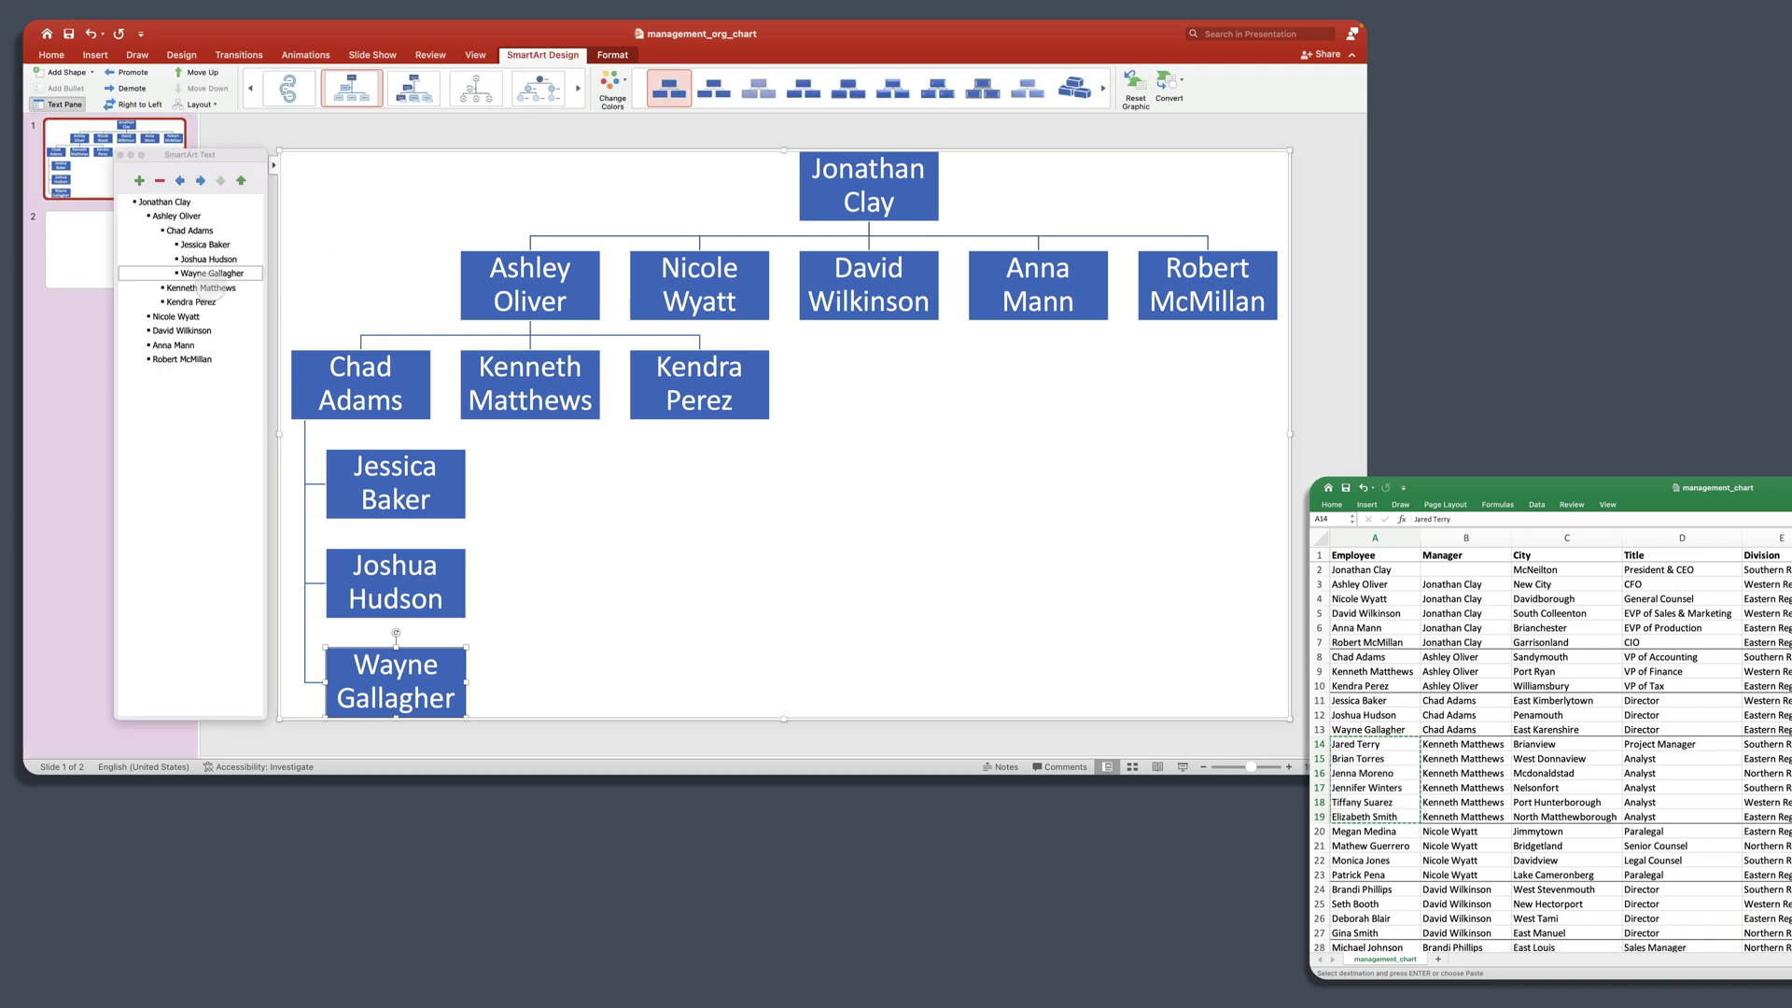
{"action": "left_click", "coordinate": [201, 287]}
{"action": "left_click", "coordinate": [139, 181]}
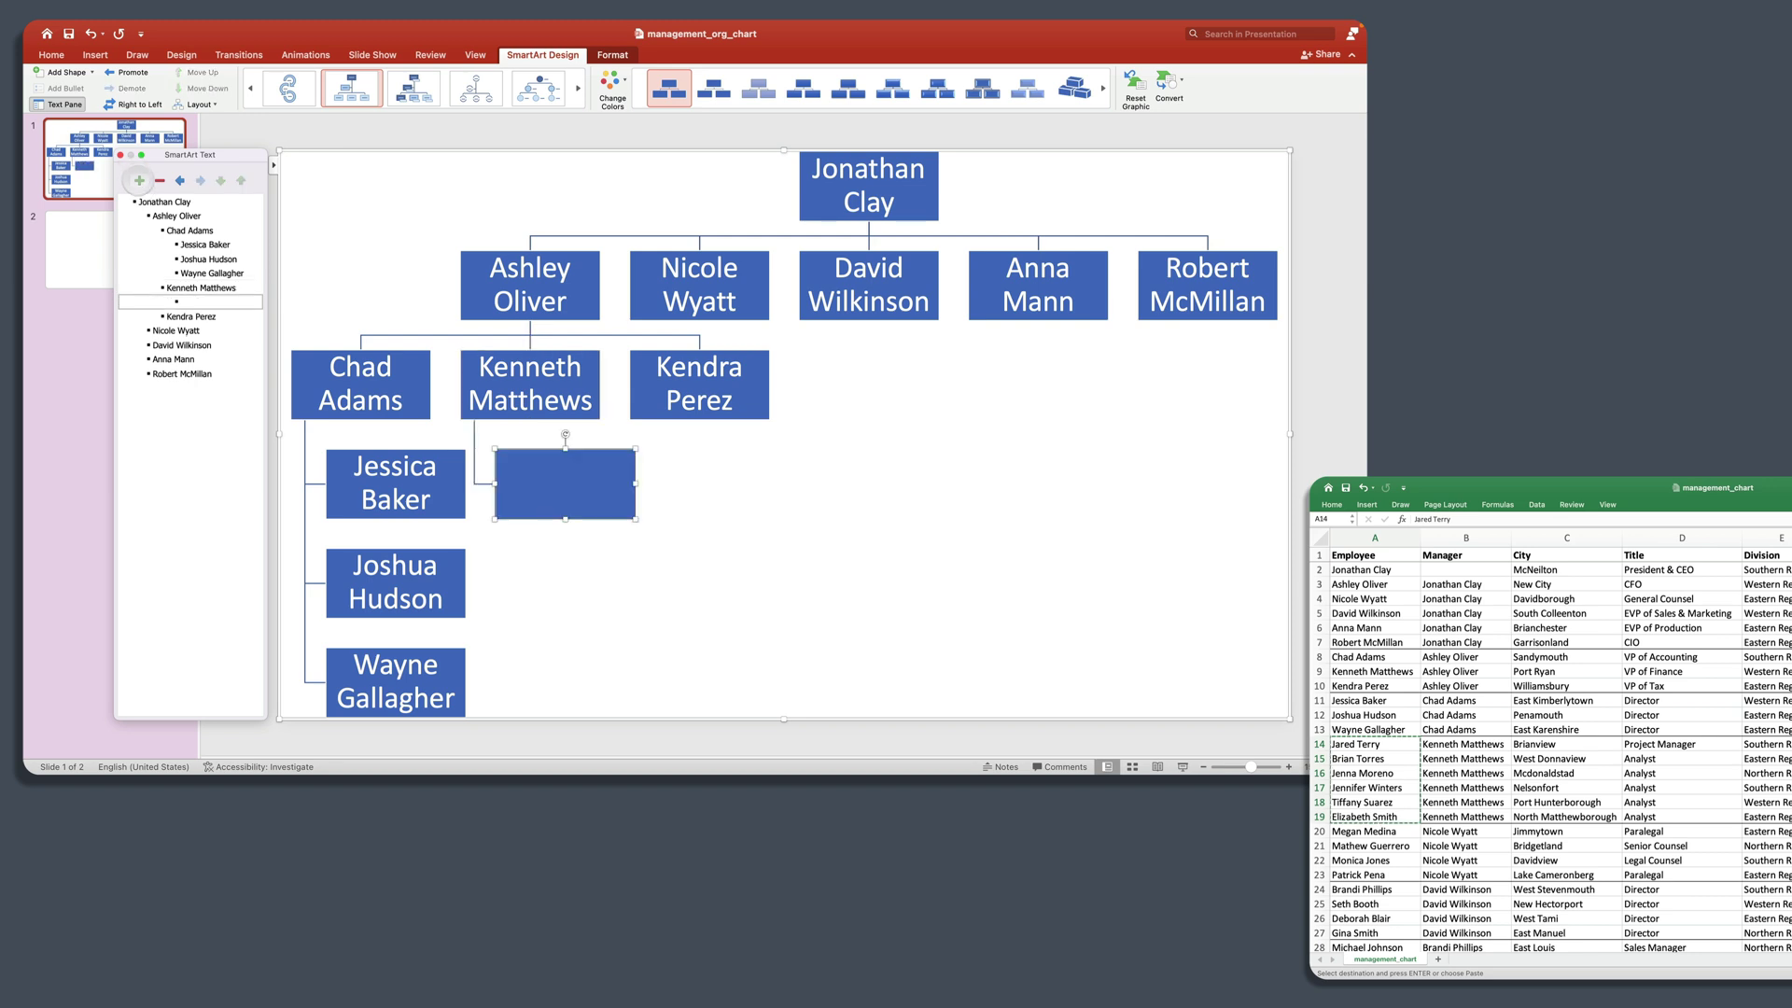
{"action": "key", "text": "super+v"}
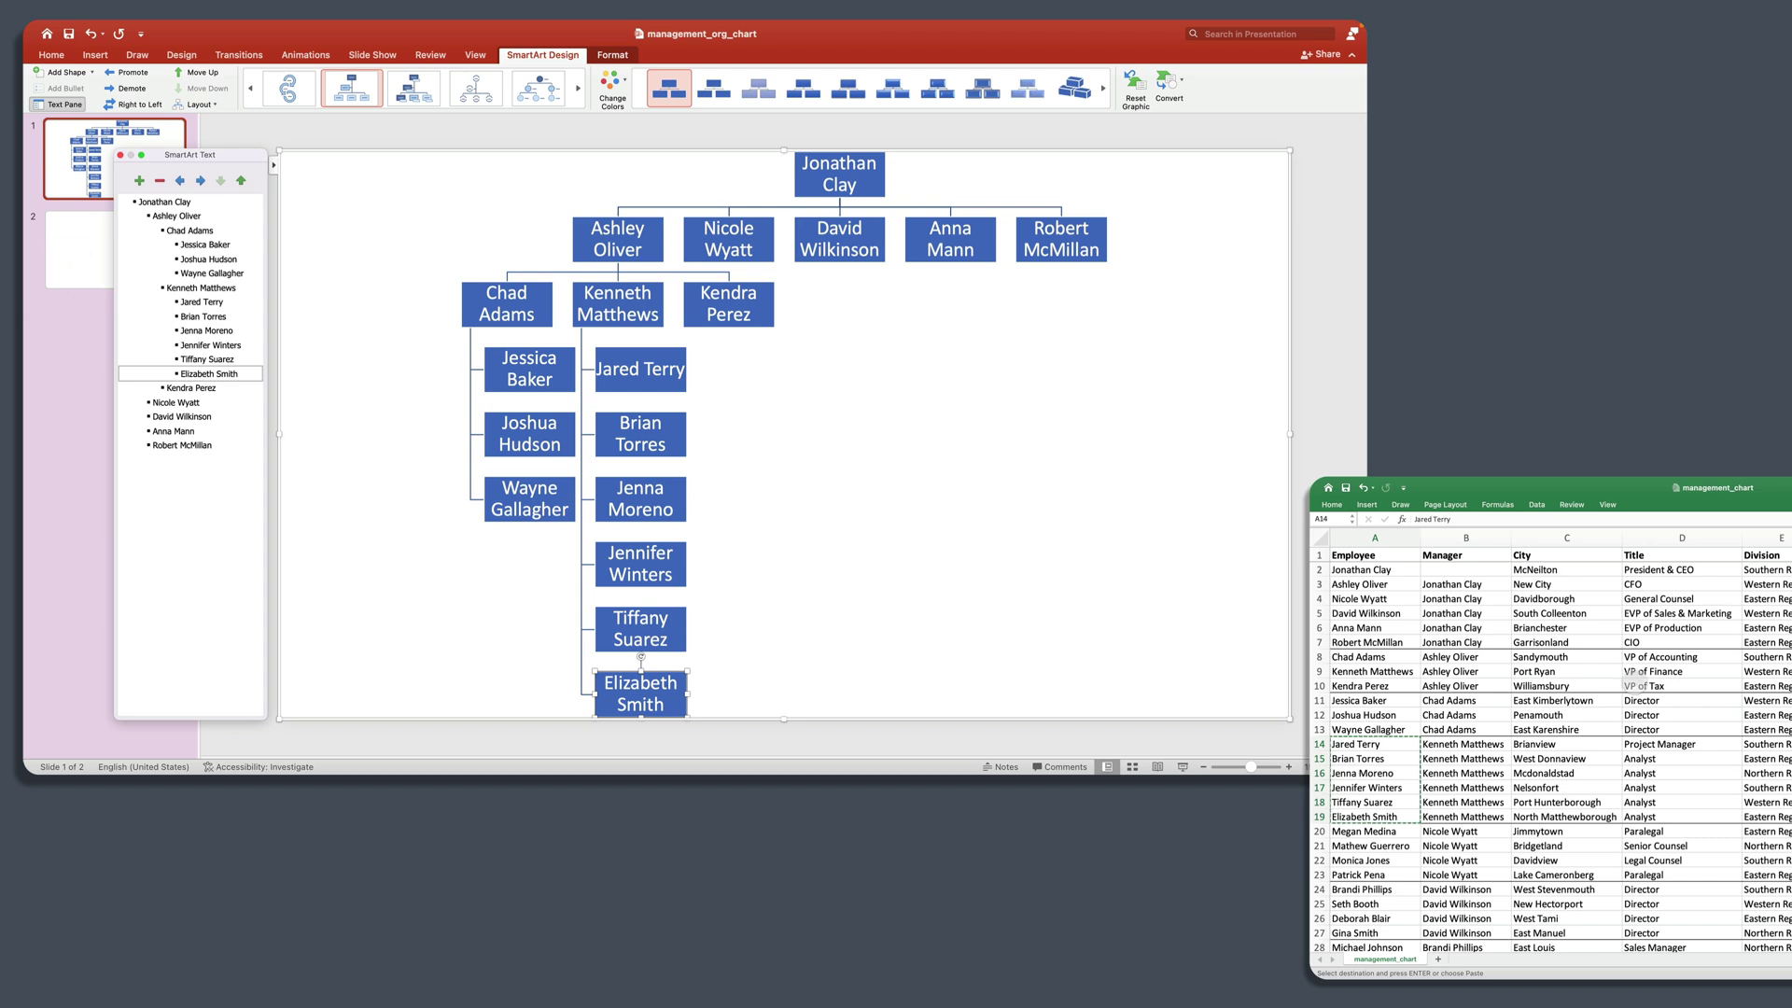
{"action": "left_click", "coordinate": [1456, 833]}
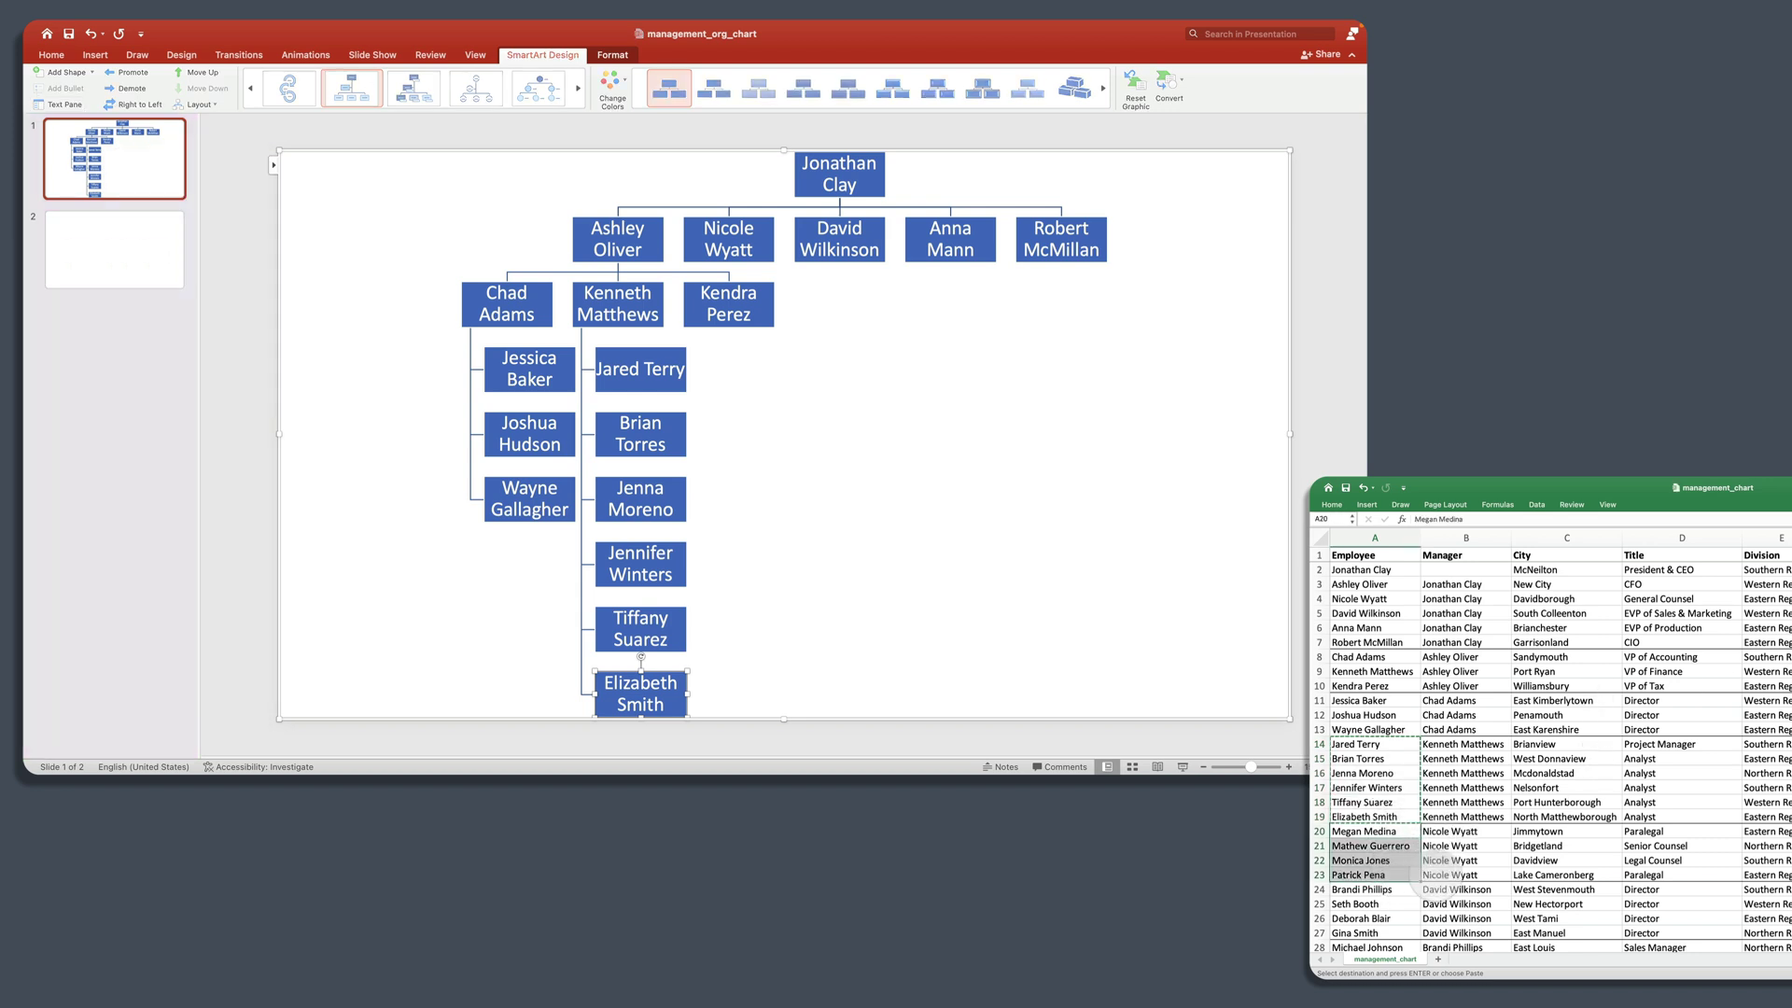
Step: Paste the four names from A20:A23 as reports under the first of the two managers
{"action": "key", "text": "super+c"}
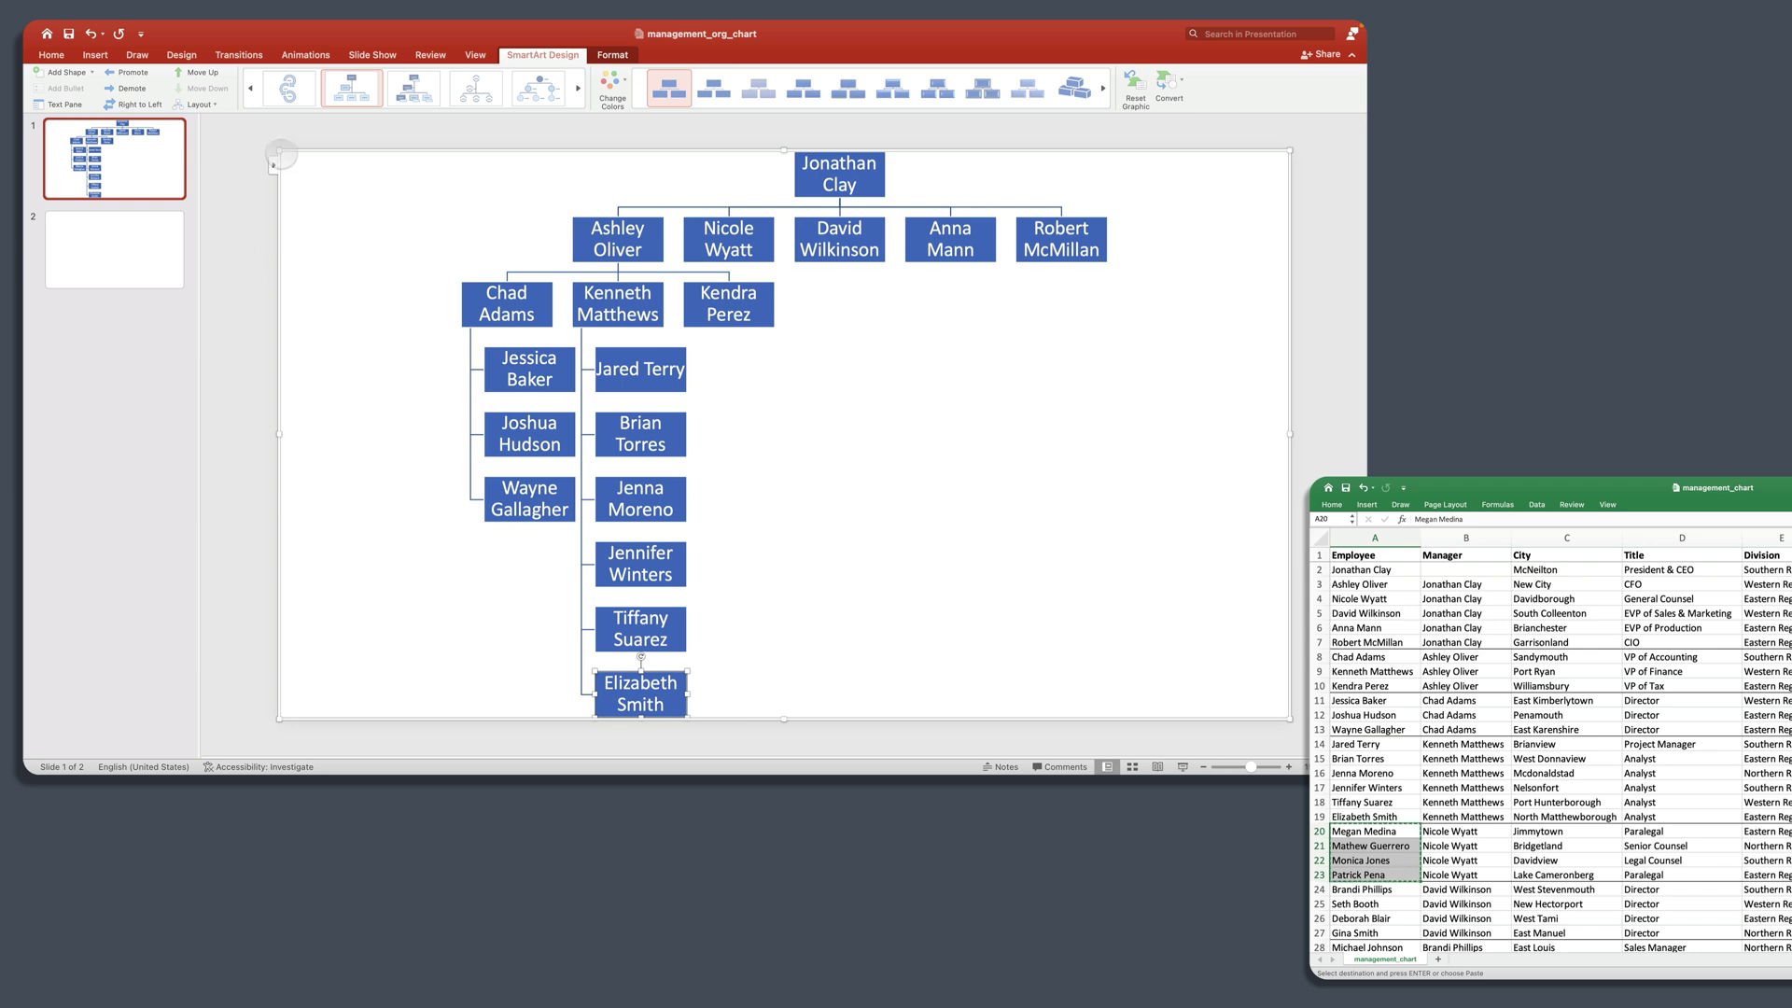
{"action": "left_click", "coordinate": [664, 704]}
{"action": "left_click", "coordinate": [272, 165]}
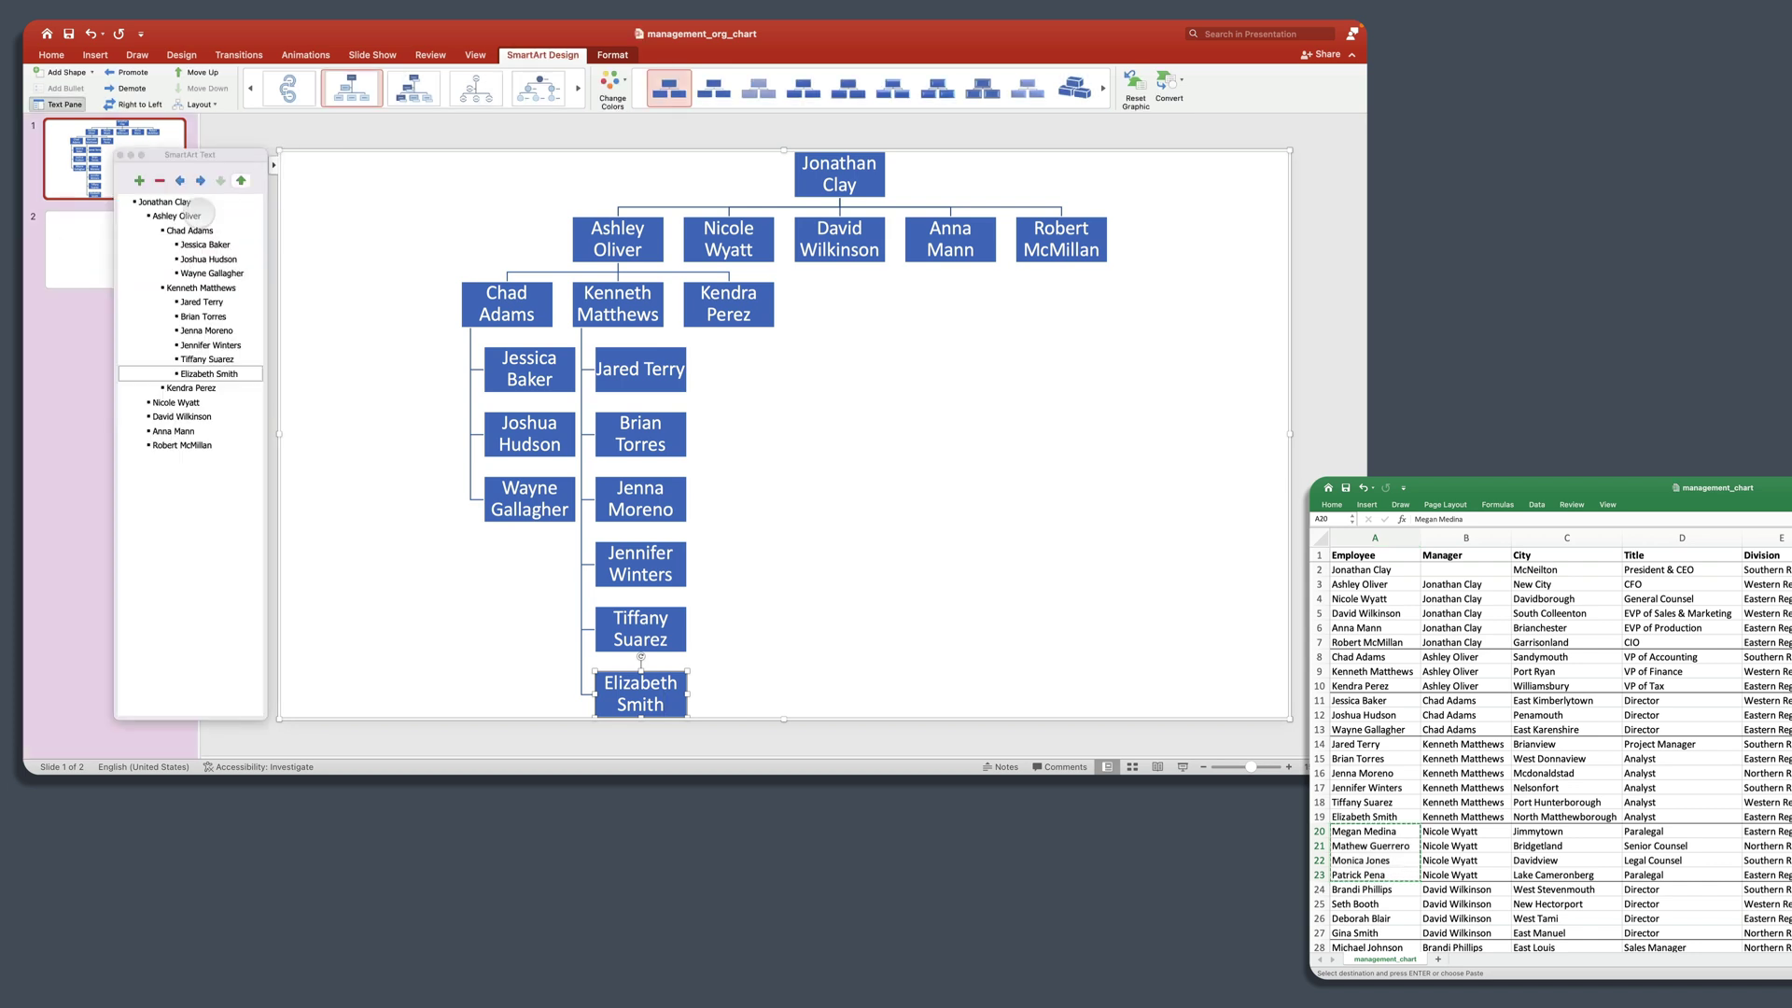
{"action": "left_click", "coordinate": [214, 402]}
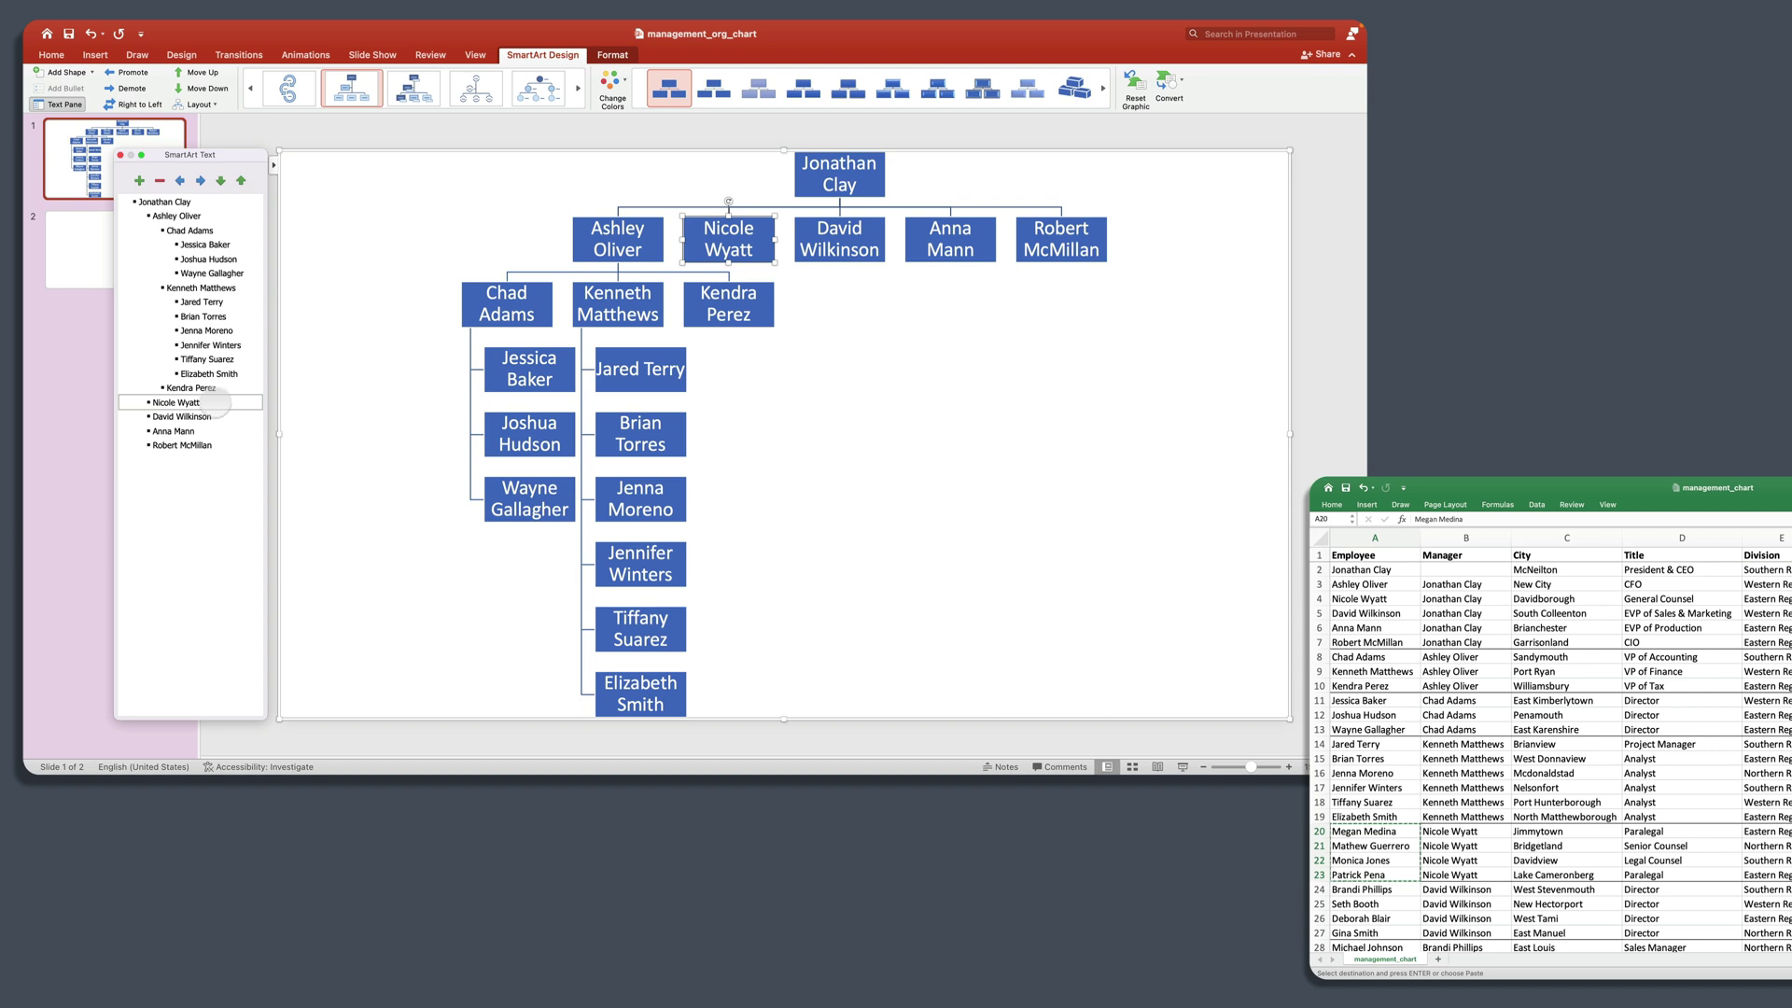
{"action": "left_click", "coordinate": [139, 180]}
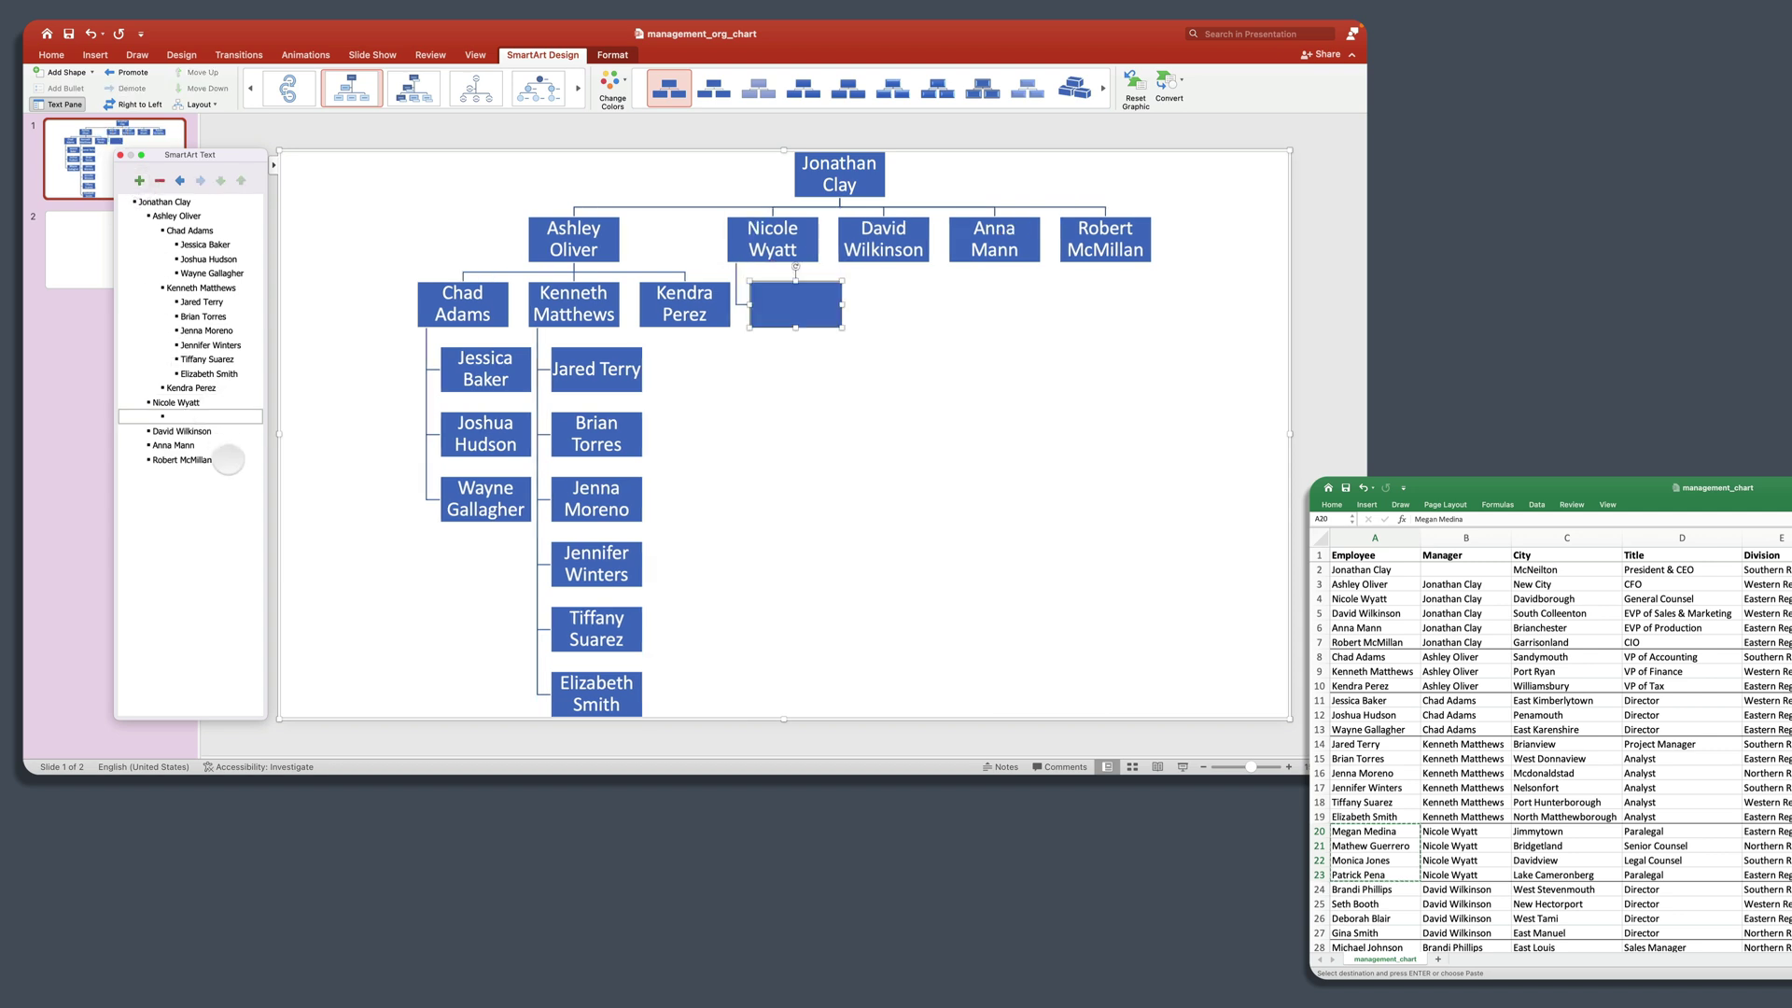
{"action": "key", "text": "super+v"}
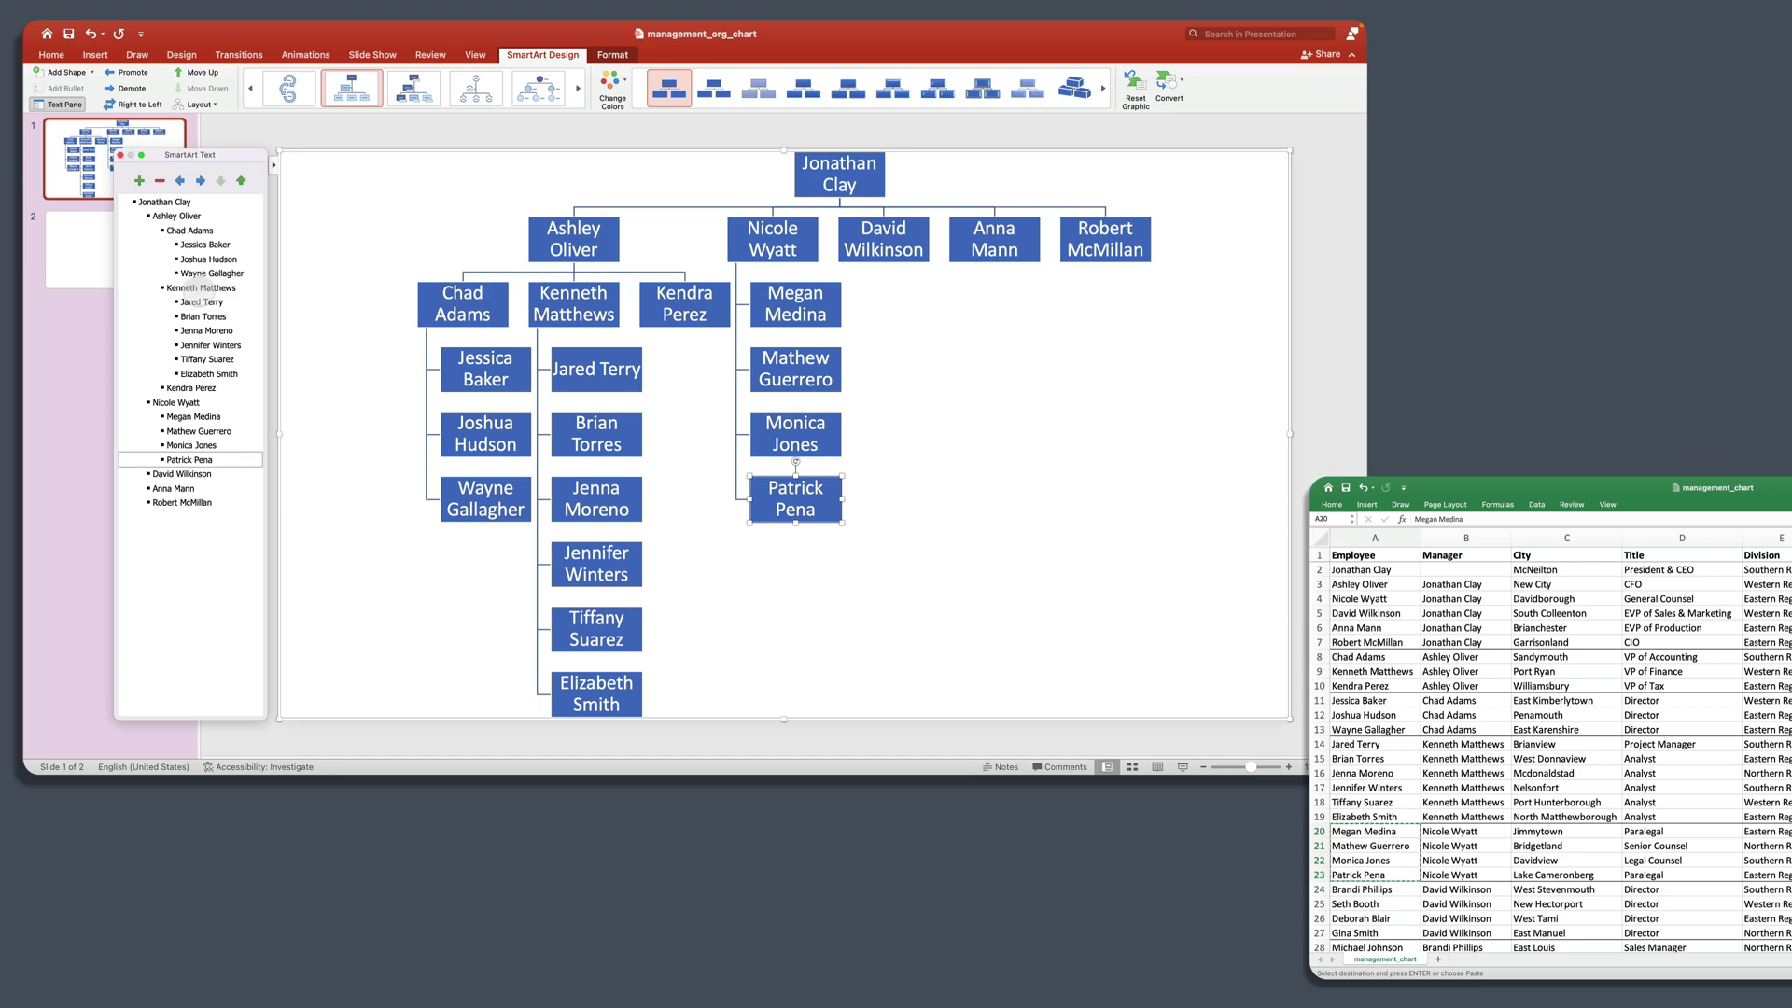
Step: Paste the four names from A24:A27 as reports under the second manager
{"action": "scroll", "coordinate": [1497, 851], "scroll_direction": "down", "scroll_amount": 4}
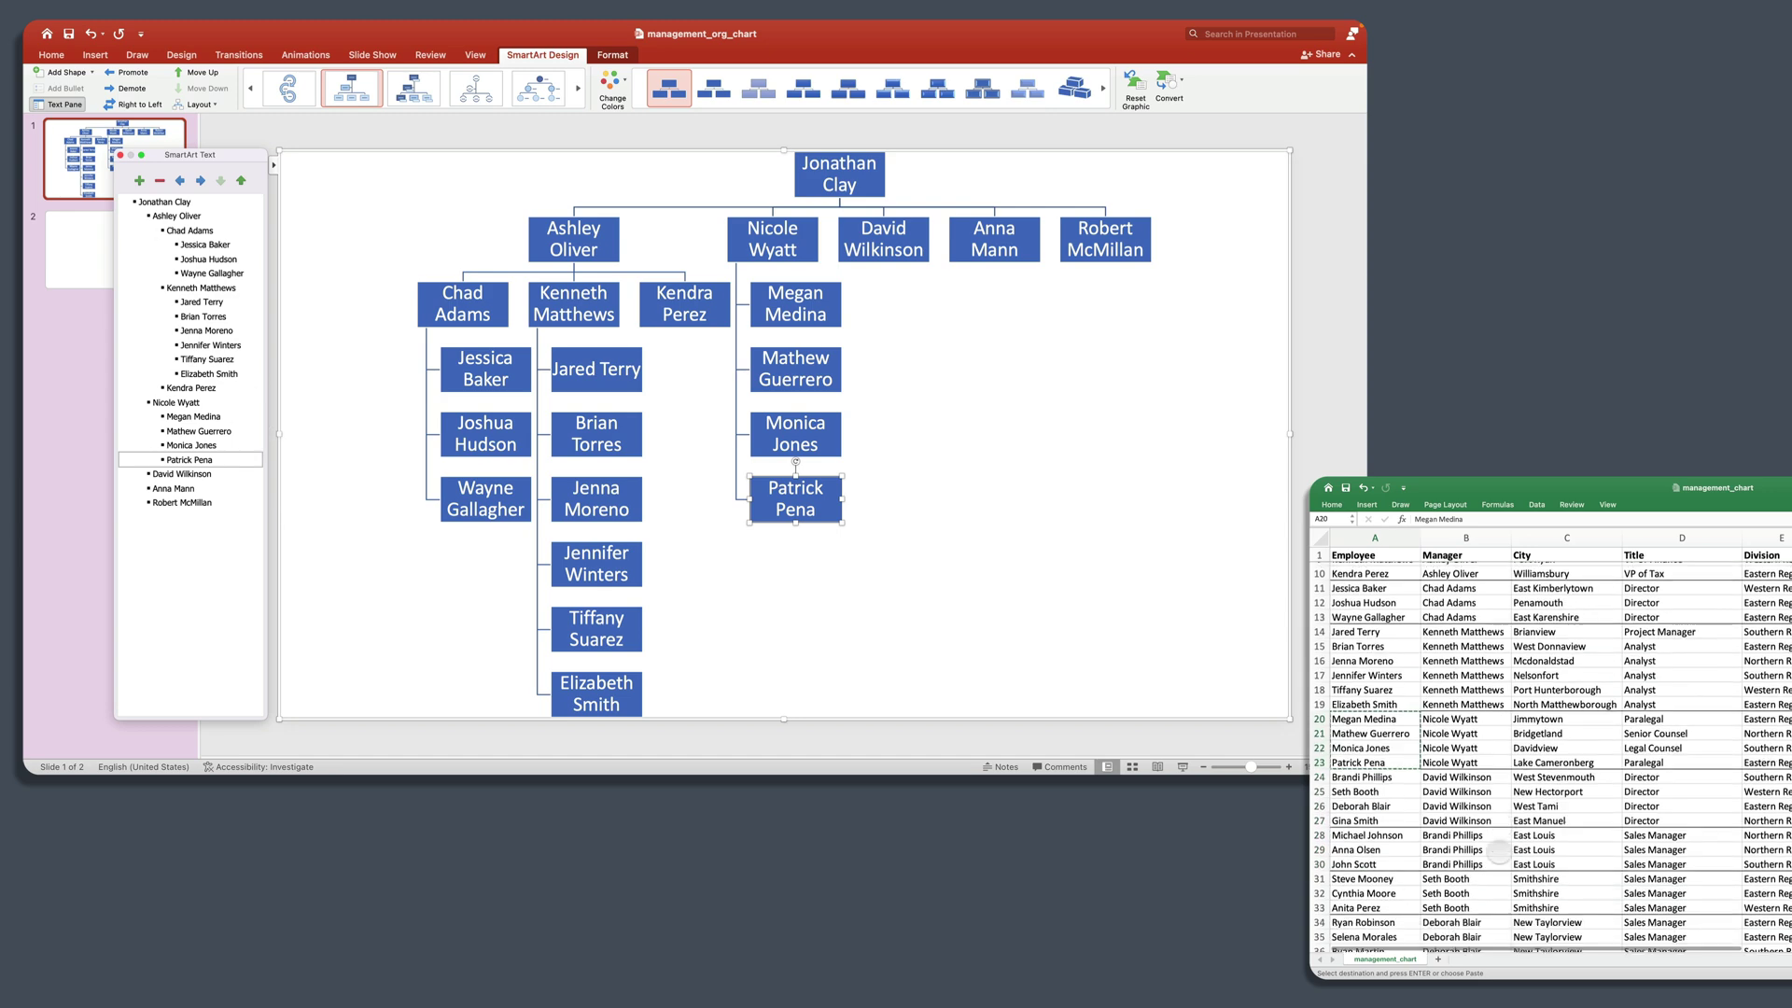
{"action": "scroll", "coordinate": [1497, 851], "scroll_direction": "down", "scroll_amount": 3}
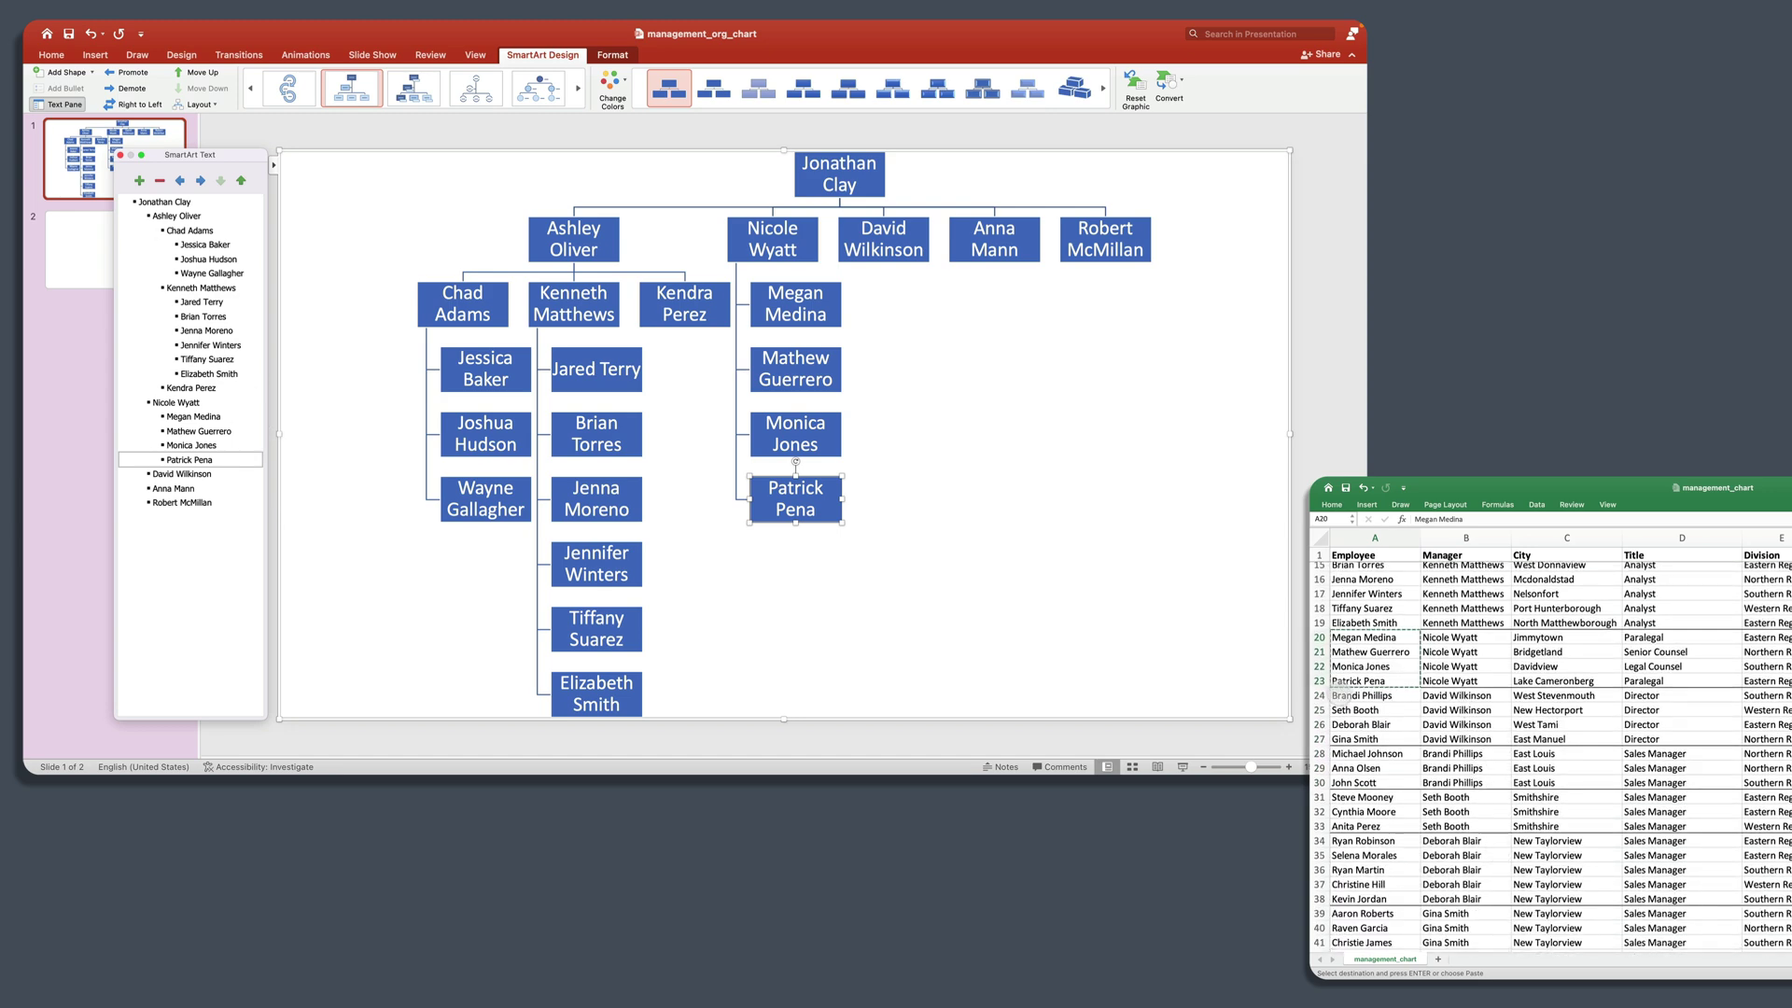
{"action": "left_click", "coordinate": [1348, 710]}
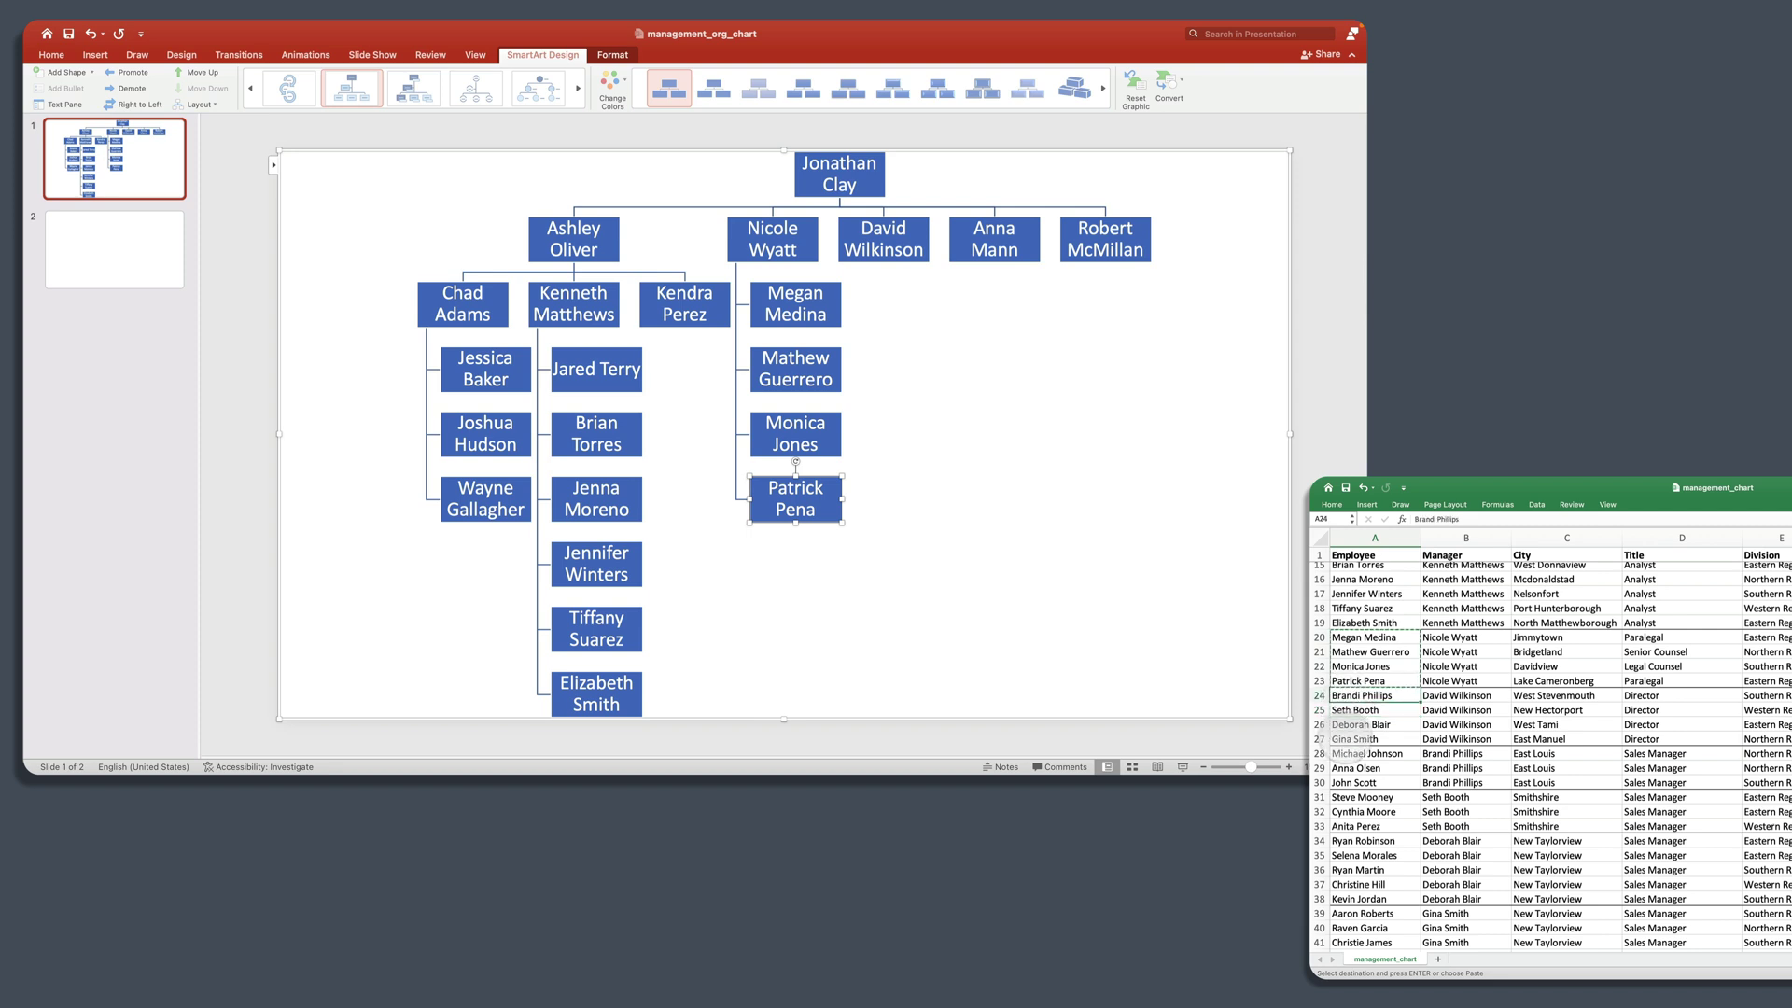
{"action": "left_click_drag", "start_coordinate": [1363, 698], "coordinate": [1378, 738]}
{"action": "key", "text": "super+c"}
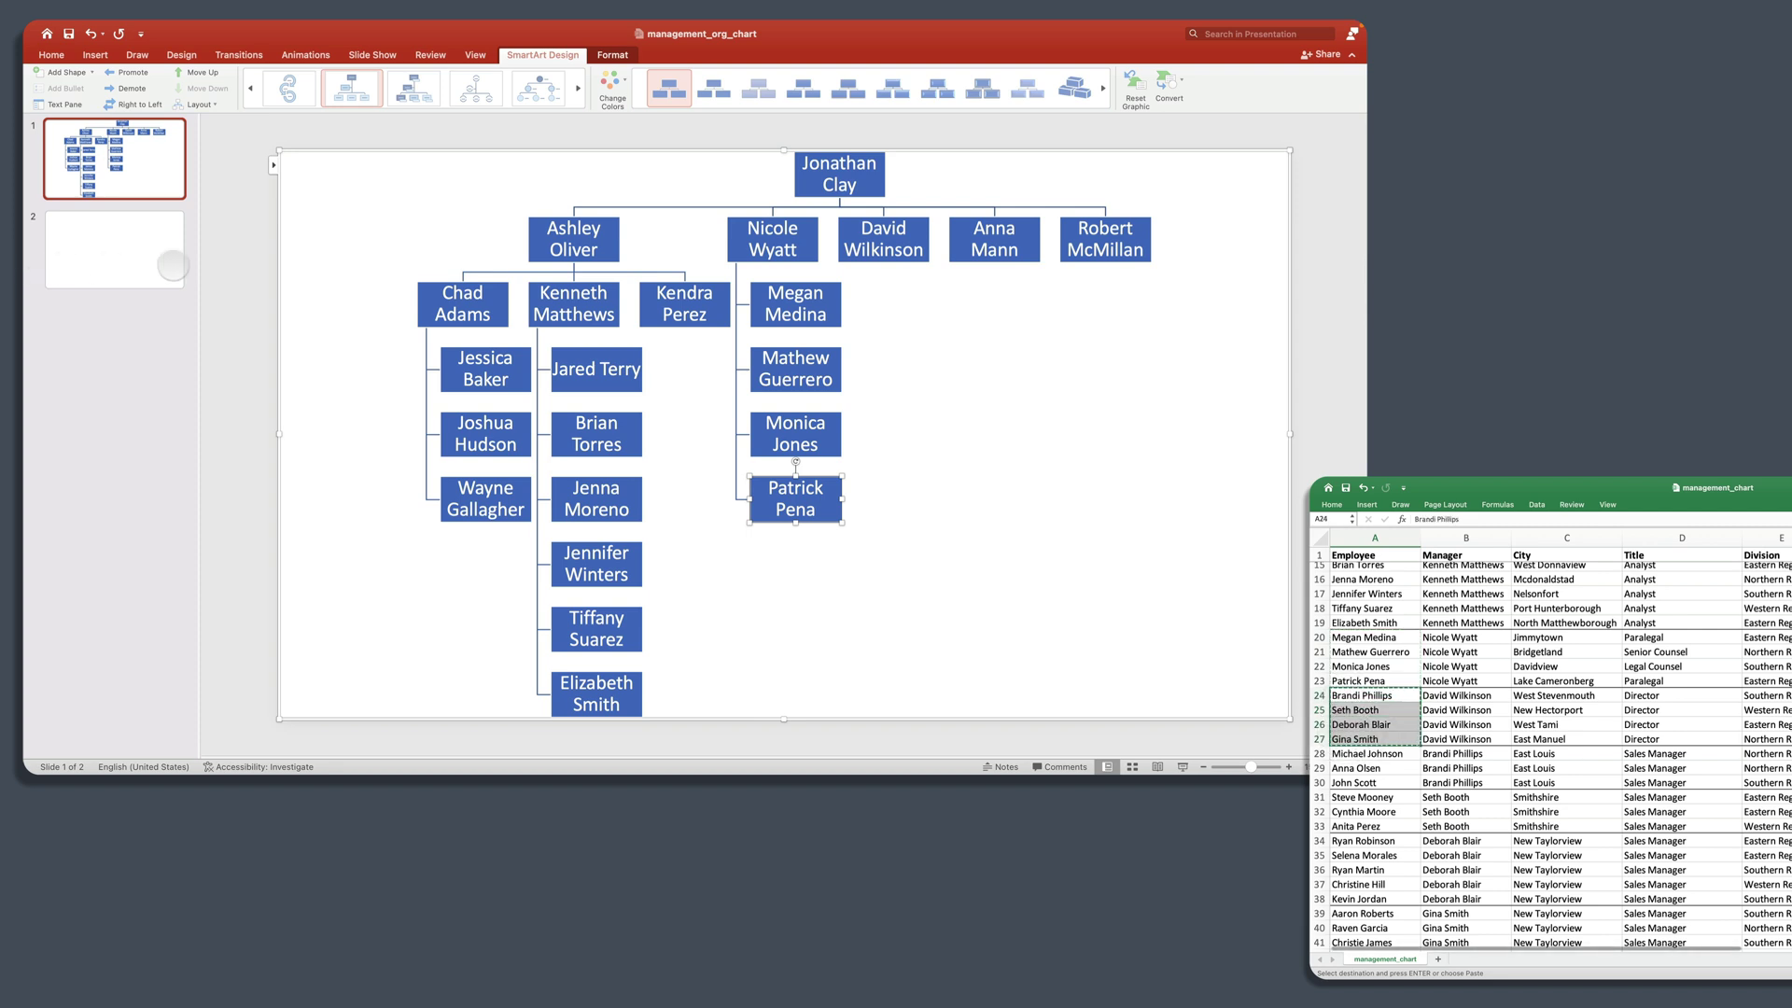
{"action": "left_click", "coordinate": [272, 165]}
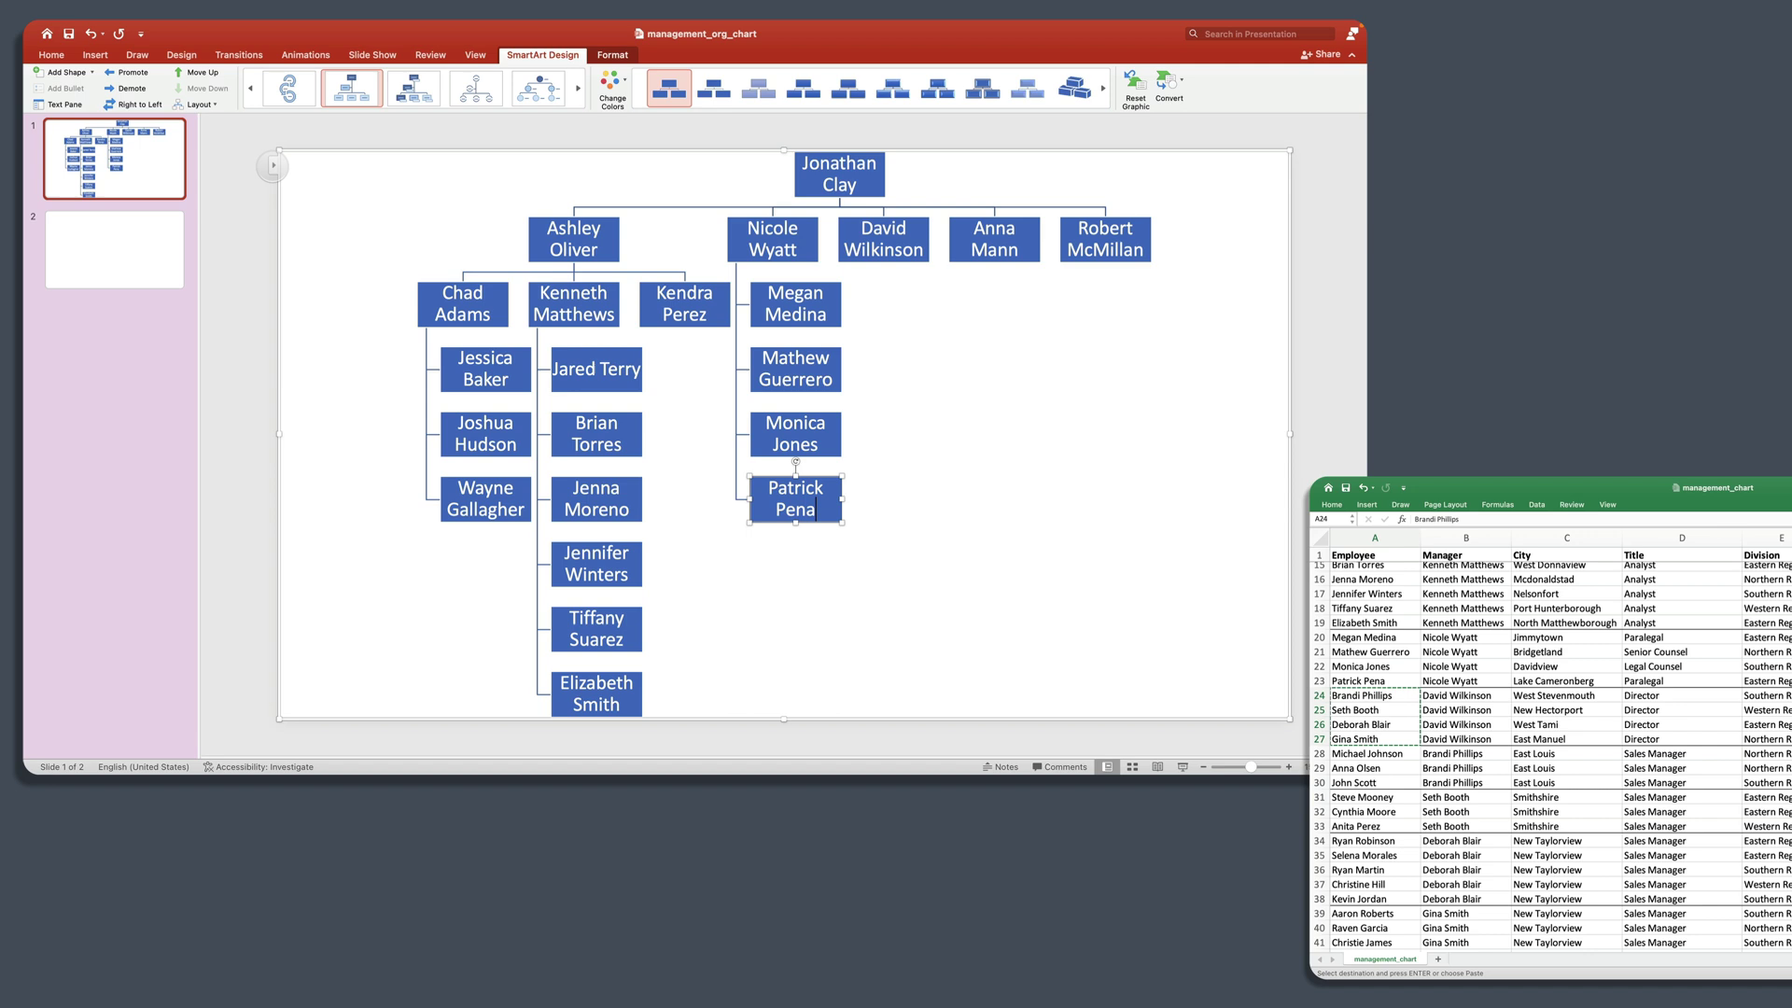
{"action": "left_click", "coordinate": [272, 165]}
{"action": "left_click", "coordinate": [214, 474]}
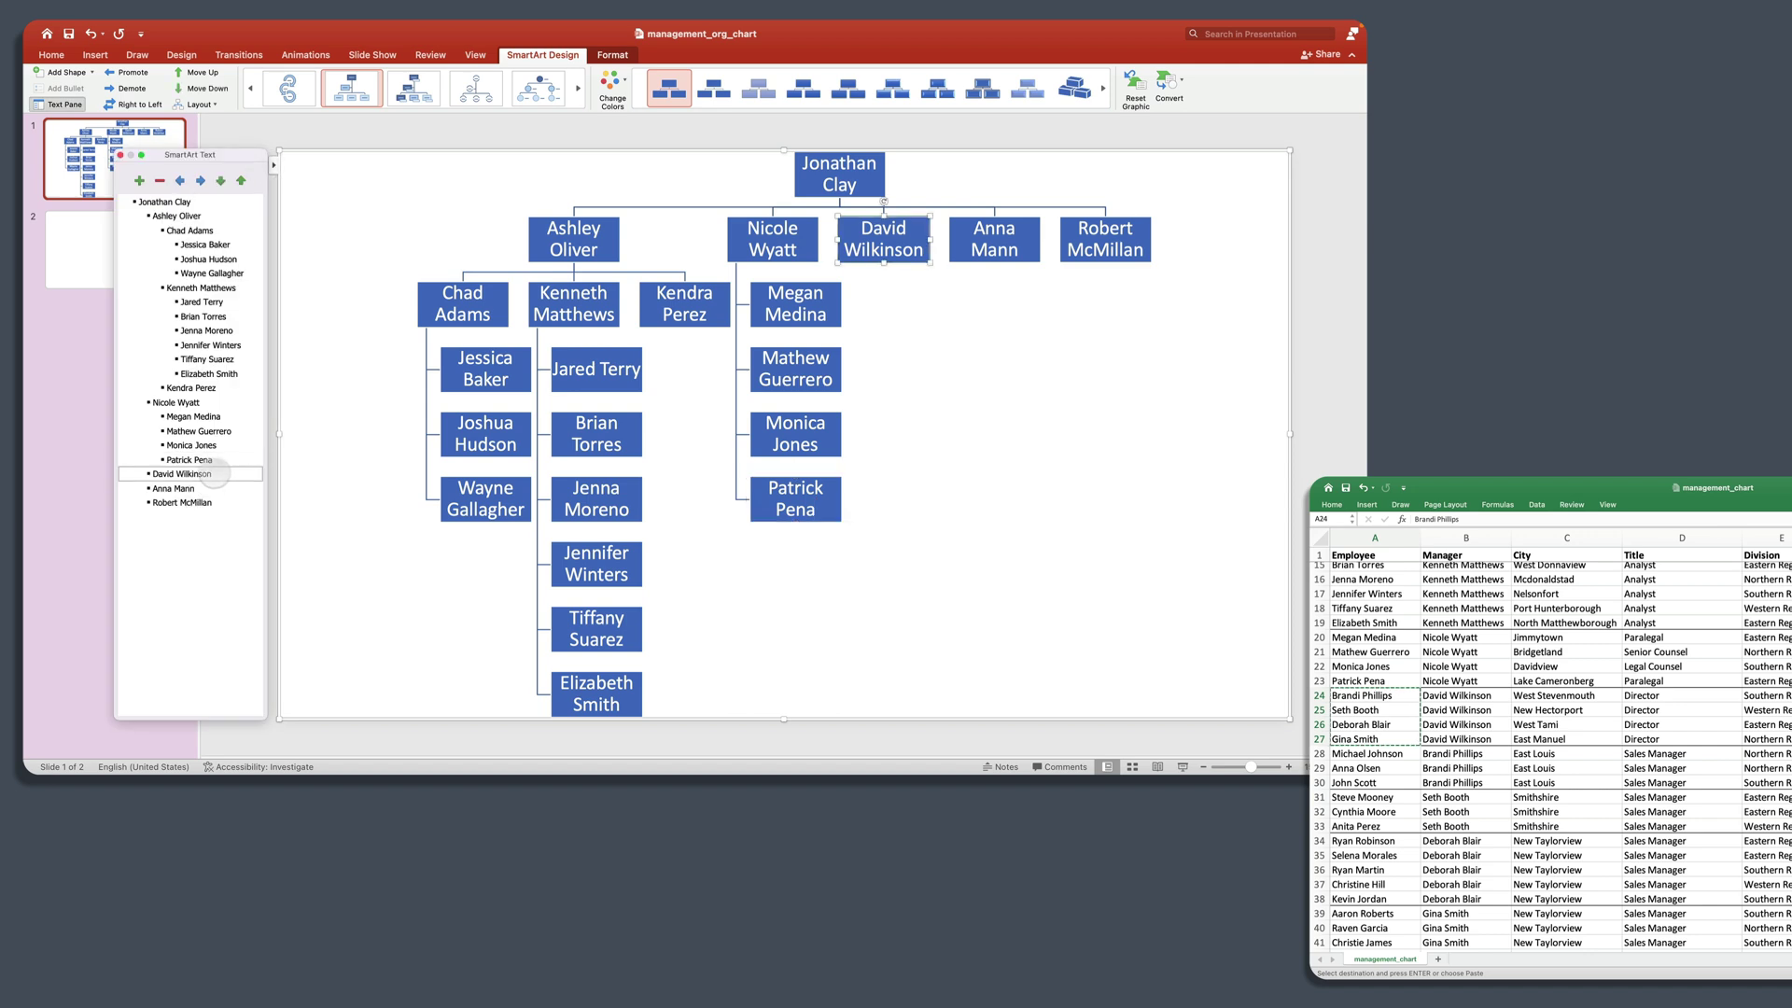
{"action": "left_click", "coordinate": [139, 180]}
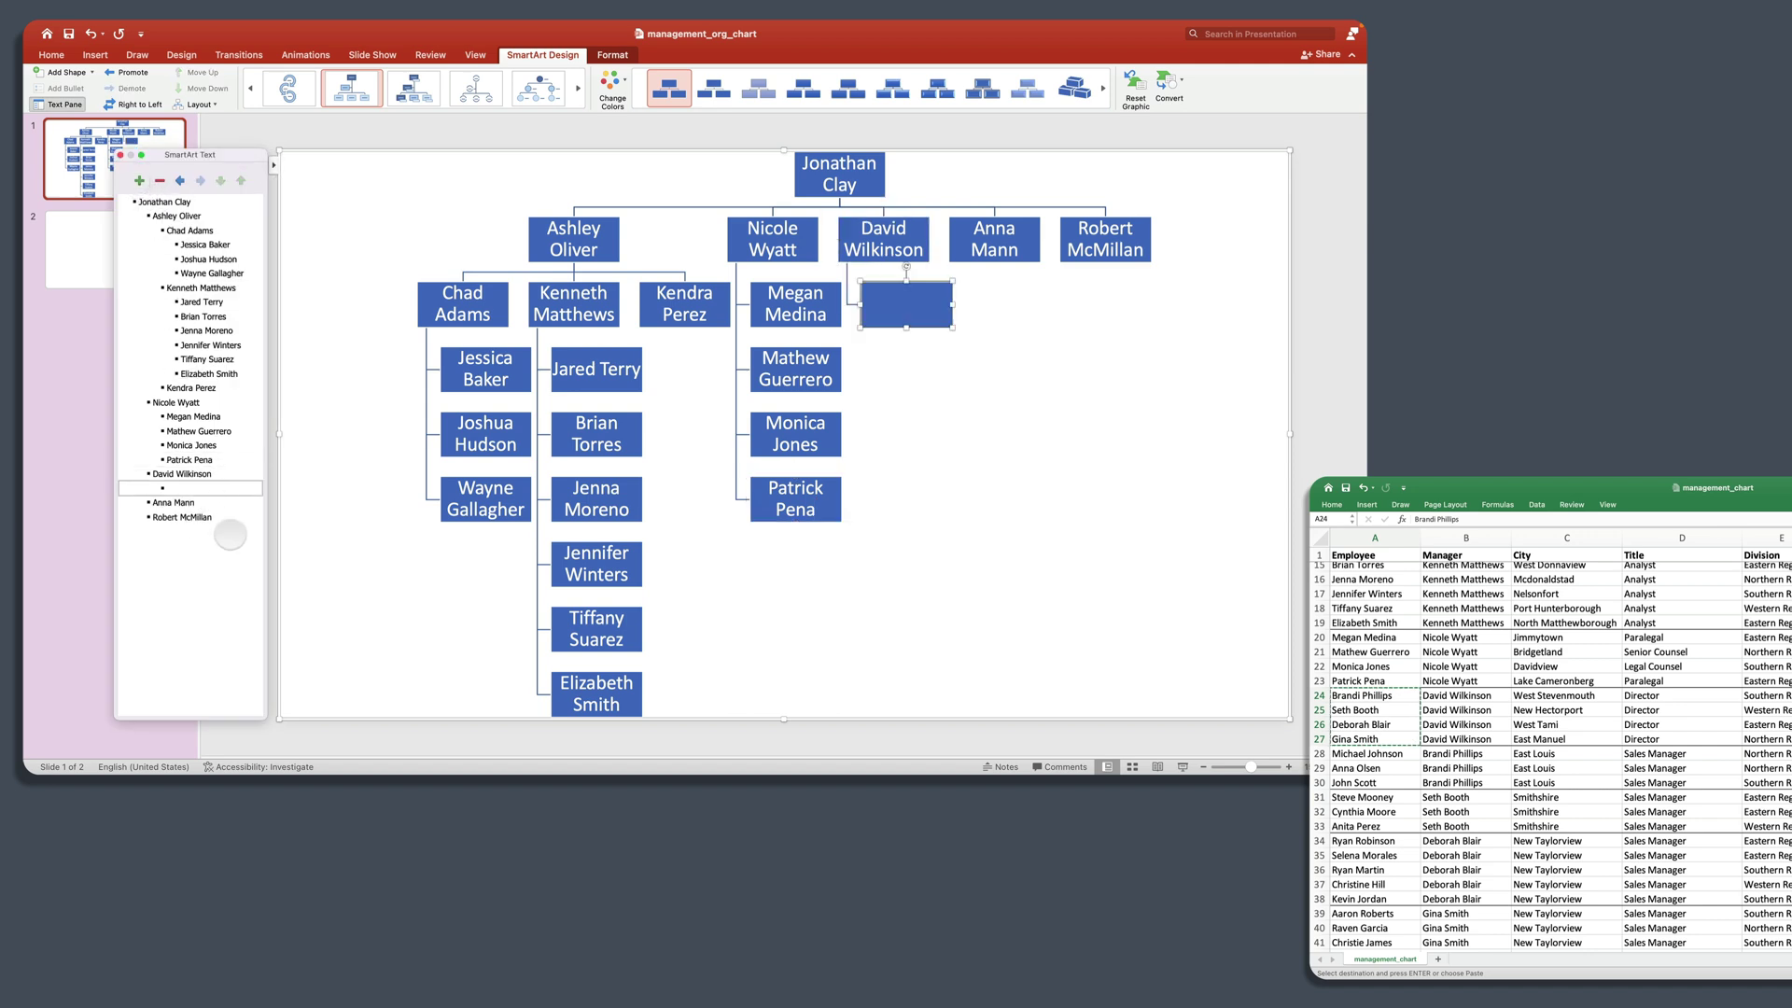
{"action": "key", "text": "super+v"}
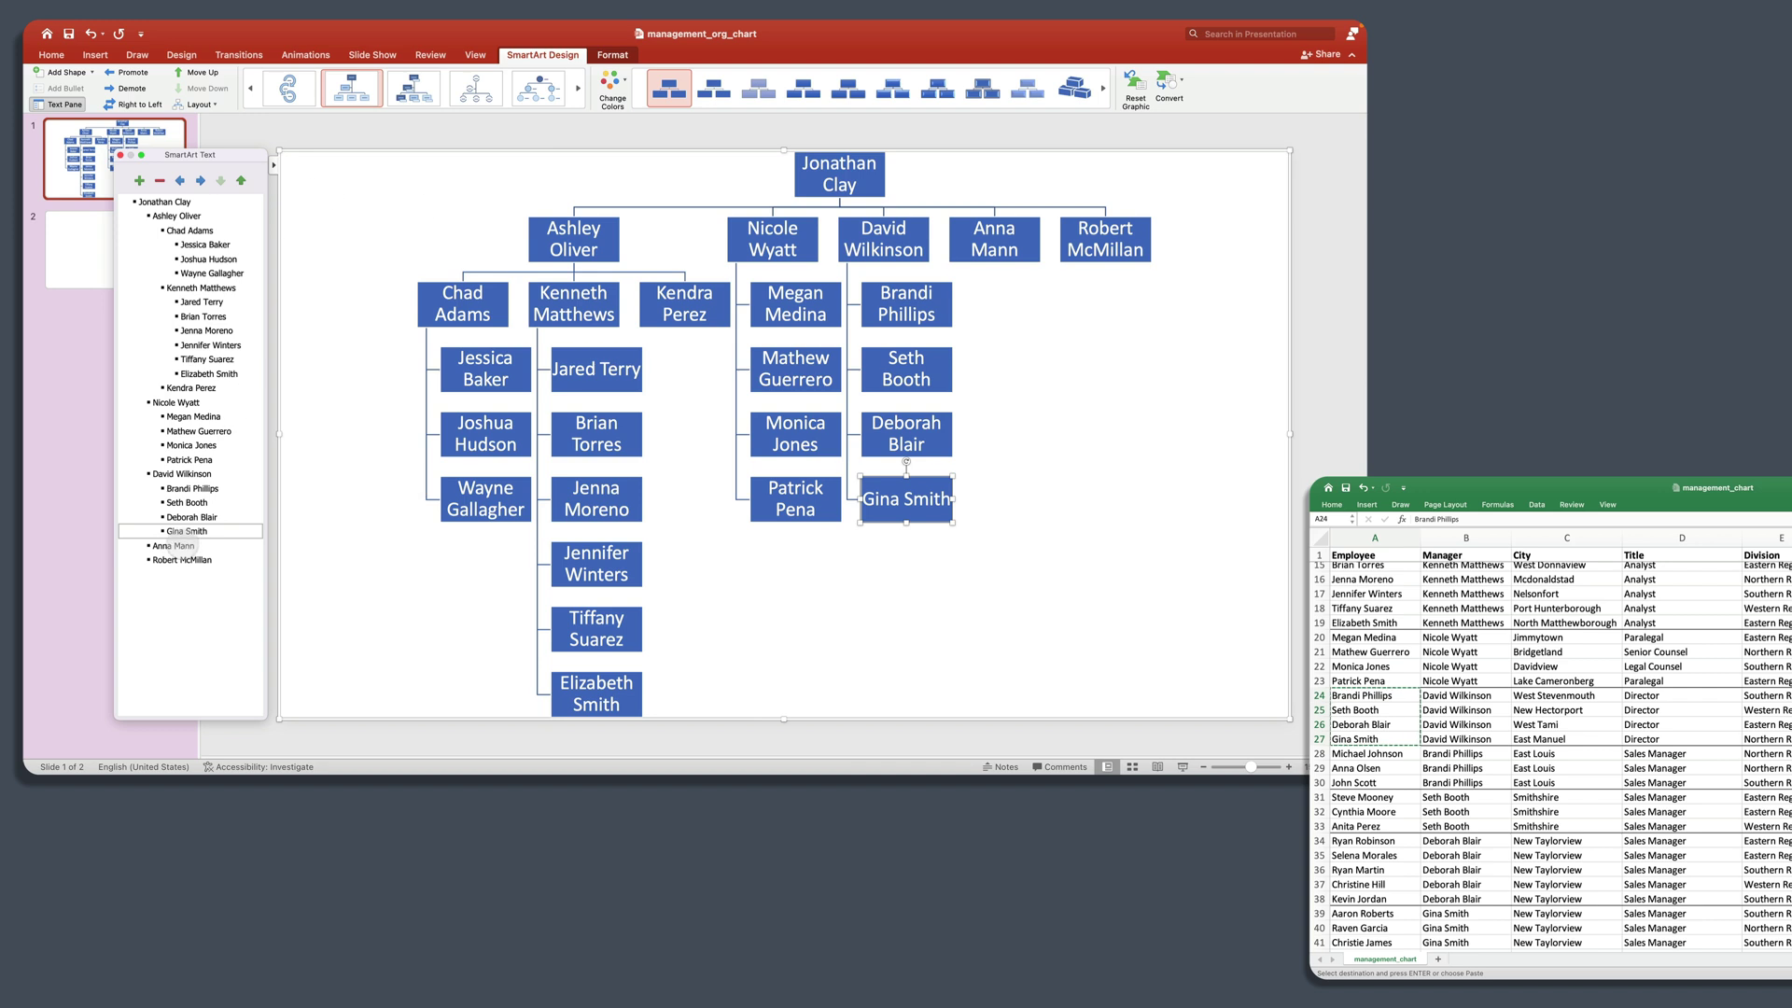
Step: Paste the three Sales Managers from A28:A30 as child entries under the first Director
{"action": "left_click", "coordinate": [180, 547]}
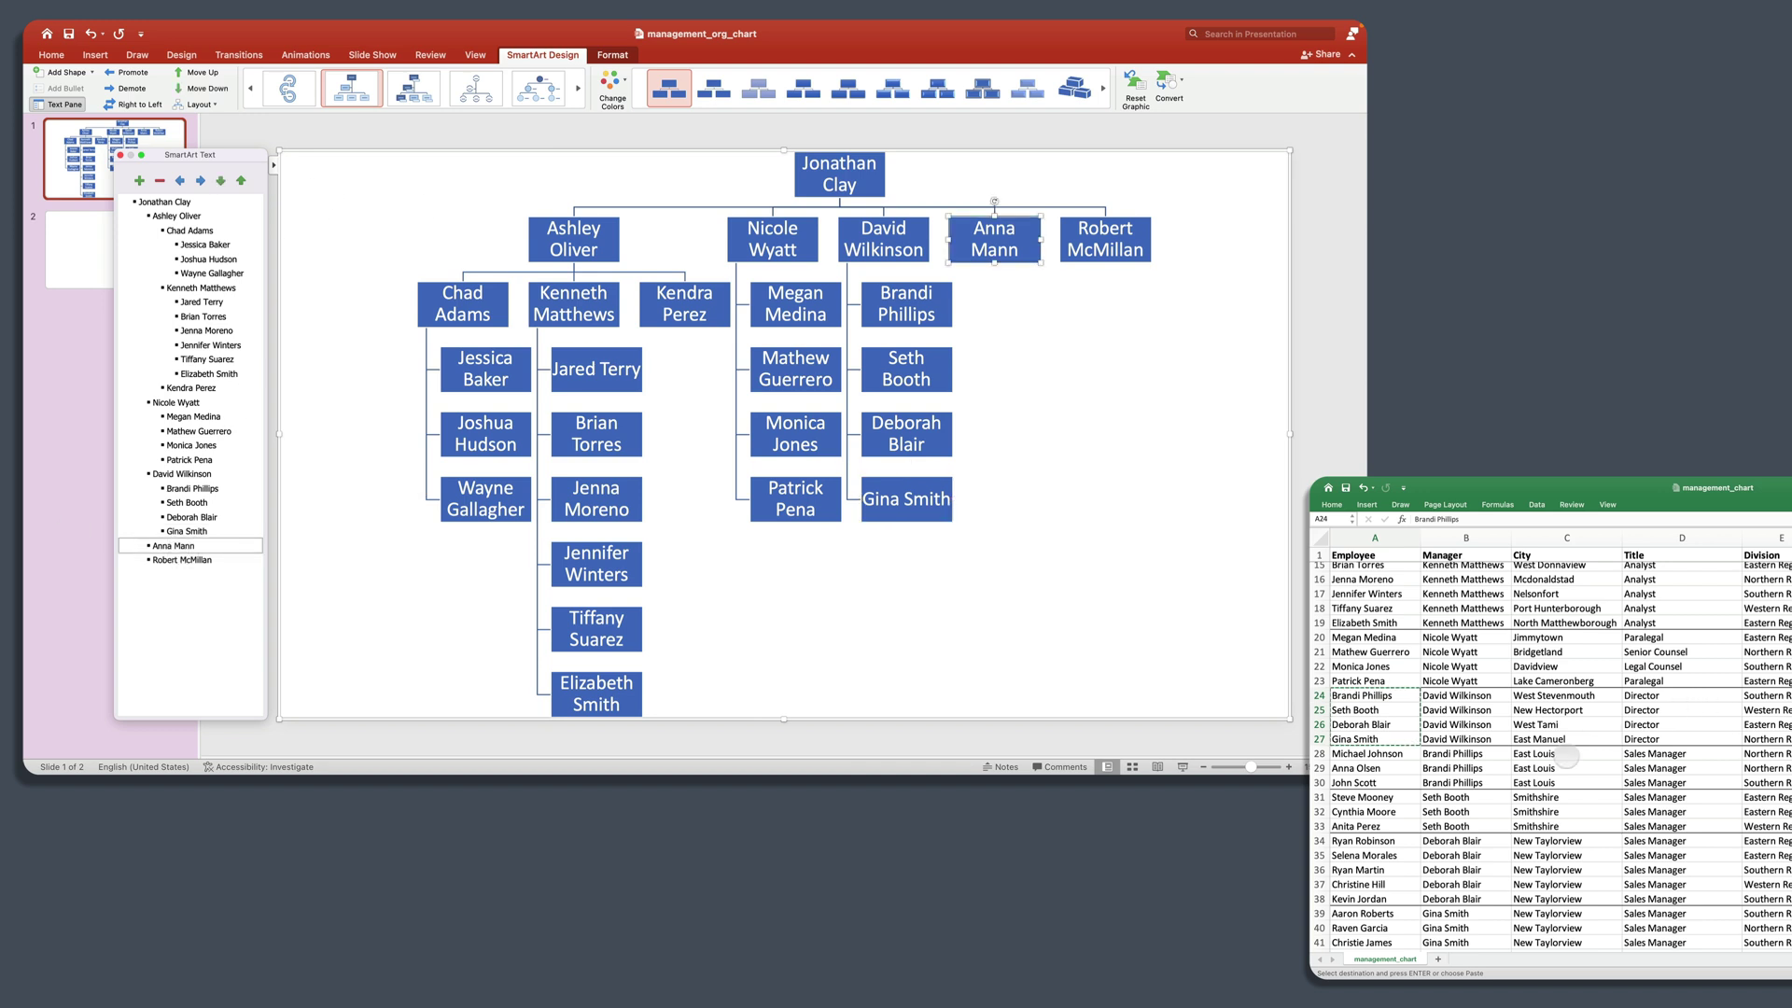
{"action": "double_click", "coordinate": [1361, 753]}
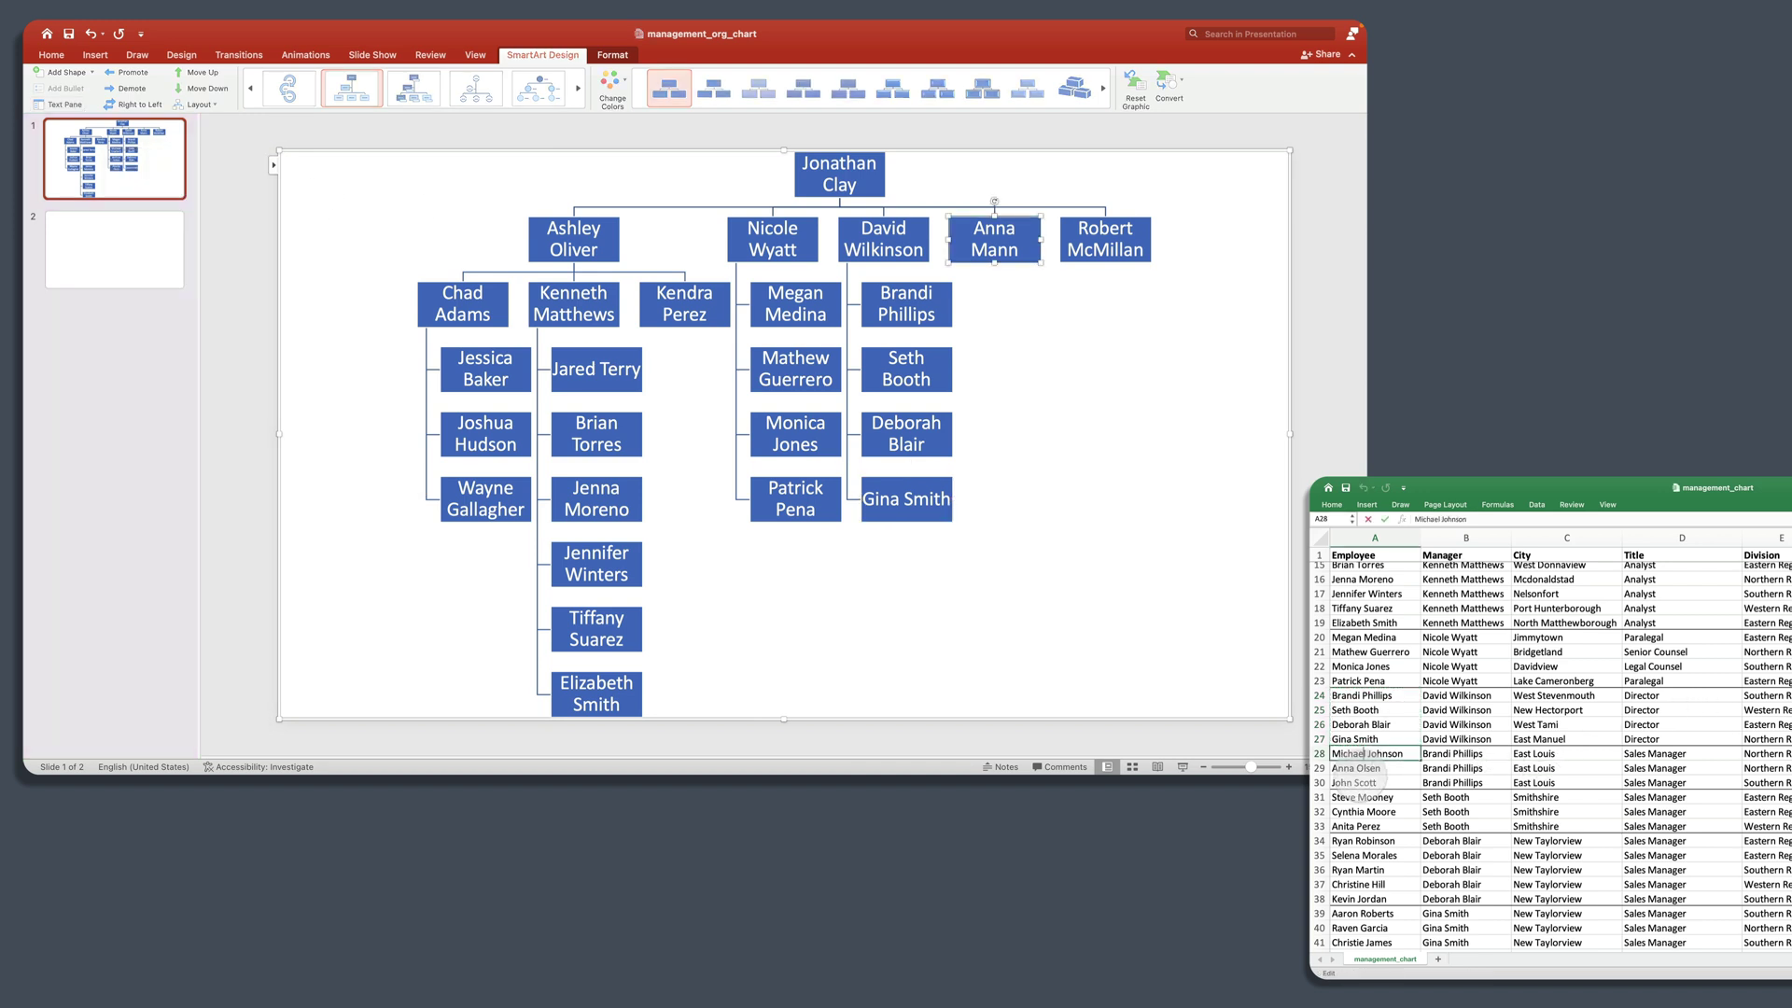
{"action": "key", "text": "super+c"}
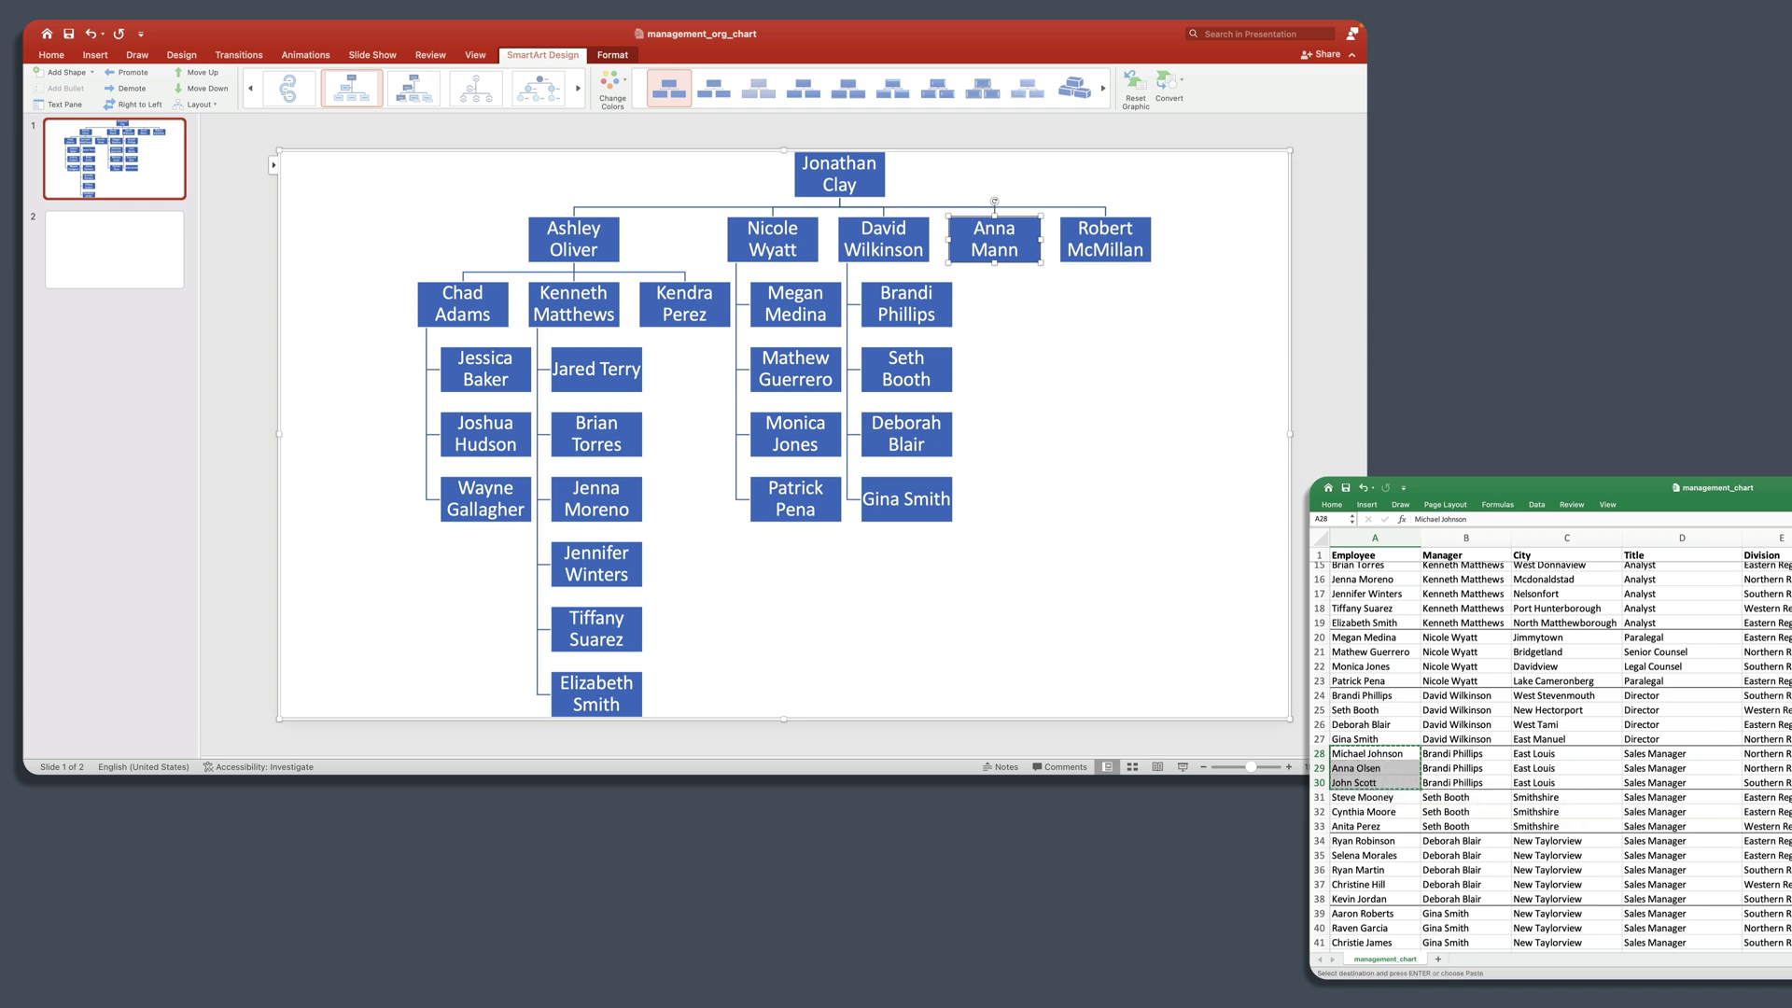
{"action": "left_click", "coordinate": [272, 165]}
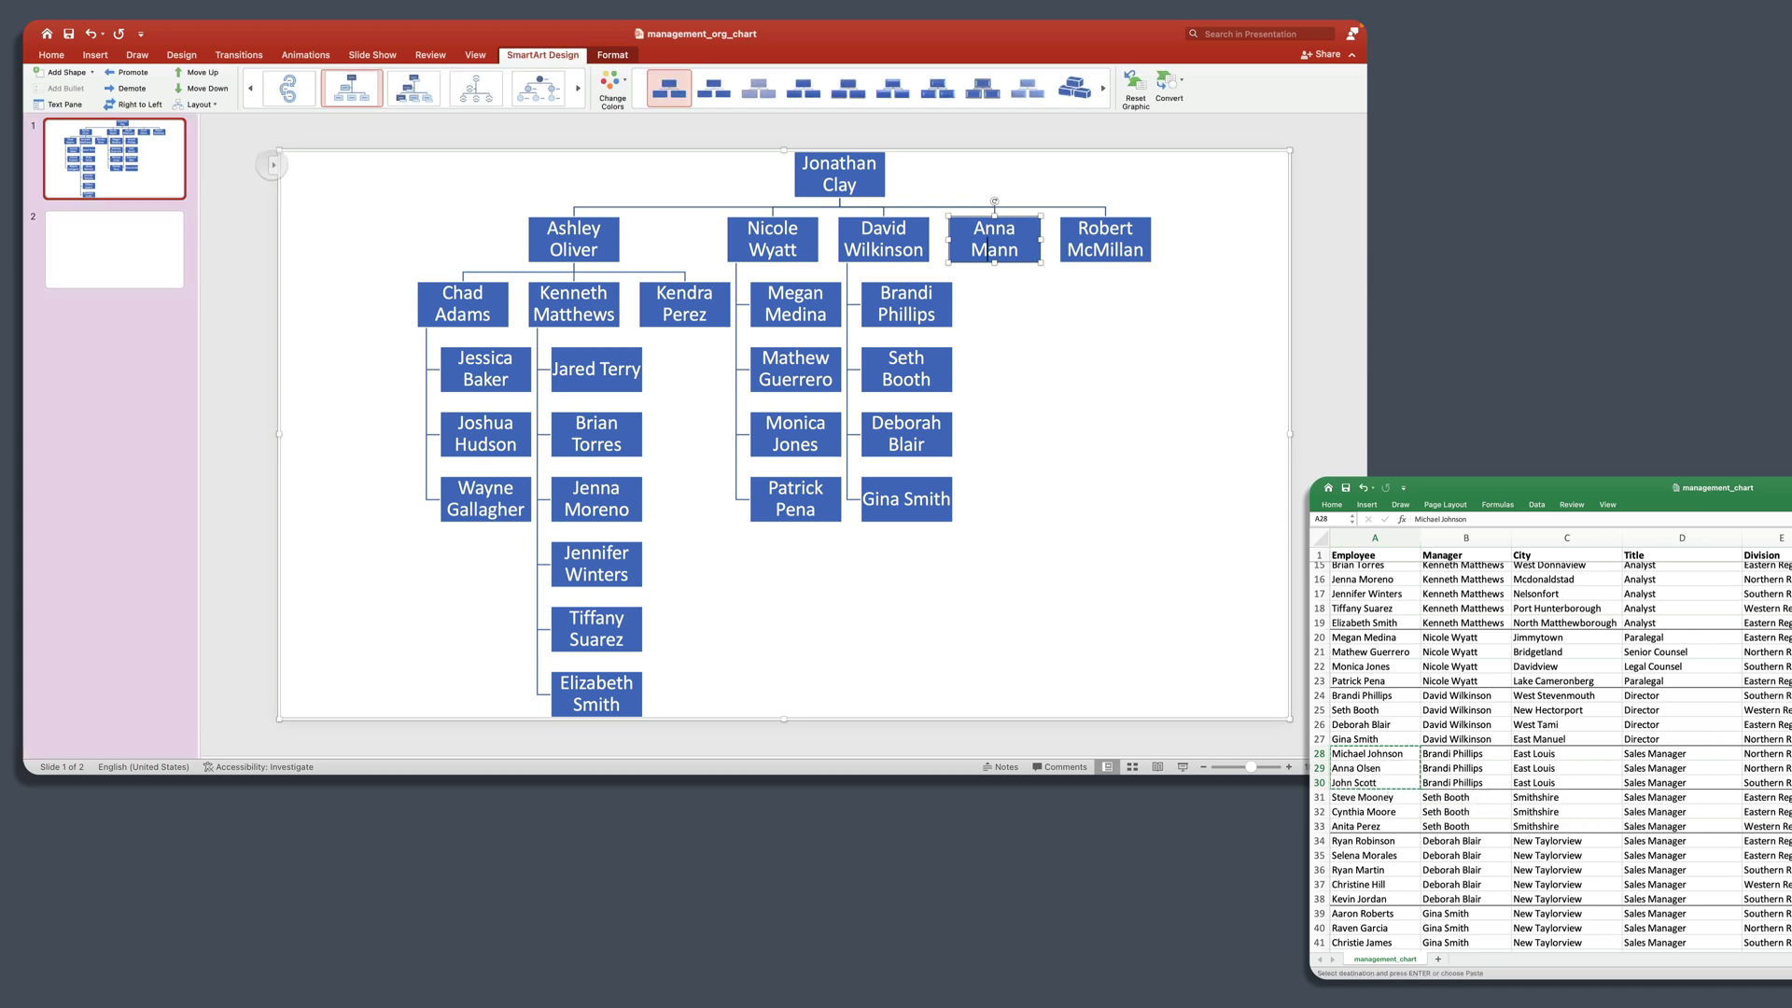
{"action": "left_click", "coordinate": [272, 165]}
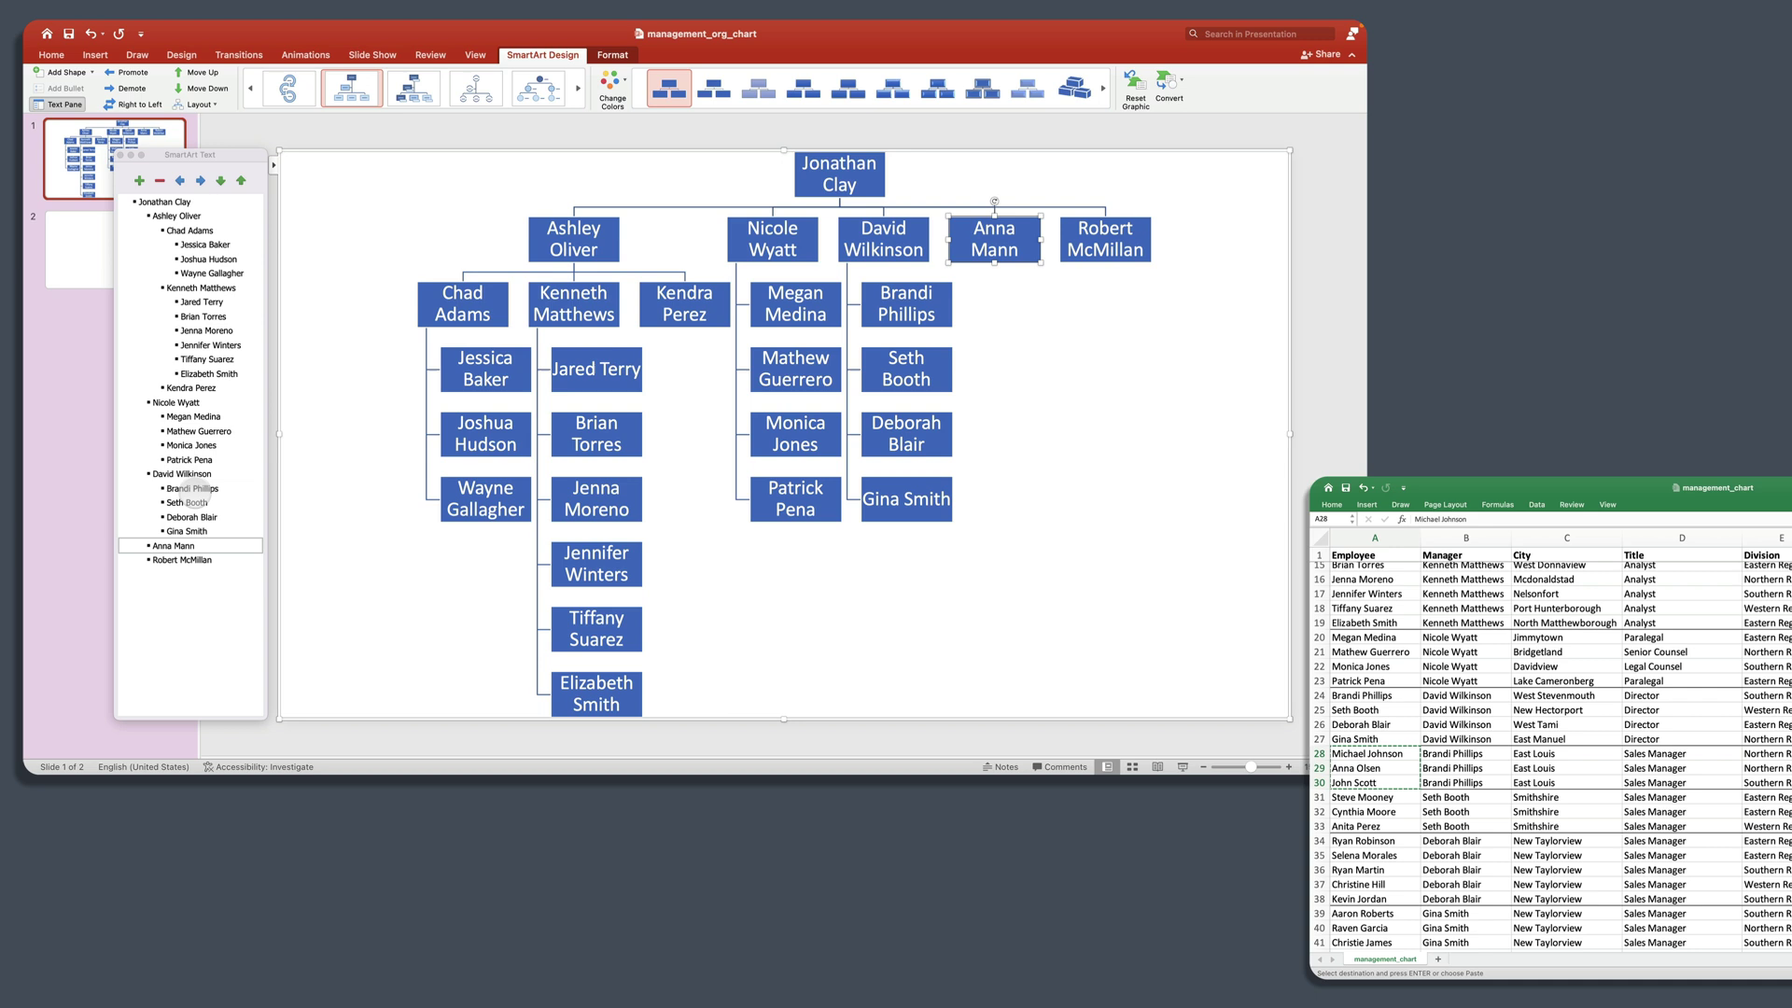
{"action": "left_click", "coordinate": [205, 488]}
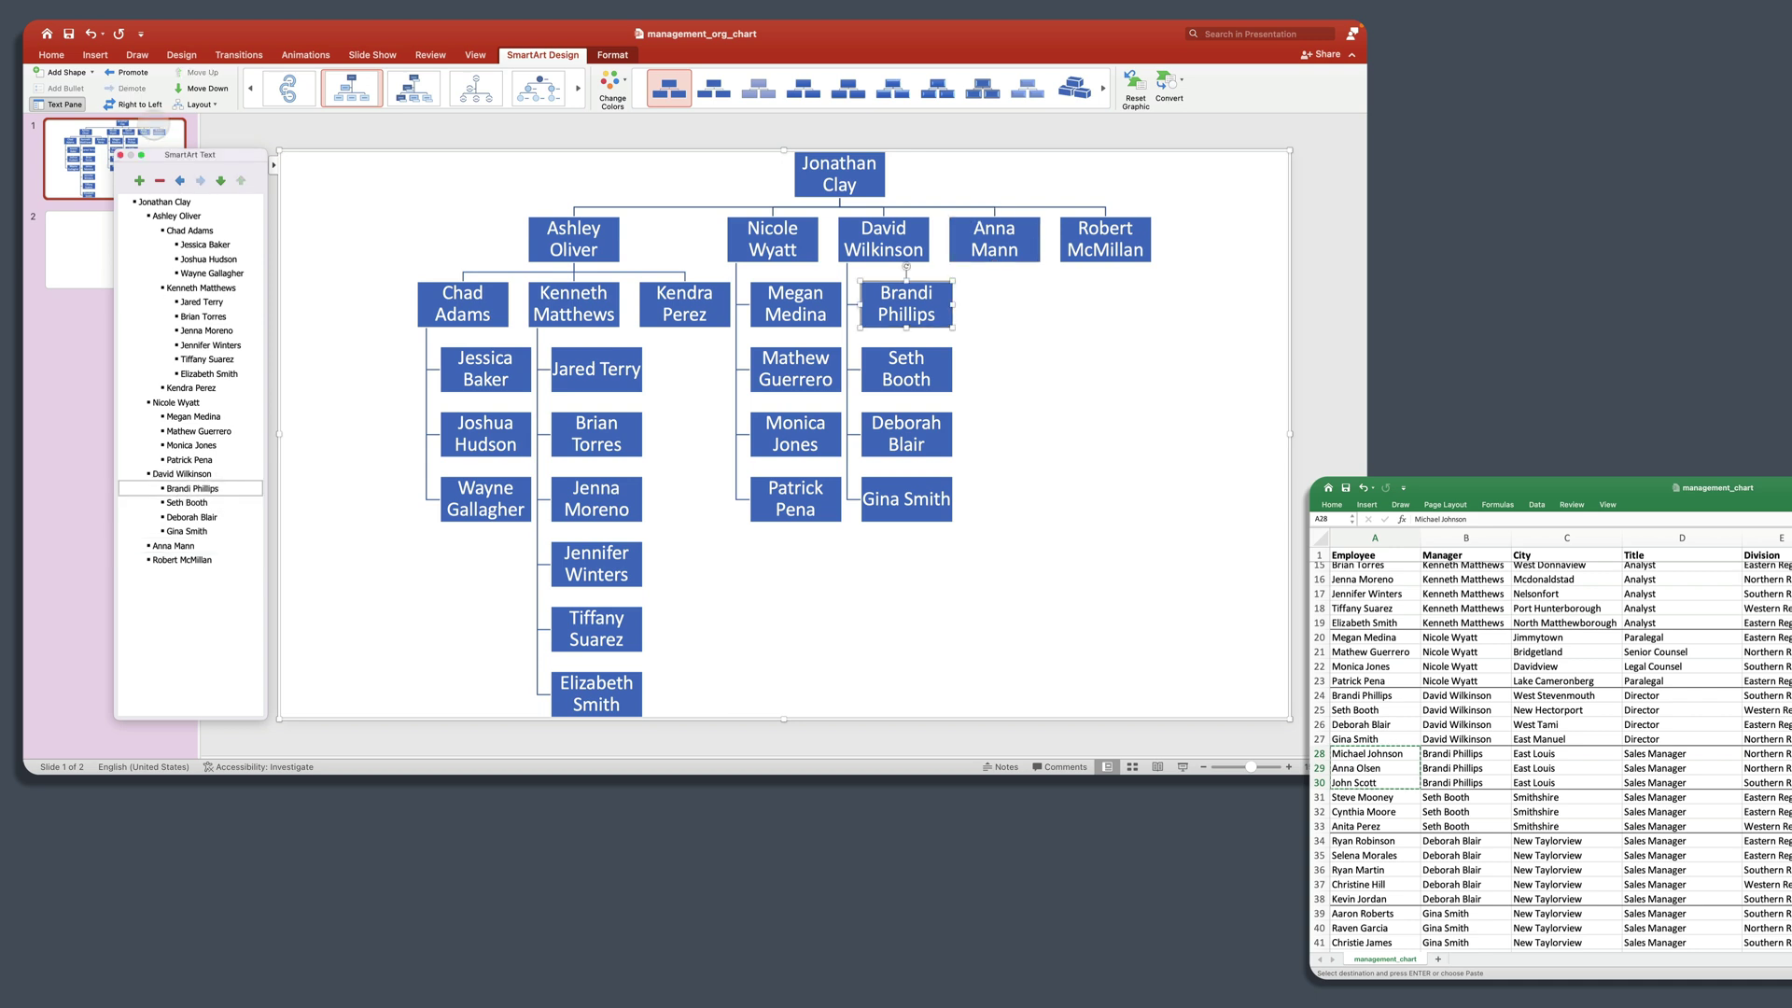
{"action": "left_click", "coordinate": [139, 180]}
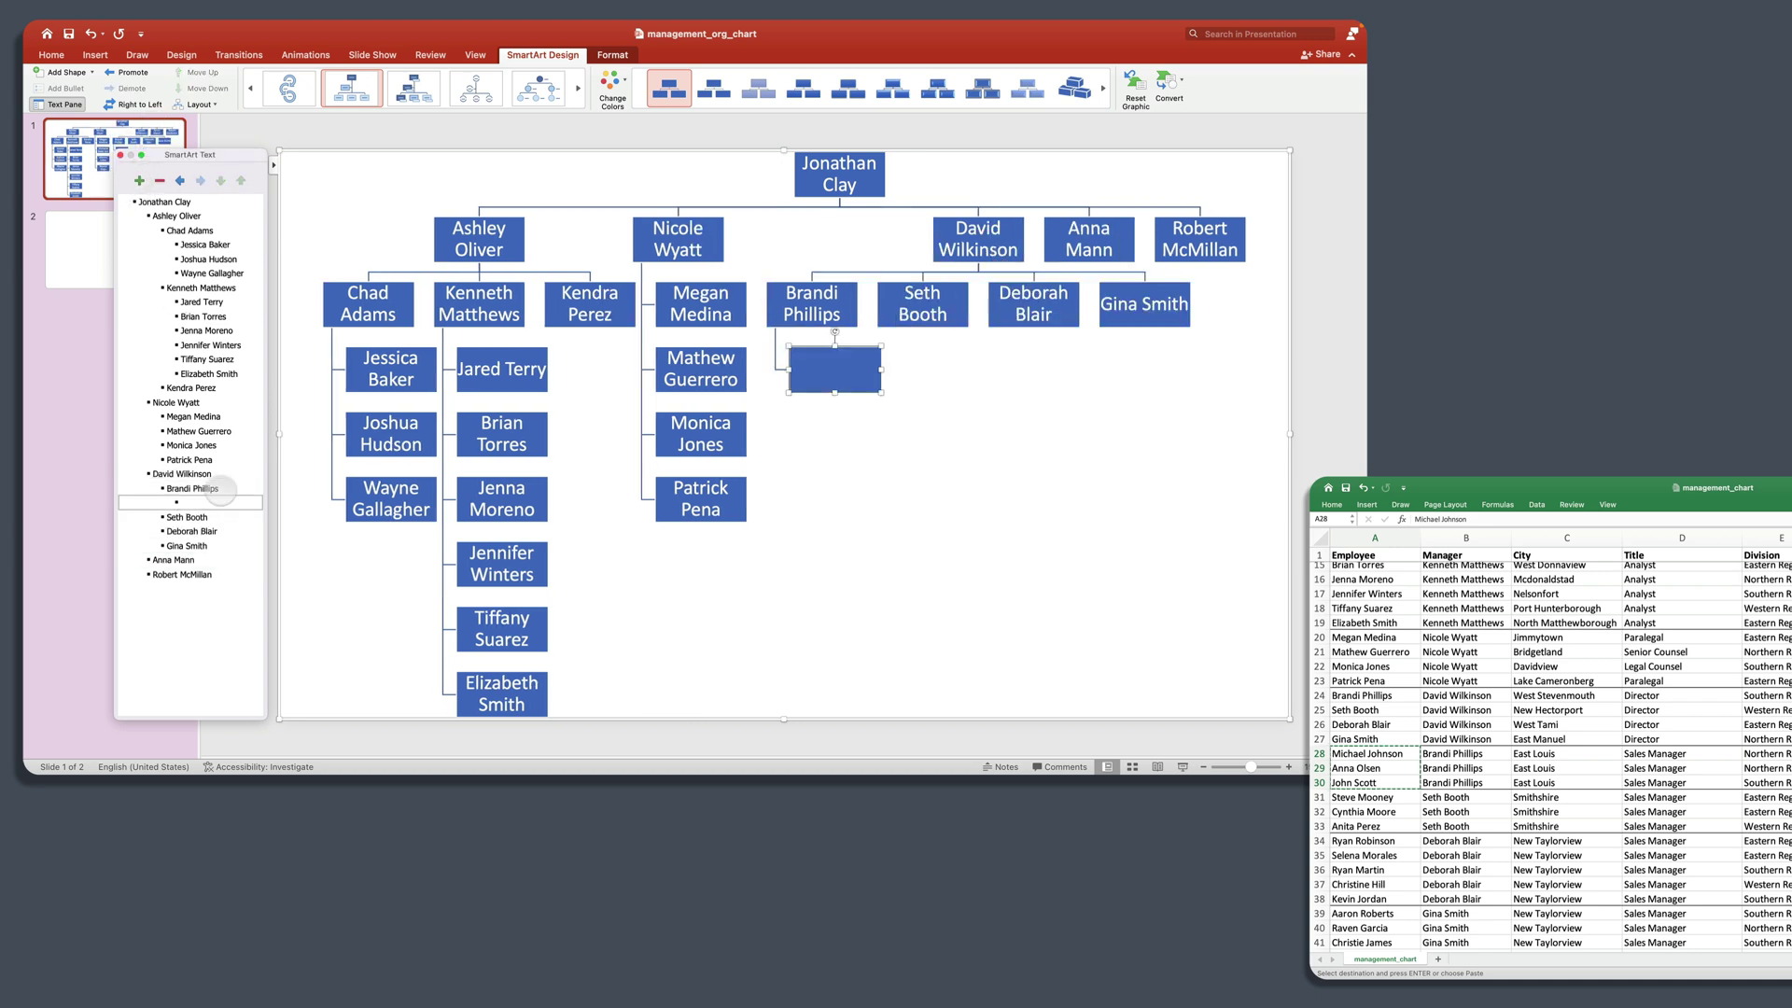
{"action": "key", "text": "super+v"}
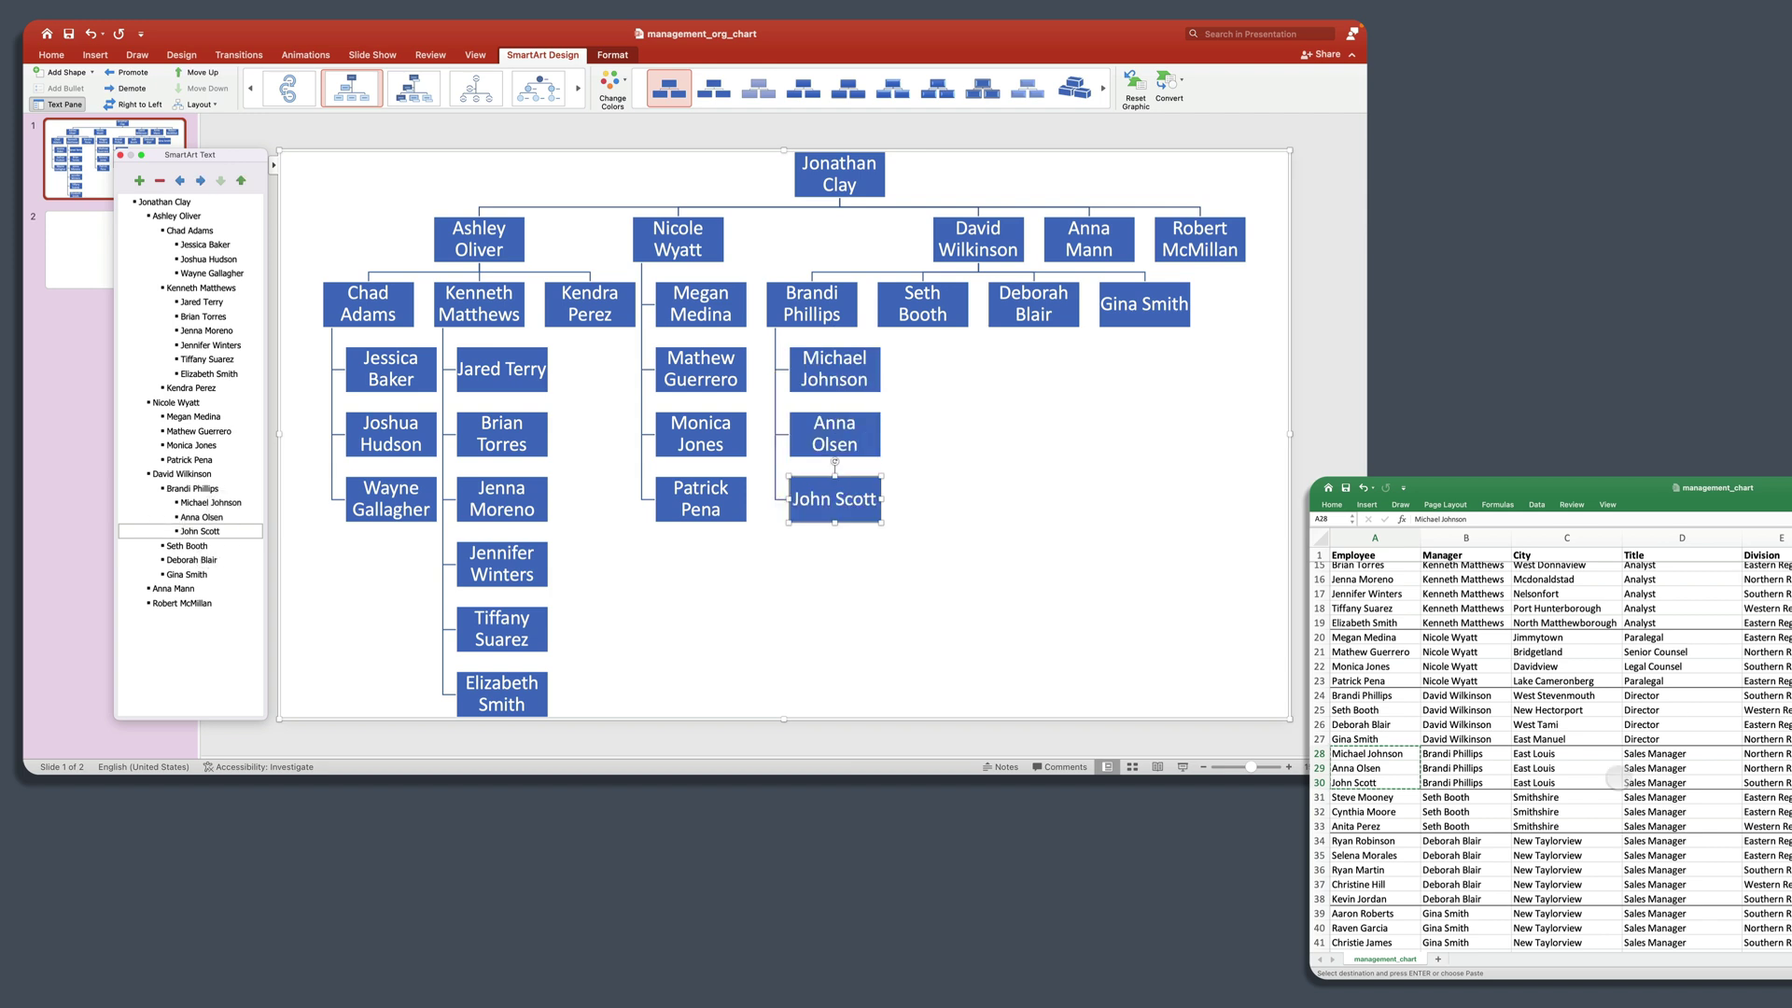
{"action": "double_click", "coordinate": [1400, 798]}
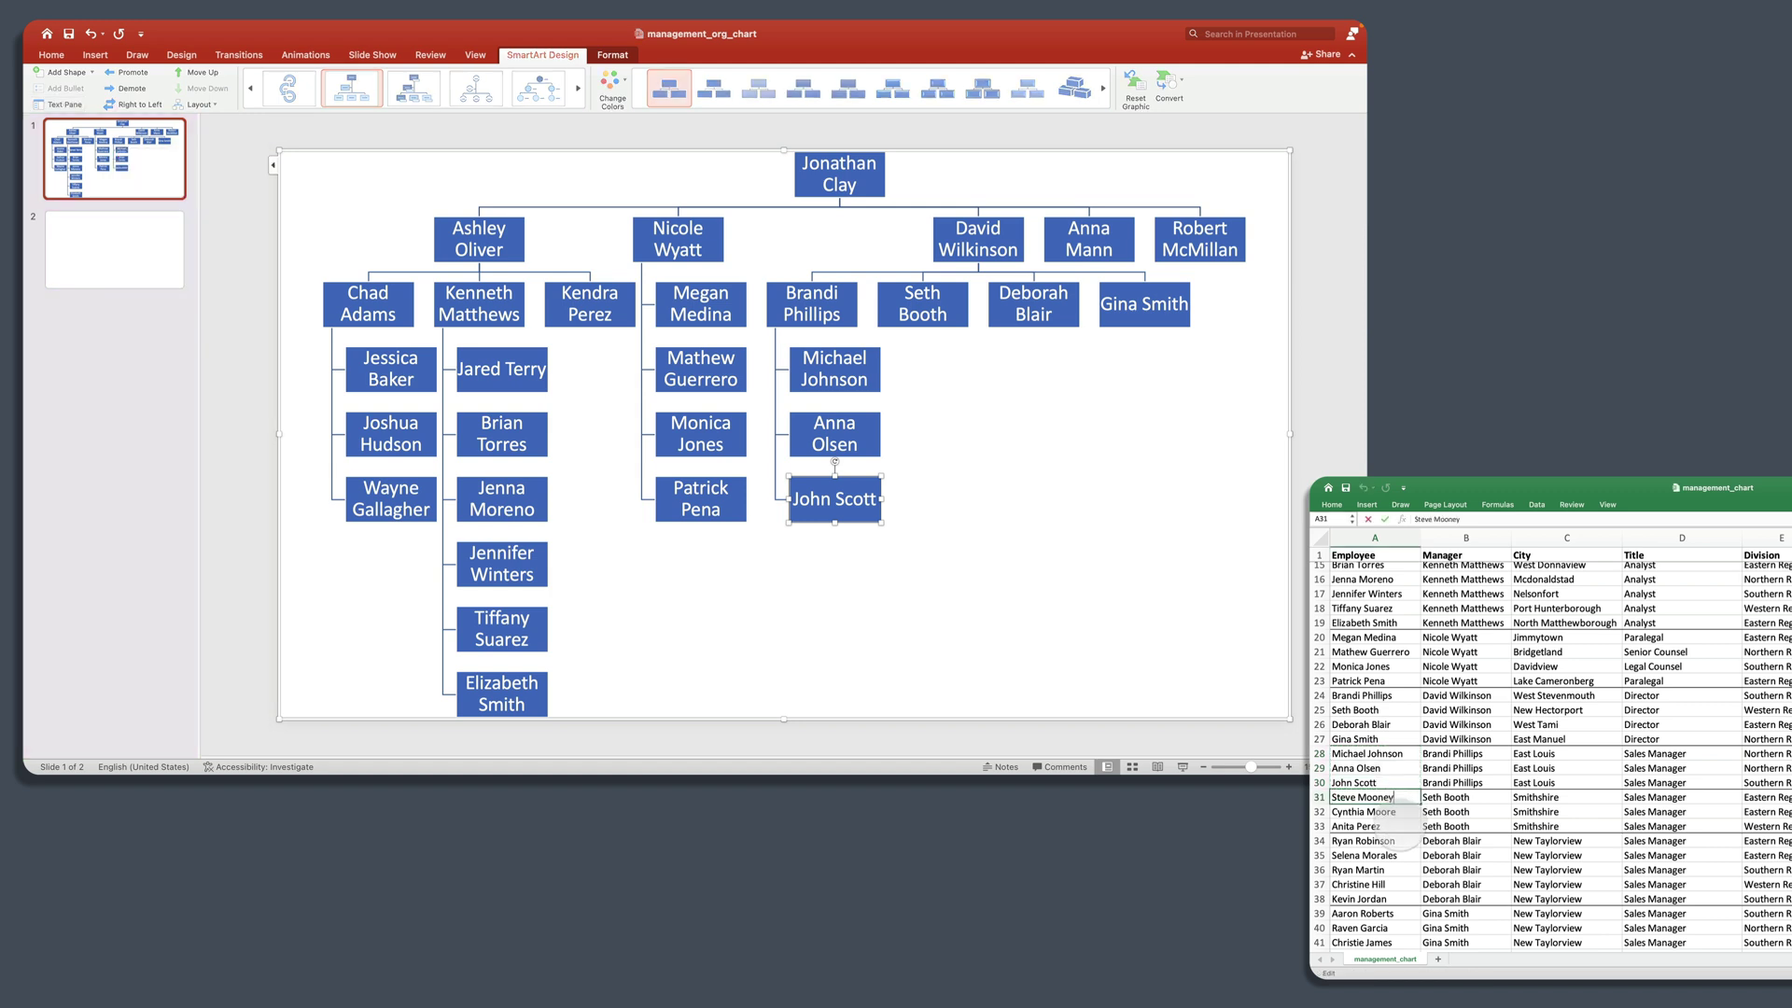
Step: Paste the three names from A31:A33 as reports under the second Director
{"action": "left_click", "coordinate": [1397, 827], "text": "shift"}
{"action": "key", "text": "super+c"}
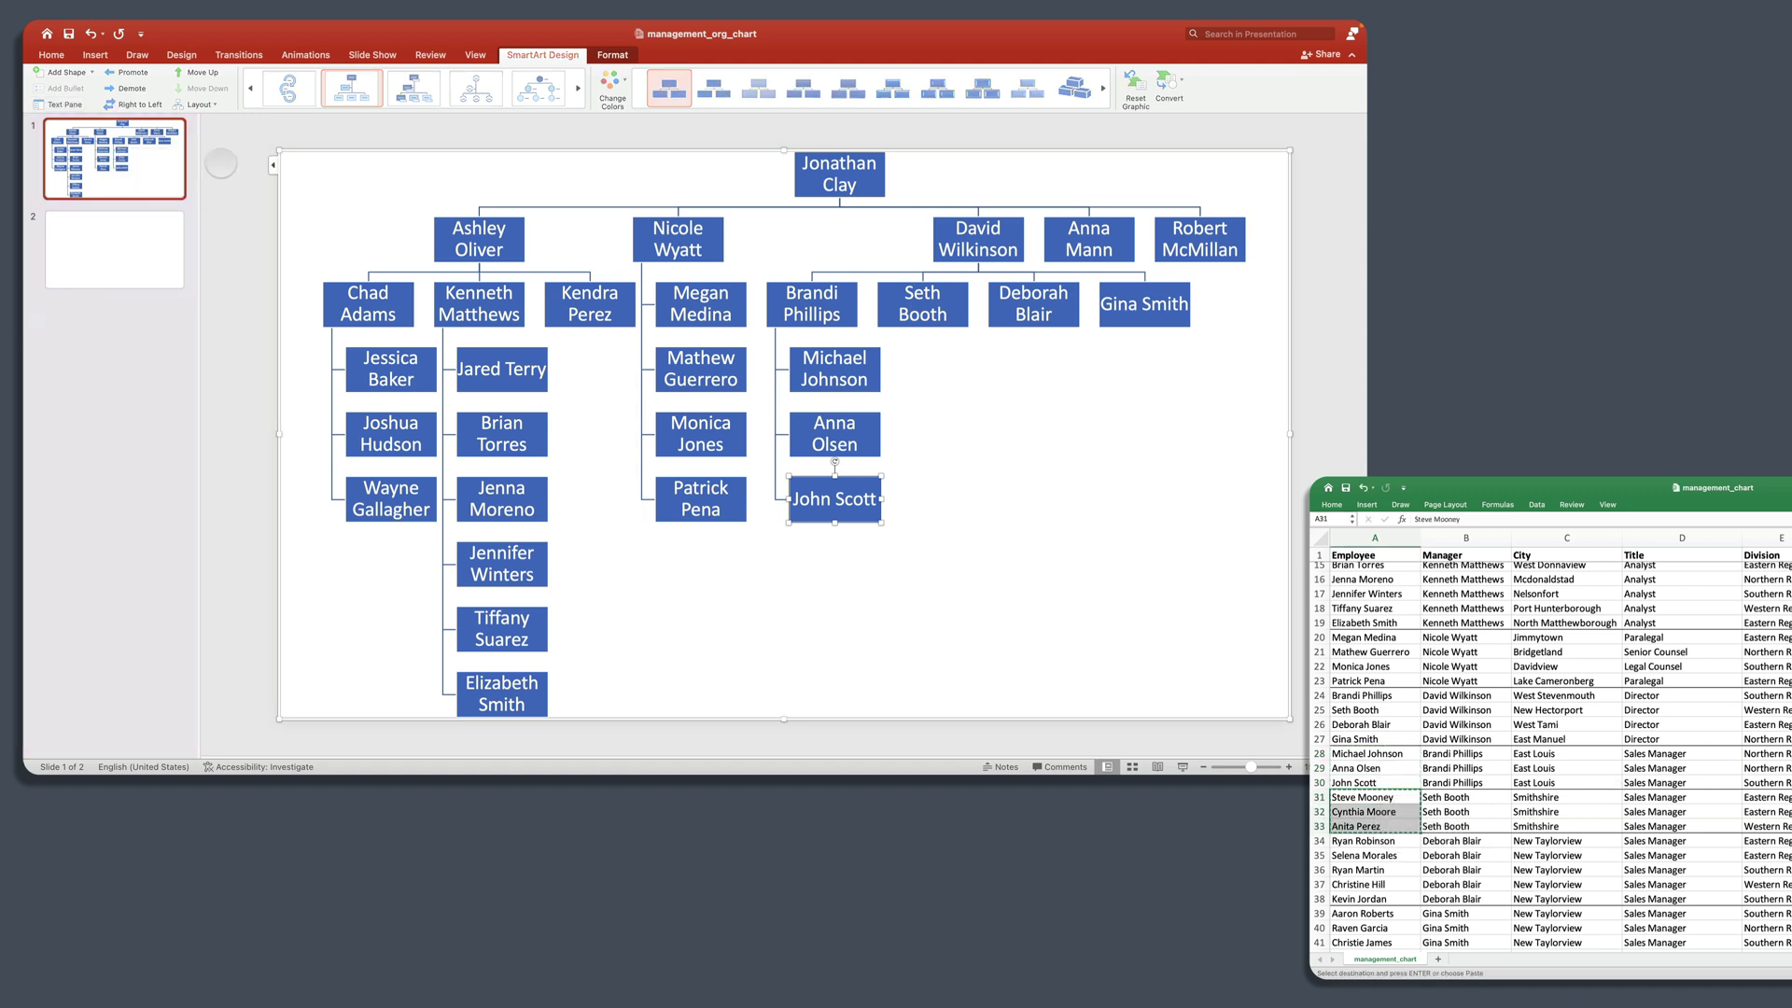
{"action": "left_click", "coordinate": [273, 165]}
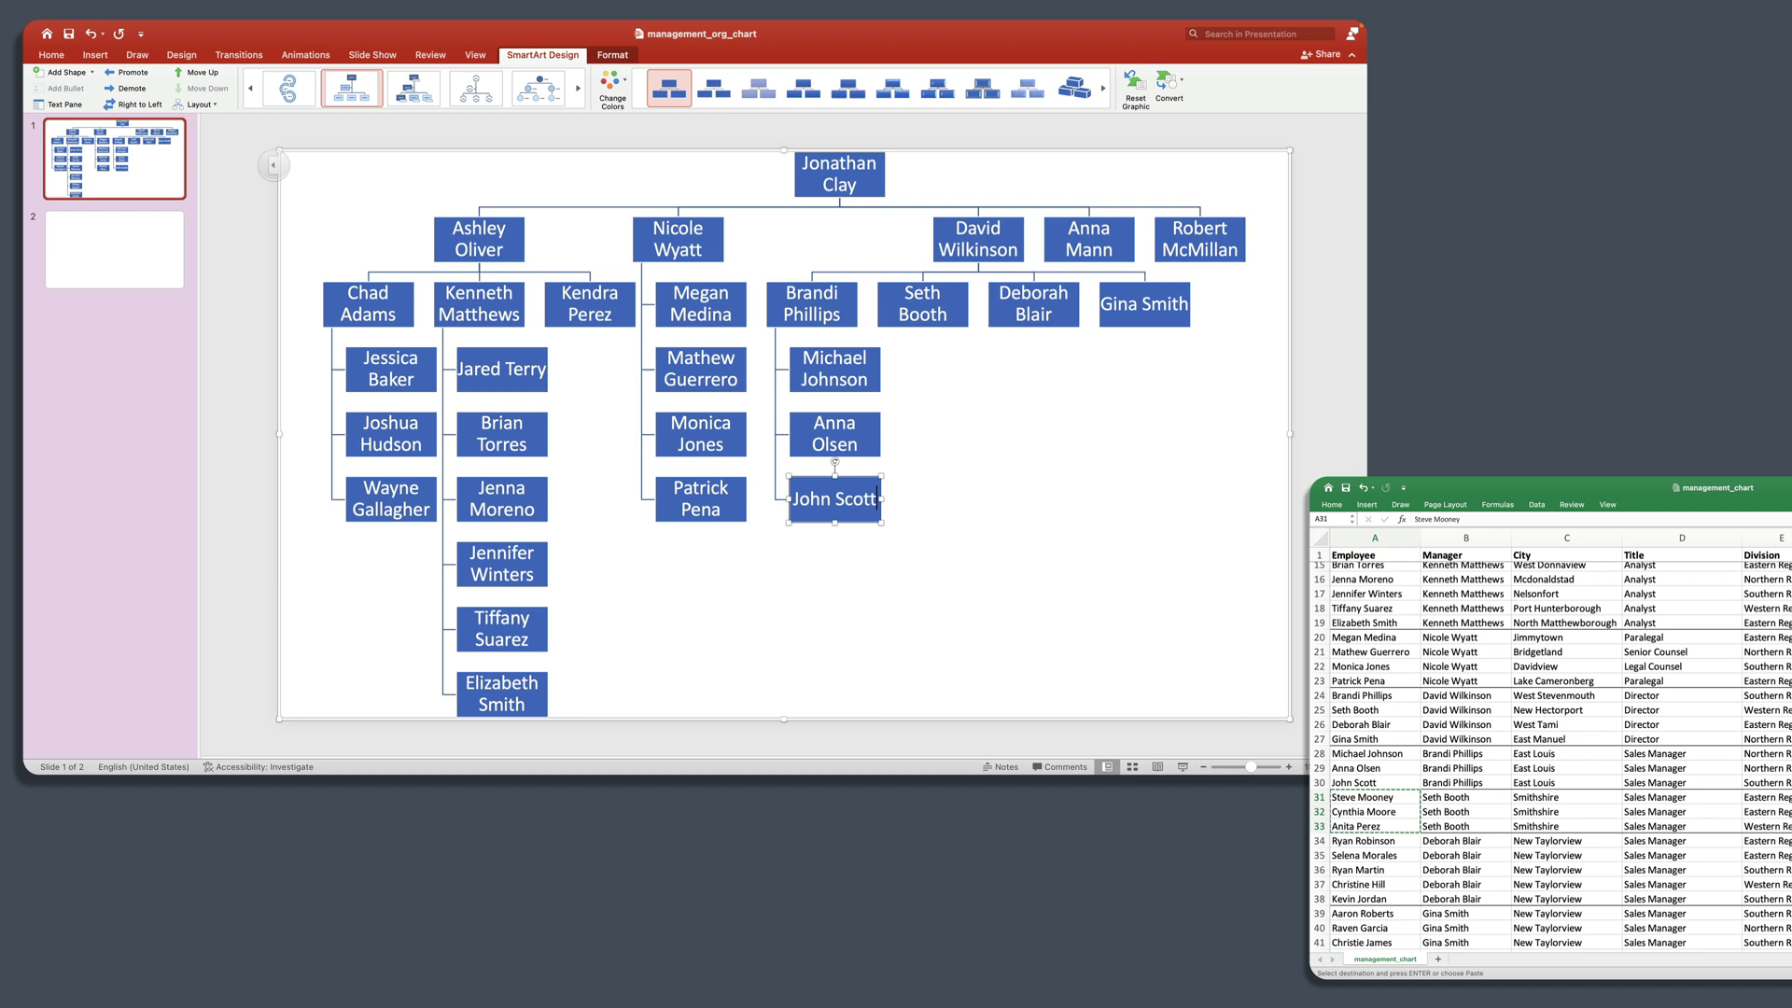
{"action": "left_click", "coordinate": [273, 165]}
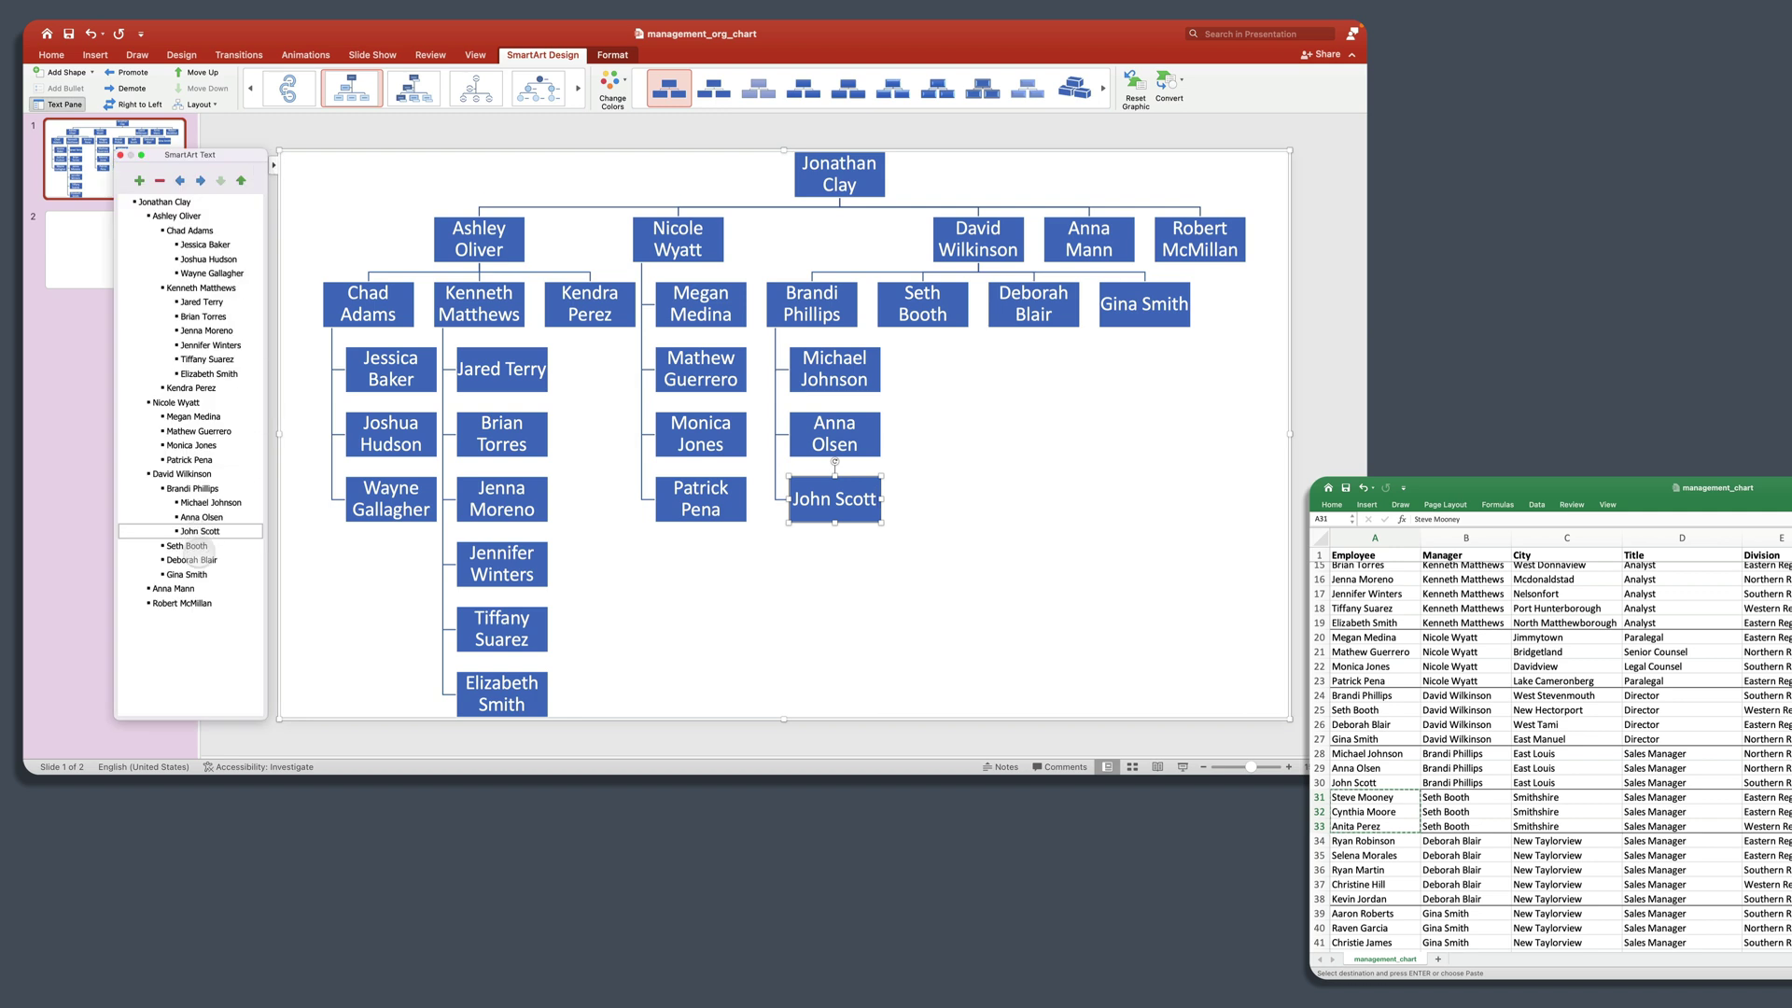
{"action": "left_click", "coordinate": [201, 546]}
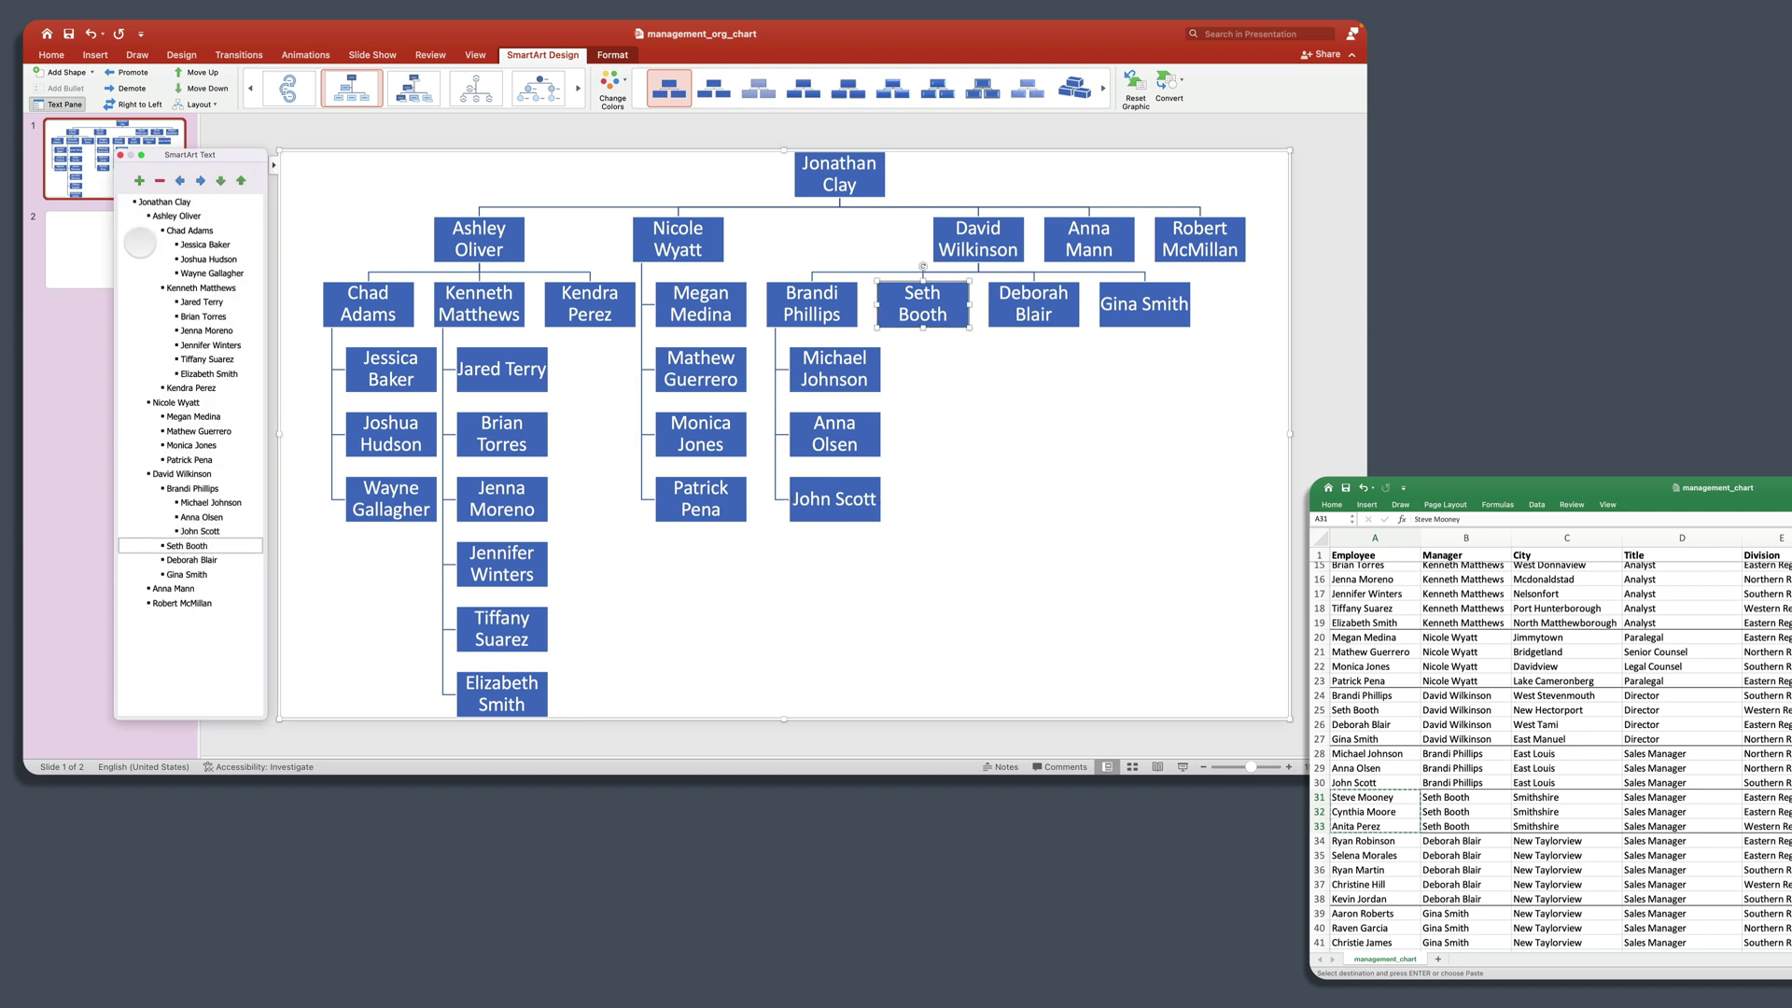
{"action": "left_click", "coordinate": [139, 180]}
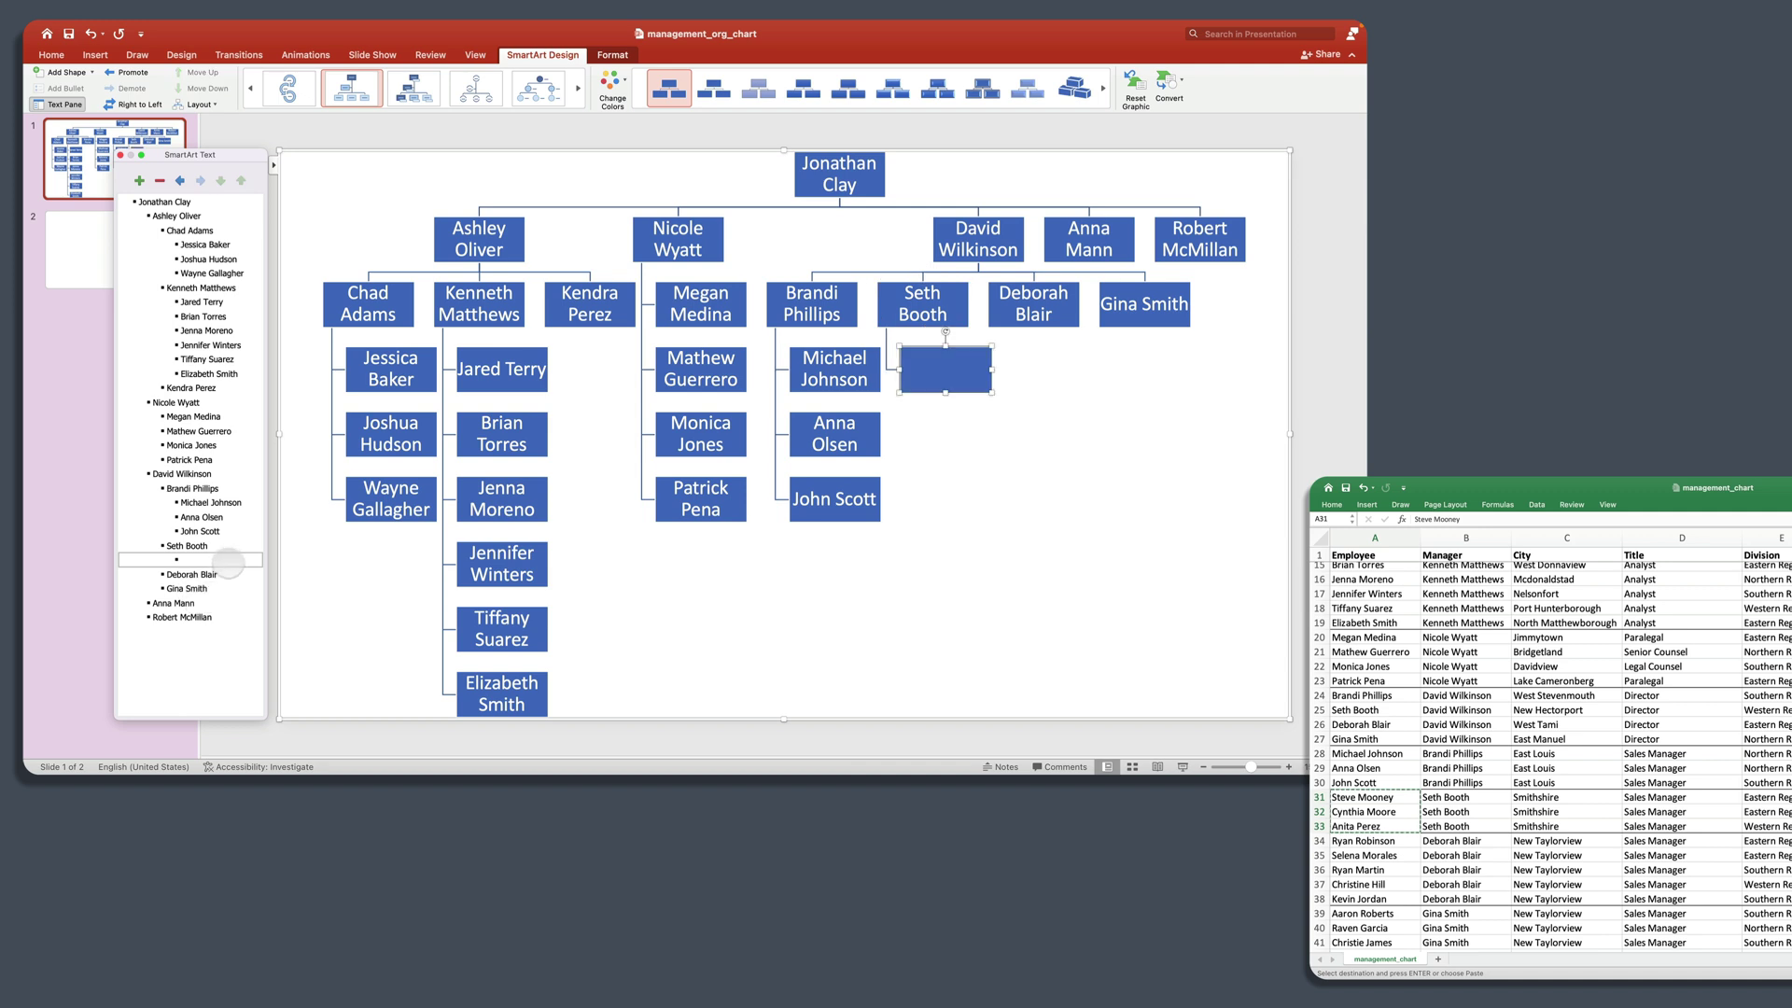
{"action": "key", "text": "super+v"}
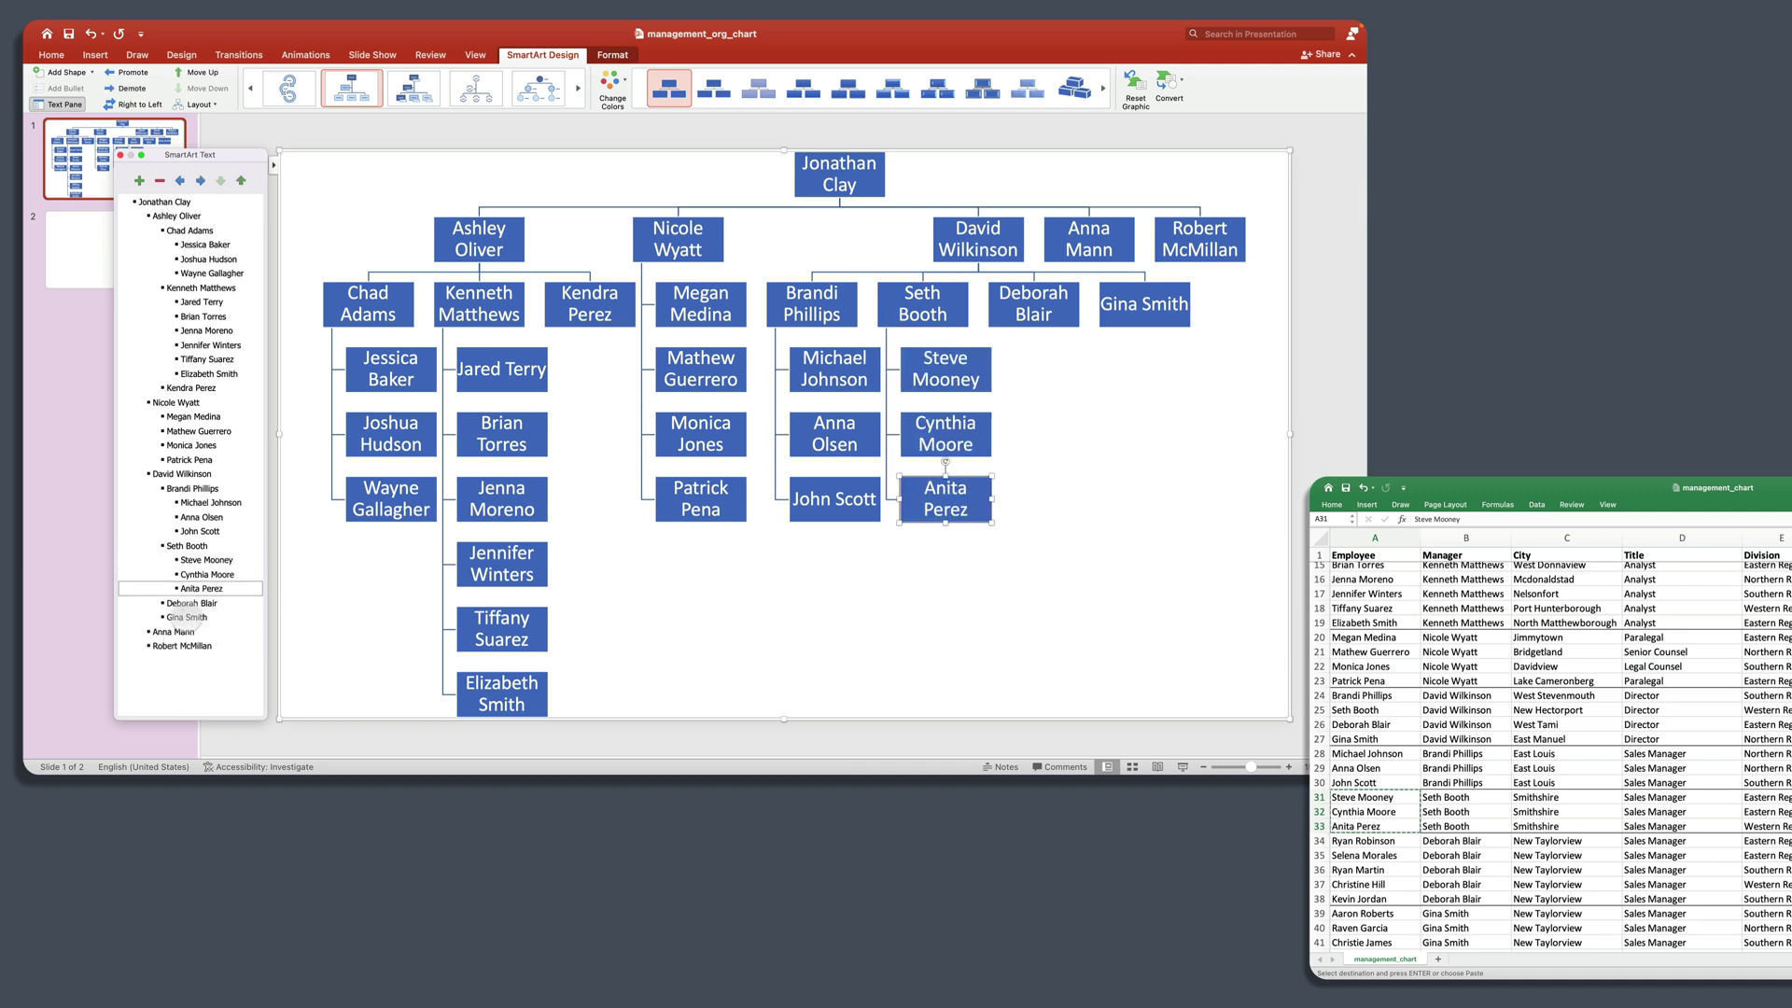
Step: Paste the five names from A34:A38 as demoted reports under the third Director
{"action": "left_click", "coordinate": [162, 603]}
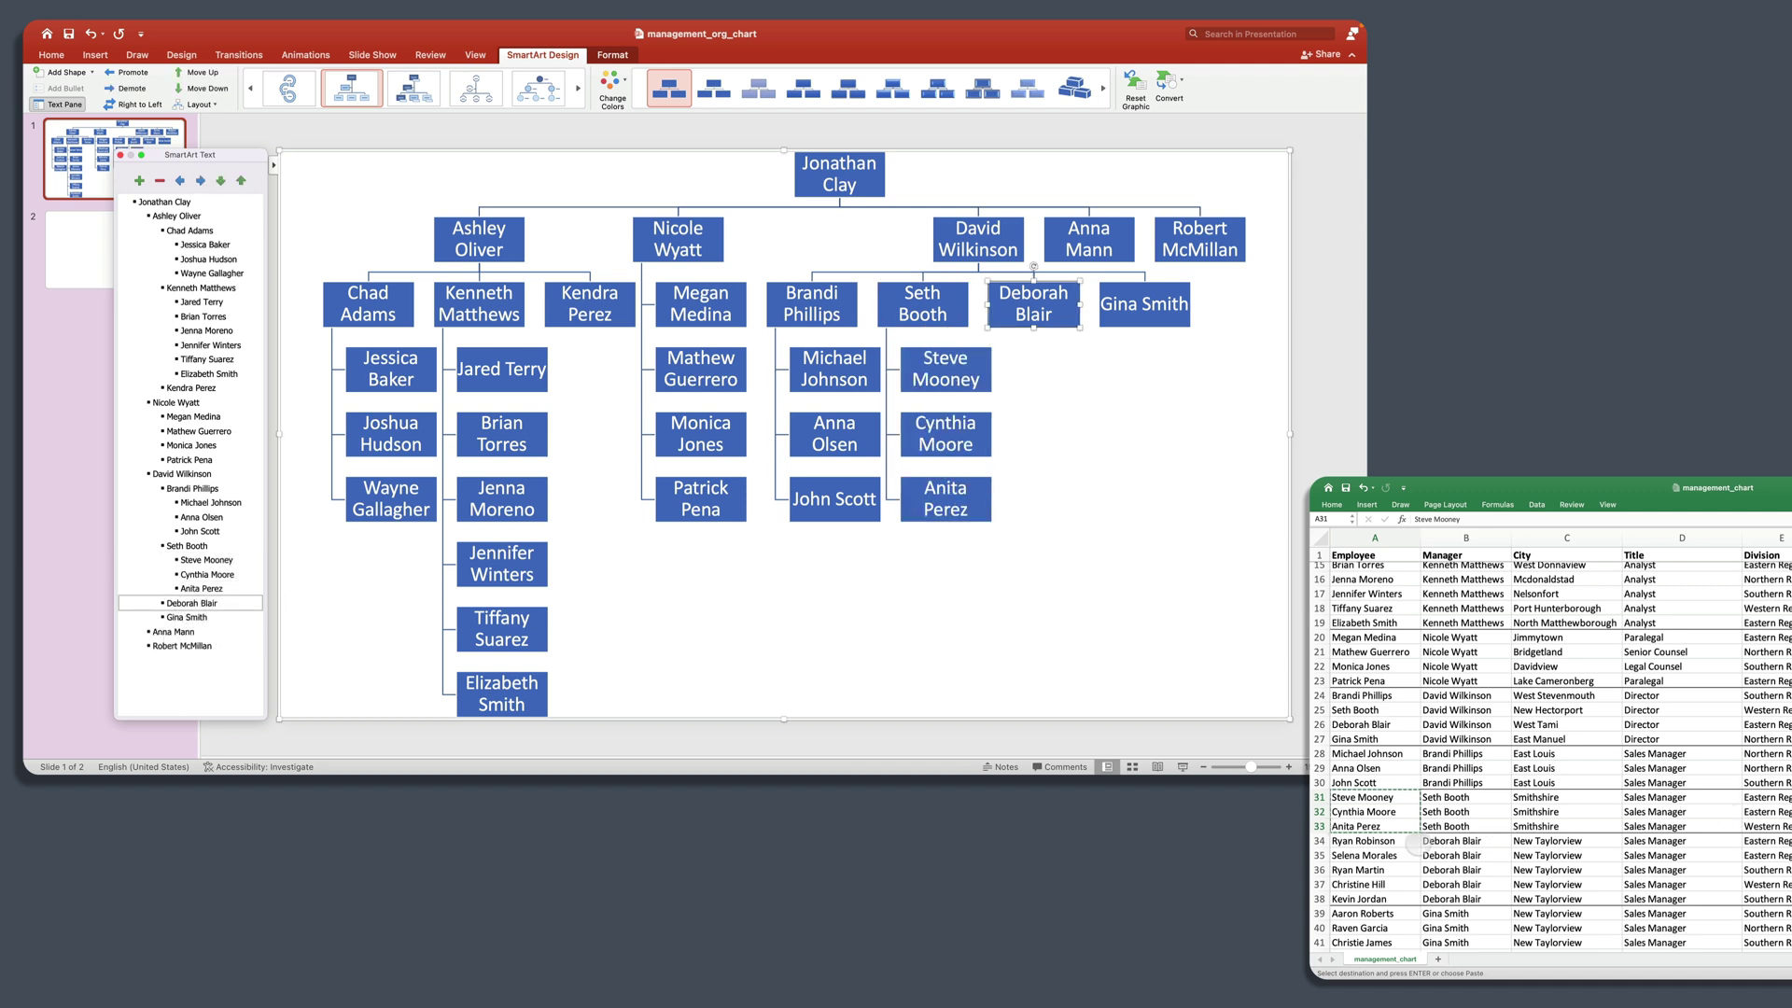
{"action": "left_click_drag", "start_coordinate": [1381, 842], "coordinate": [1381, 901]}
{"action": "key", "text": "super+c"}
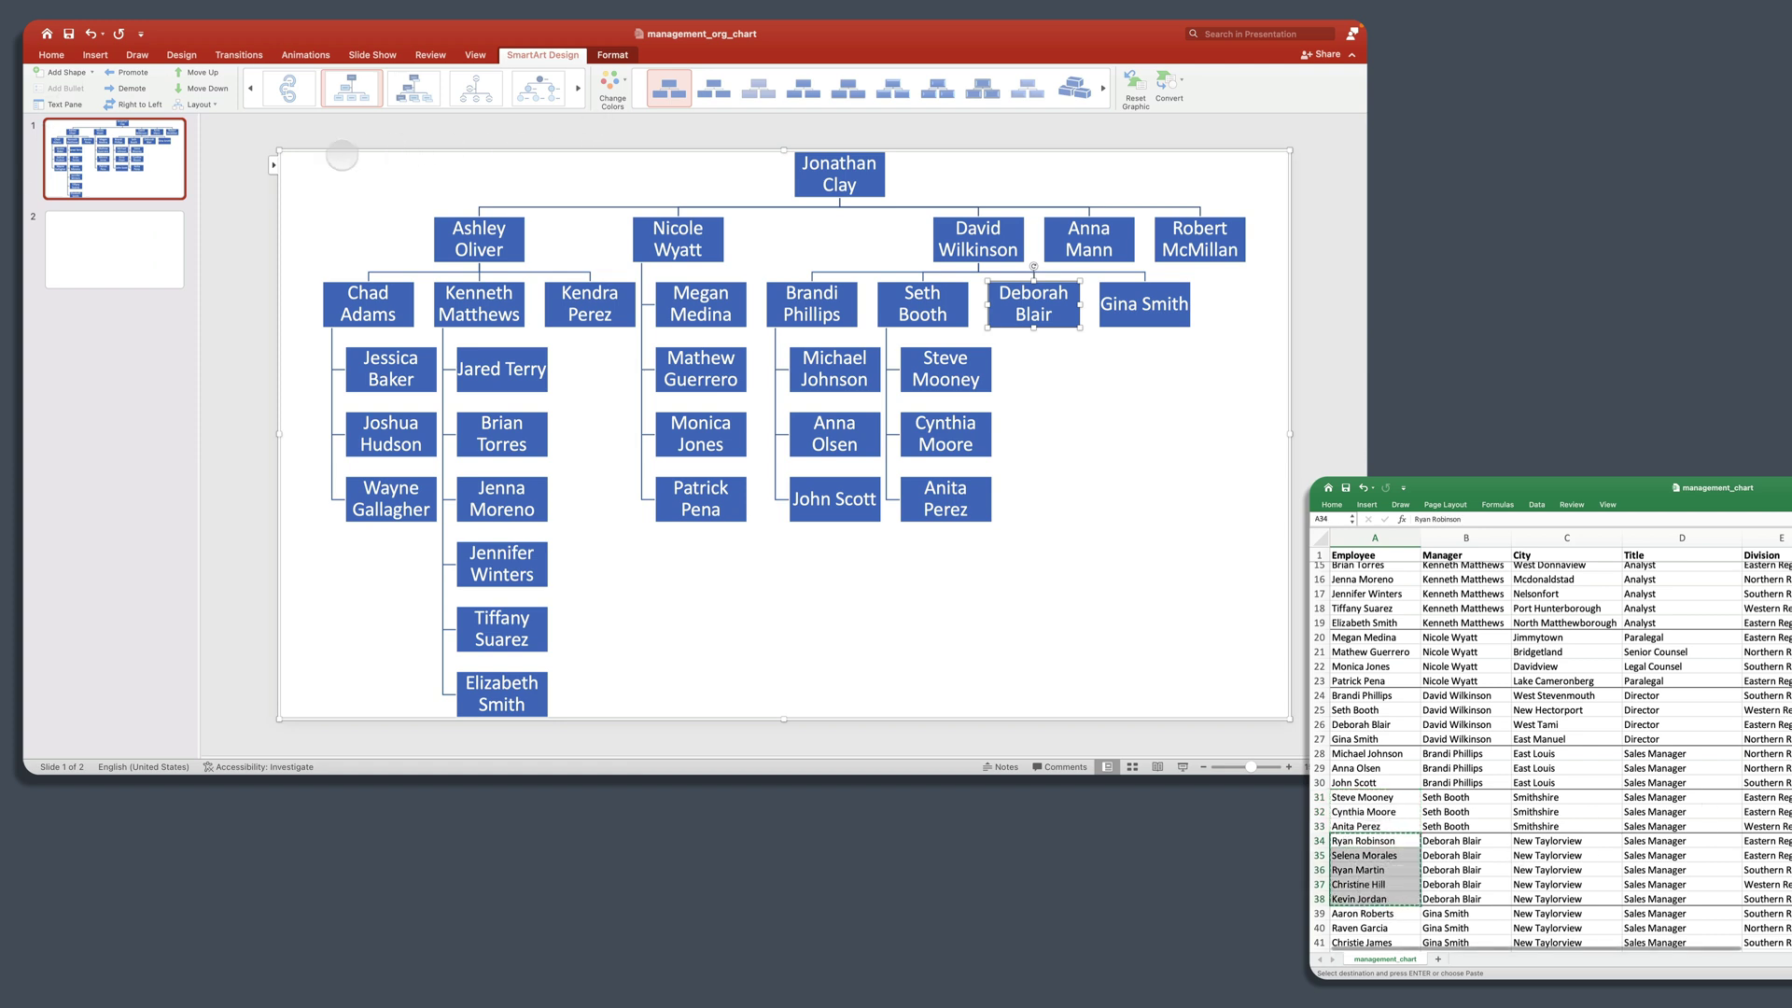
{"action": "left_click", "coordinate": [262, 222]}
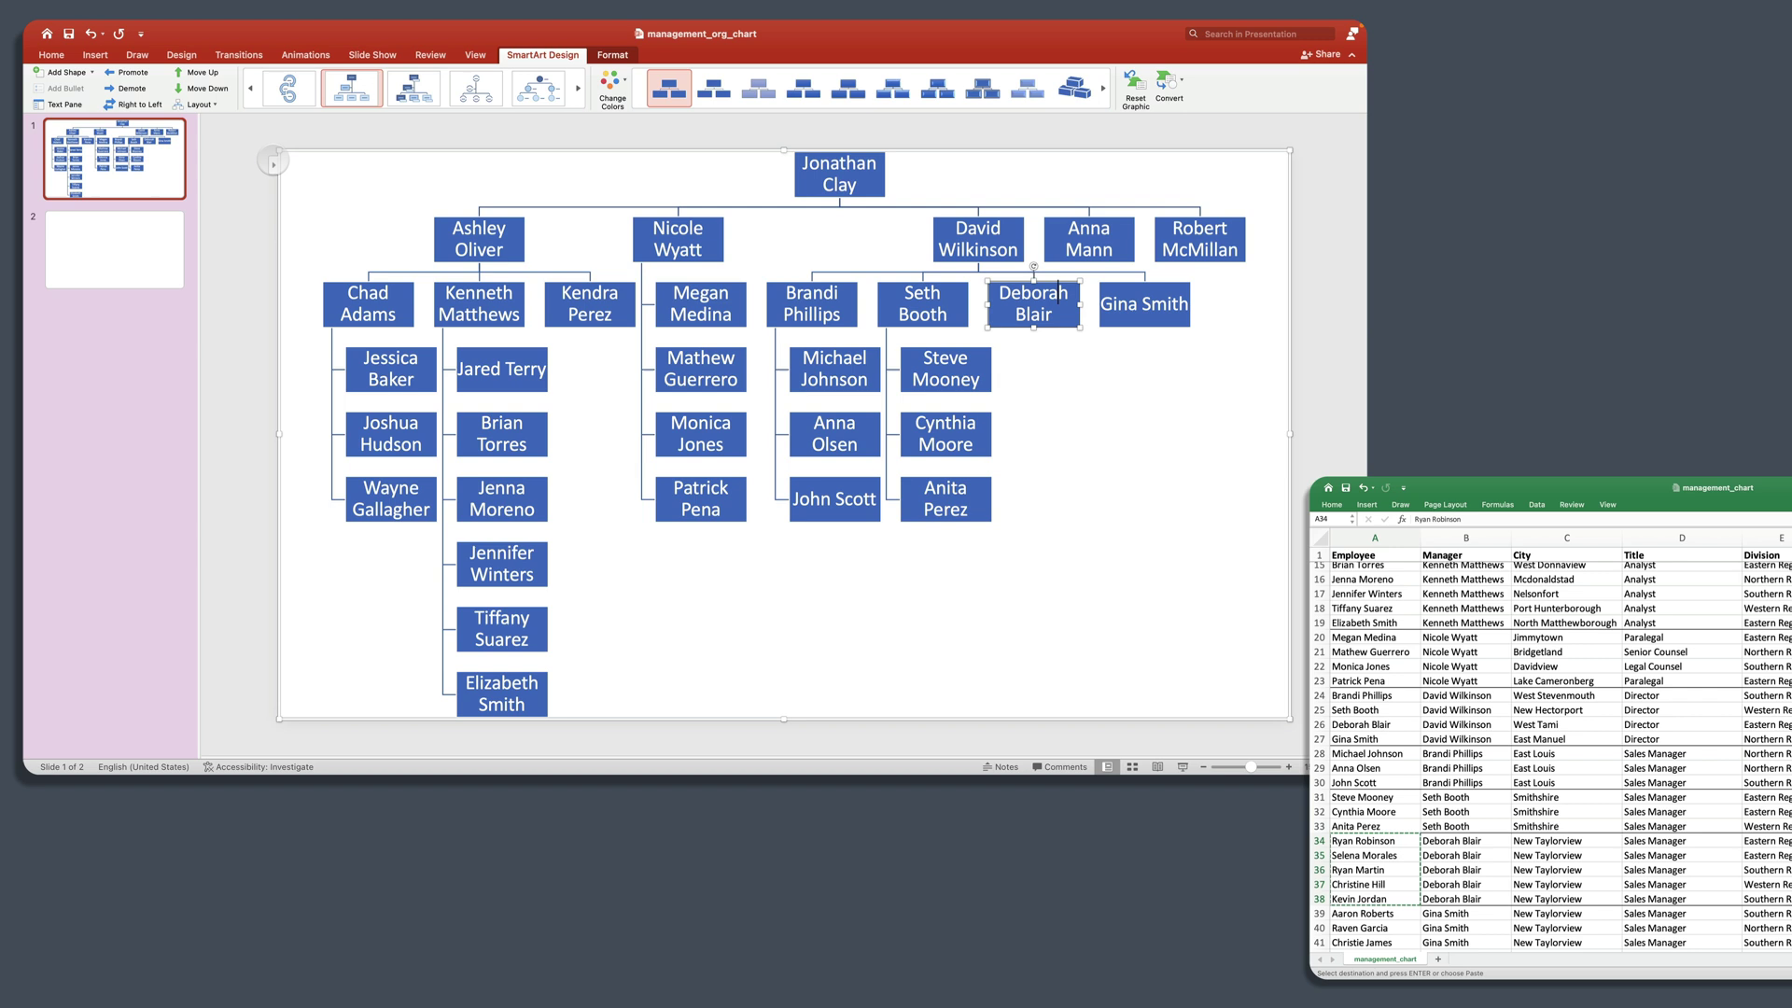
{"action": "left_click", "coordinate": [273, 165]}
{"action": "left_click", "coordinate": [228, 604]}
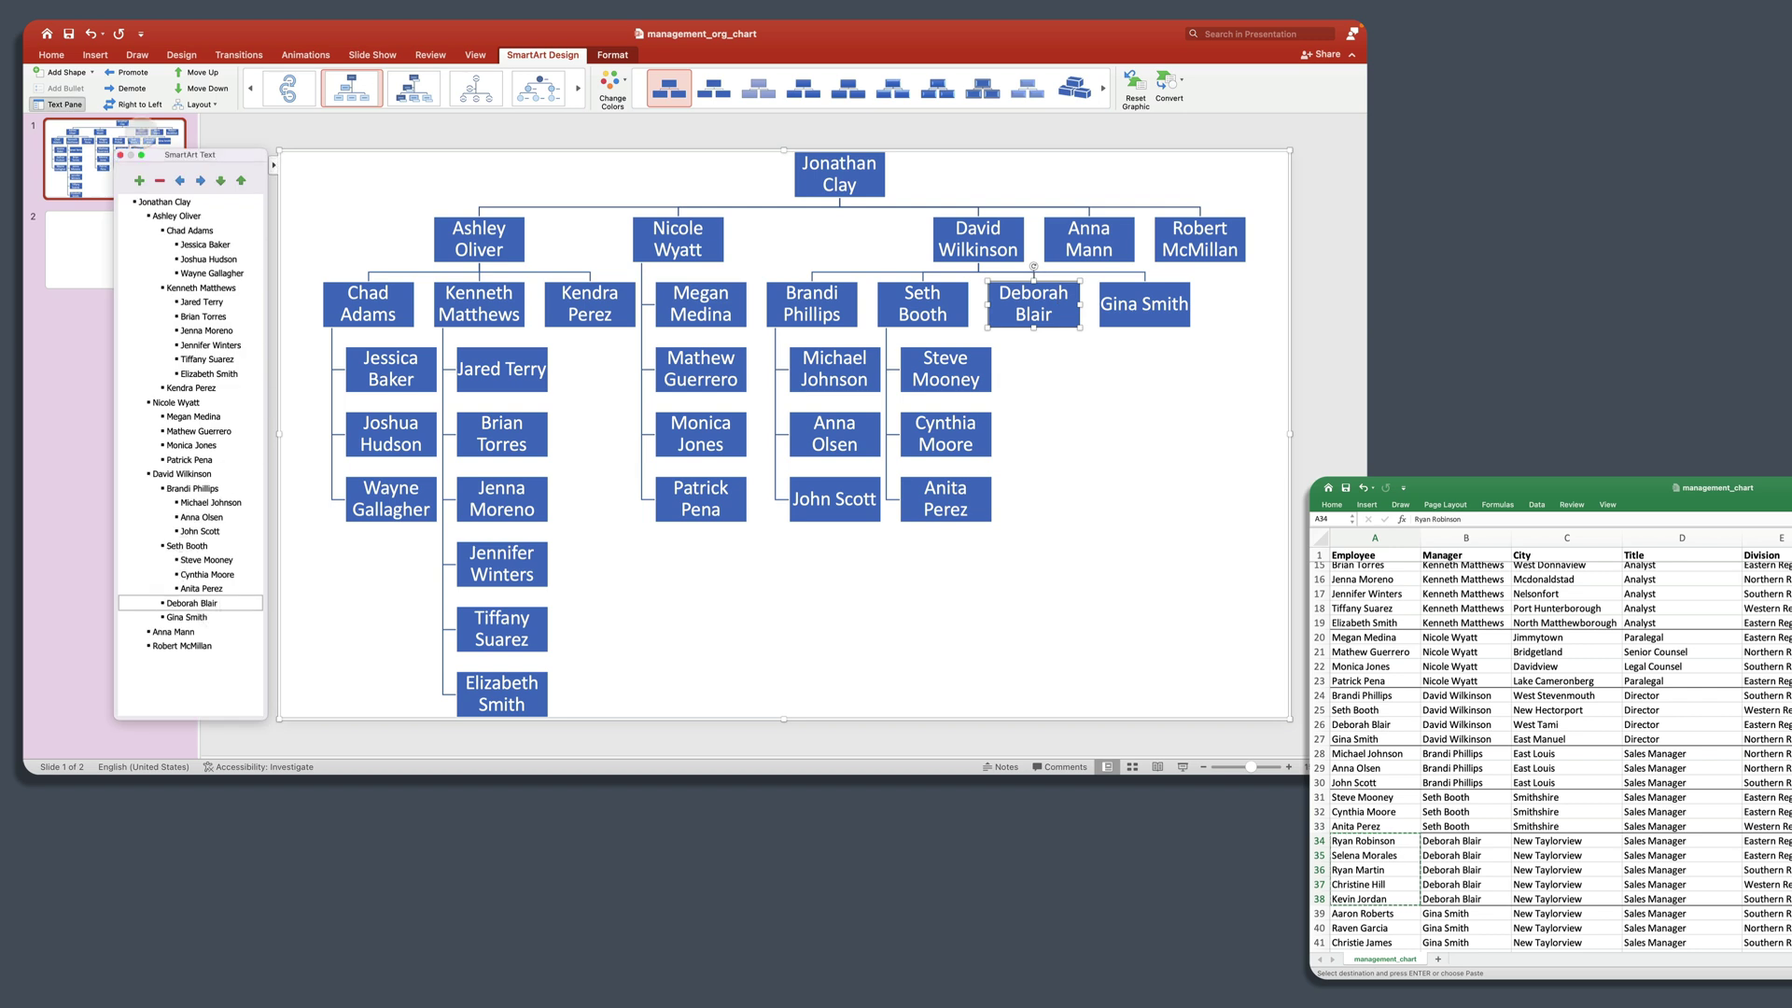
{"action": "left_click", "coordinate": [139, 181]}
{"action": "key", "text": "Tab"}
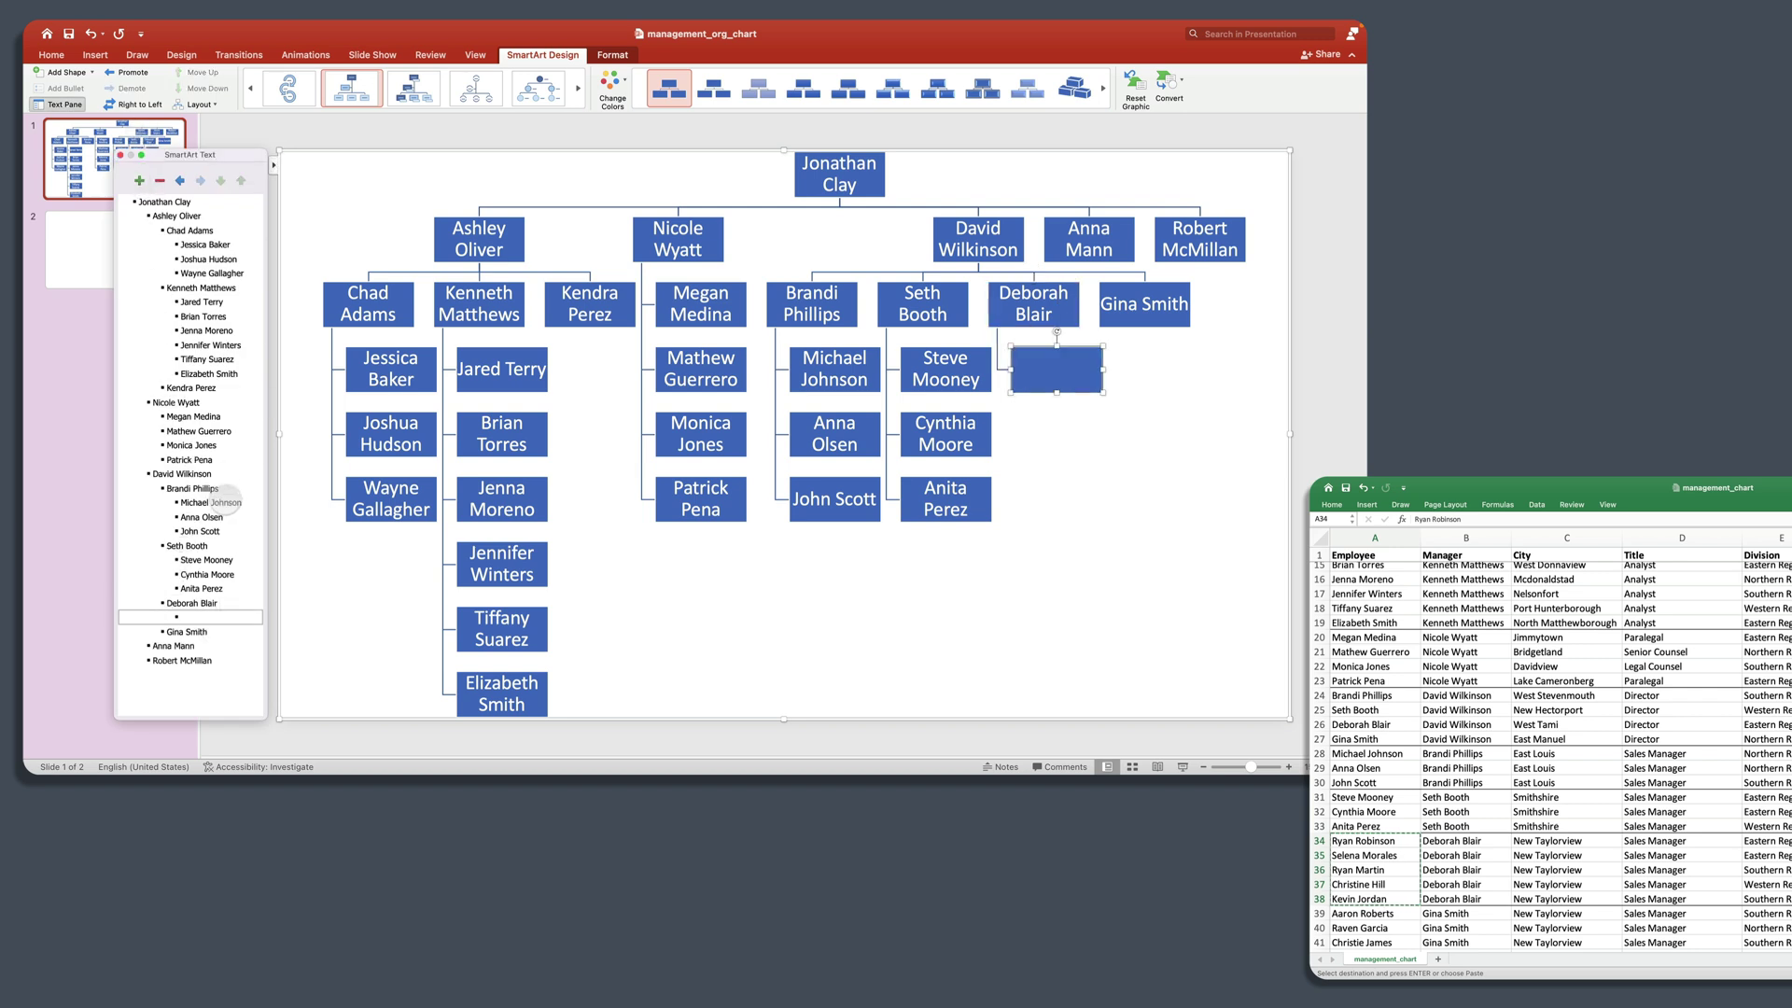
{"action": "key", "text": "super+v"}
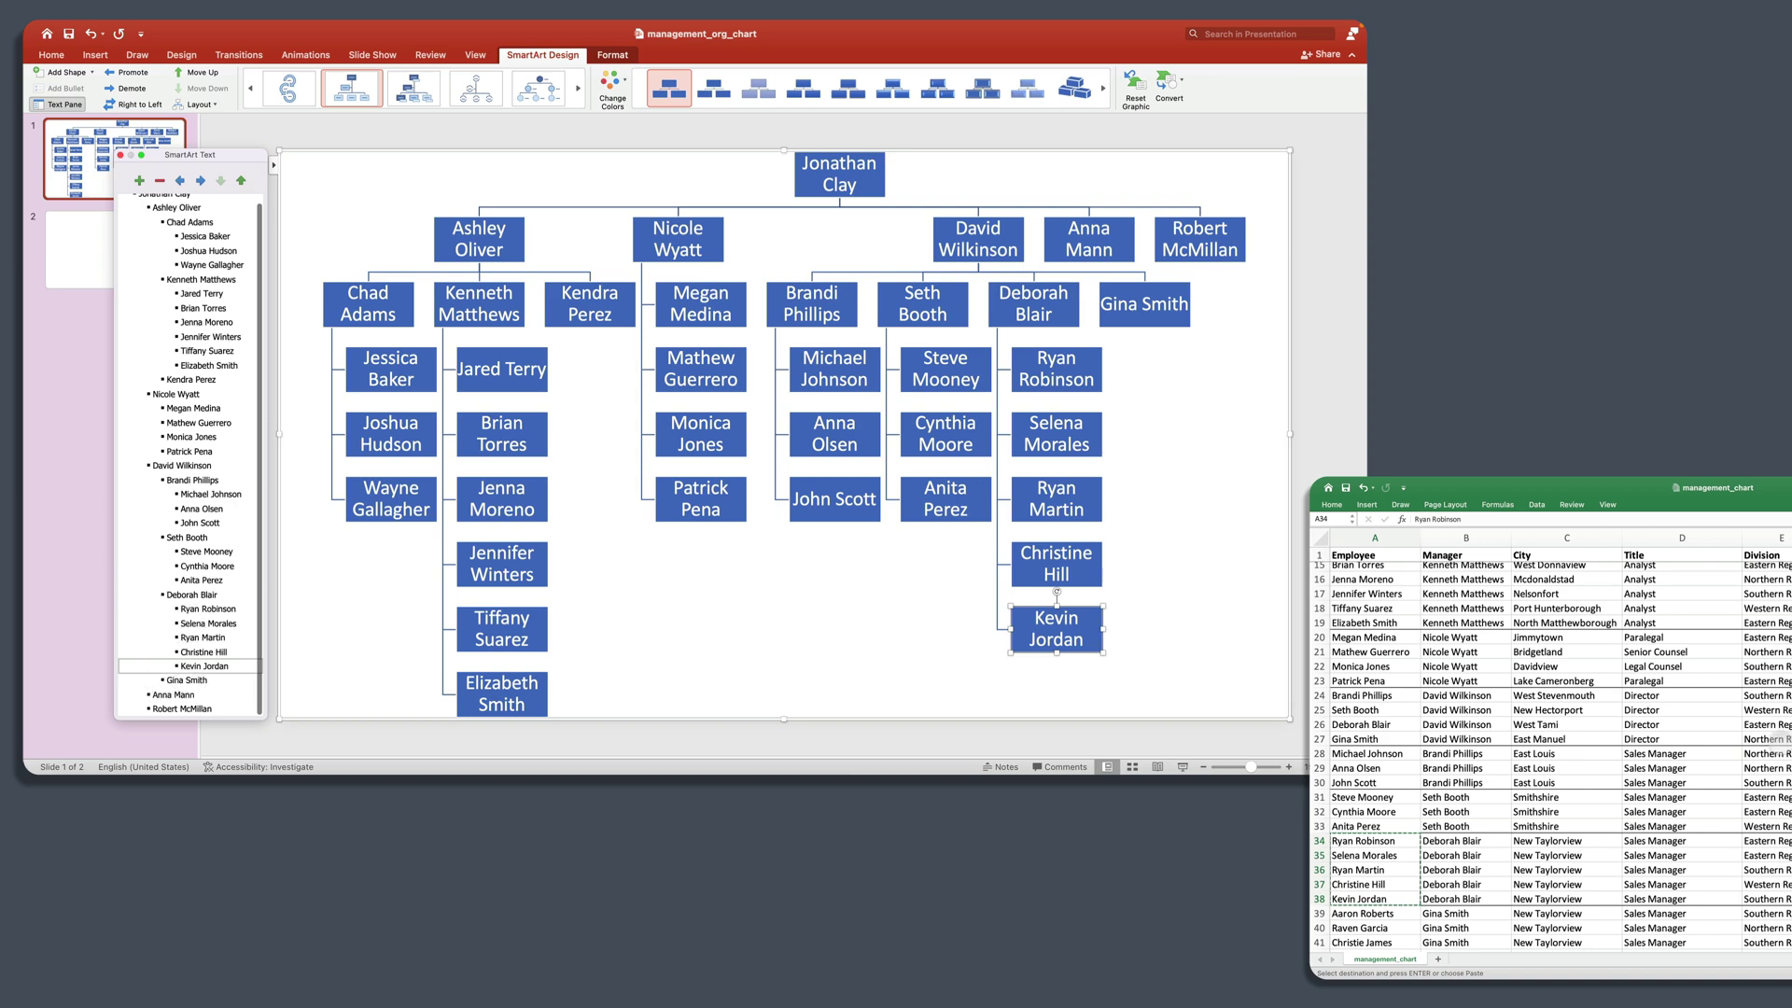
Step: Paste the four names from A39:A42 as indented reports under the fourth Director
{"action": "scroll", "coordinate": [1507, 840], "scroll_direction": "down", "scroll_amount": 5}
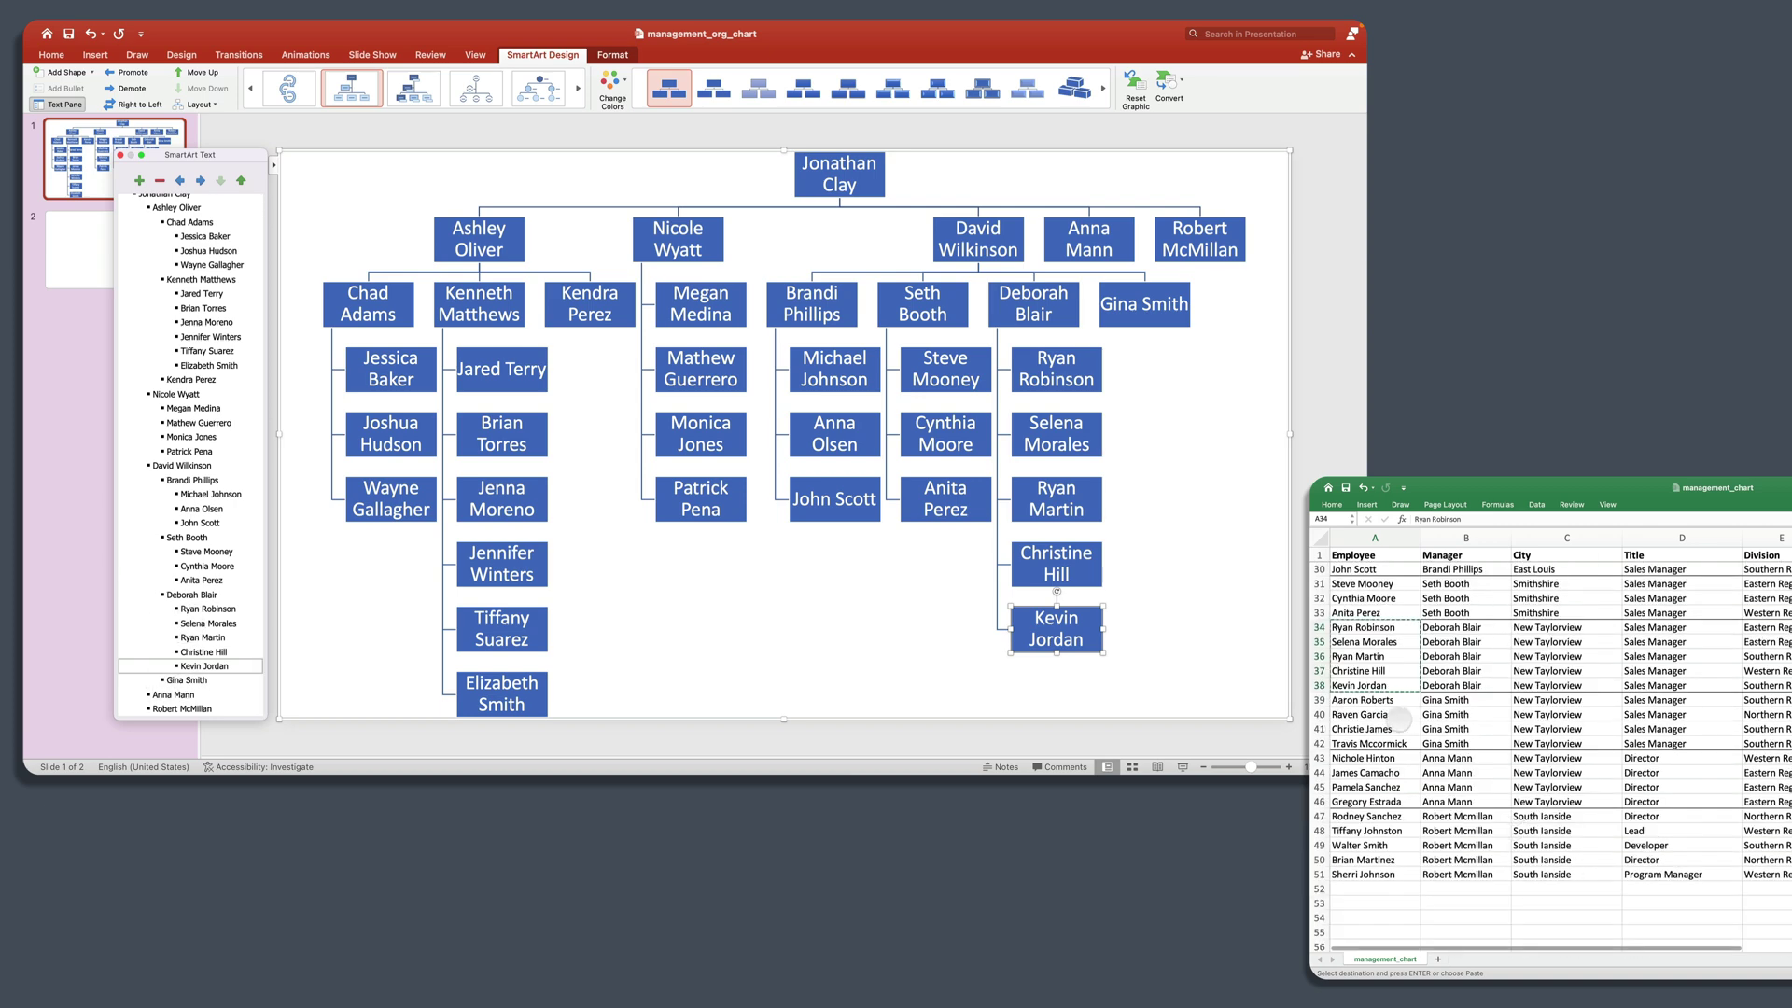
{"action": "left_click", "coordinate": [1388, 701]}
{"action": "left_click", "coordinate": [1391, 743], "text": "shift"}
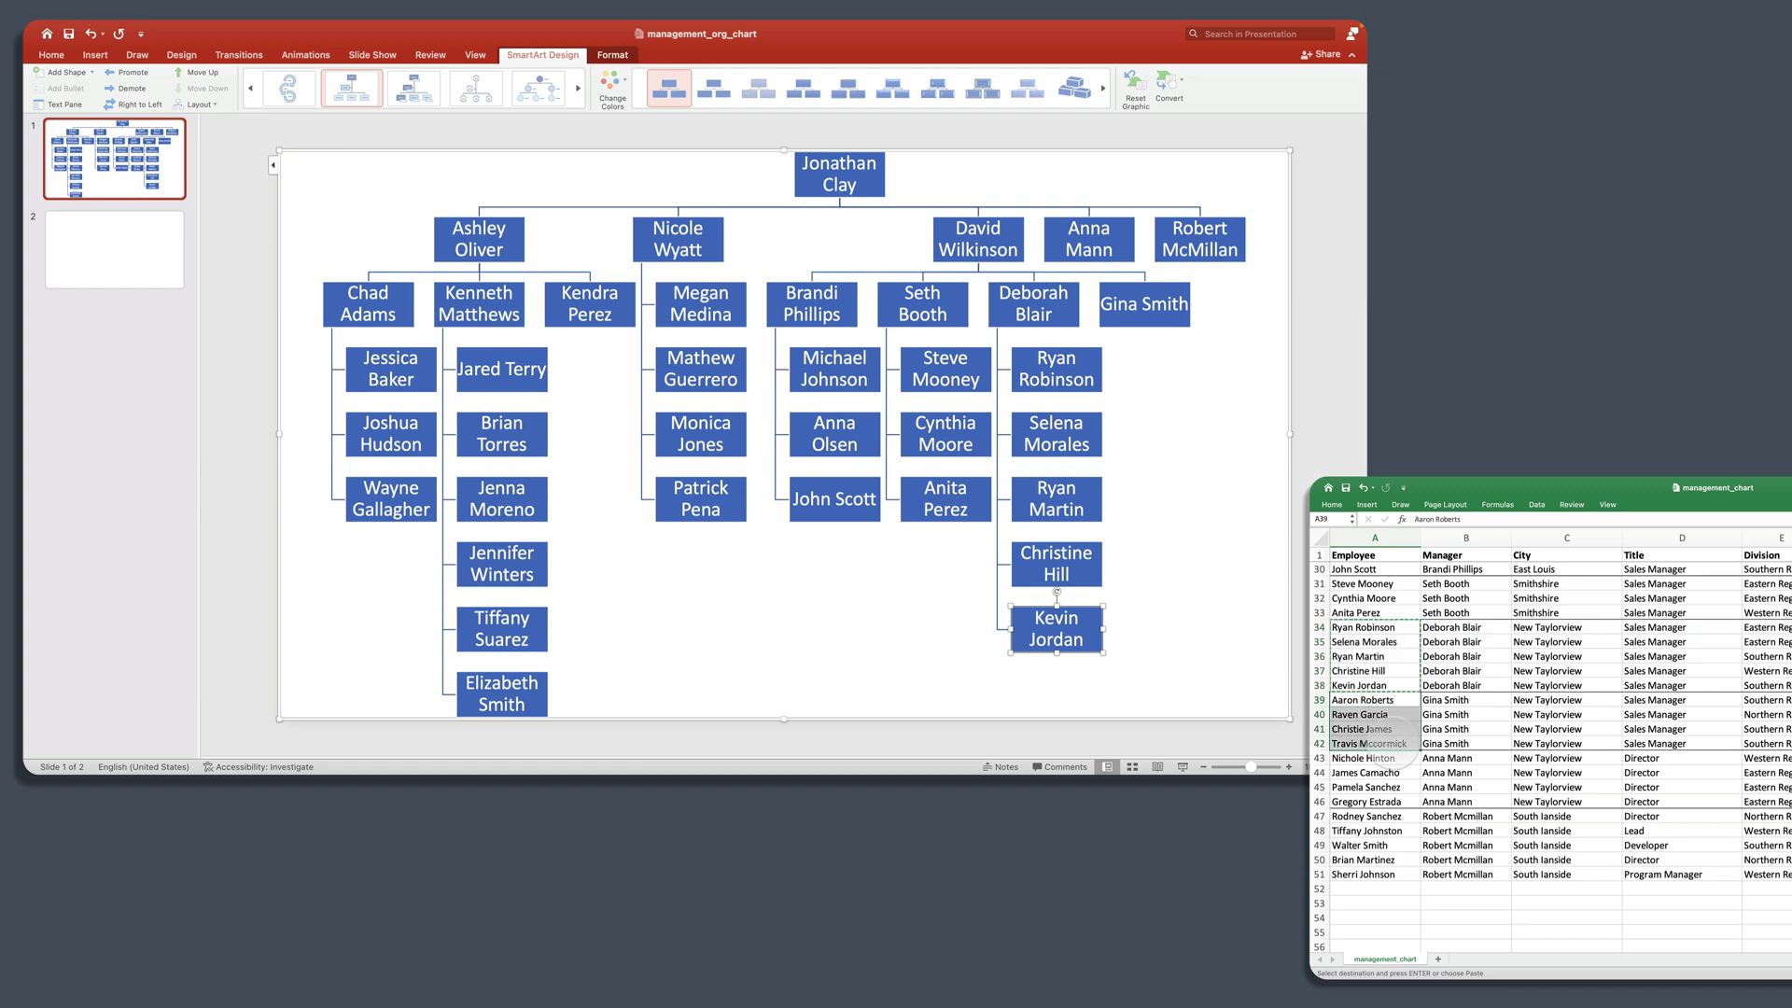
{"action": "key", "text": "super+c"}
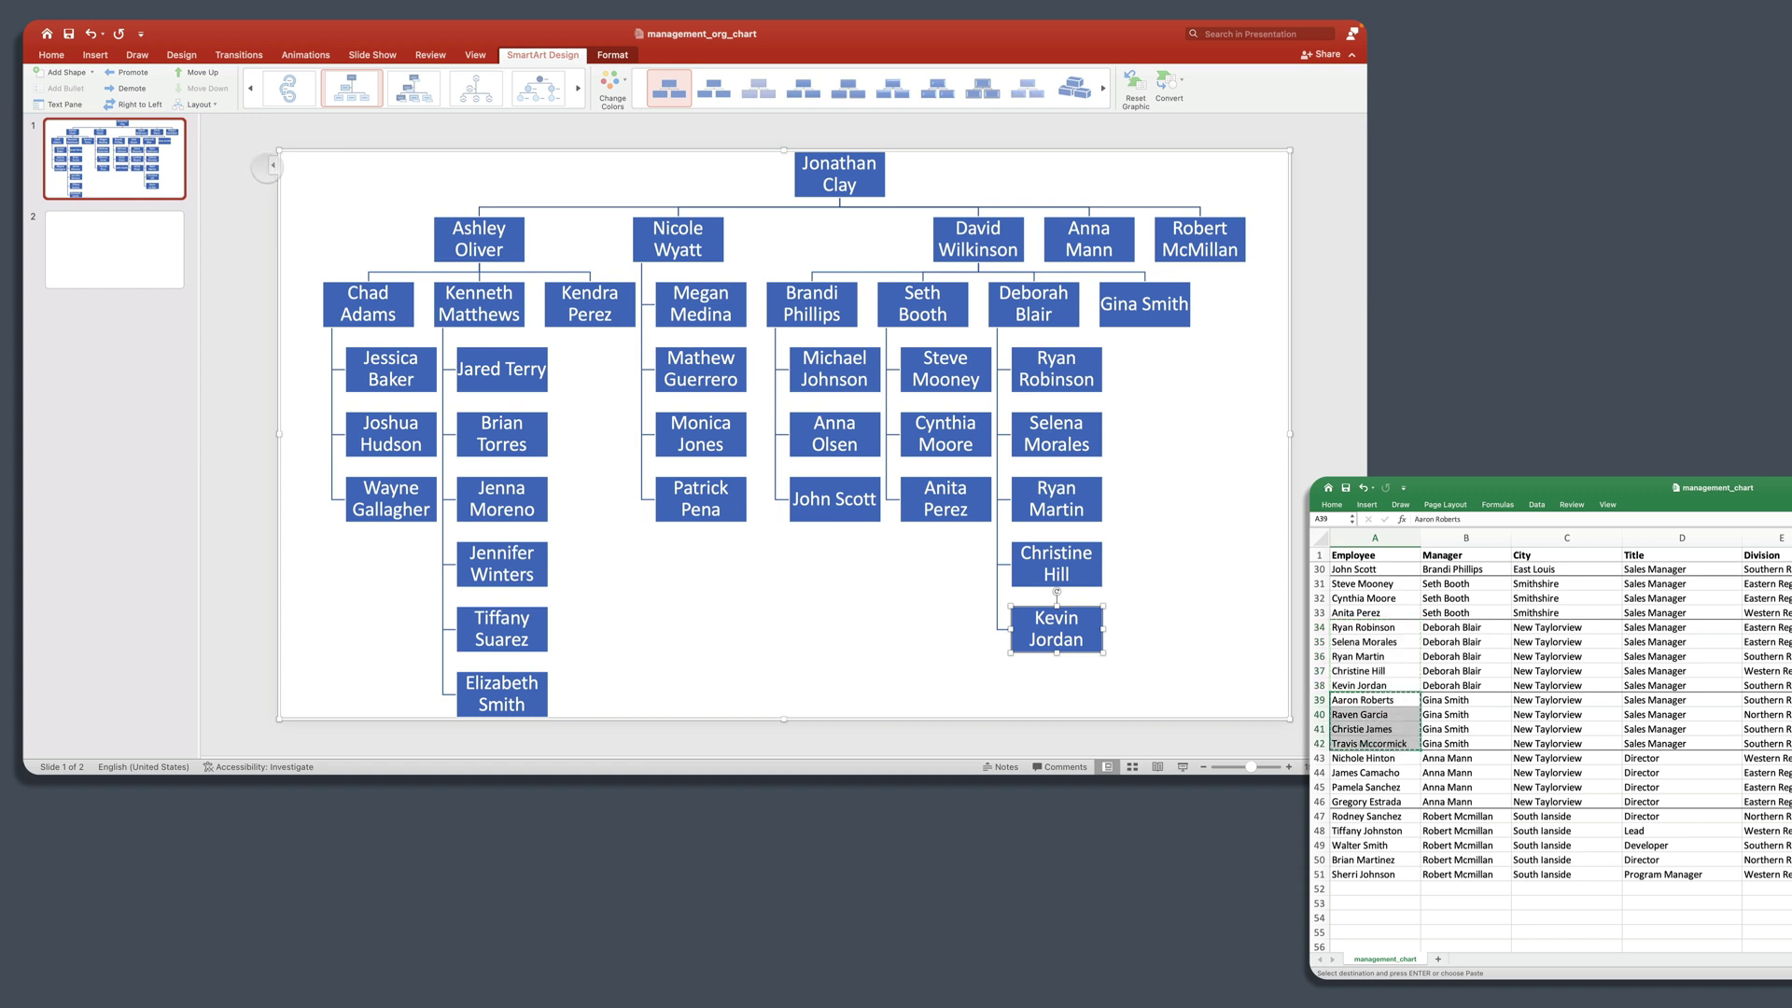
{"action": "left_click", "coordinate": [270, 166]}
{"action": "left_click", "coordinate": [271, 166]}
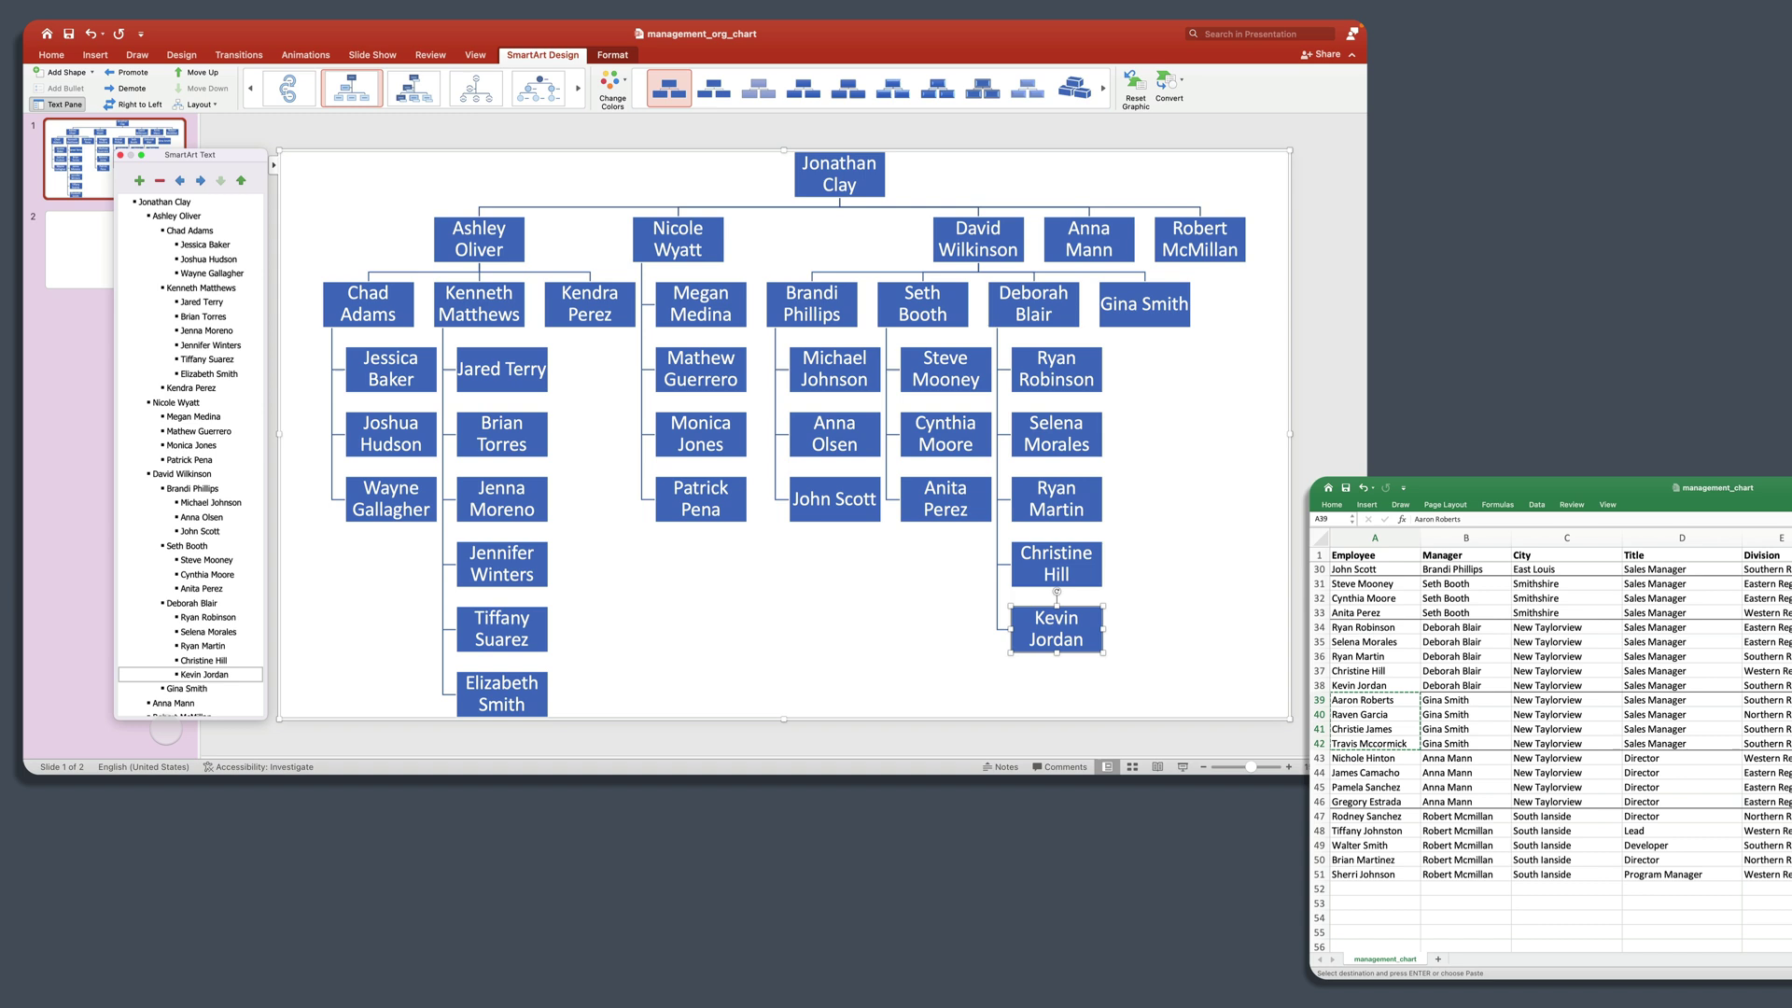
{"action": "left_click", "coordinate": [191, 688]}
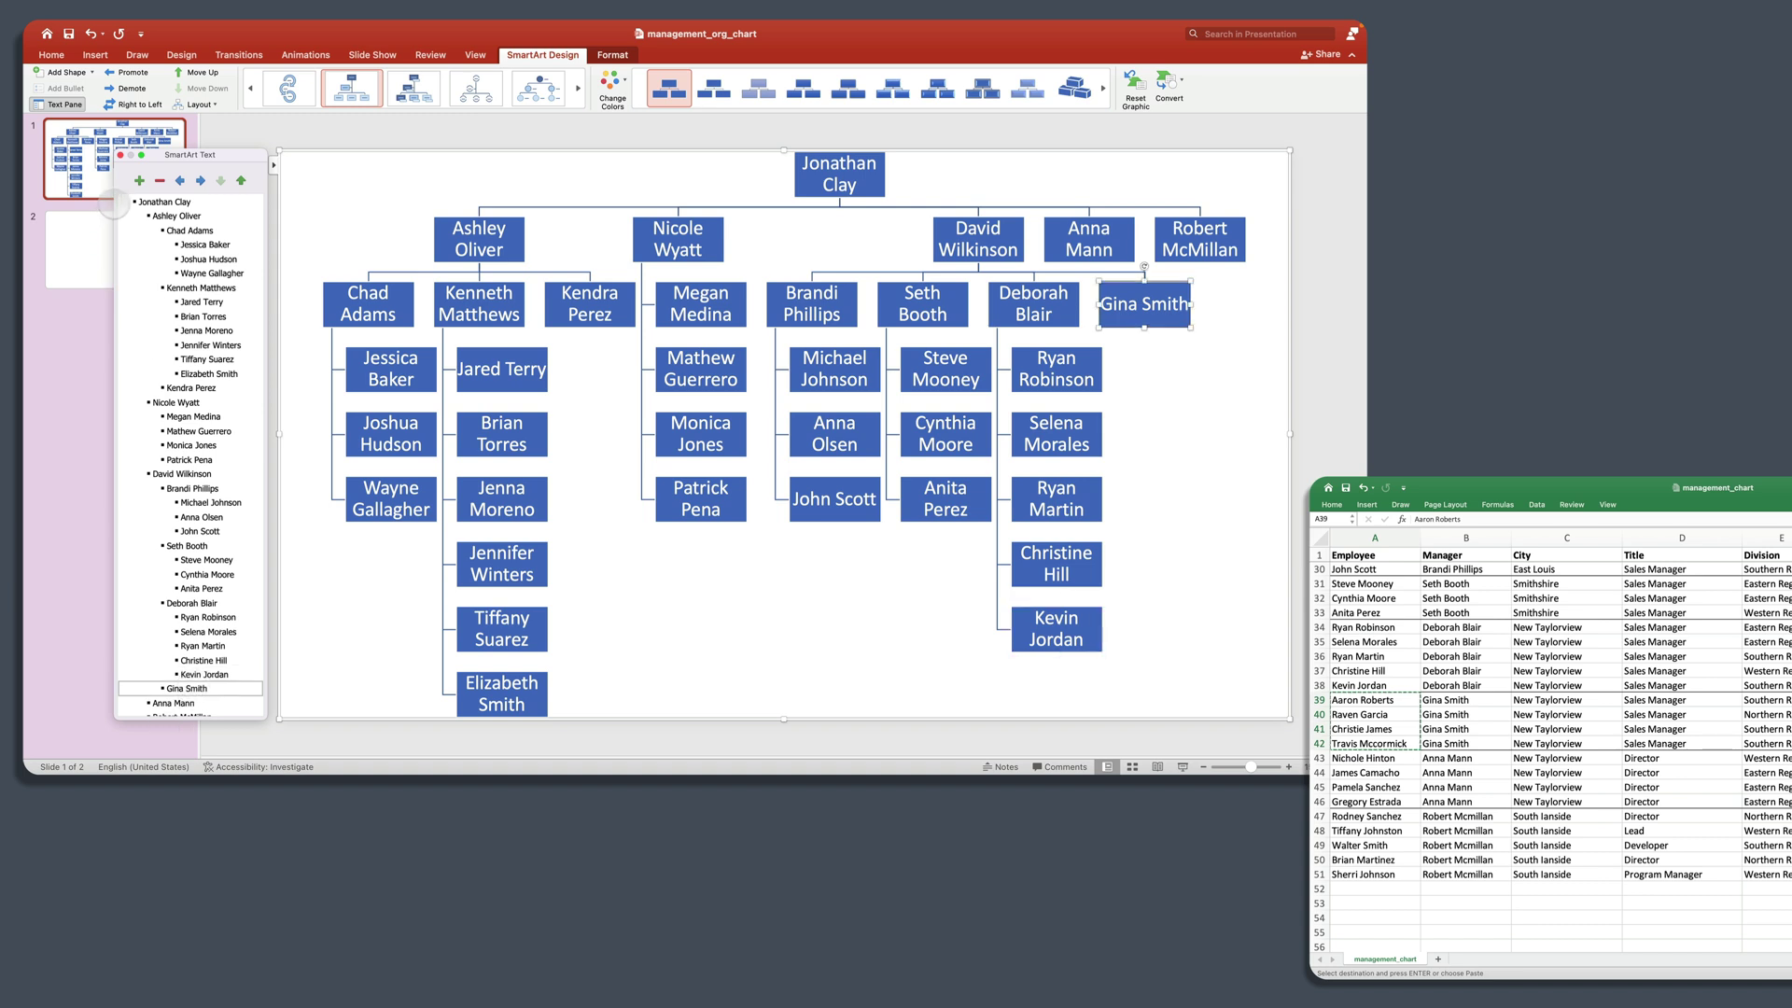
{"action": "key", "text": "Return"}
{"action": "key", "text": "Tab"}
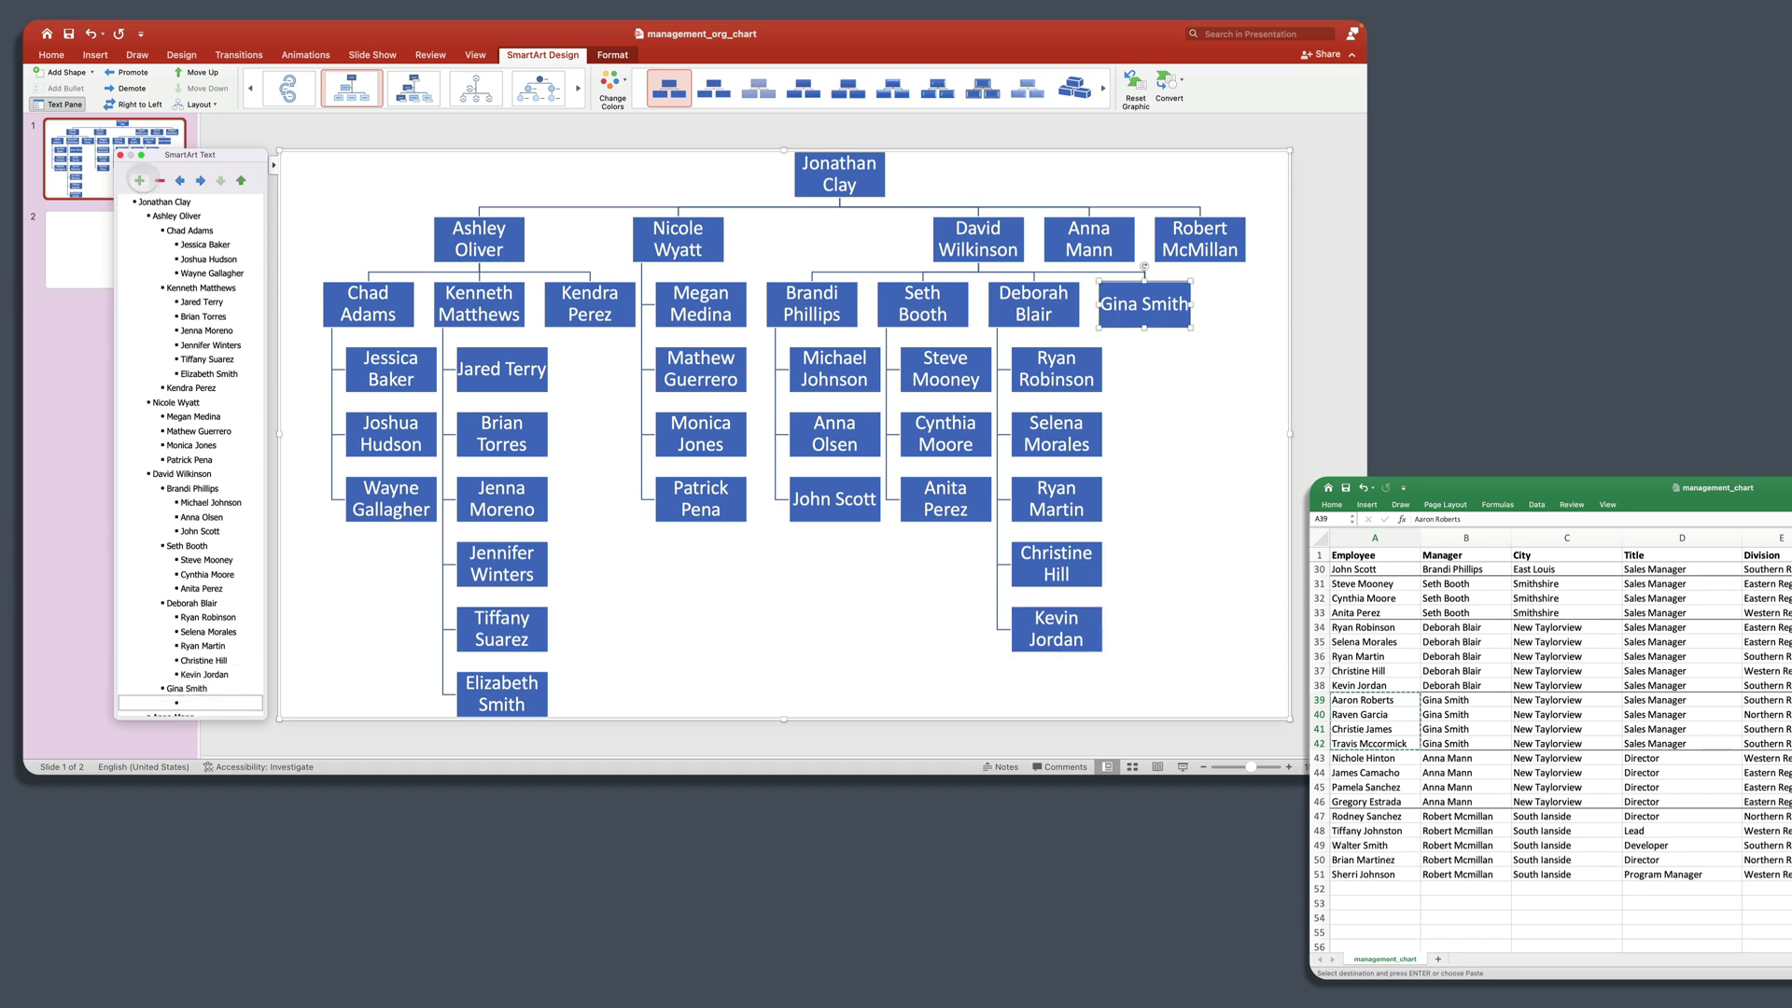
{"action": "scroll", "coordinate": [204, 436], "scroll_direction": "down", "scroll_amount": 2}
{"action": "key", "text": "super+v"}
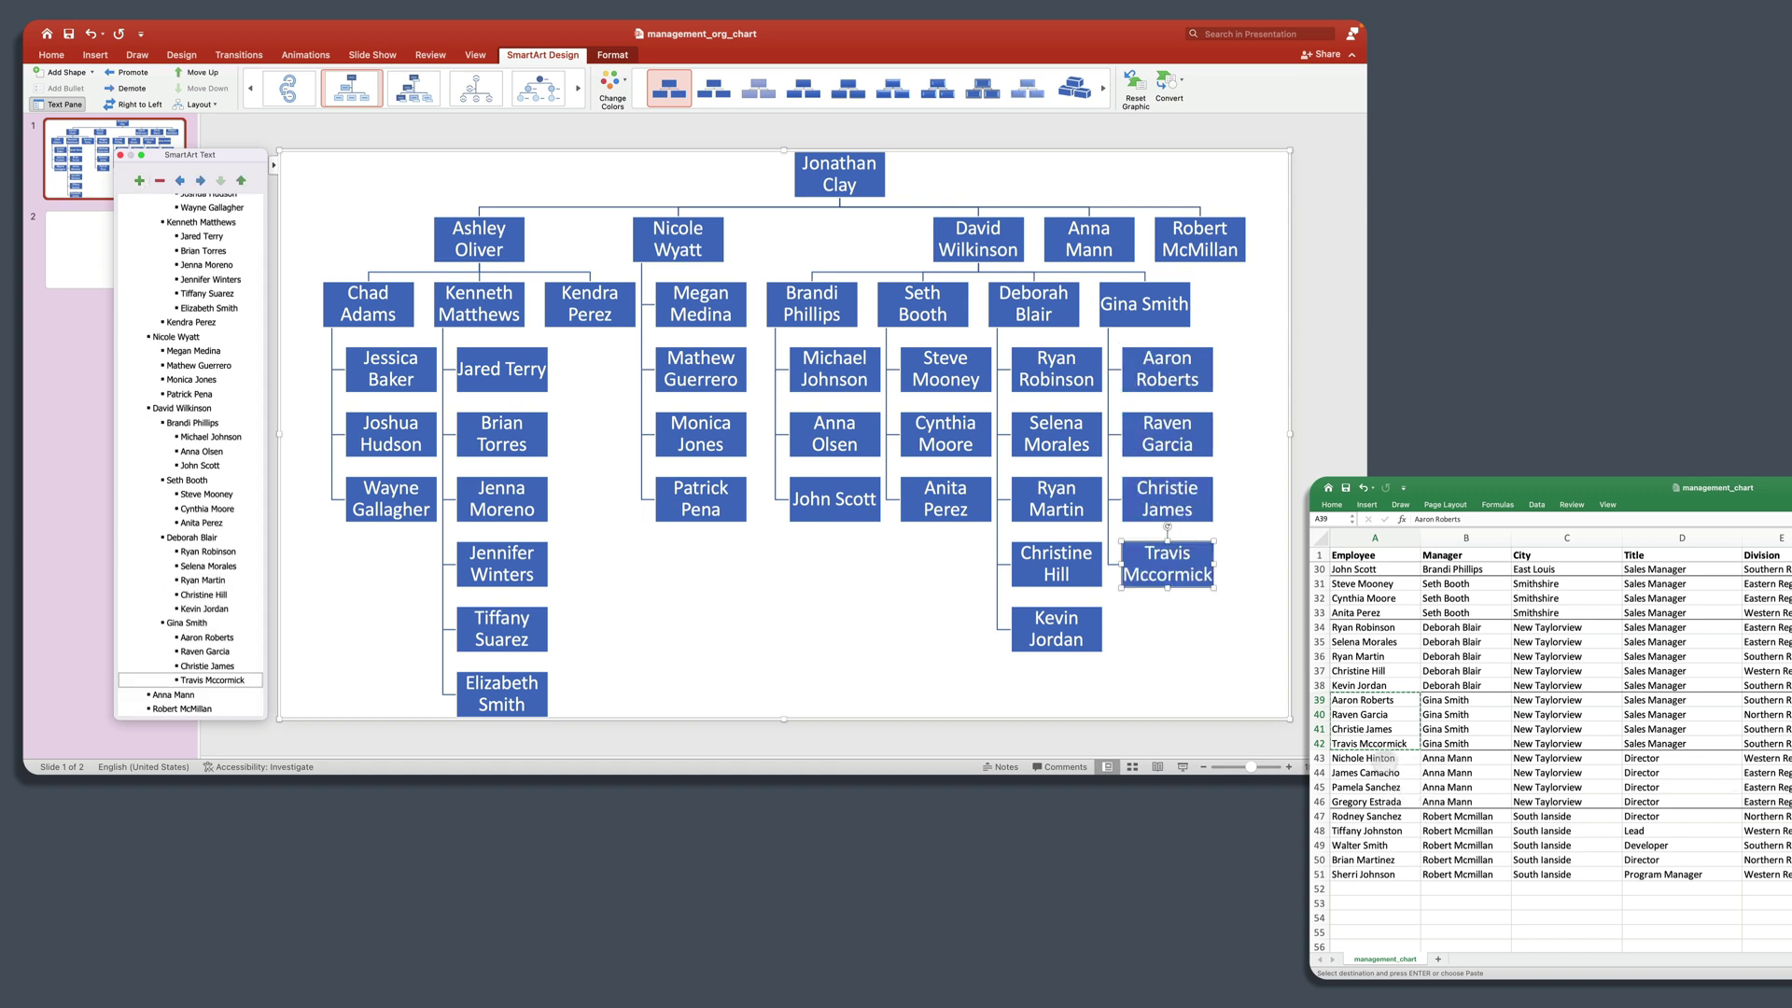
{"action": "left_click", "coordinate": [1382, 782]}
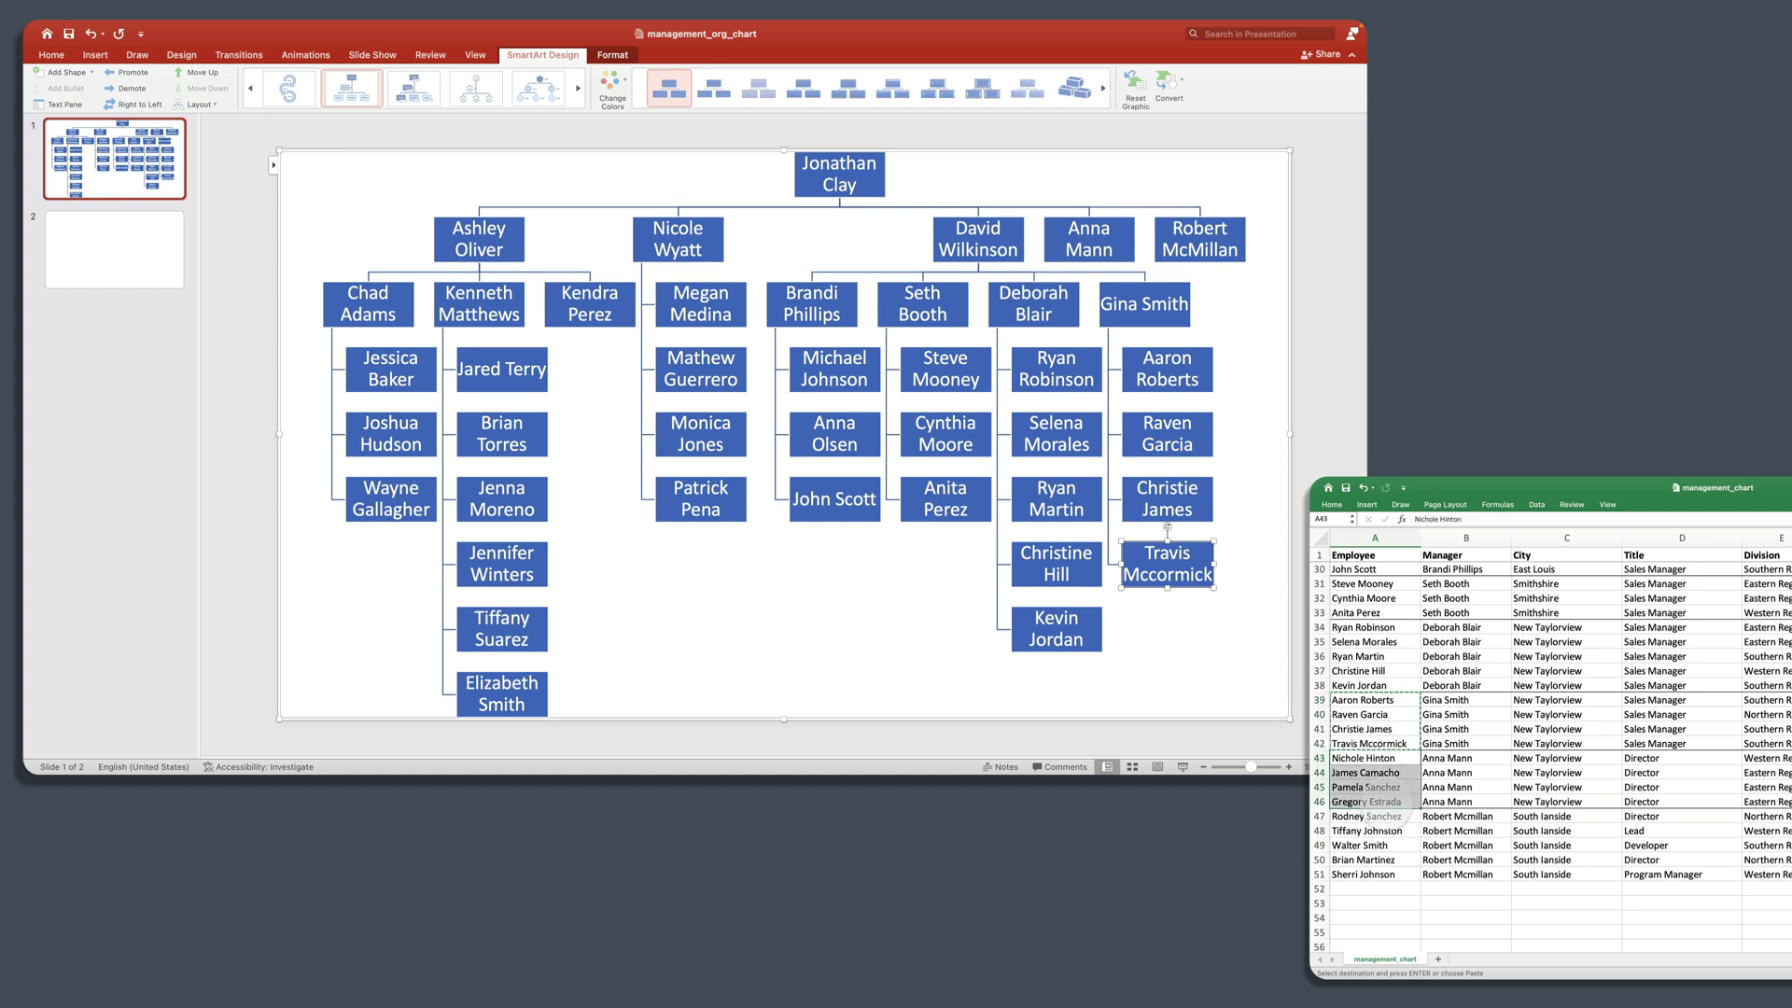
{"action": "key", "text": "super+c"}
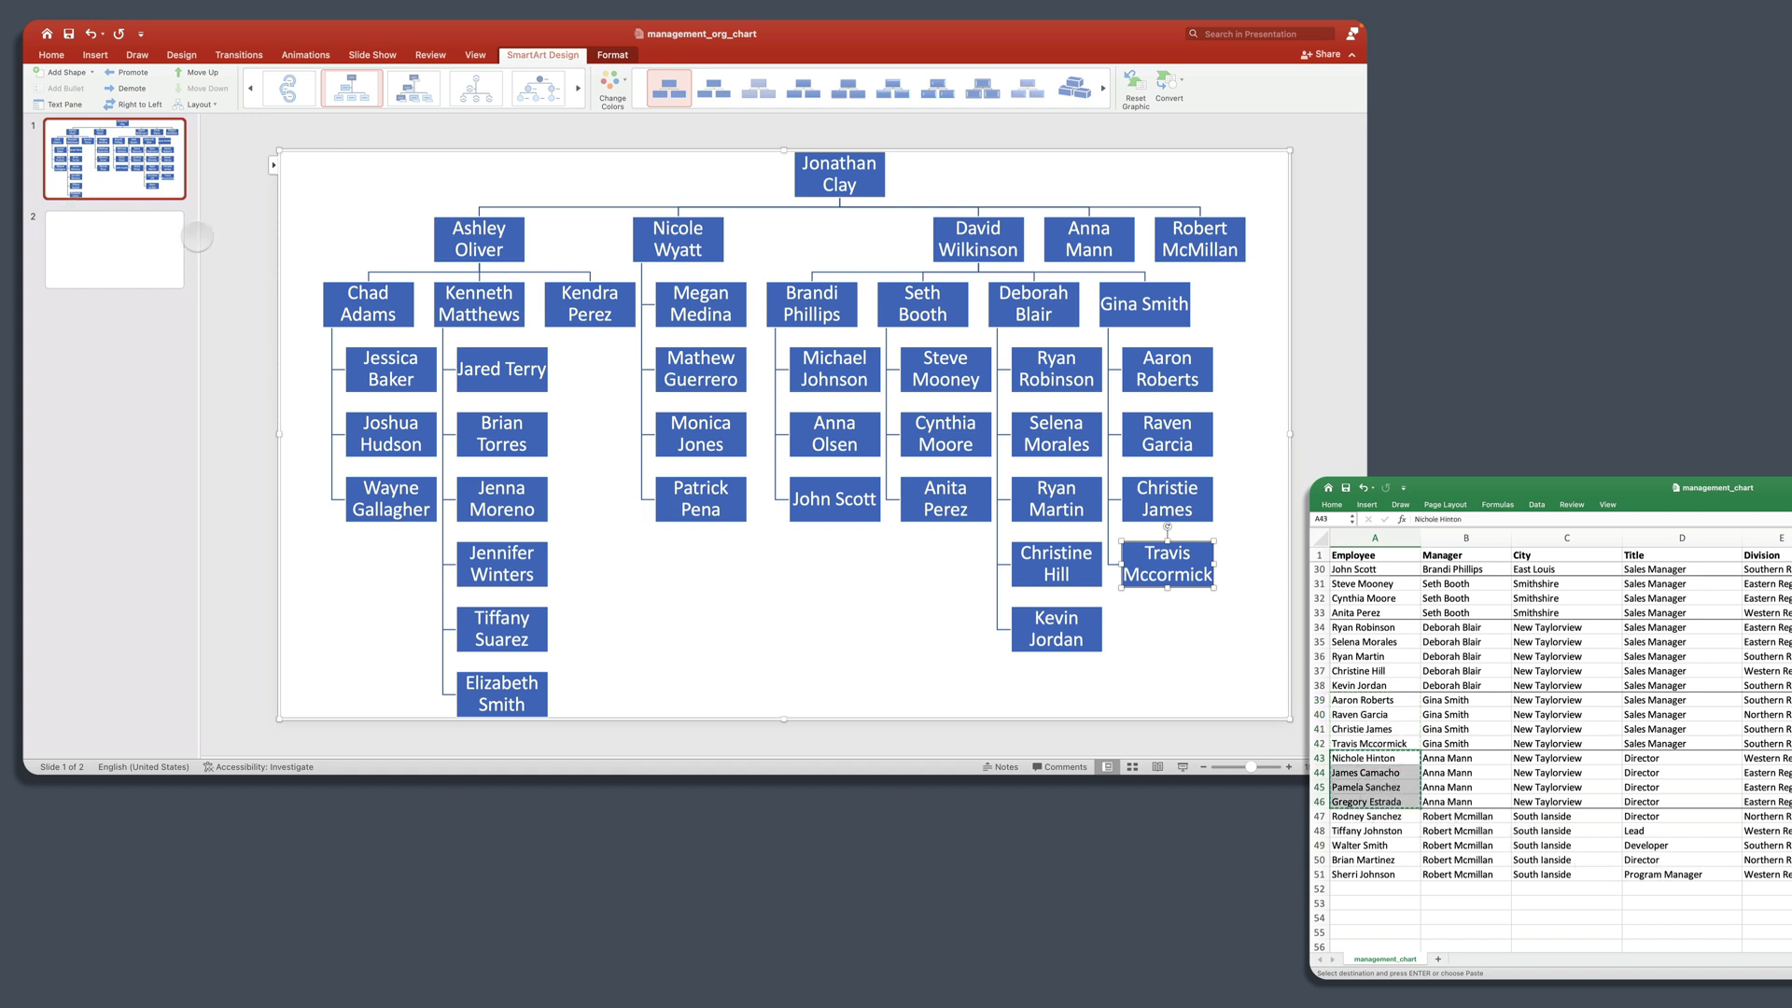
{"action": "left_click", "coordinate": [272, 166]}
{"action": "left_click", "coordinate": [271, 166]}
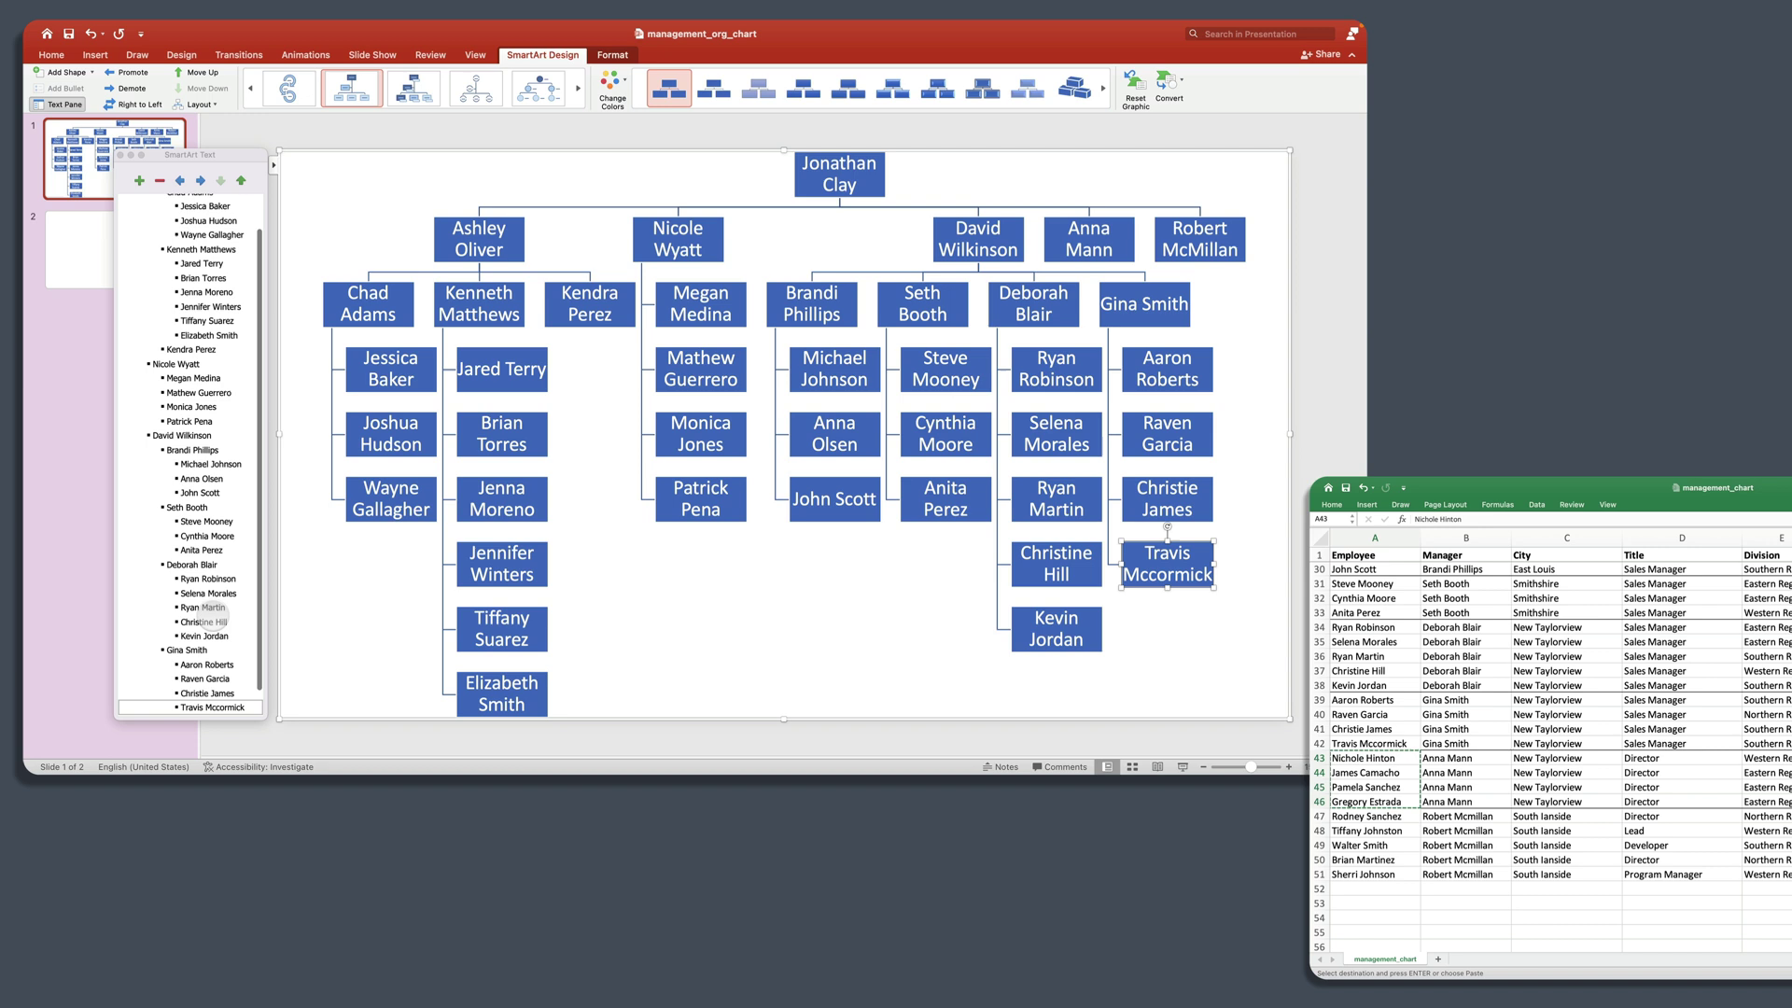
{"action": "scroll", "coordinate": [196, 550], "scroll_direction": "down", "scroll_amount": 1}
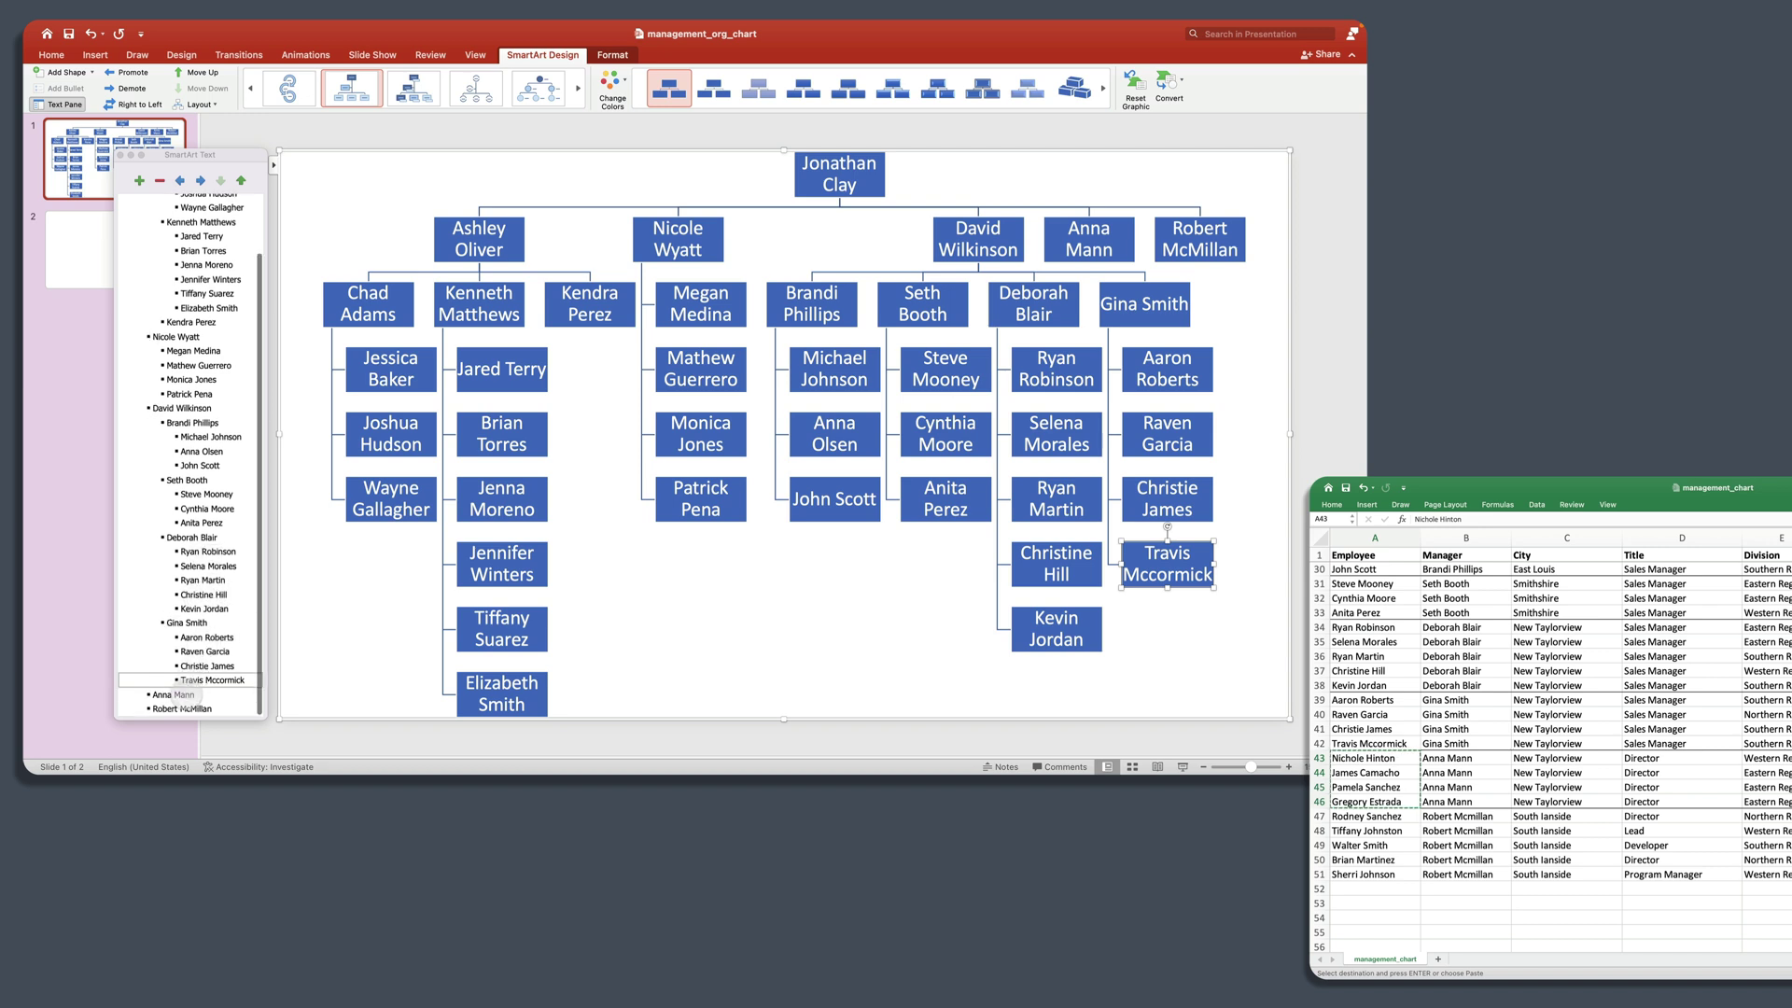
{"action": "left_click", "coordinate": [186, 696]}
{"action": "left_click", "coordinate": [139, 180]}
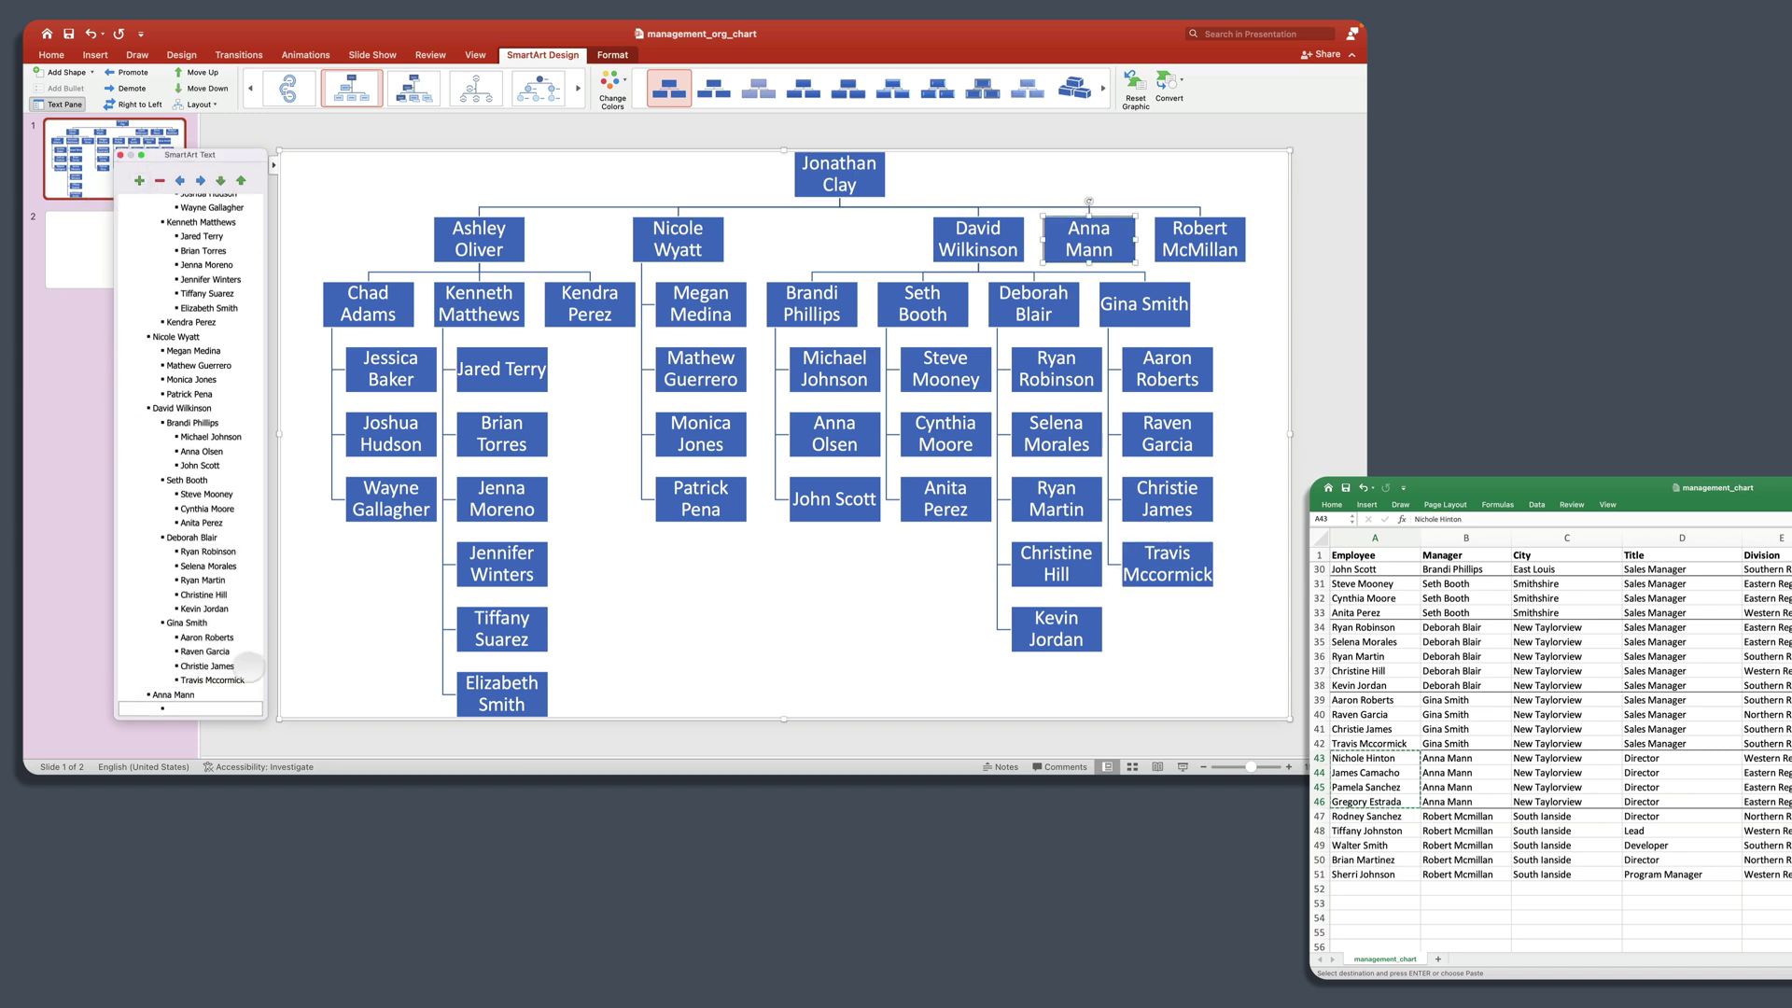
{"action": "key", "text": "cmd+v"}
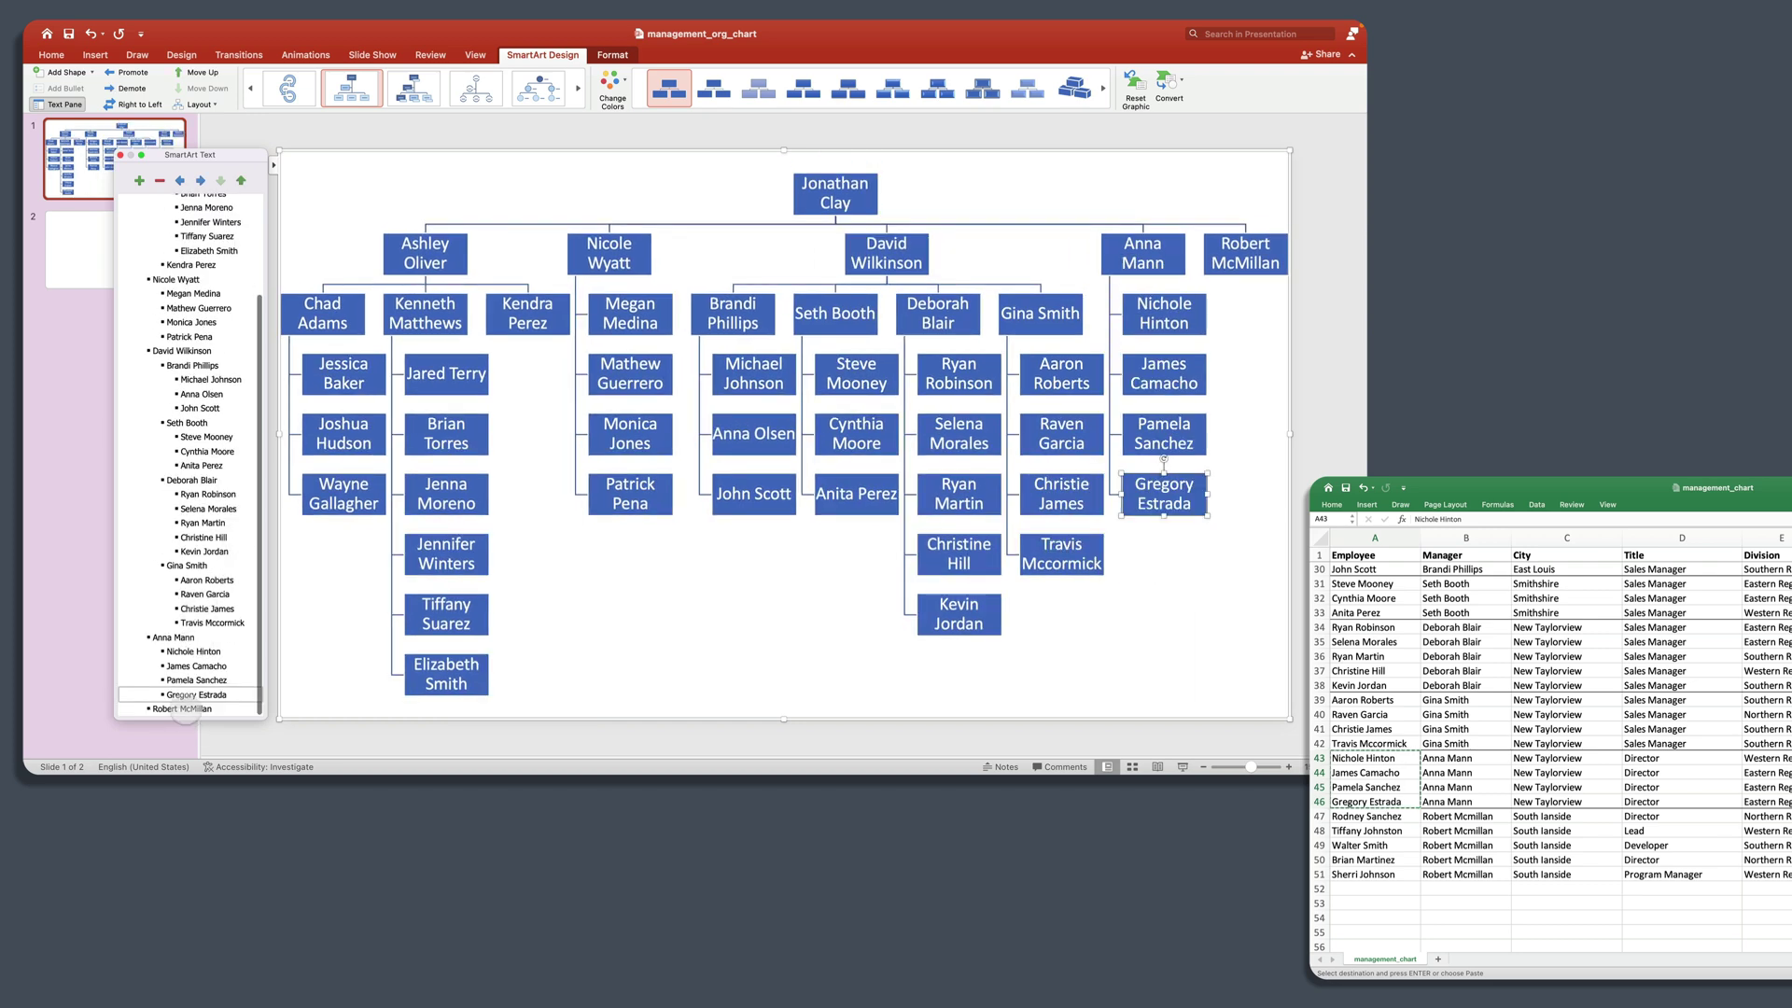
{"action": "left_click", "coordinate": [186, 710]}
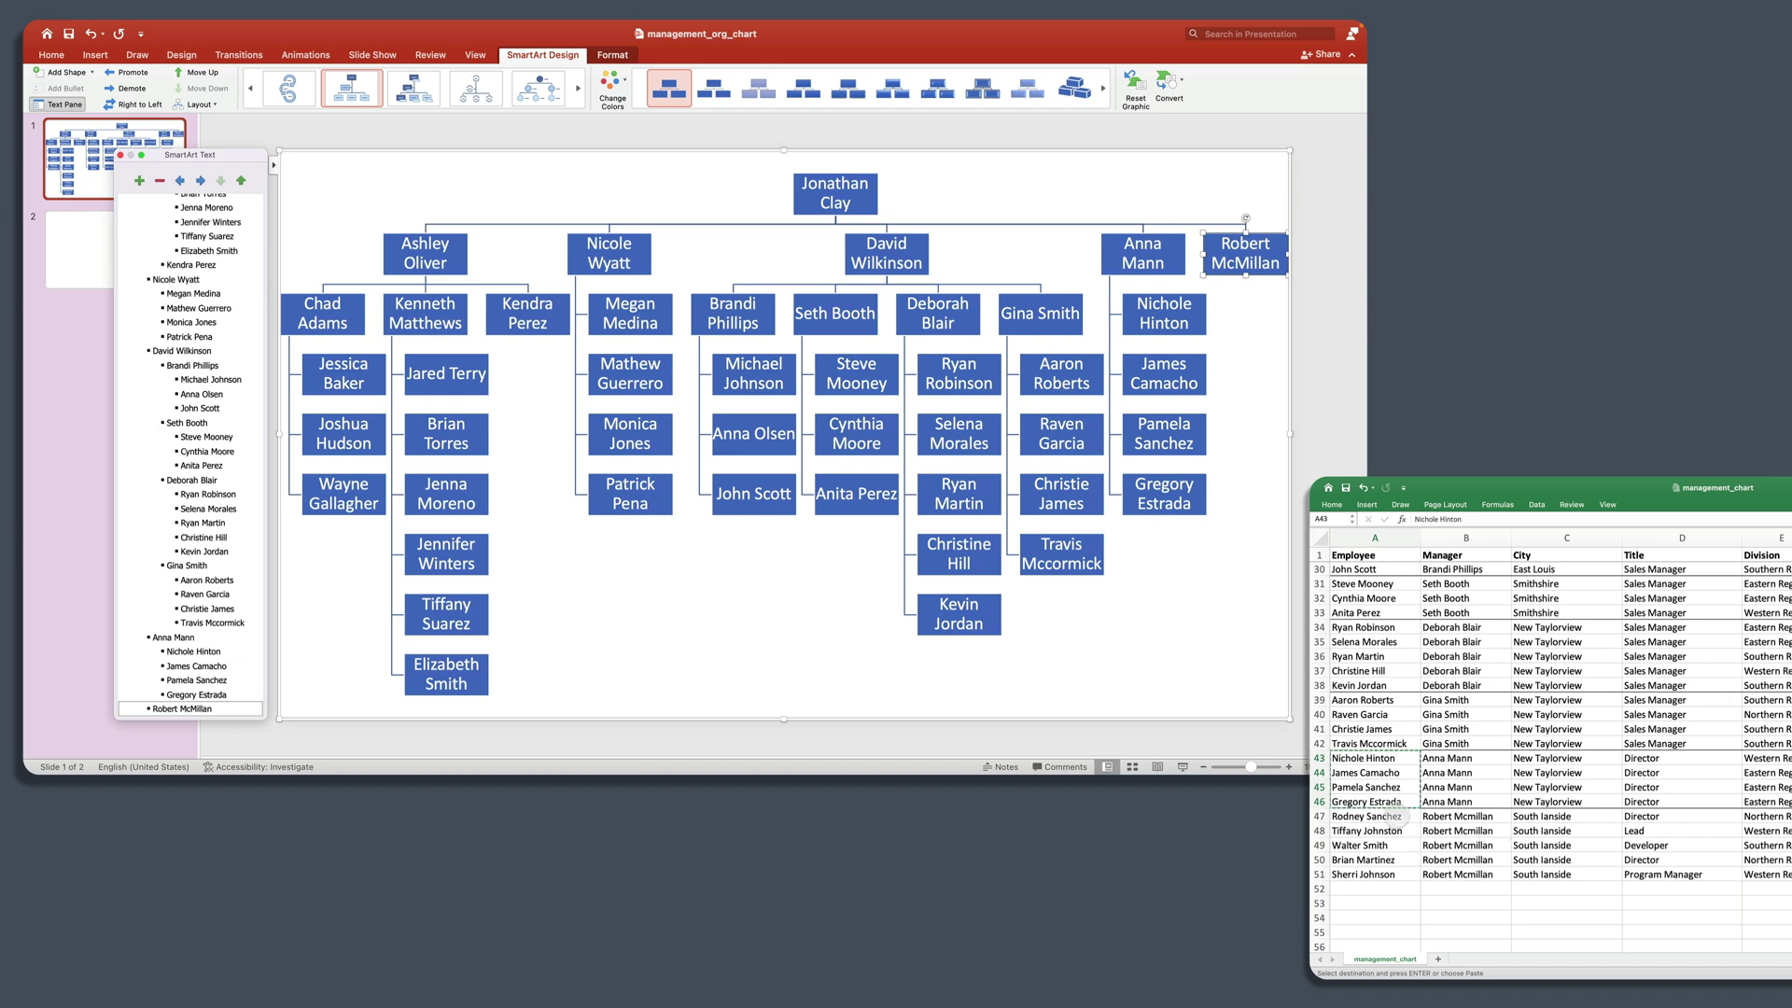
{"action": "left_click", "coordinate": [1391, 817]}
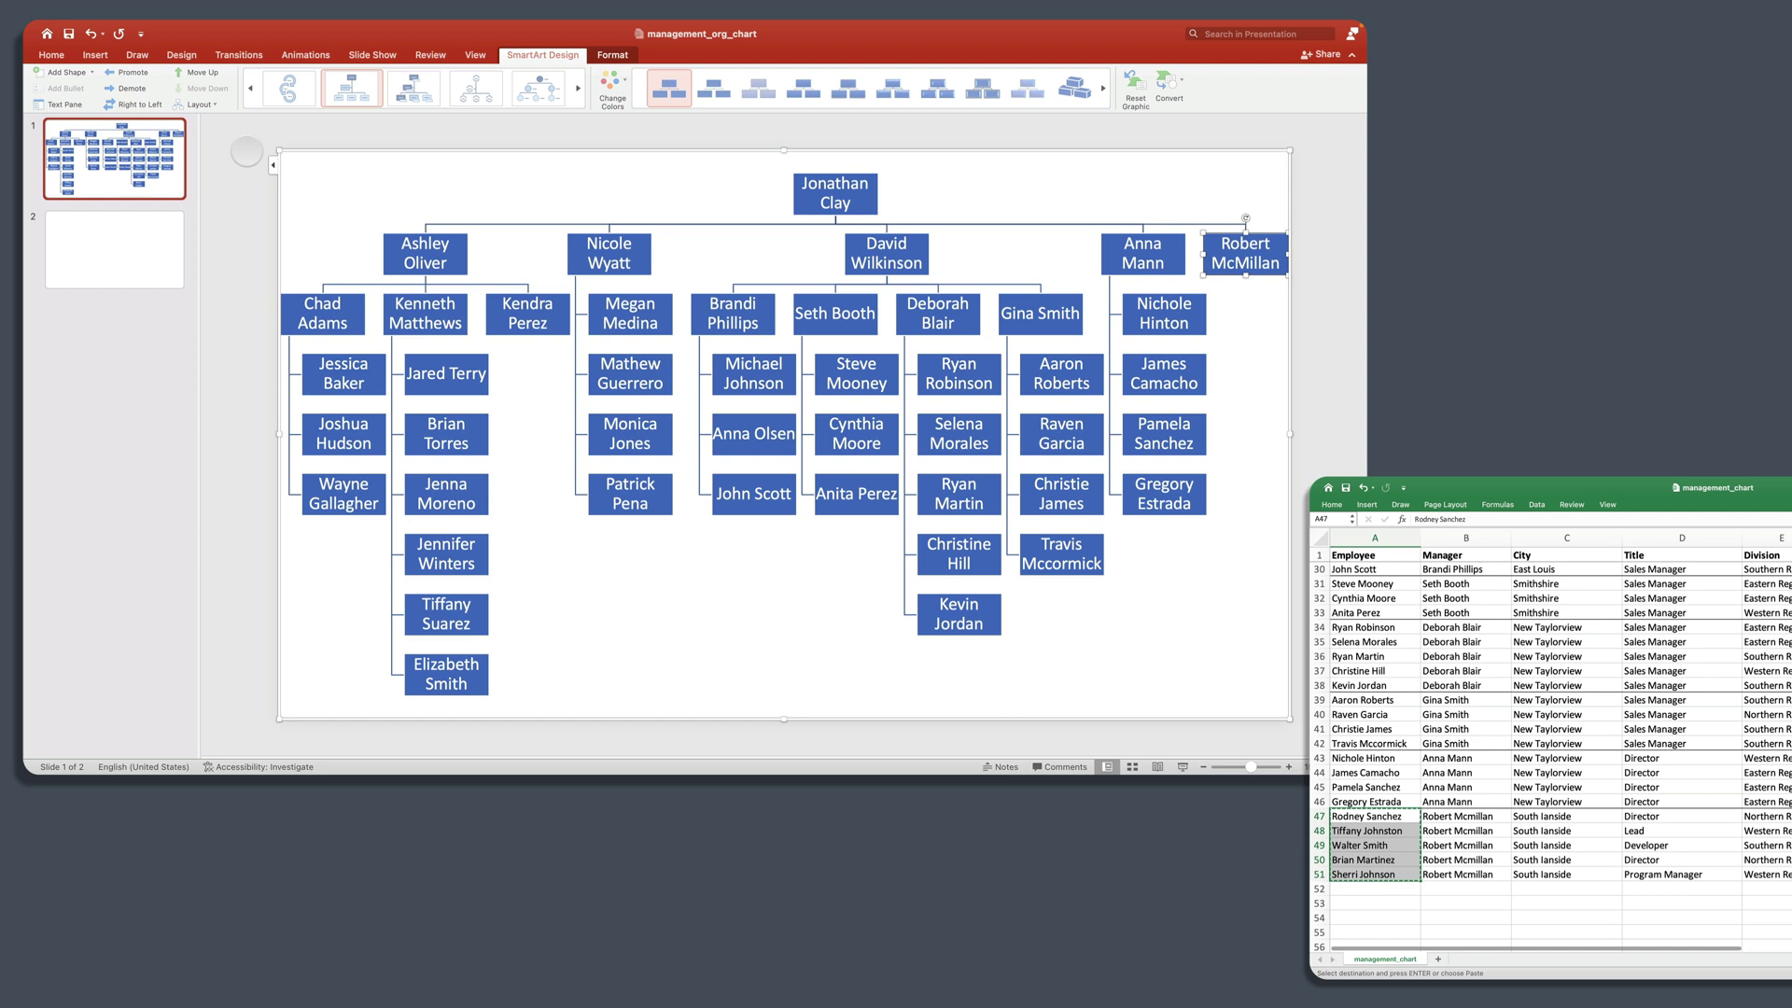
{"action": "left_click", "coordinate": [271, 164]}
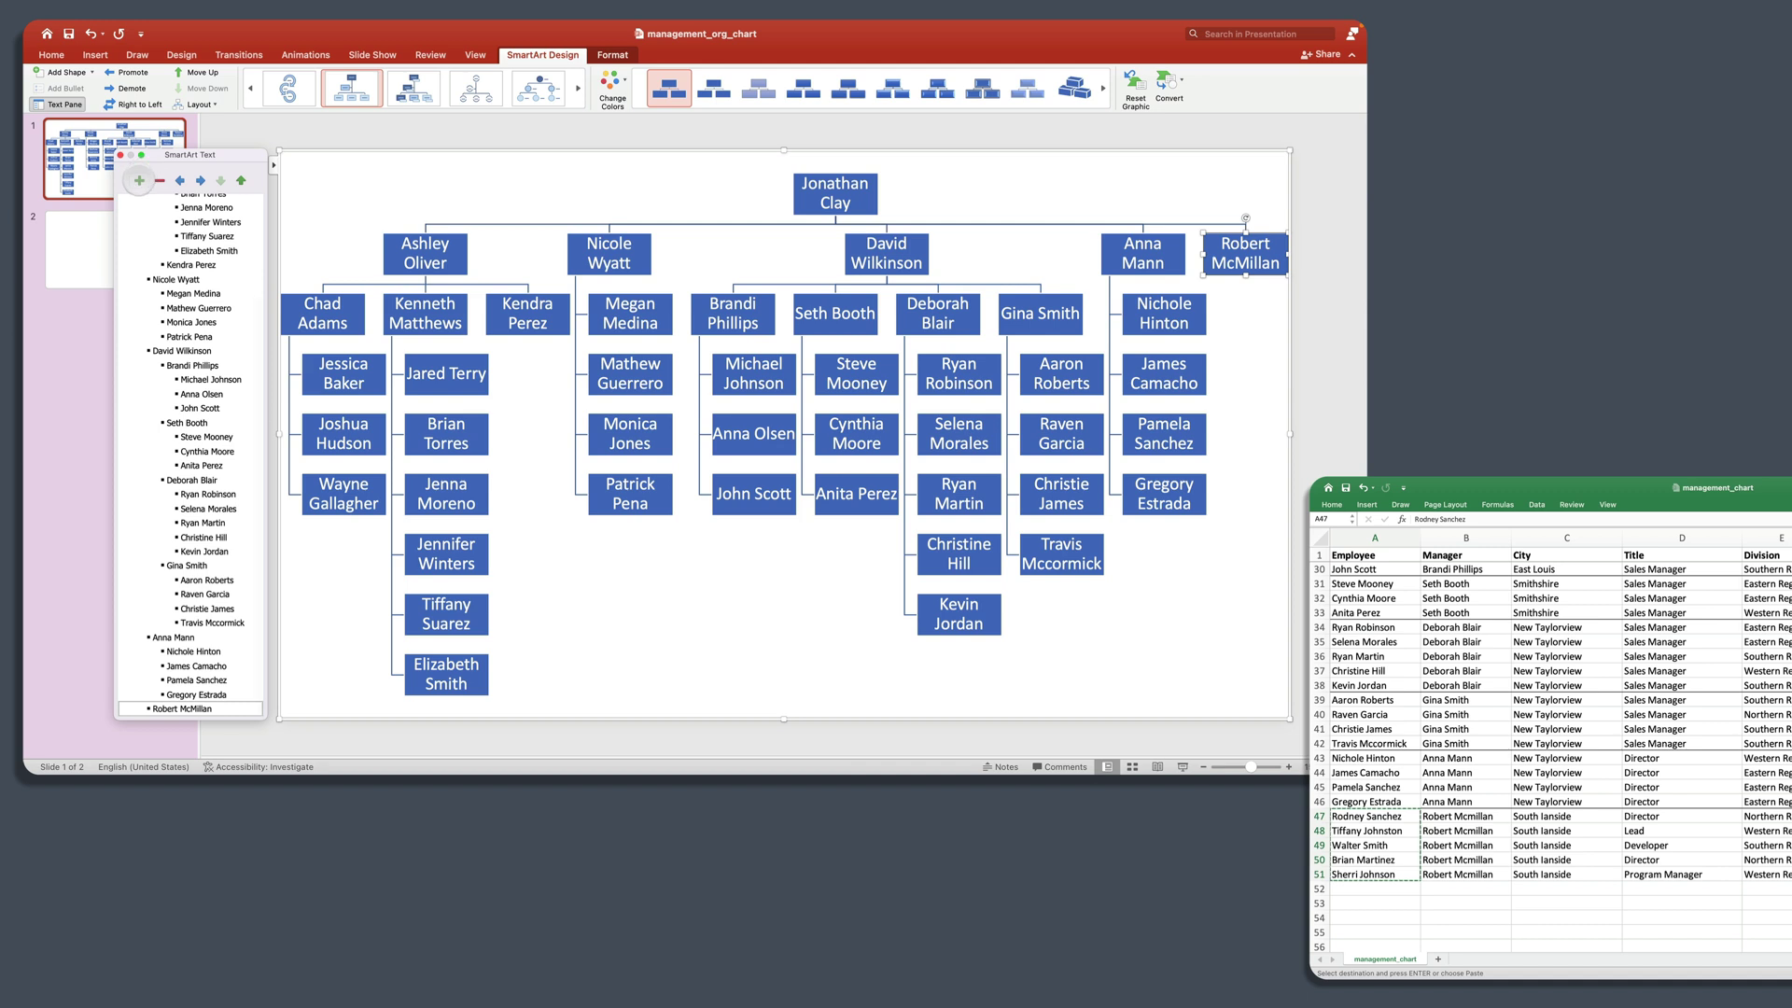
{"action": "left_click", "coordinate": [139, 180]}
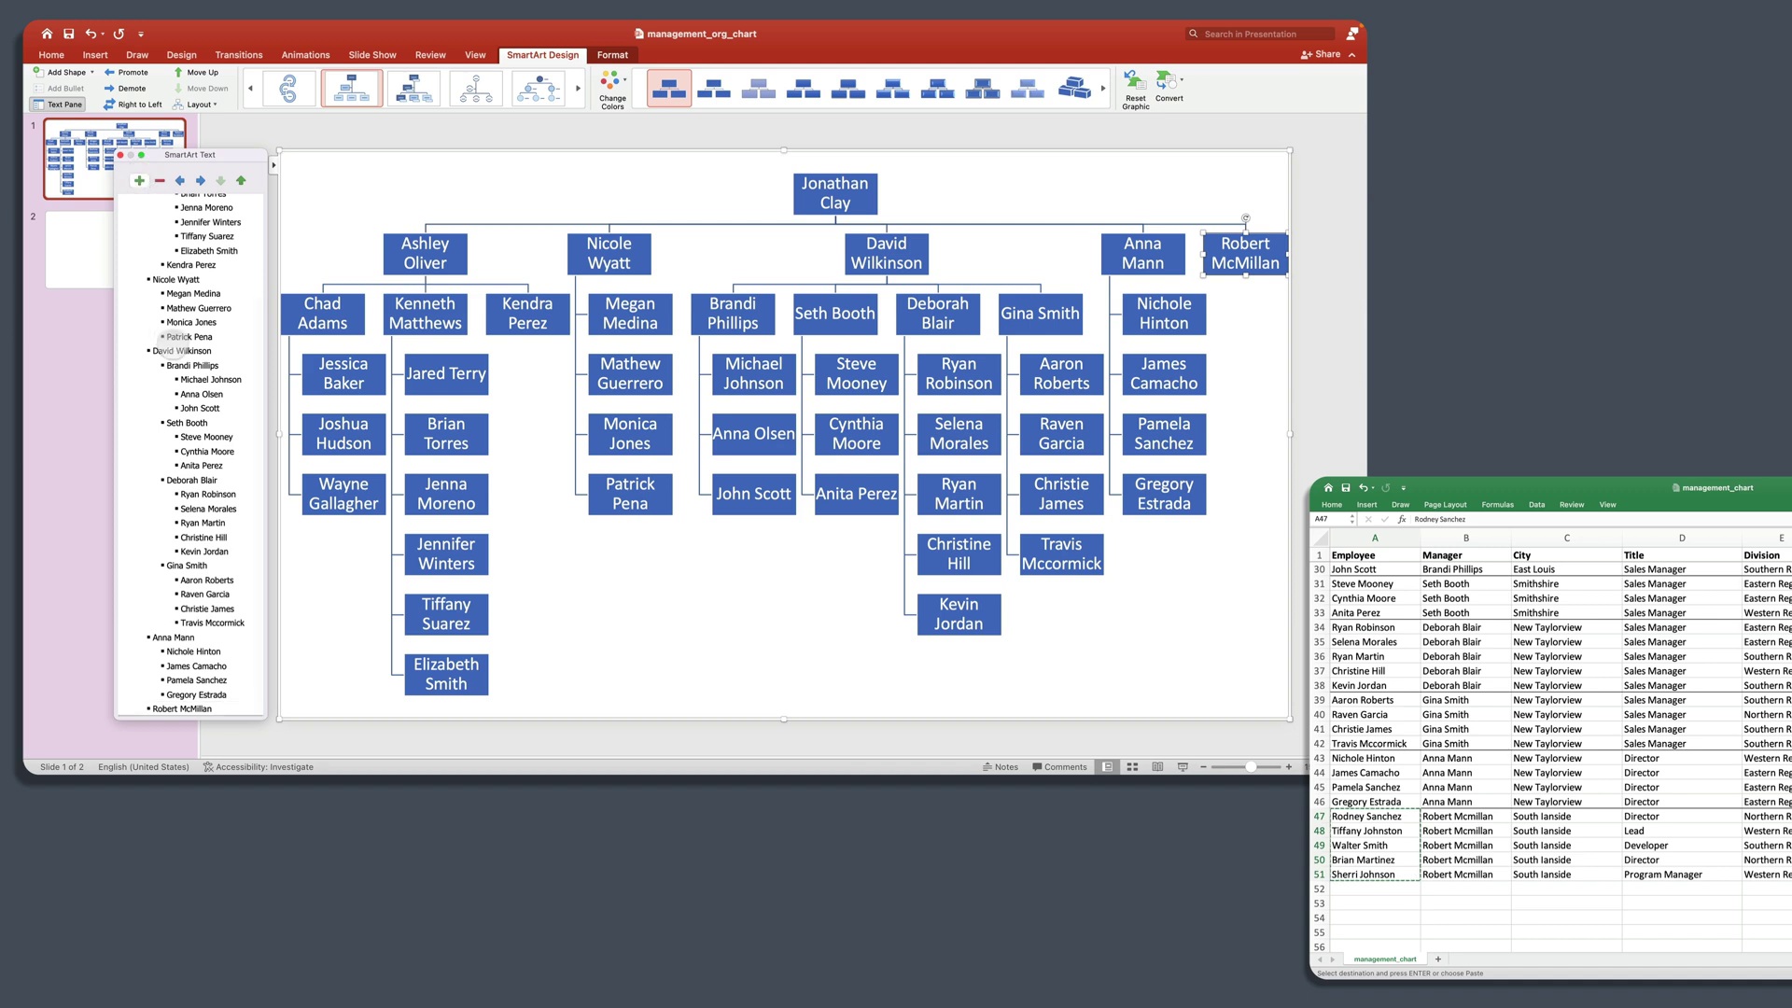
{"action": "scroll", "coordinate": [221, 486], "scroll_direction": "down", "scroll_amount": 2}
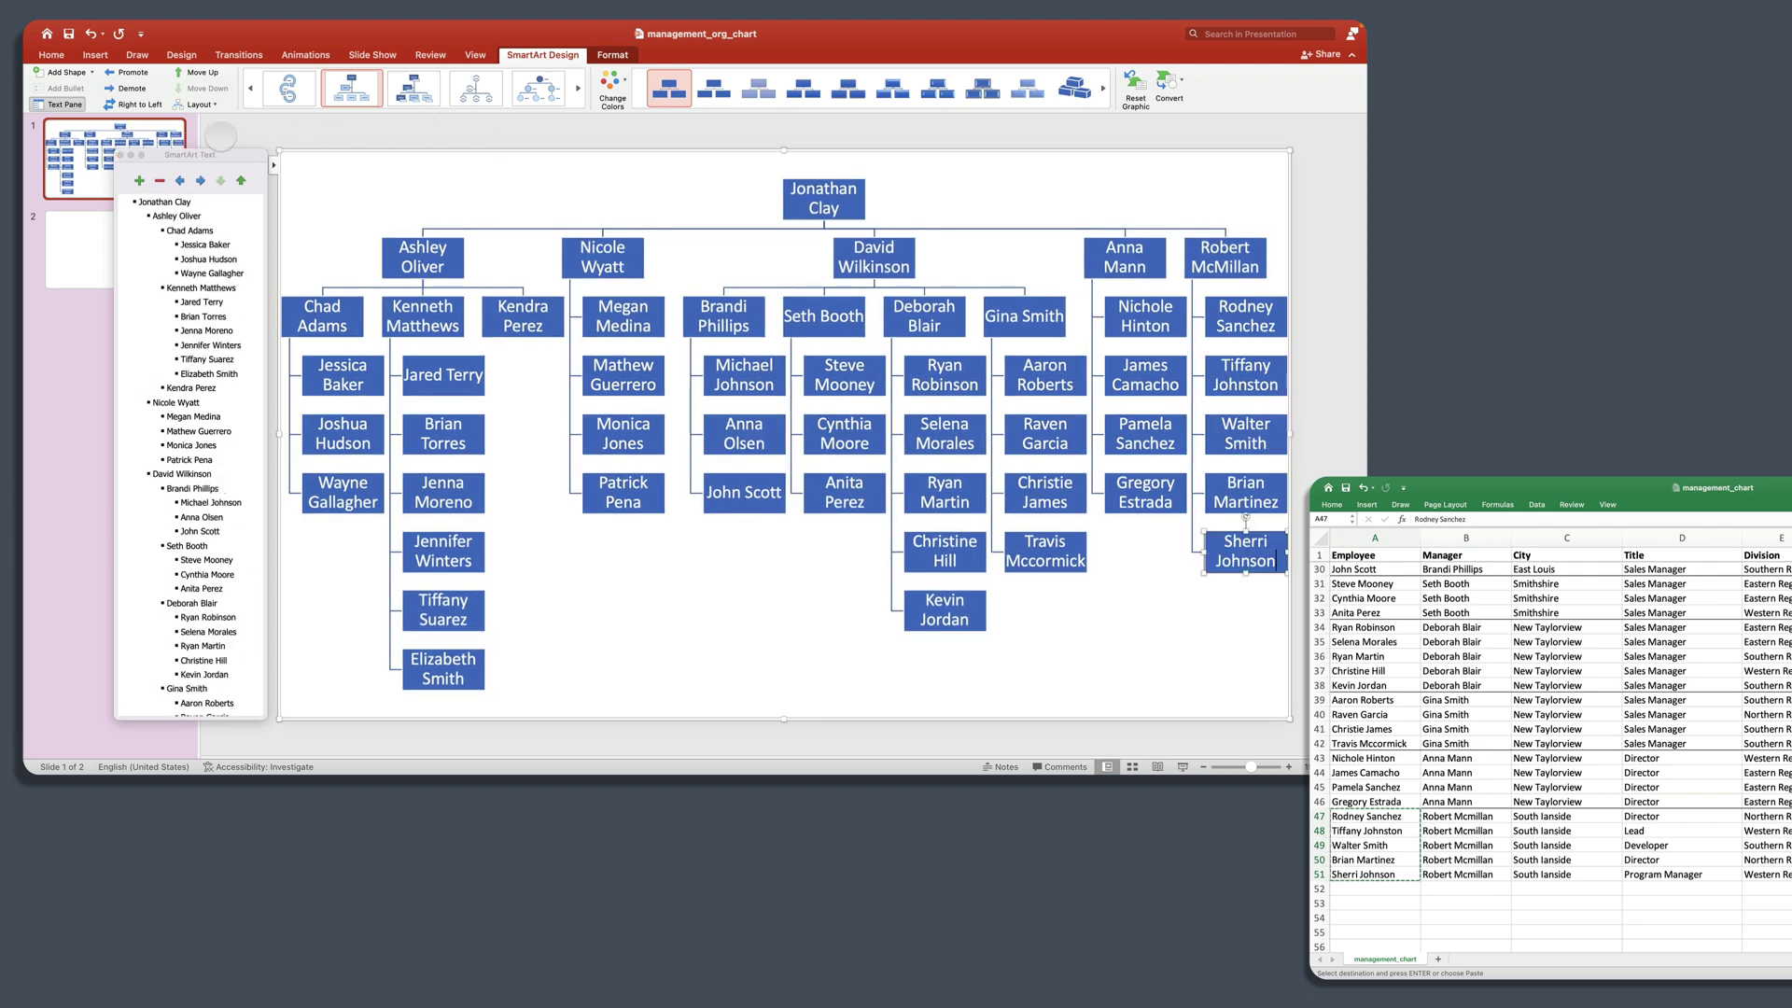
{"action": "left_click", "coordinate": [120, 155]}
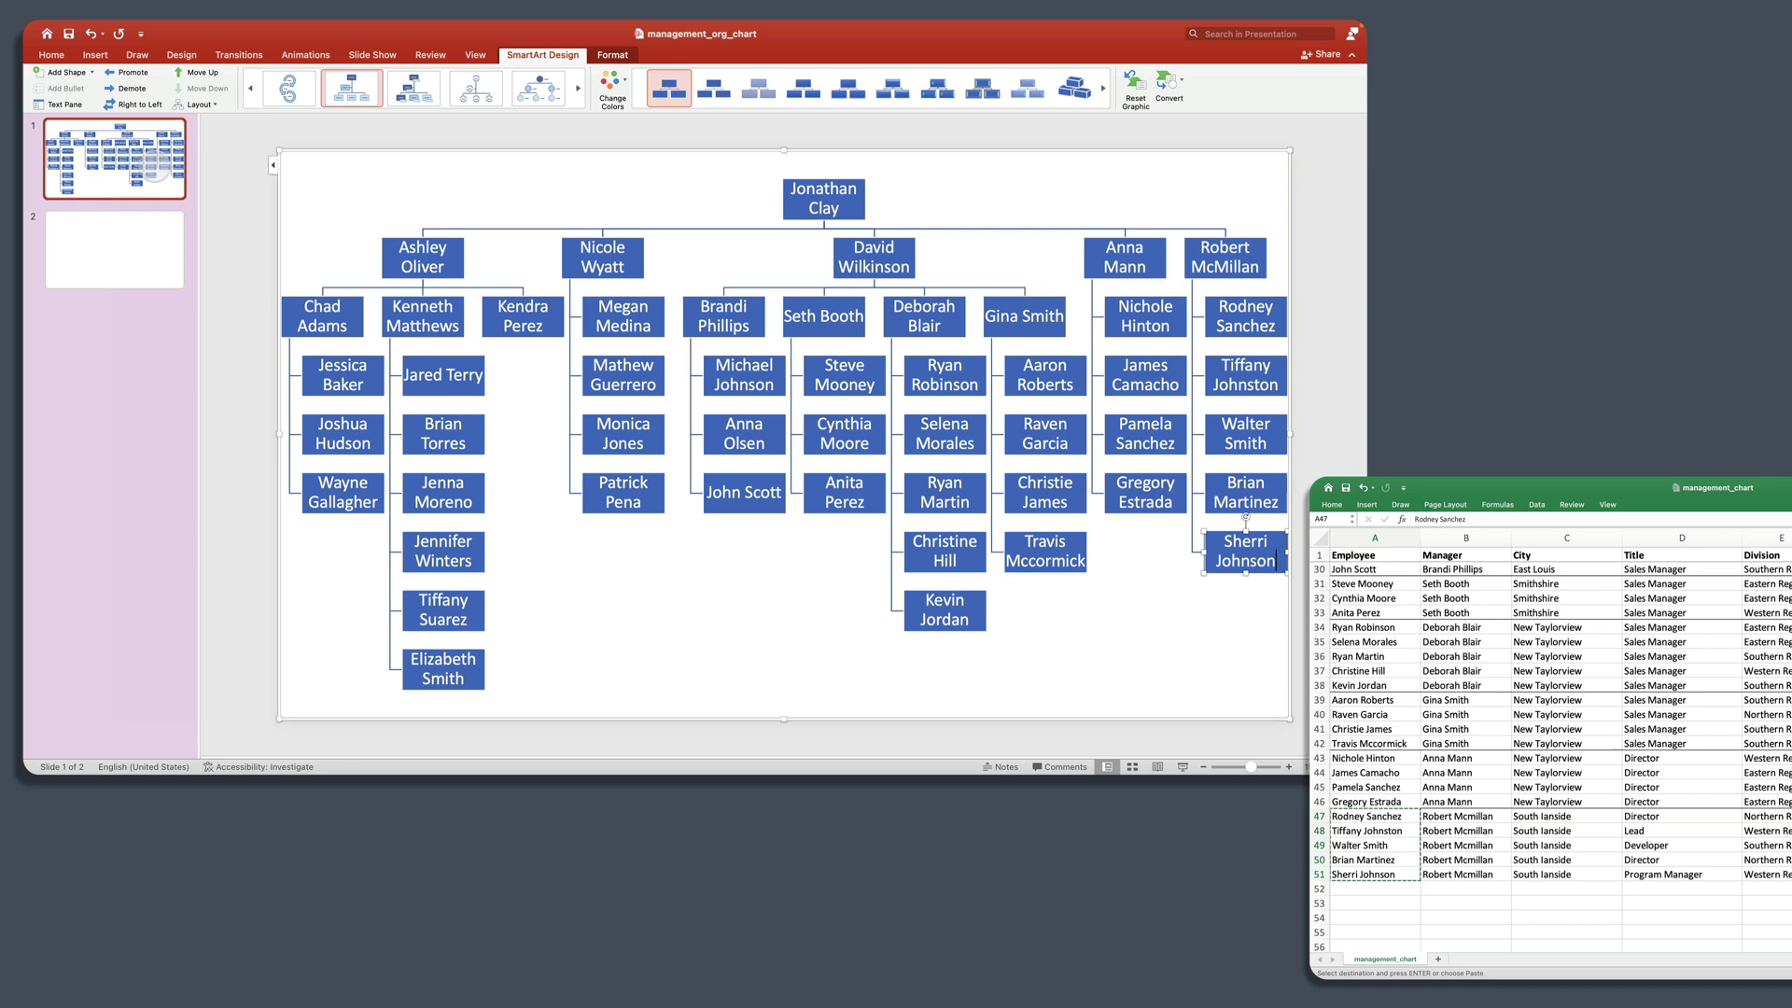
Step: Select the whole org chart and set its font size to 14 pt on the Home tab
{"action": "left_click", "coordinate": [536, 139]}
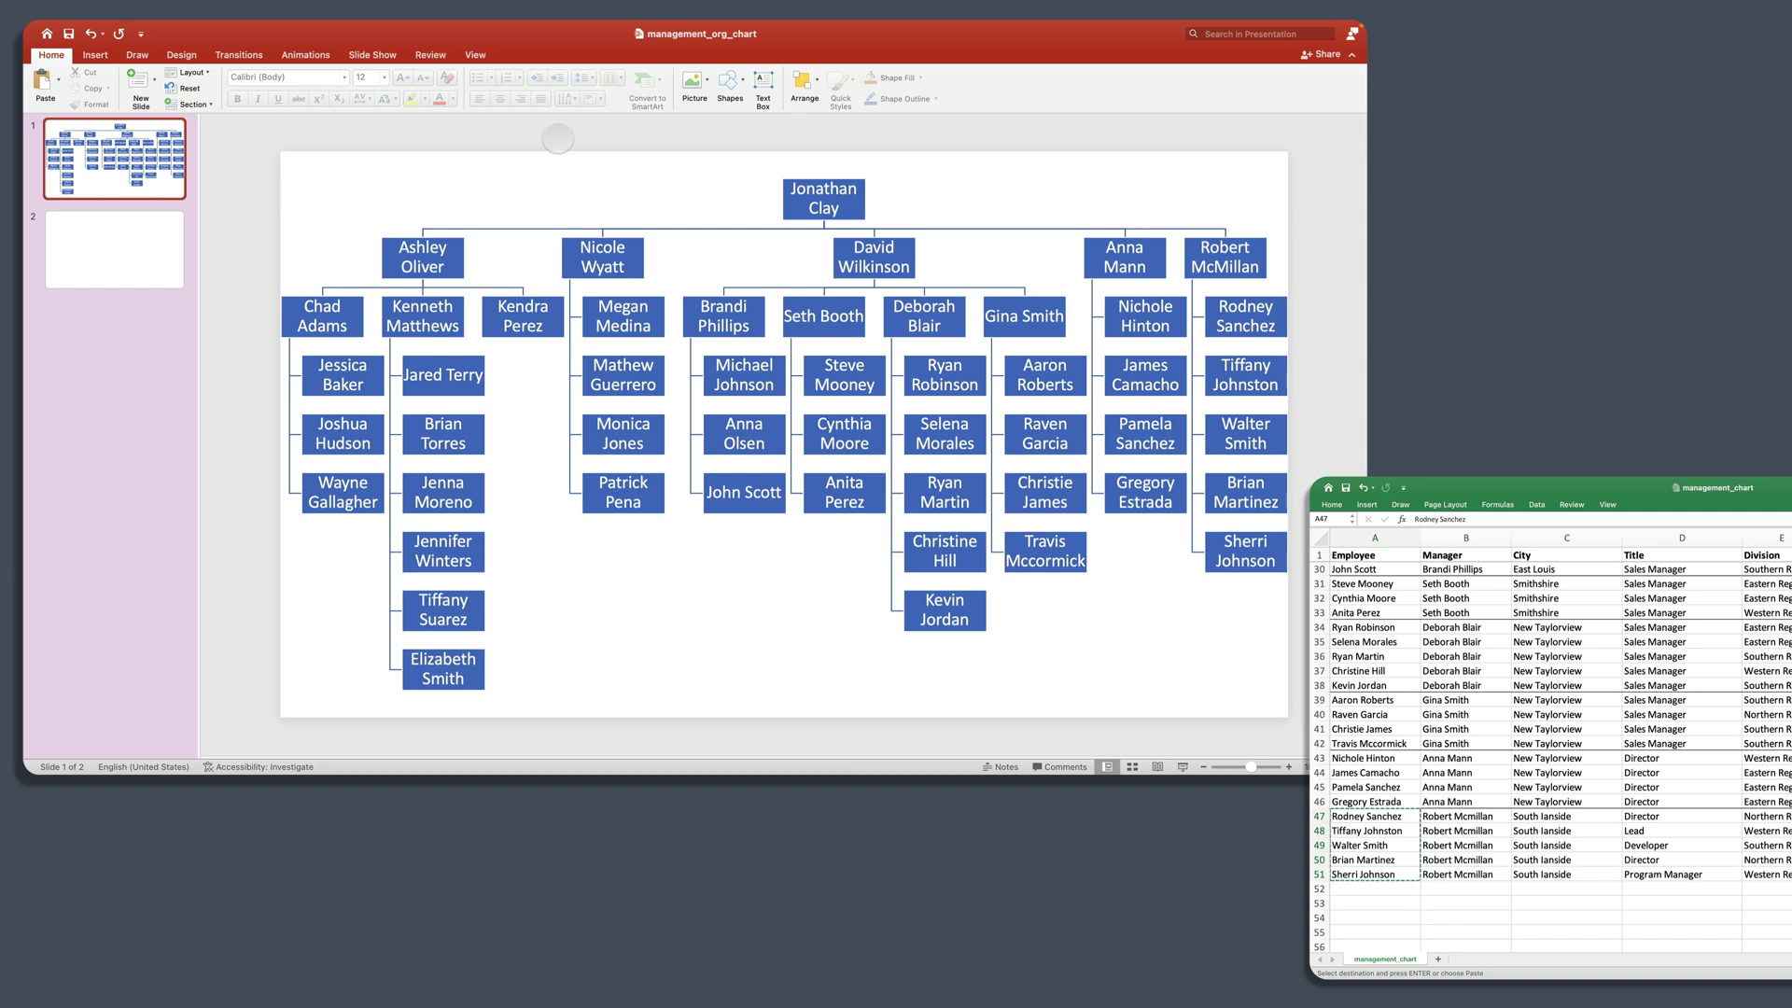
{"action": "left_click", "coordinate": [484, 243]}
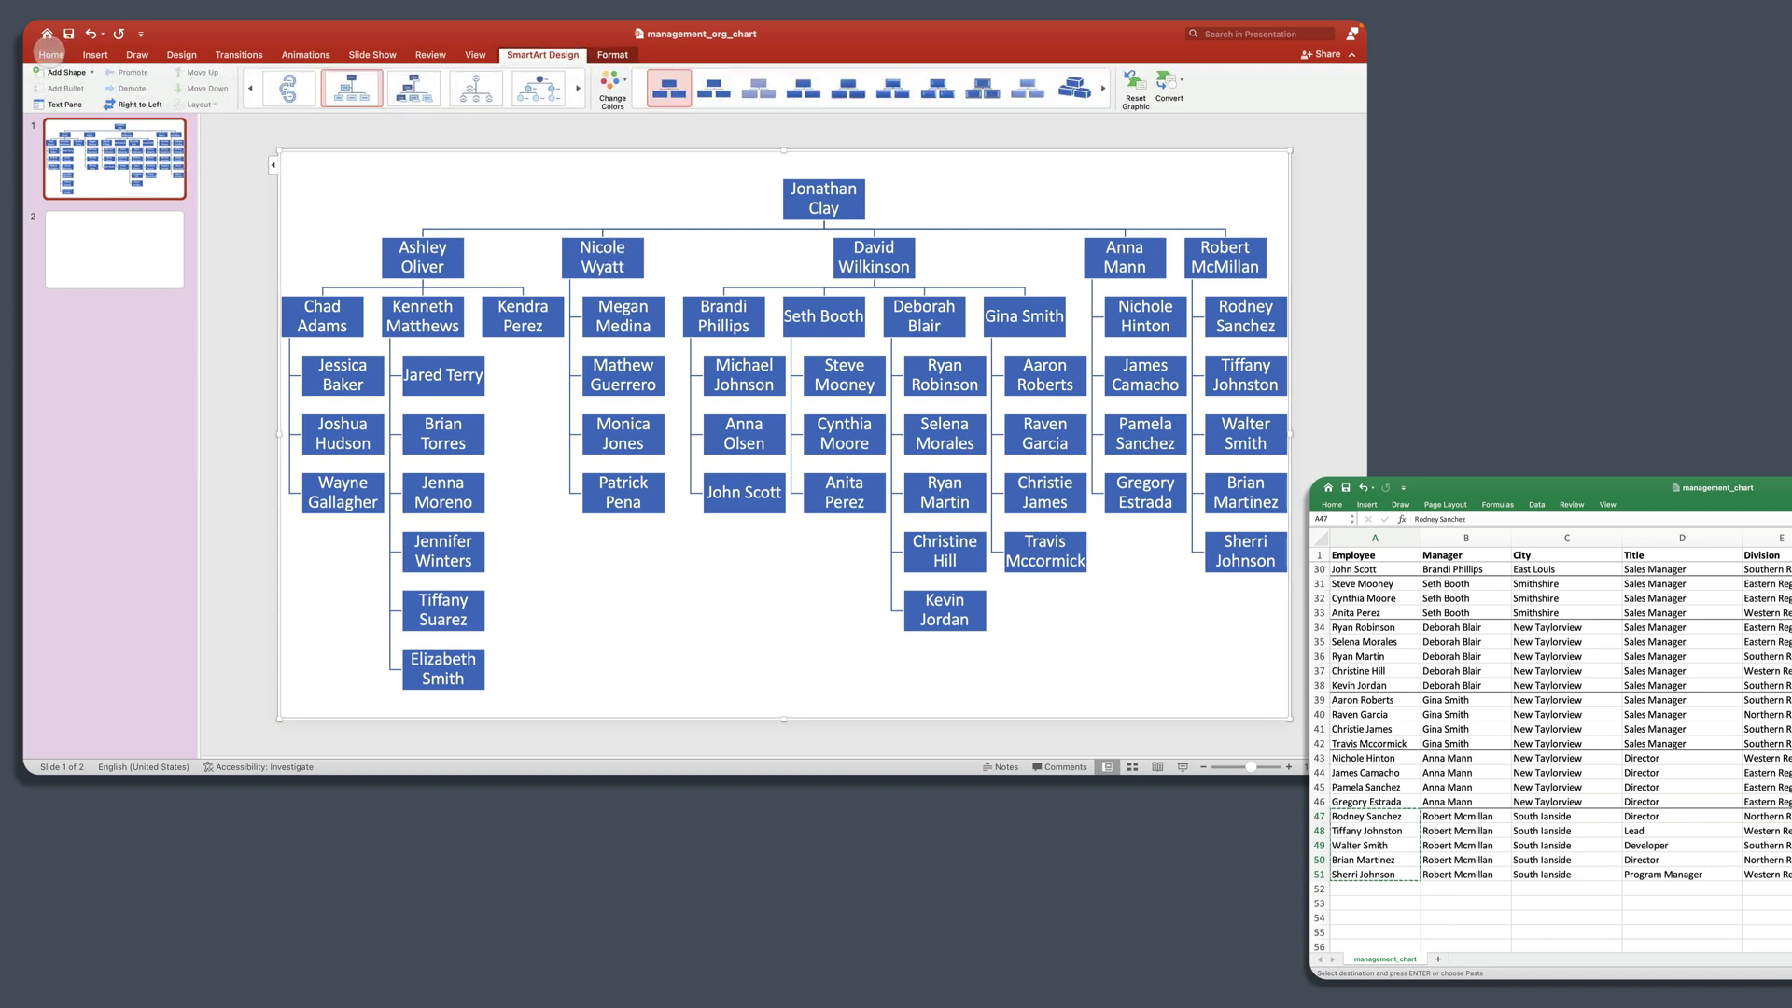
{"action": "left_click", "coordinate": [51, 54]}
{"action": "left_click", "coordinate": [384, 78]}
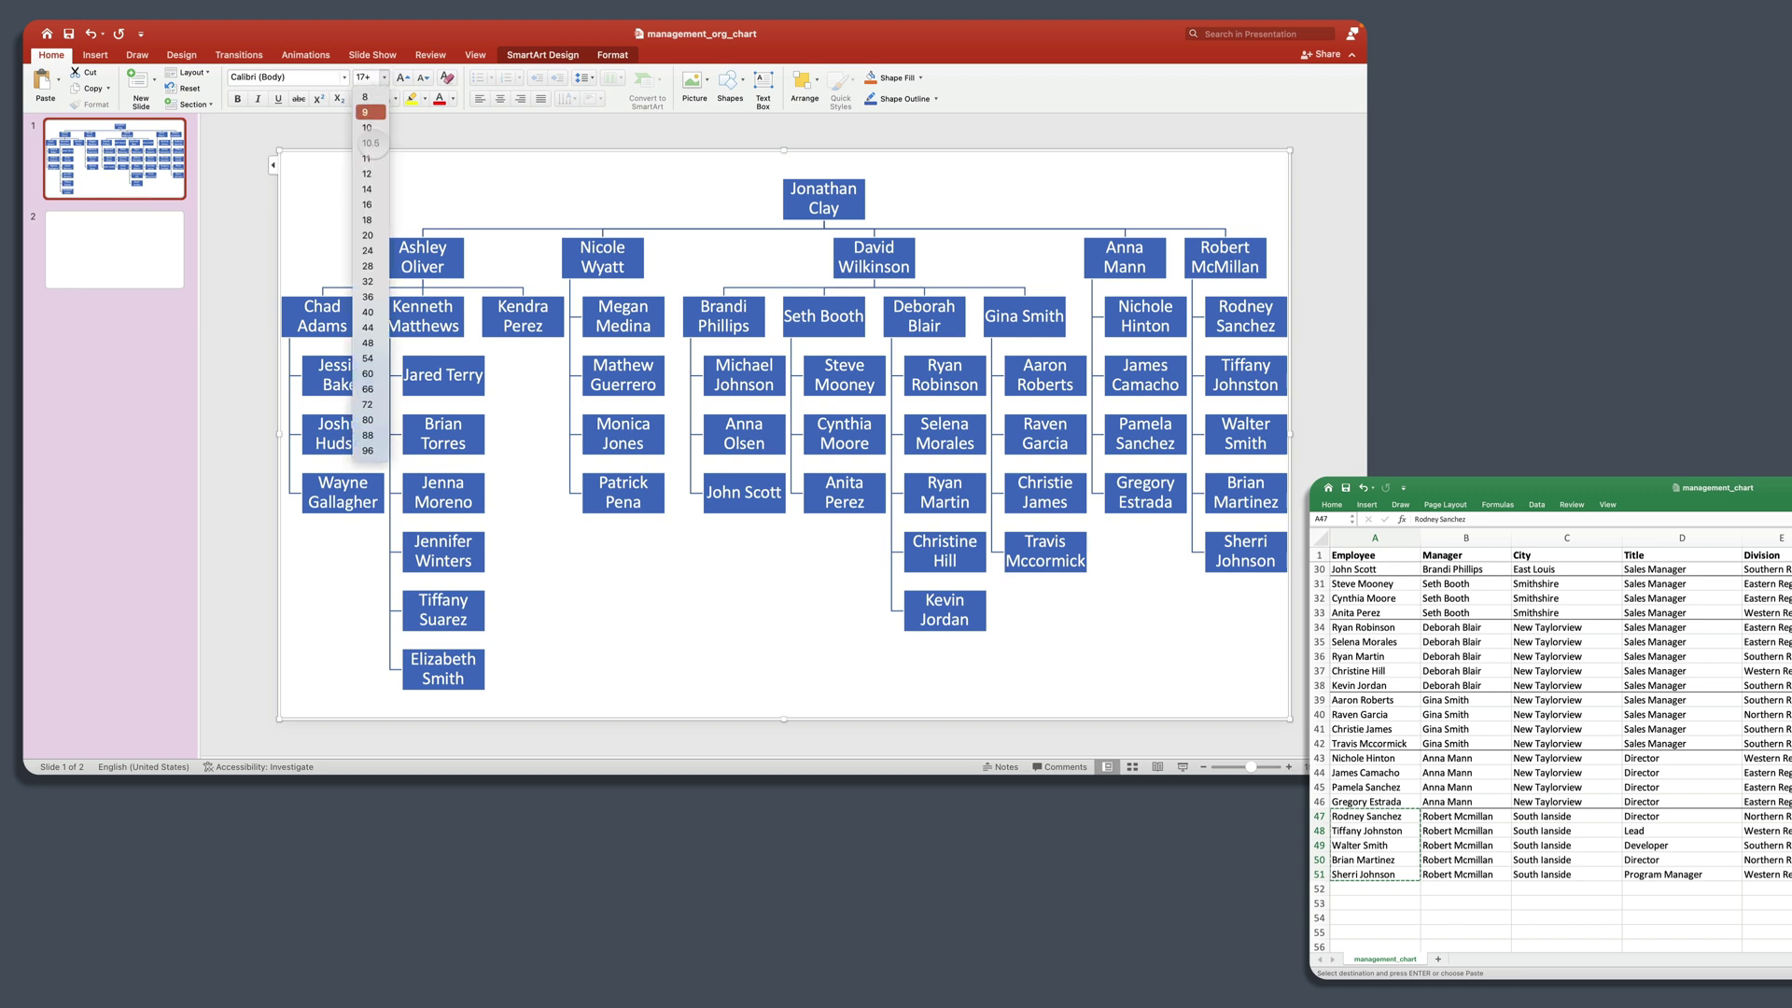
{"action": "left_click", "coordinate": [367, 188]}
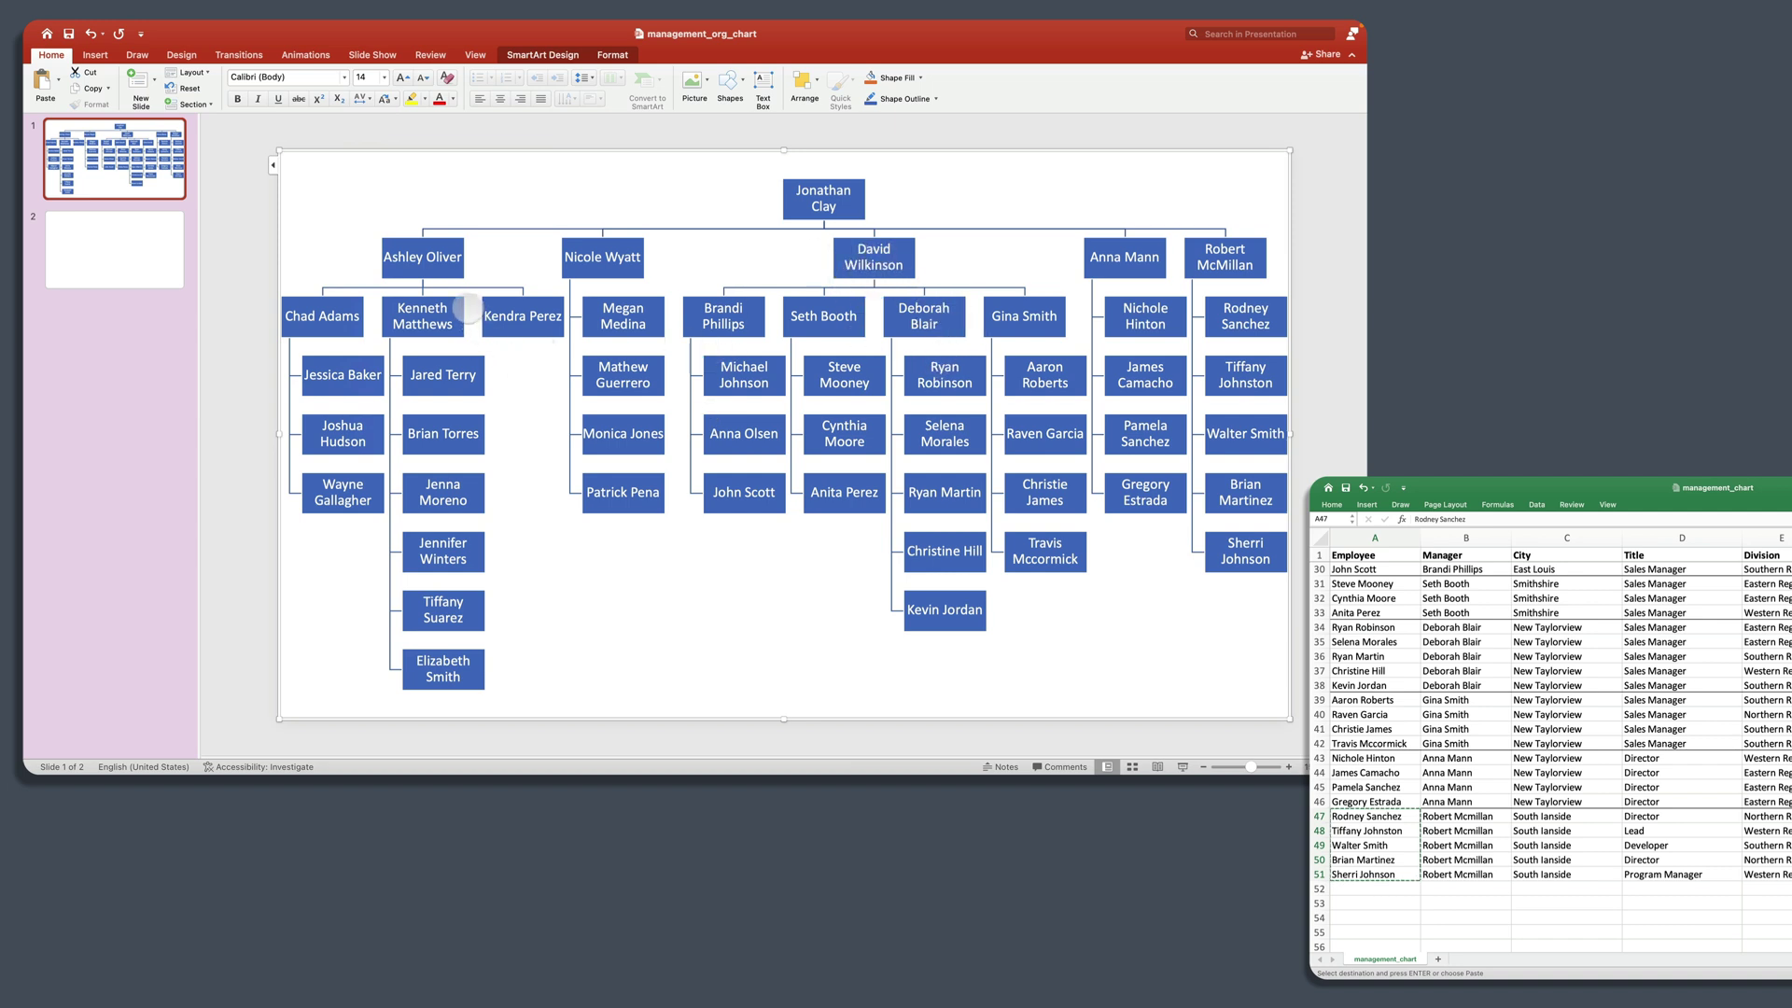
{"action": "double_click", "coordinate": [425, 259]}
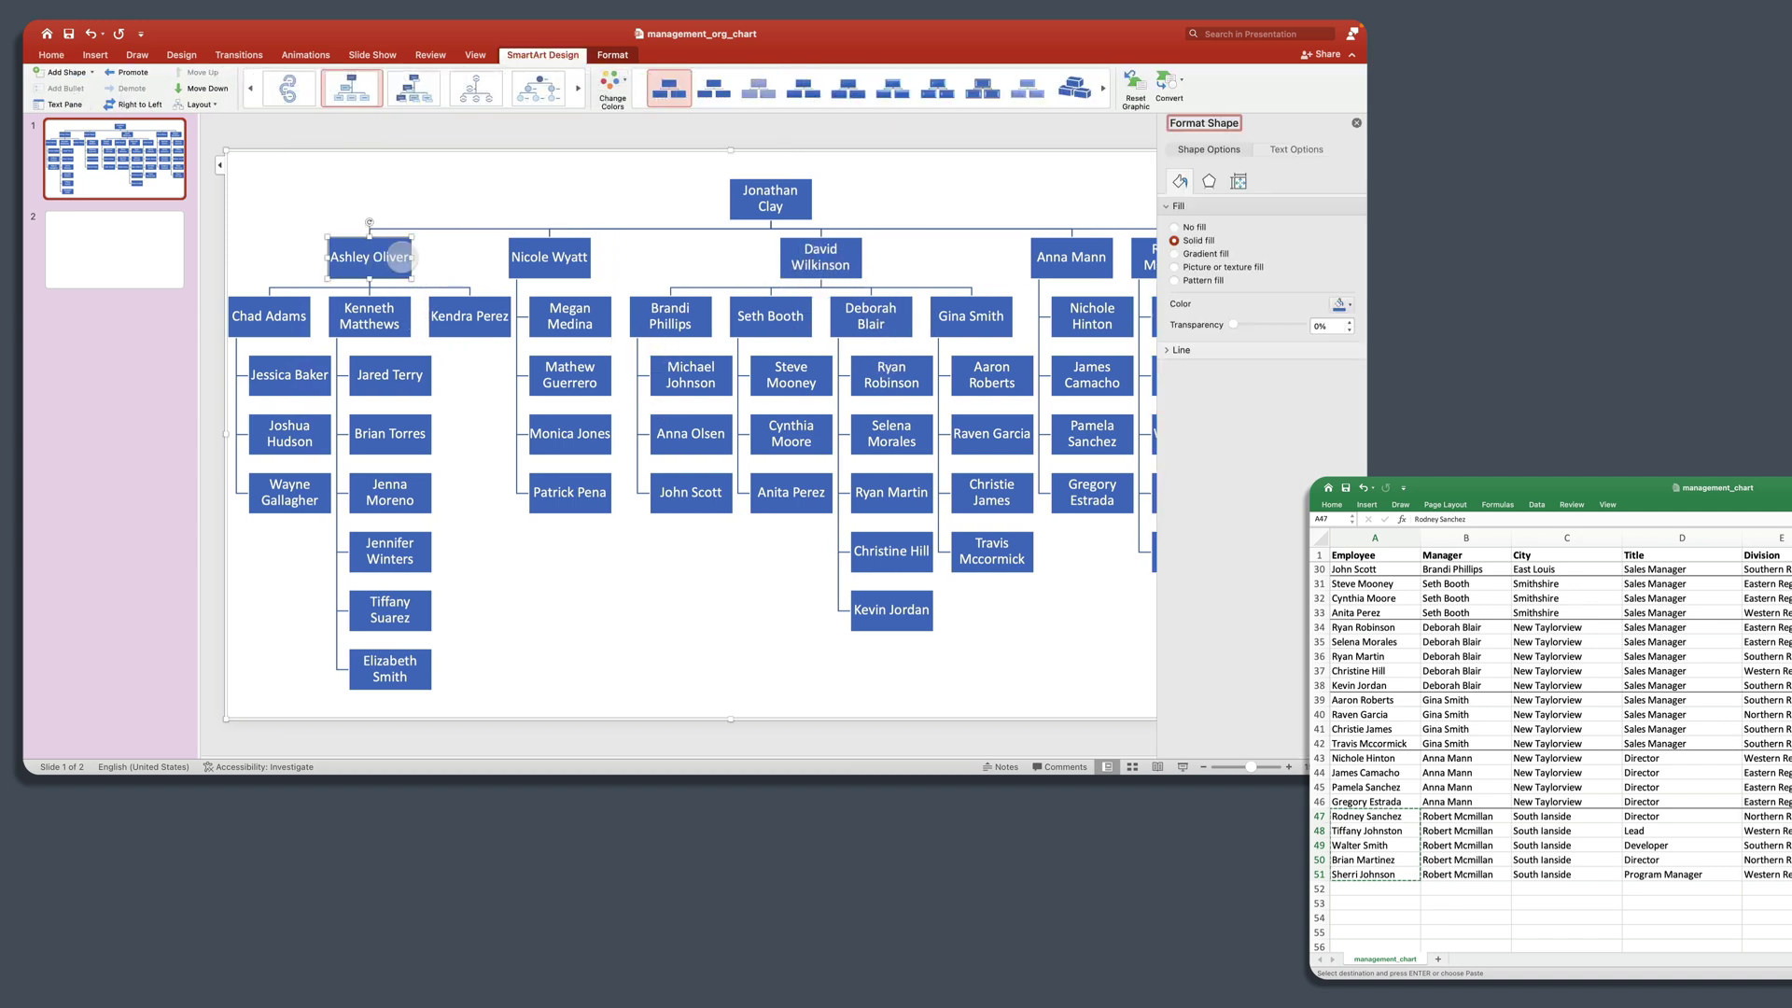
{"action": "left_click", "coordinate": [397, 255]}
{"action": "key", "text": "Return"}
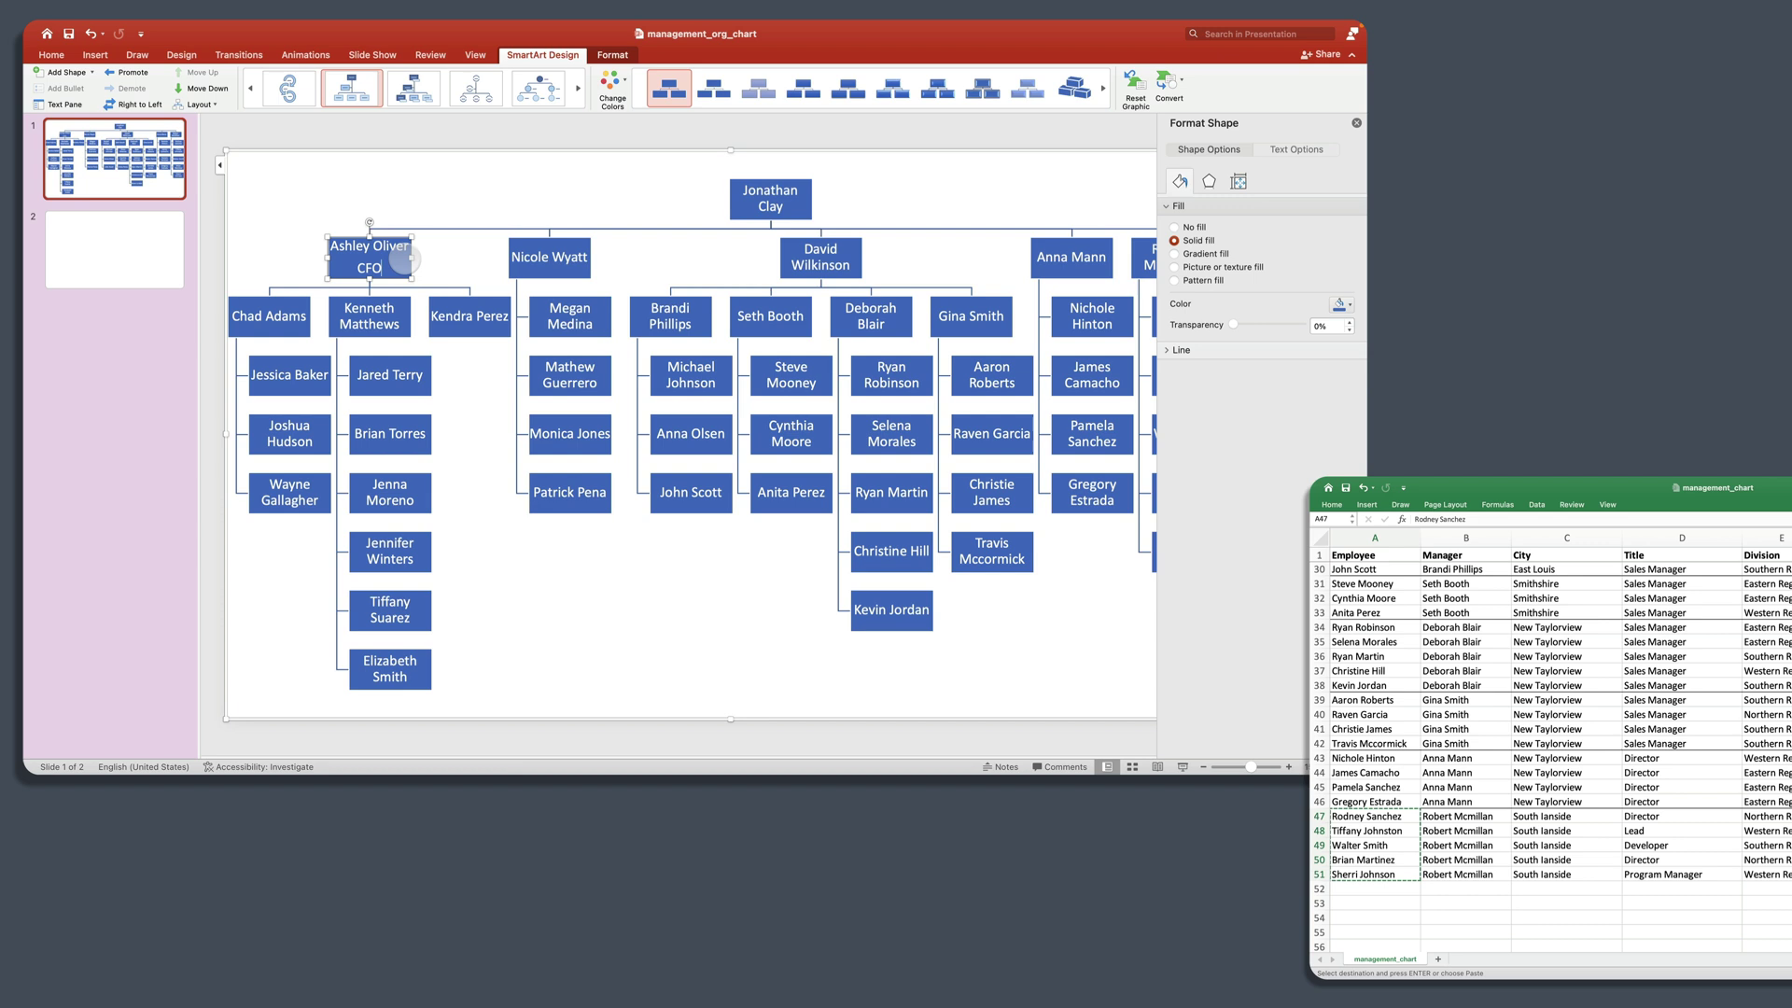
{"action": "key", "text": "shift+Home"}
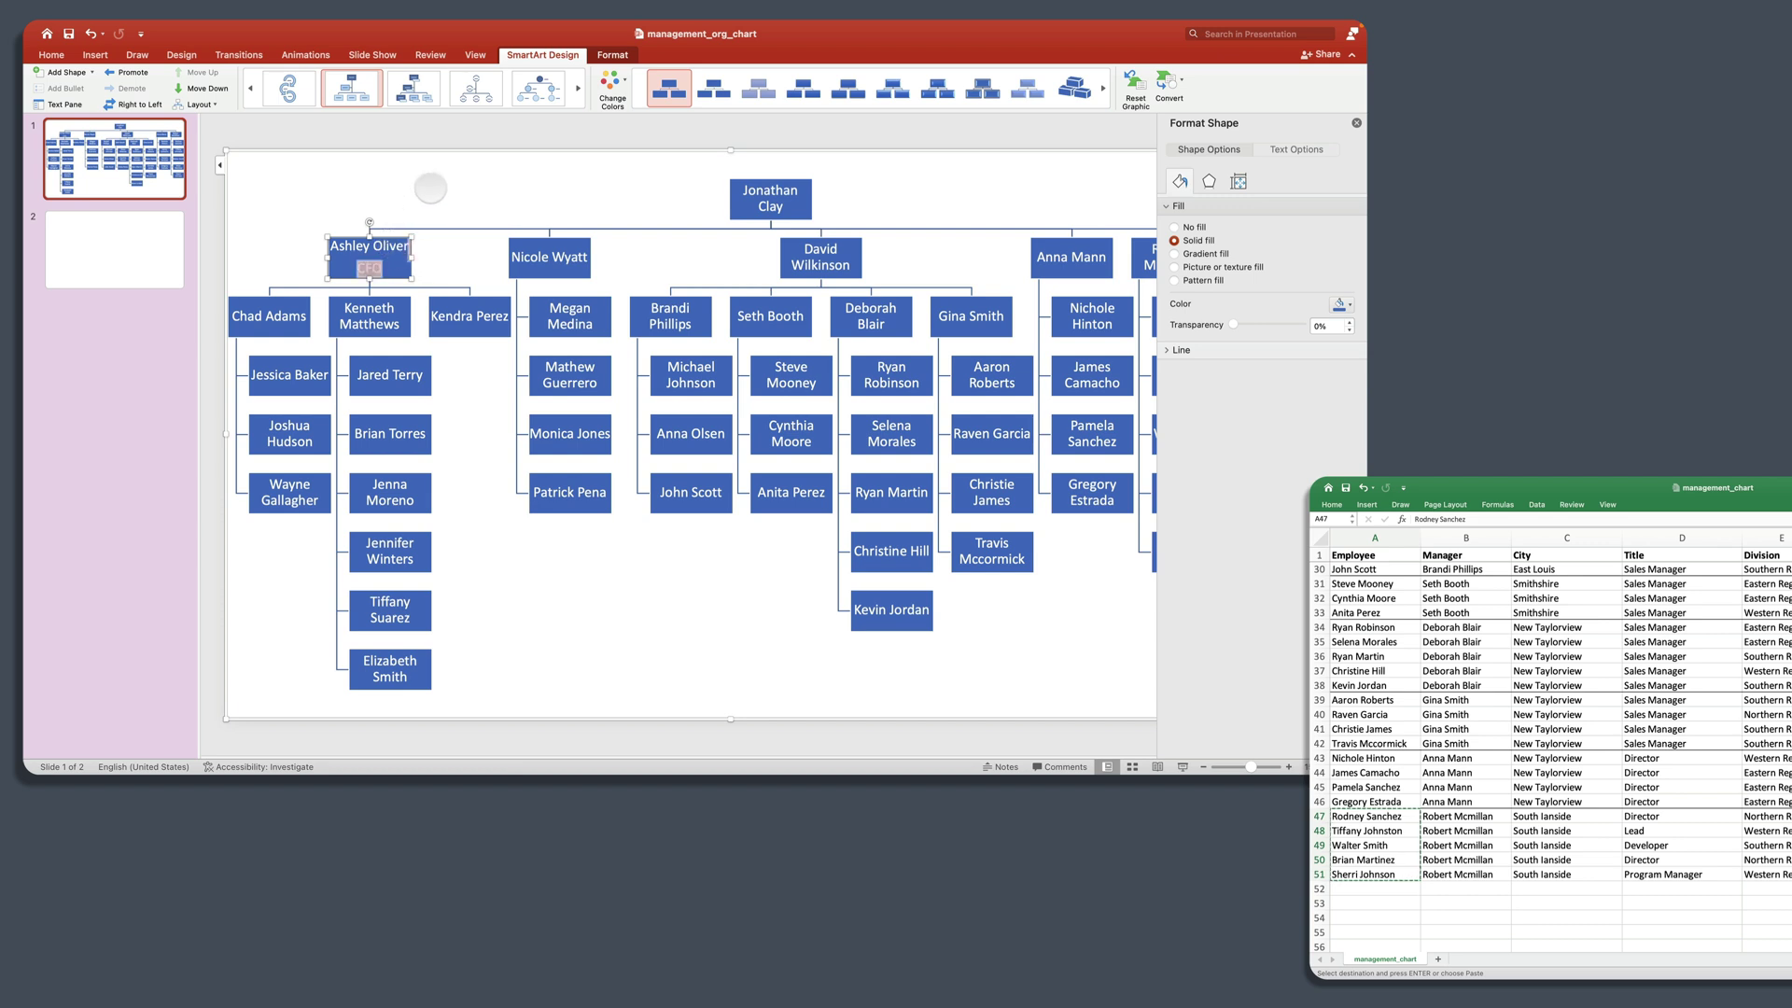
{"action": "left_click", "coordinate": [429, 187]}
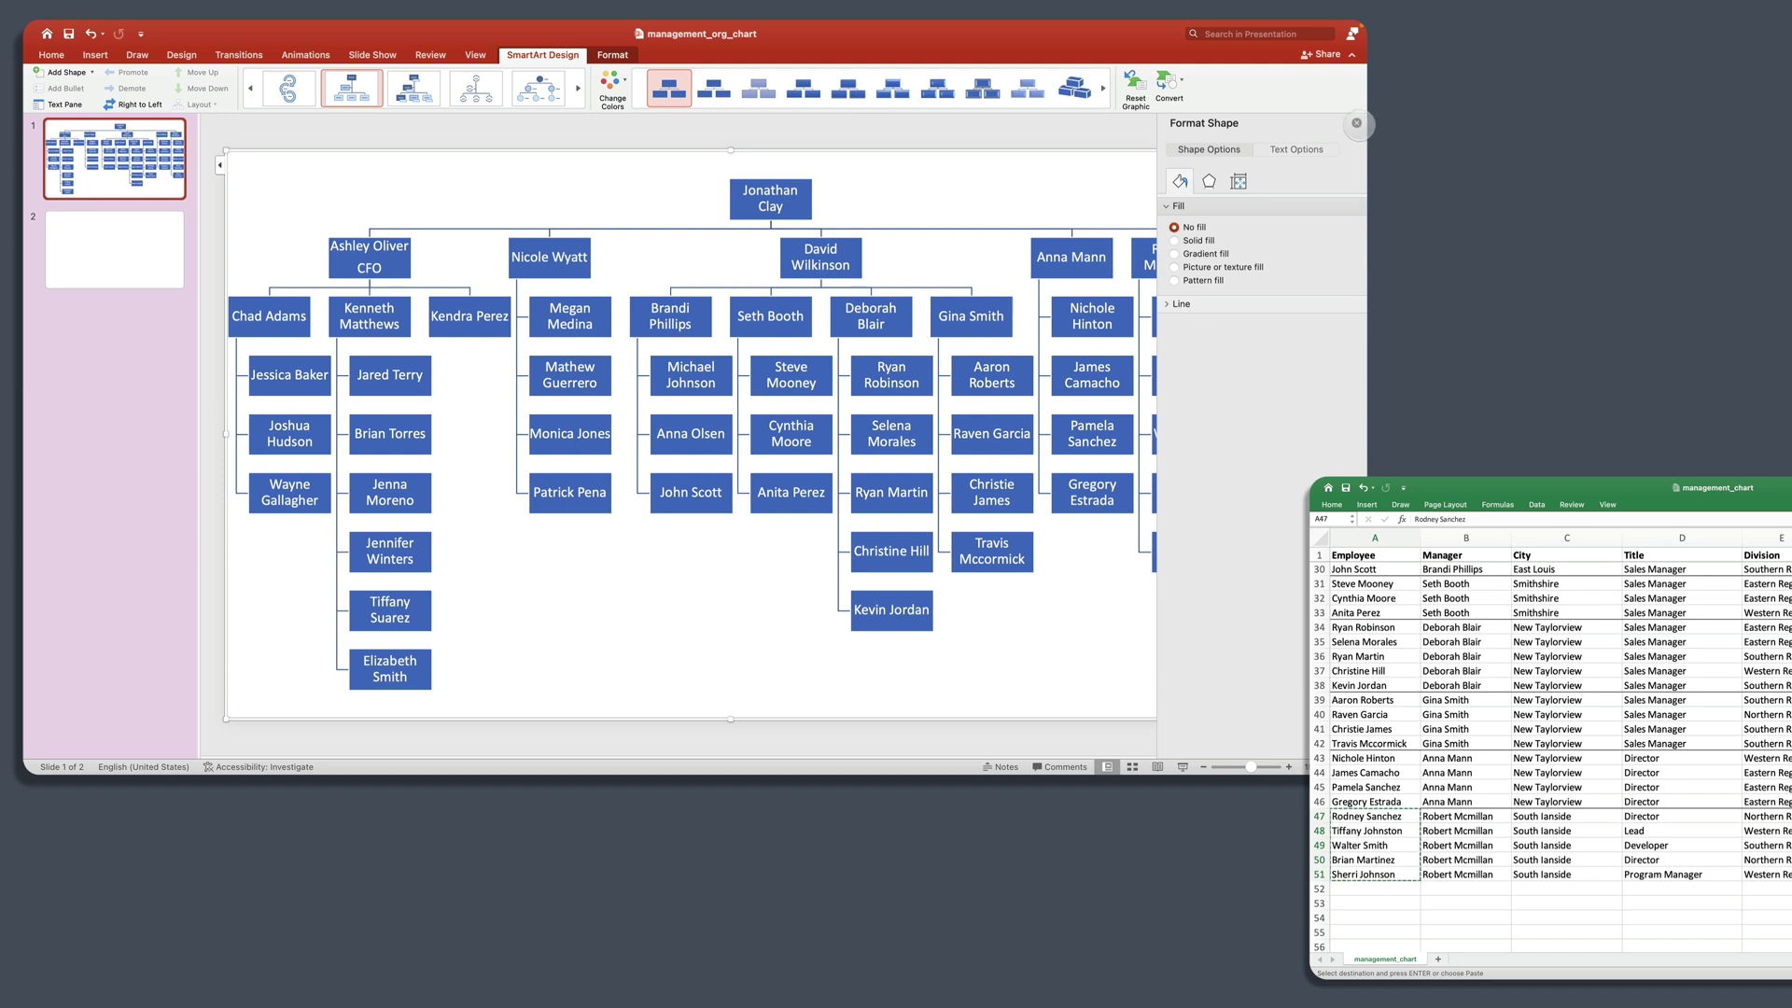
{"action": "left_click", "coordinate": [1358, 124]}
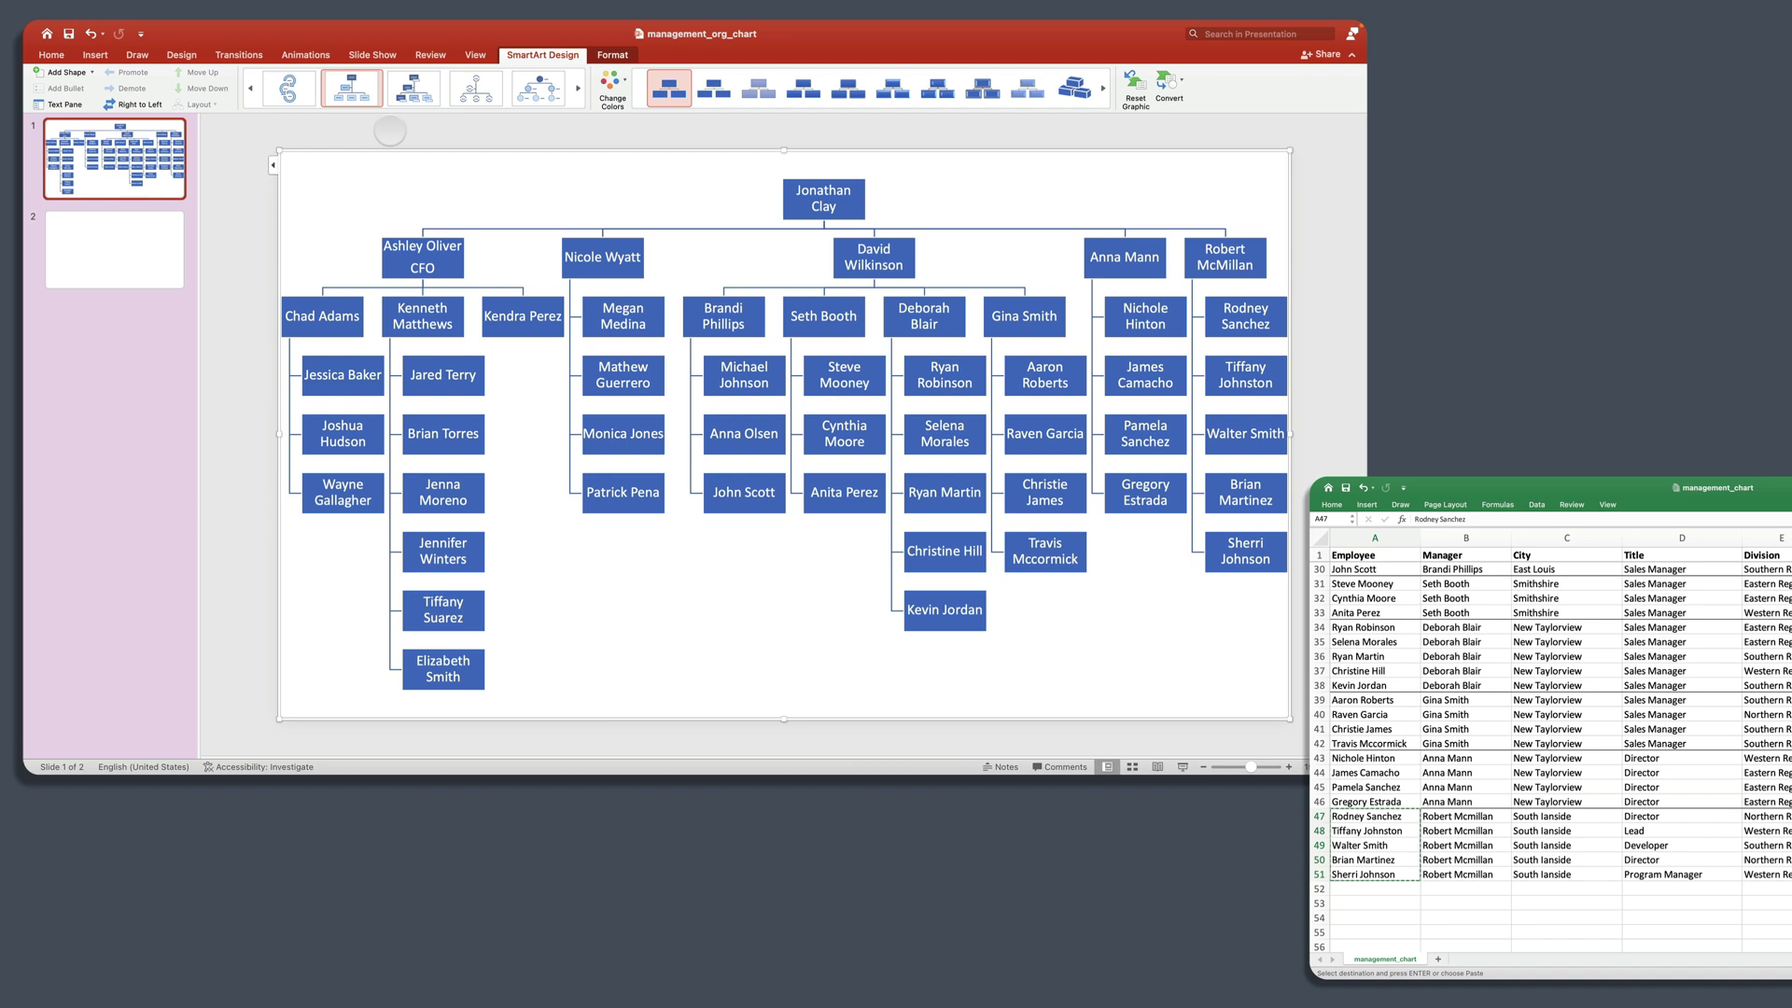
{"action": "left_click", "coordinate": [390, 130]}
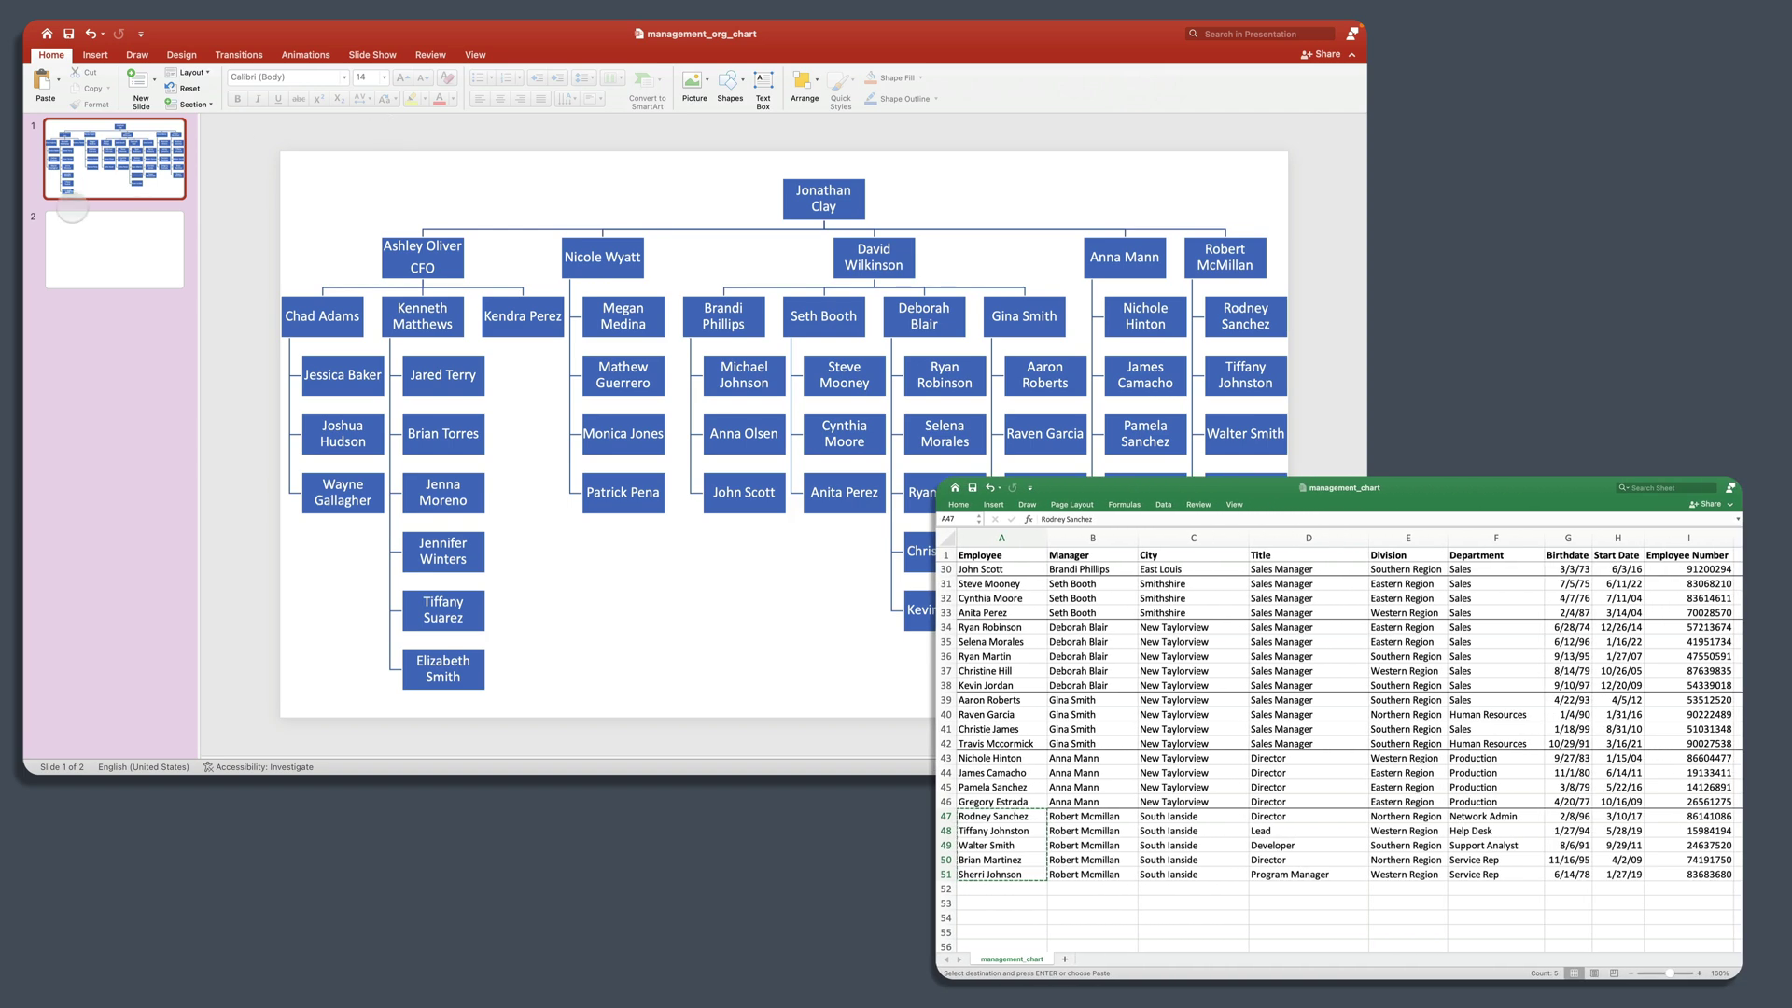
Step: Scroll the Excel sheet back to the top and select the blank second slide
{"action": "scroll", "coordinate": [1176, 818], "scroll_direction": "up", "scroll_amount": 10}
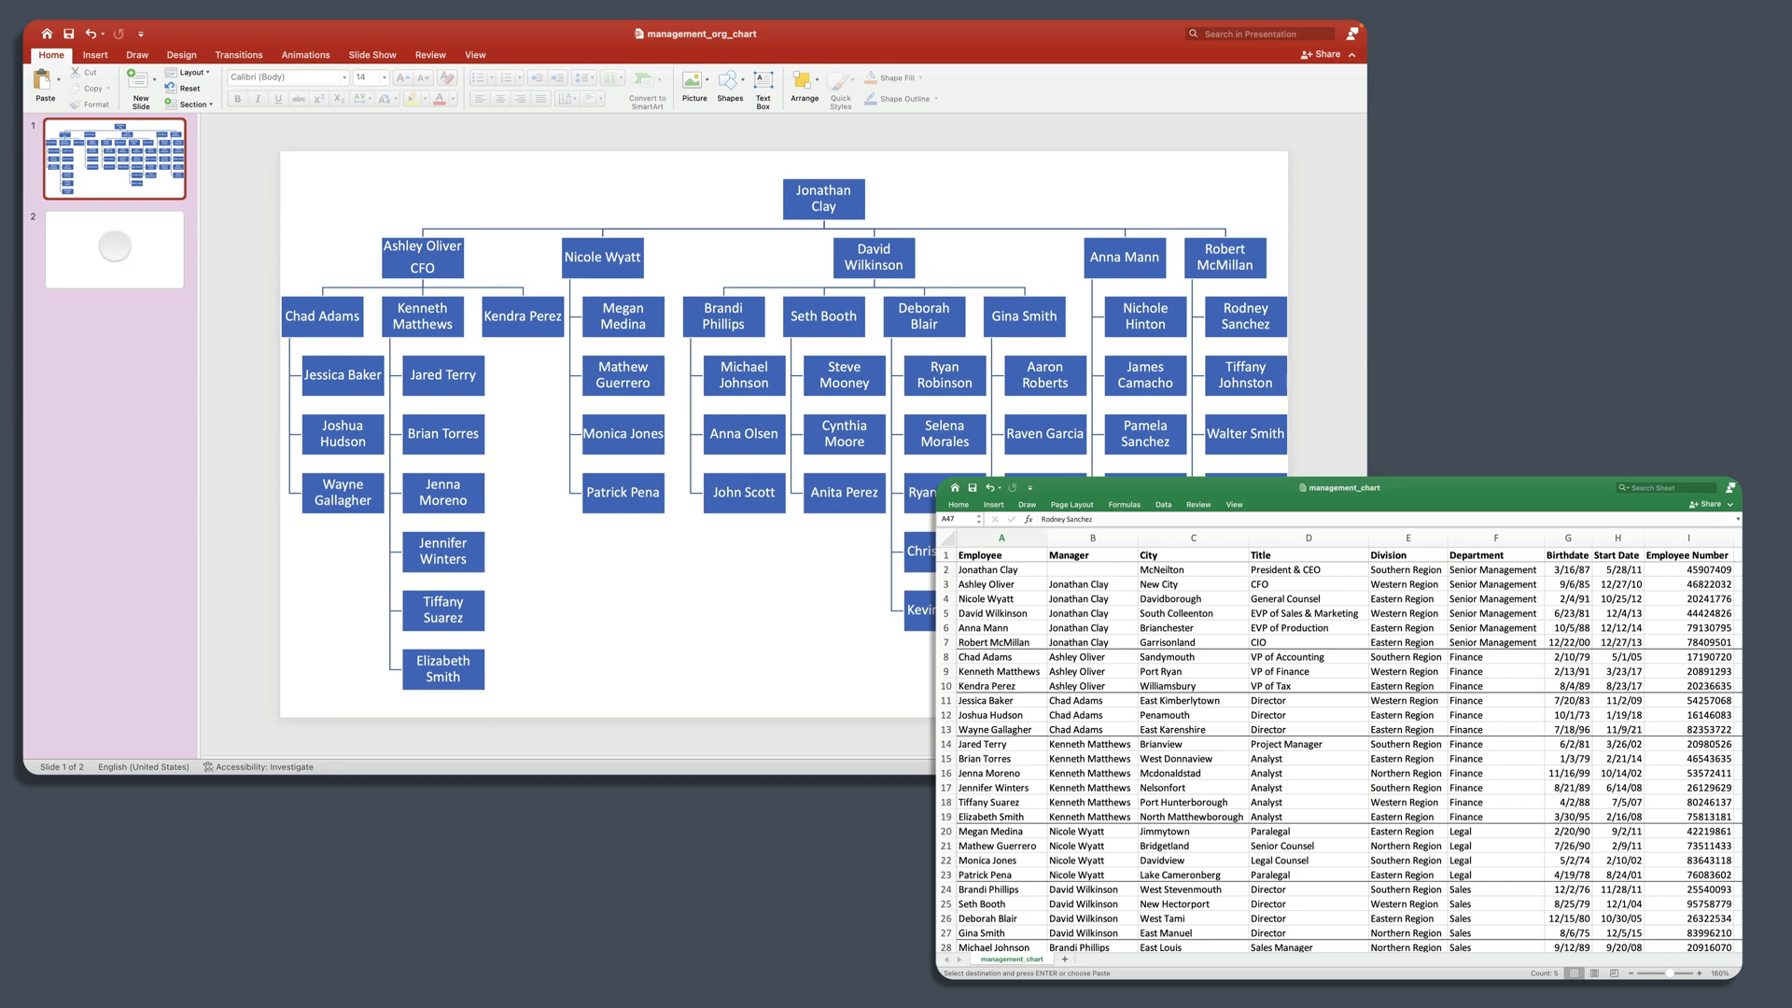
{"action": "left_click", "coordinate": [131, 276]}
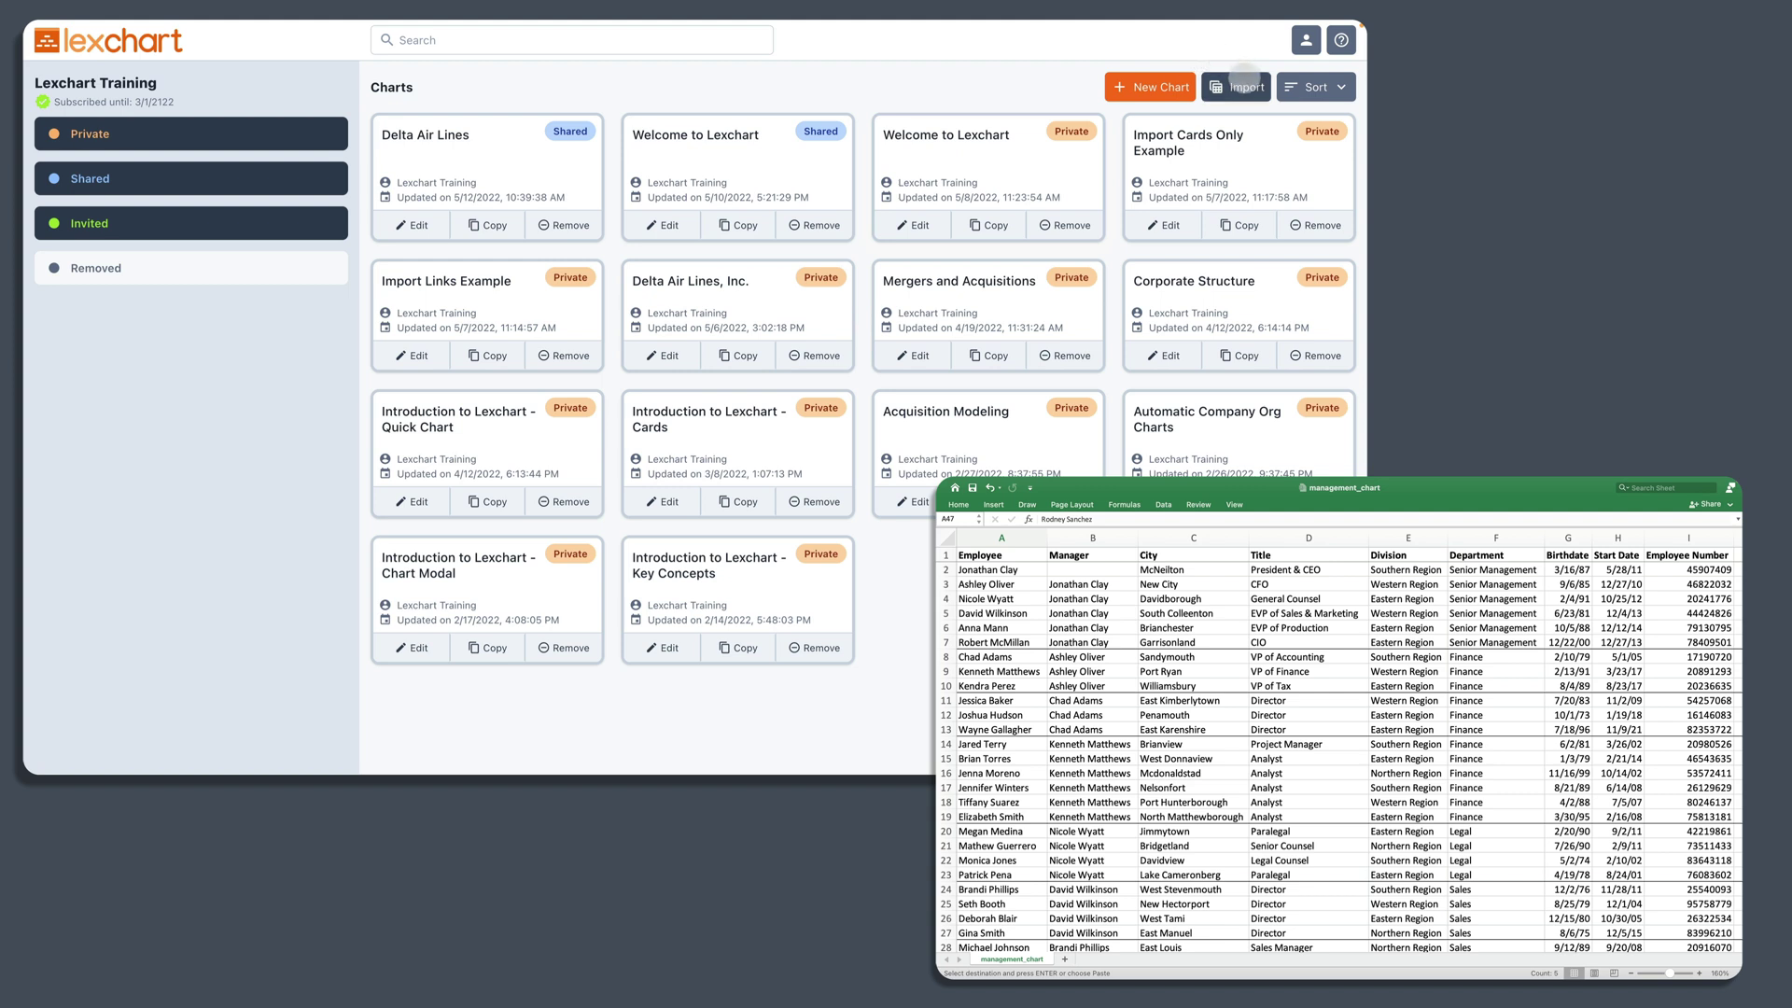
Step: Upload management_chart.csv from the people folder for import review
{"action": "left_click", "coordinate": [1242, 87]}
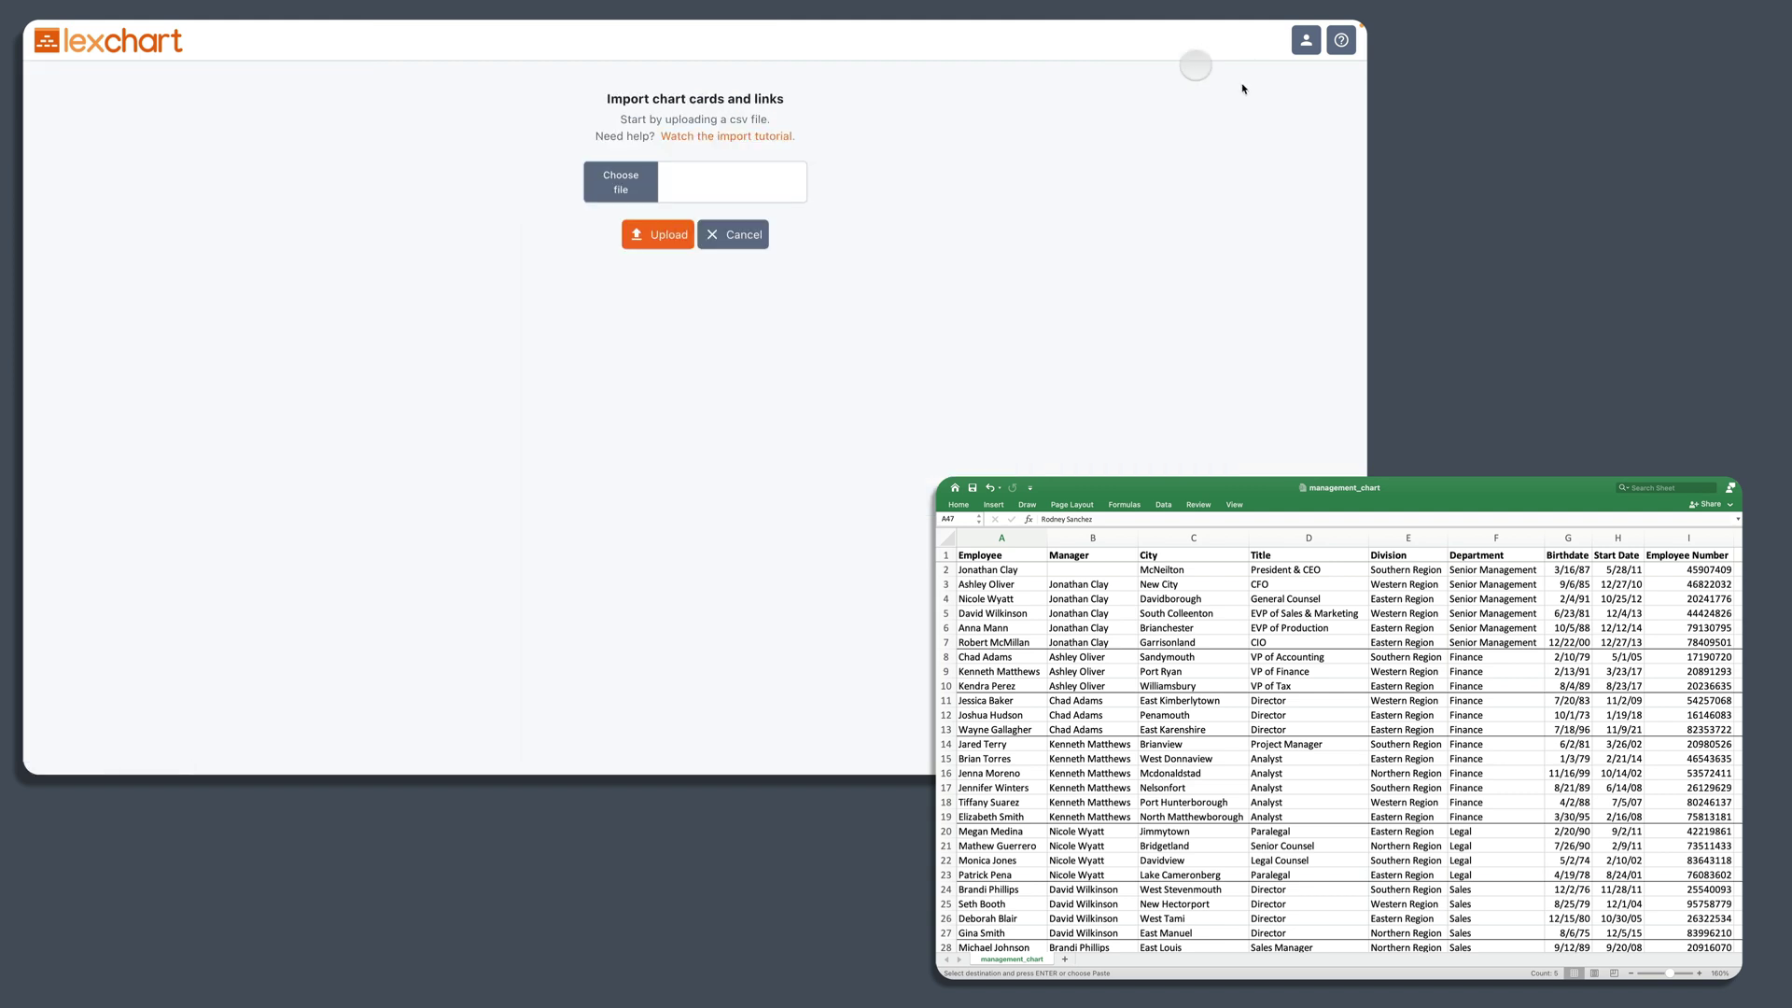
{"action": "left_click", "coordinate": [604, 175]}
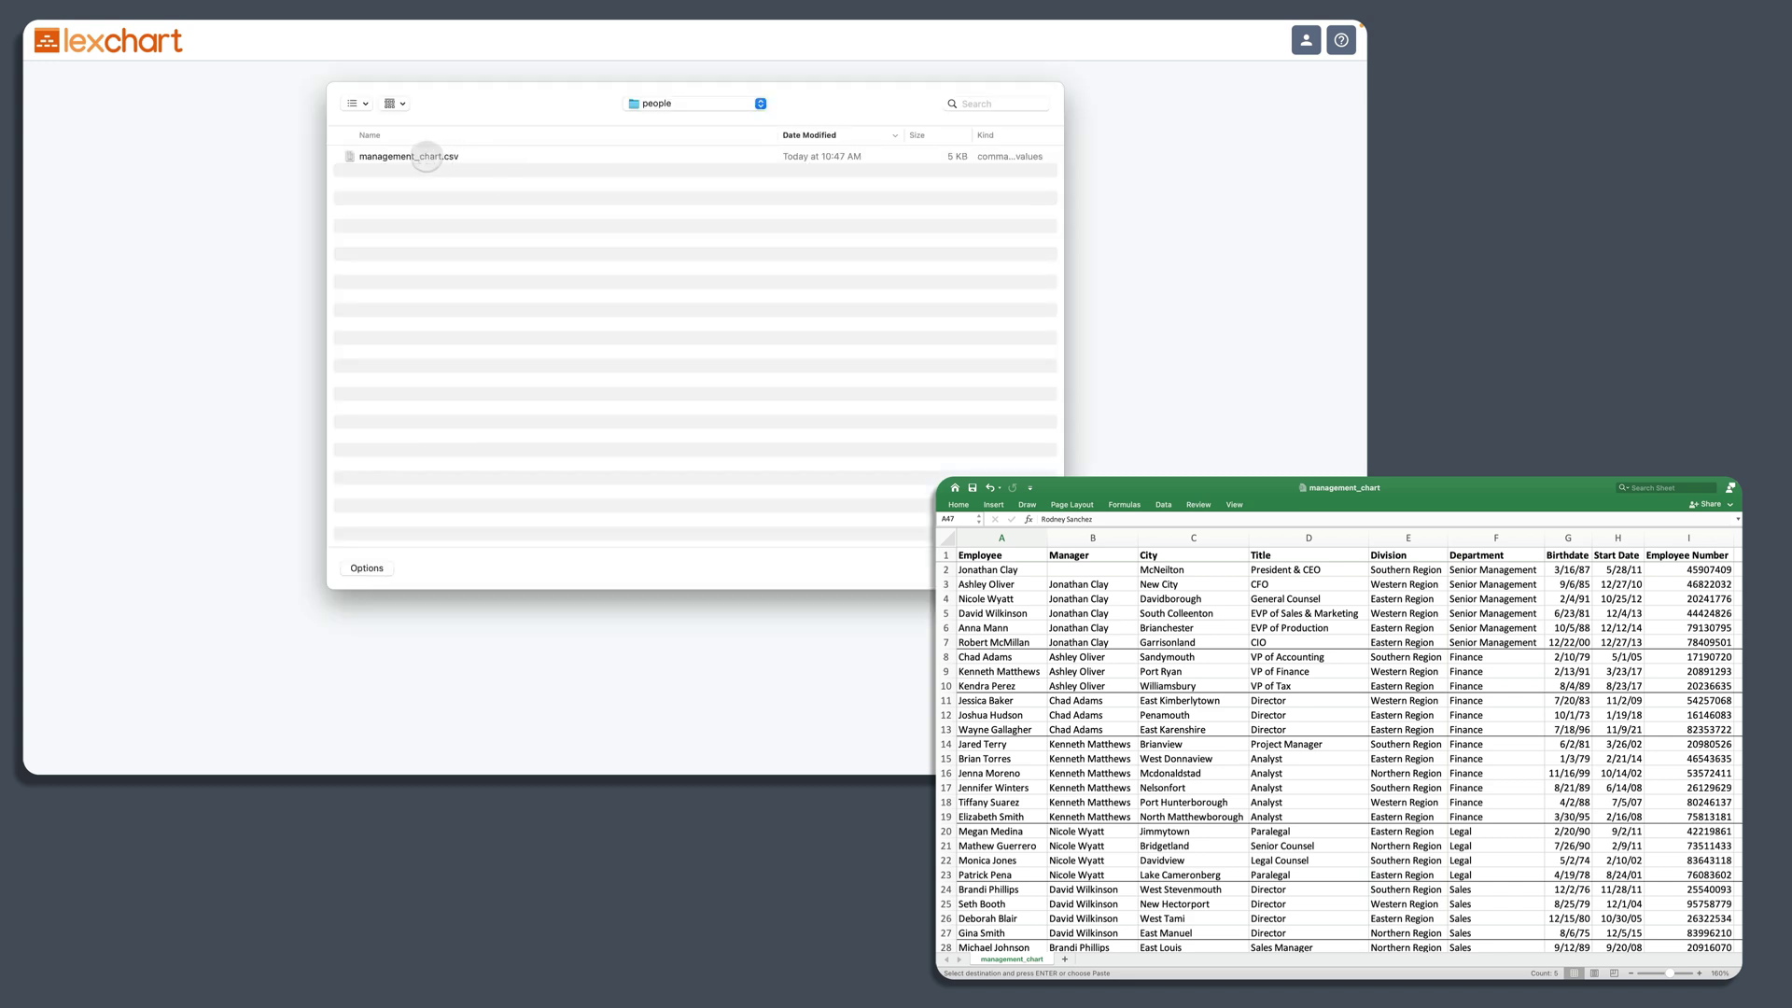
{"action": "left_click", "coordinate": [426, 156]}
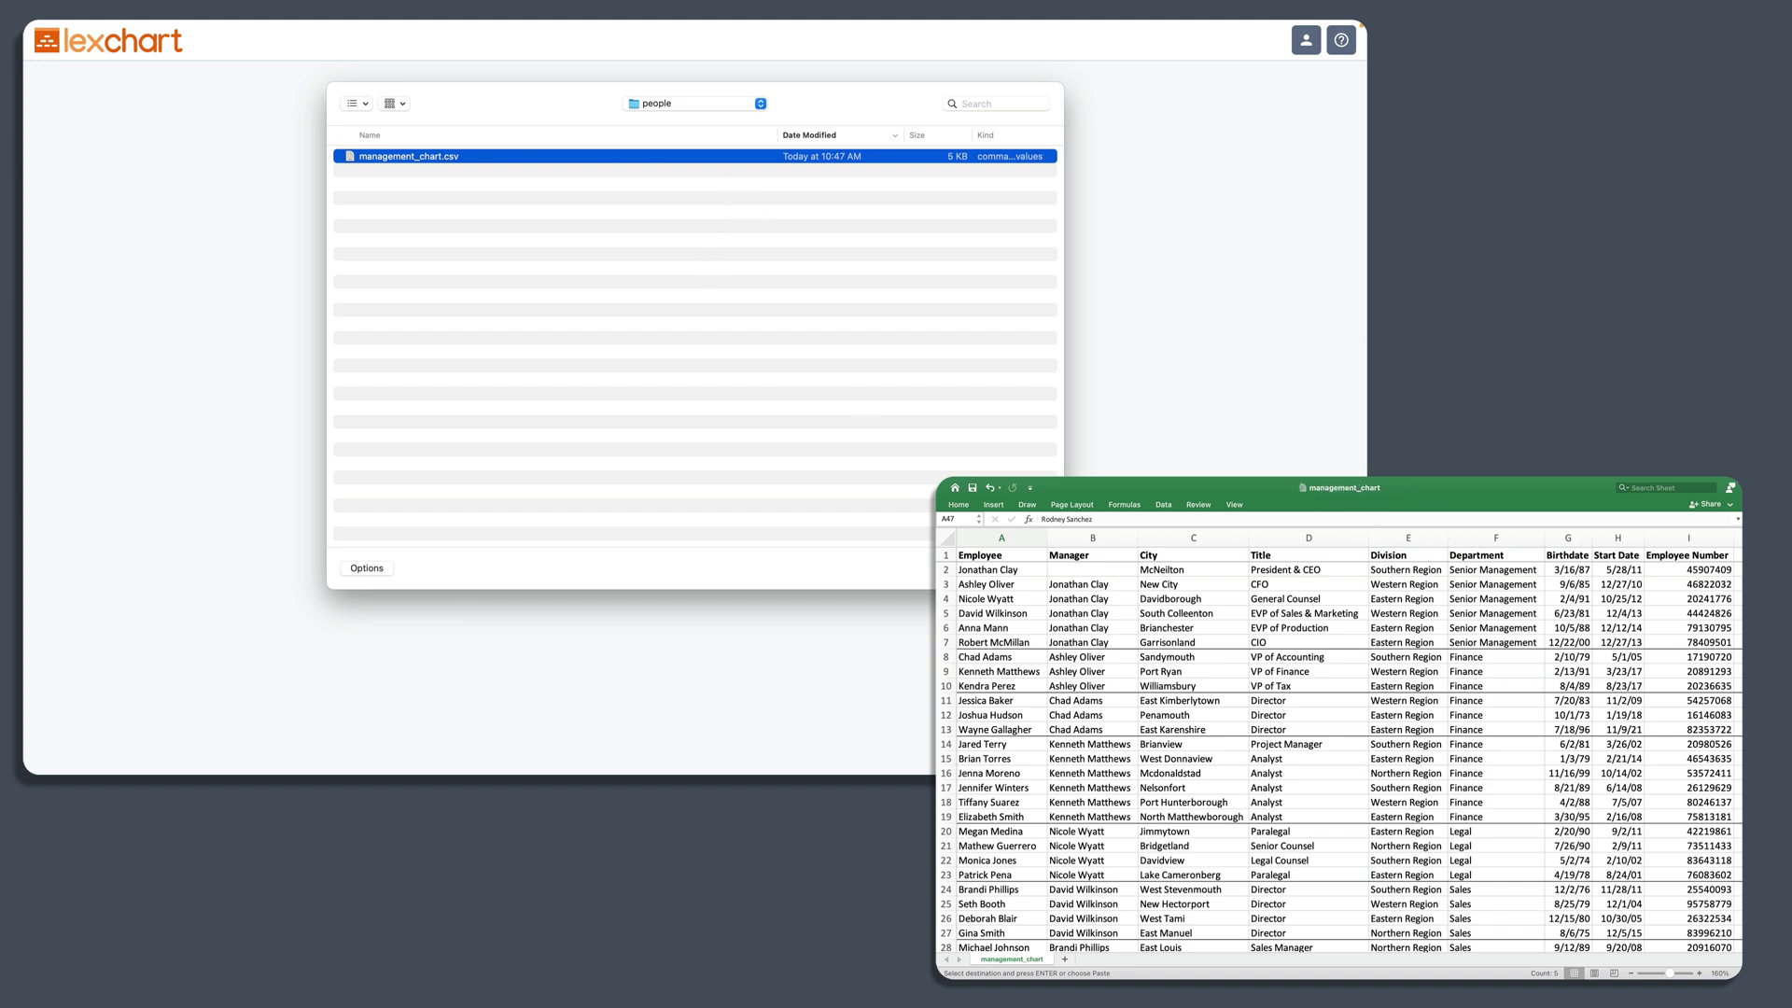
{"action": "key", "text": "Return"}
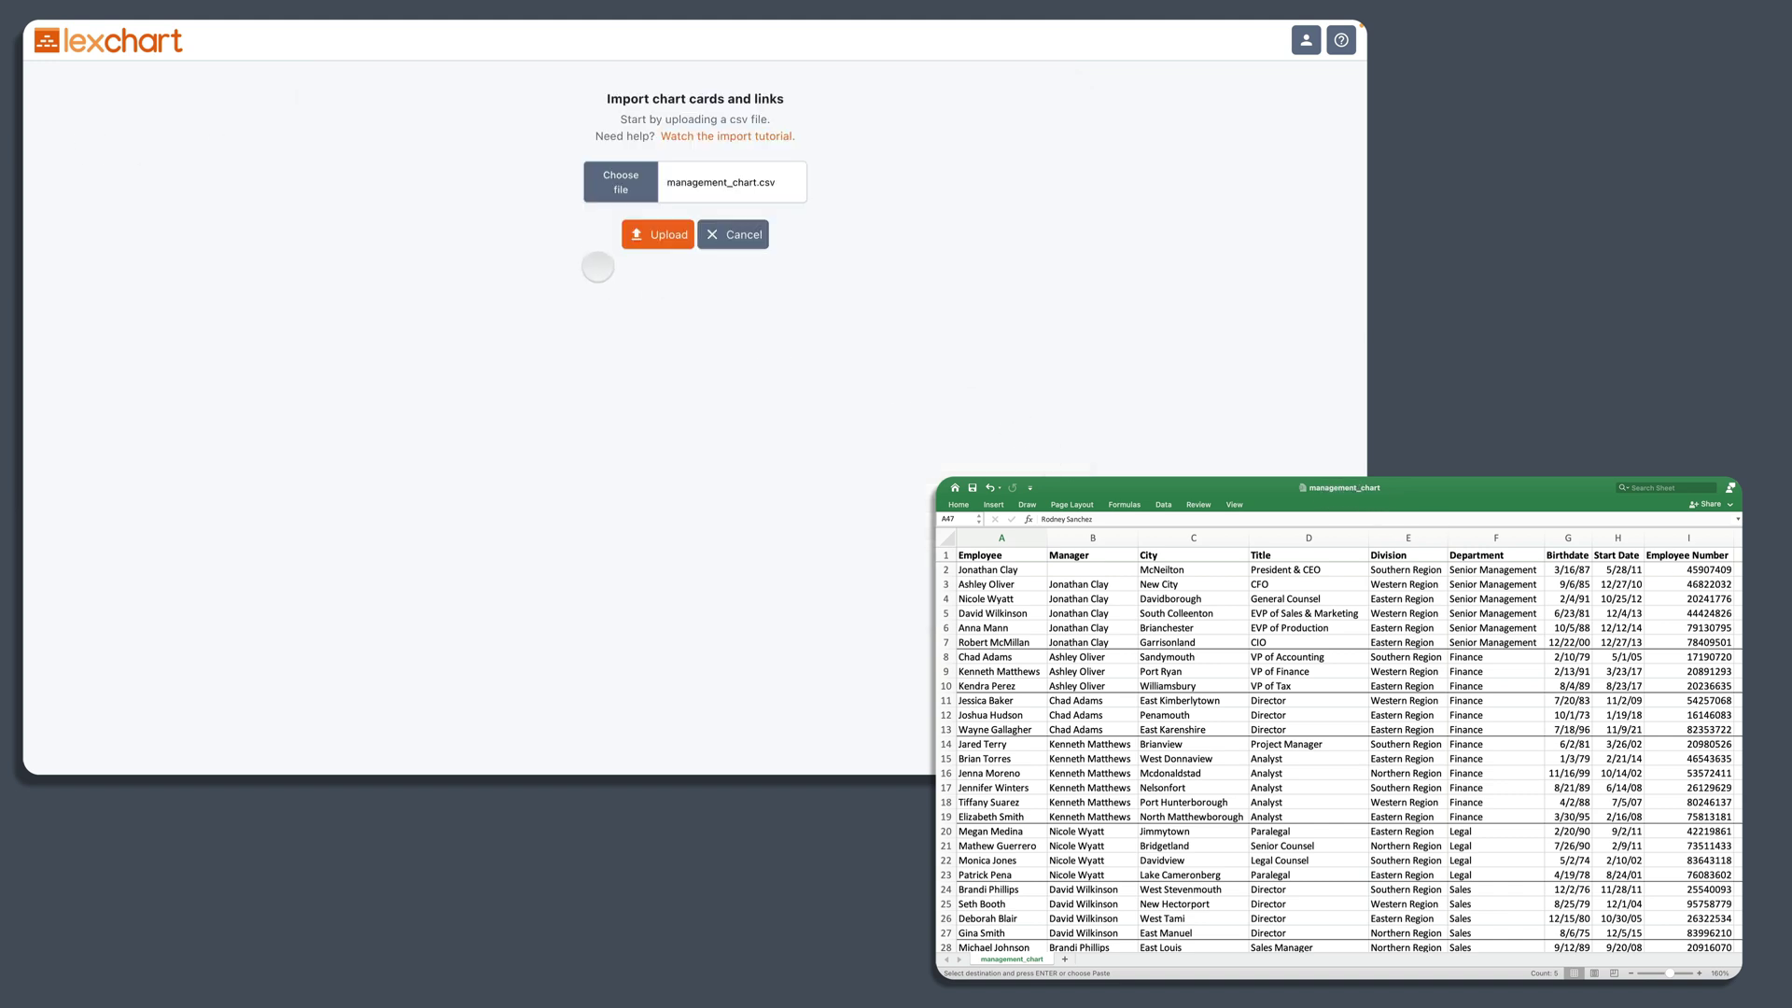
{"action": "left_click", "coordinate": [648, 235]}
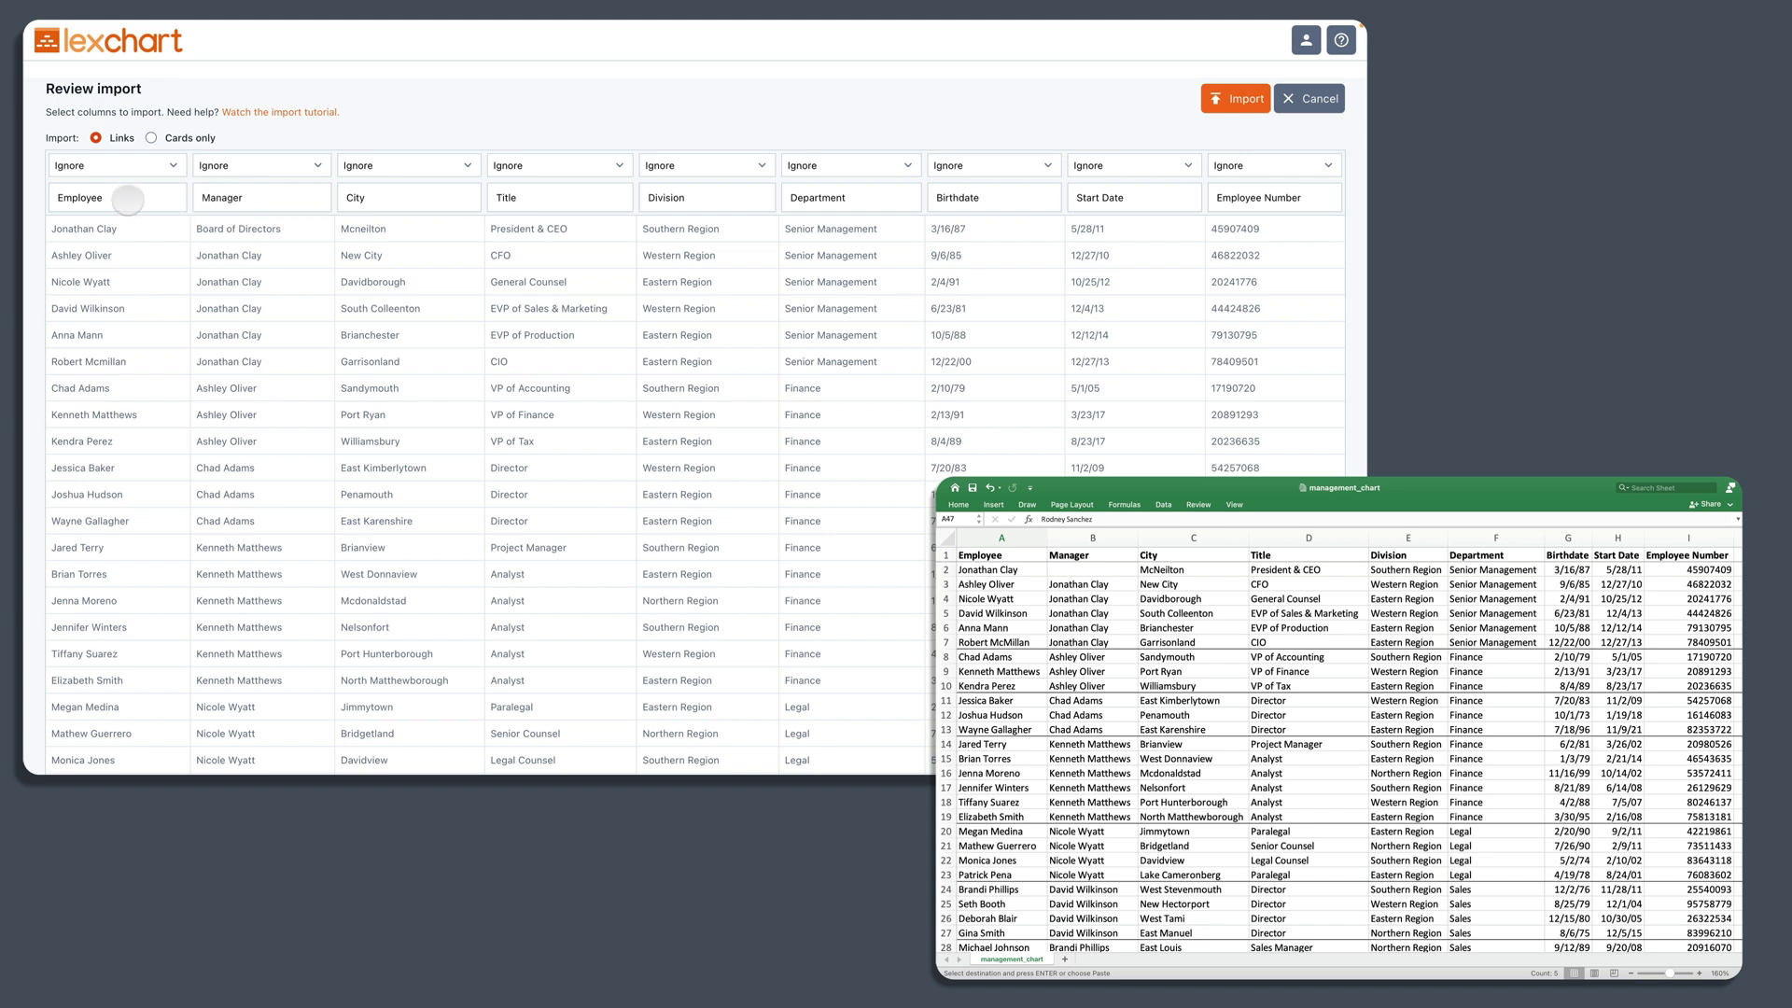
Step: Map the Employee column as Child and the Manager column as Parent
{"action": "left_click", "coordinate": [172, 165]}
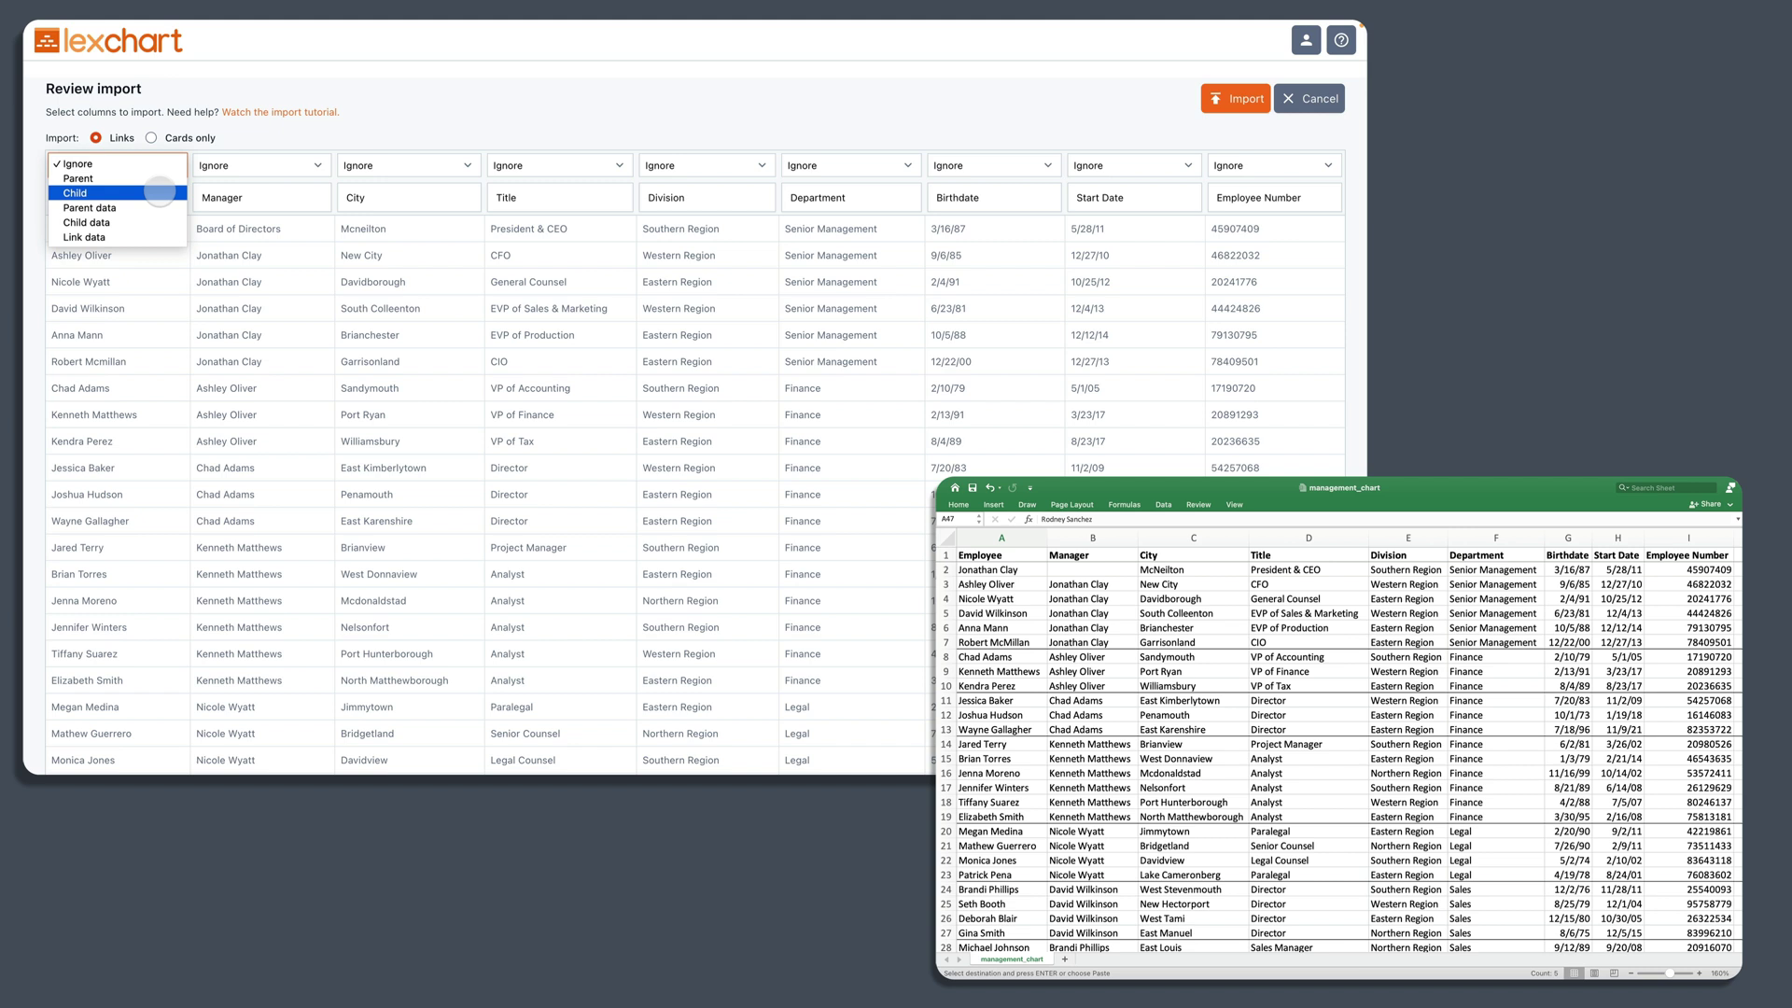
{"action": "left_click", "coordinate": [155, 193]}
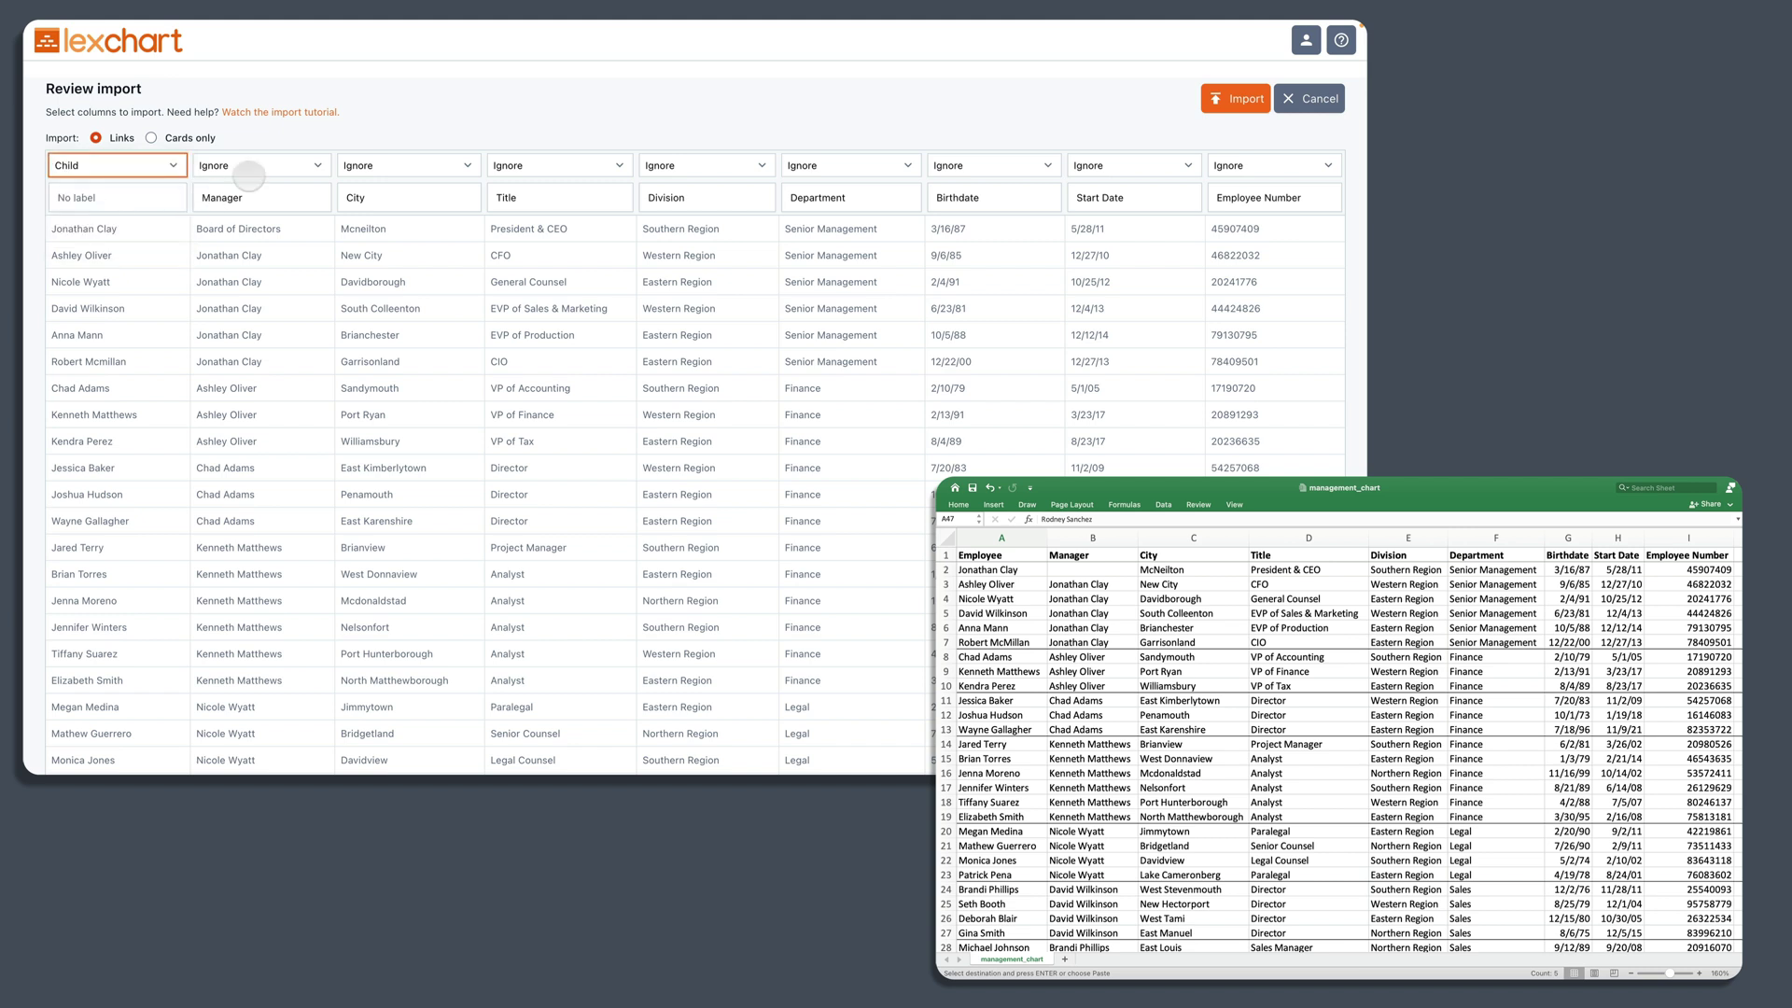
{"action": "left_click", "coordinate": [252, 168]}
{"action": "left_click", "coordinate": [259, 177]}
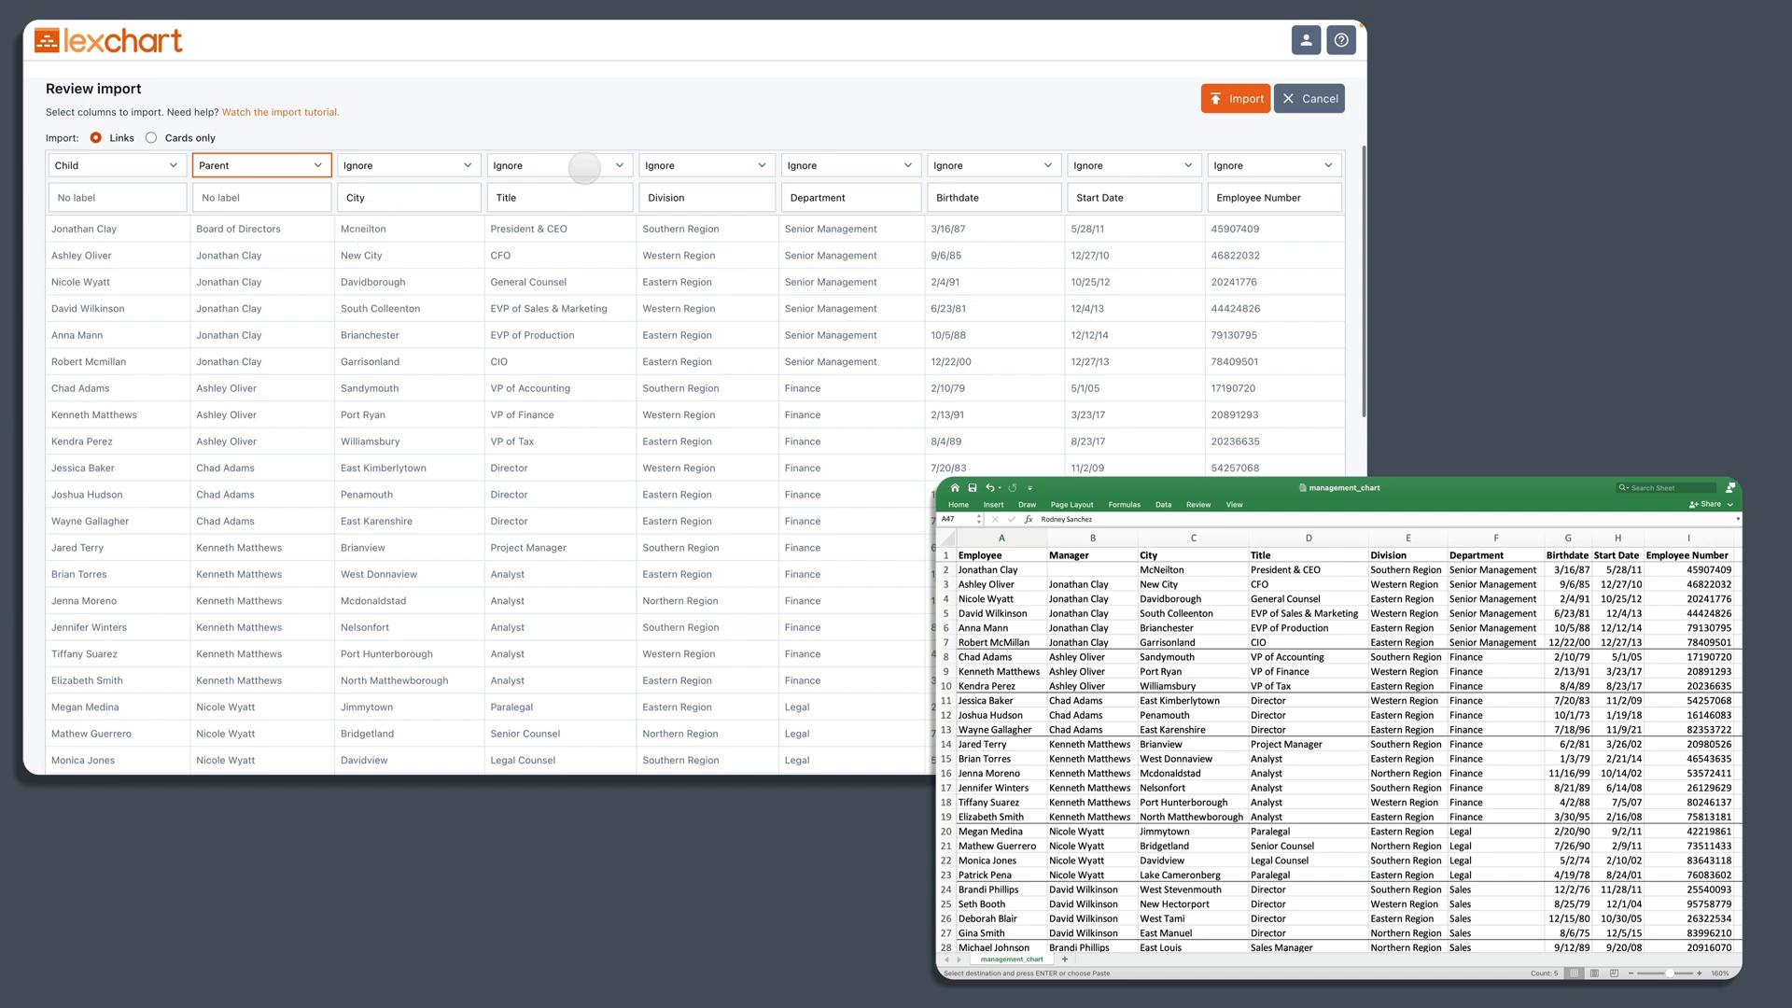
Step: Set the Title, Start Date and Employee Number columns to Child data
{"action": "left_click", "coordinate": [582, 170]}
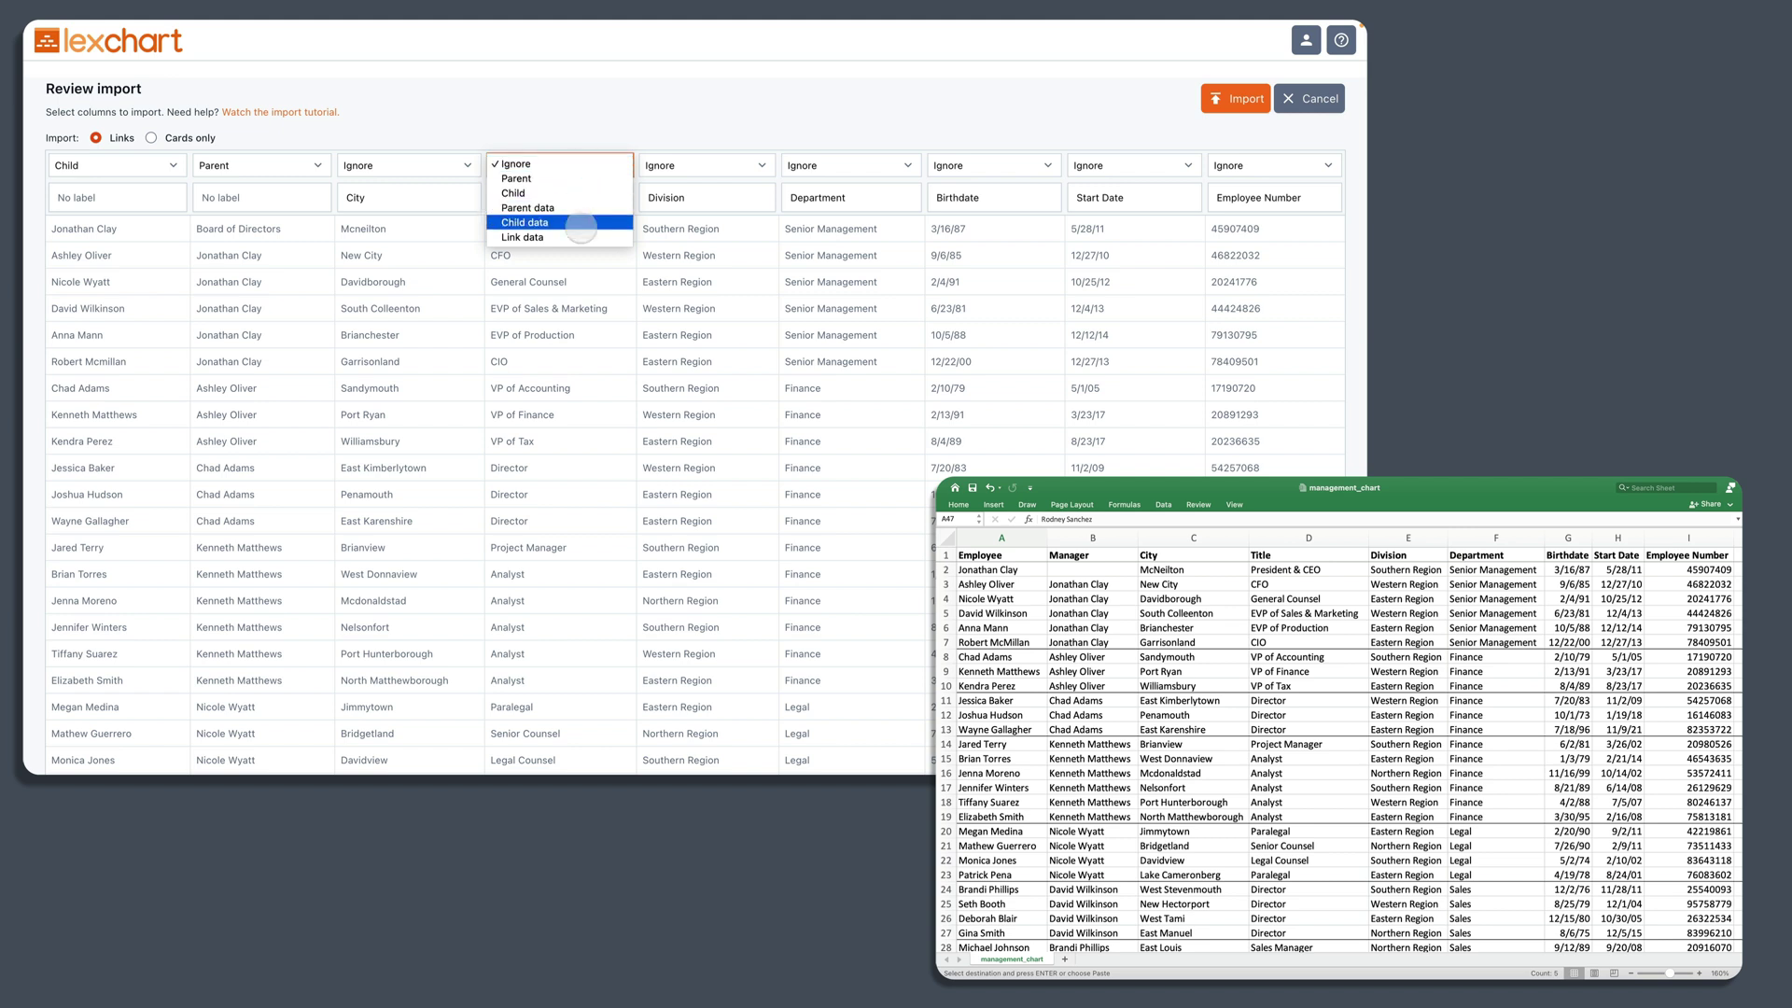
{"action": "left_click", "coordinate": [580, 227]}
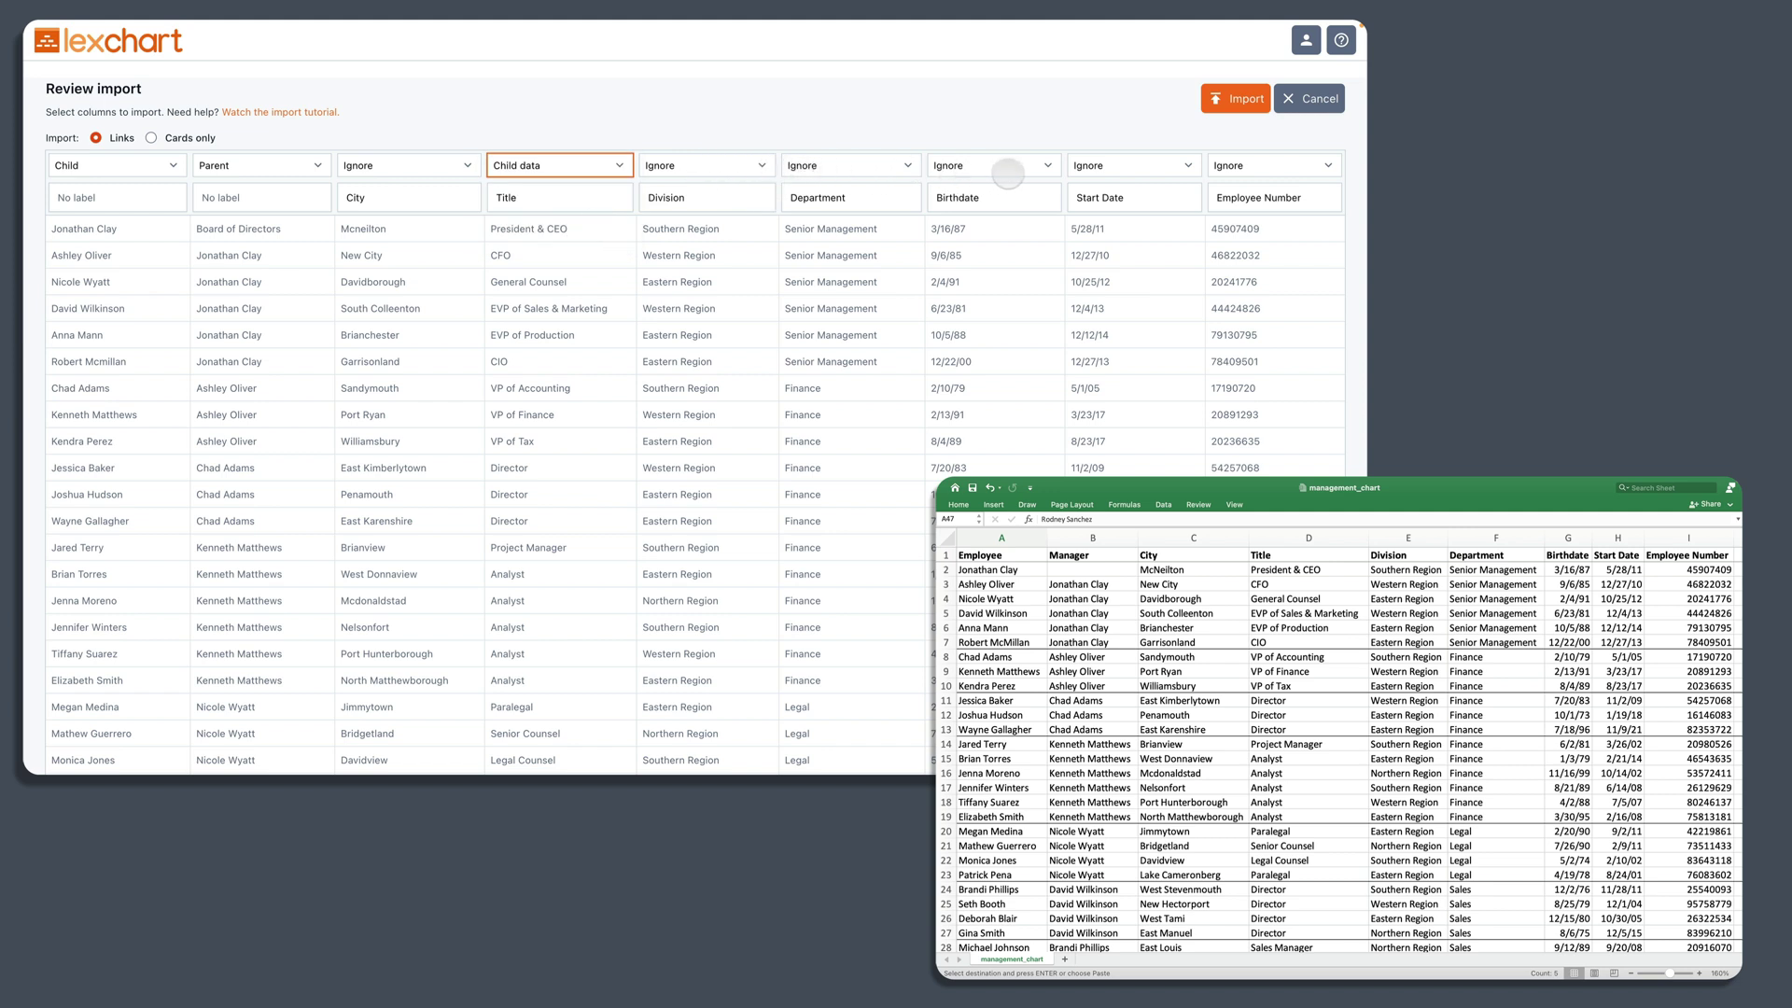
{"action": "left_click", "coordinate": [1088, 165]}
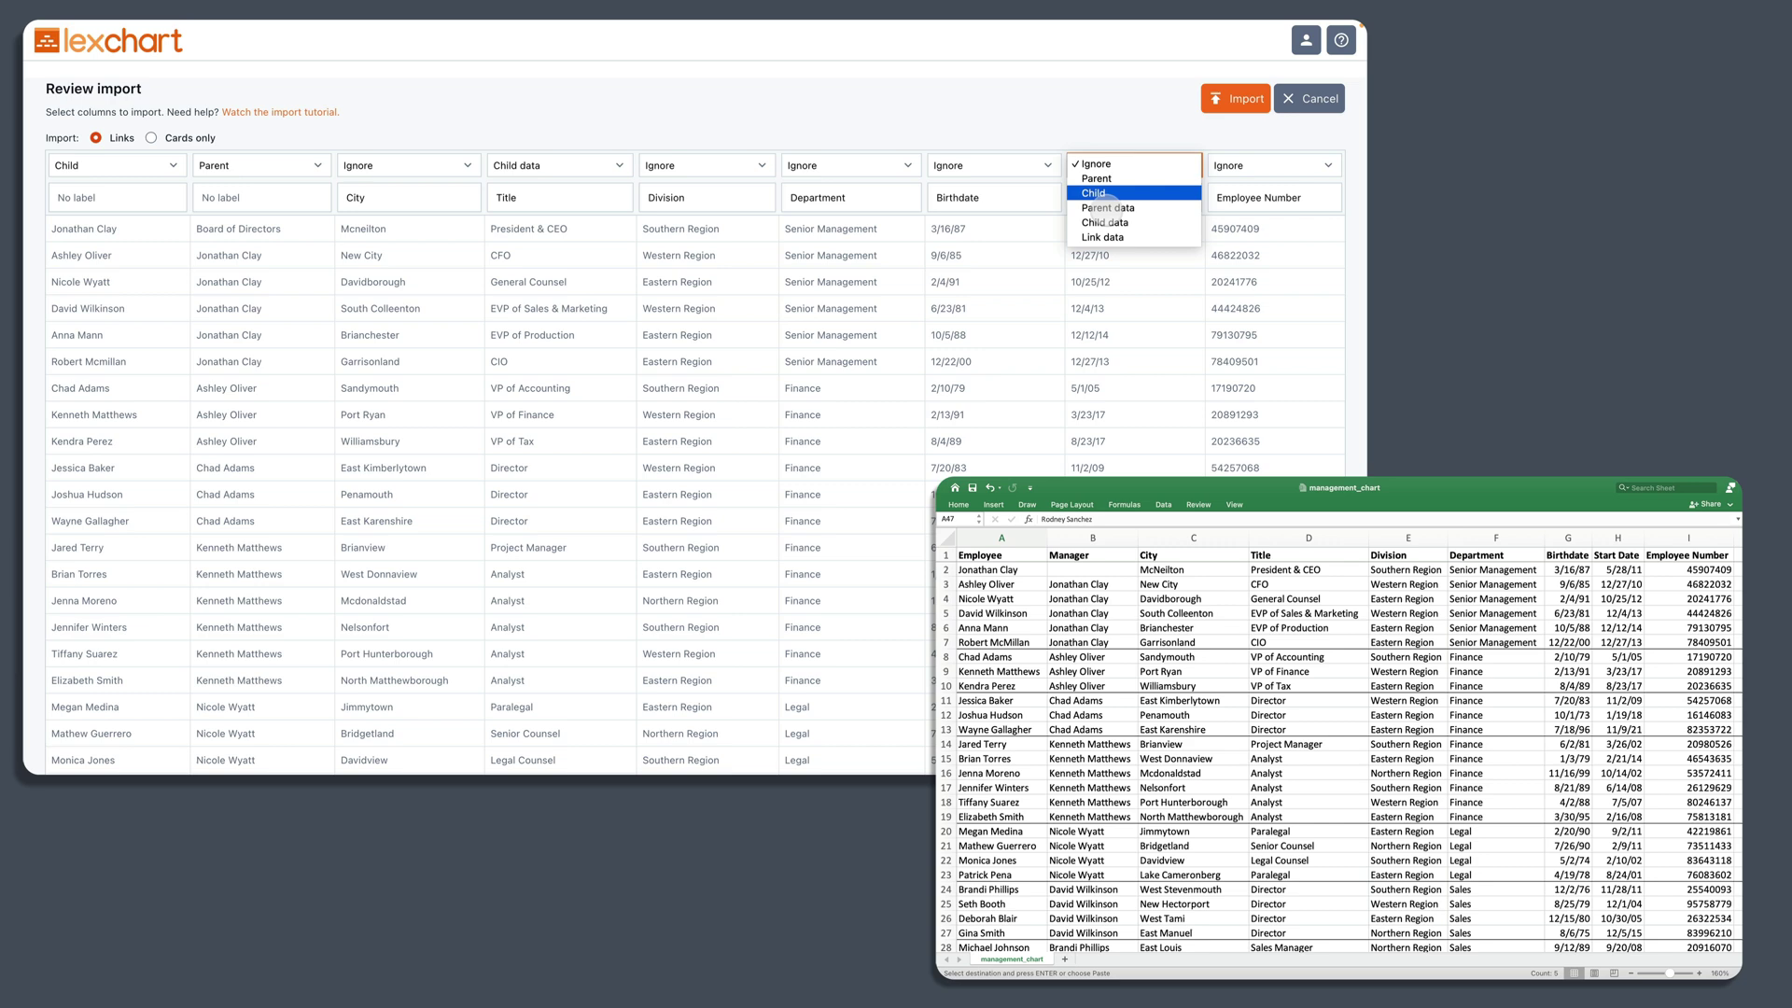
{"action": "left_click", "coordinate": [1117, 224]}
{"action": "left_click", "coordinate": [1230, 165]}
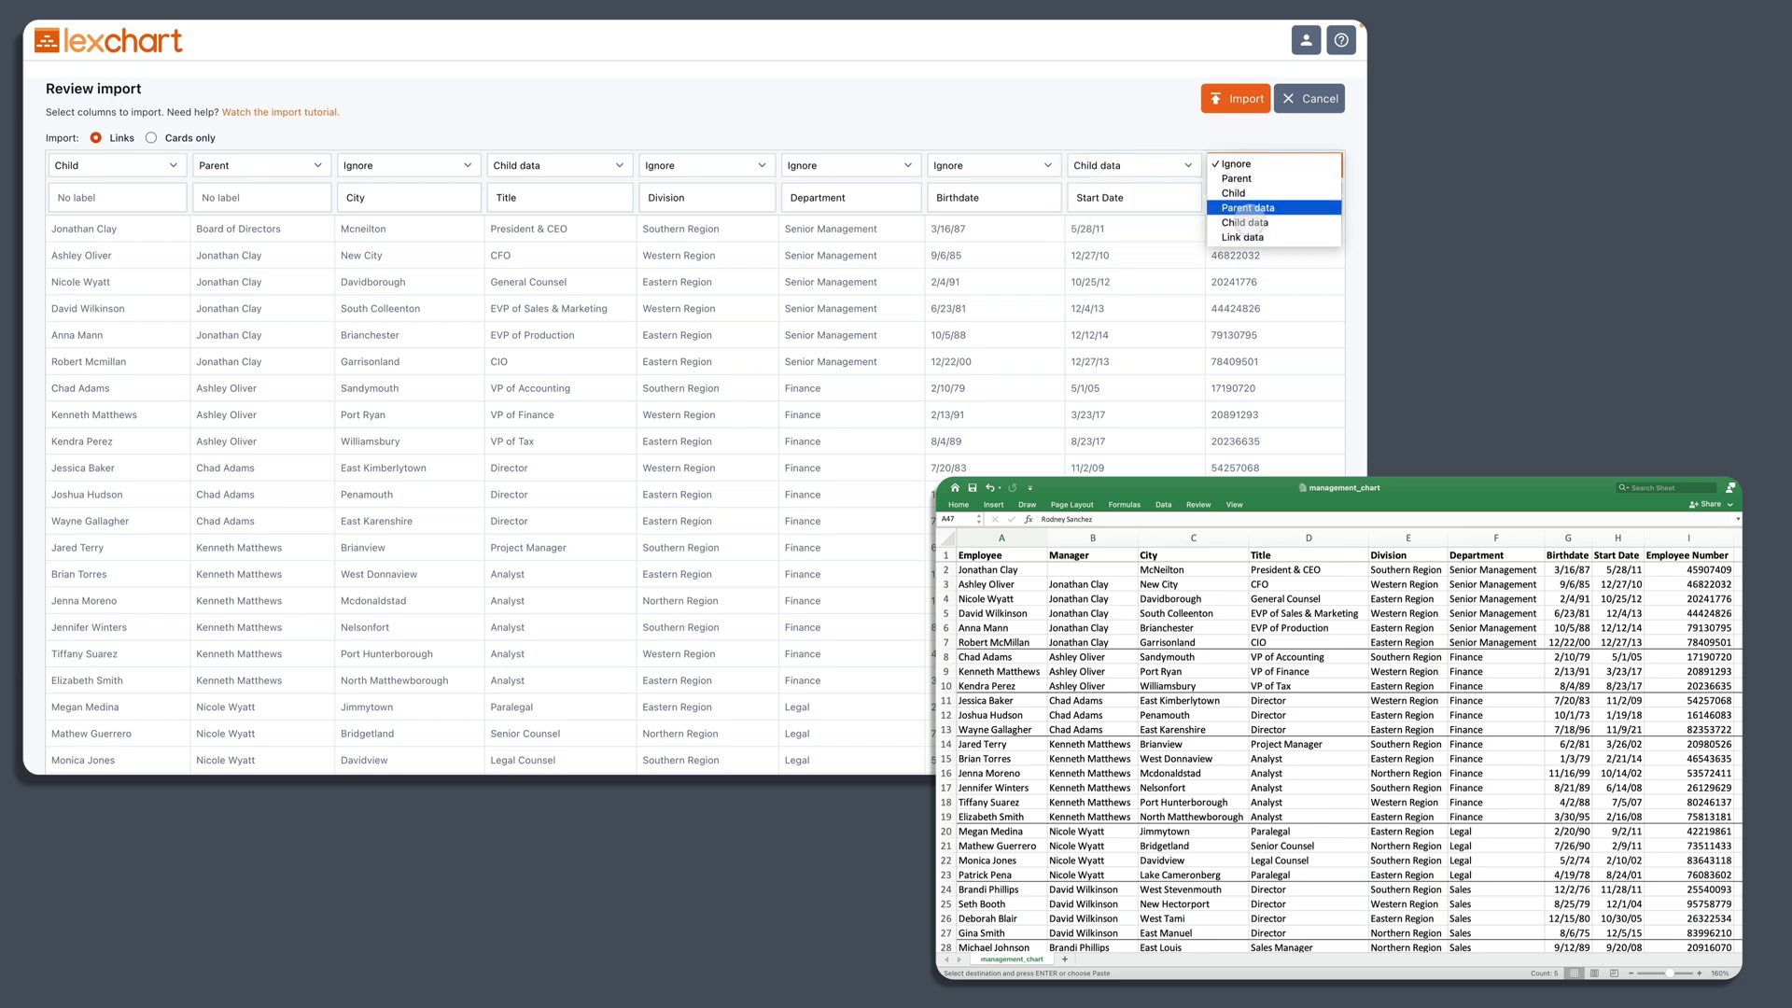
{"action": "left_click", "coordinate": [1247, 222]}
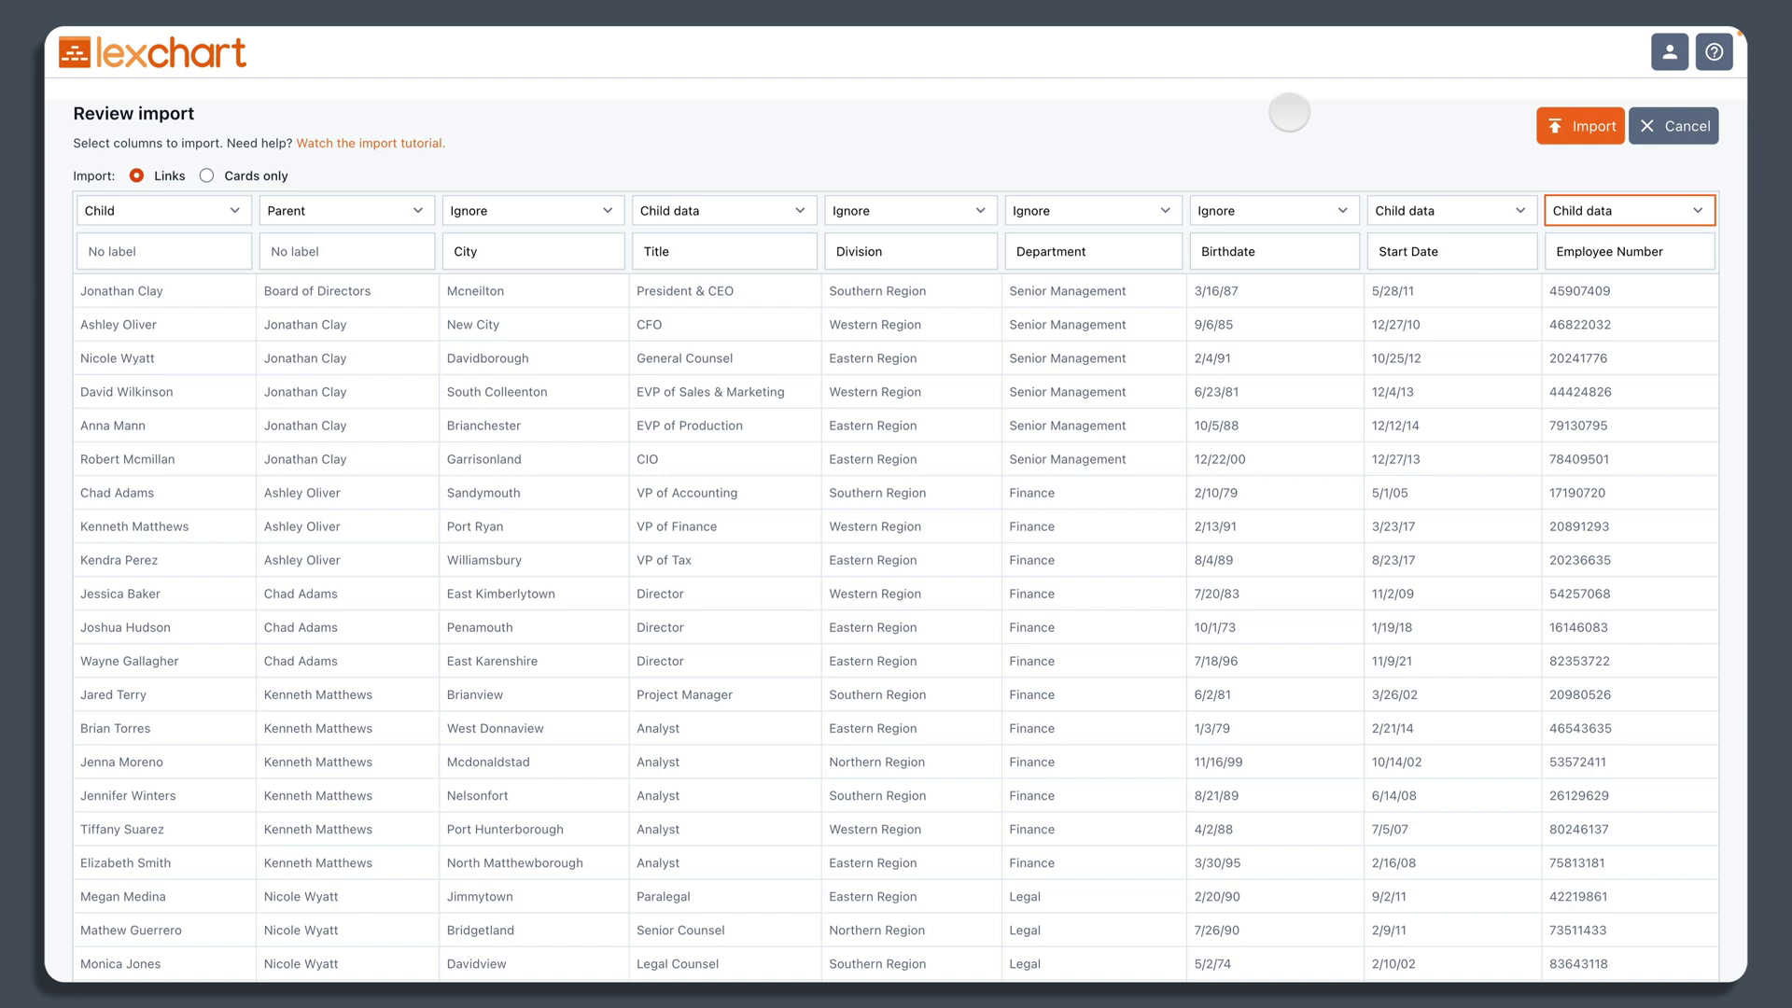
Step: Run the import, inspect the generated org chart, then fit the whole chart on screen
{"action": "left_click", "coordinate": [1569, 128]}
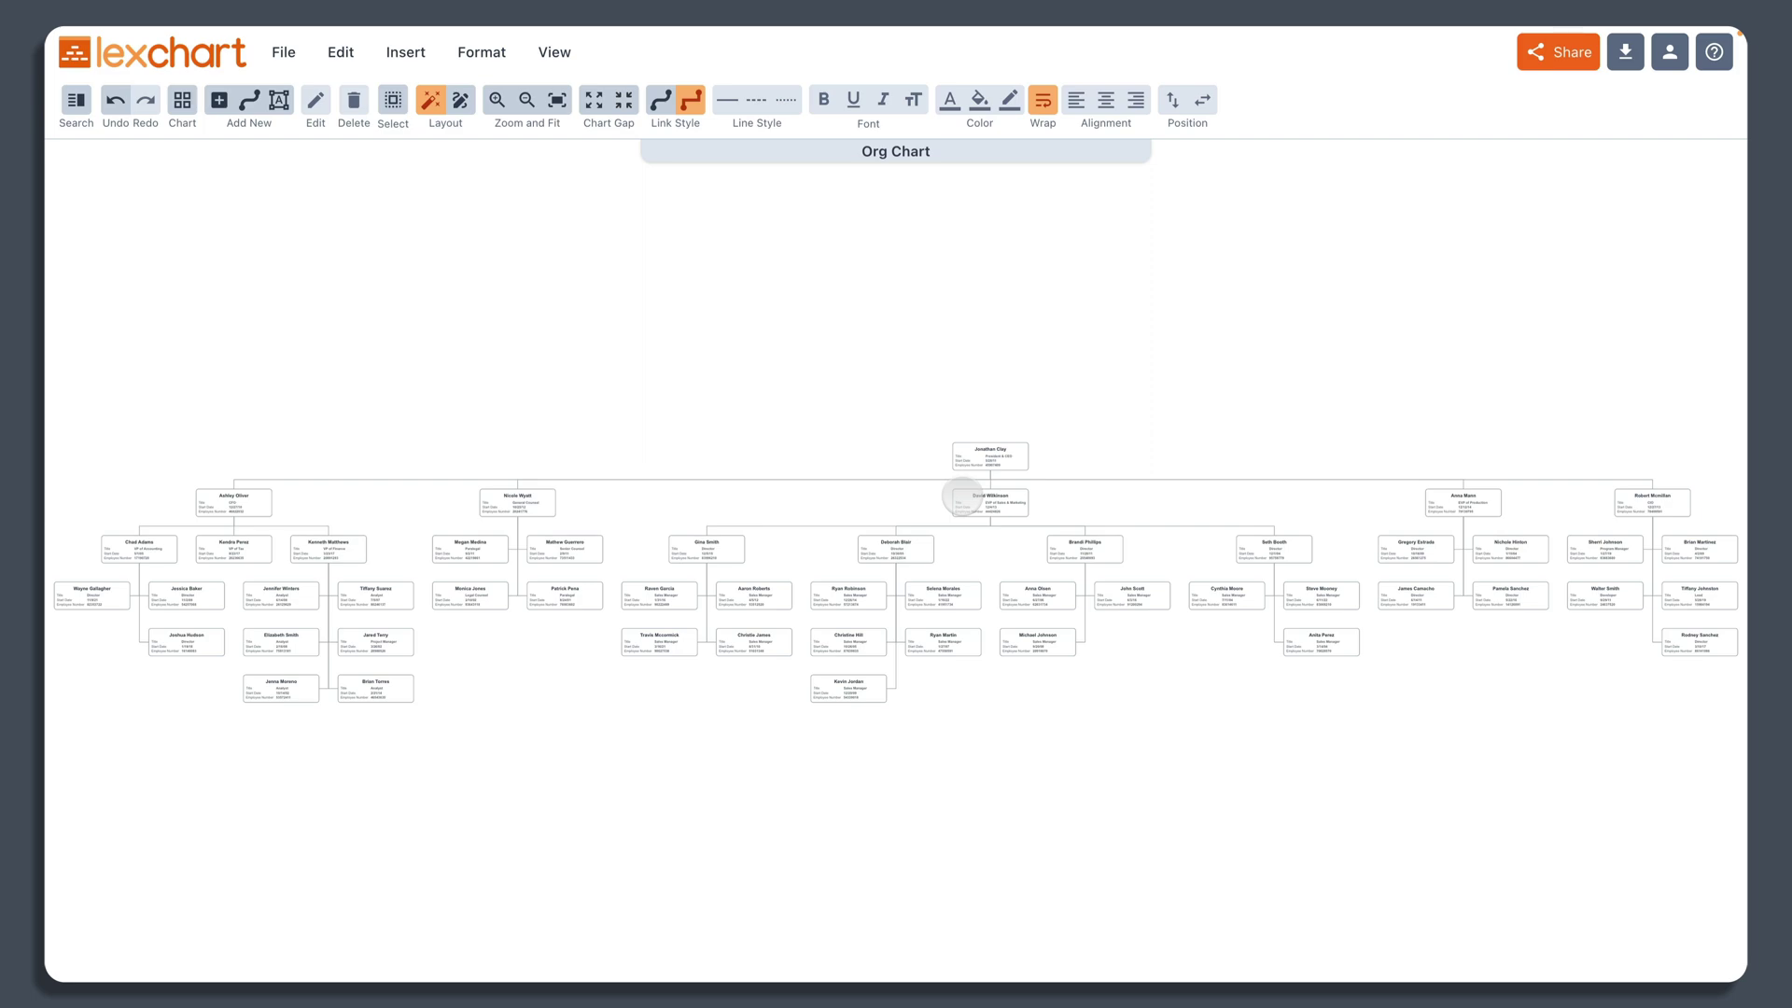
{"action": "scroll", "coordinate": [860, 524], "scroll_direction": "up", "scroll_amount": 3}
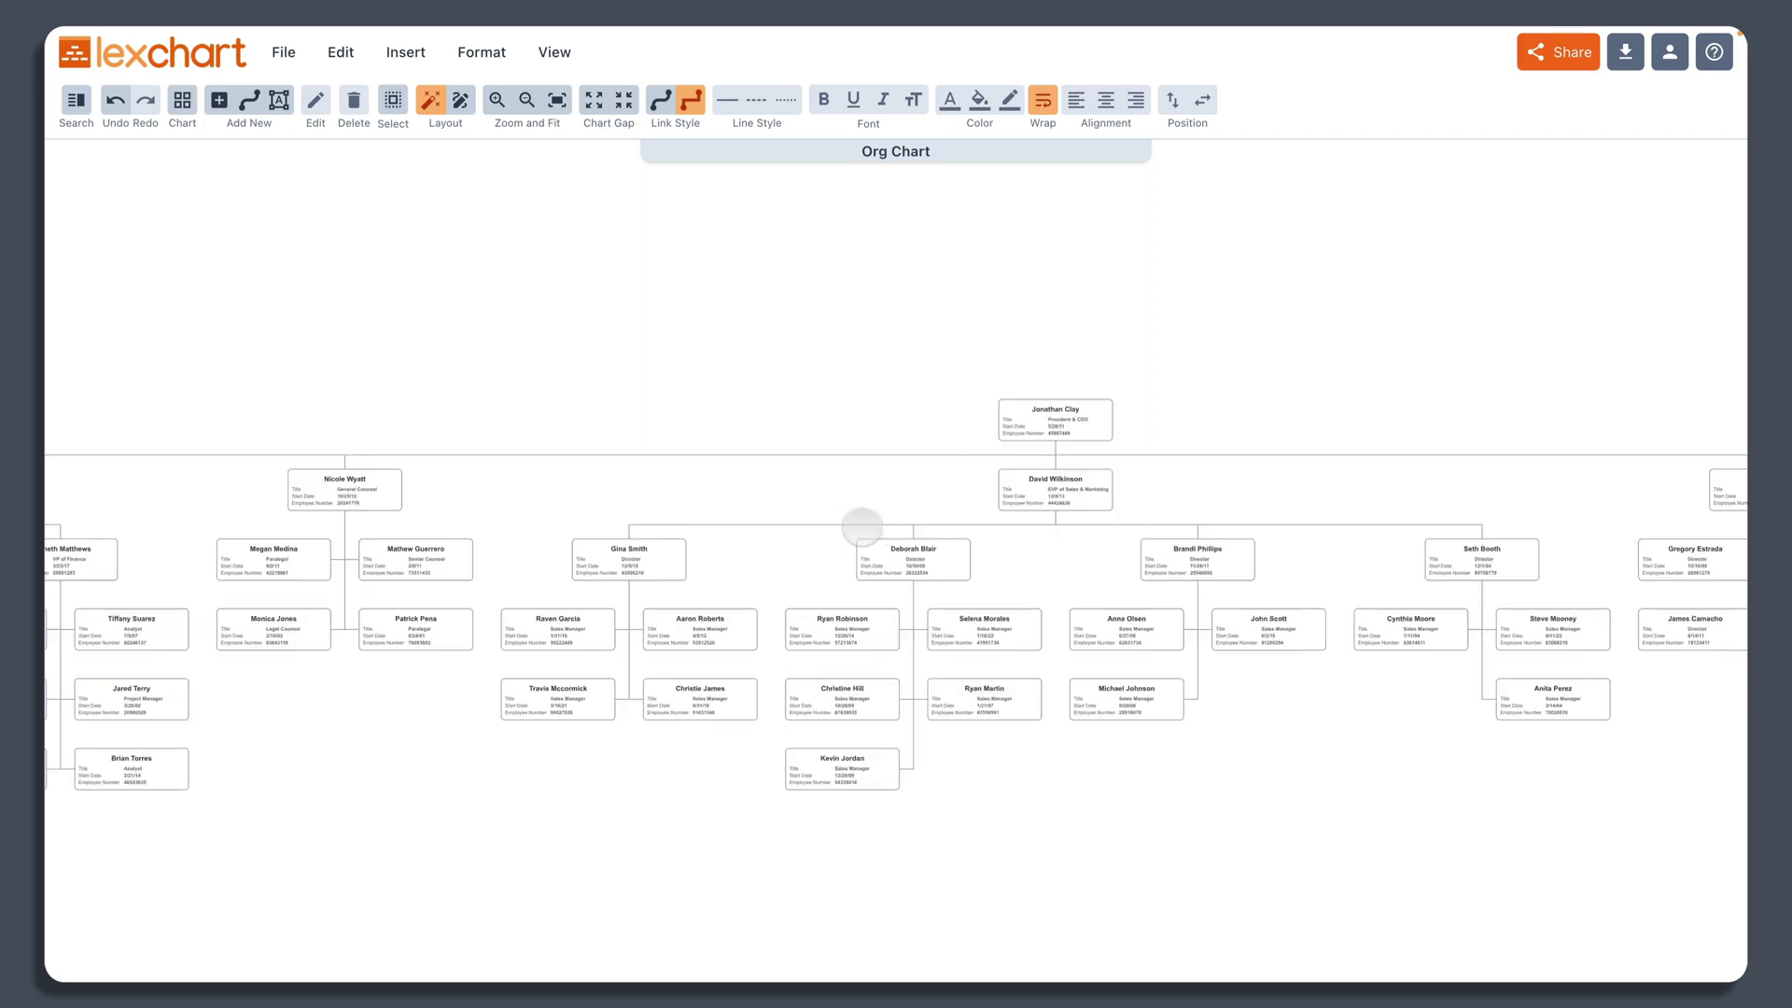
{"action": "scroll", "coordinate": [863, 527], "scroll_direction": "up", "scroll_amount": 4}
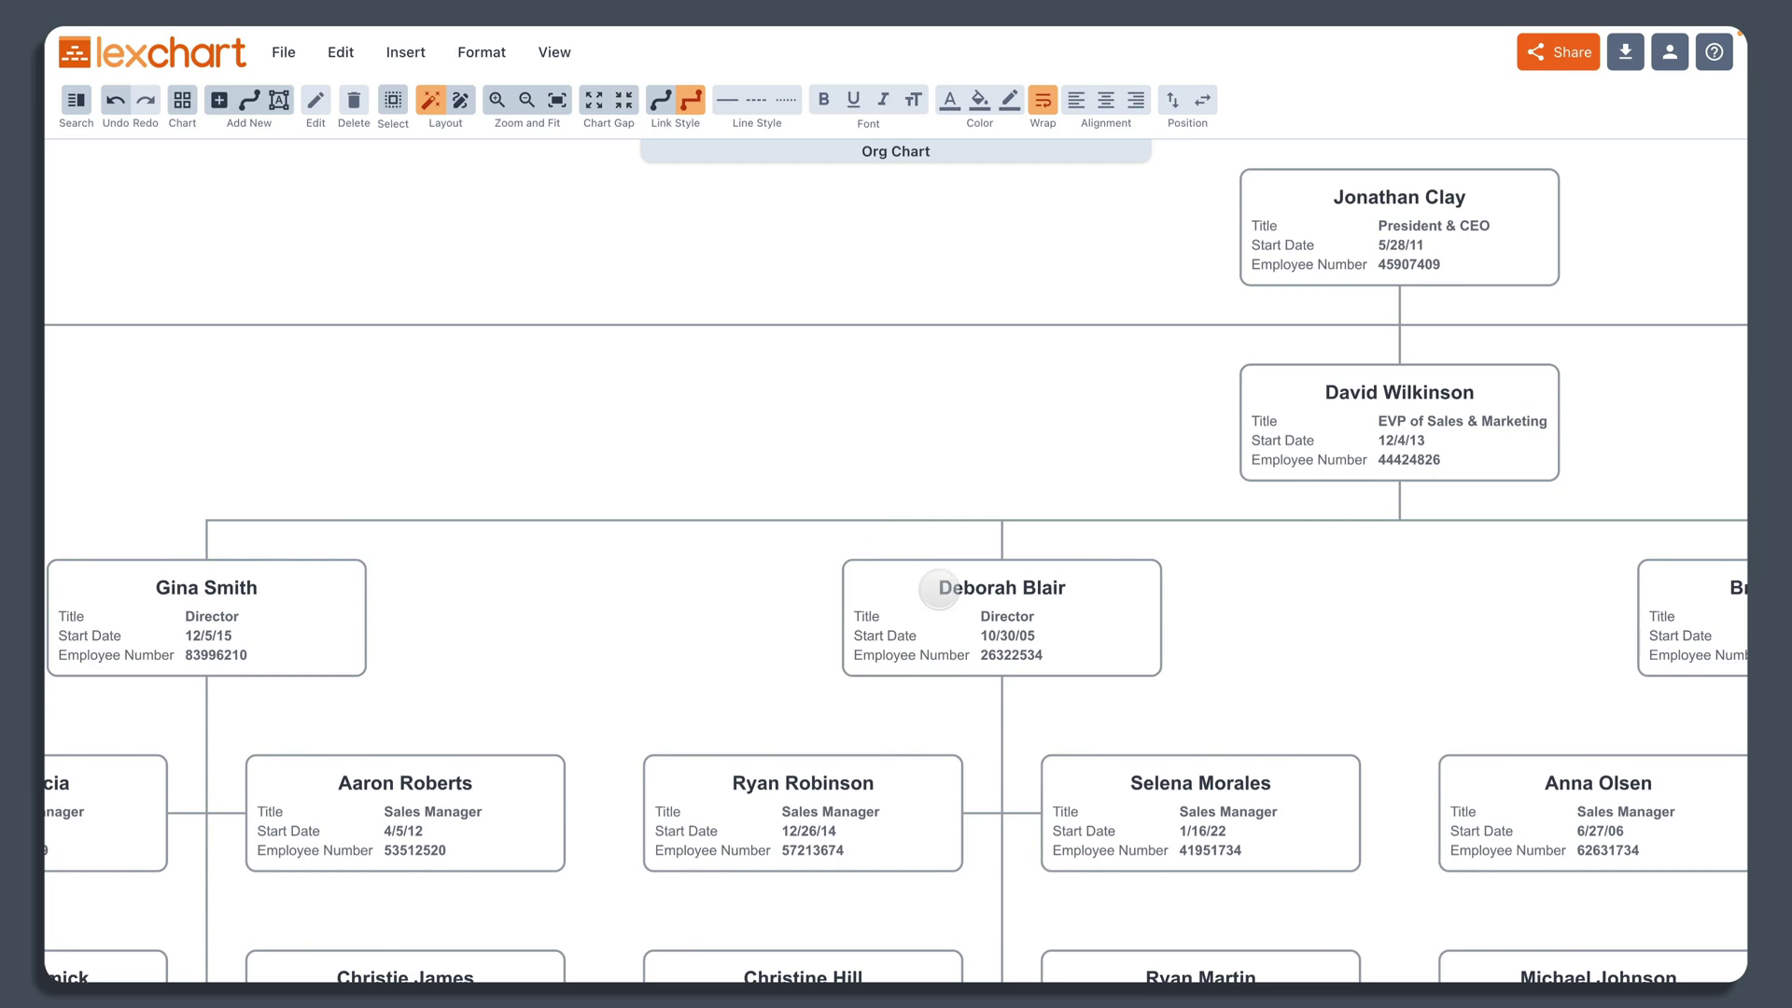
{"action": "scroll", "coordinate": [939, 590], "scroll_direction": "down", "scroll_amount": 5}
{"action": "scroll", "coordinate": [939, 590], "scroll_direction": "left", "scroll_amount": 8}
{"action": "scroll", "coordinate": [1120, 560], "scroll_direction": "up", "scroll_amount": 5}
{"action": "scroll", "coordinate": [1218, 565], "scroll_direction": "right", "scroll_amount": 3}
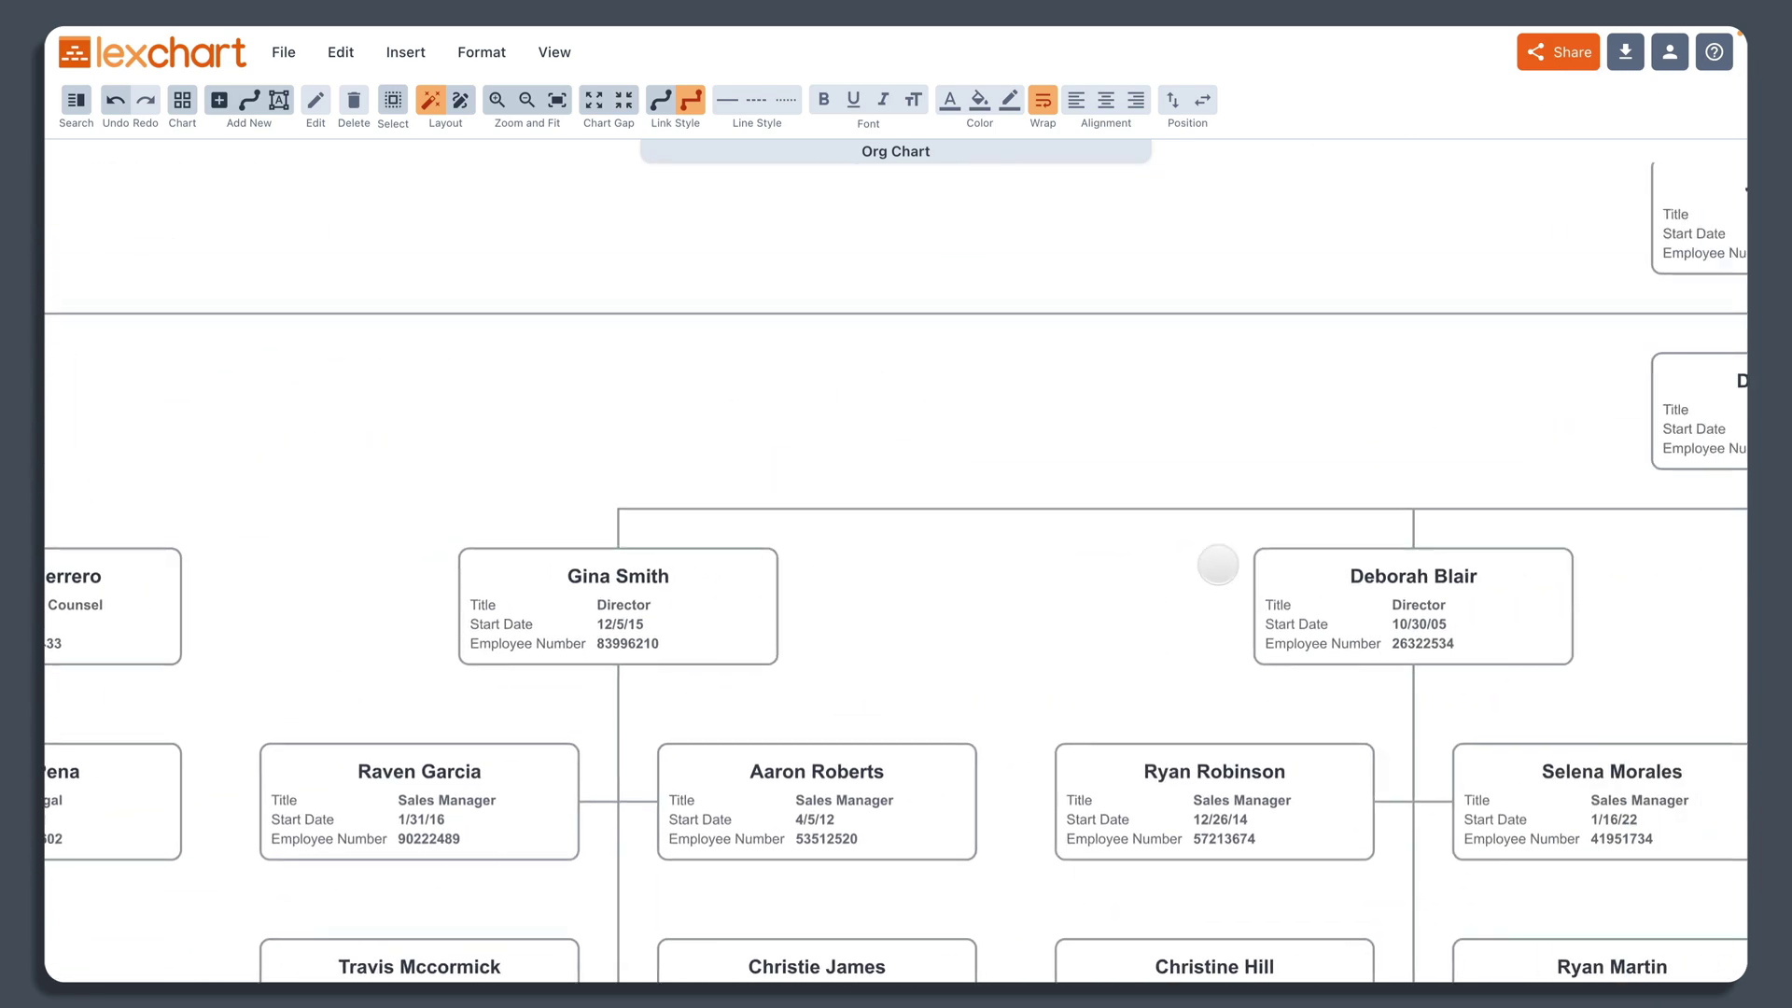
{"action": "scroll", "coordinate": [1218, 564], "scroll_direction": "right", "scroll_amount": 7}
{"action": "scroll", "coordinate": [1218, 564], "scroll_direction": "down", "scroll_amount": 2}
{"action": "scroll", "coordinate": [640, 452], "scroll_direction": "right", "scroll_amount": 4}
{"action": "scroll", "coordinate": [208, 524], "scroll_direction": "up", "scroll_amount": 2}
{"action": "scroll", "coordinate": [492, 628], "scroll_direction": "left", "scroll_amount": 5}
{"action": "scroll", "coordinate": [492, 628], "scroll_direction": "down", "scroll_amount": 1}
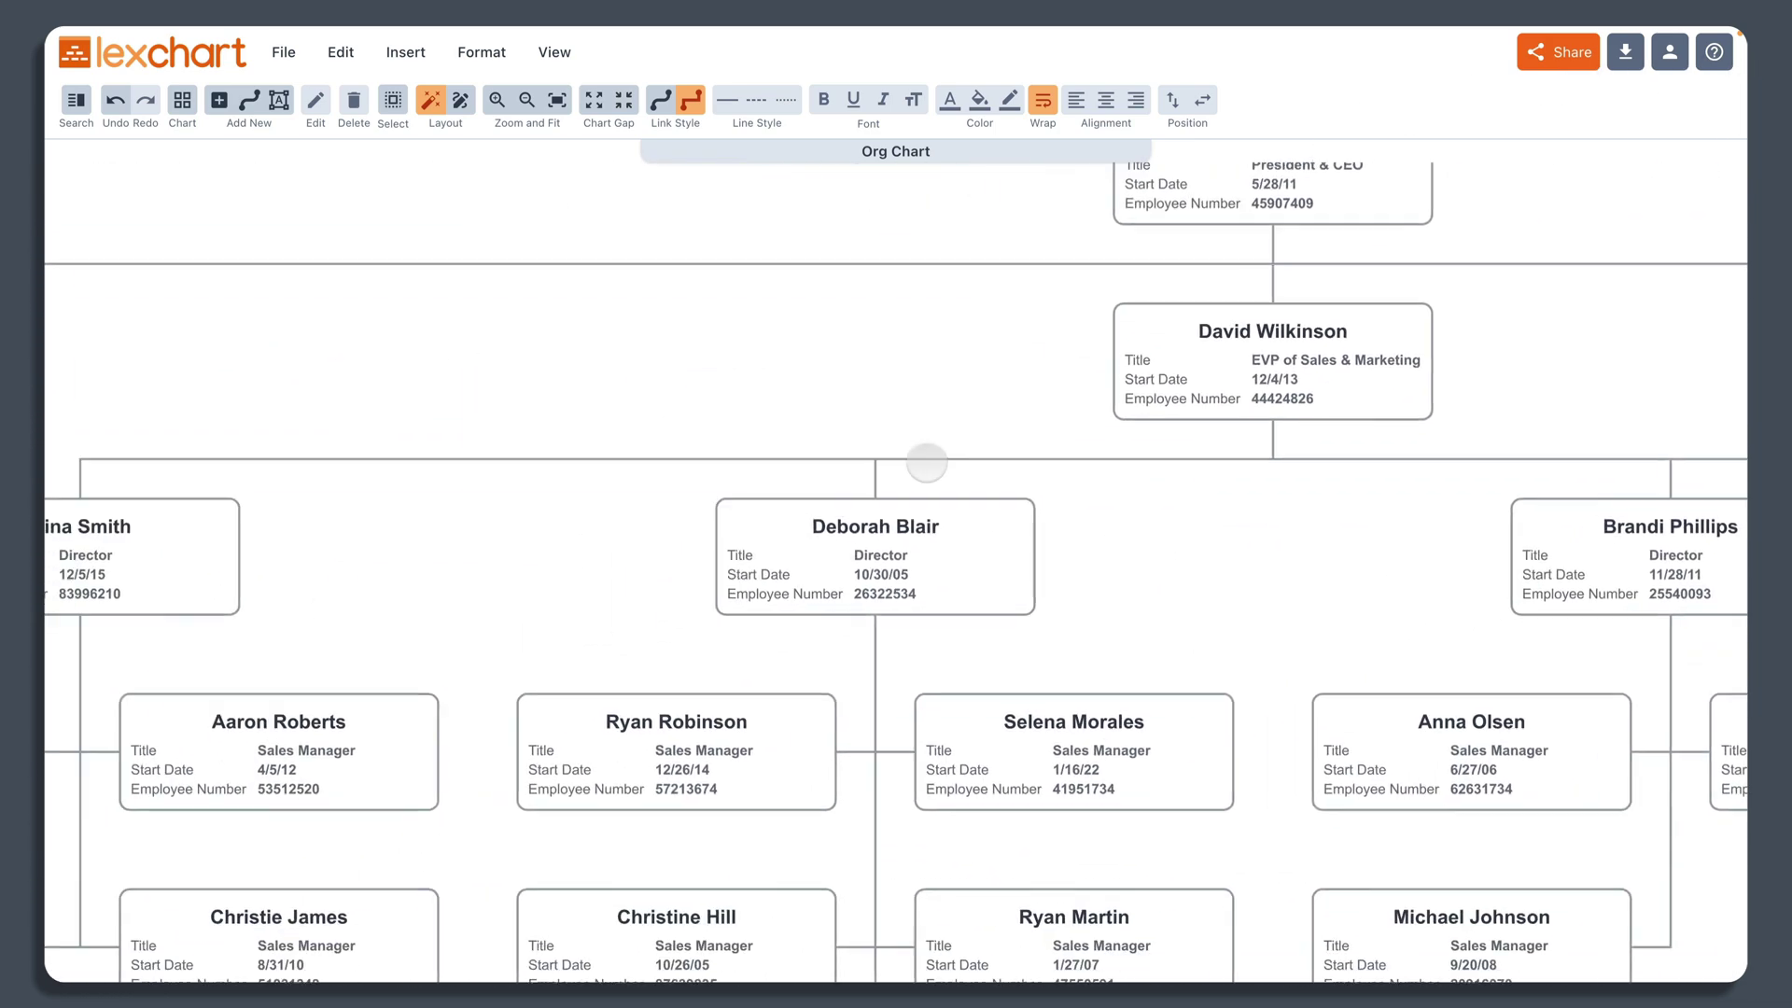
{"action": "scroll", "coordinate": [927, 463], "scroll_direction": "down", "scroll_amount": 3}
{"action": "scroll", "coordinate": [926, 463], "scroll_direction": "left", "scroll_amount": 10}
{"action": "scroll", "coordinate": [597, 429], "scroll_direction": "left", "scroll_amount": 1}
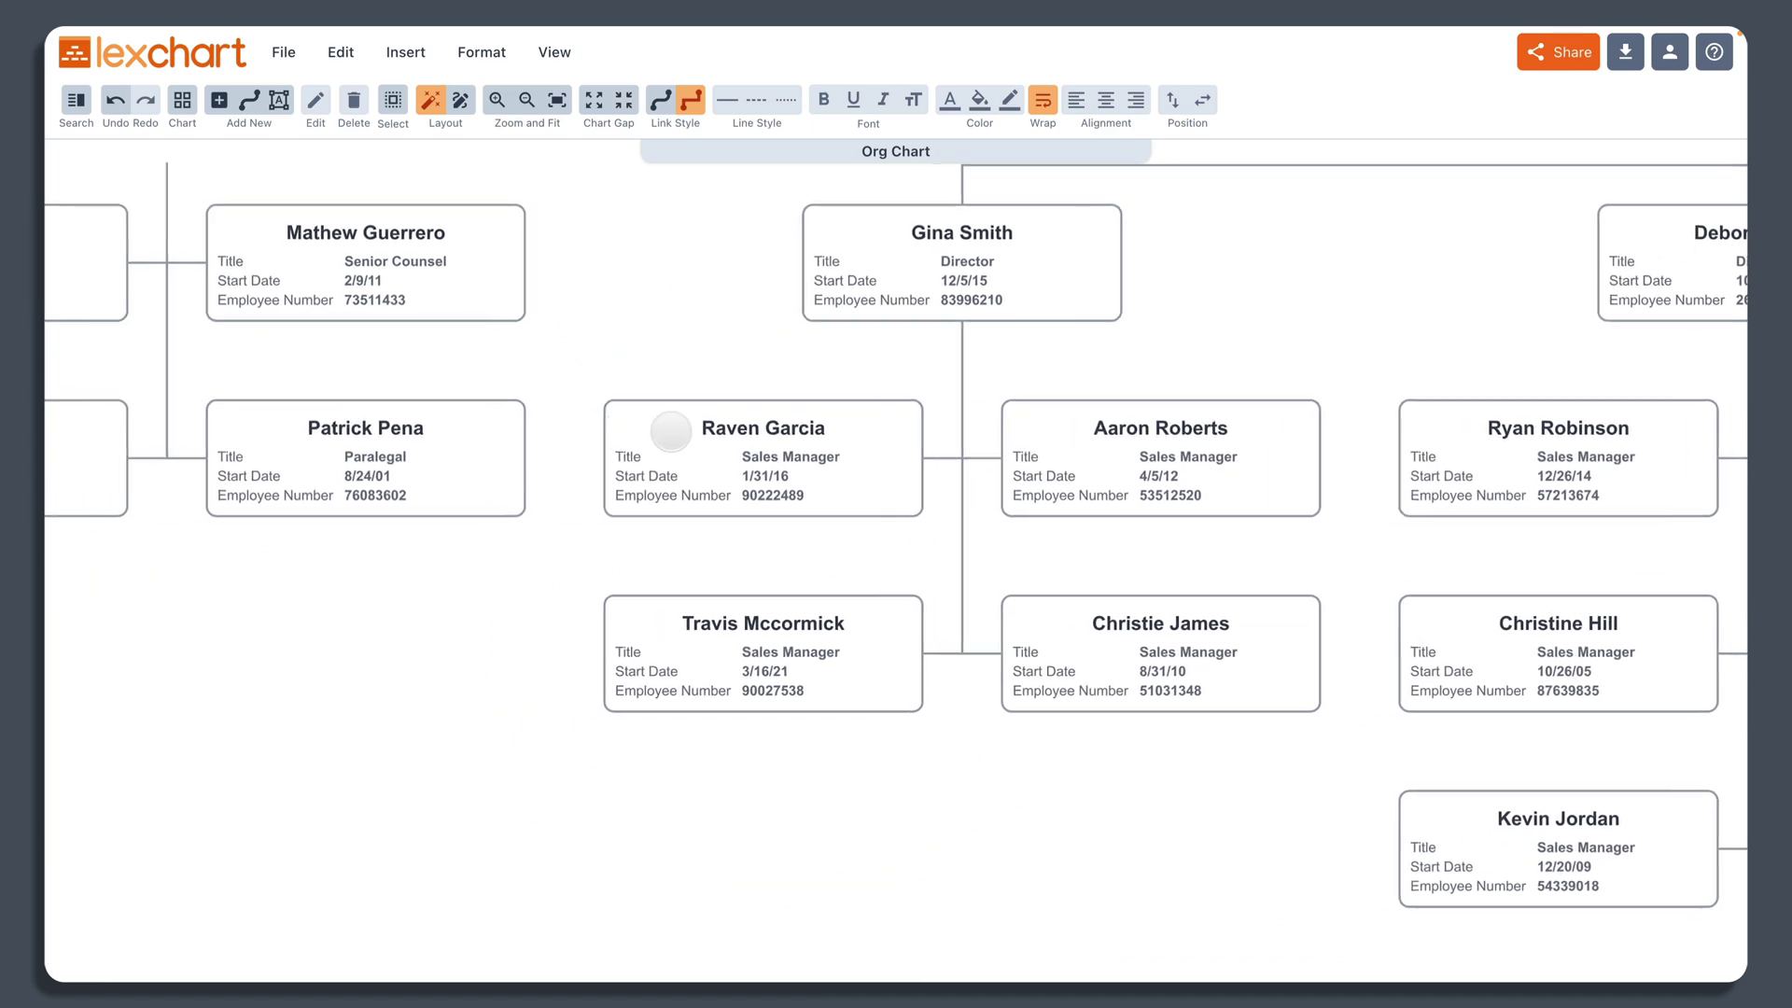
{"action": "scroll", "coordinate": [671, 431], "scroll_direction": "left", "scroll_amount": 5}
{"action": "scroll", "coordinate": [1132, 529], "scroll_direction": "up", "scroll_amount": 3}
{"action": "scroll", "coordinate": [1200, 660], "scroll_direction": "down", "scroll_amount": 1}
{"action": "scroll", "coordinate": [1080, 620], "scroll_direction": "right", "scroll_amount": 1}
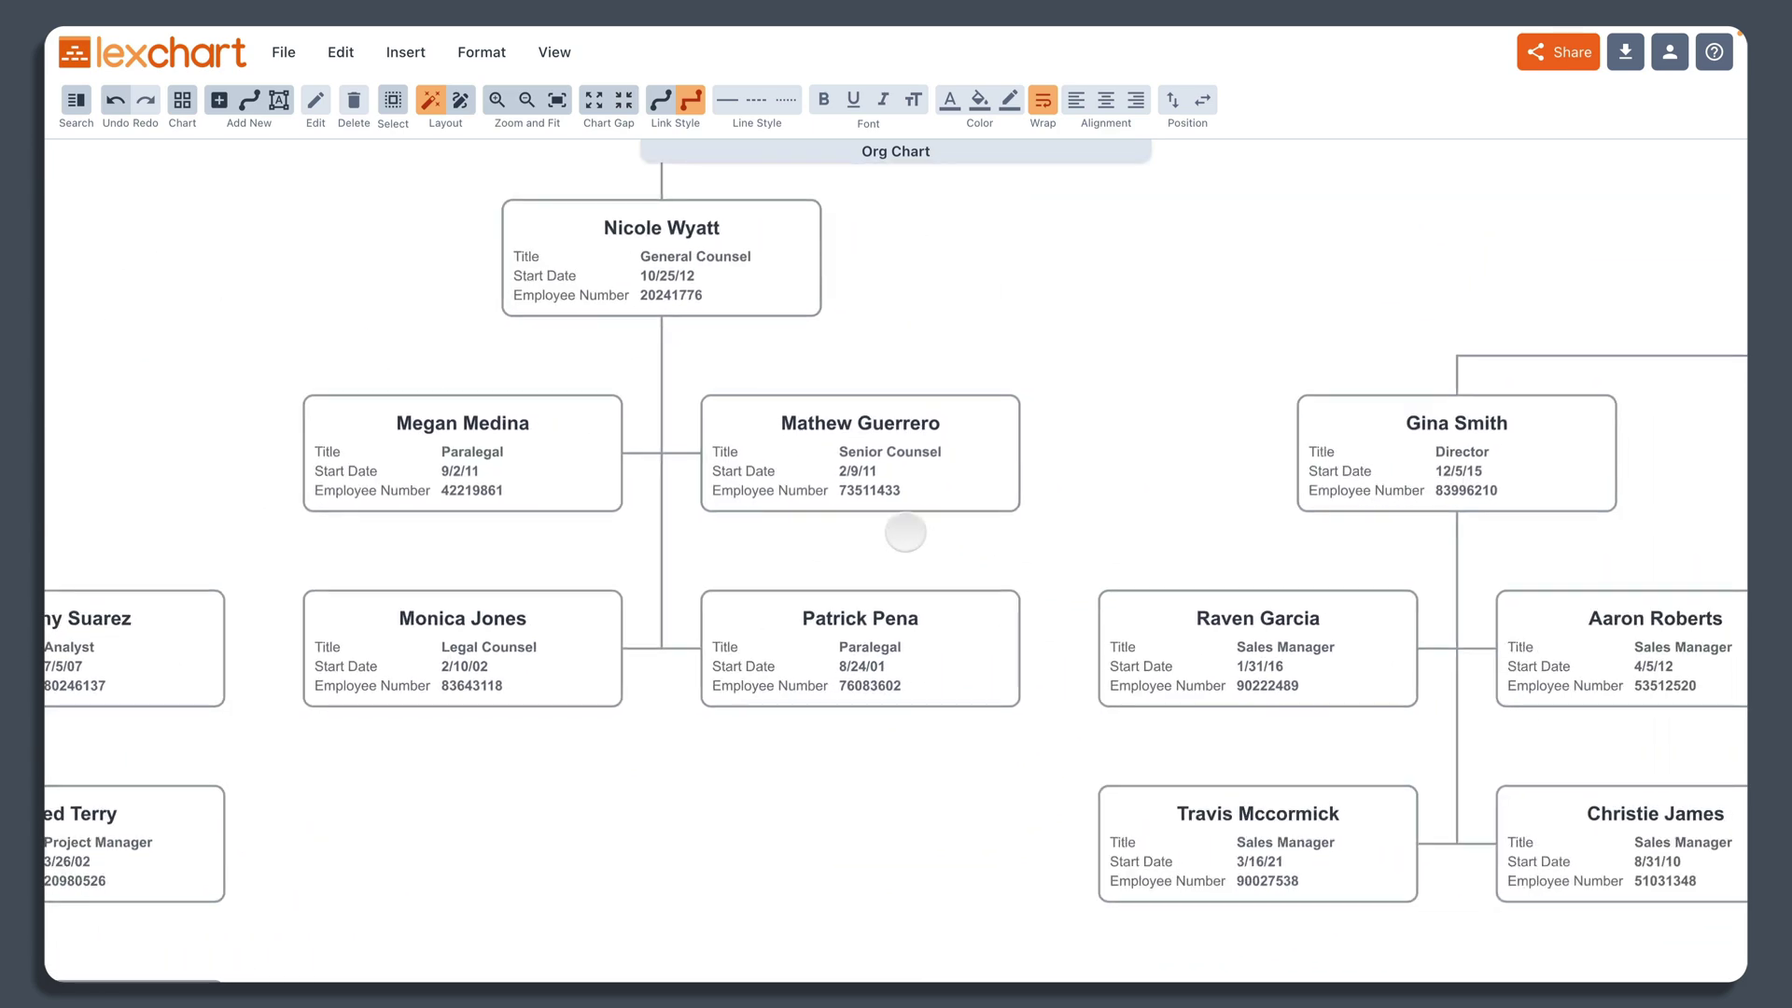
{"action": "scroll", "coordinate": [905, 533], "scroll_direction": "down", "scroll_amount": 5}
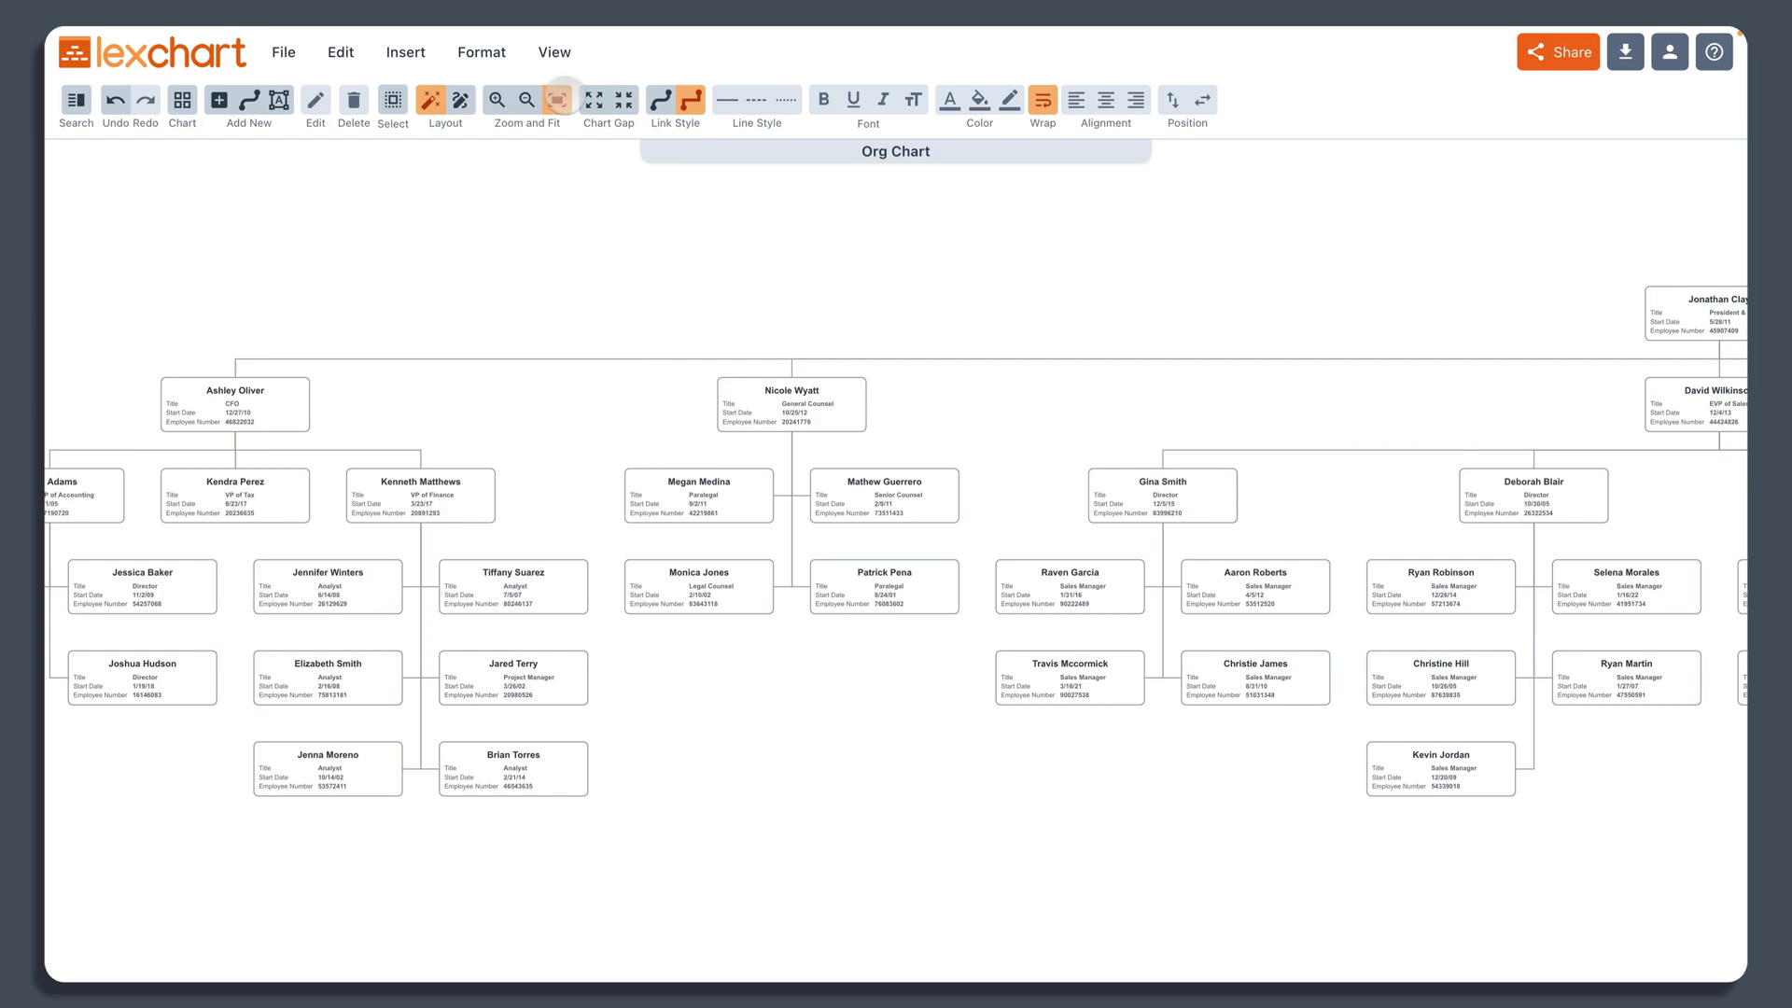
{"action": "left_click", "coordinate": [556, 100]}
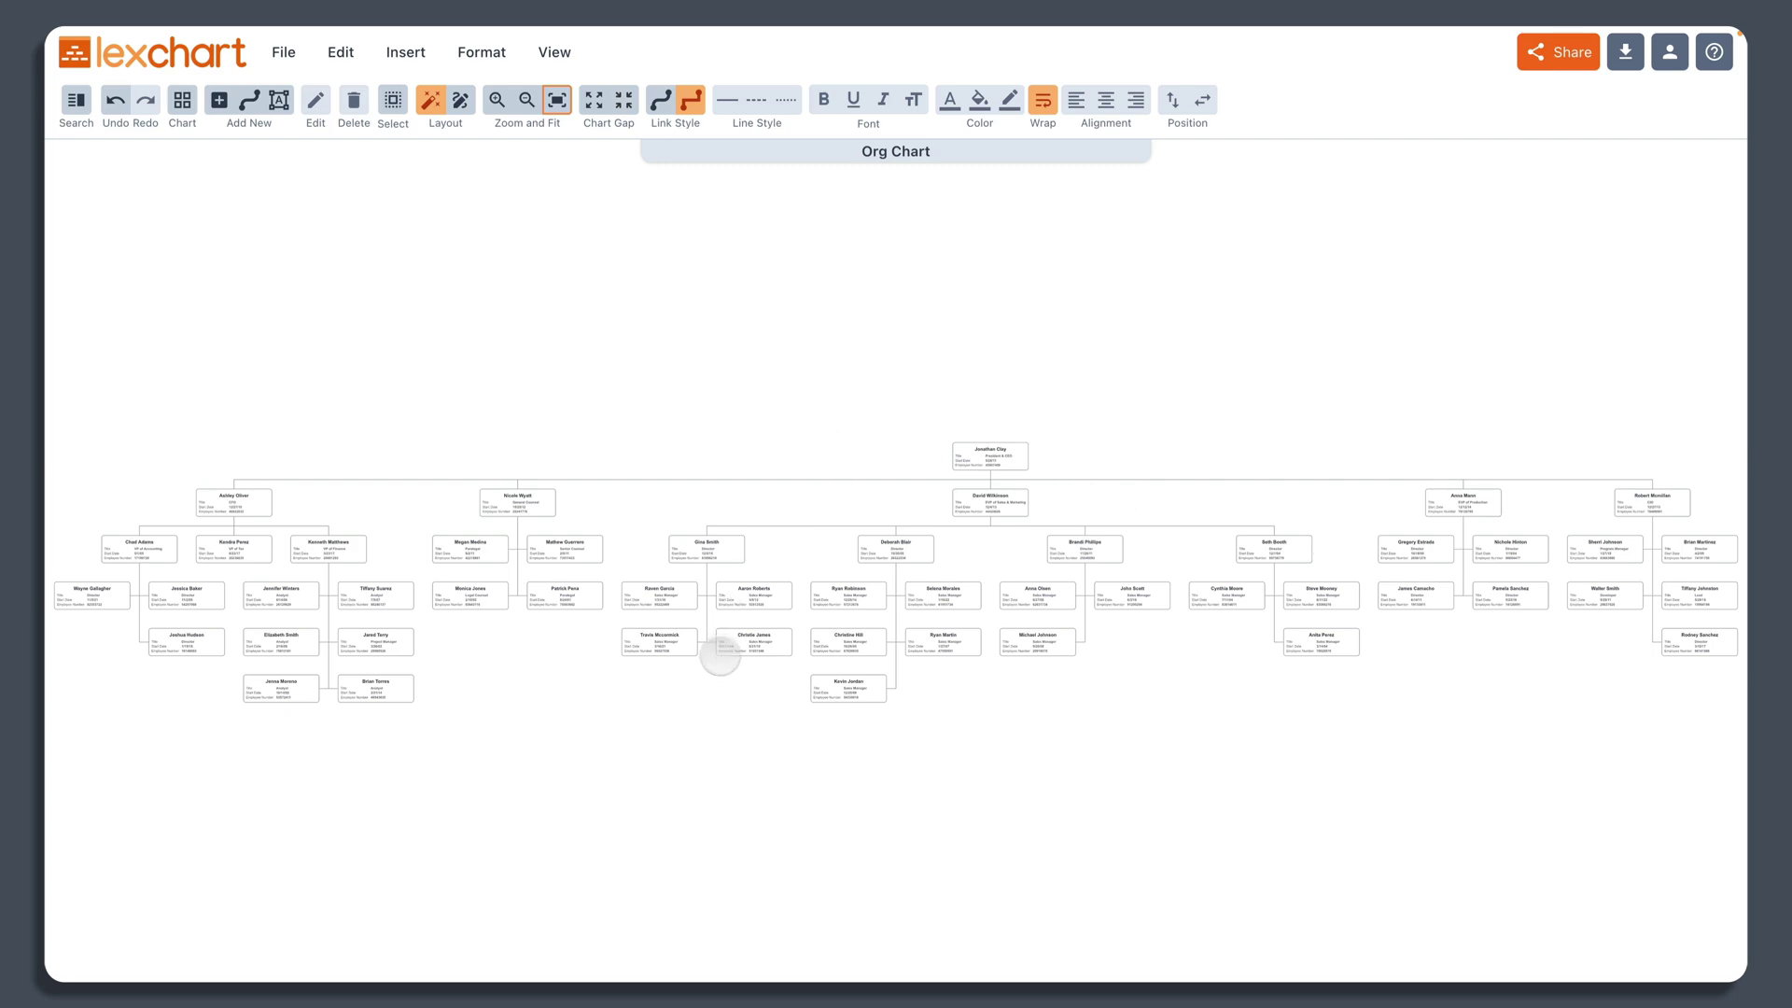
{"action": "scroll", "coordinate": [523, 542], "scroll_direction": "up", "scroll_amount": 5}
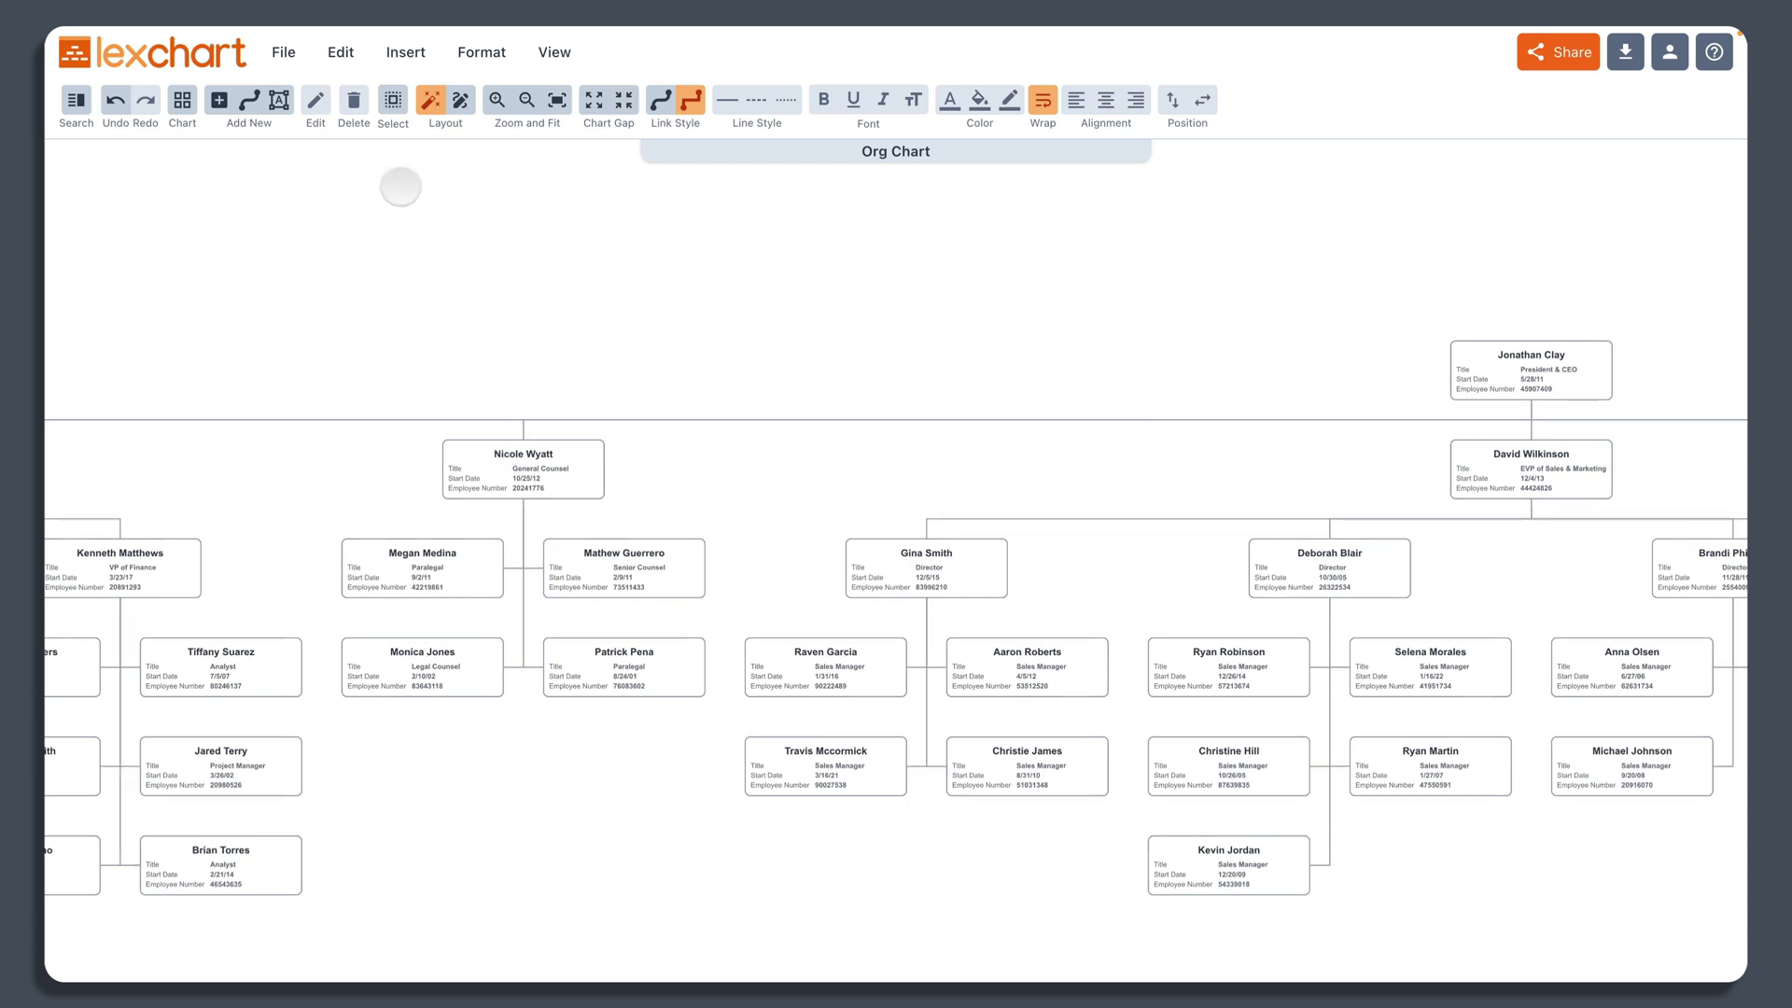
Step: Select all cards and stack each field label above its value
{"action": "left_click", "coordinate": [393, 100]}
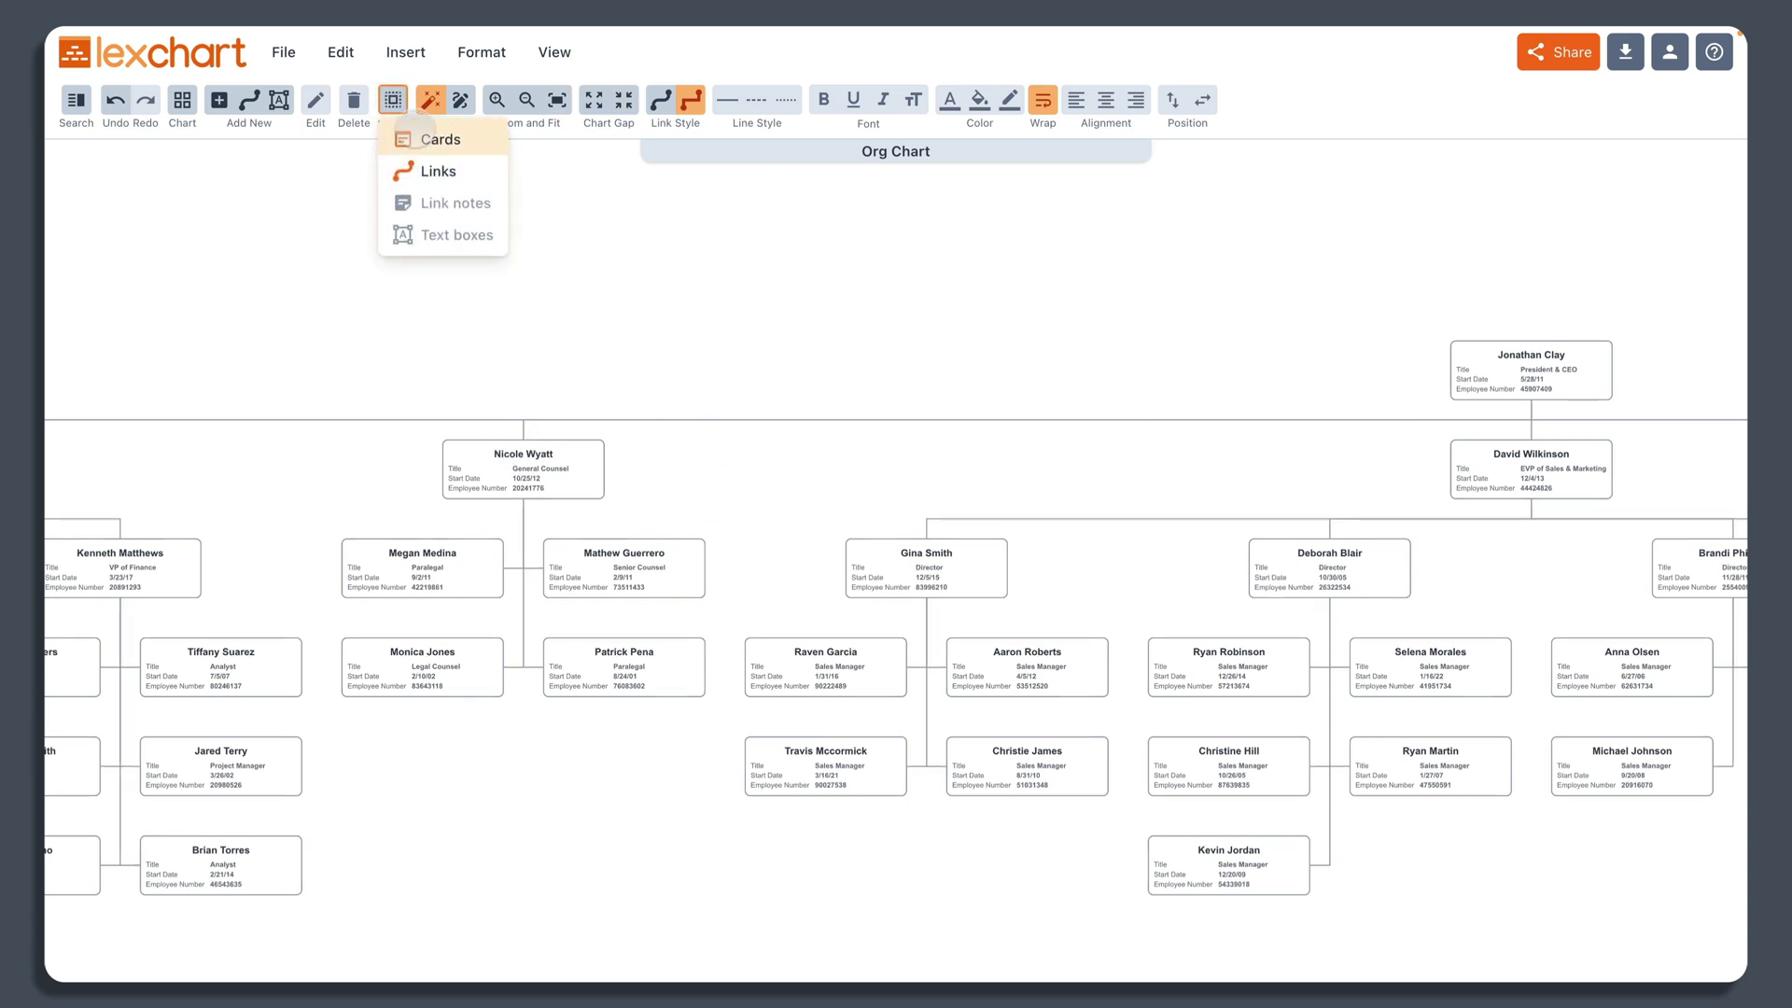
{"action": "left_click", "coordinate": [411, 139]}
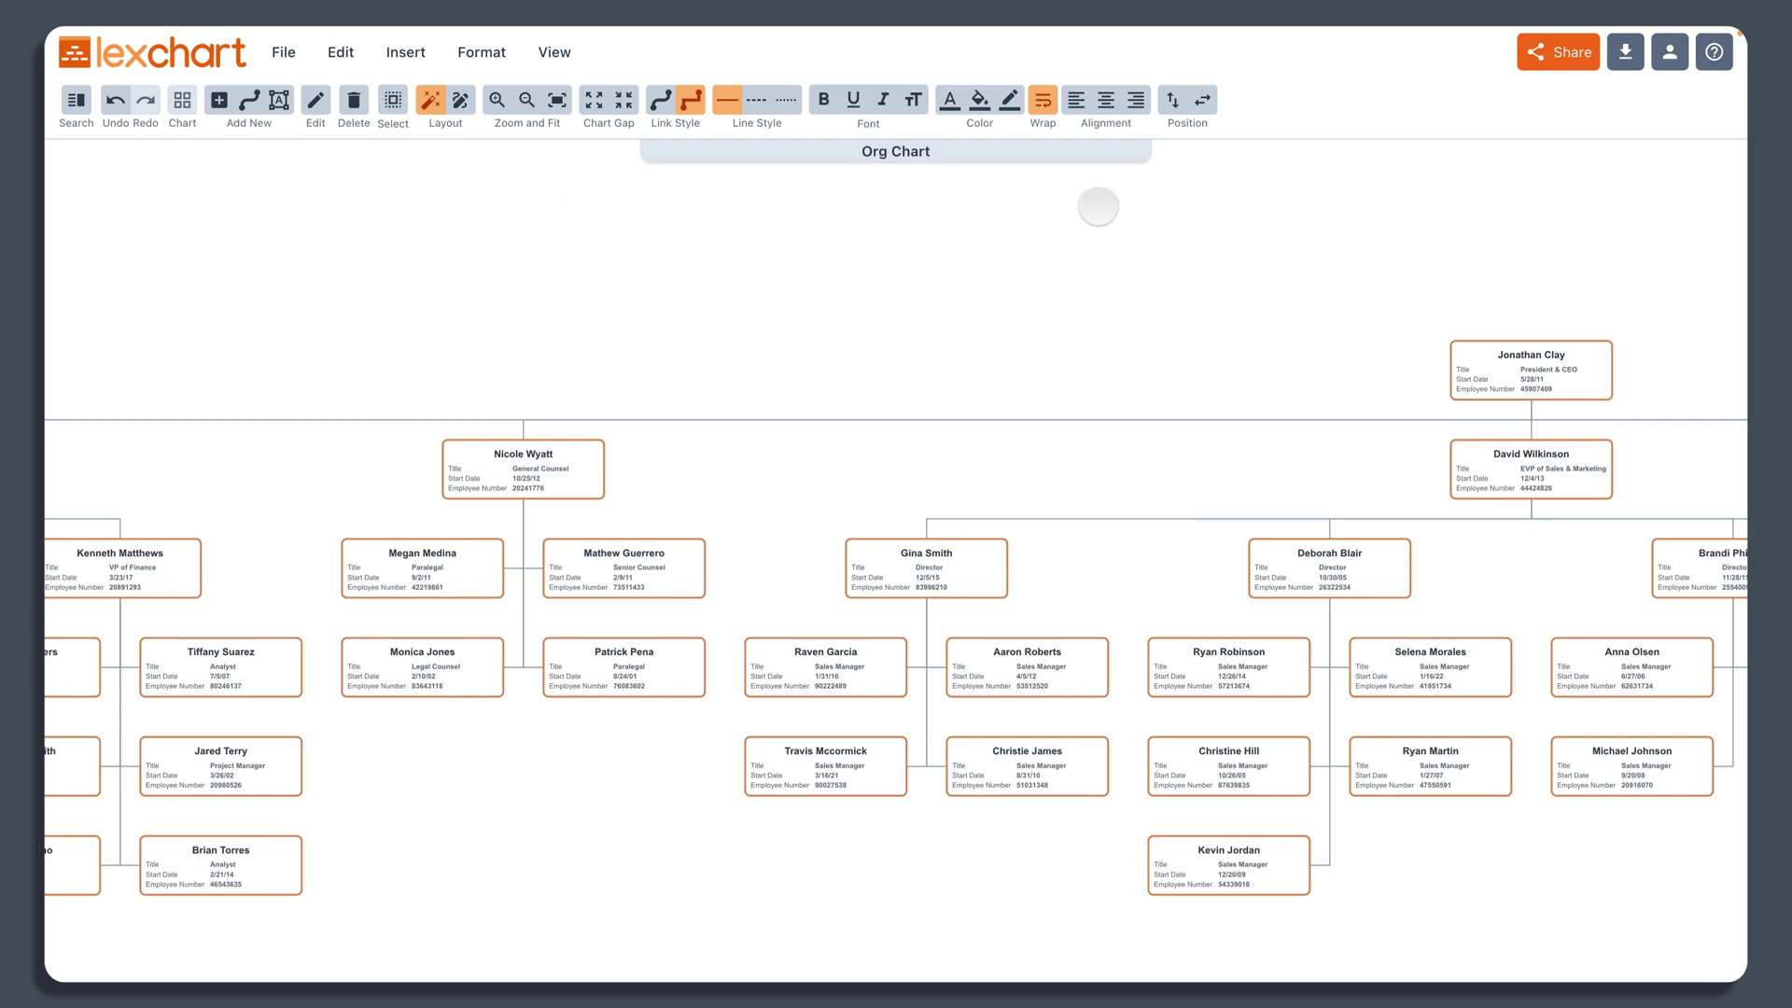
{"action": "left_click", "coordinate": [1173, 98]}
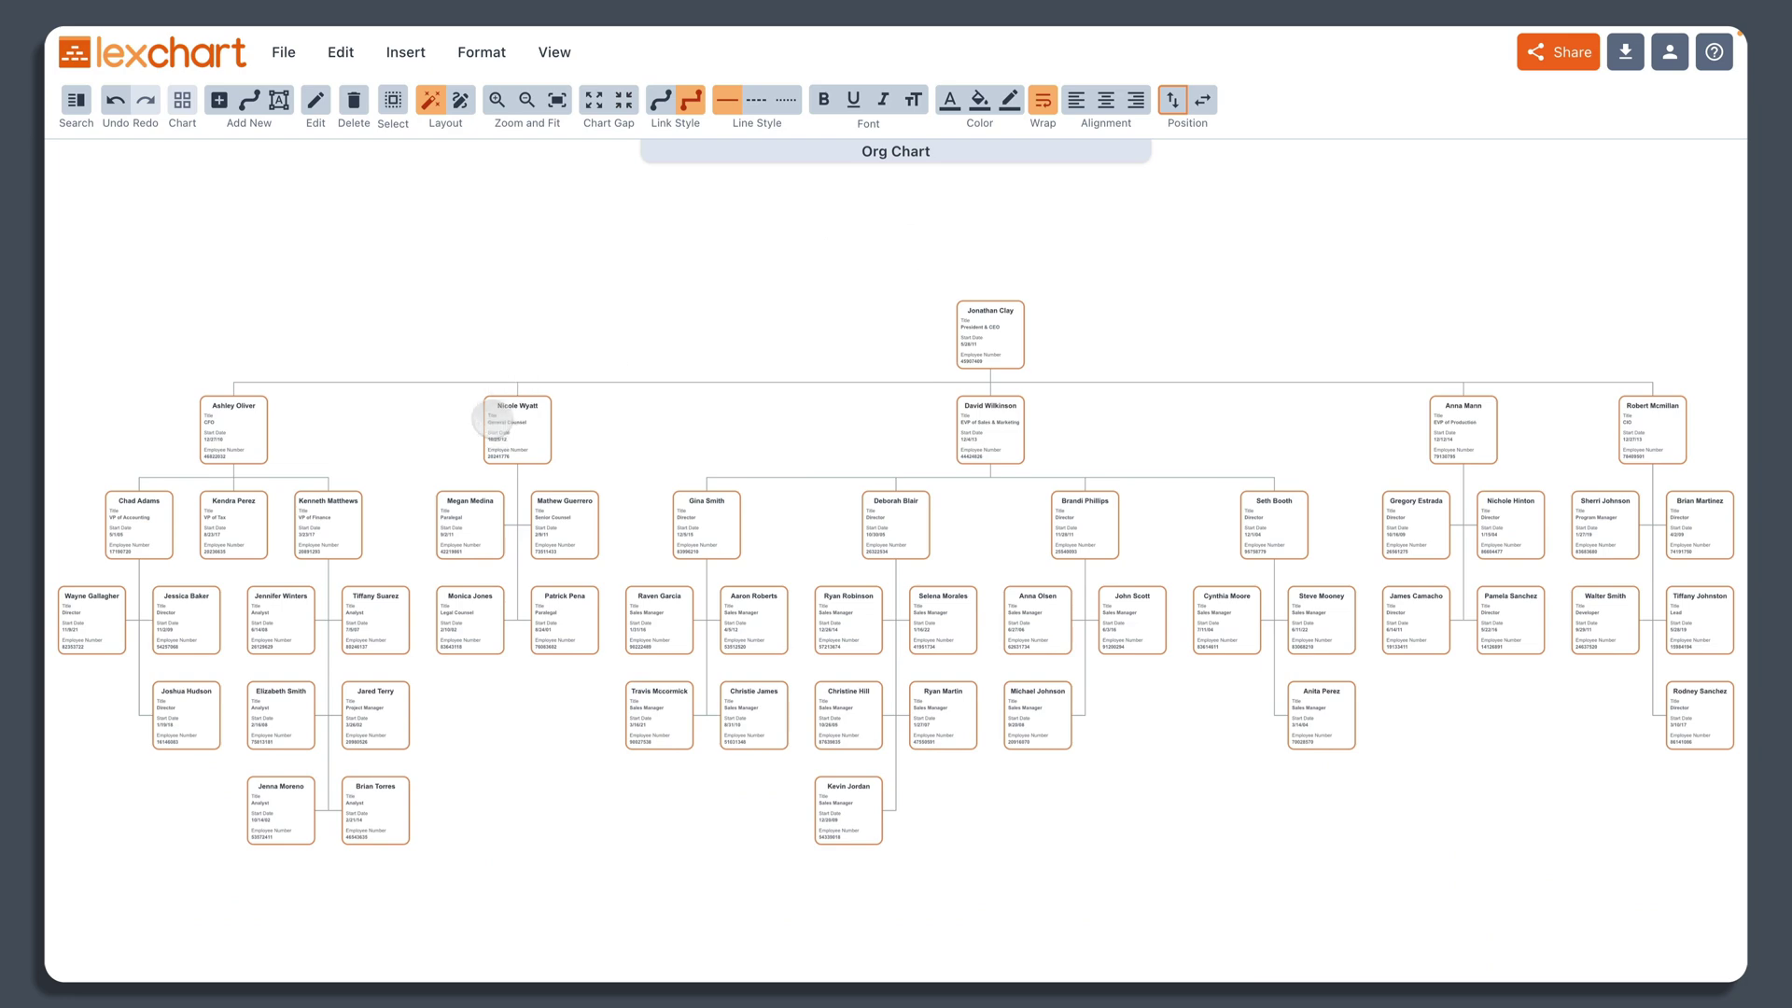
{"action": "left_click", "coordinate": [607, 404]}
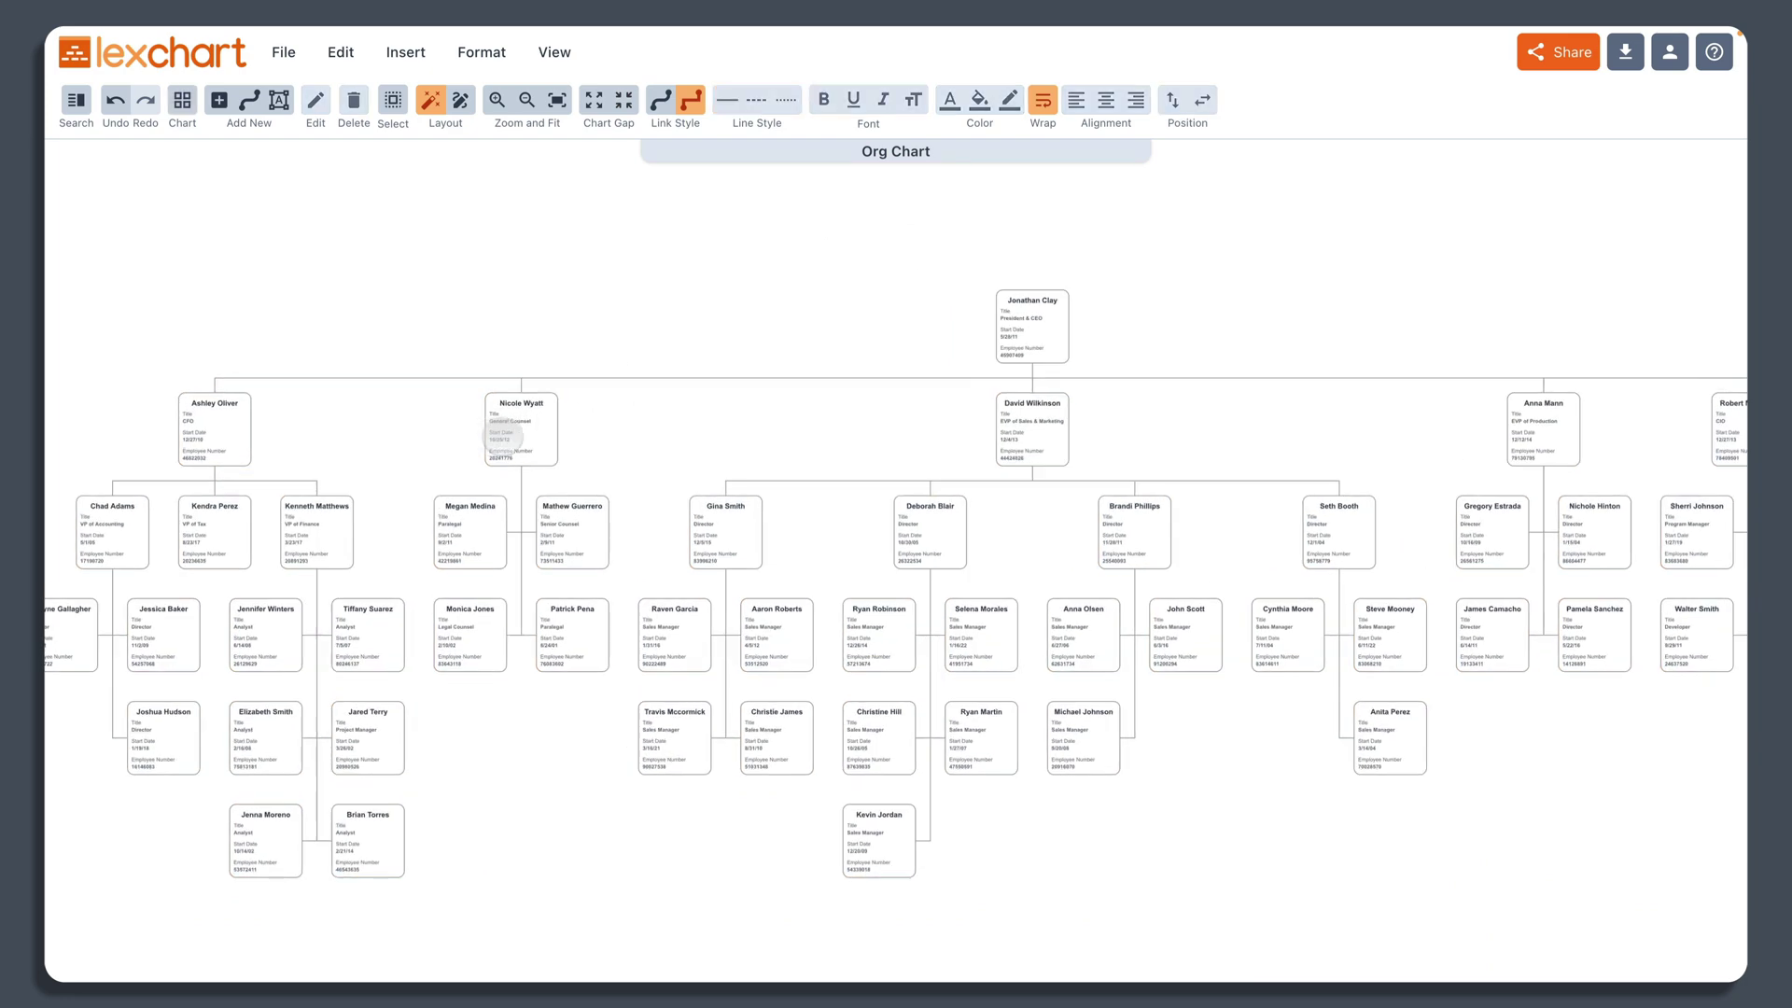
{"action": "scroll", "coordinate": [499, 428], "scroll_direction": "up", "scroll_amount": 5}
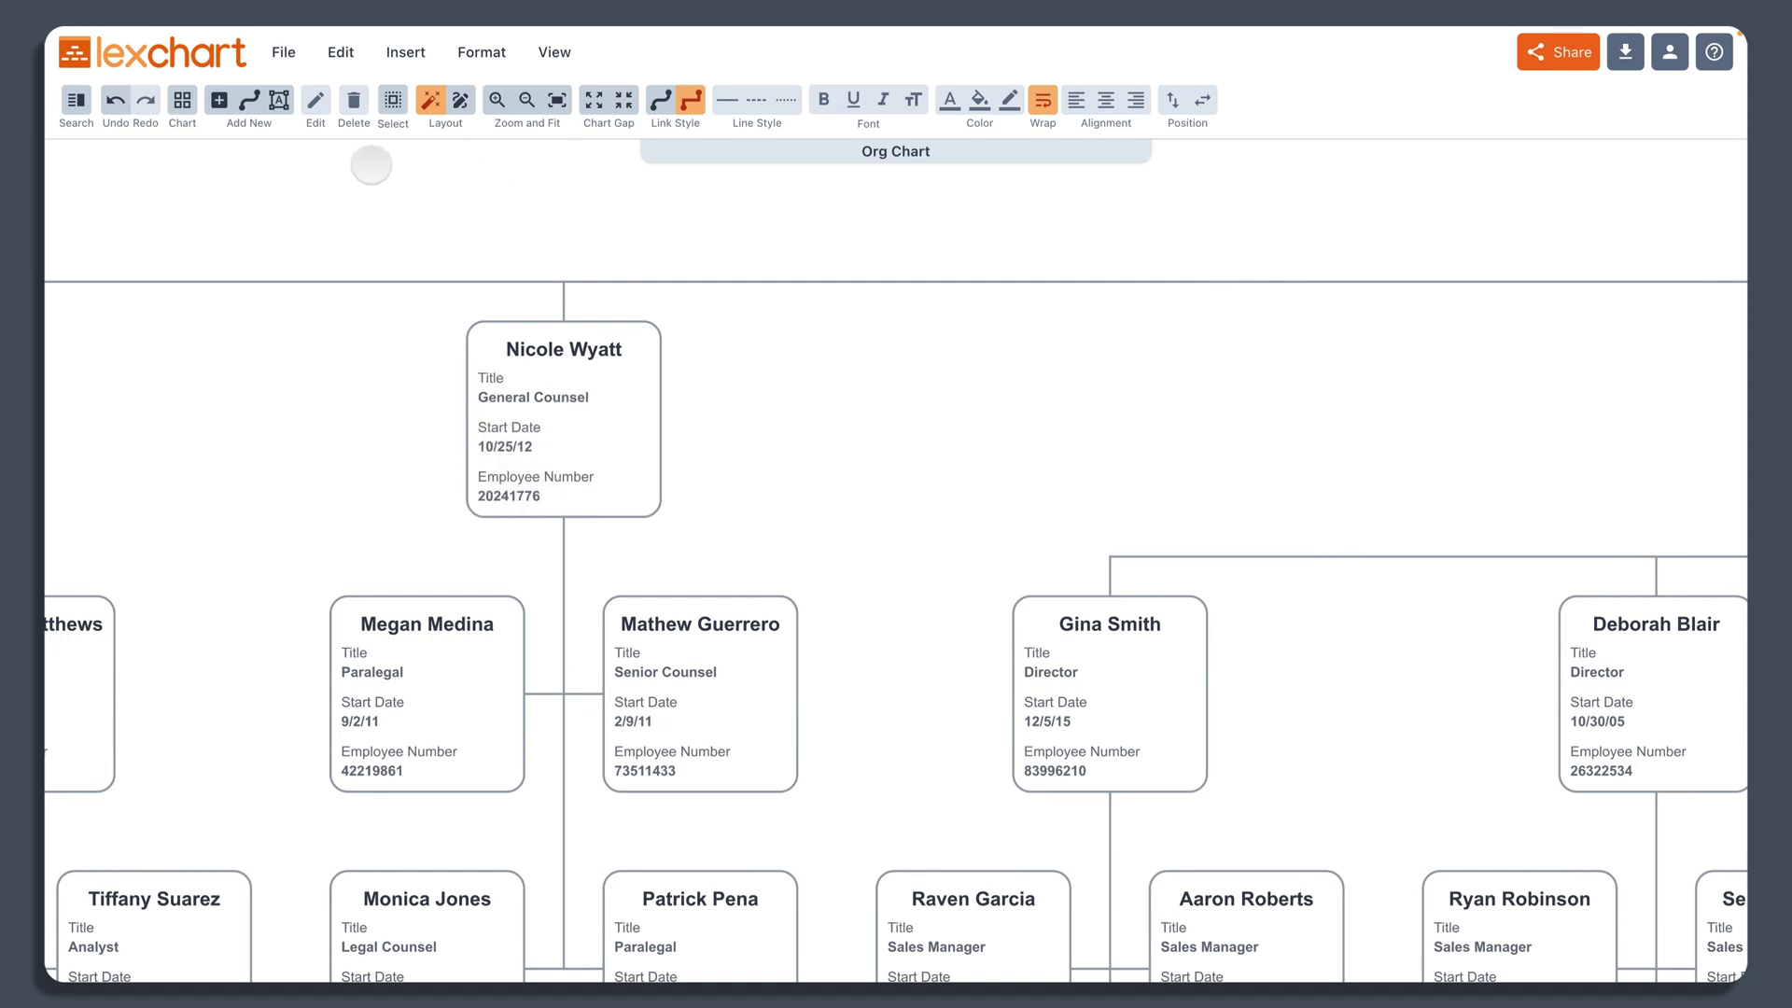
Step: Give all cards bold, medium-size data text and left-aligned names, and save the design
{"action": "left_click", "coordinate": [392, 100]}
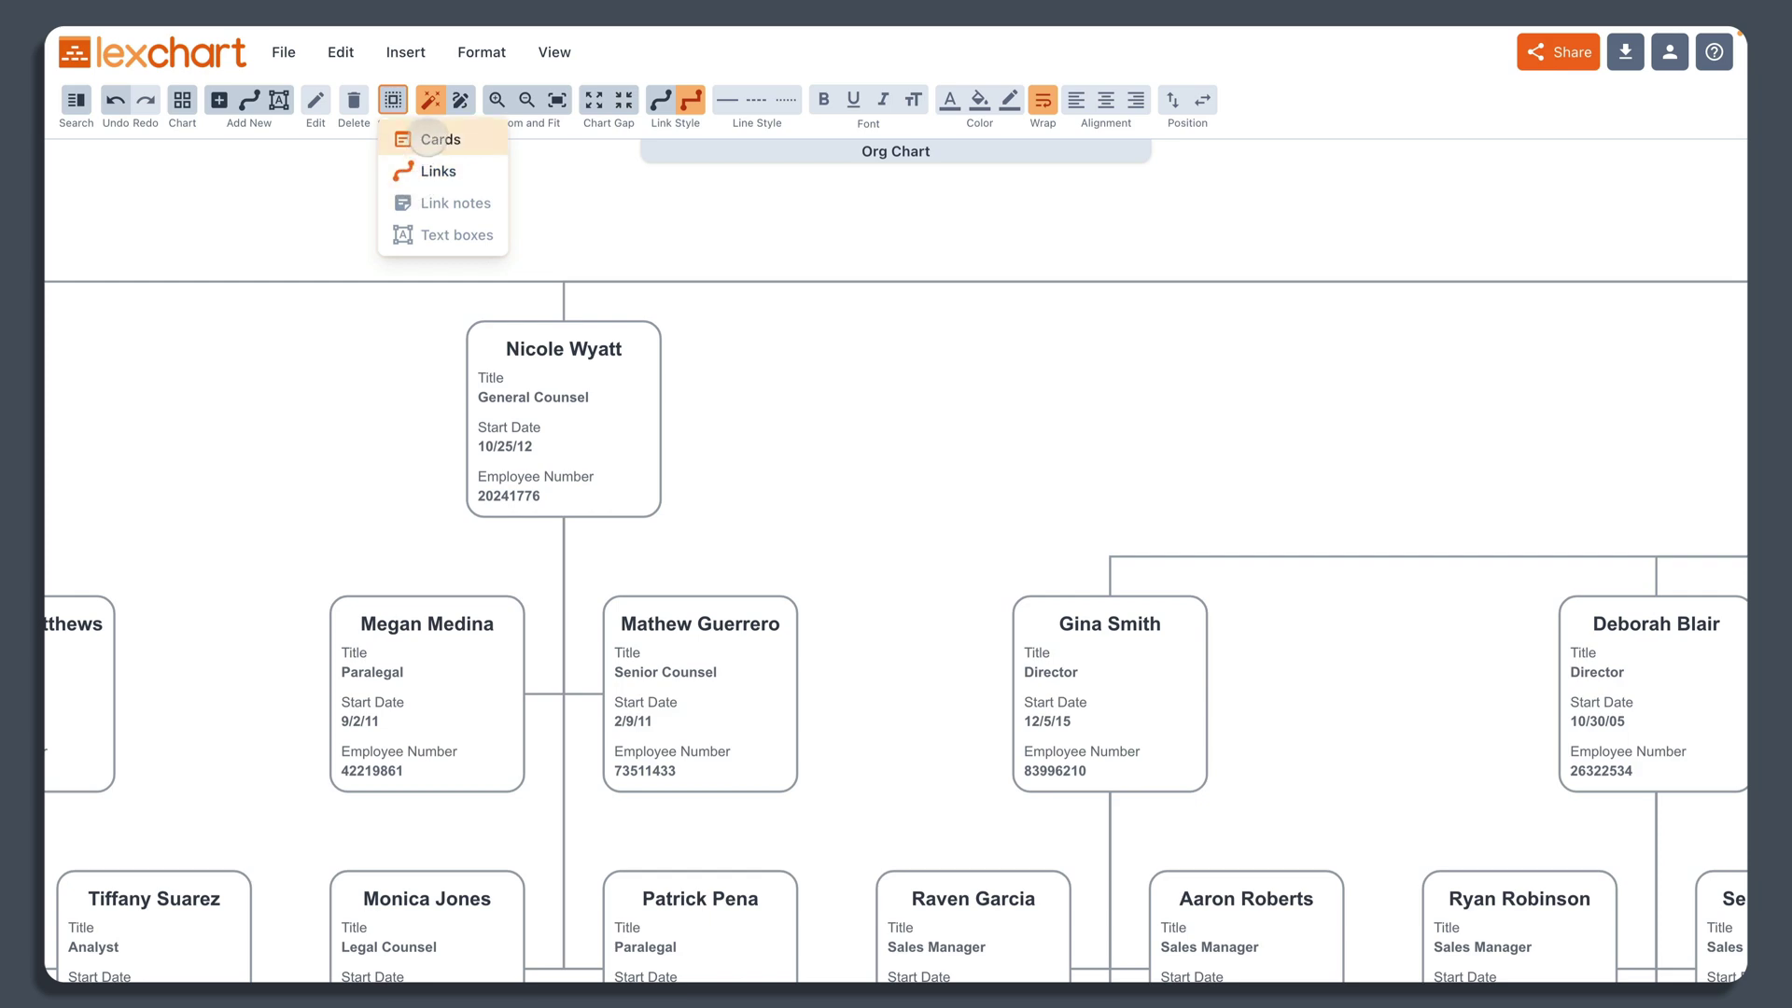
{"action": "left_click", "coordinate": [427, 138]}
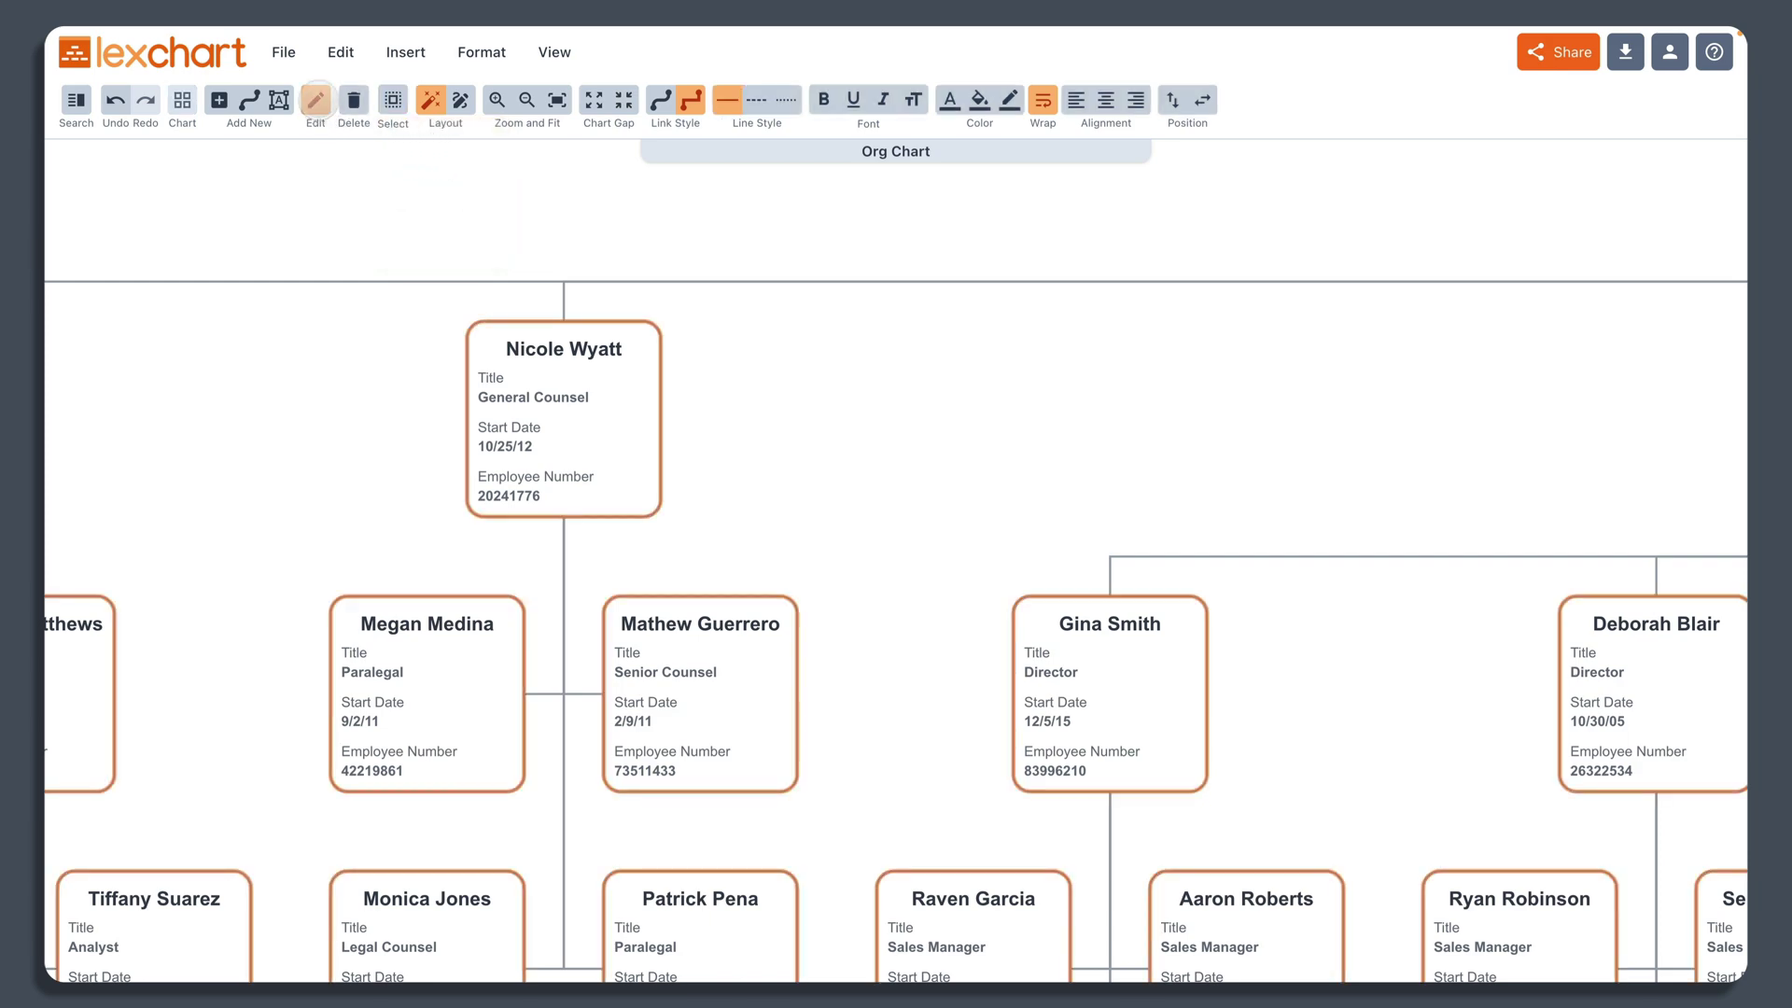
{"action": "left_click", "coordinate": [316, 100]}
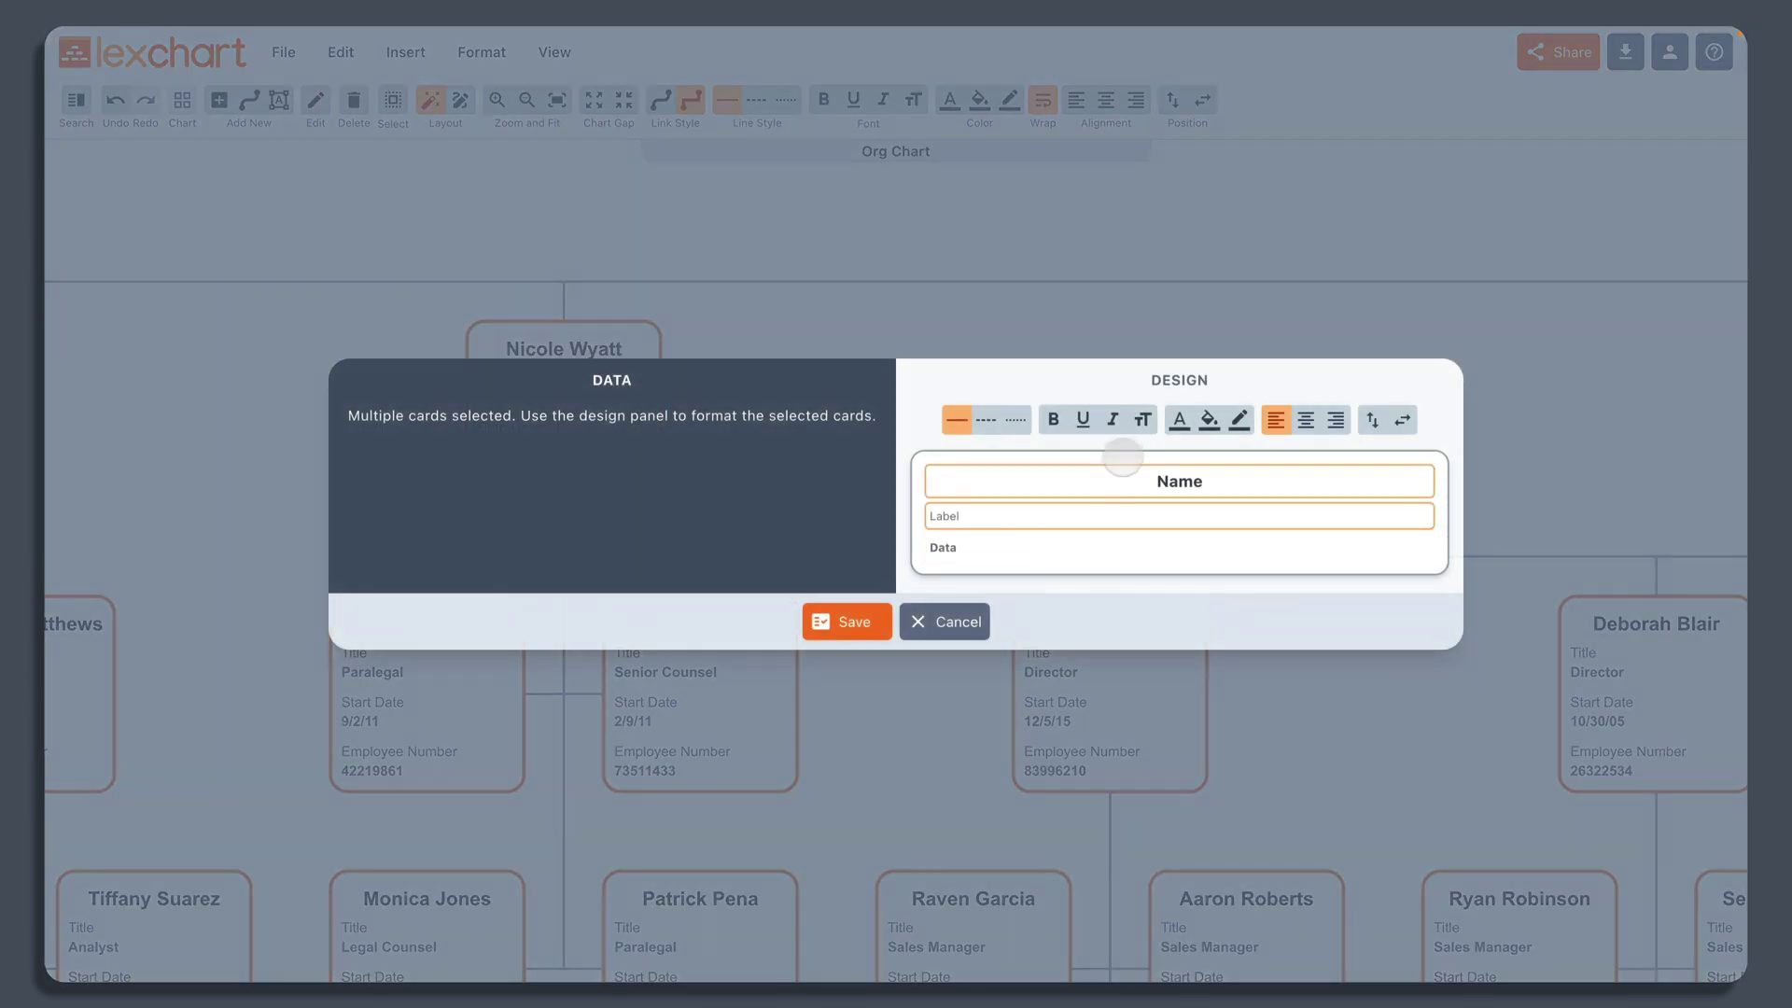
{"action": "left_click", "coordinate": [1140, 420]}
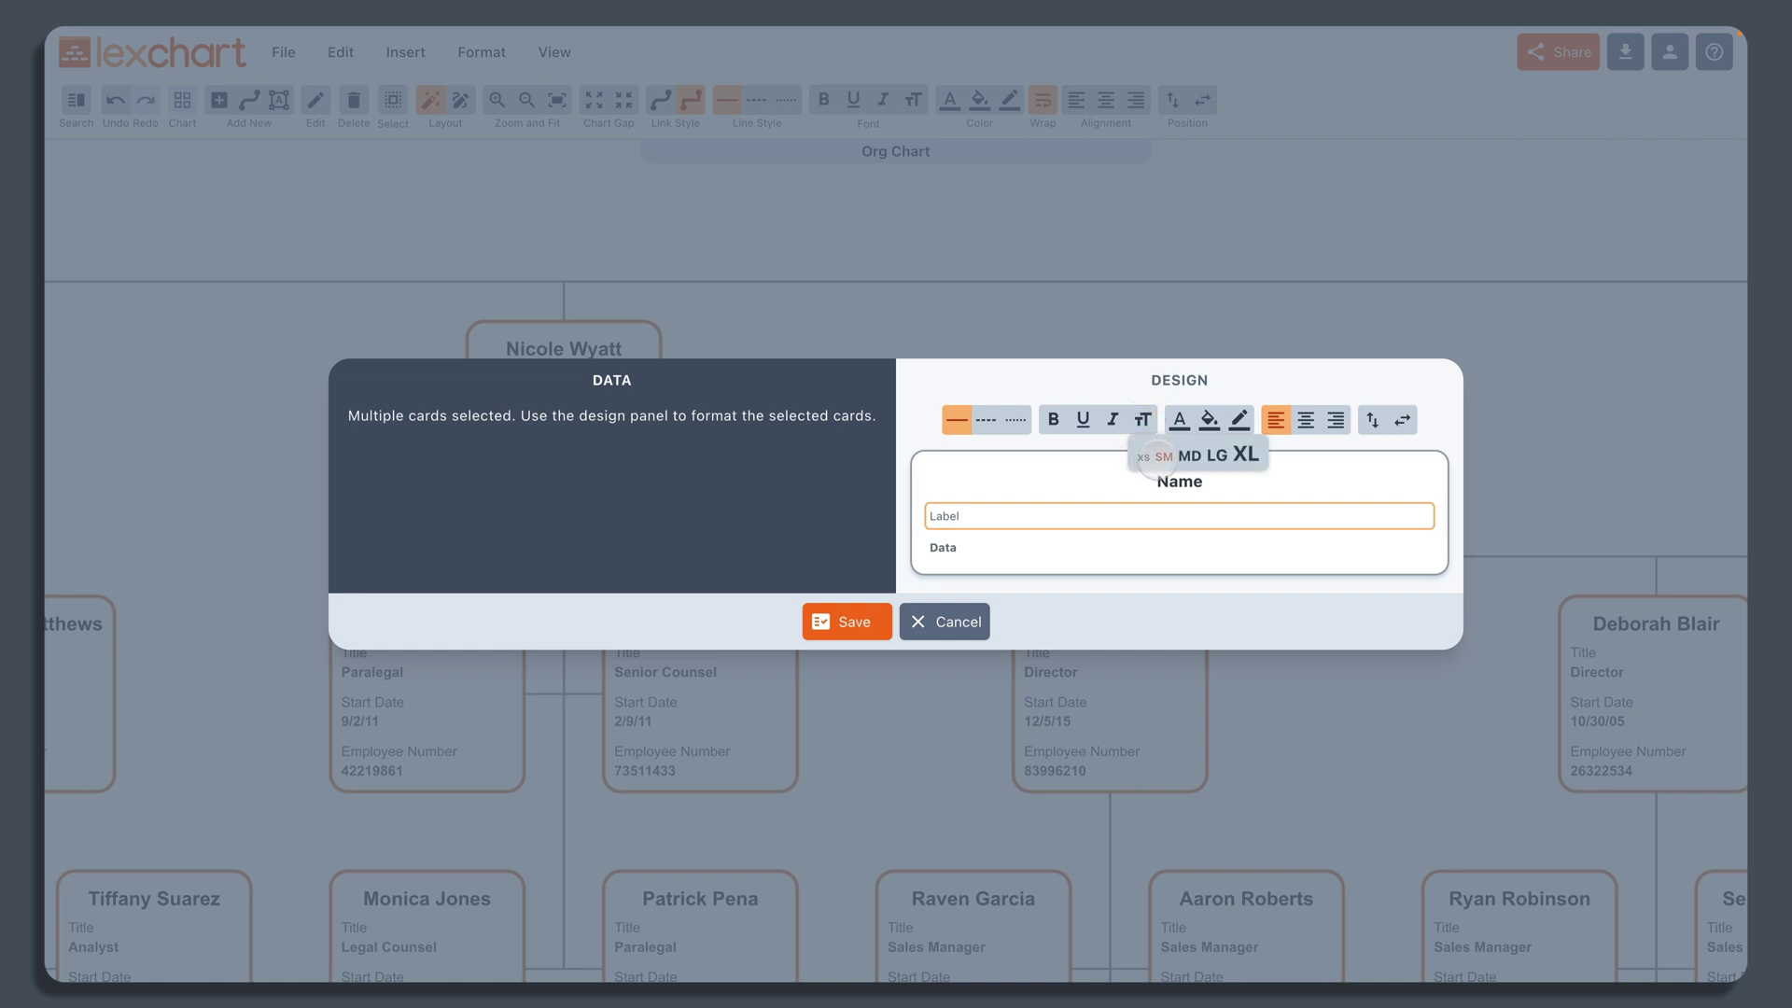
{"action": "left_click", "coordinate": [1073, 549]}
{"action": "left_click", "coordinate": [1145, 419]}
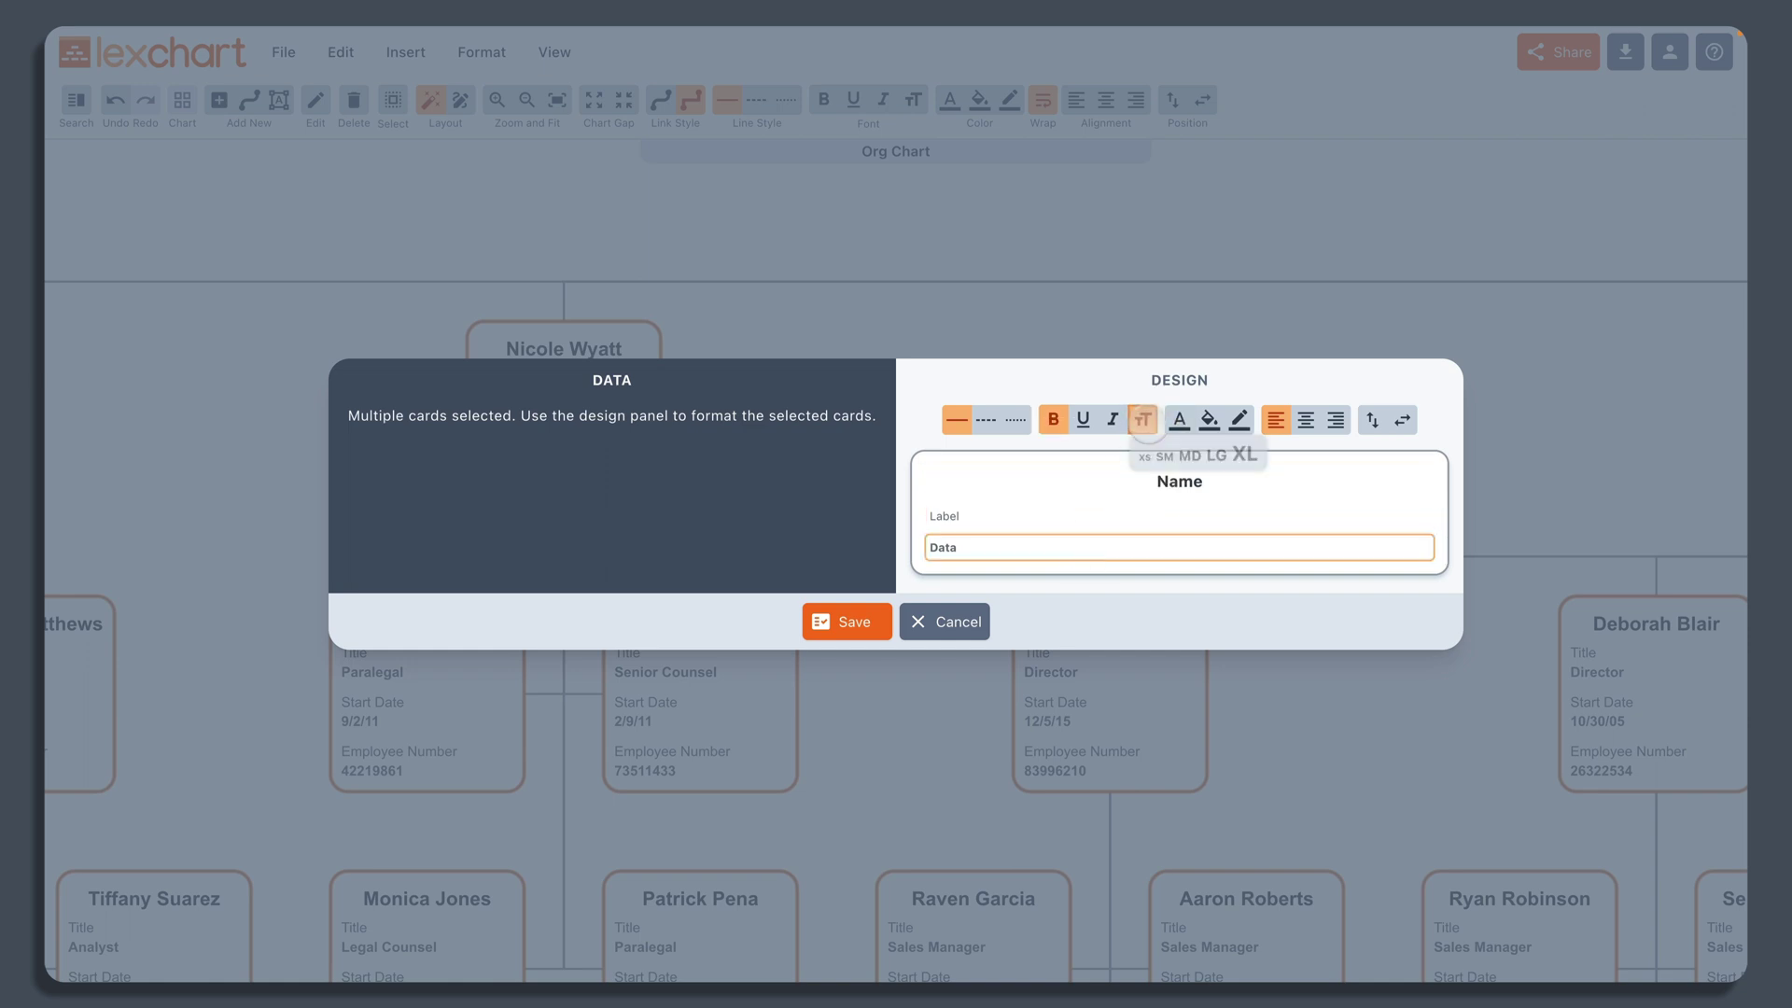
{"action": "left_click", "coordinate": [1187, 455]}
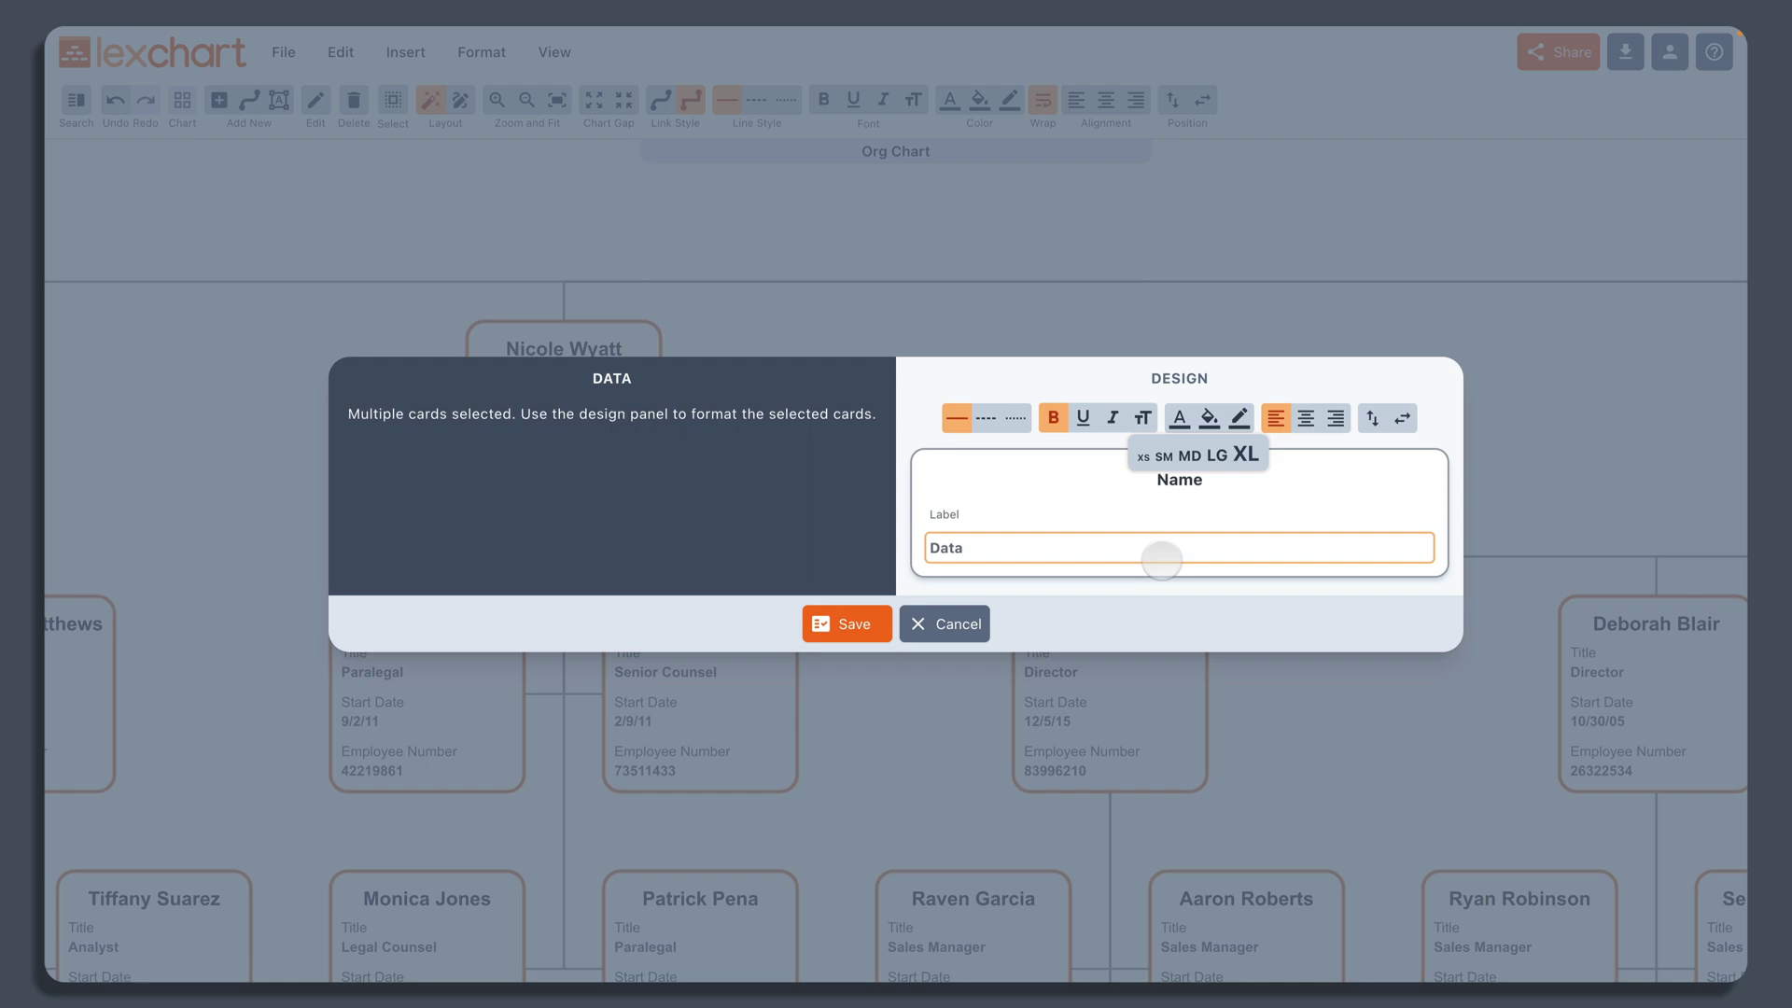
{"action": "left_click", "coordinate": [1083, 482]}
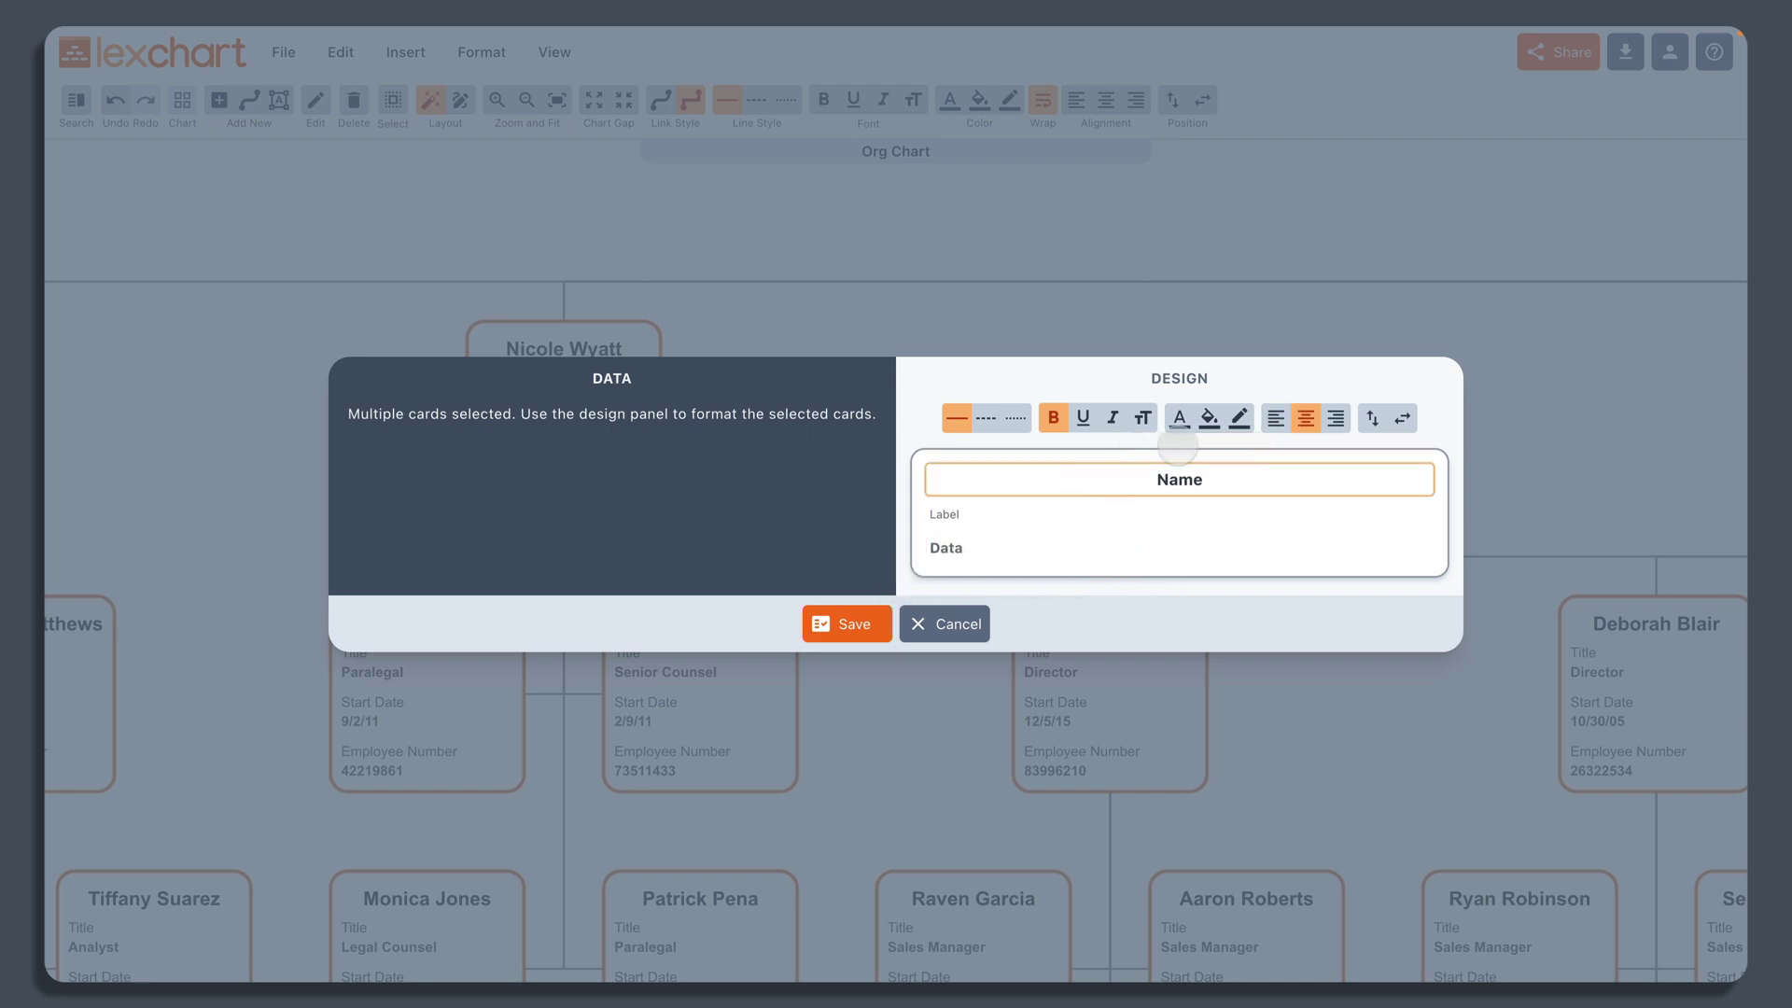
{"action": "left_click", "coordinate": [1275, 418]}
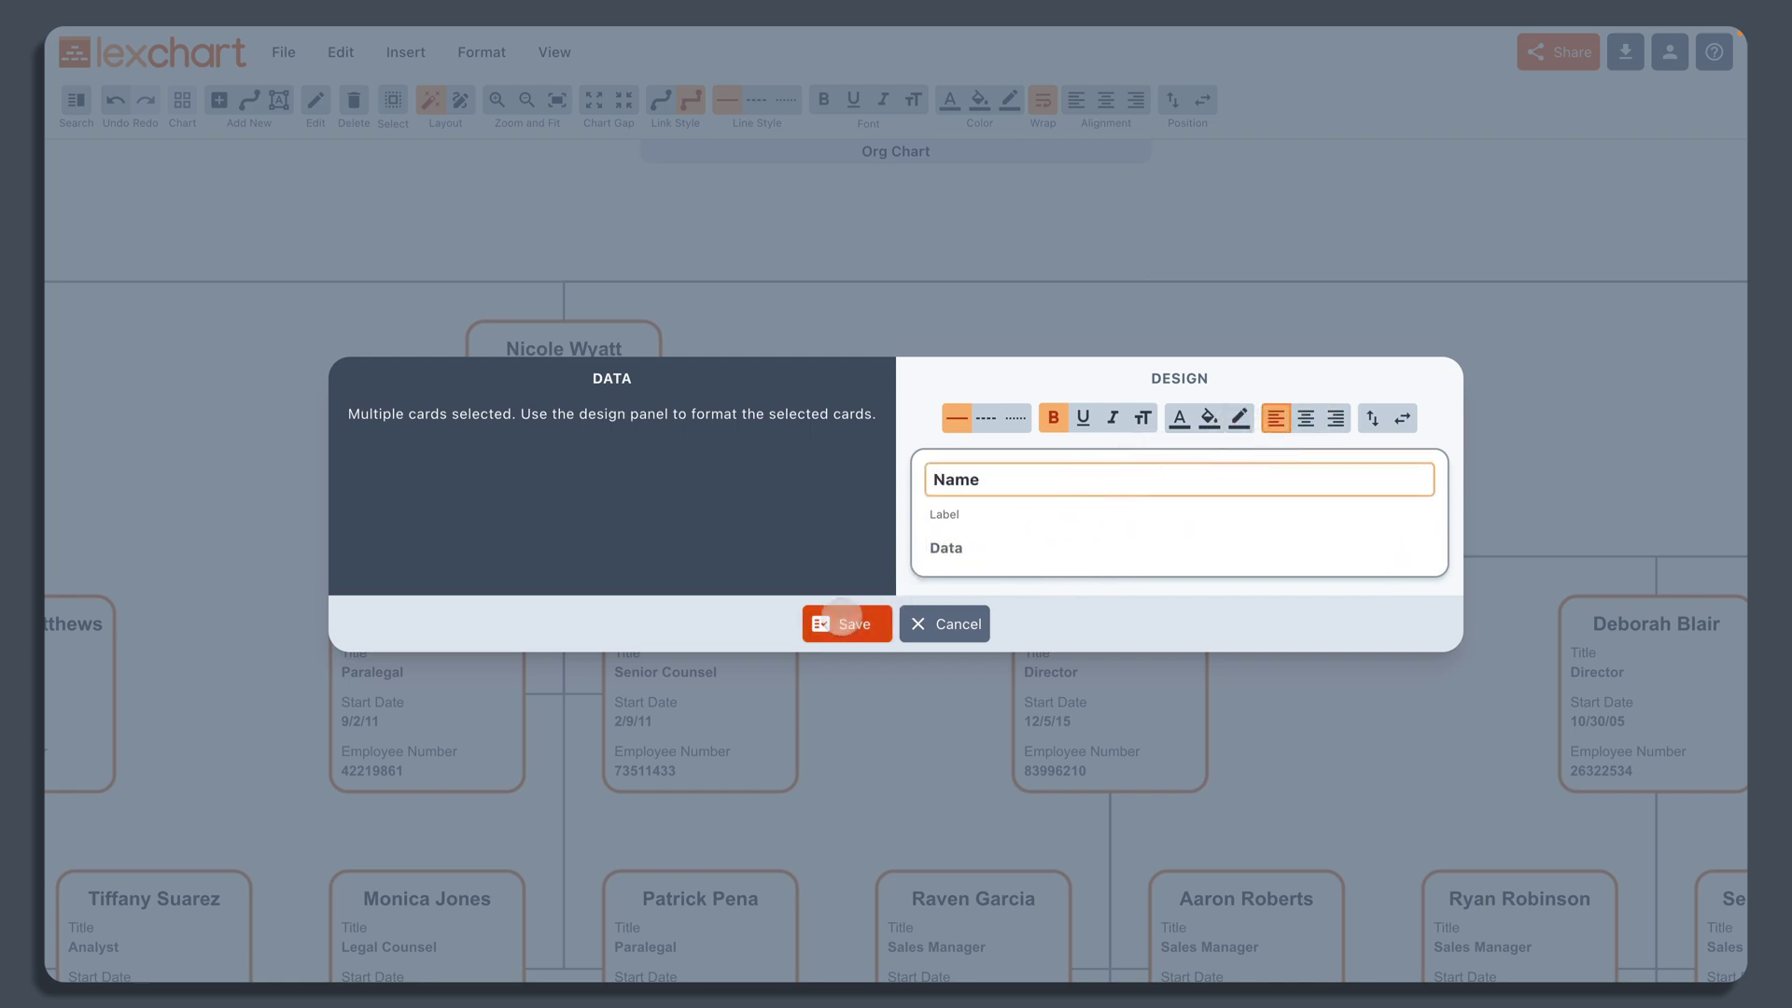
{"action": "left_click", "coordinate": [831, 621]}
{"action": "left_click", "coordinate": [880, 293]}
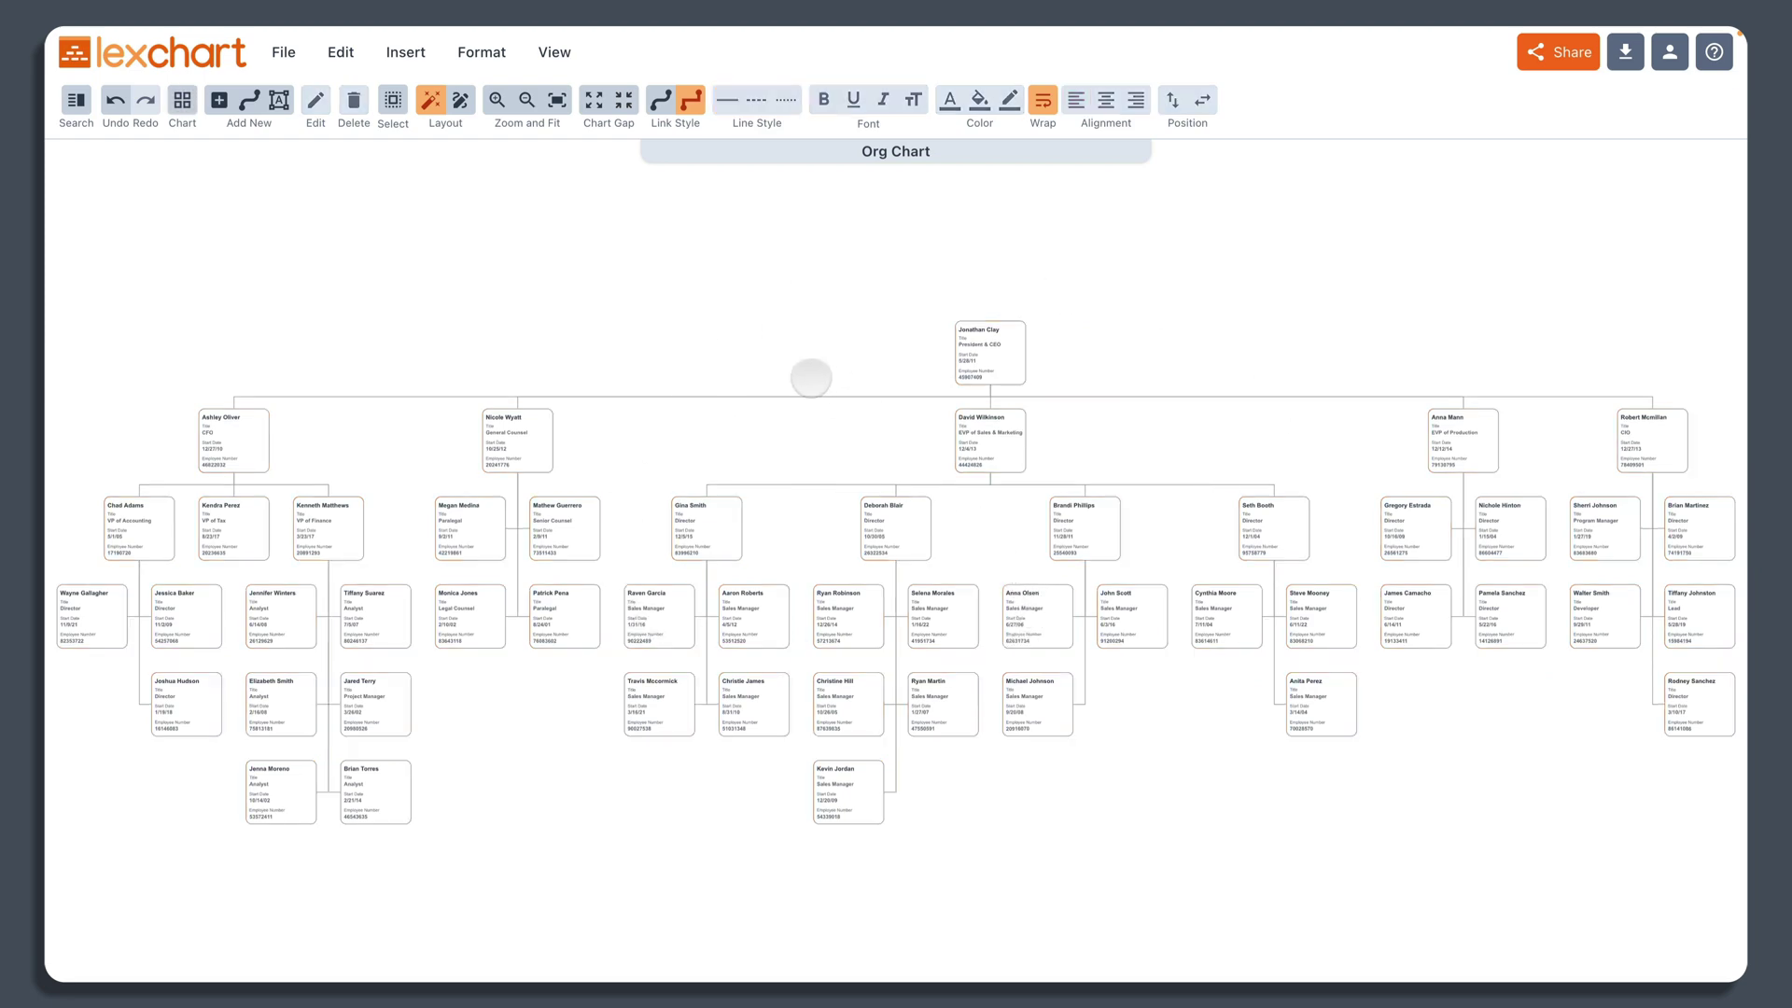
Step: Select all cards and give them a blue fill
{"action": "scroll", "coordinate": [679, 635], "scroll_direction": "up", "scroll_amount": 10}
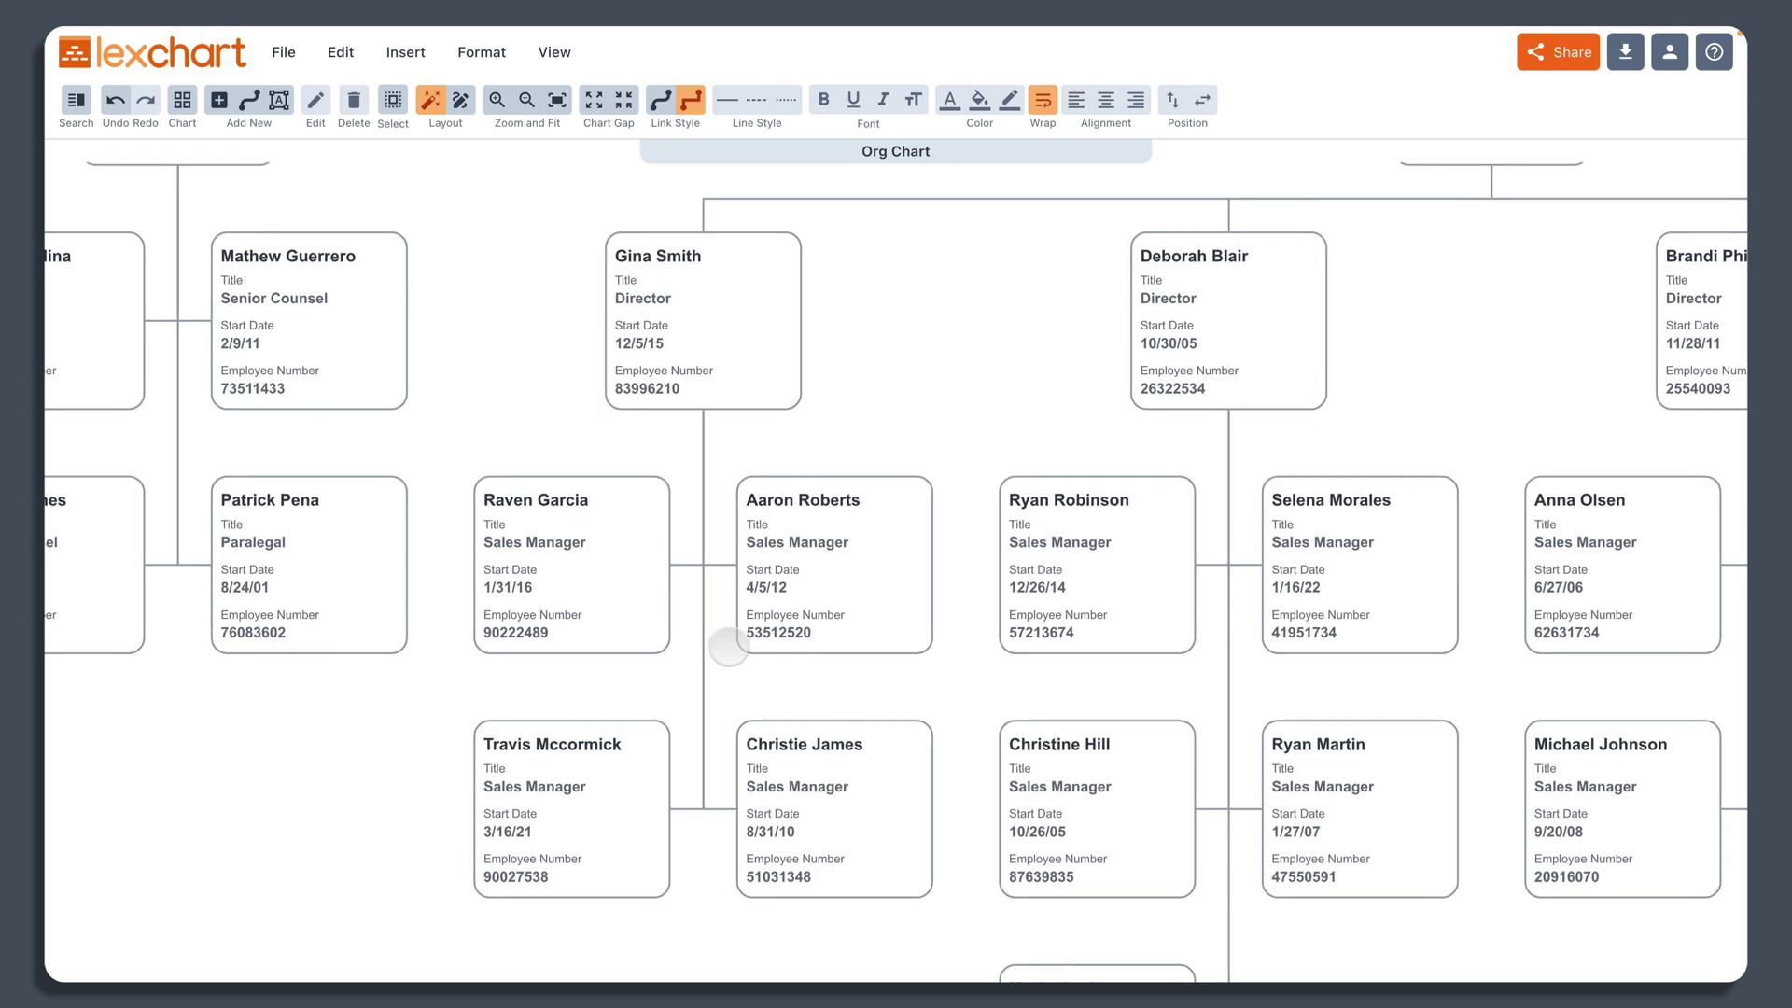
{"action": "scroll", "coordinate": [803, 644], "scroll_direction": "down", "scroll_amount": 5}
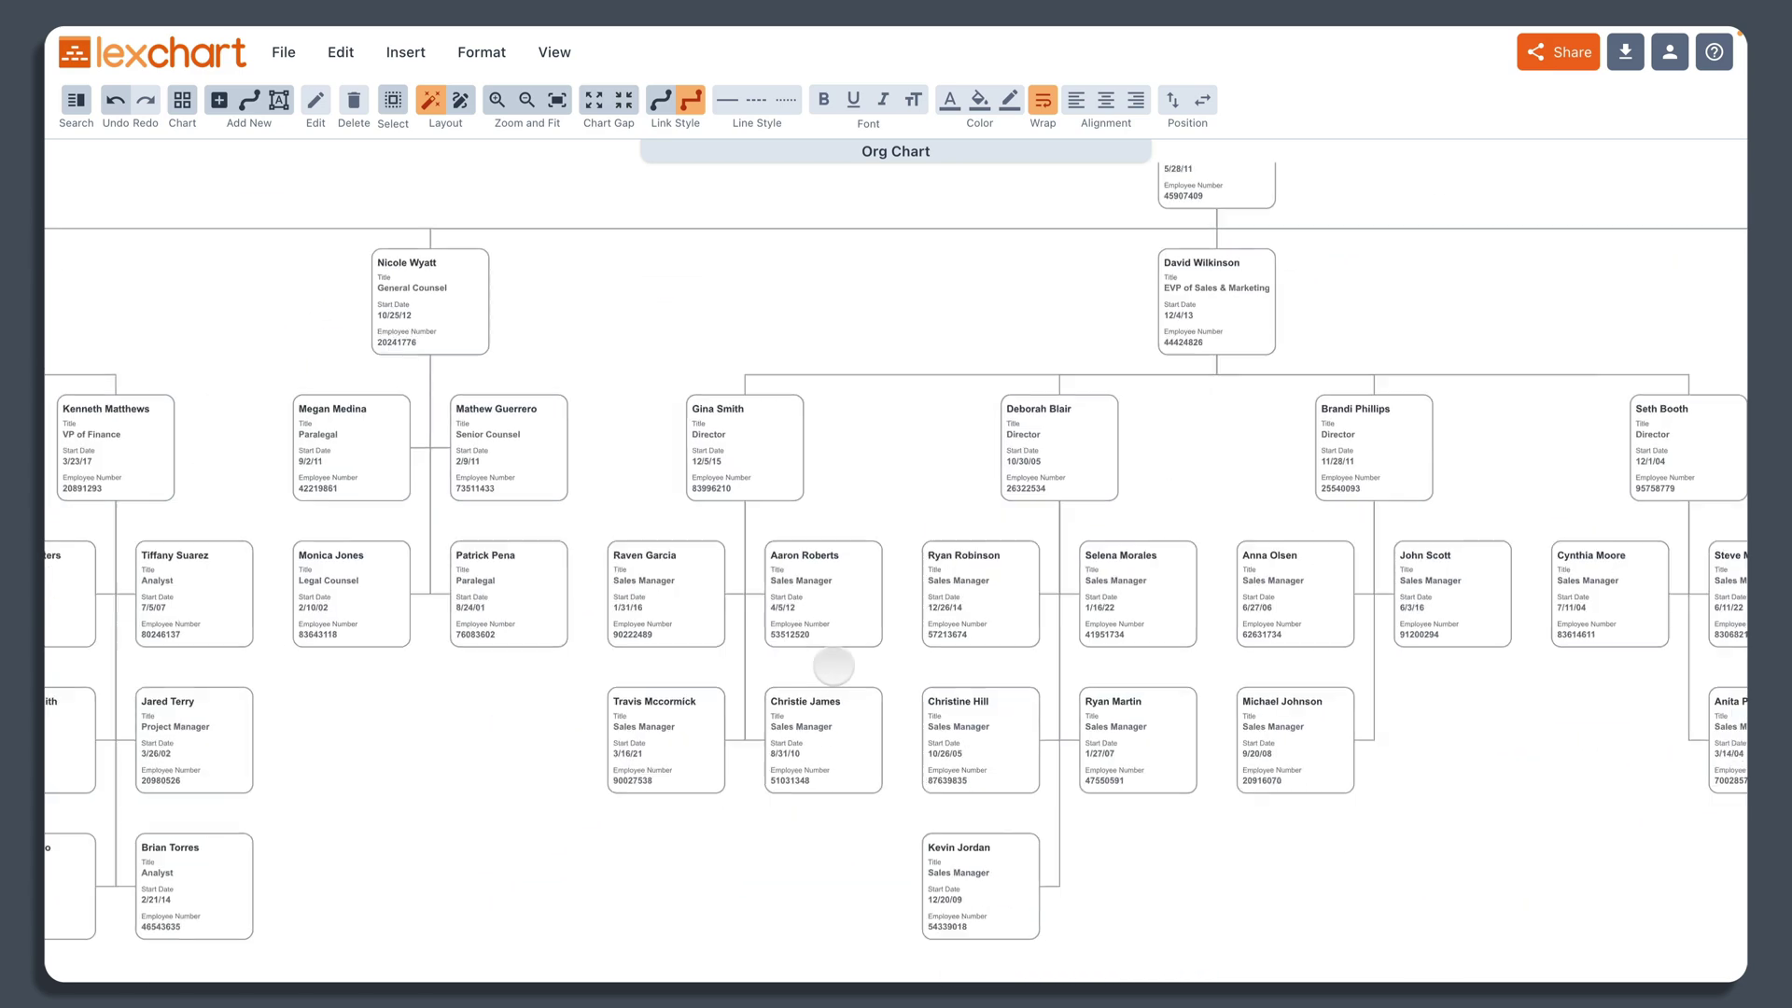
{"action": "scroll", "coordinate": [833, 666], "scroll_direction": "down", "scroll_amount": 5}
{"action": "scroll", "coordinate": [833, 667], "scroll_direction": "up", "scroll_amount": 1}
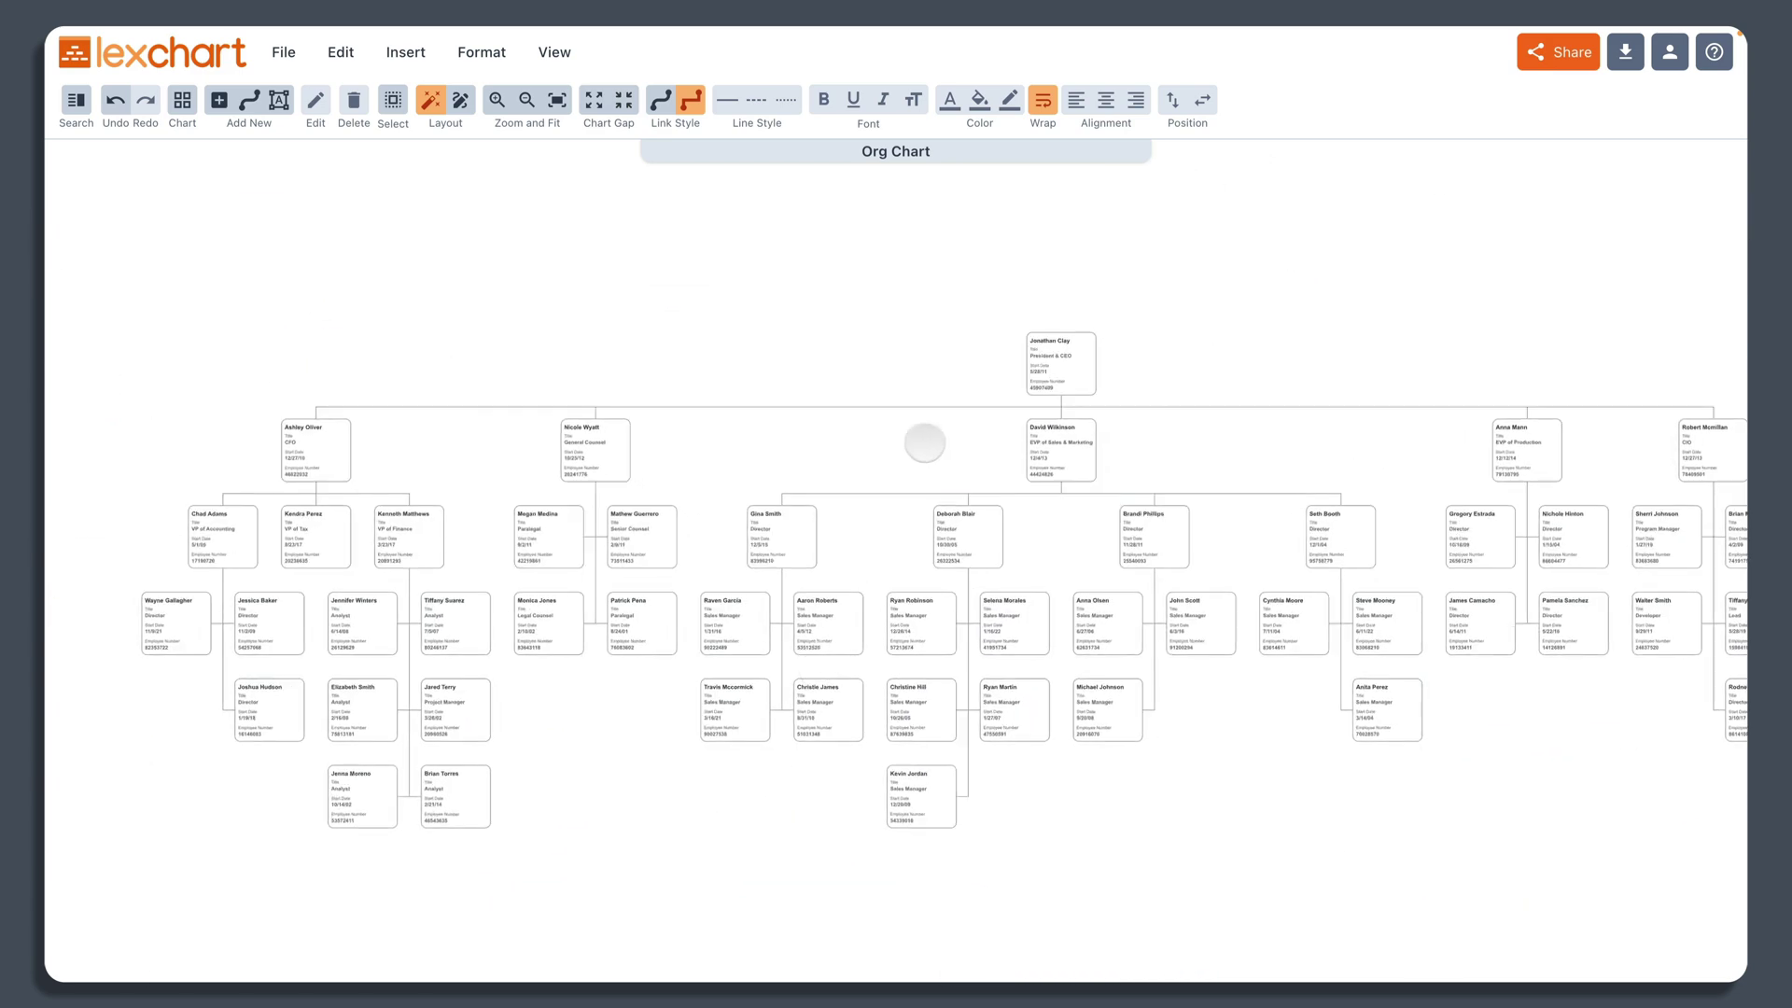
{"action": "left_click_drag", "start_coordinate": [1084, 370], "coordinate": [994, 357]}
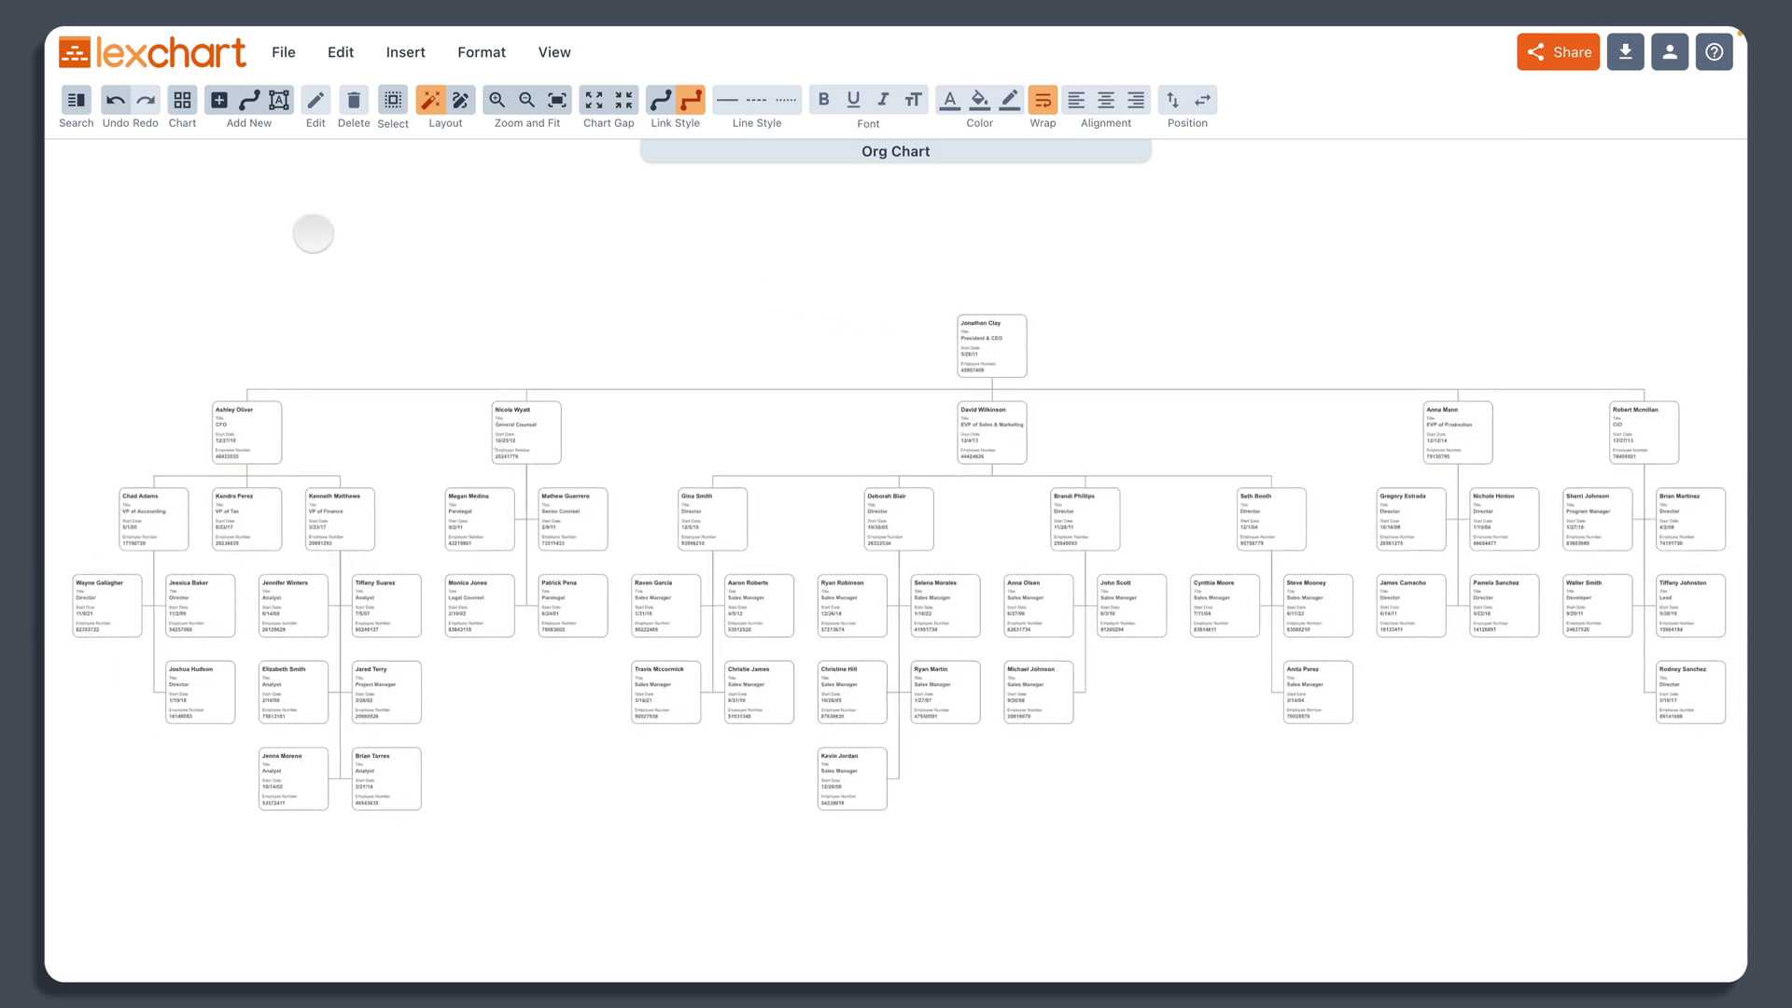
{"action": "left_click", "coordinate": [392, 100]}
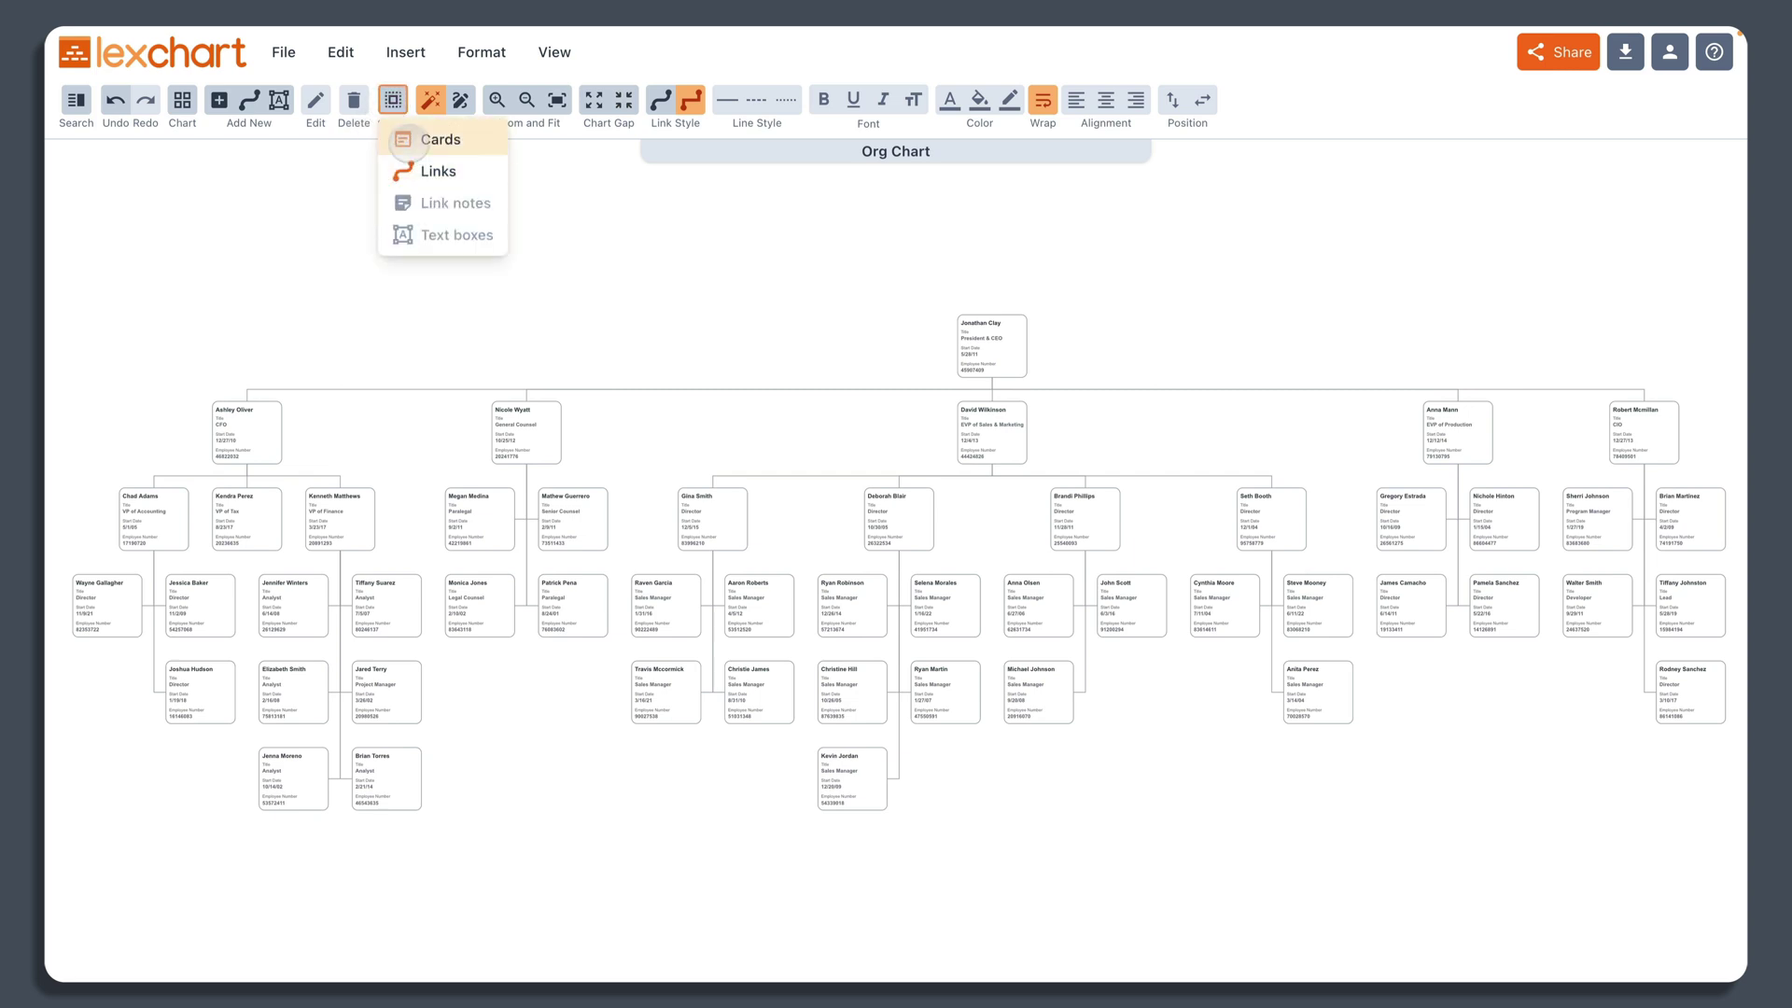
{"action": "left_click", "coordinate": [406, 132]}
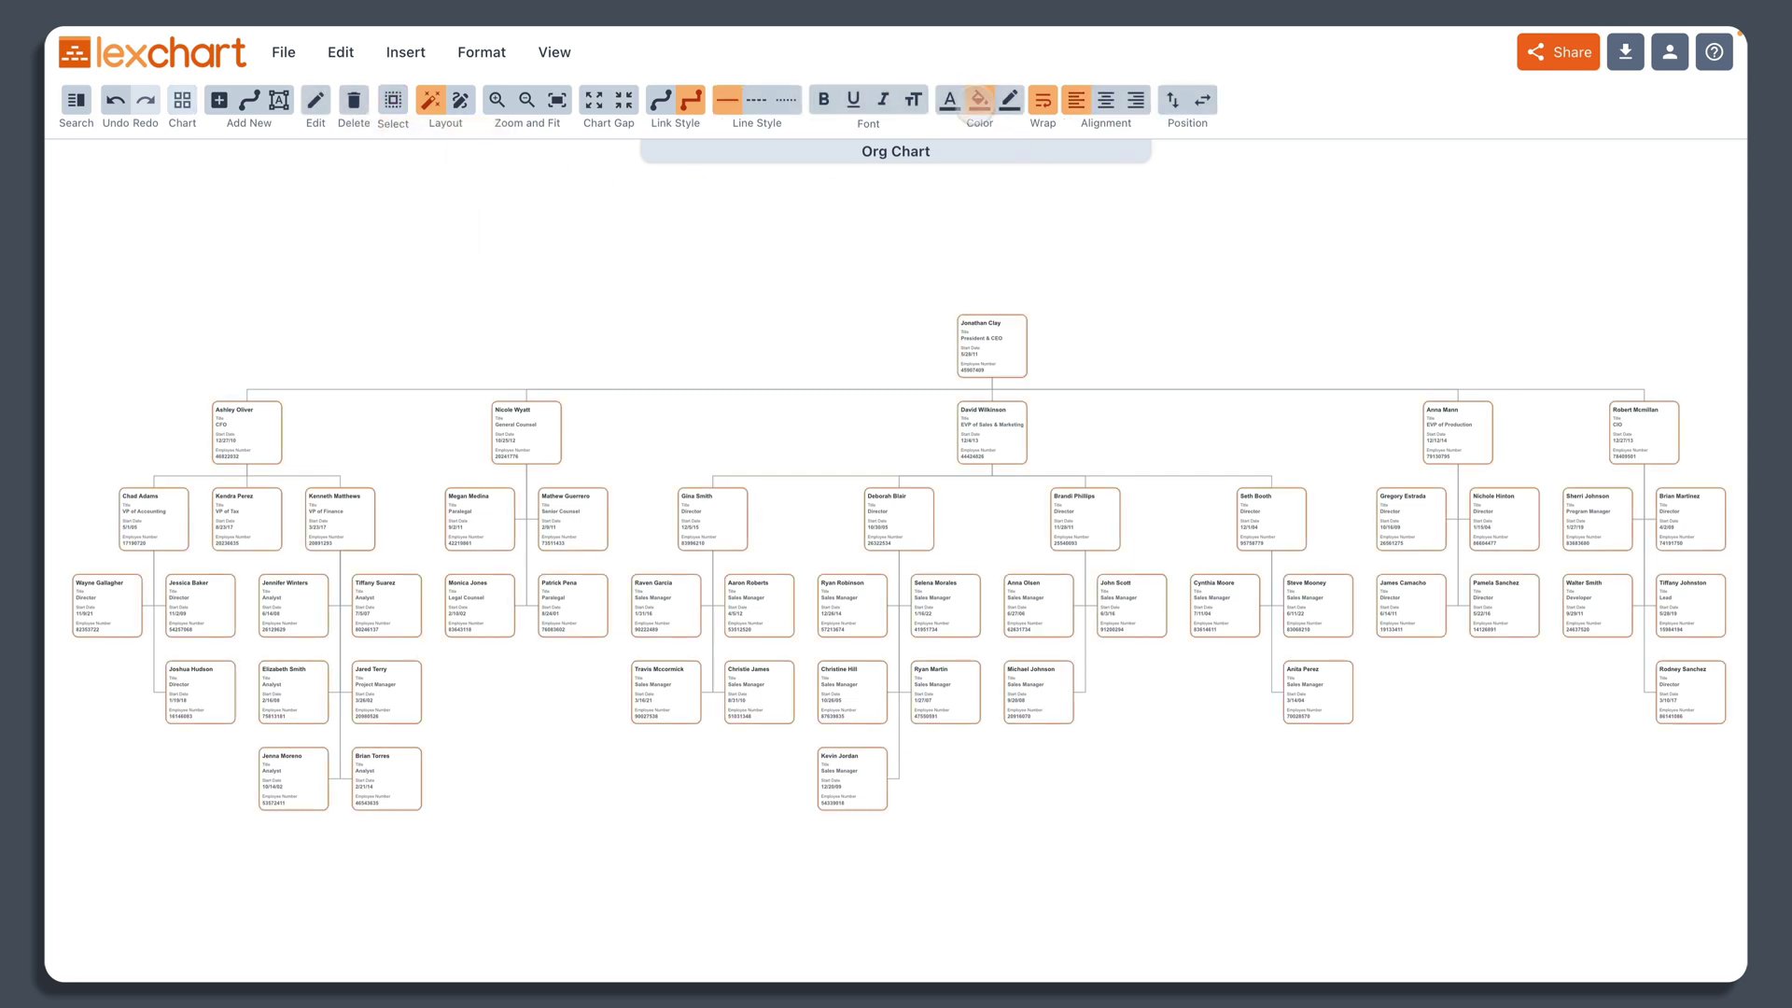
{"action": "left_click", "coordinate": [979, 99]}
{"action": "left_click", "coordinate": [983, 292]}
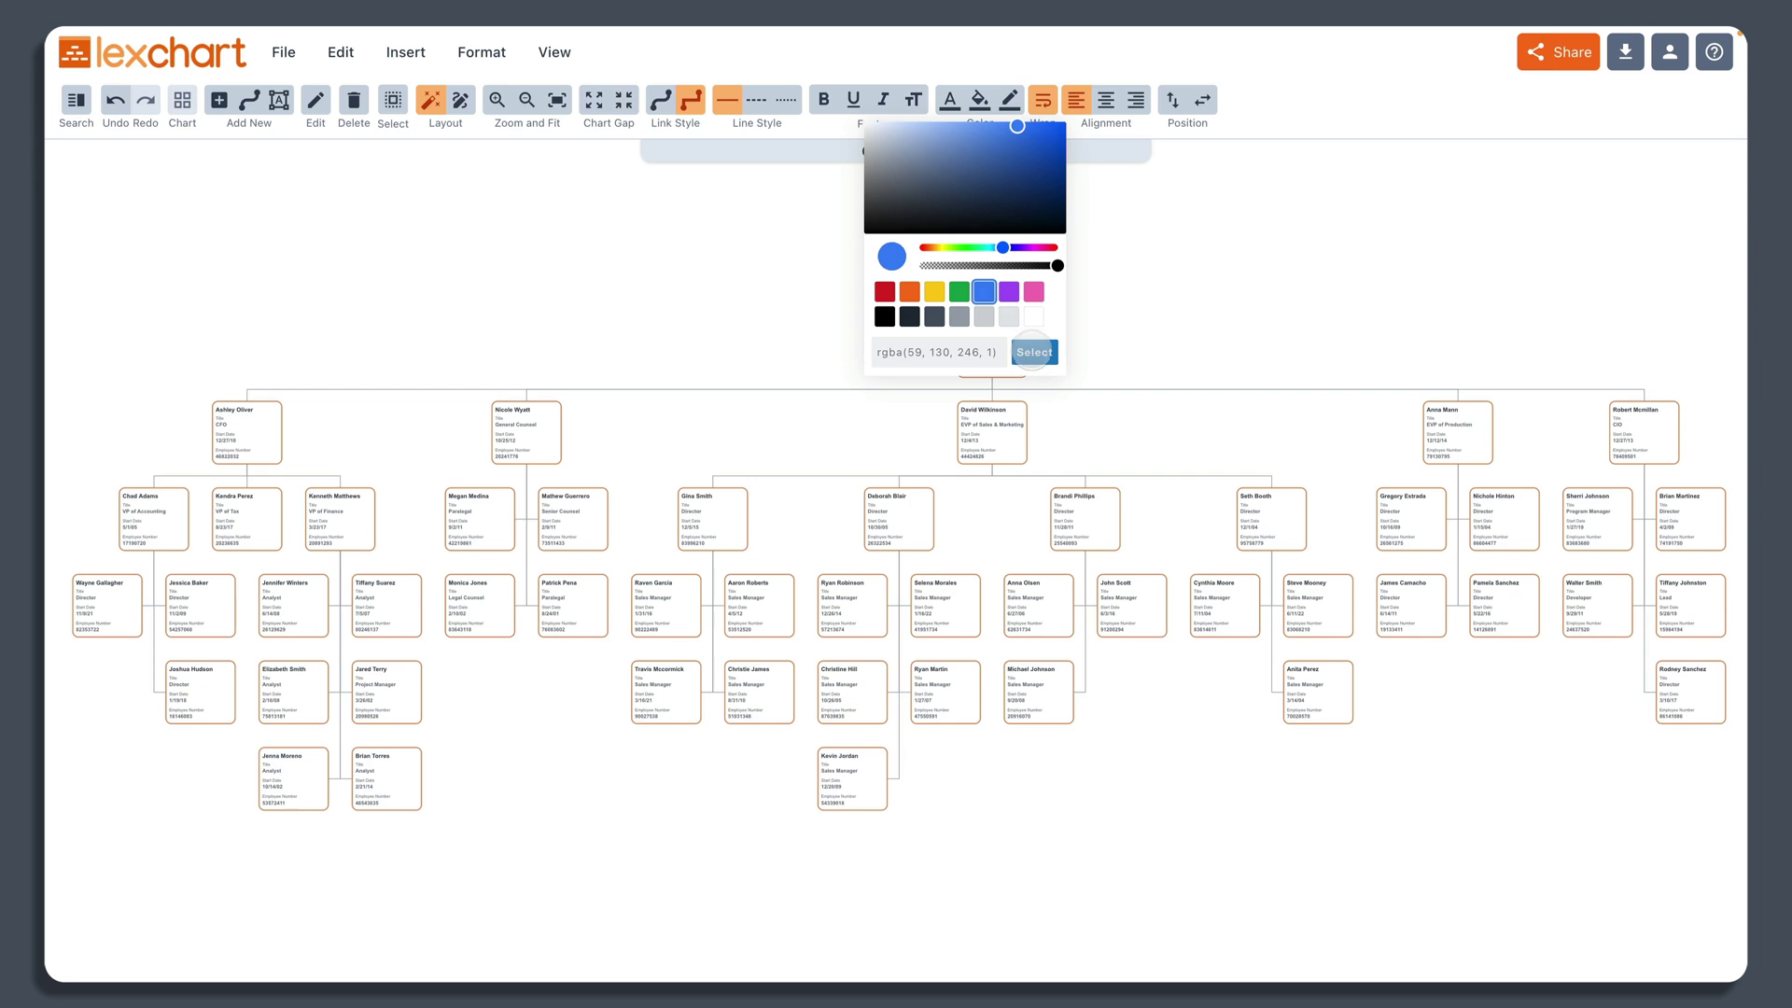
{"action": "left_click", "coordinate": [1032, 352]}
Step: Set the card text colour to white
{"action": "left_click", "coordinate": [949, 99]}
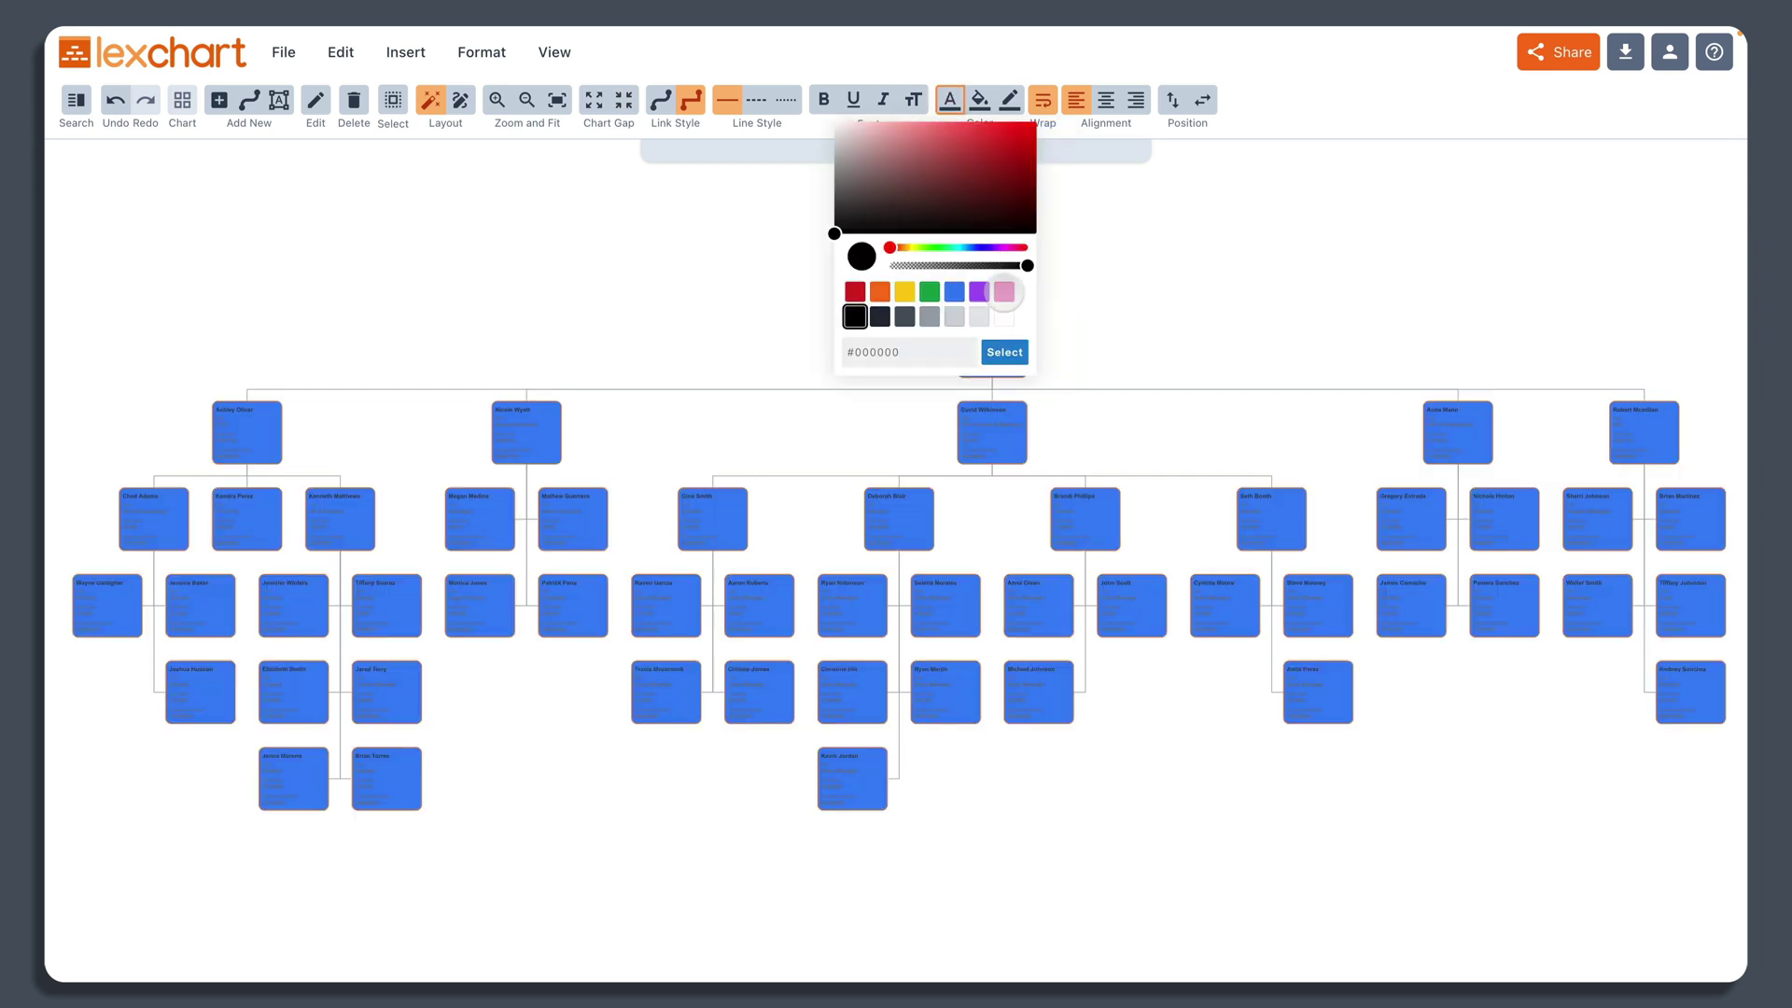
{"action": "left_click", "coordinate": [1003, 316]}
{"action": "left_click", "coordinate": [1013, 353]}
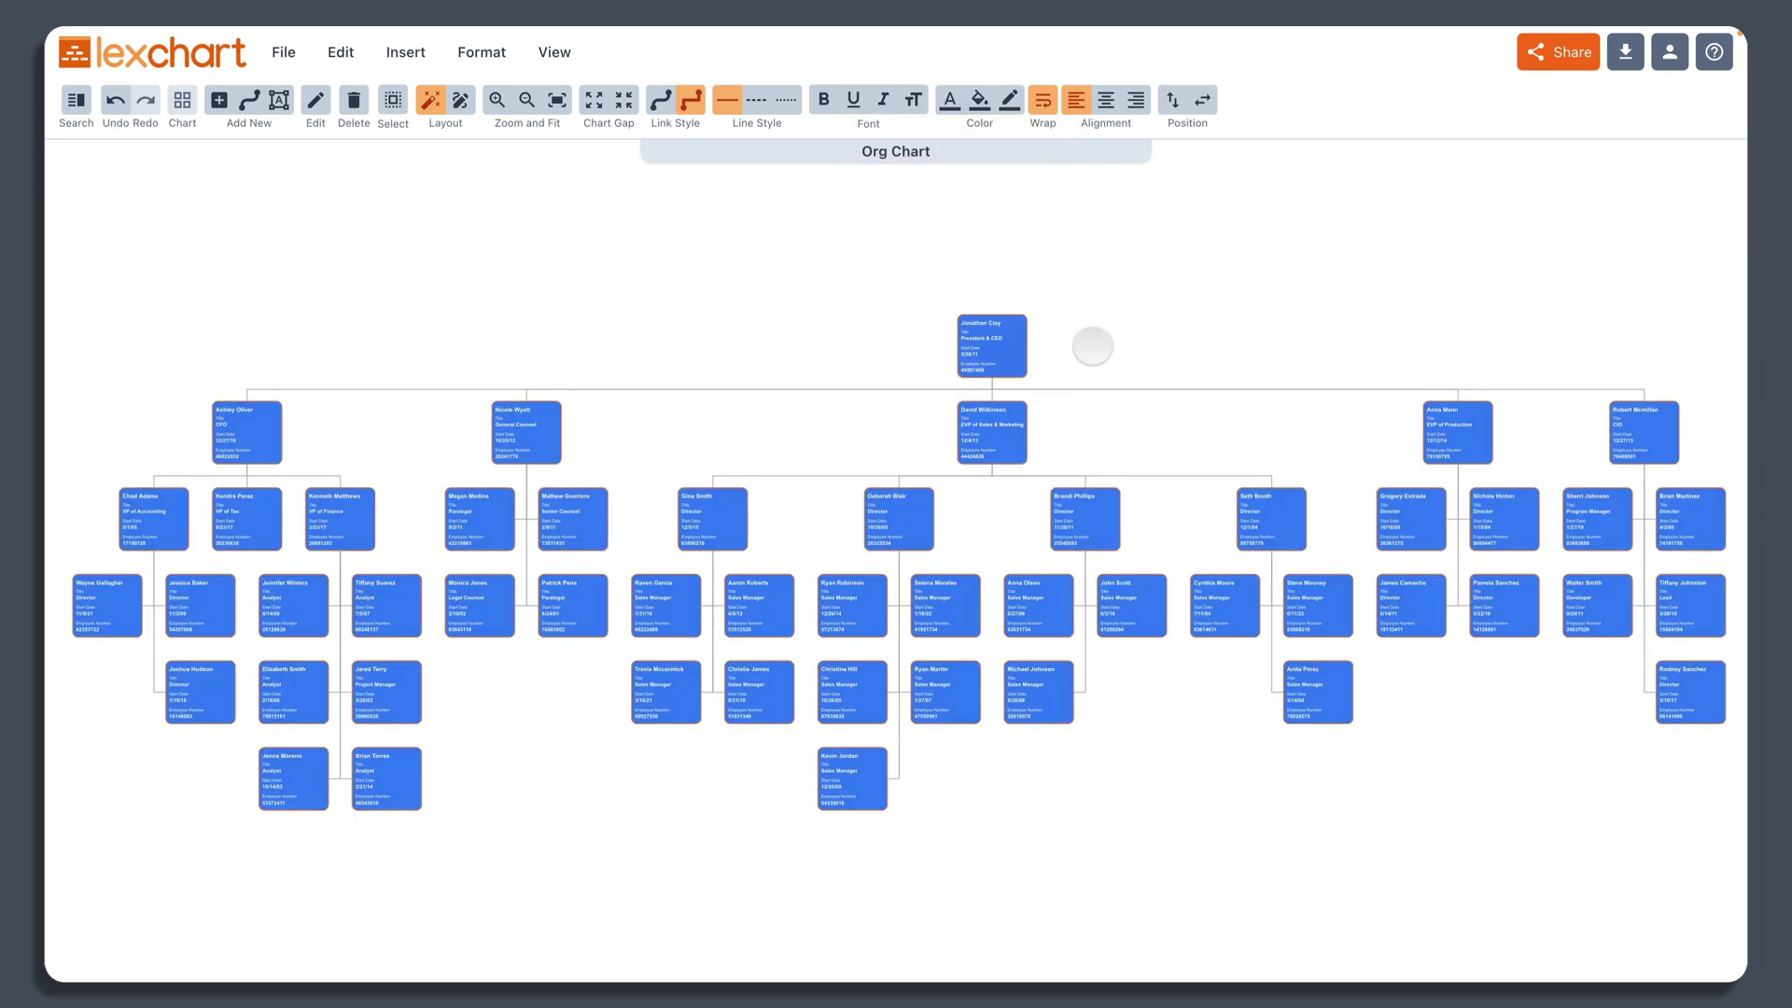
{"action": "left_click", "coordinate": [1141, 331]}
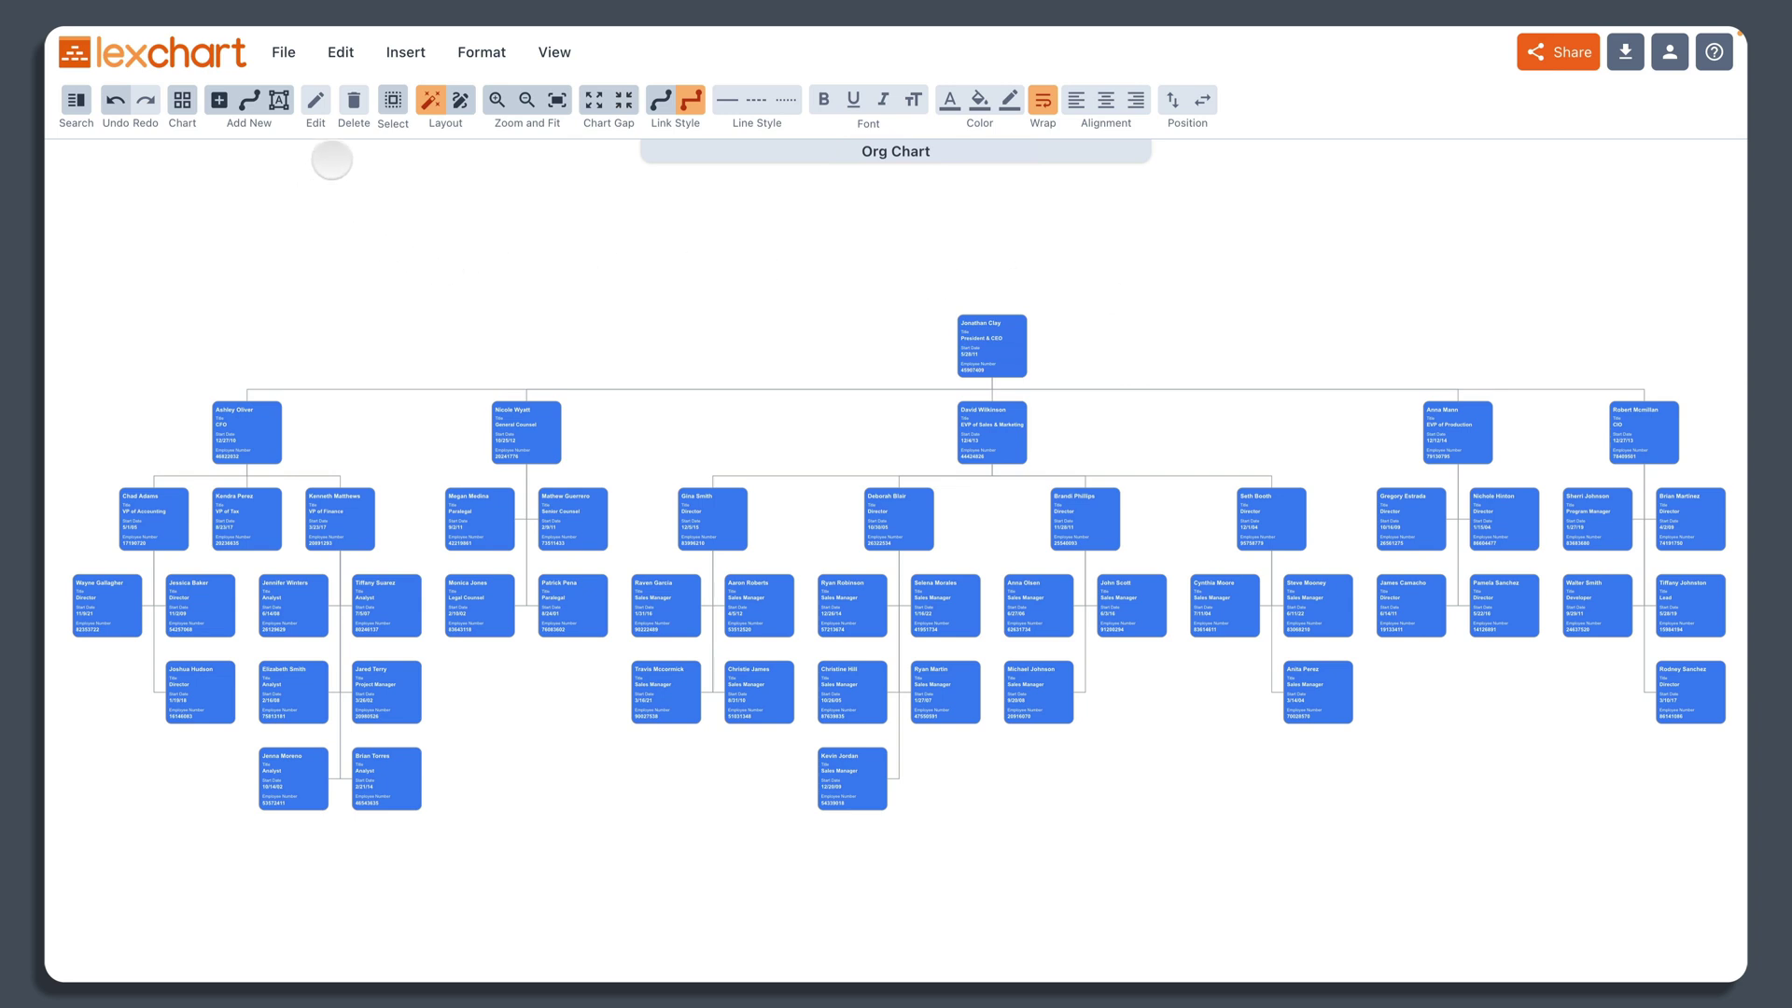
Step: Select all connector lines and colour them light blue
{"action": "left_click", "coordinate": [393, 100]}
{"action": "left_click", "coordinate": [437, 172]}
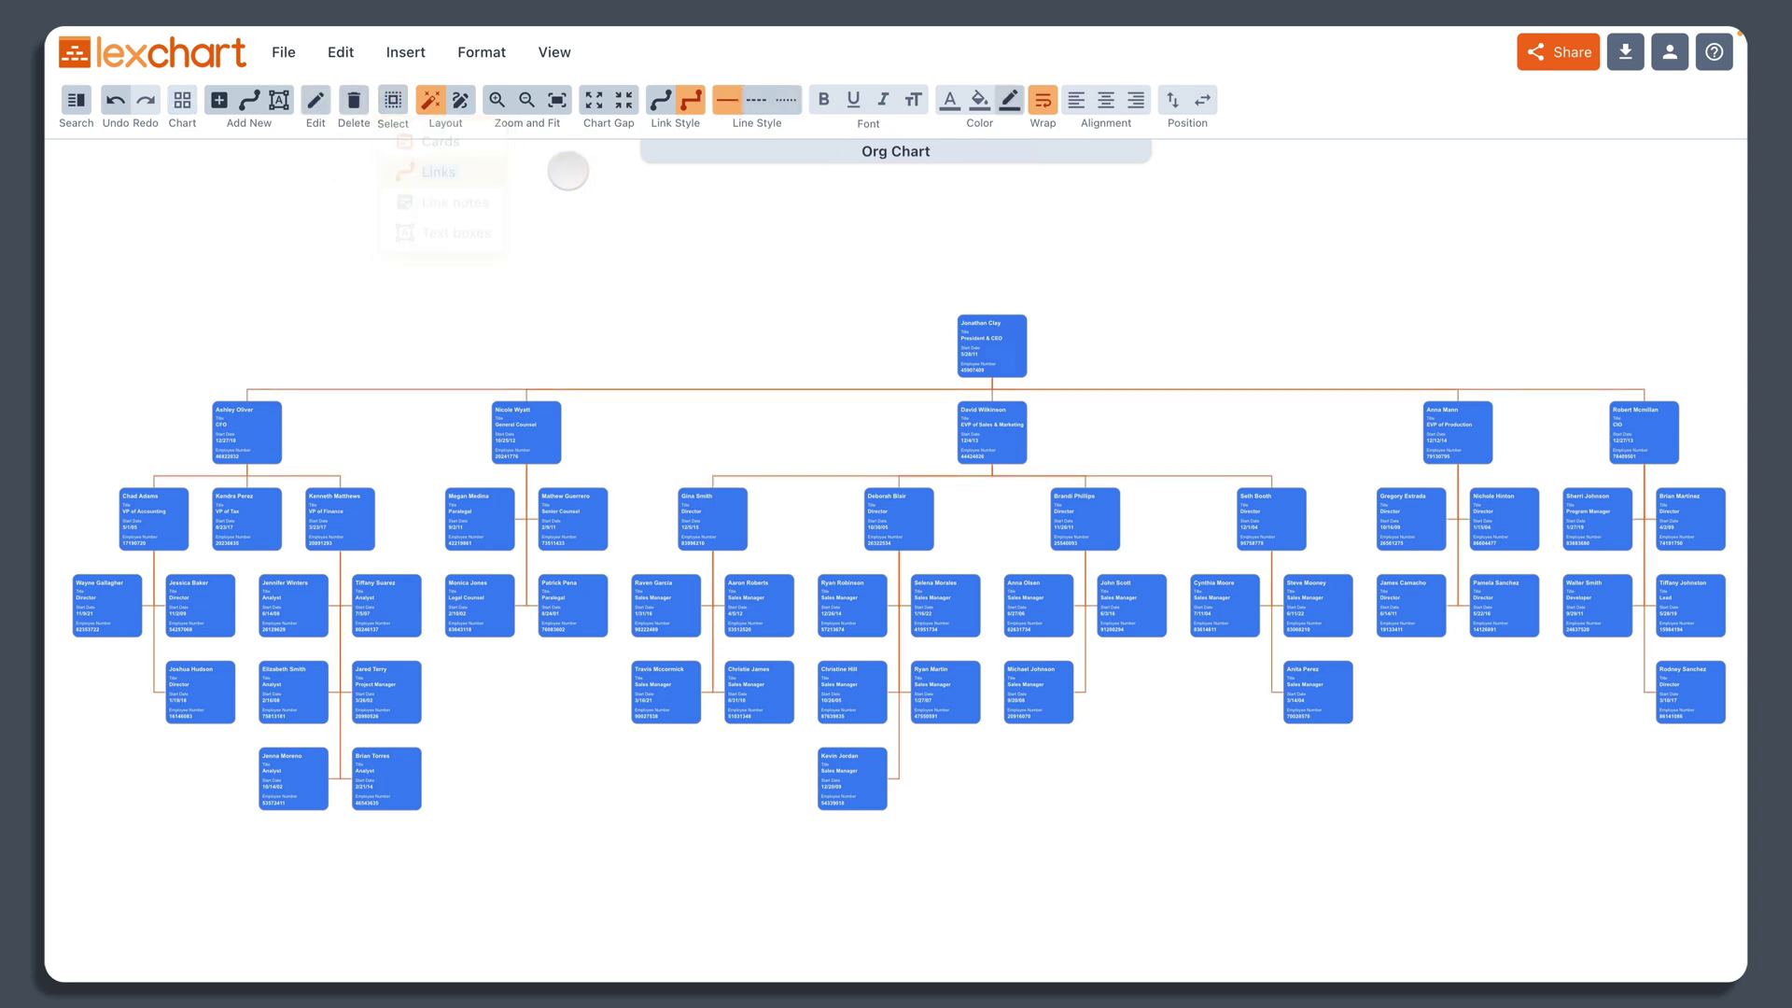
{"action": "left_click", "coordinate": [1009, 100]}
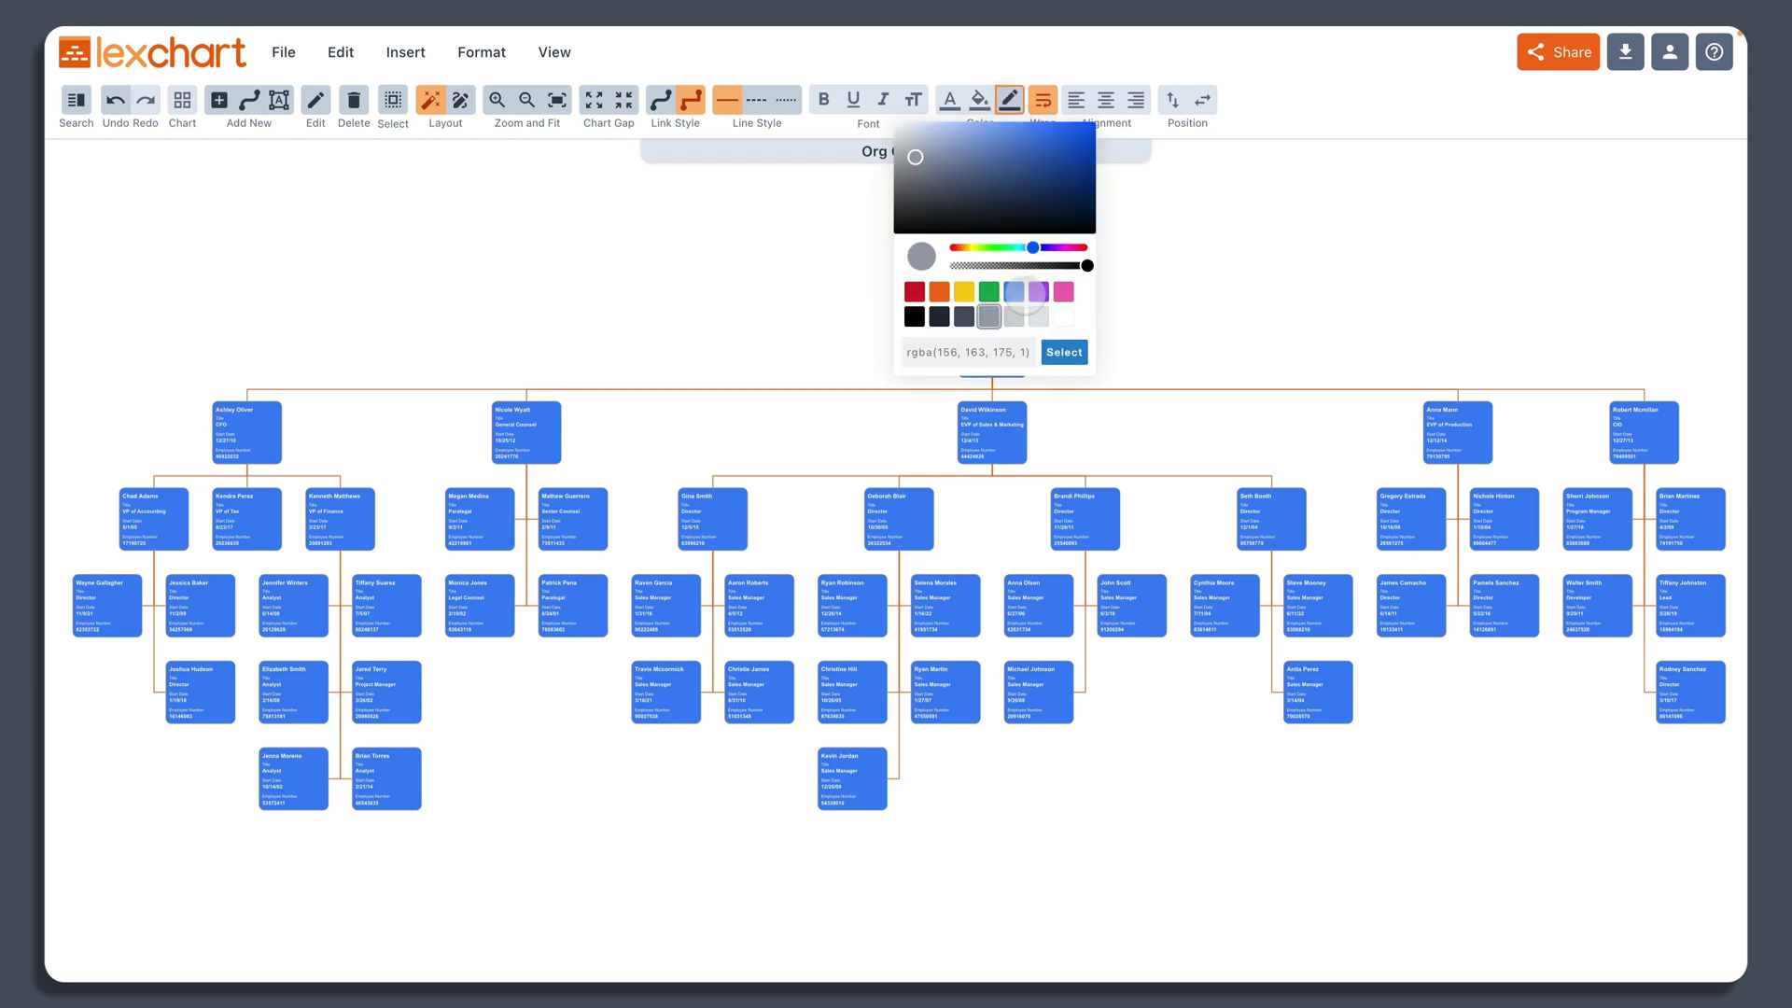
{"action": "left_click", "coordinate": [1014, 291]}
{"action": "left_click", "coordinate": [1064, 352]}
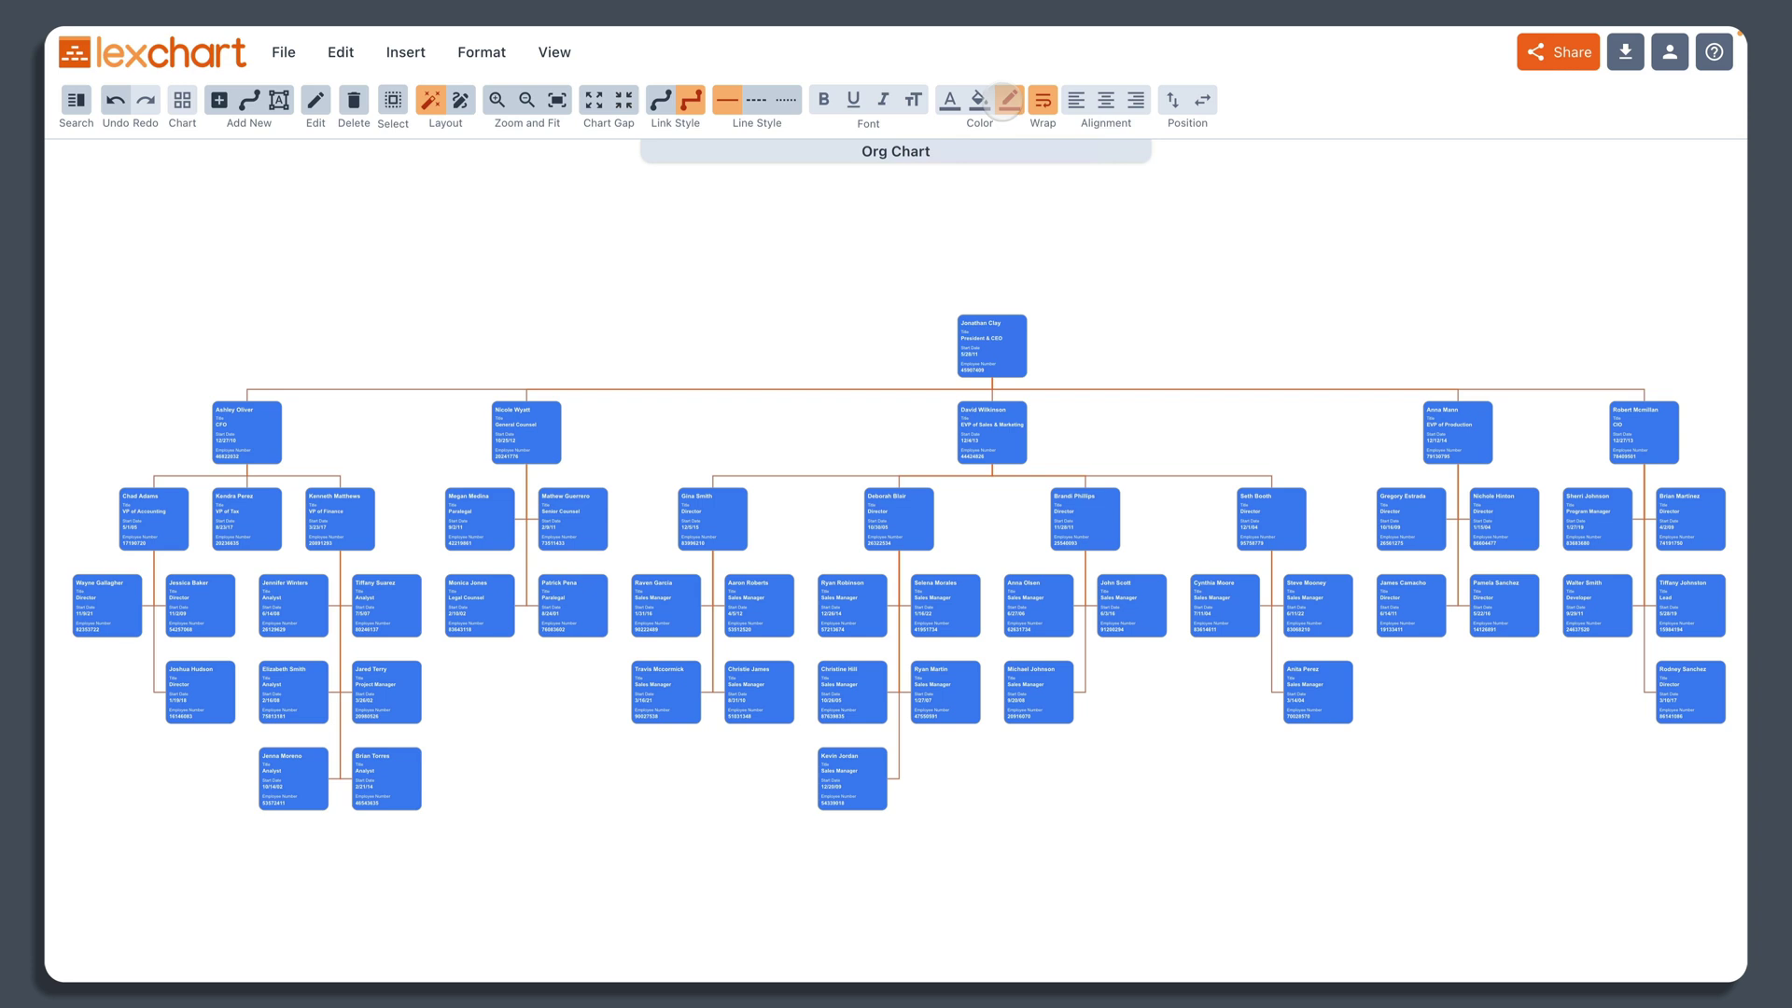
{"action": "left_click", "coordinate": [504, 248]}
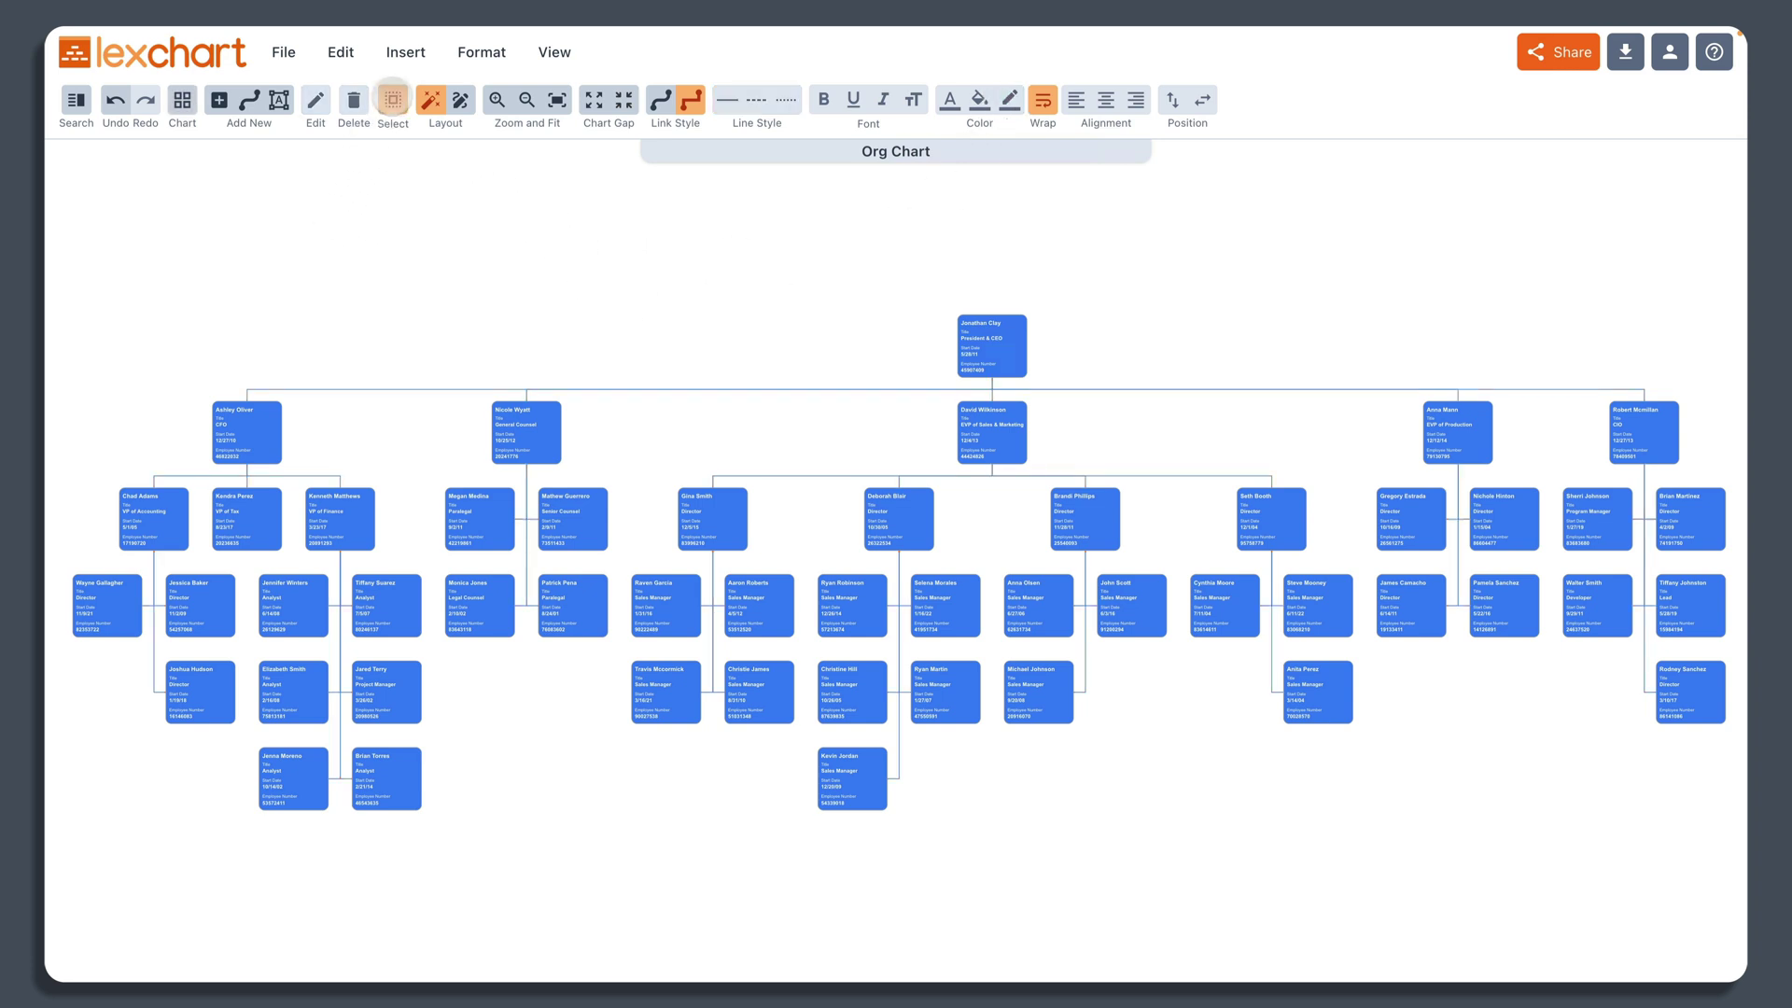
Step: Select every card and give it the blue border colour rgba(59,130,246,1)
{"action": "left_click", "coordinate": [393, 99]}
{"action": "left_click", "coordinate": [402, 139]}
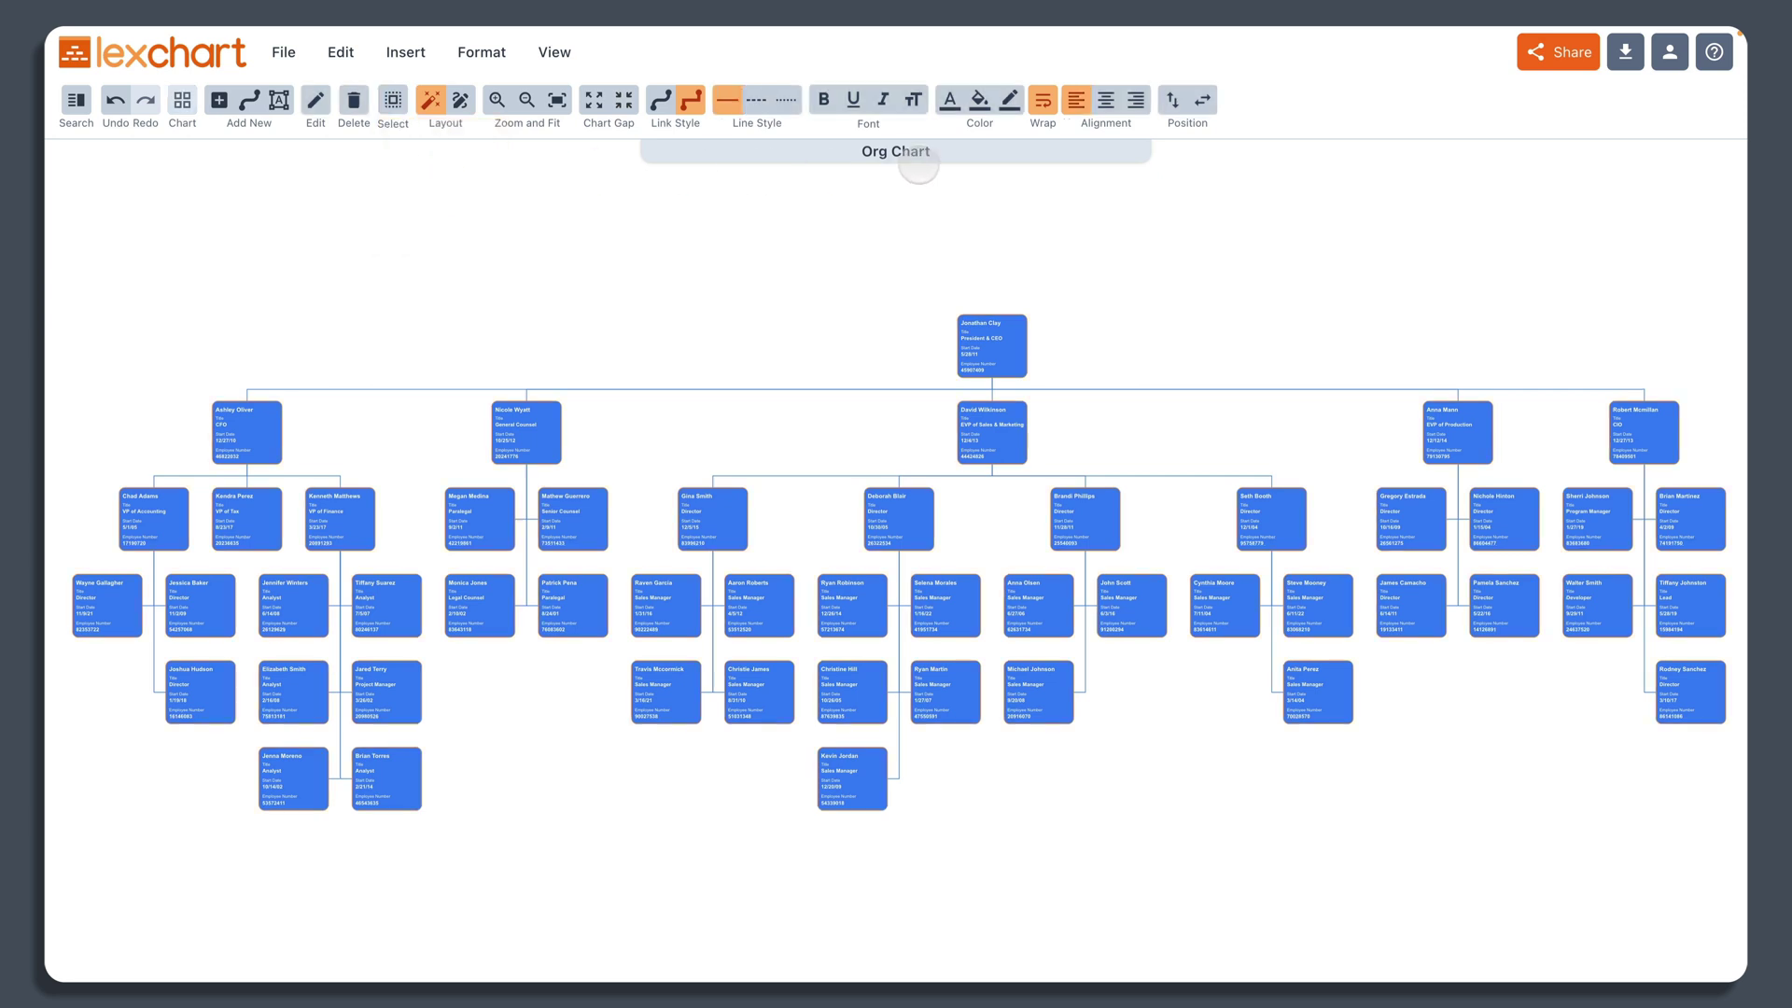
{"action": "left_click", "coordinate": [1008, 99]}
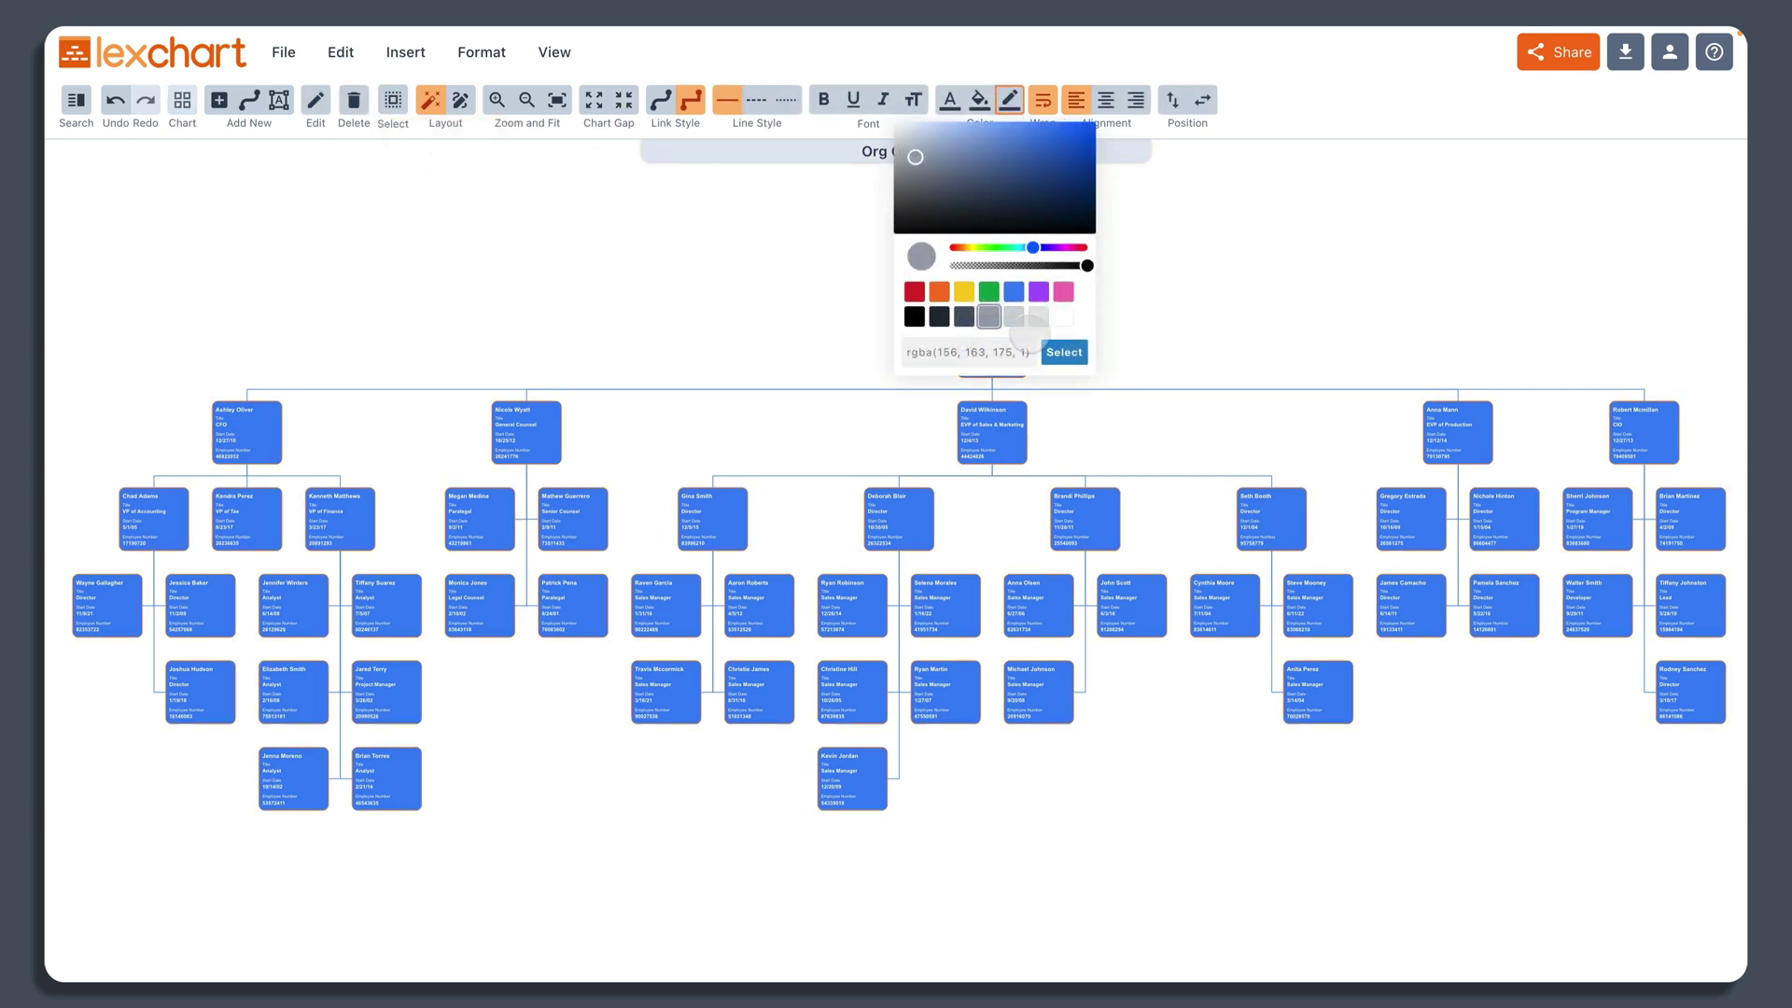
{"action": "left_click", "coordinate": [1014, 291]}
{"action": "left_click", "coordinate": [1064, 351]}
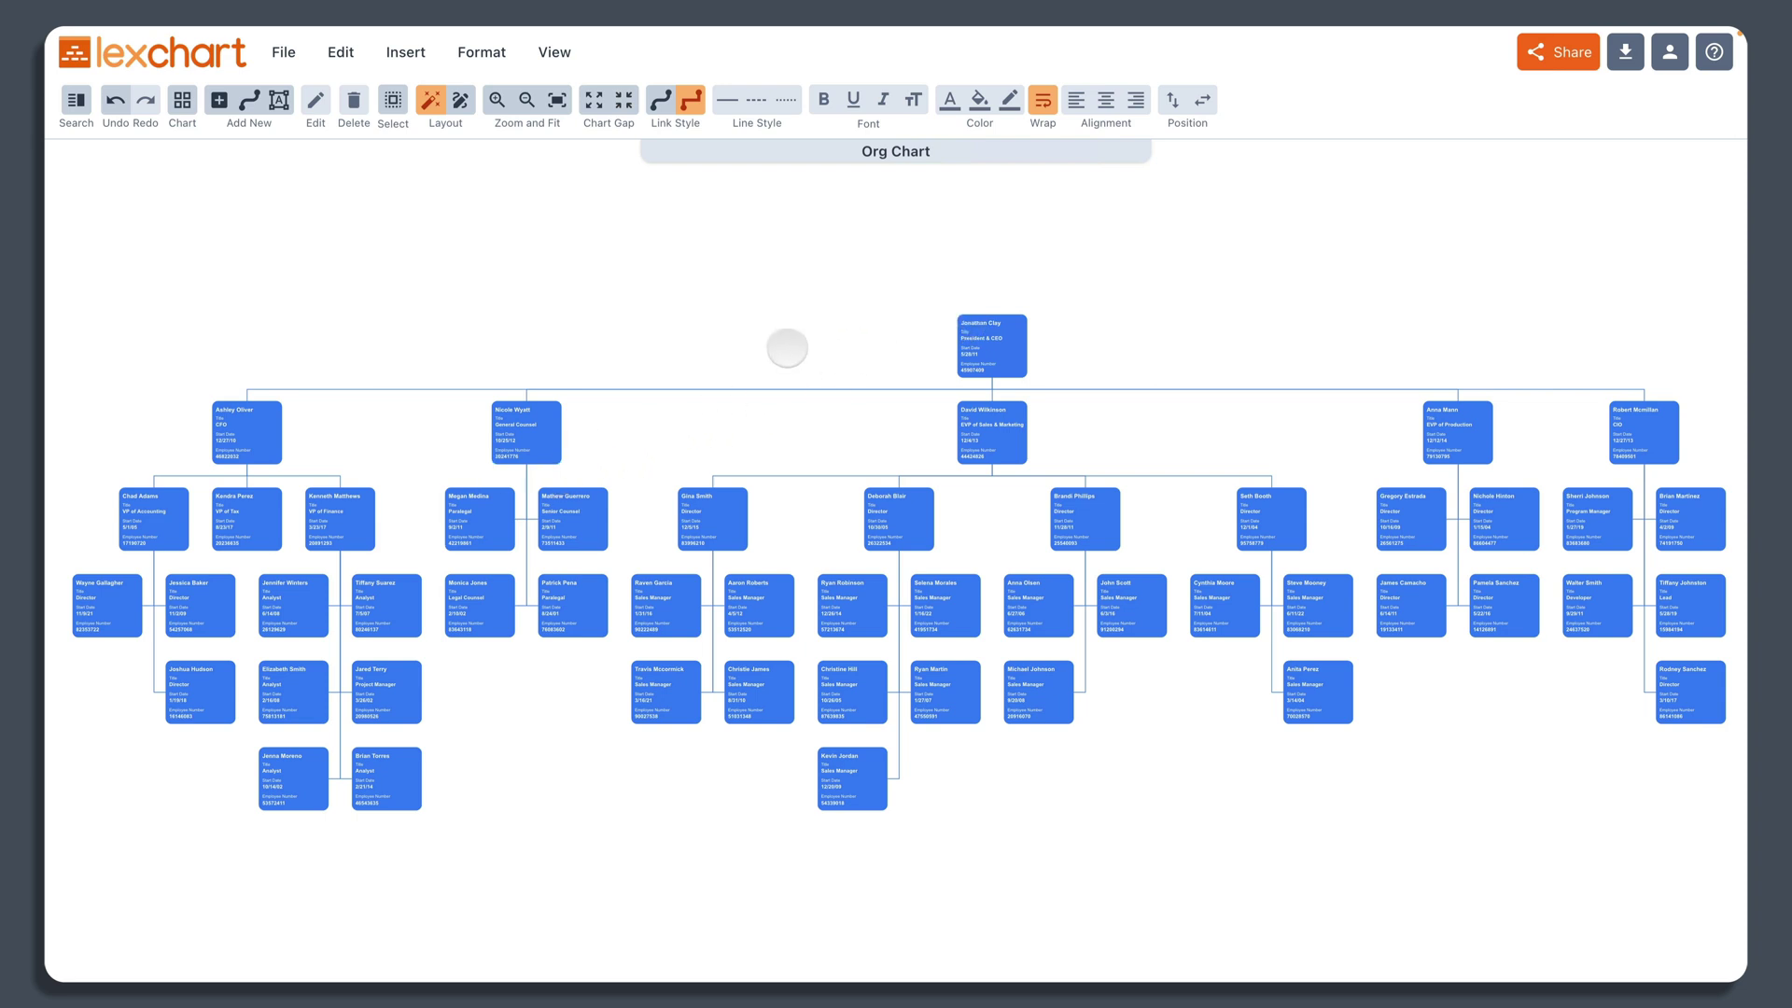
Step: Set the Name line on all selected cards to bold, XL size, and save
{"action": "left_click", "coordinate": [395, 99]}
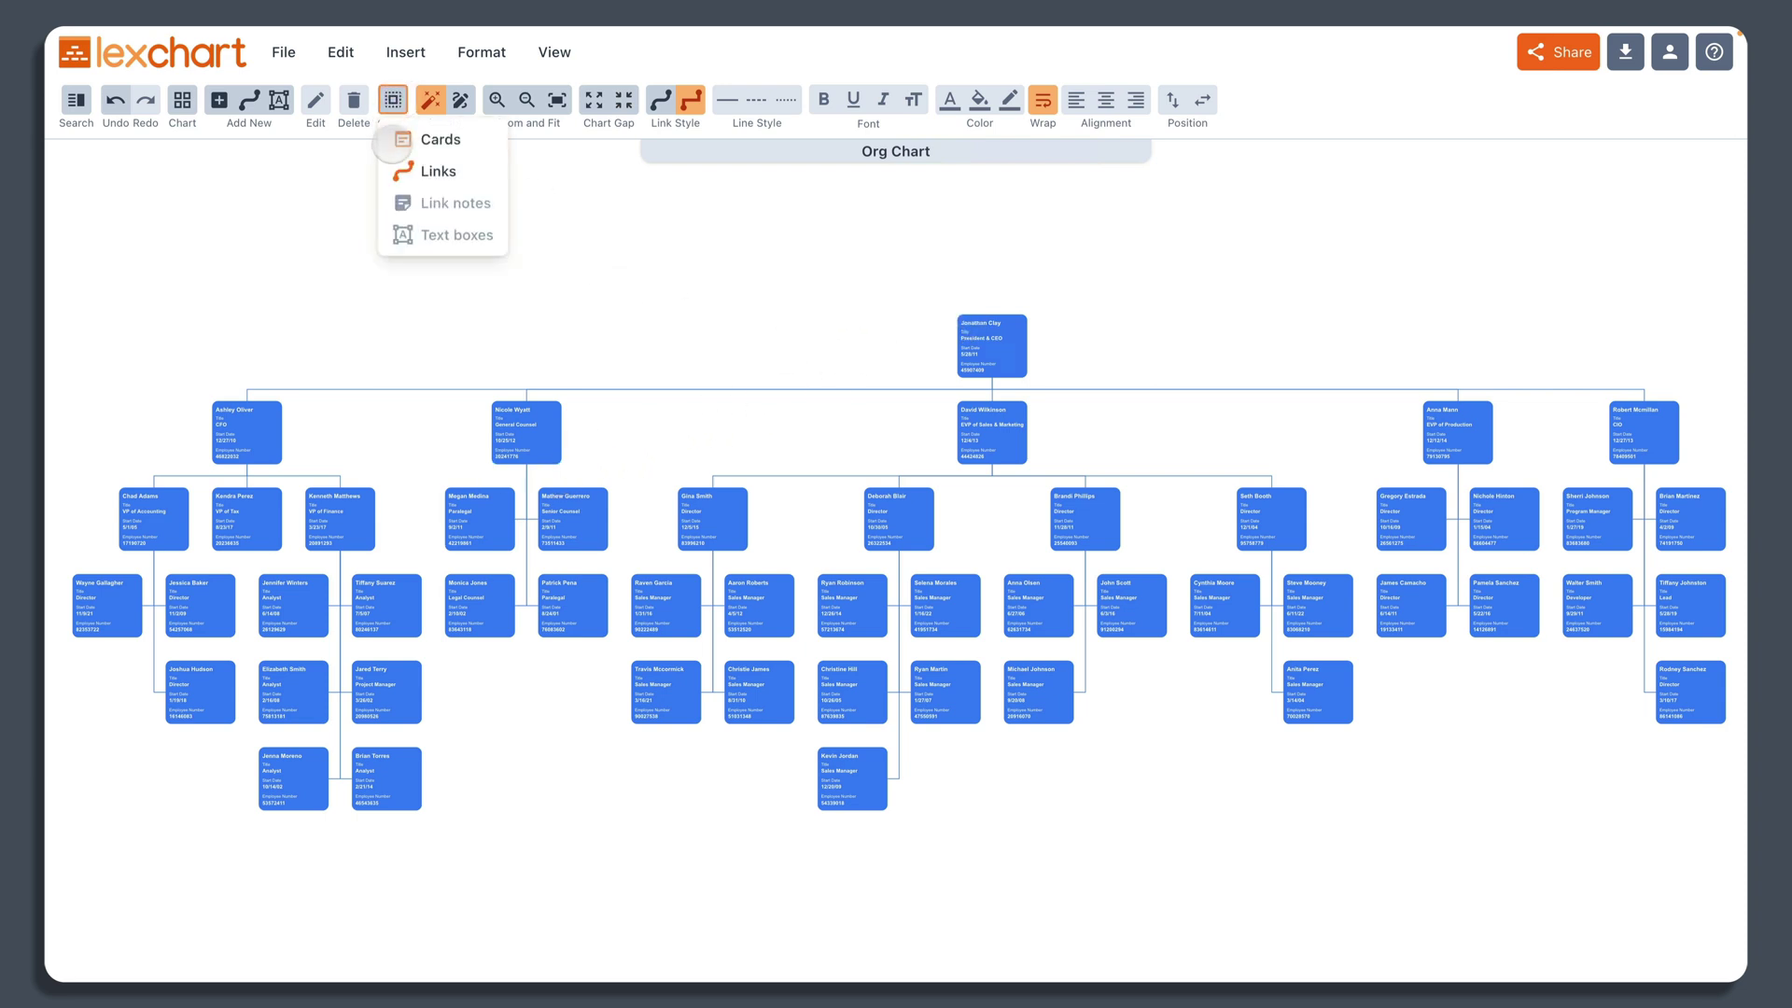
{"action": "left_click", "coordinate": [404, 140]}
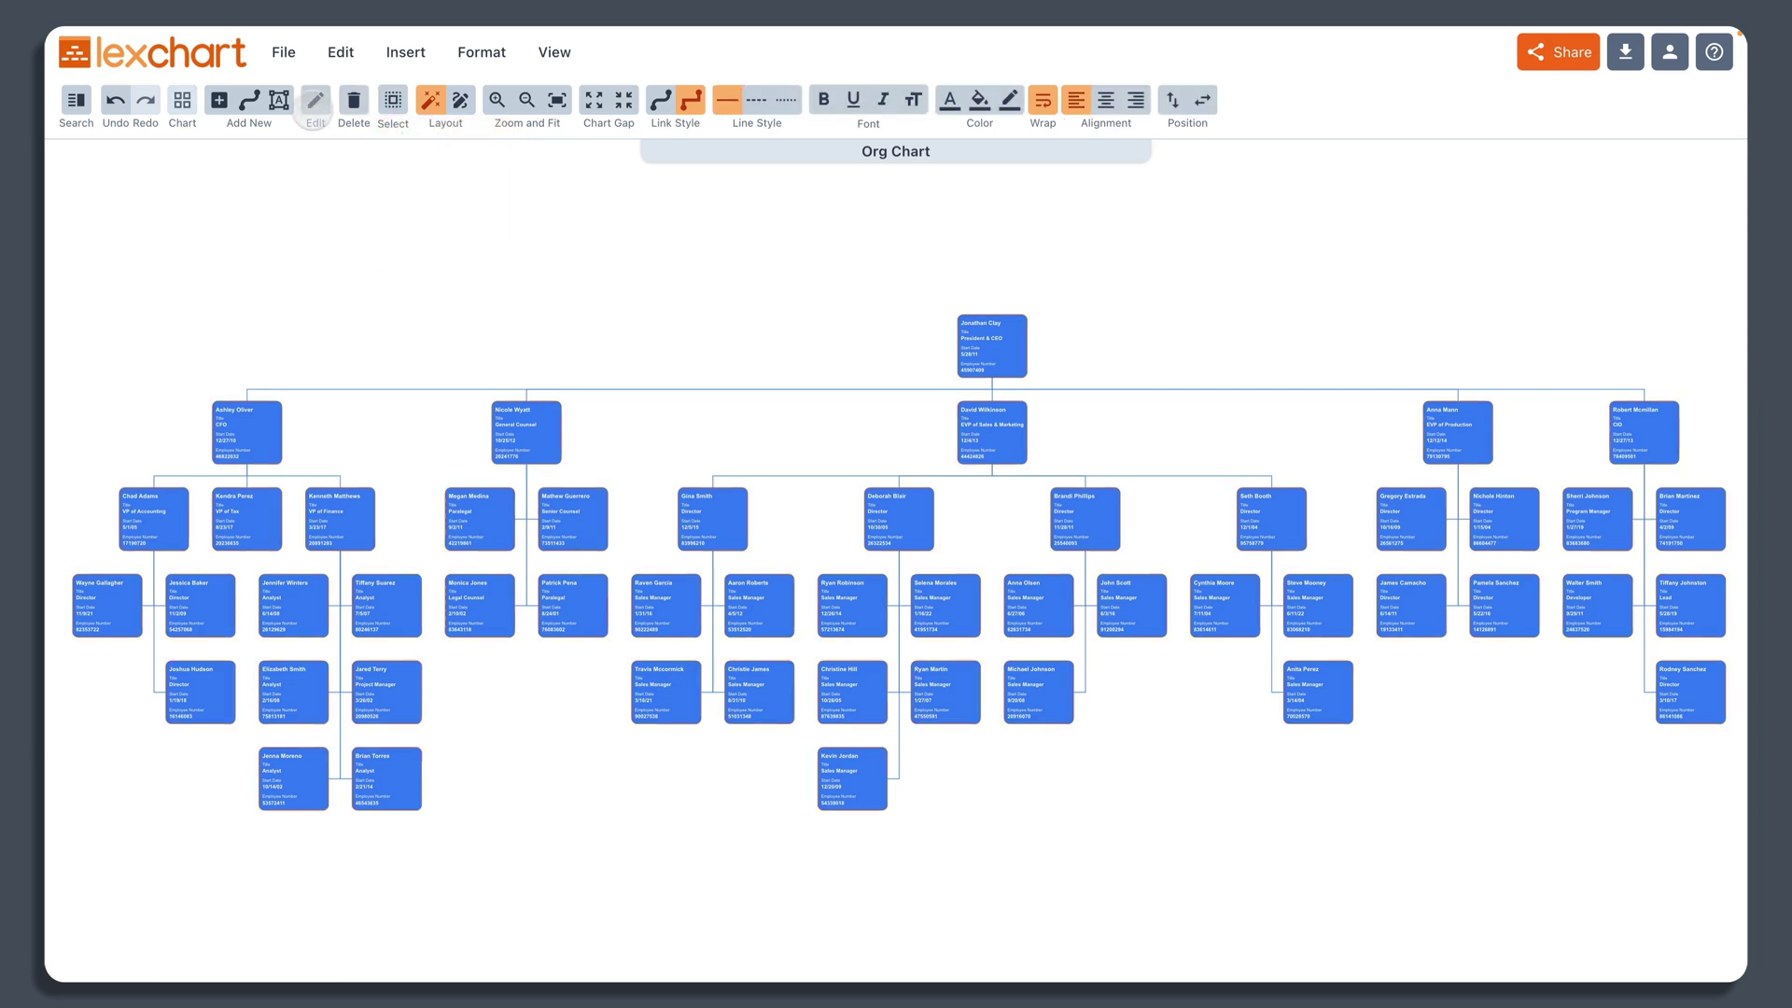
{"action": "left_click", "coordinate": [316, 101]}
{"action": "left_click", "coordinate": [1036, 463]}
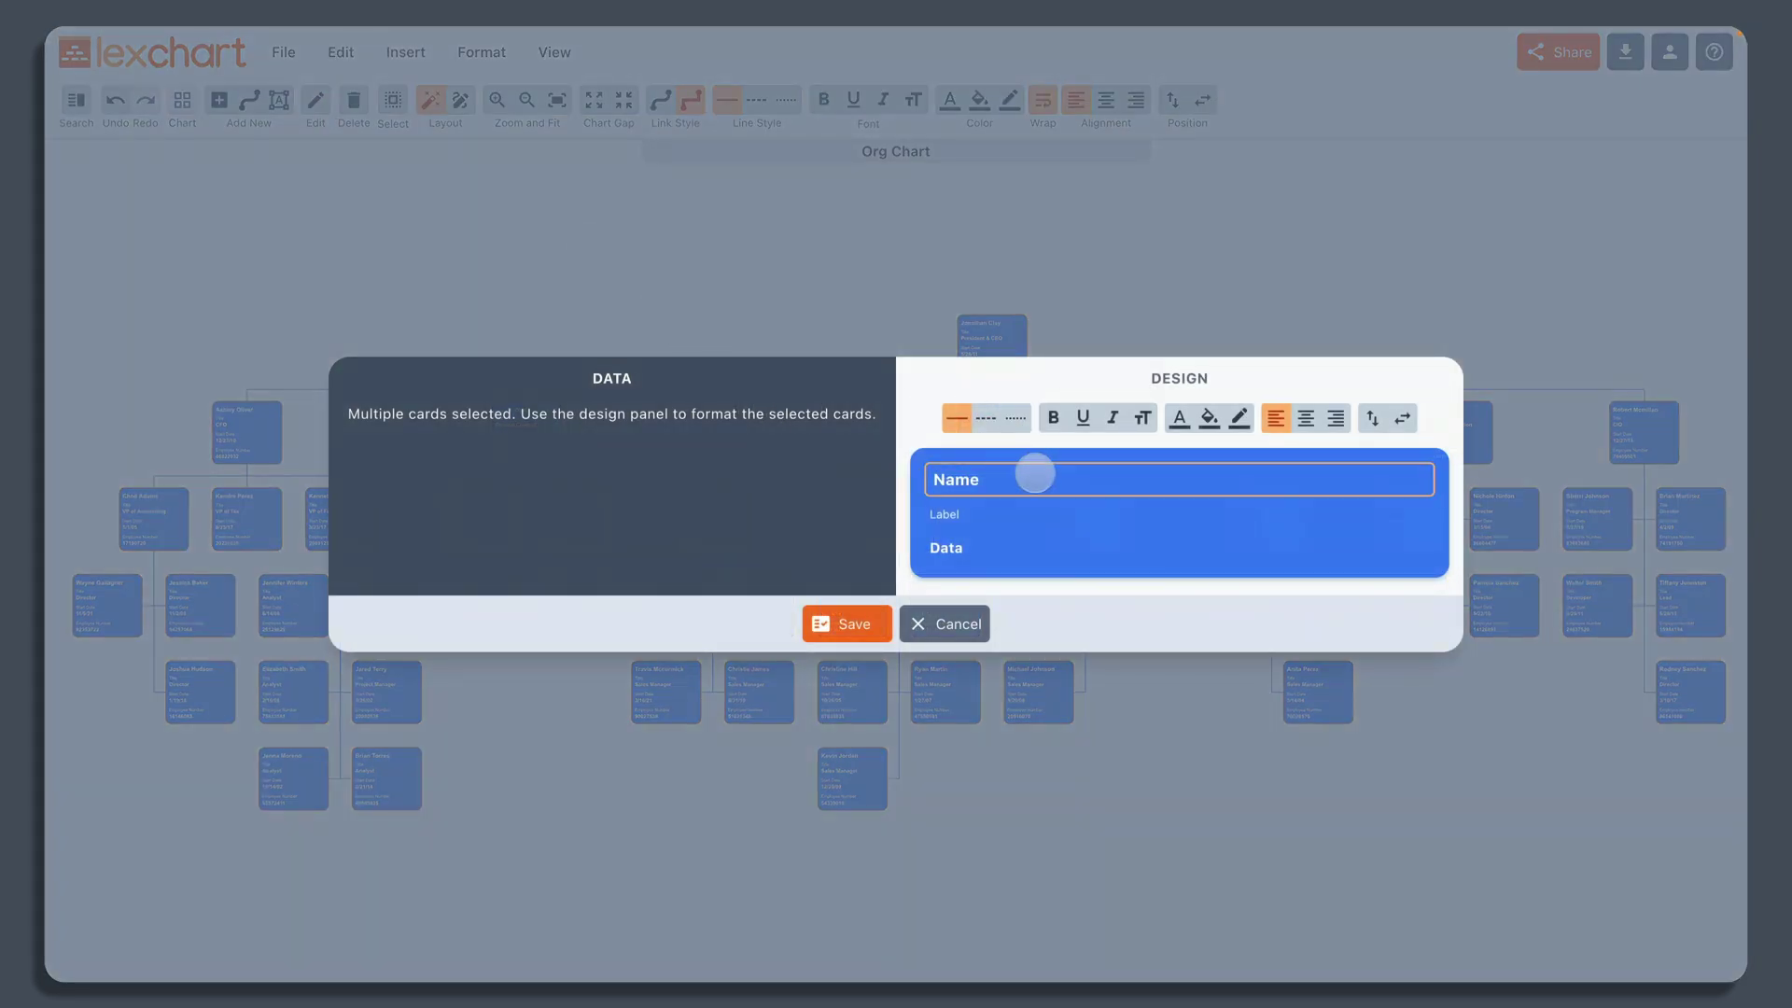
{"action": "left_click", "coordinate": [1138, 417]}
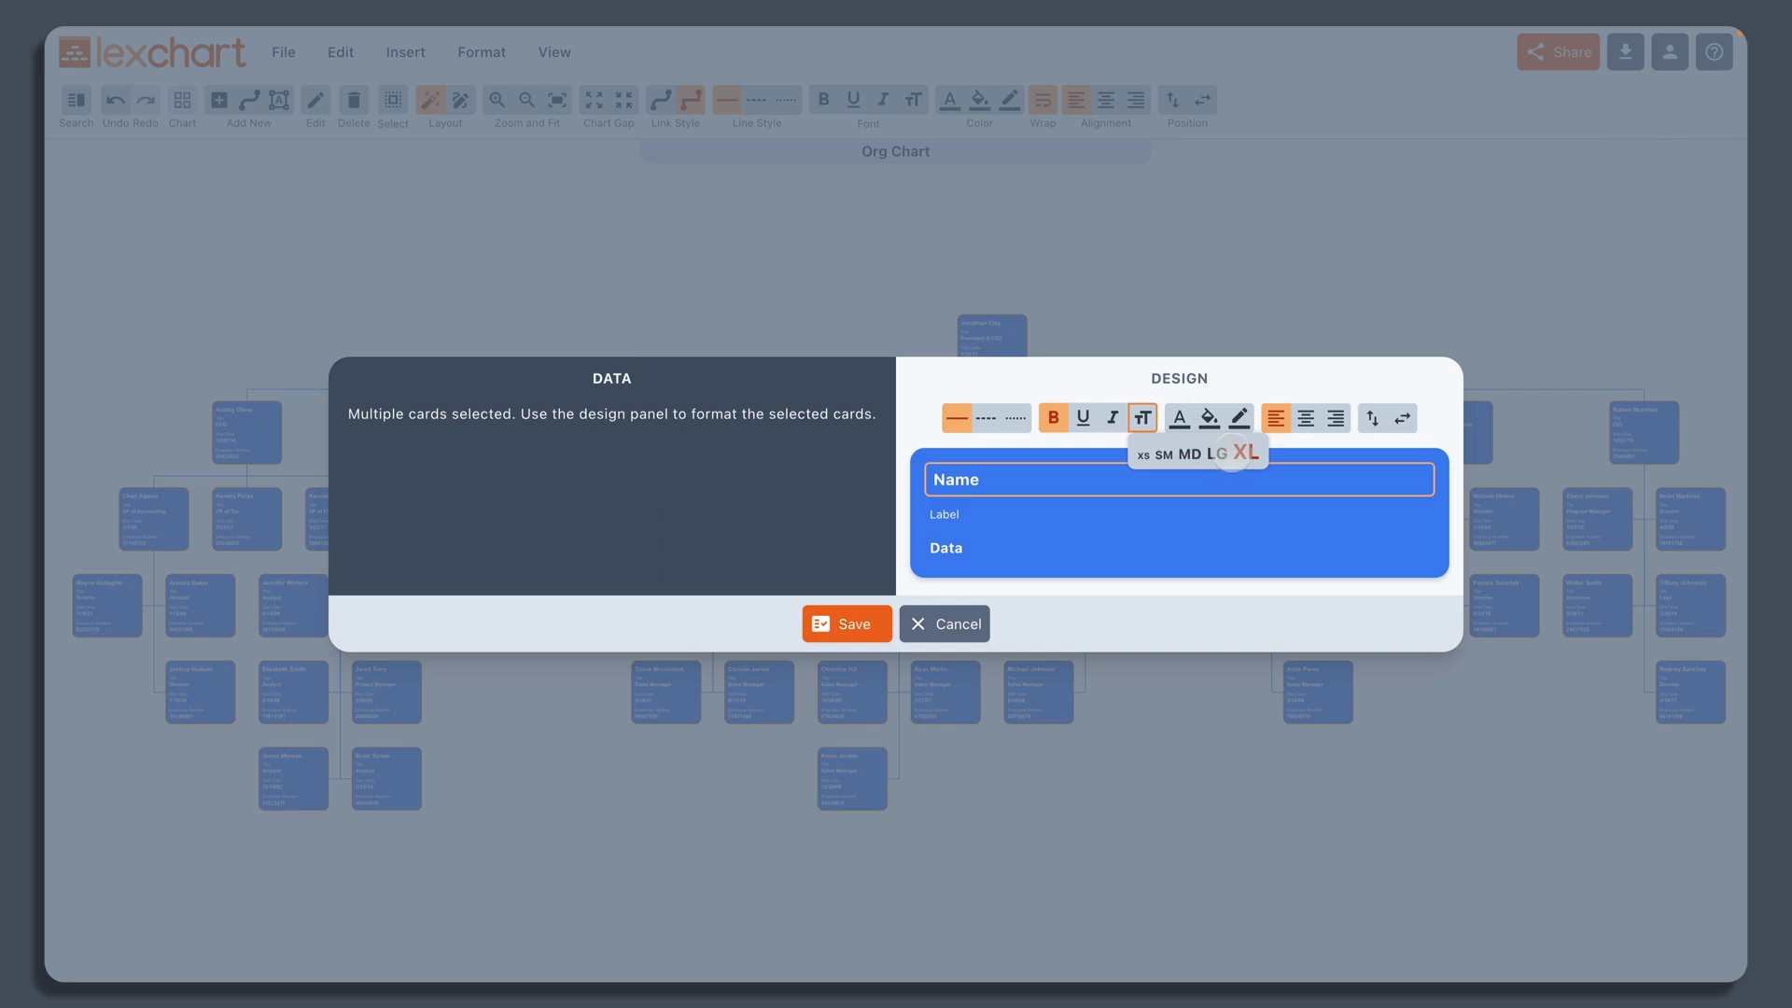
{"action": "left_click", "coordinate": [1247, 452]}
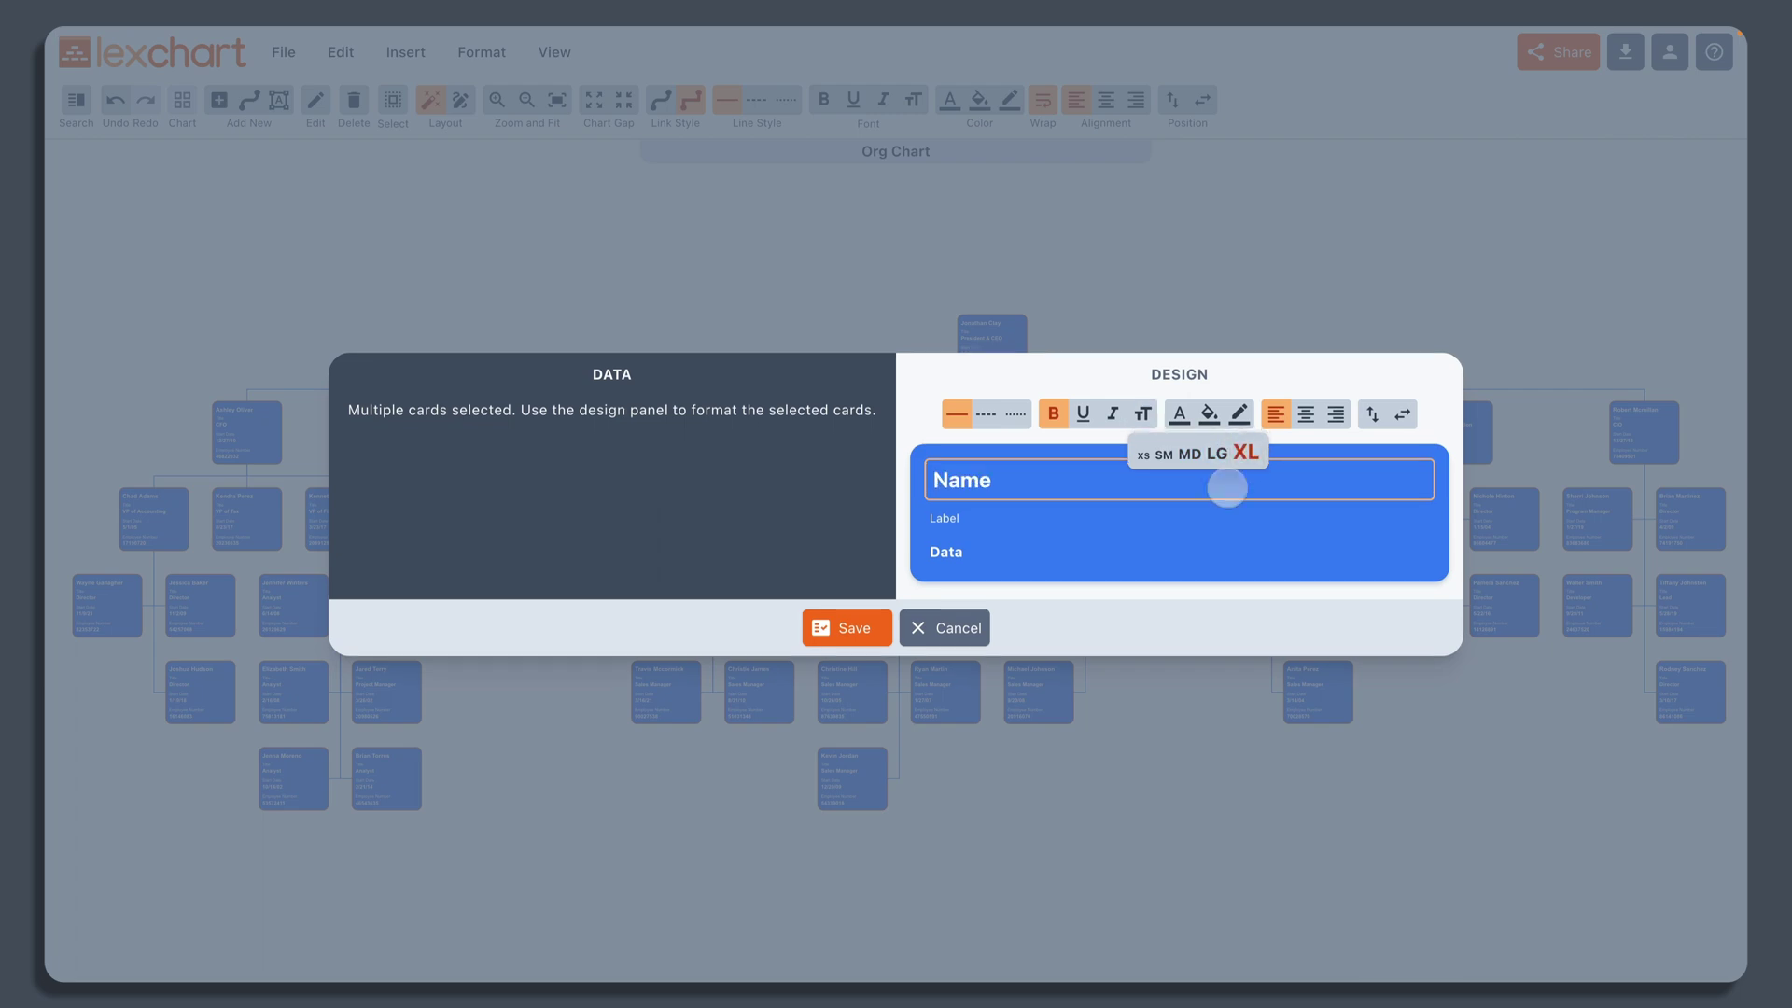
{"action": "left_click", "coordinate": [844, 627]}
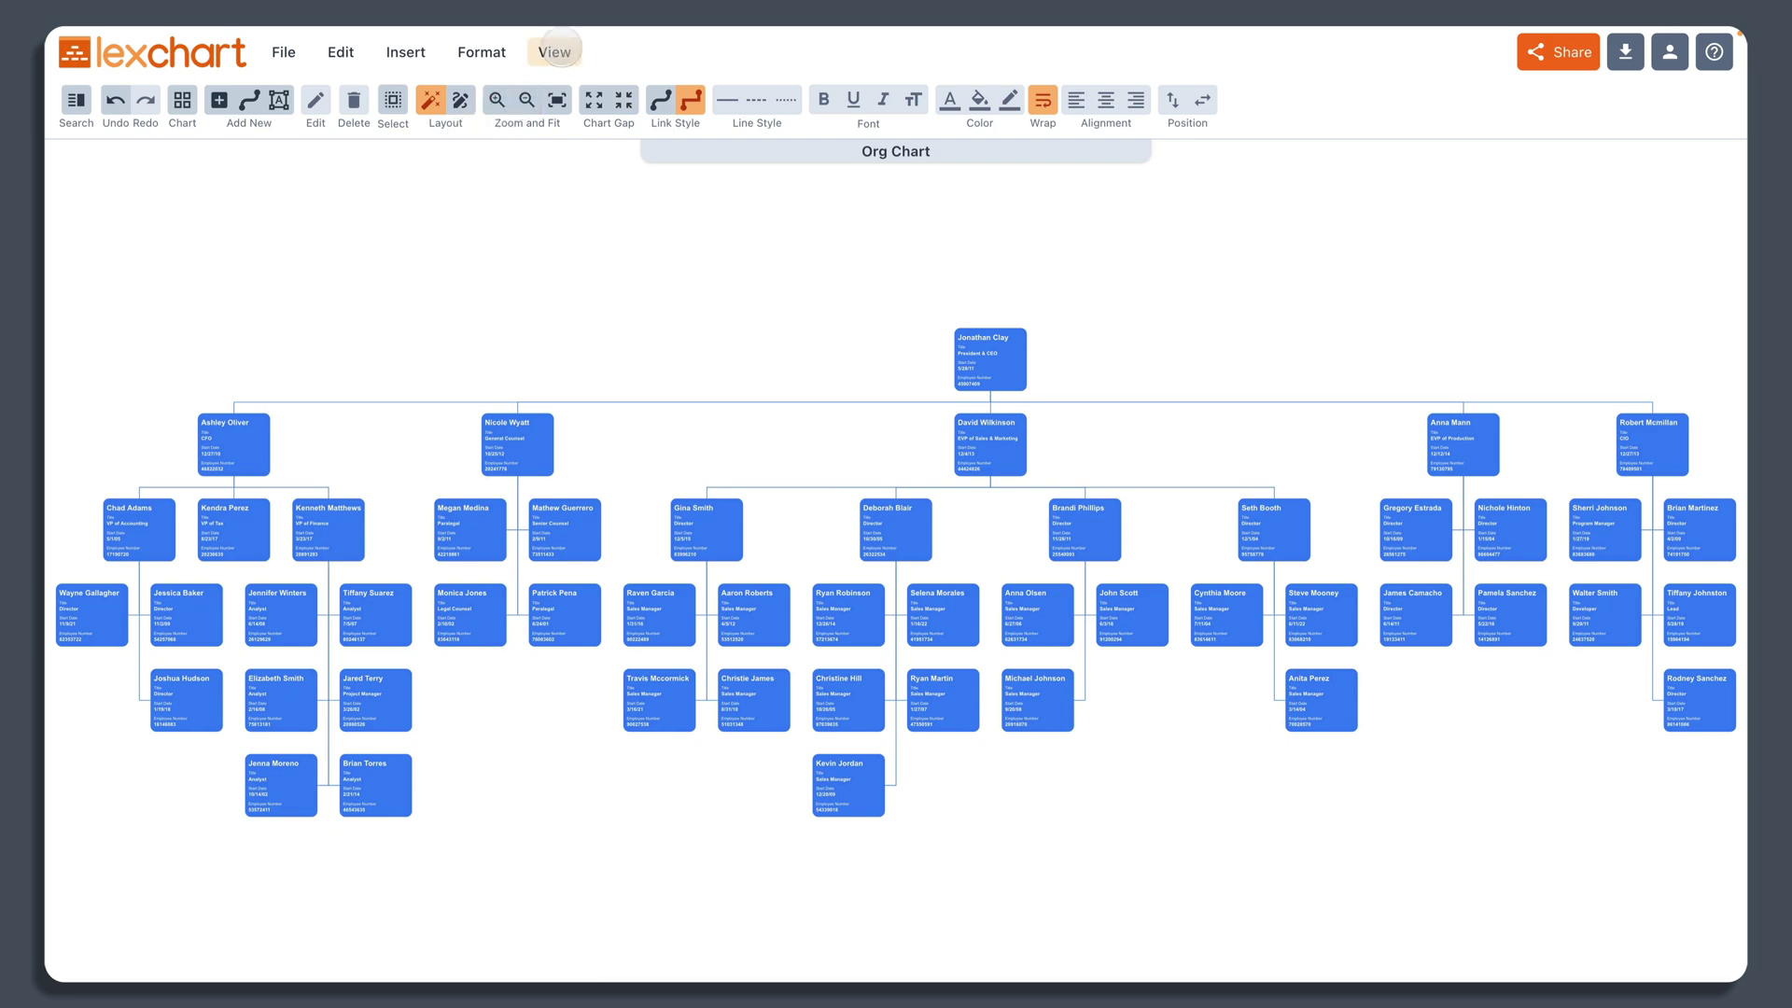
Step: Switch to View > Viewer and zoom in and out on the org chart
{"action": "left_click", "coordinate": [560, 52]}
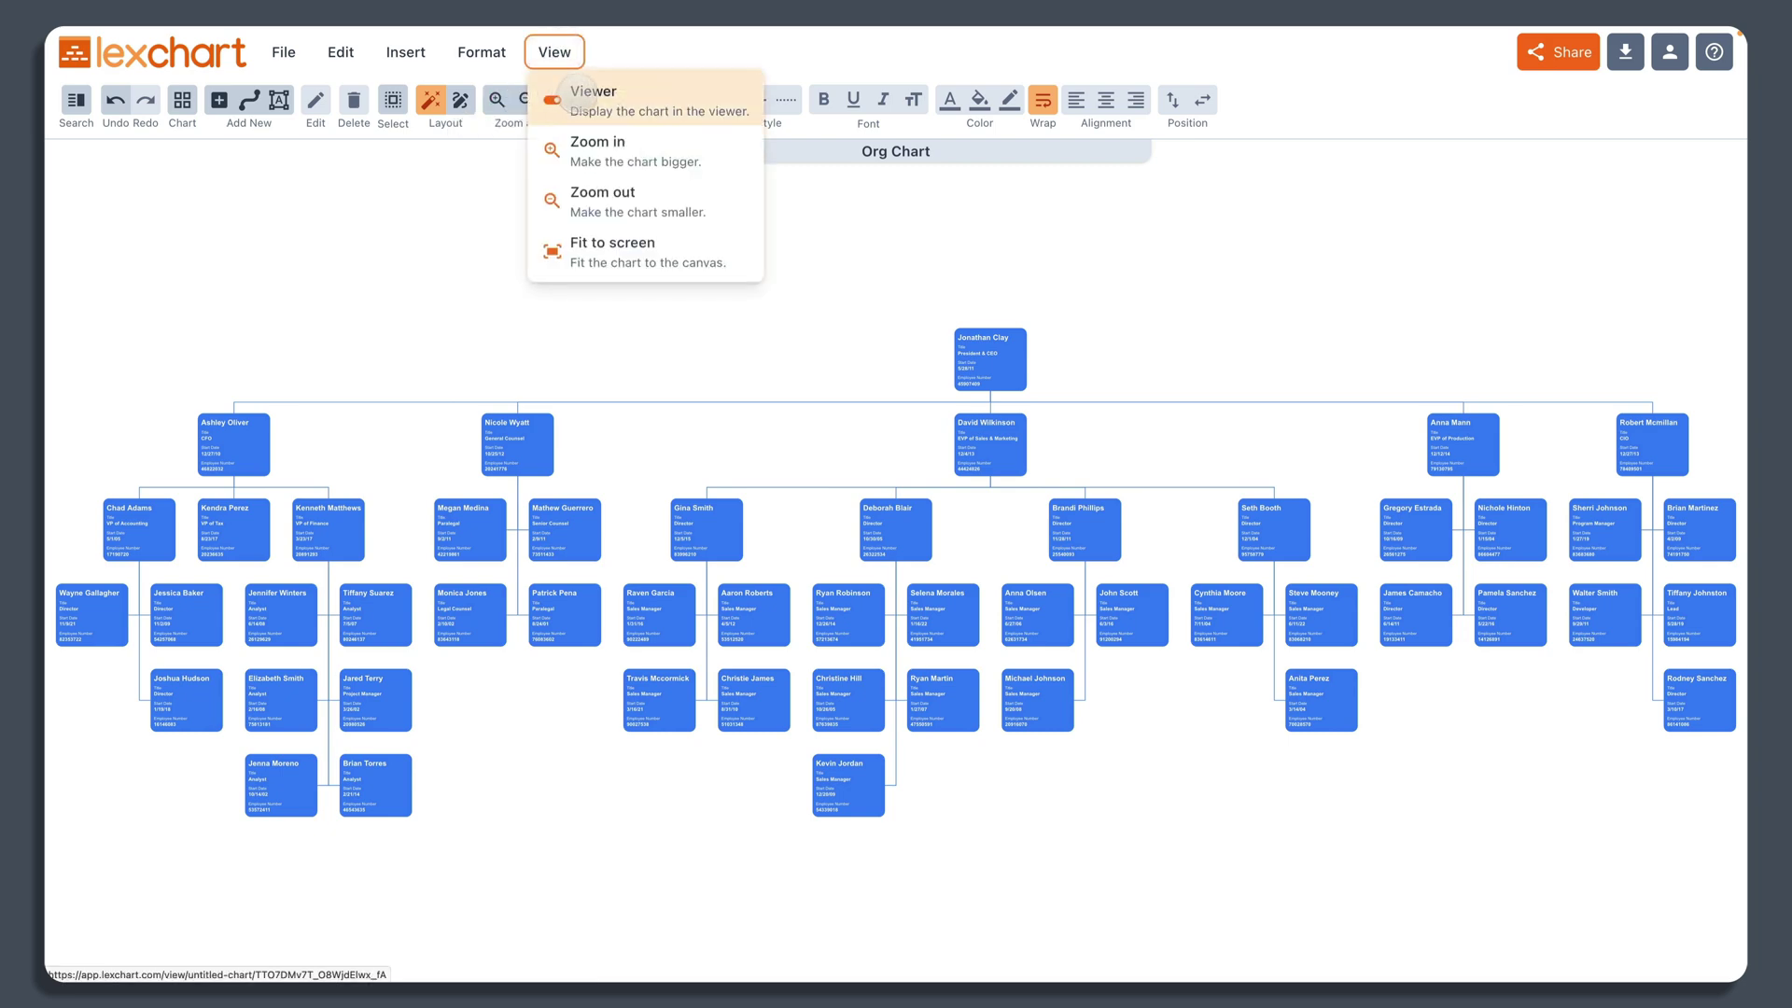
{"action": "left_click", "coordinate": [576, 95]}
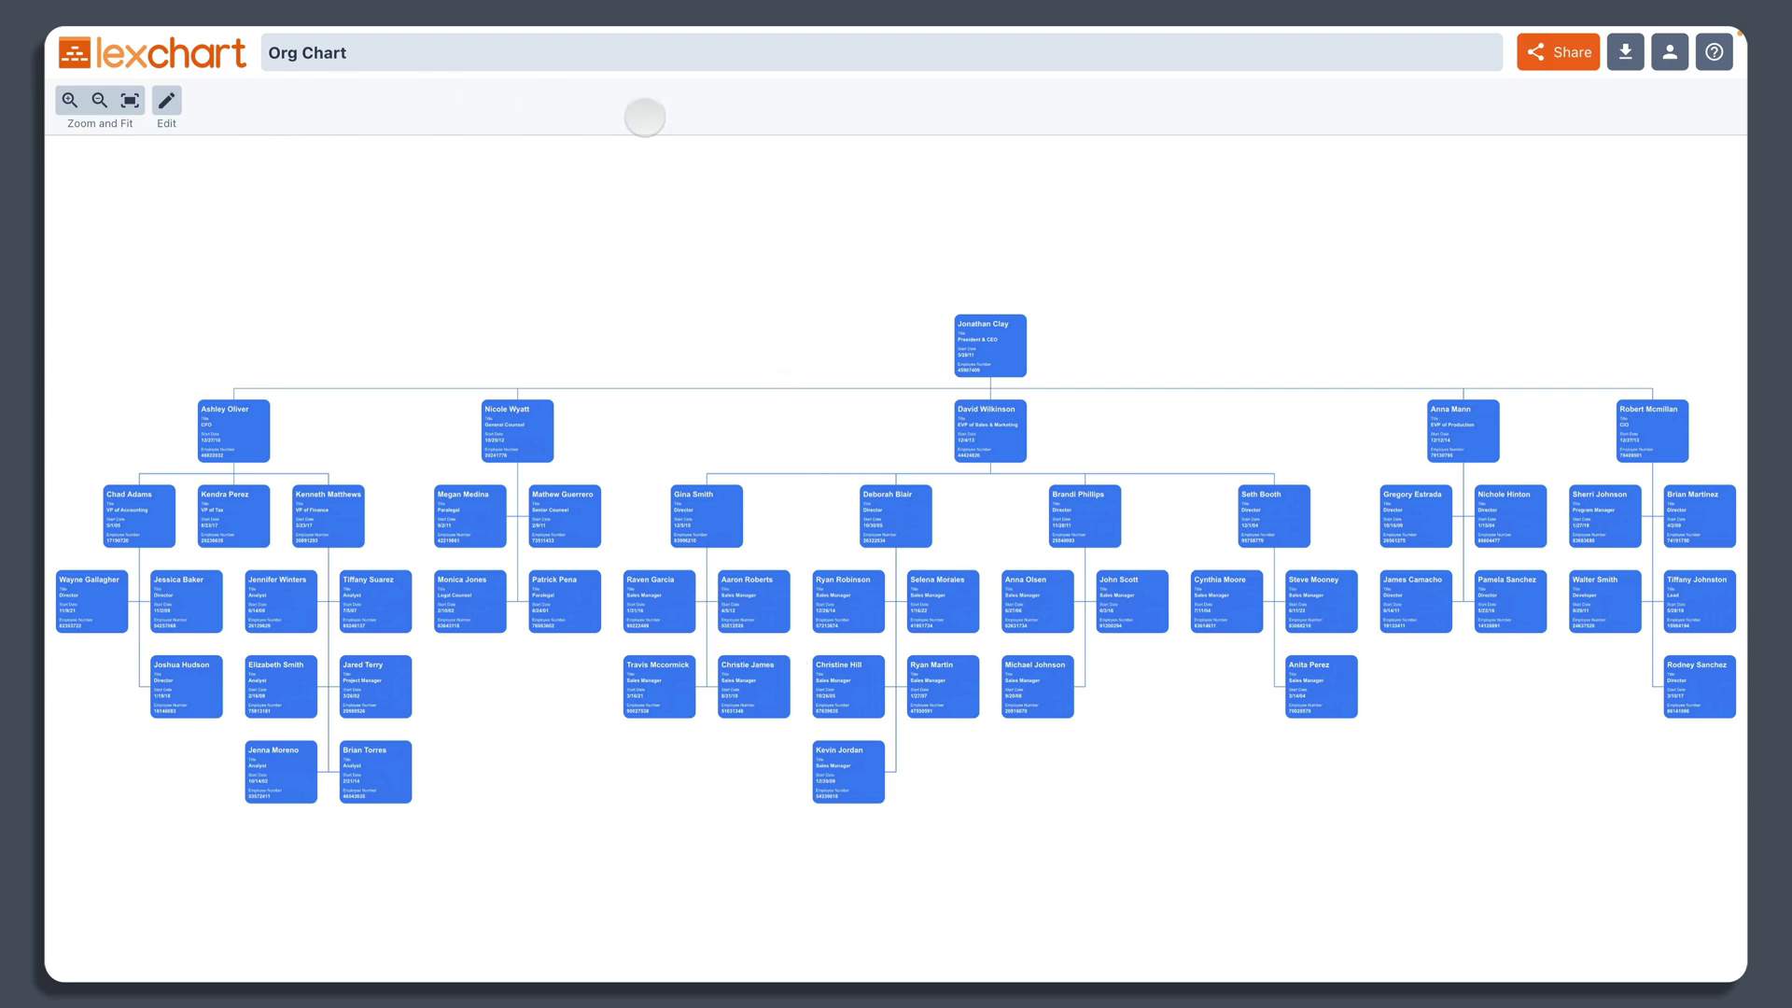
{"action": "scroll", "coordinate": [863, 644], "scroll_direction": "up", "scroll_amount": 2}
{"action": "scroll", "coordinate": [867, 649], "scroll_direction": "down", "scroll_amount": 3}
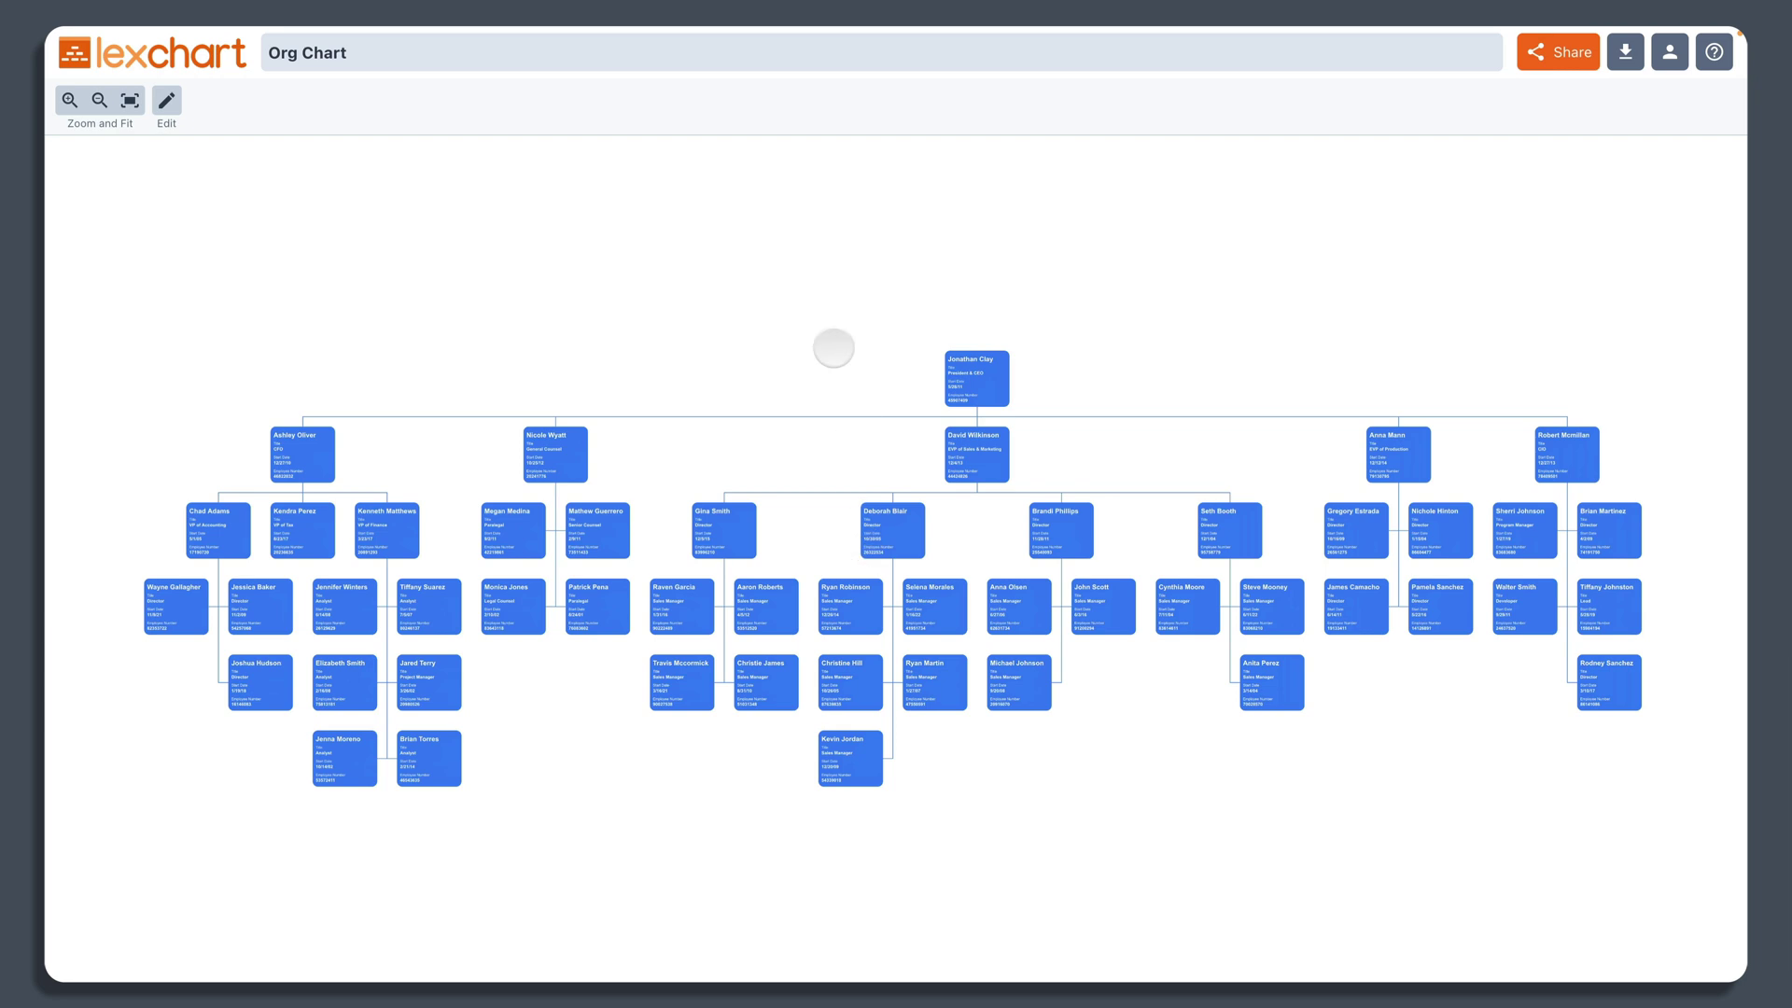
{"action": "scroll", "coordinate": [834, 348], "scroll_direction": "up", "scroll_amount": 1}
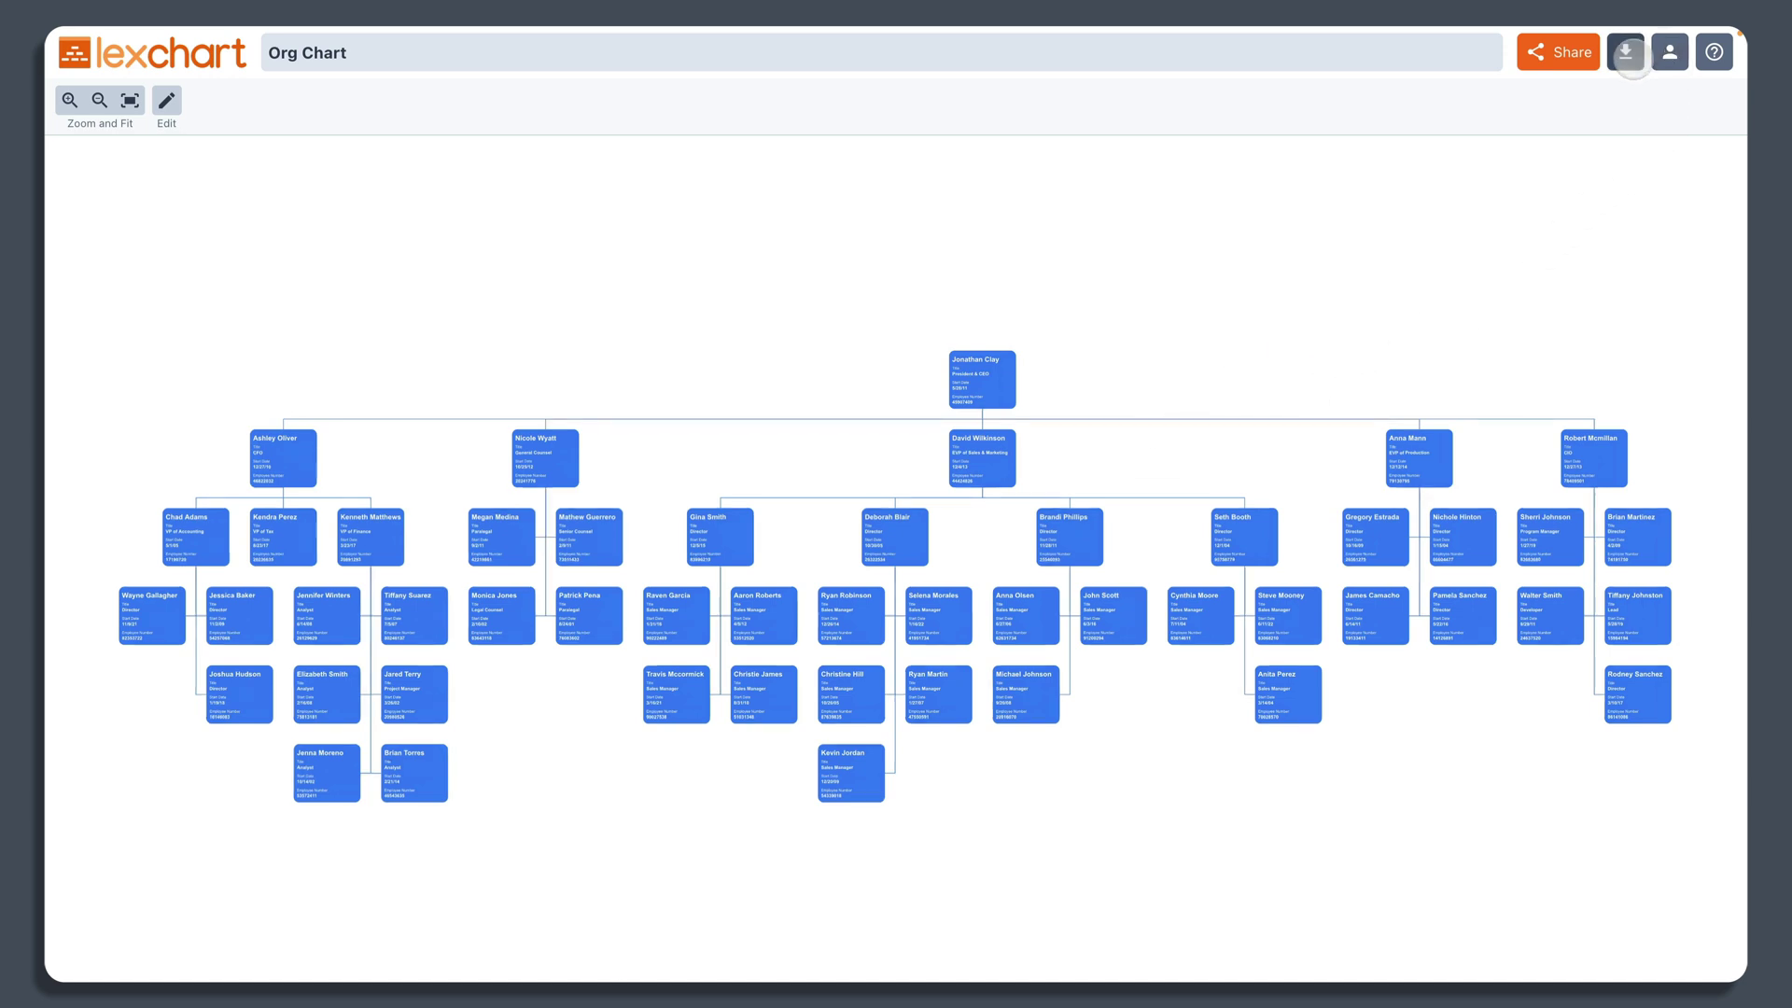
Step: Download the chart as the PNG image org-chart.png
{"action": "left_click", "coordinate": [1626, 51]}
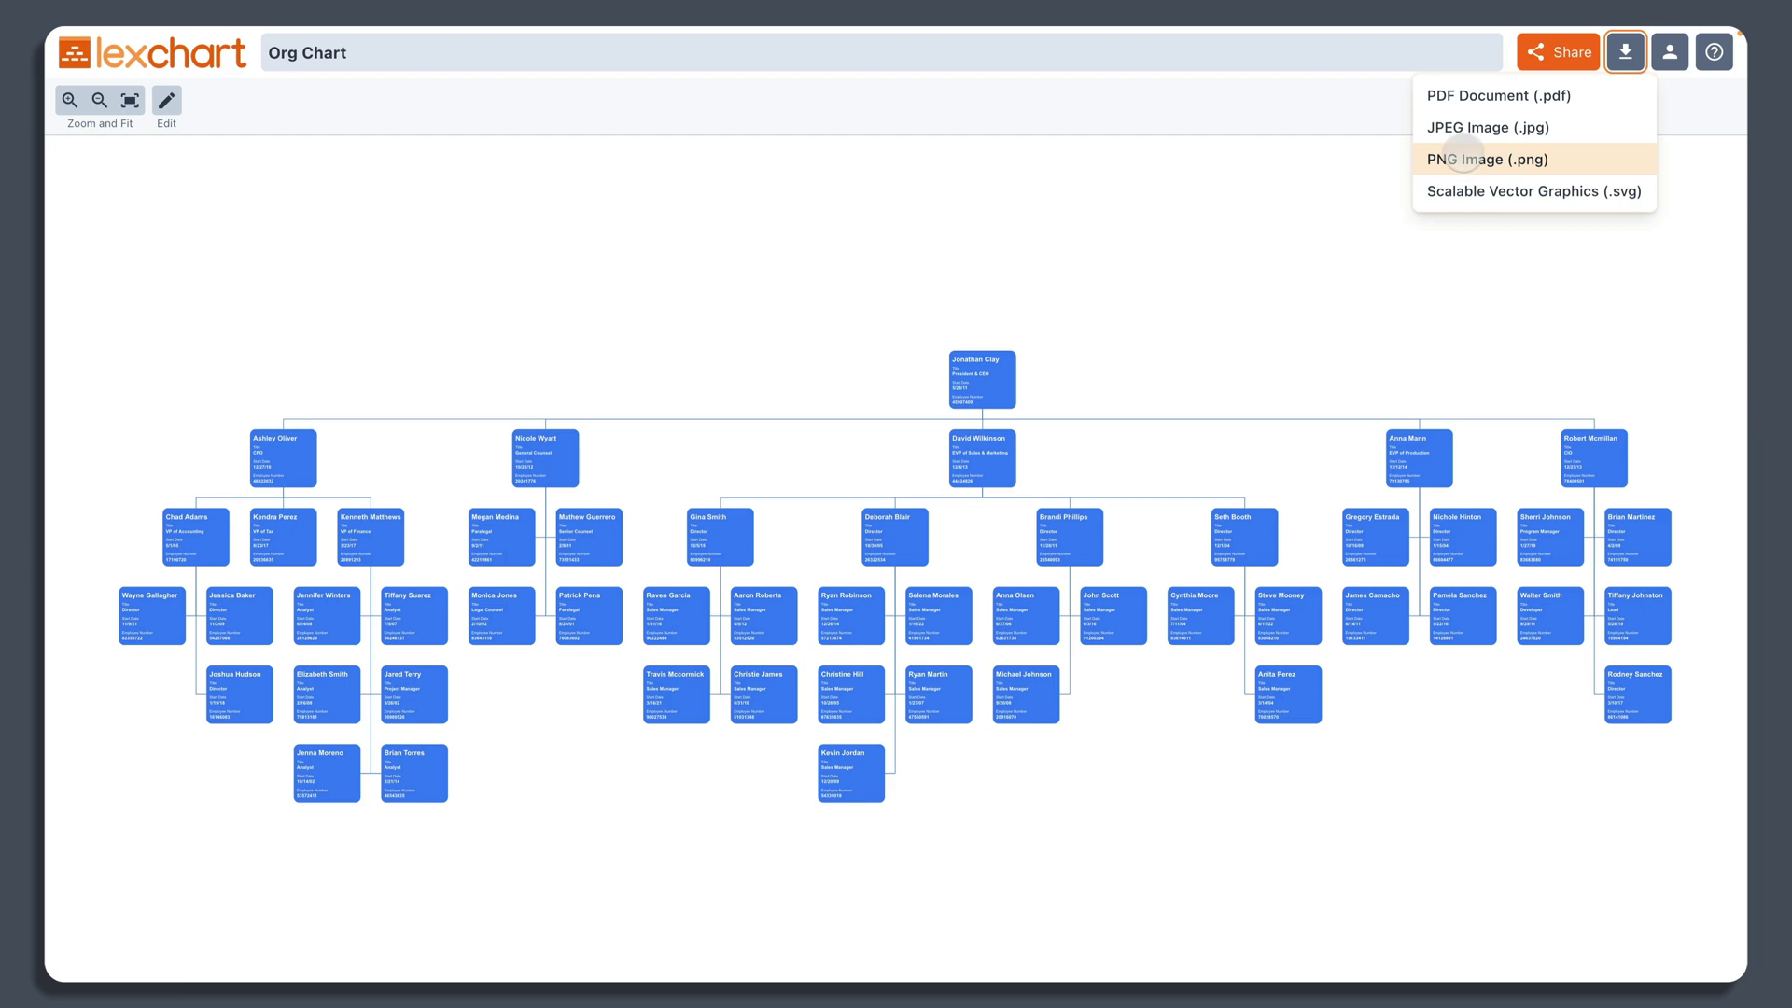
{"action": "left_click", "coordinate": [1474, 159]}
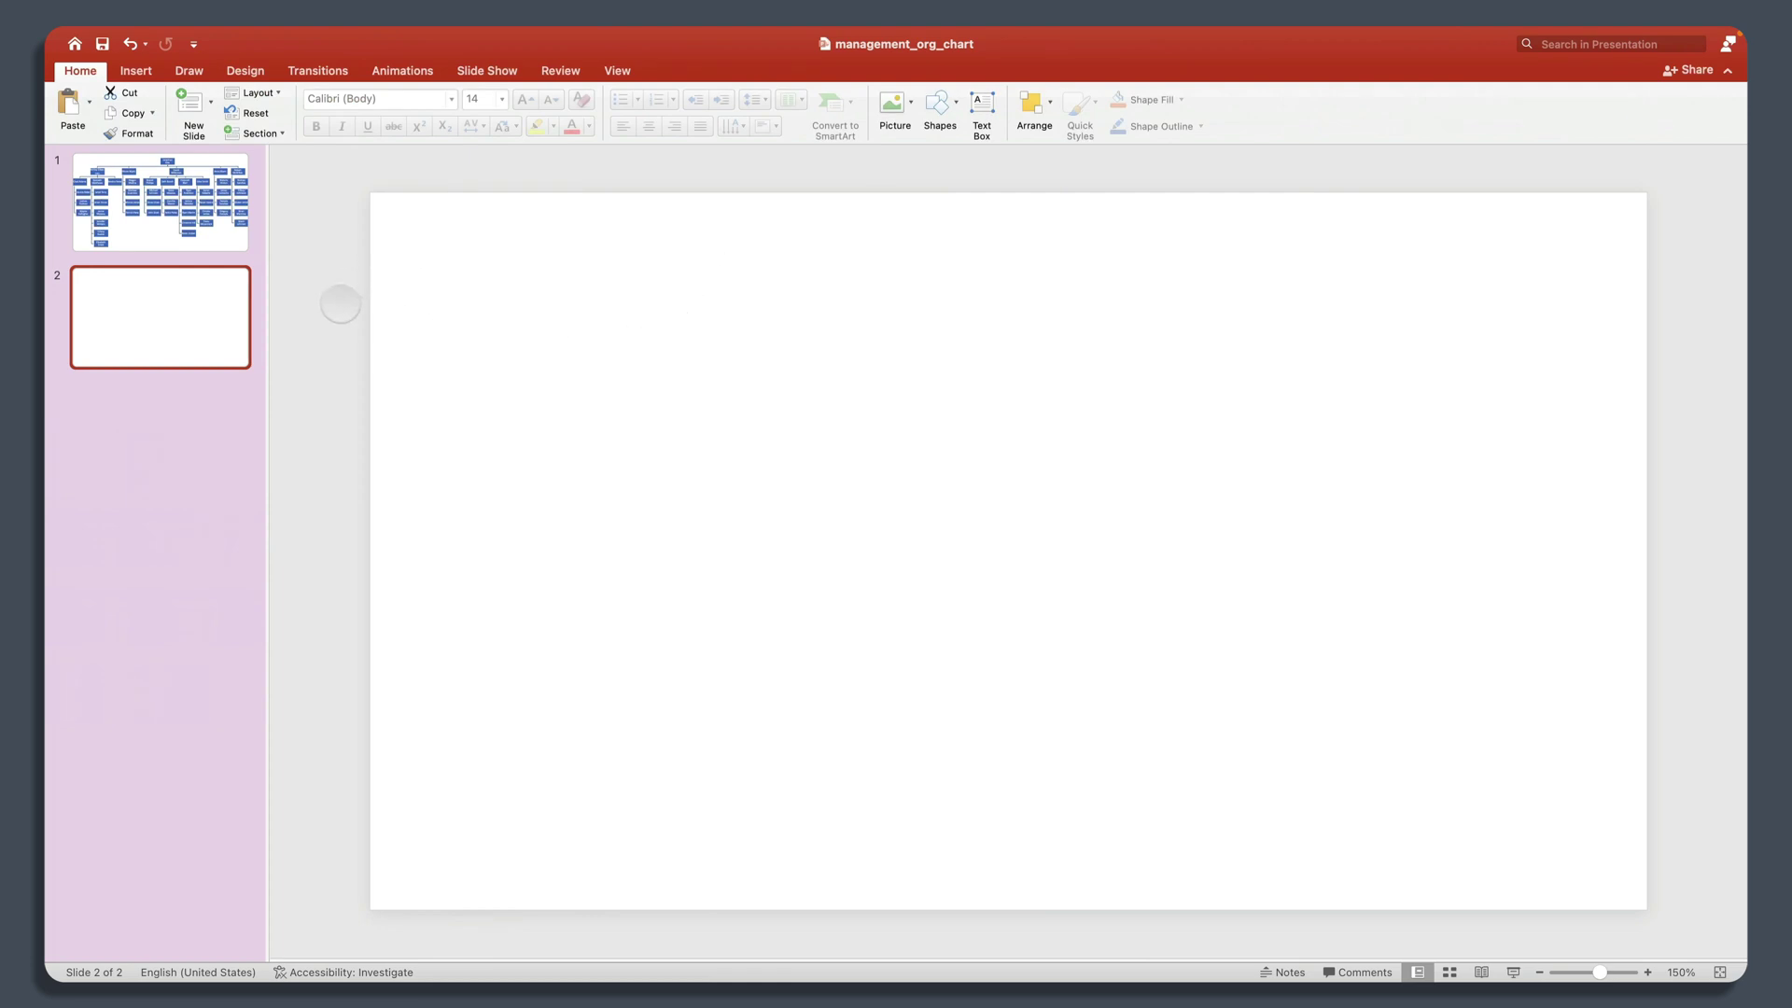
Step: Insert org-chart.png from Downloads onto slide 2 as a picture from file
{"action": "left_click", "coordinate": [137, 71]}
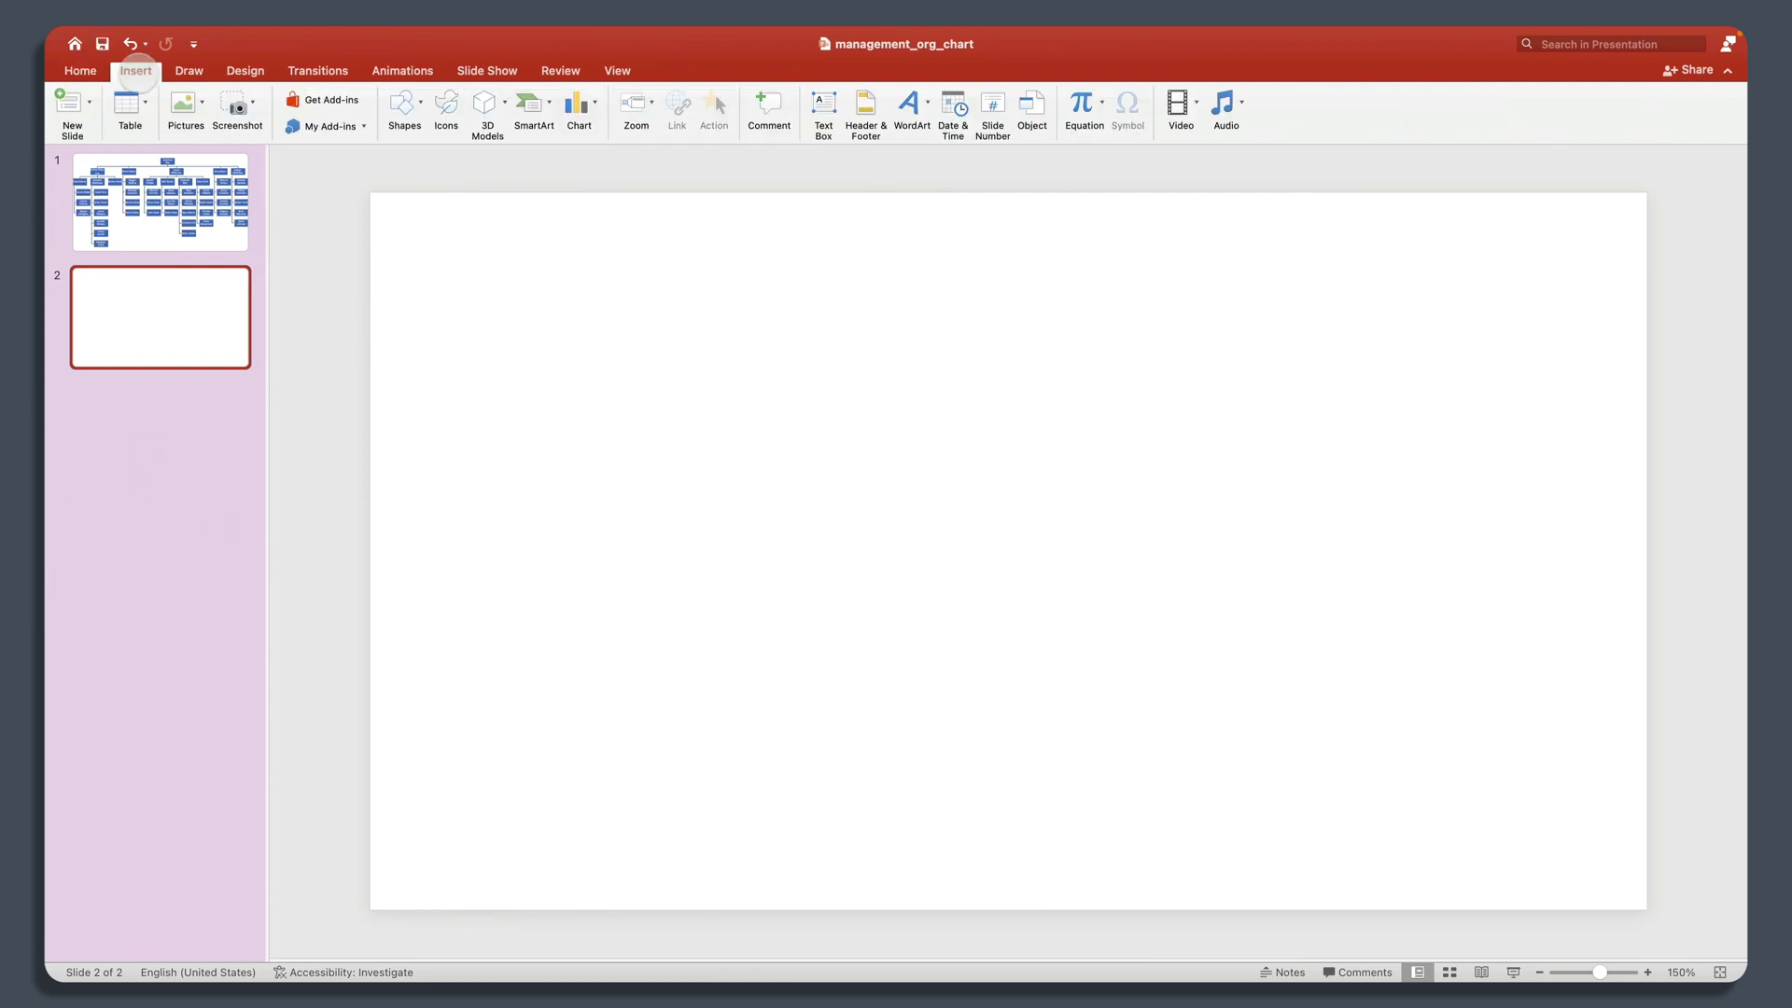
{"action": "left_click", "coordinate": [183, 104]}
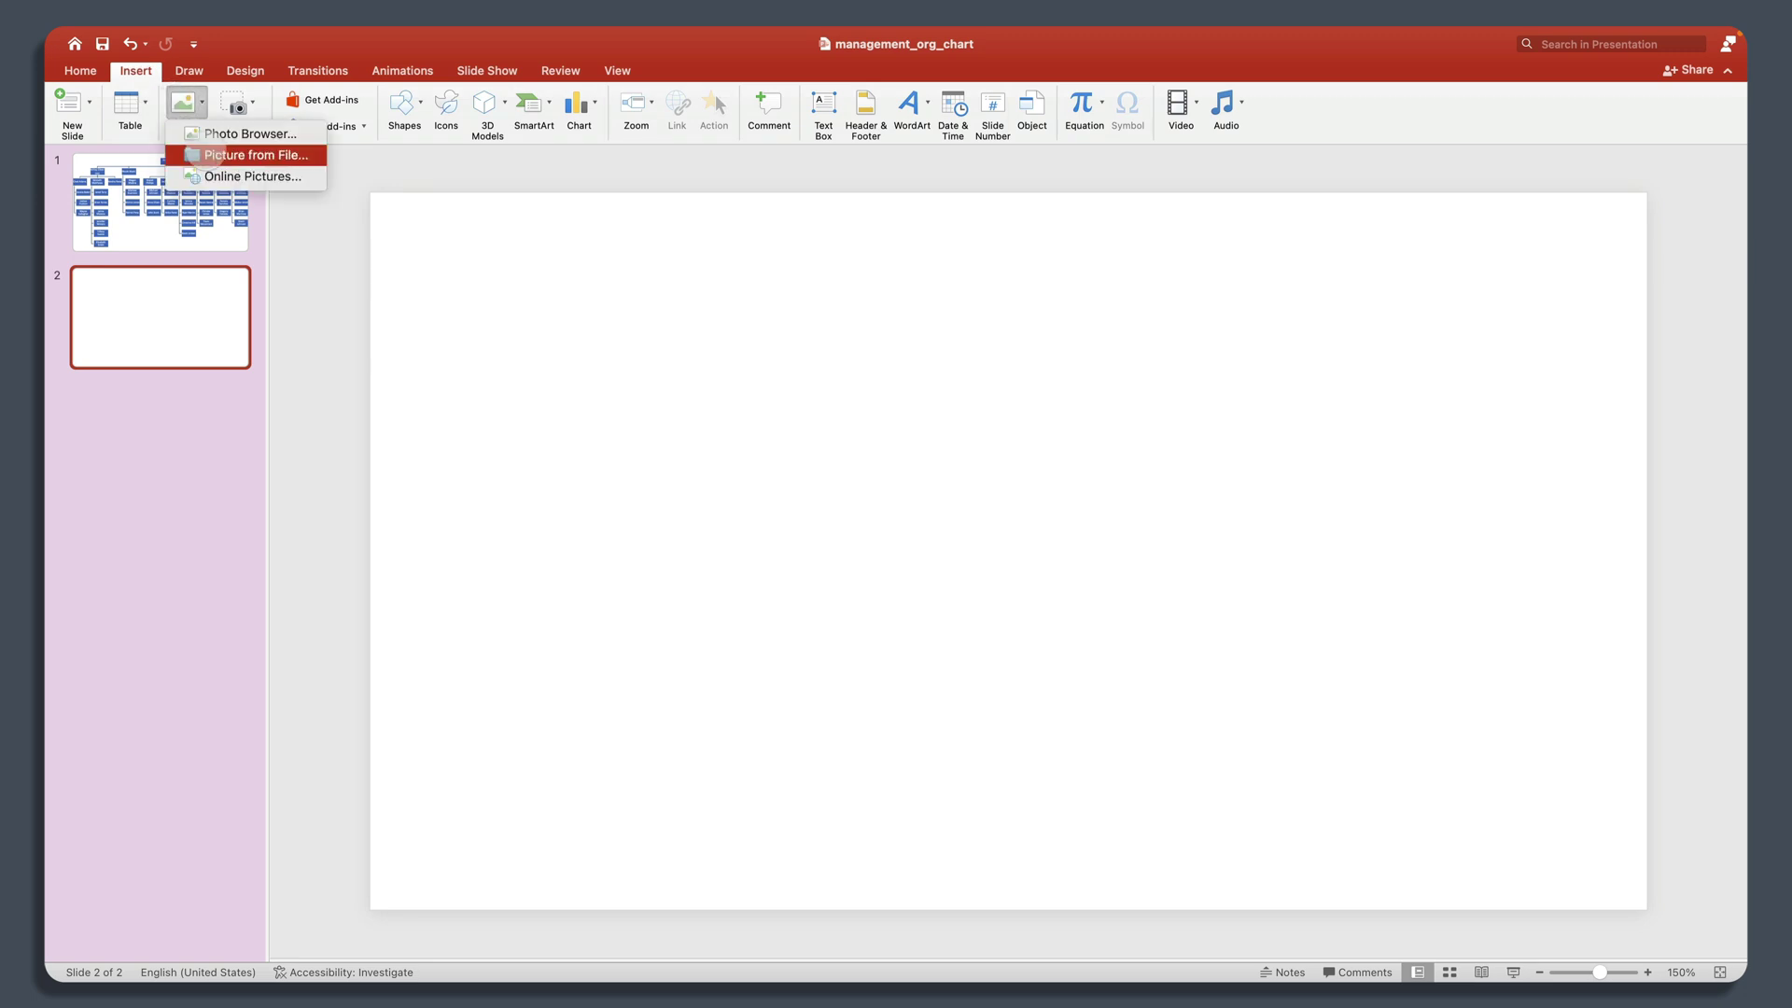
{"action": "left_click", "coordinate": [205, 155]}
{"action": "left_click", "coordinate": [620, 260]}
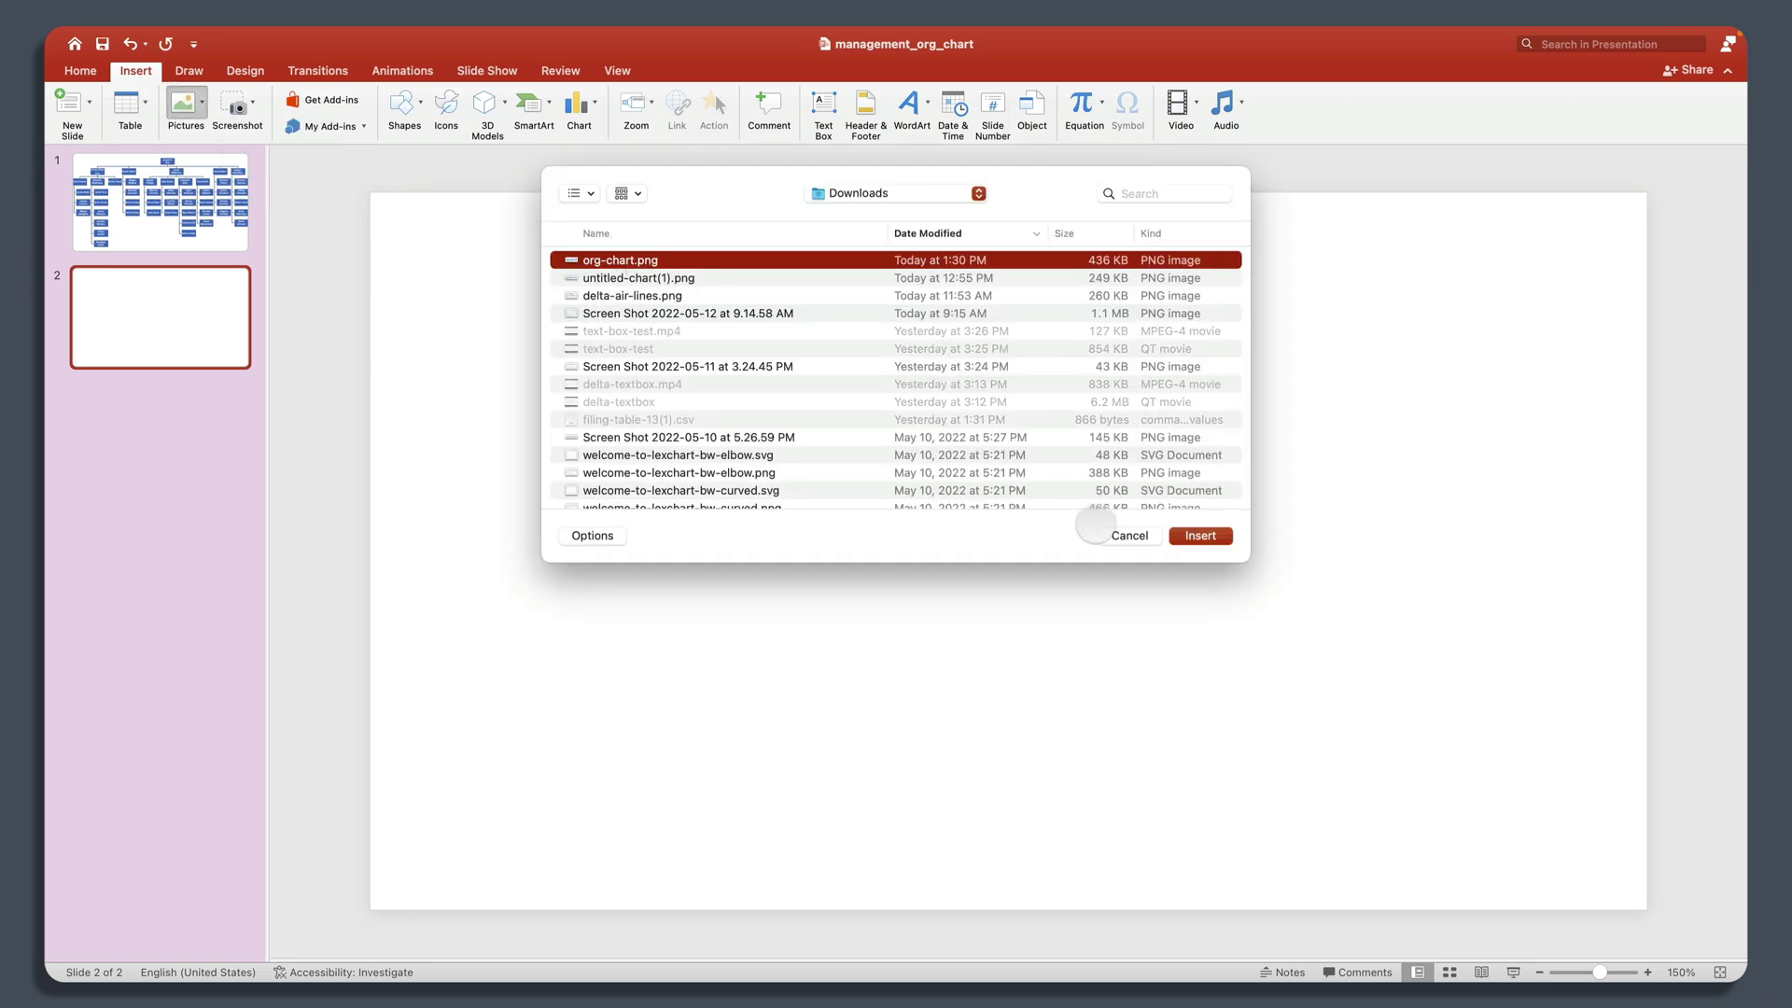
{"action": "left_click", "coordinate": [1200, 536]}
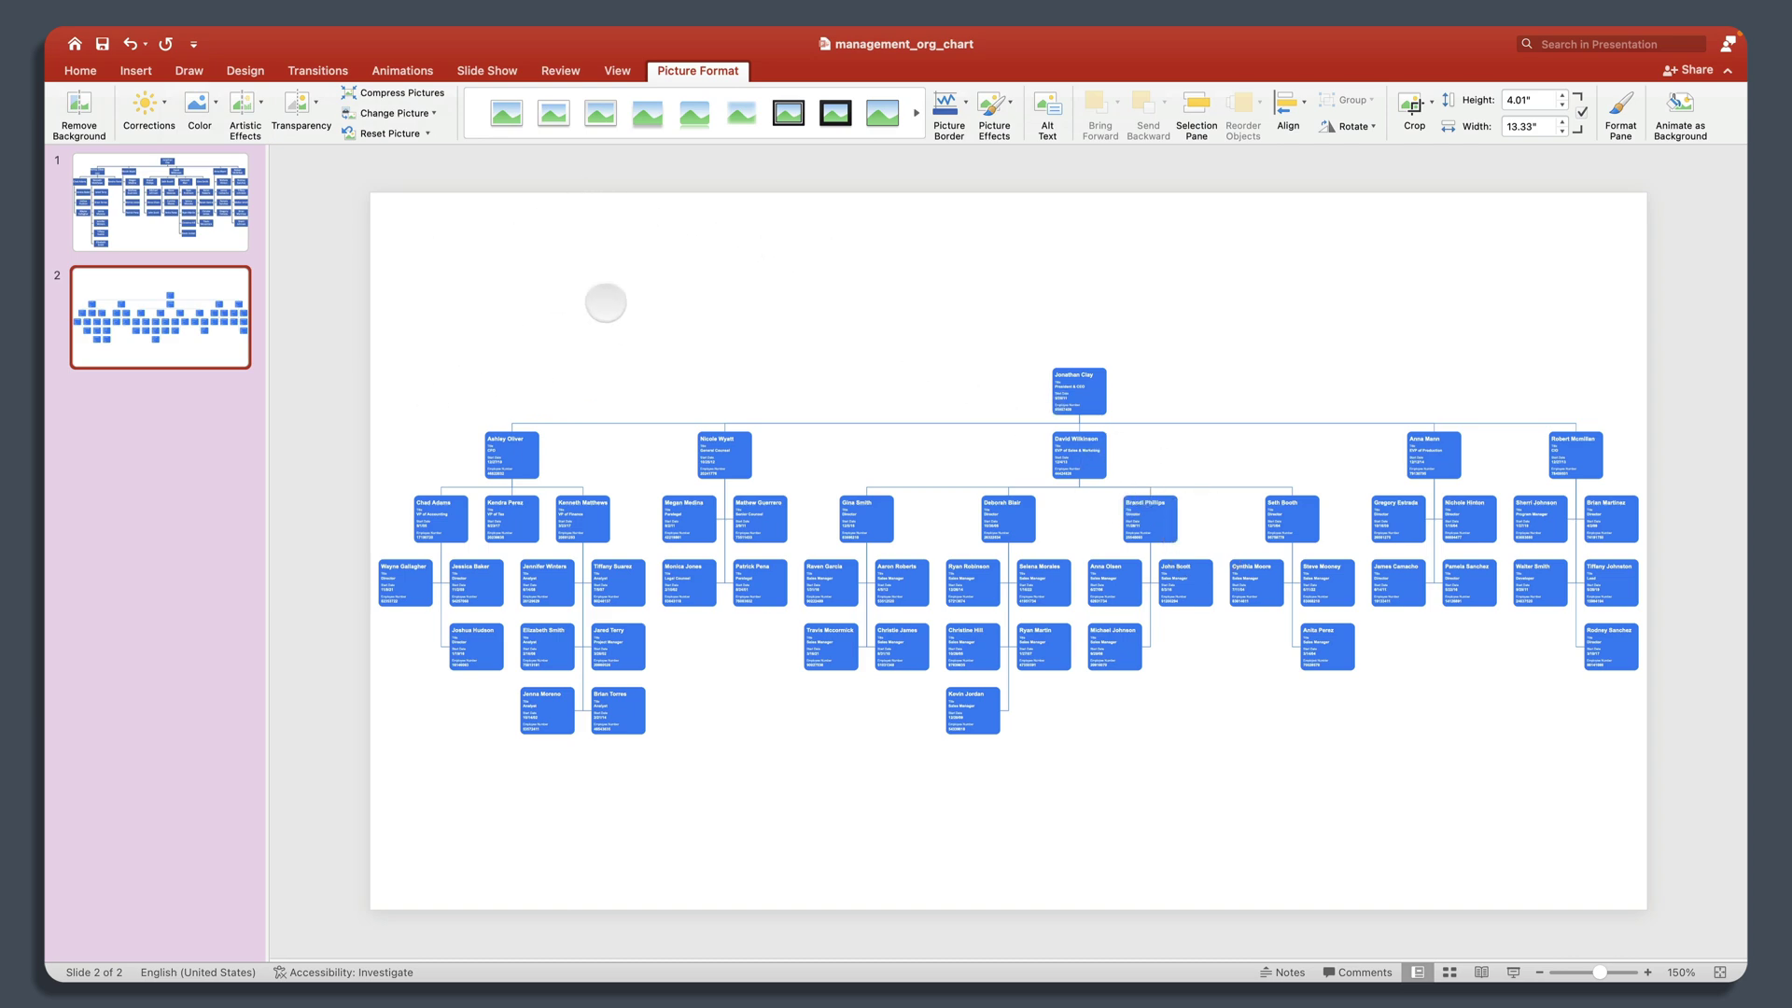
{"action": "left_click", "coordinate": [603, 300]}
{"action": "left_click", "coordinate": [148, 232]}
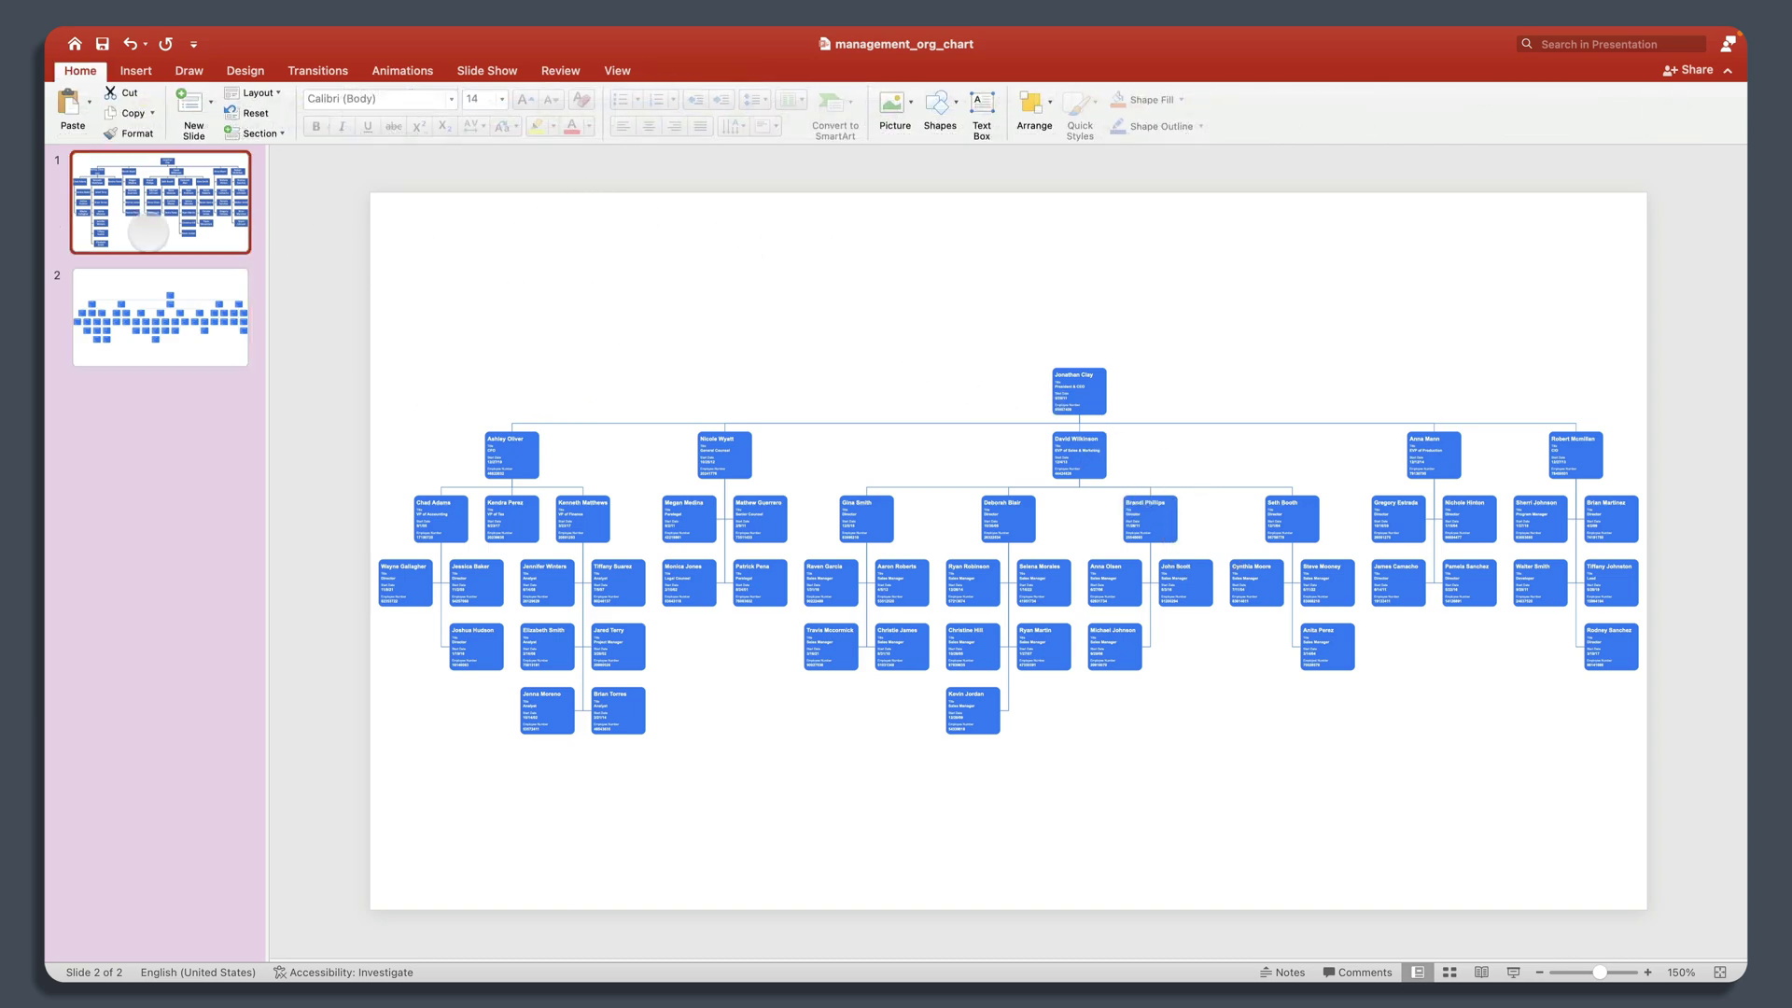
{"action": "left_click", "coordinate": [152, 297]}
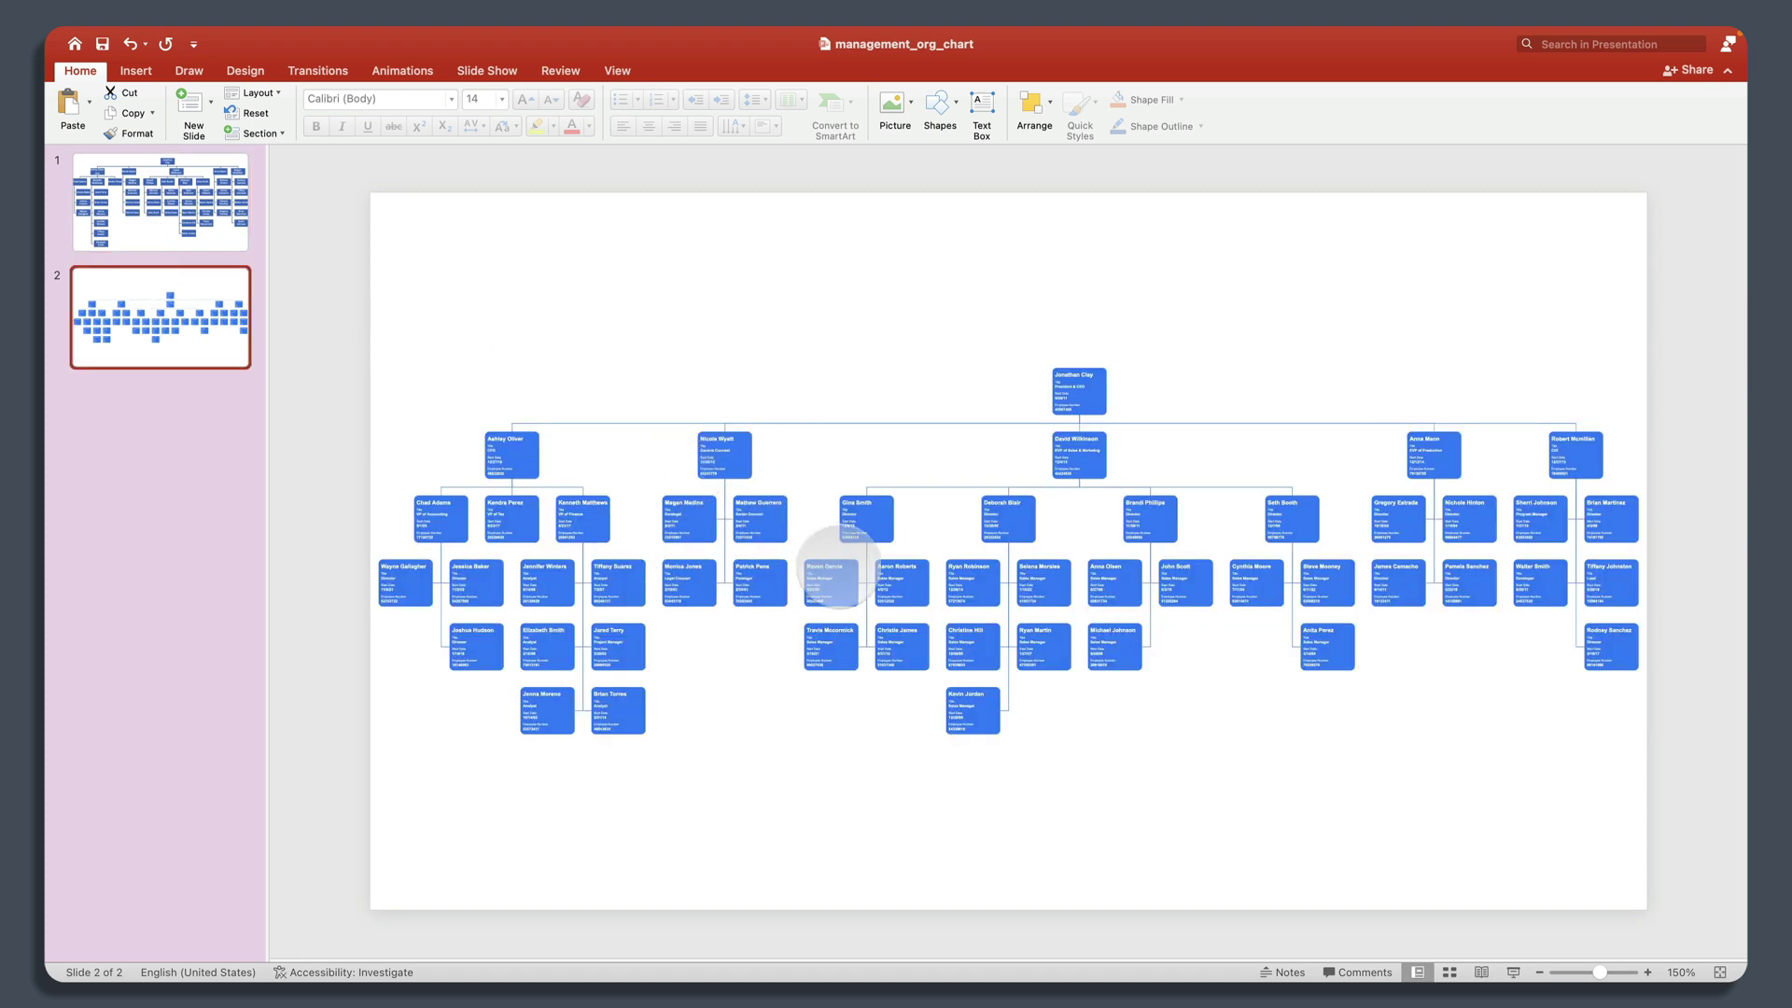
{"action": "left_click", "coordinate": [838, 322]}
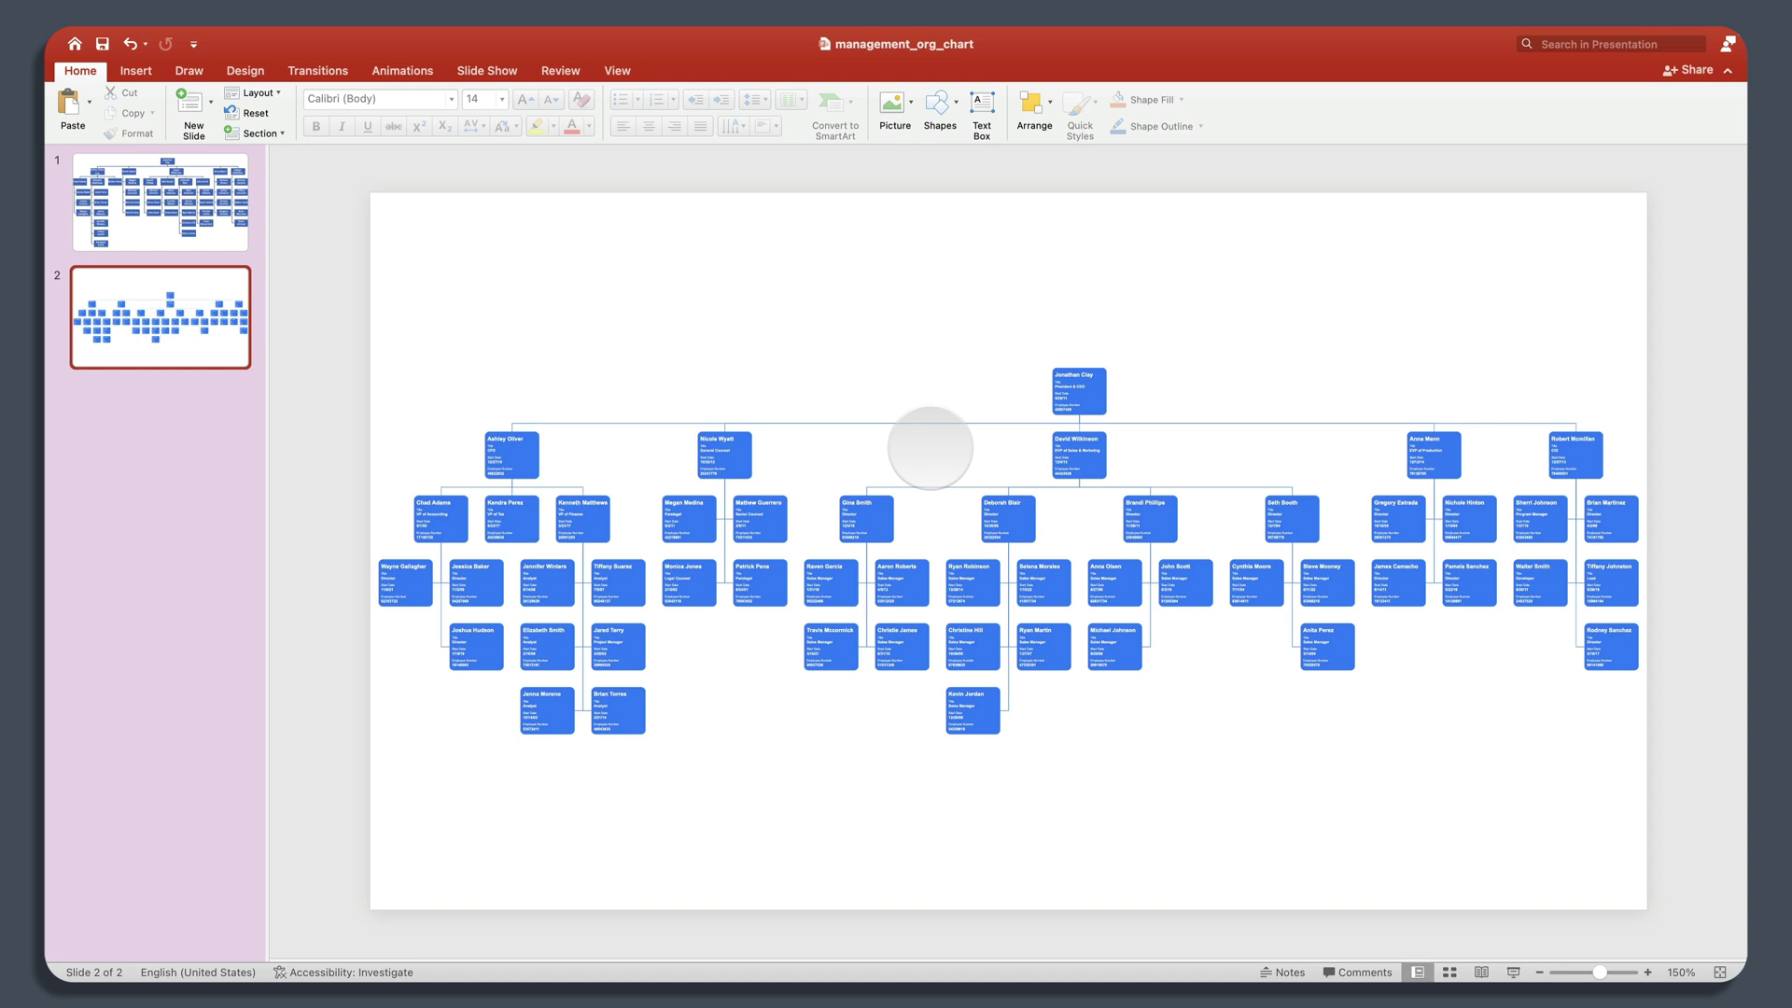
Step: Open the Hyperlink dialog for the org-chart picture on slide 2
{"action": "left_click", "coordinate": [931, 447]}
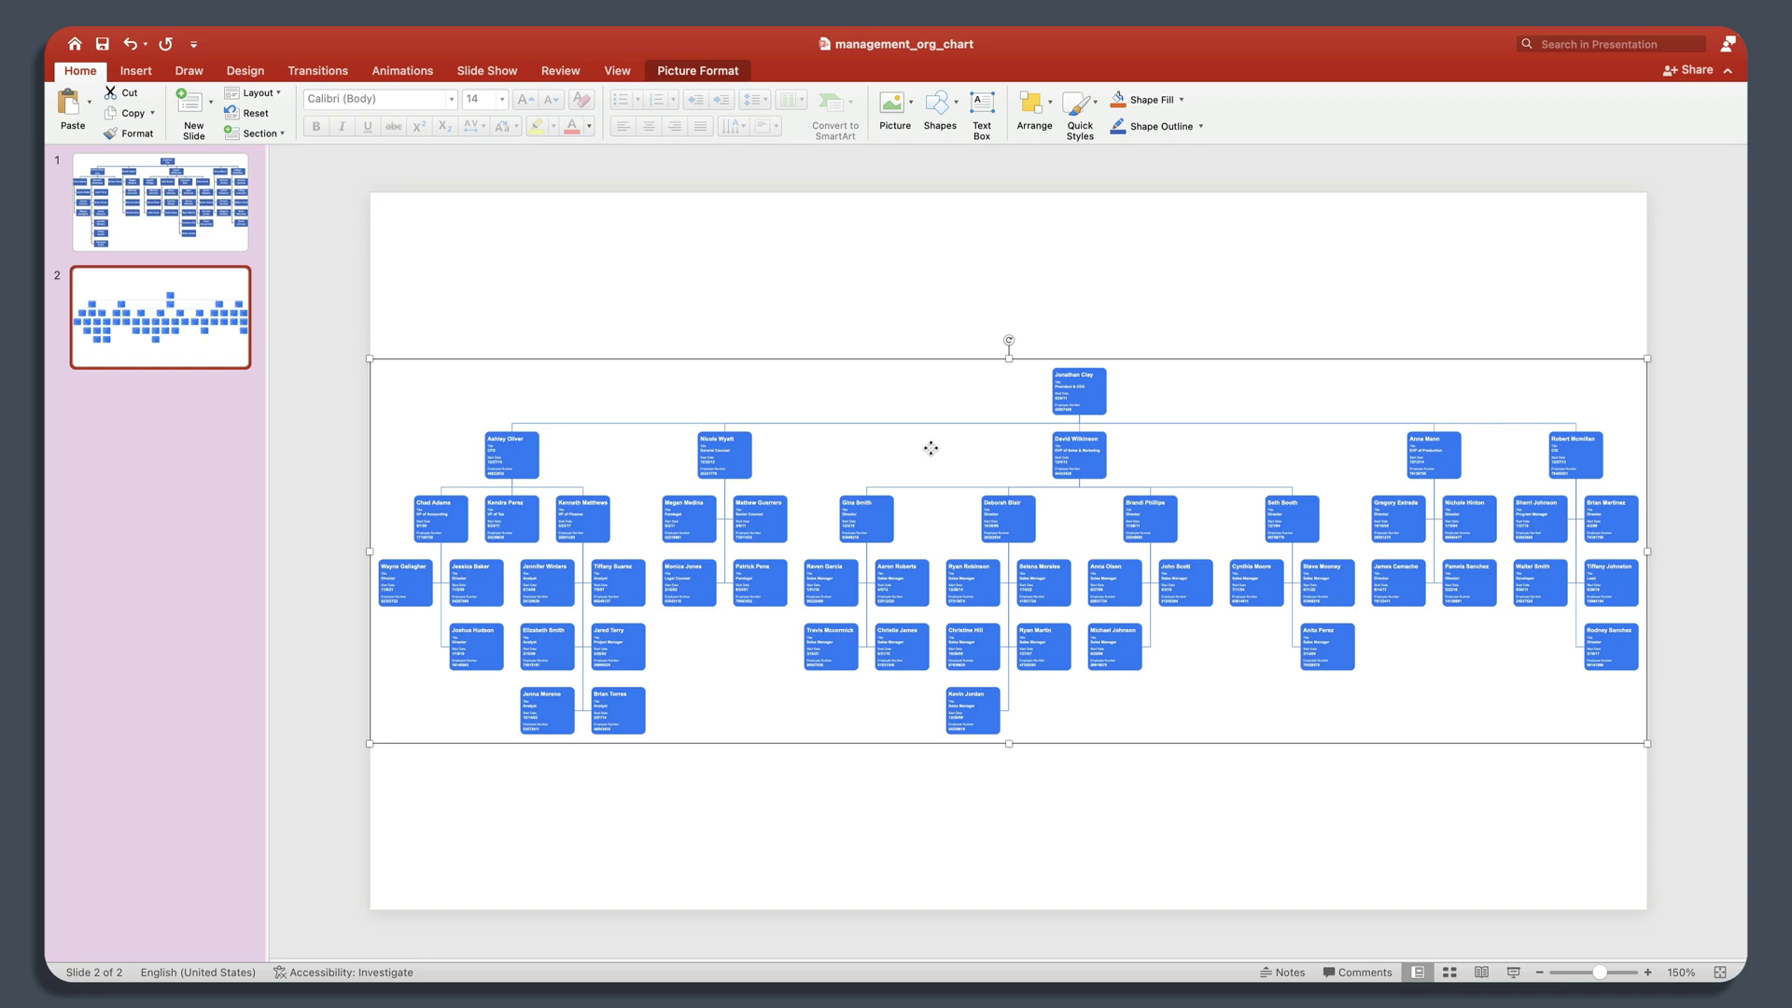
{"action": "right_click", "coordinate": [931, 448]}
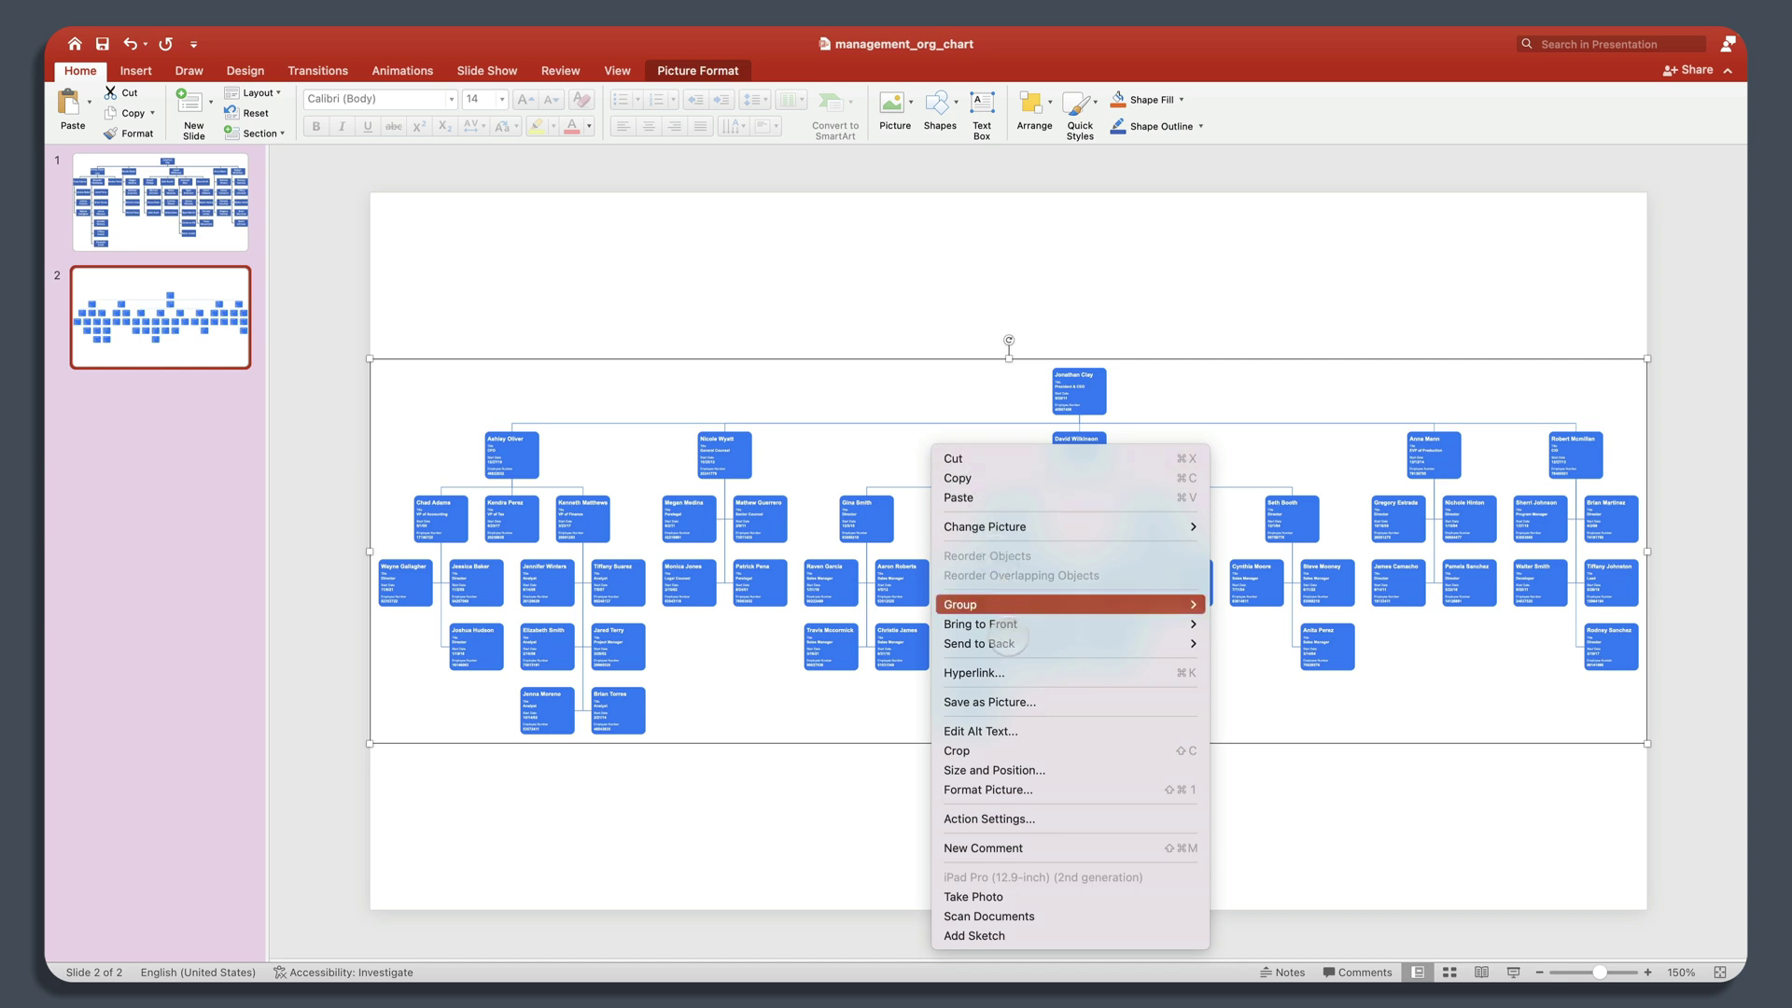
{"action": "left_click", "coordinate": [1019, 674]}
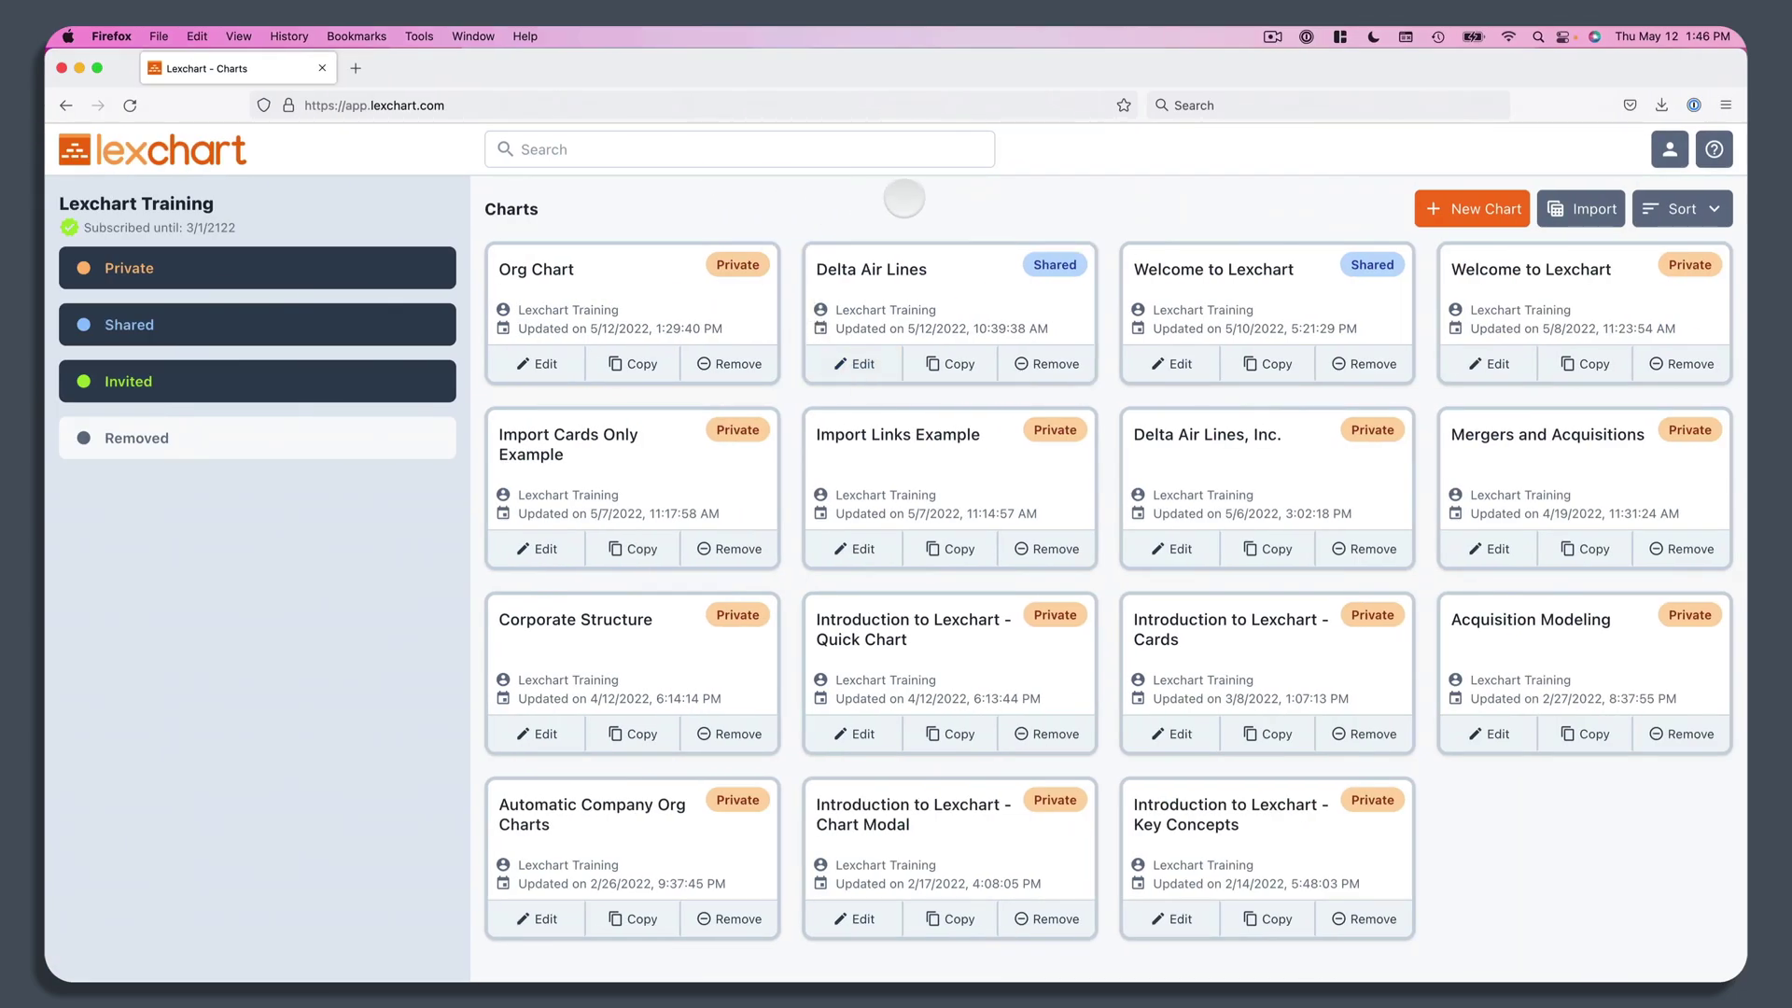
Step: Reopen the Org Chart from the chart list in read-only viewer mode
{"action": "left_click", "coordinate": [621, 294]}
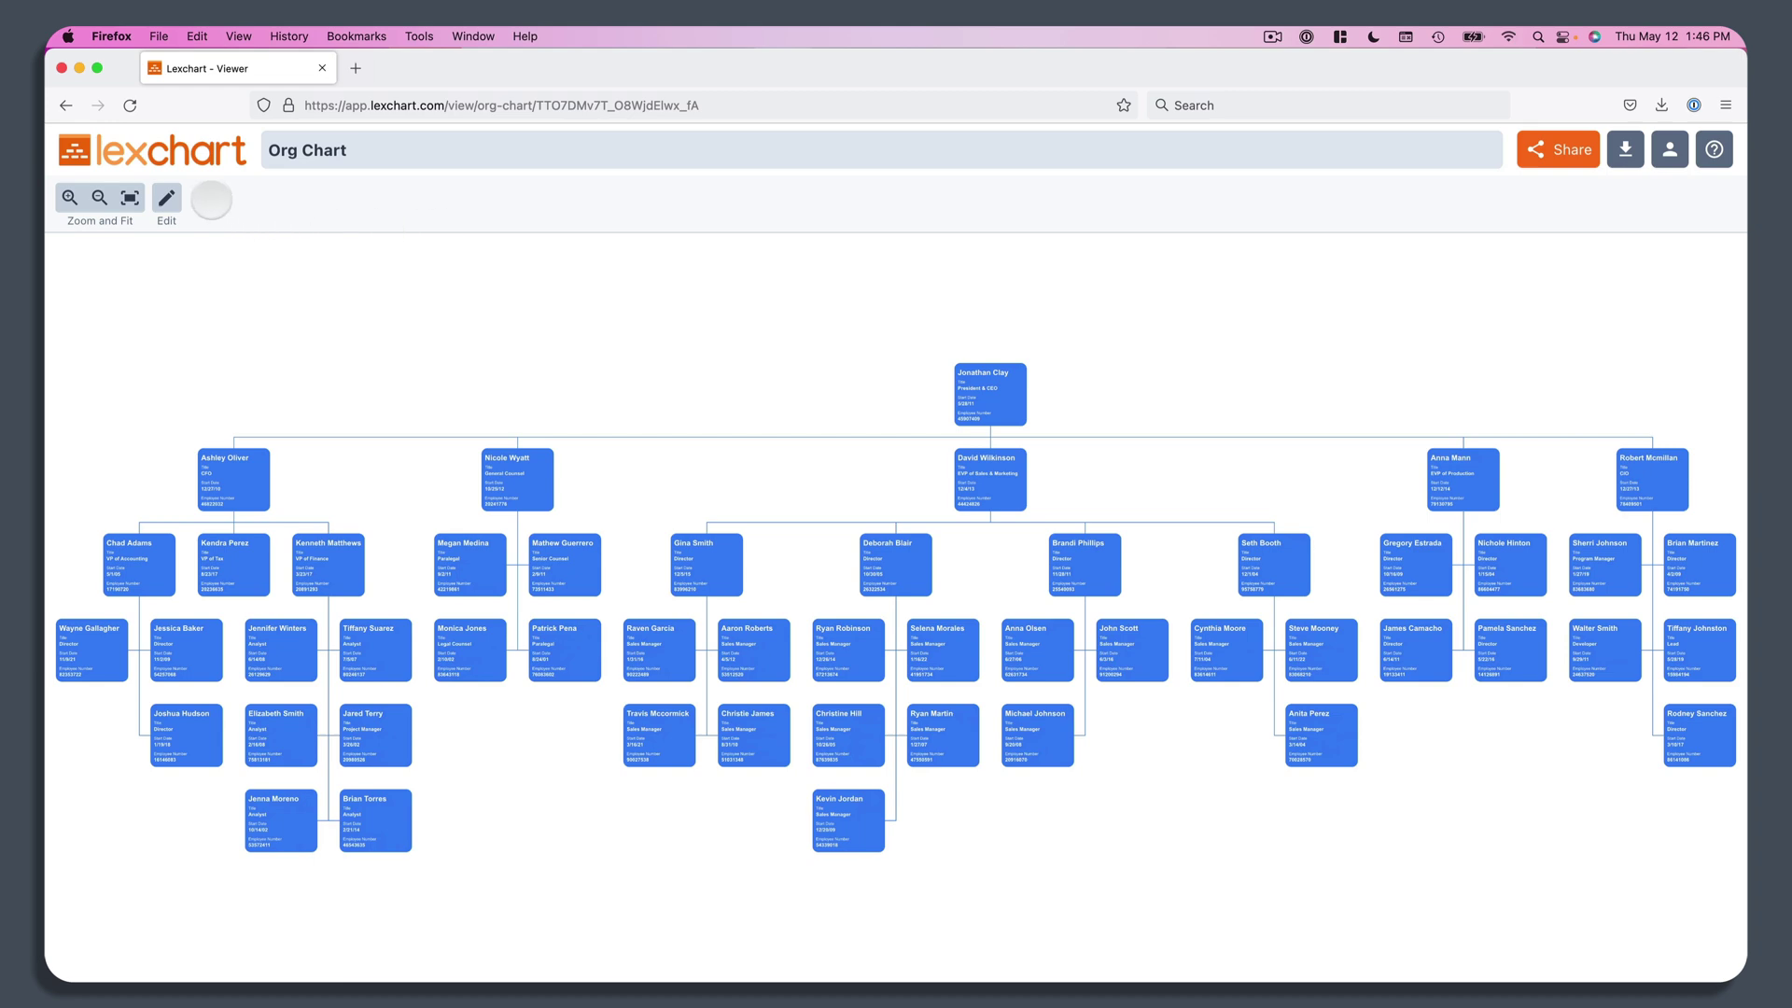
{"action": "left_click", "coordinate": [166, 196]}
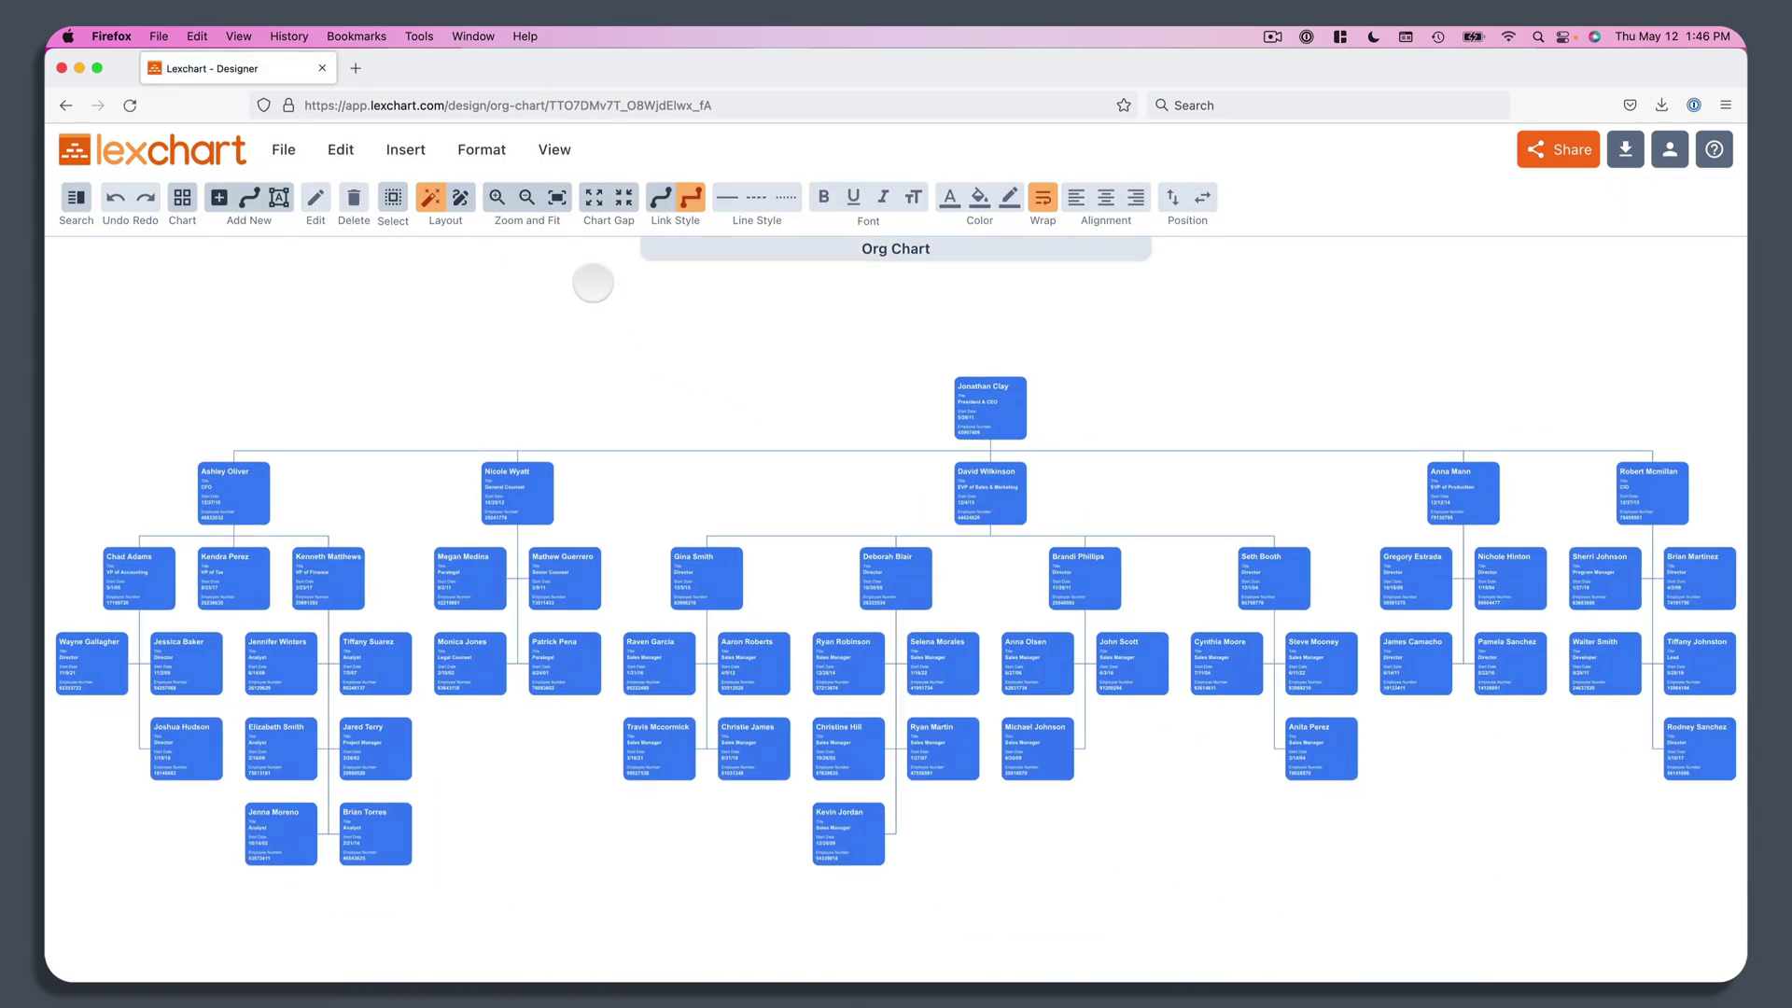
{"action": "left_click", "coordinate": [556, 149]}
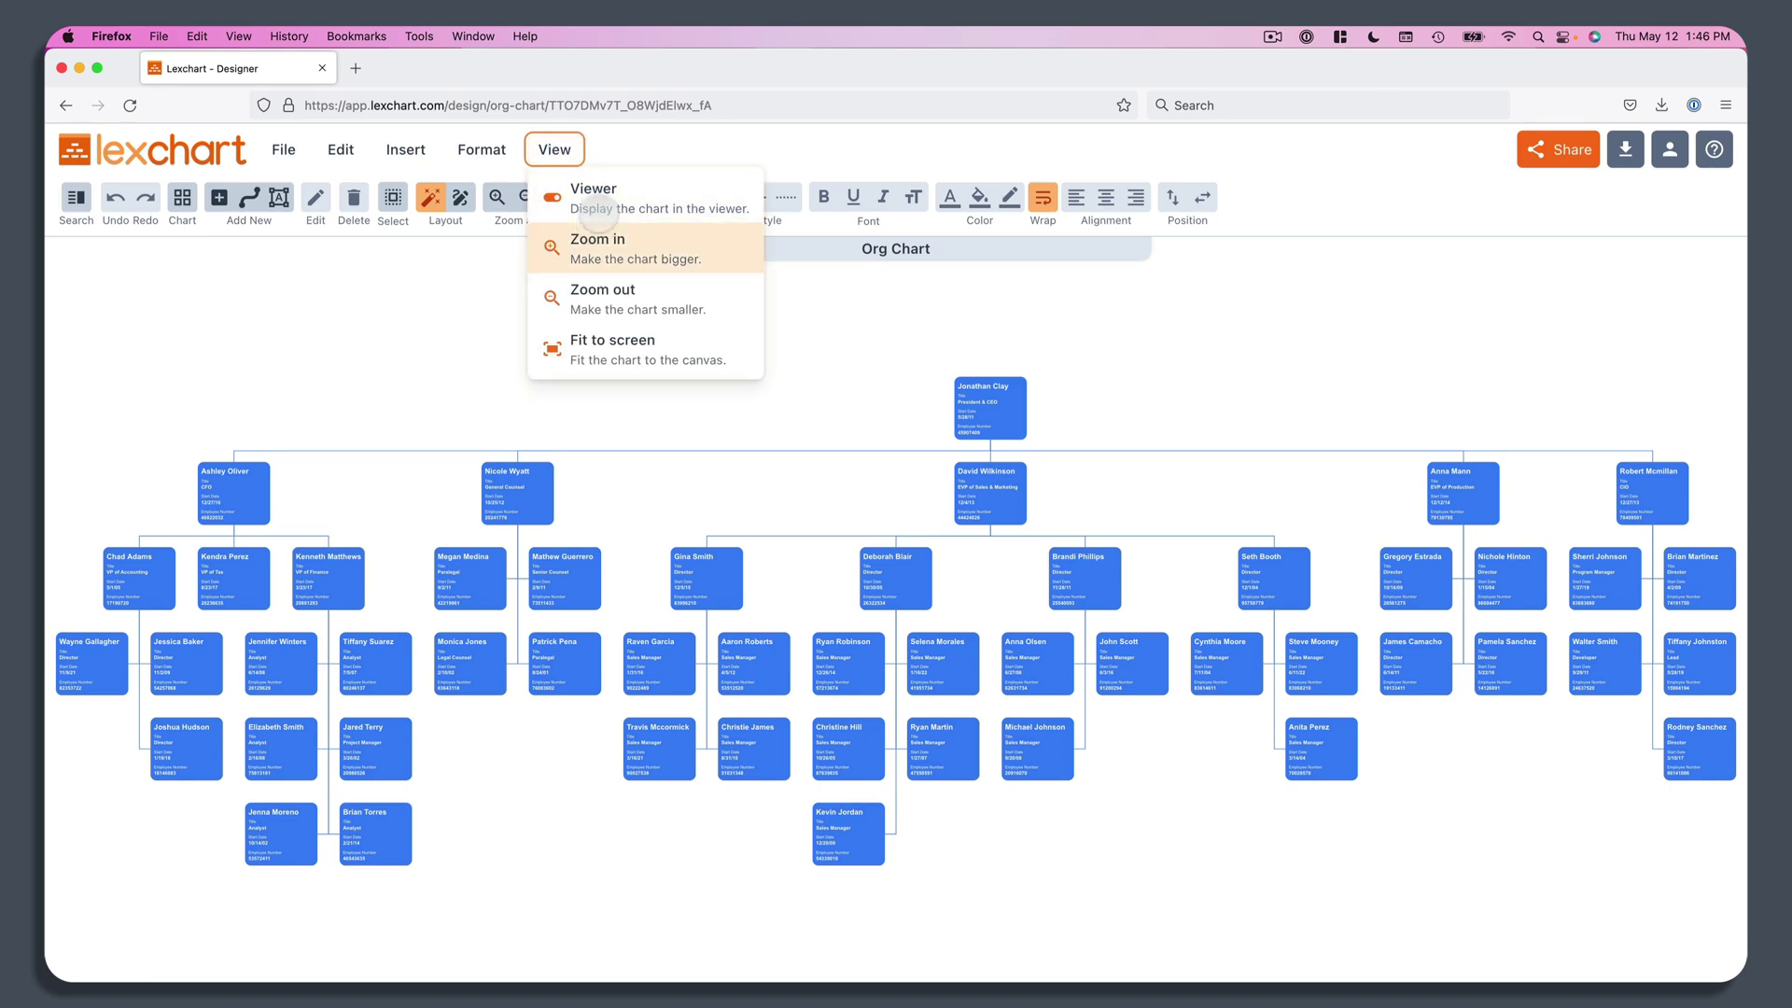
{"action": "left_click", "coordinate": [602, 186]}
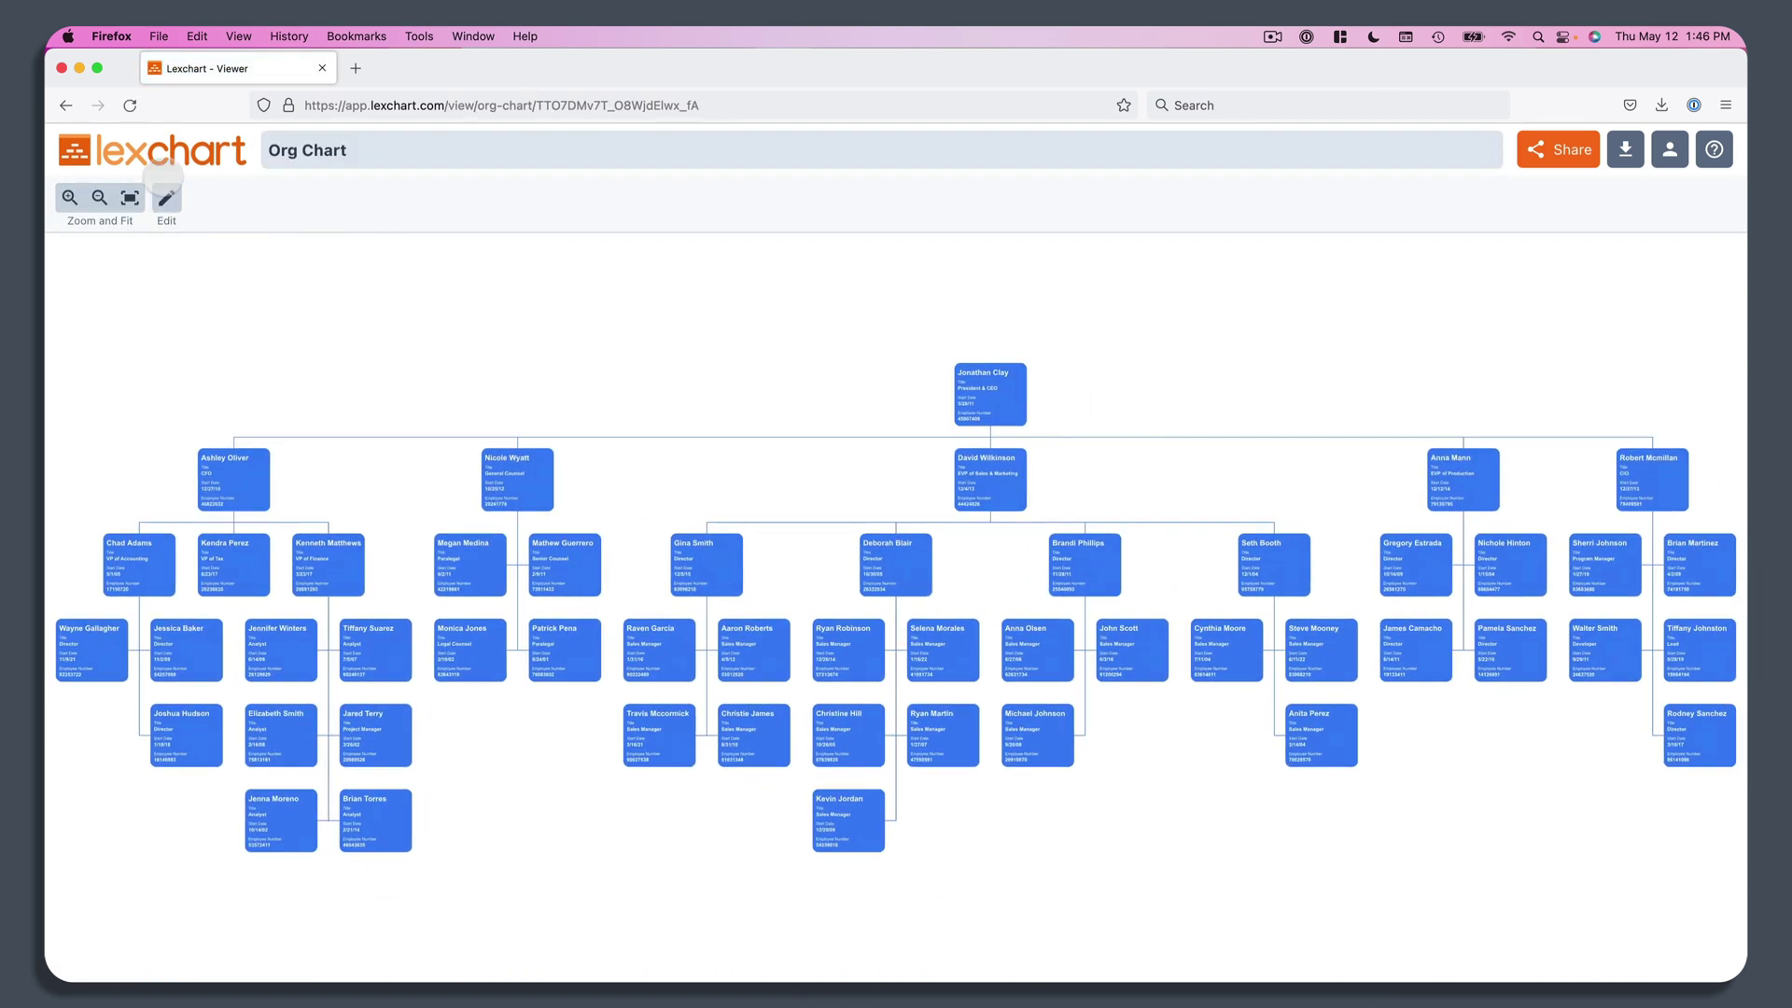
{"action": "left_click", "coordinate": [149, 135]}
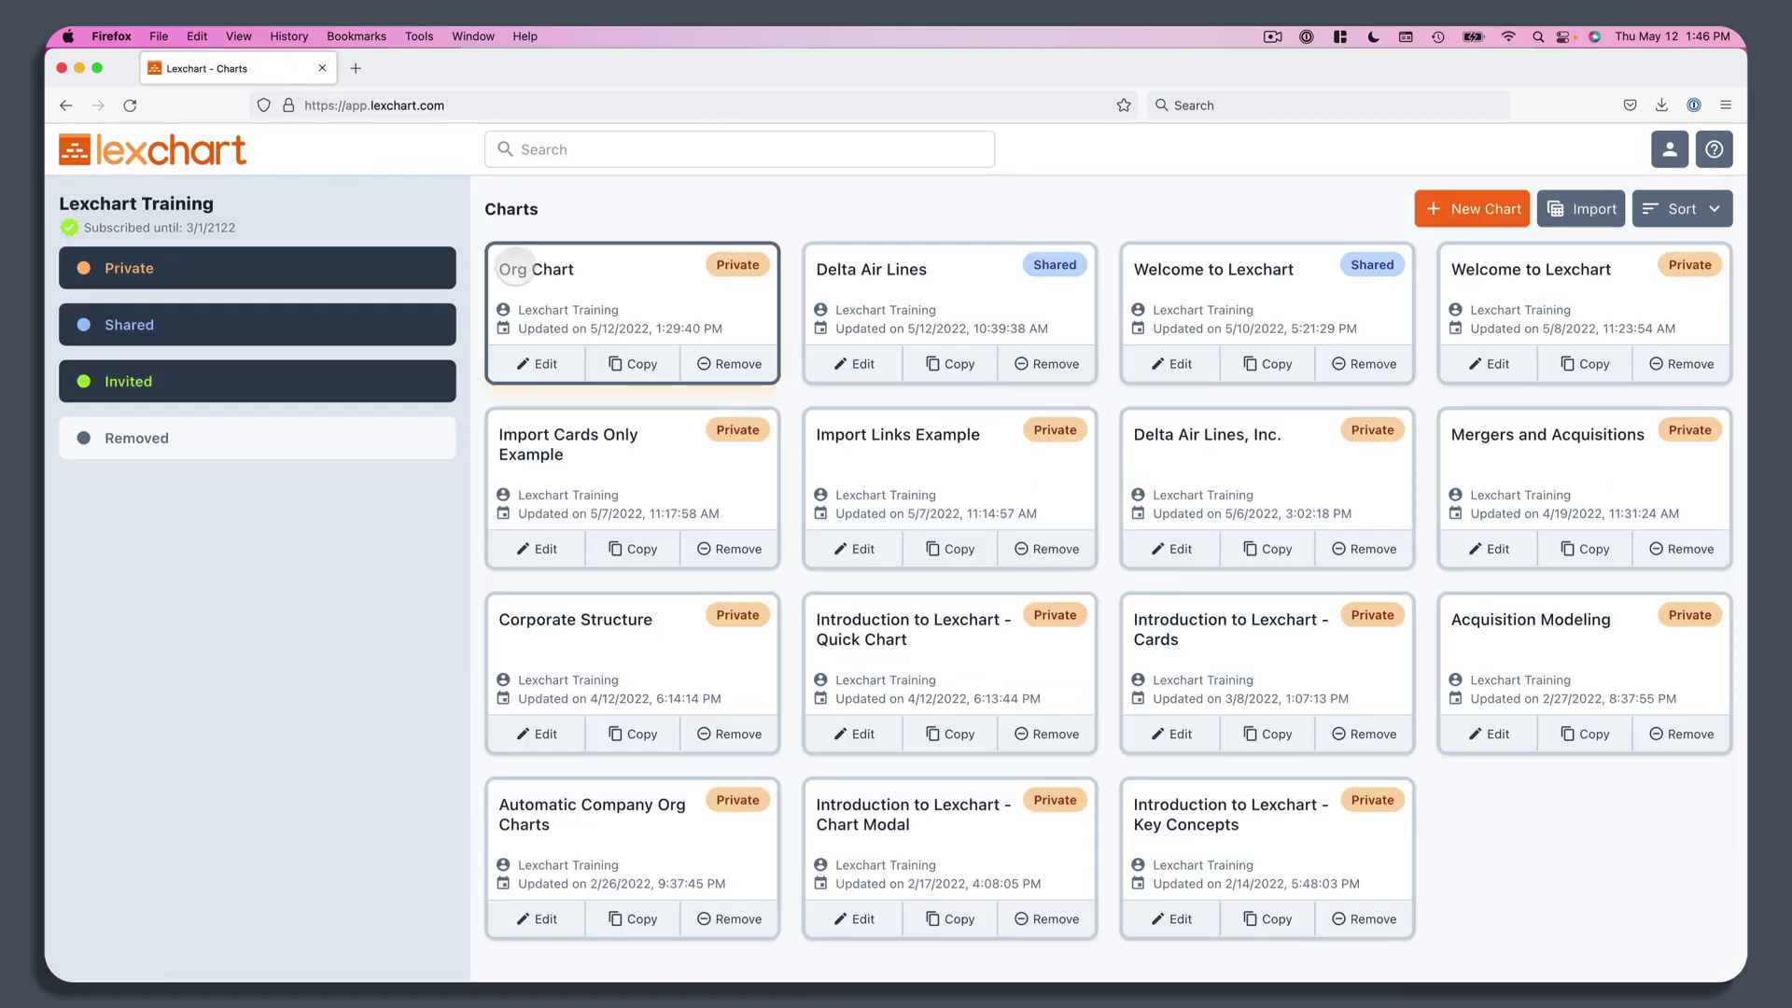
{"action": "left_click", "coordinate": [515, 267]}
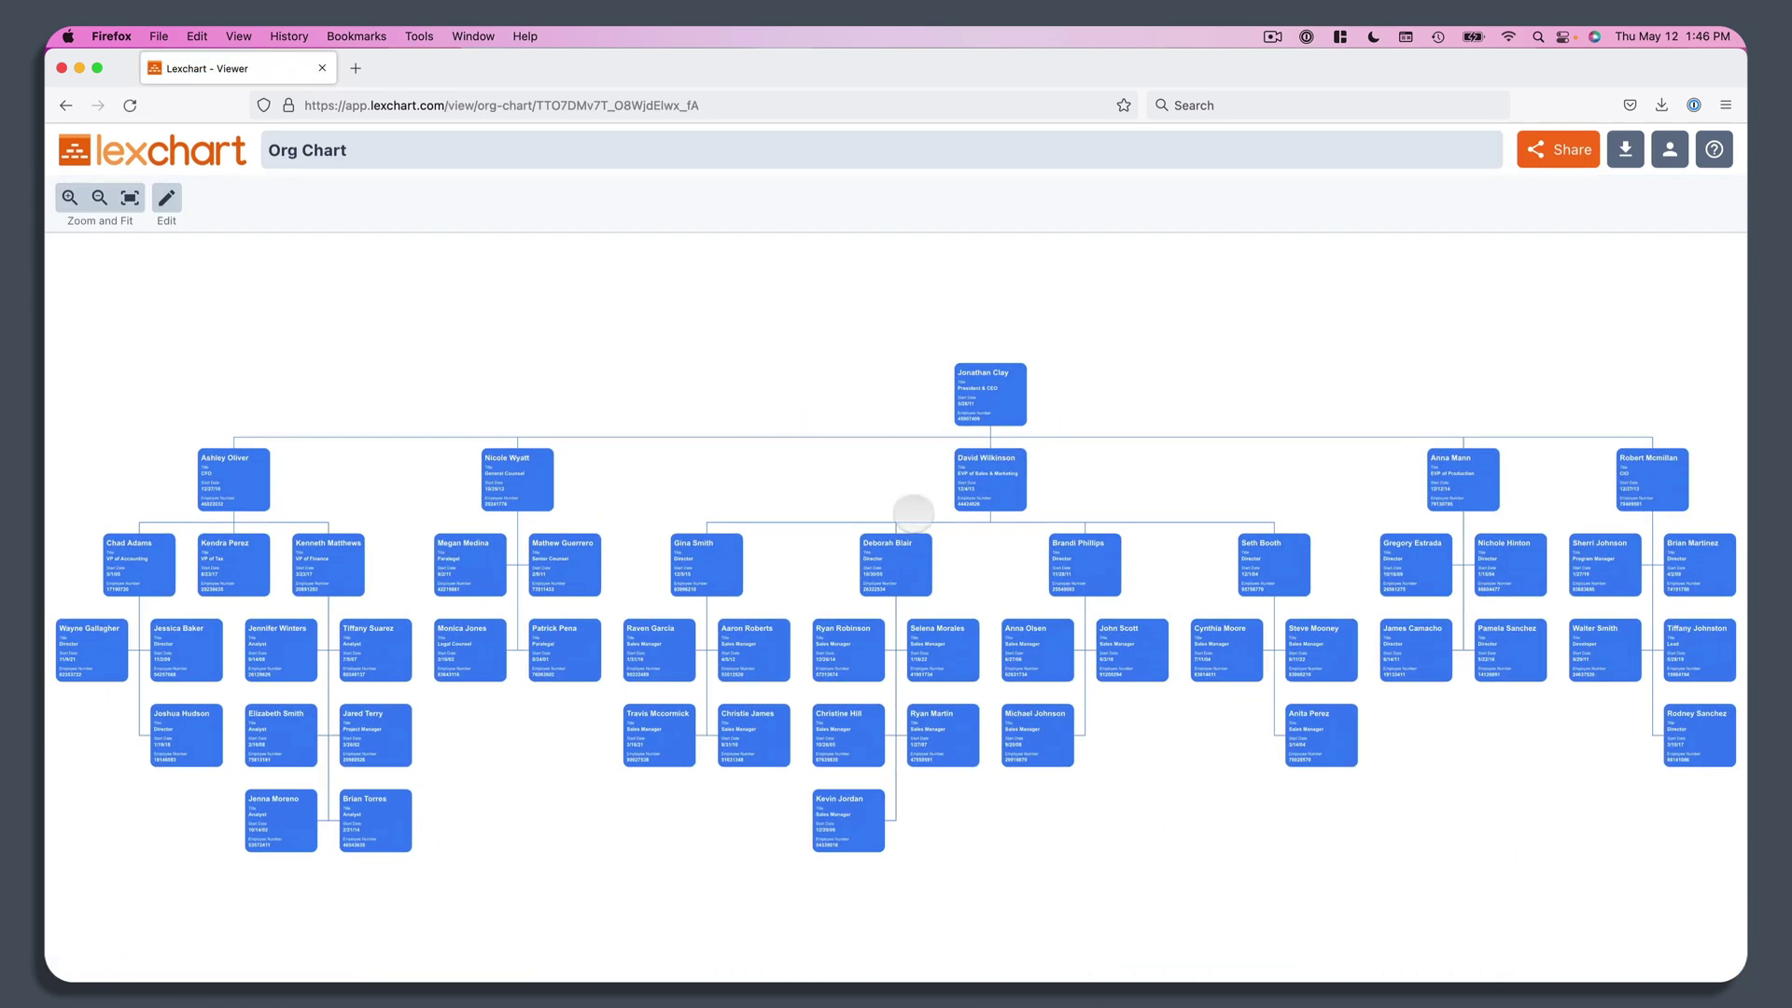
Step: Fit the whole chart to the screen and copy the viewer page's web address
{"action": "scroll", "coordinate": [914, 512], "scroll_direction": "up", "scroll_amount": 5}
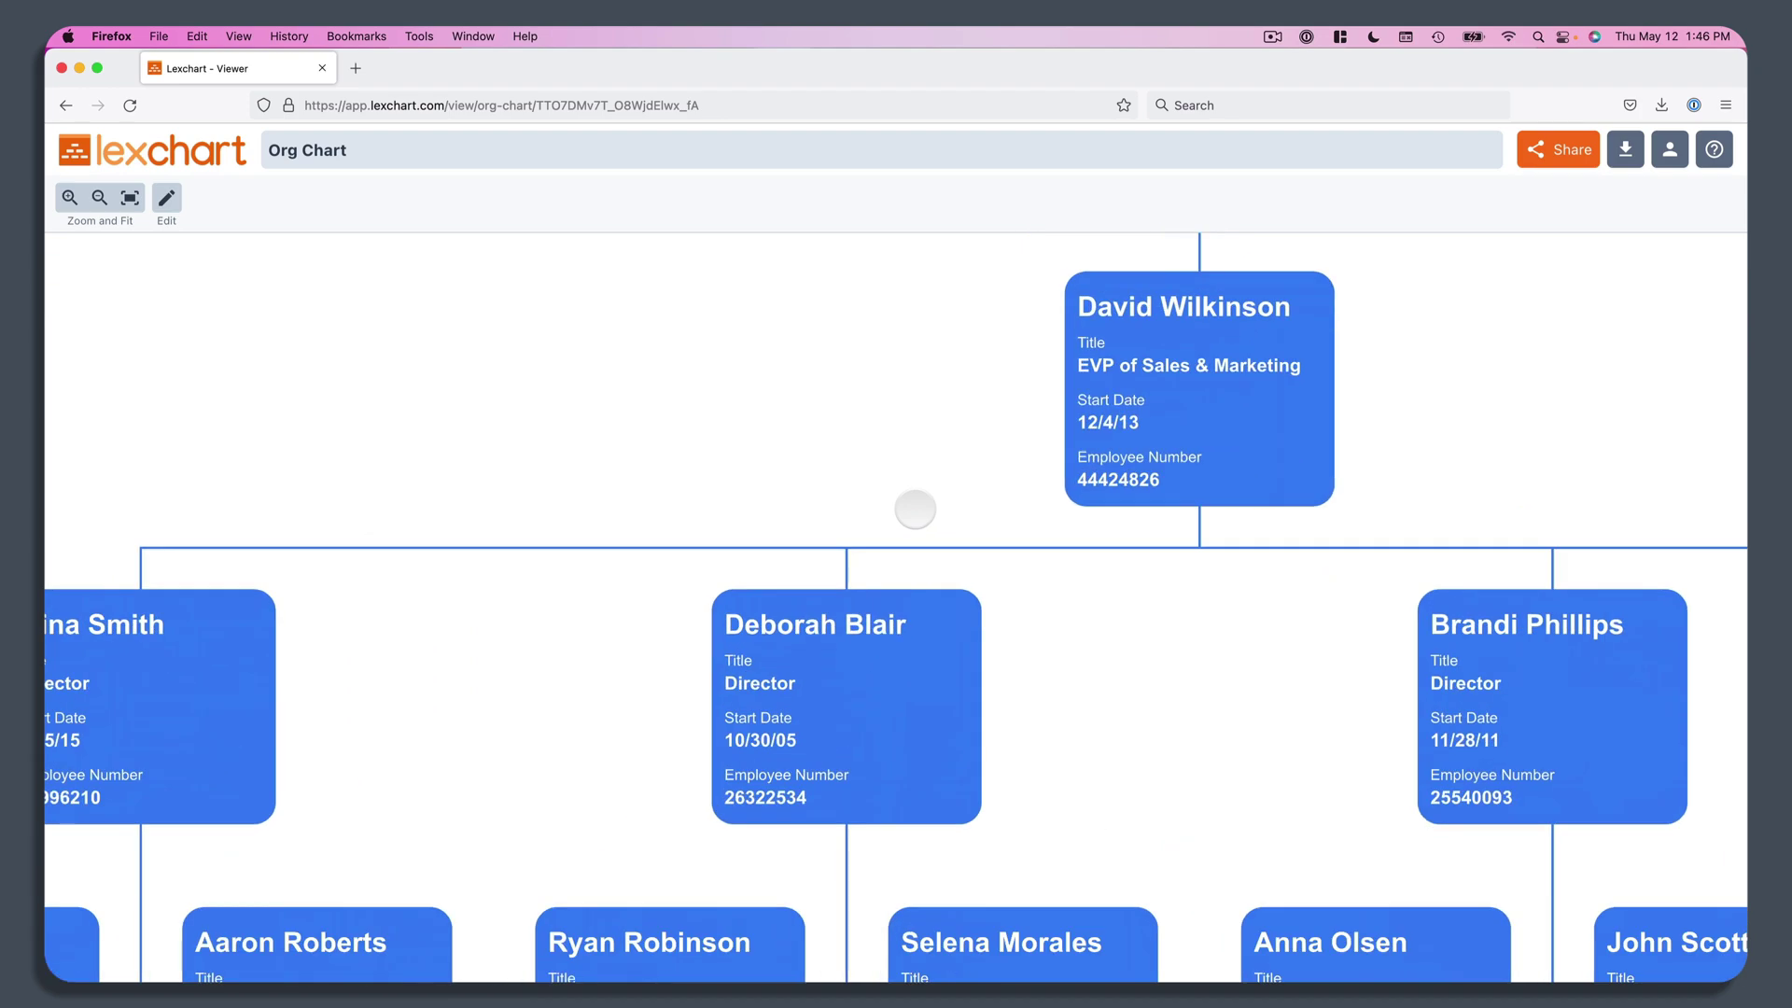
{"action": "scroll", "coordinate": [915, 508], "scroll_direction": "down", "scroll_amount": 5}
{"action": "scroll", "coordinate": [904, 523], "scroll_direction": "left", "scroll_amount": 5}
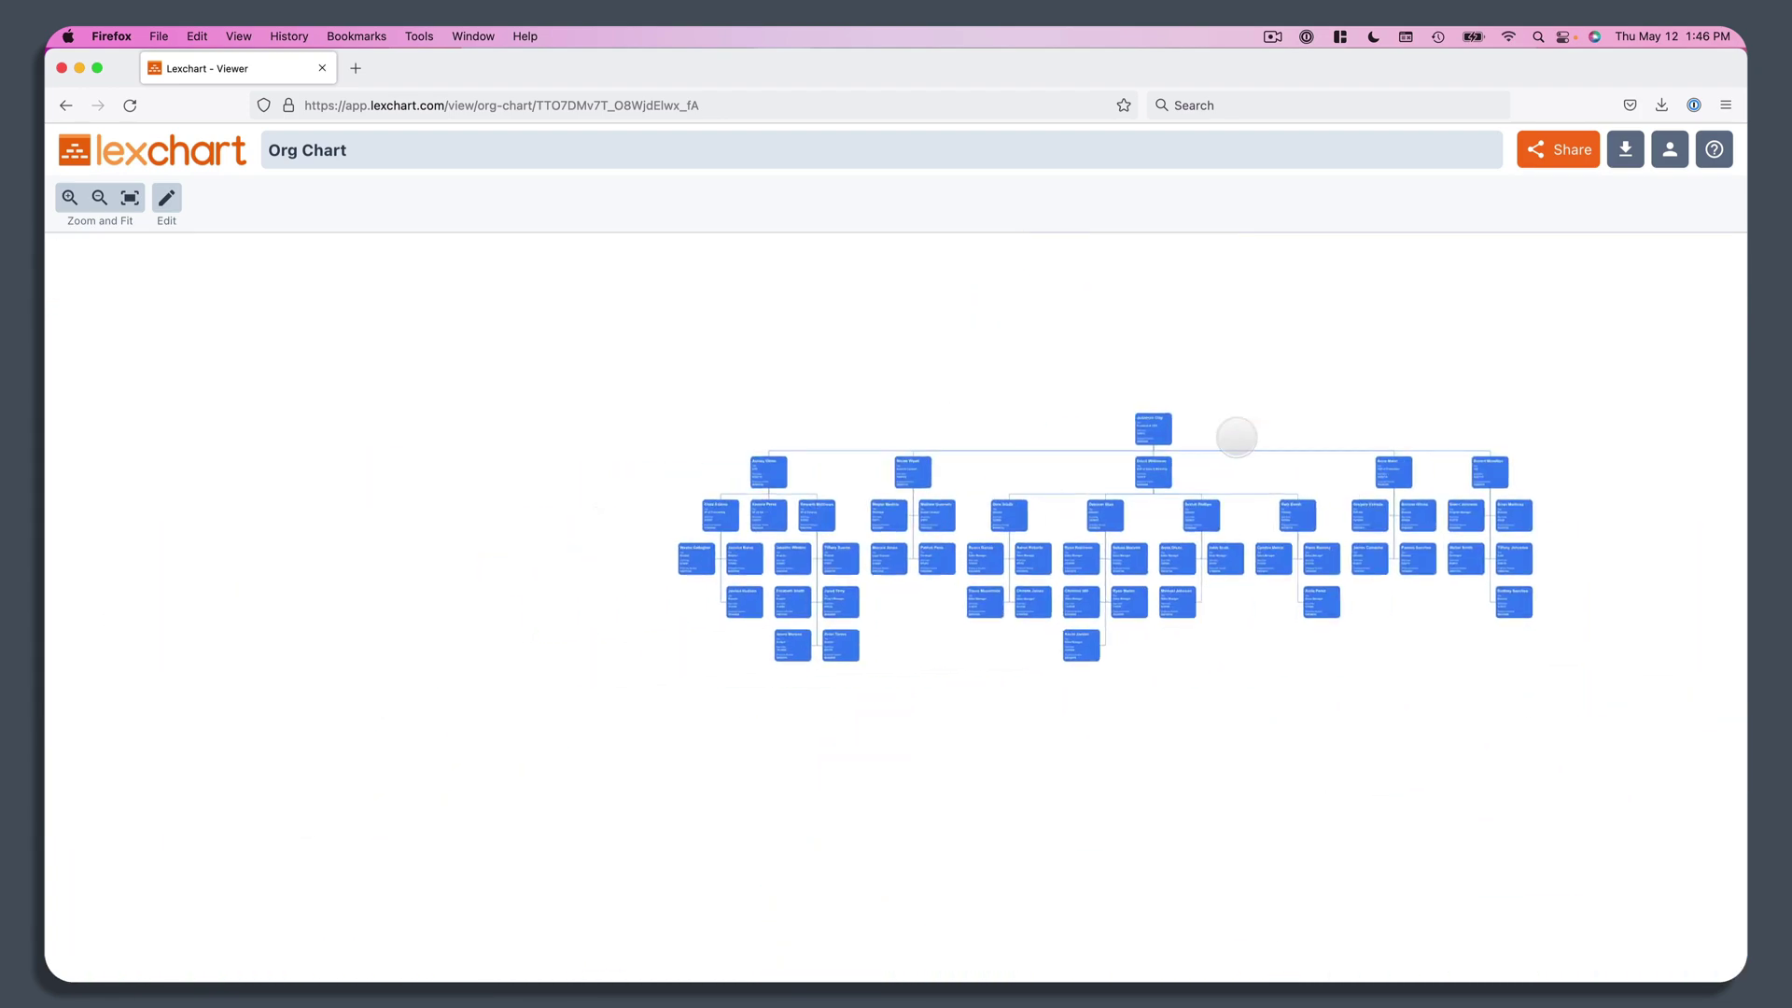
{"action": "scroll", "coordinate": [1236, 432], "scroll_direction": "down", "scroll_amount": 5}
{"action": "scroll", "coordinate": [1067, 366], "scroll_direction": "up", "scroll_amount": 10}
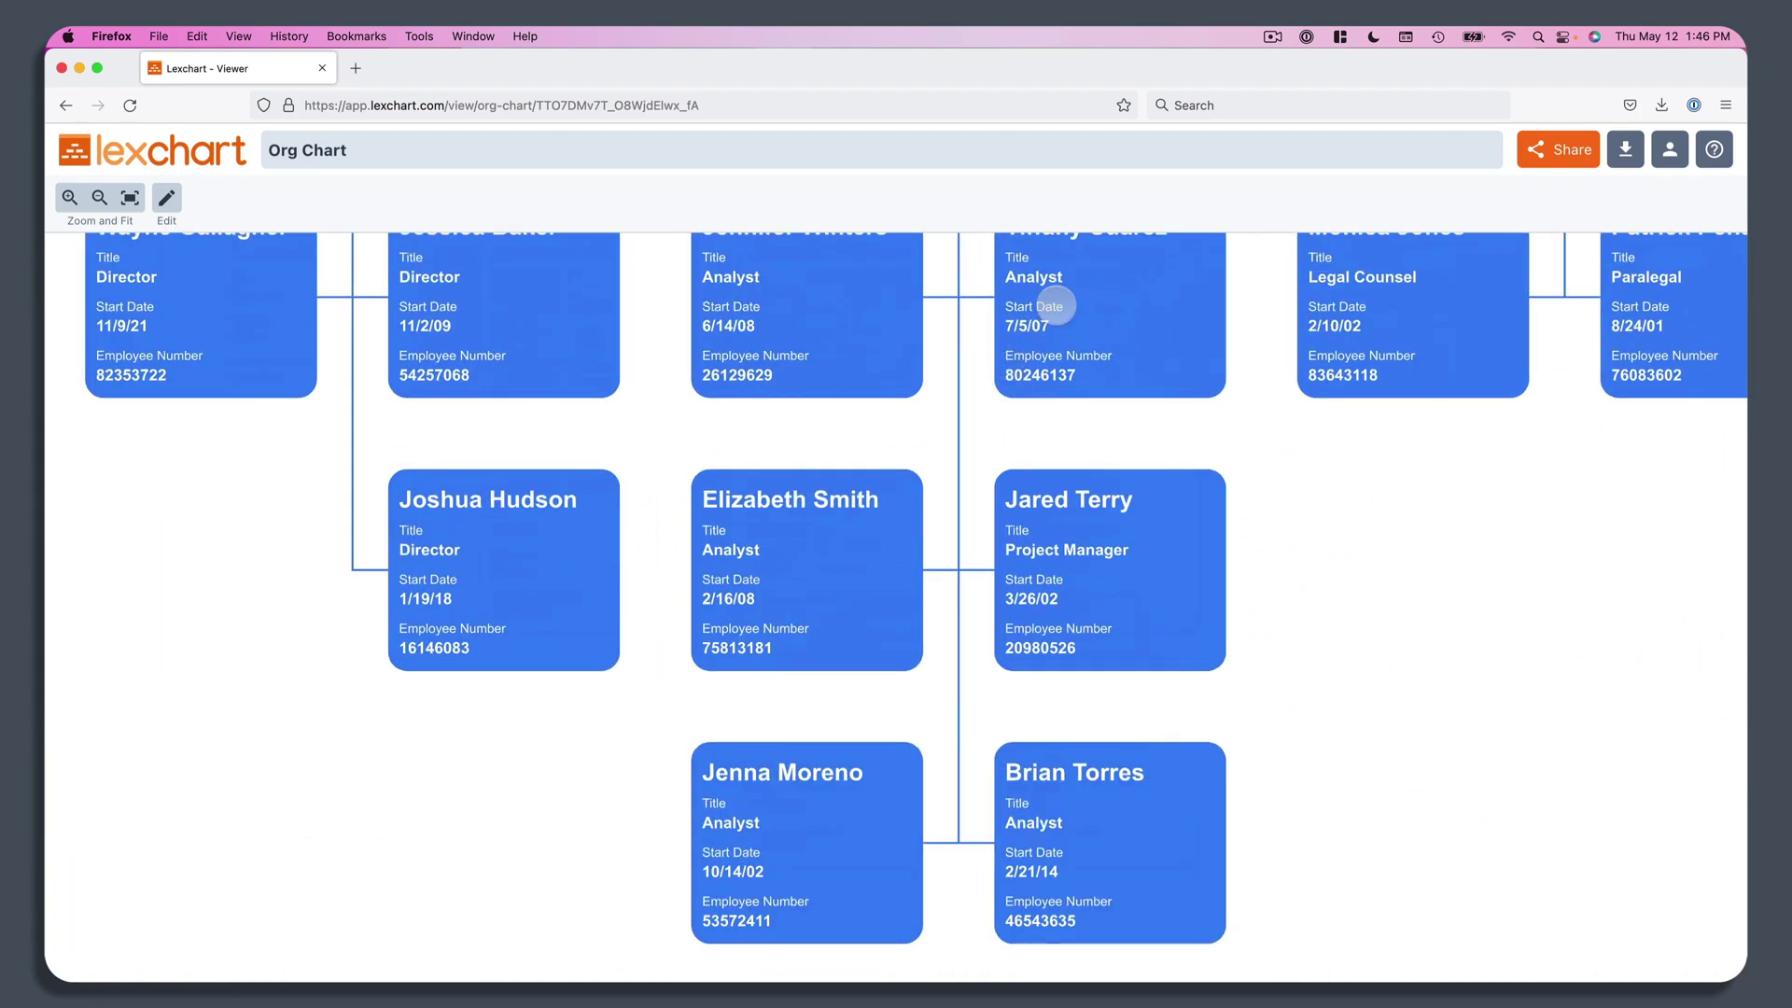
{"action": "scroll", "coordinate": [709, 573], "scroll_direction": "left", "scroll_amount": 5}
{"action": "scroll", "coordinate": [432, 712], "scroll_direction": "down", "scroll_amount": 8}
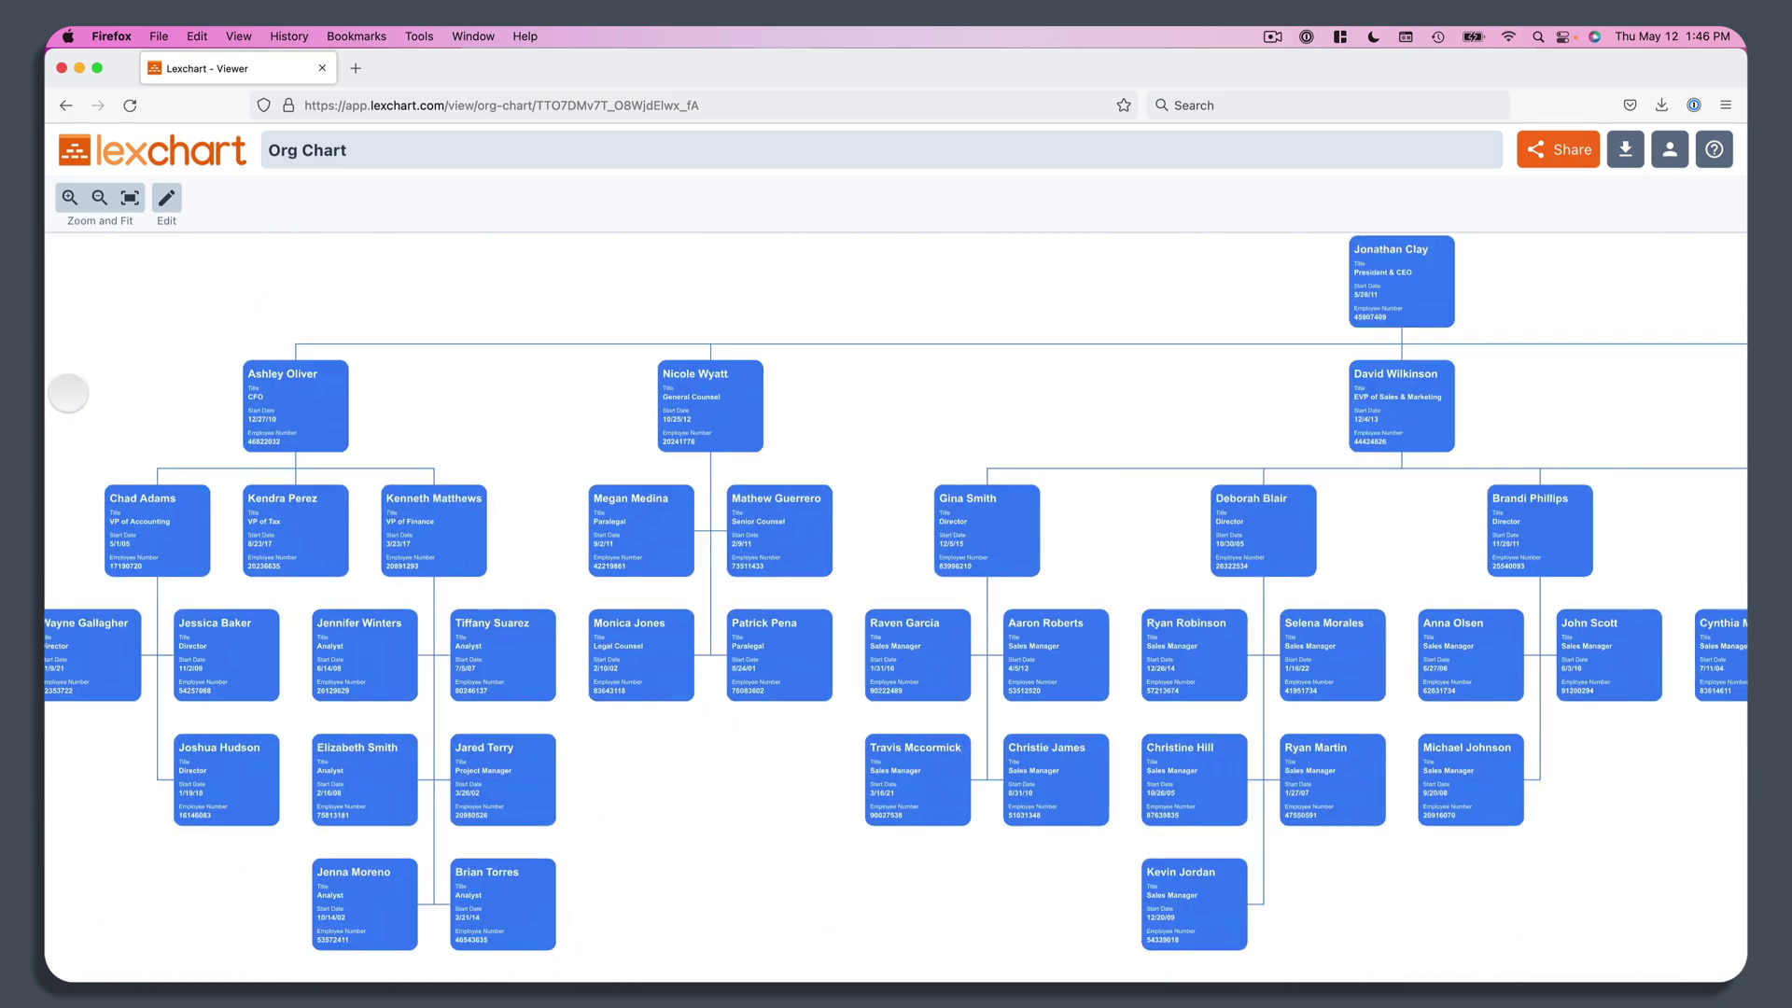
{"action": "left_click", "coordinate": [130, 198]}
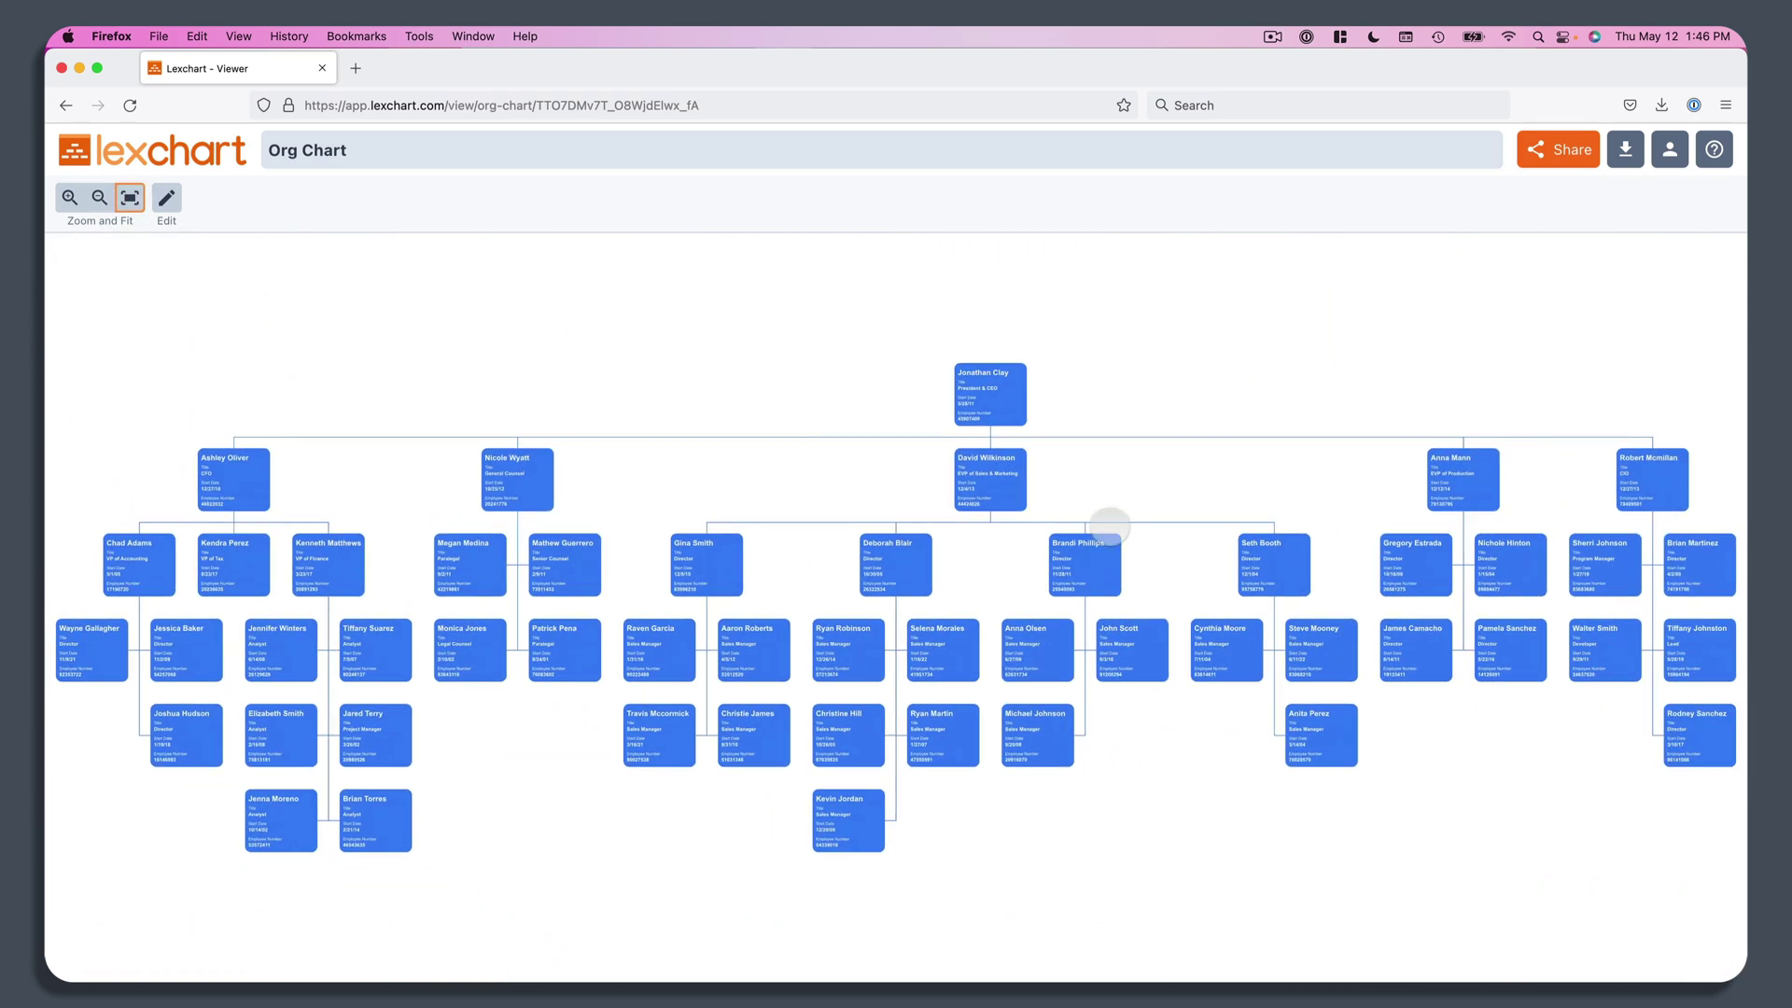
{"action": "left_click", "coordinate": [734, 103]}
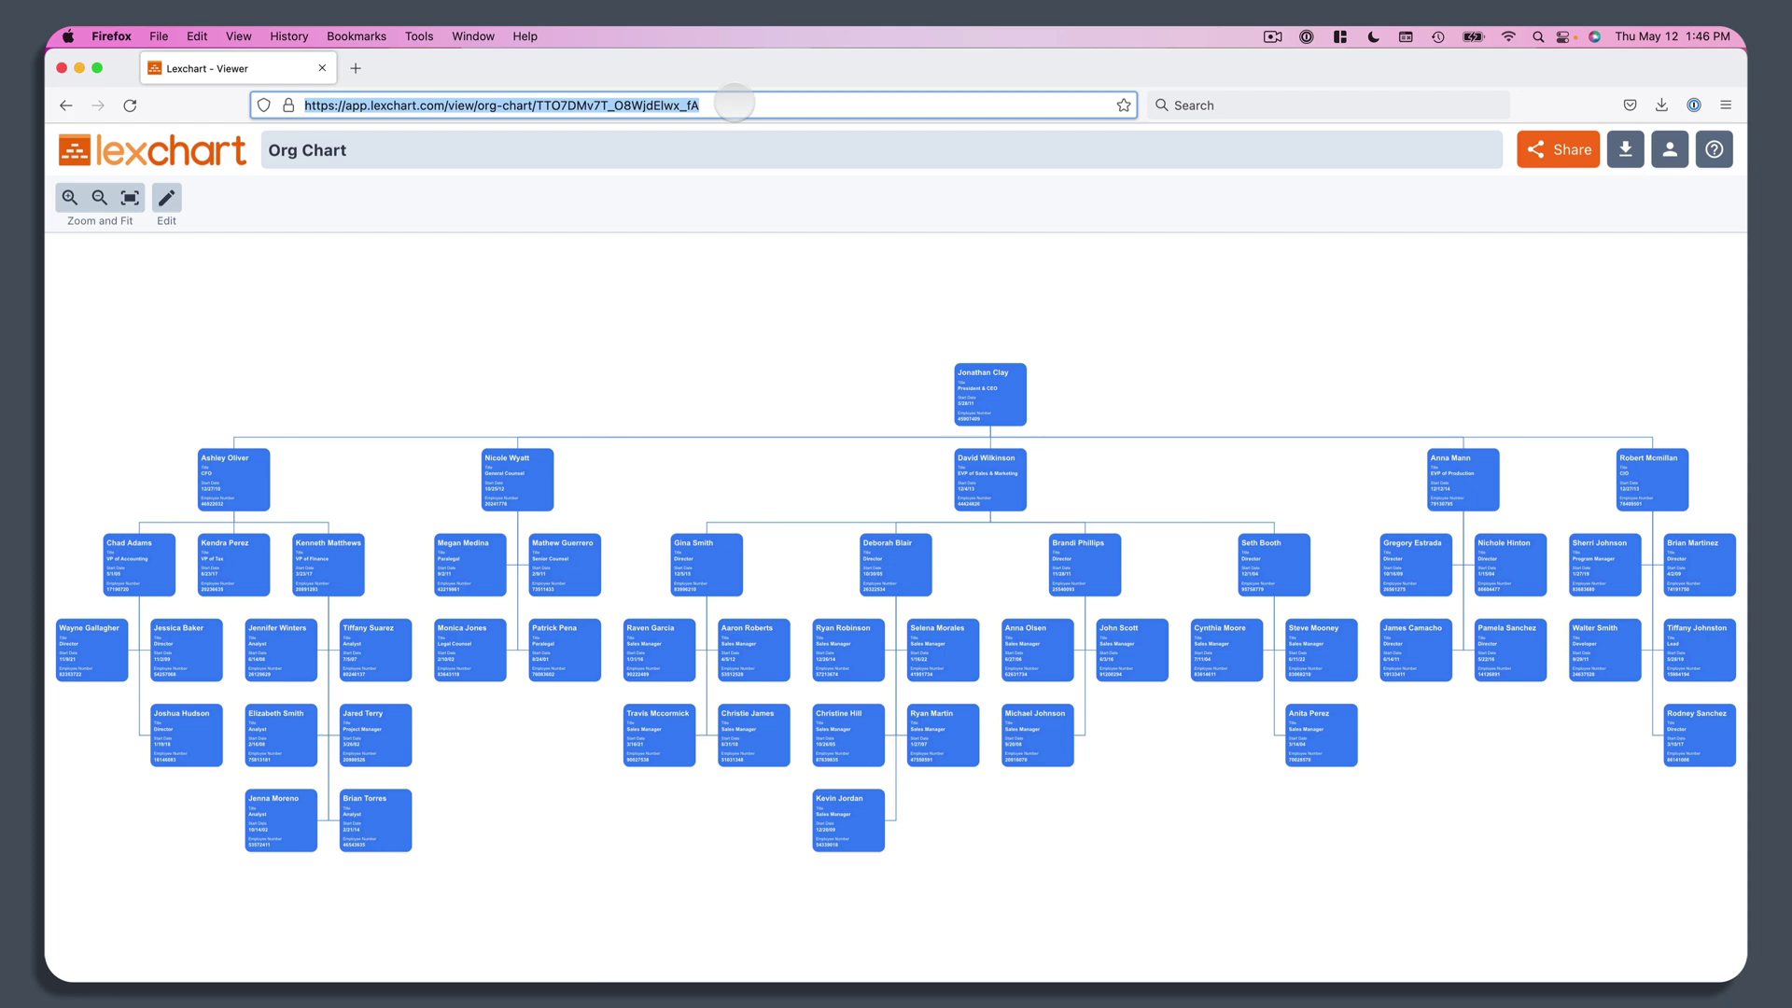
{"action": "key", "text": "ctrl+Right"}
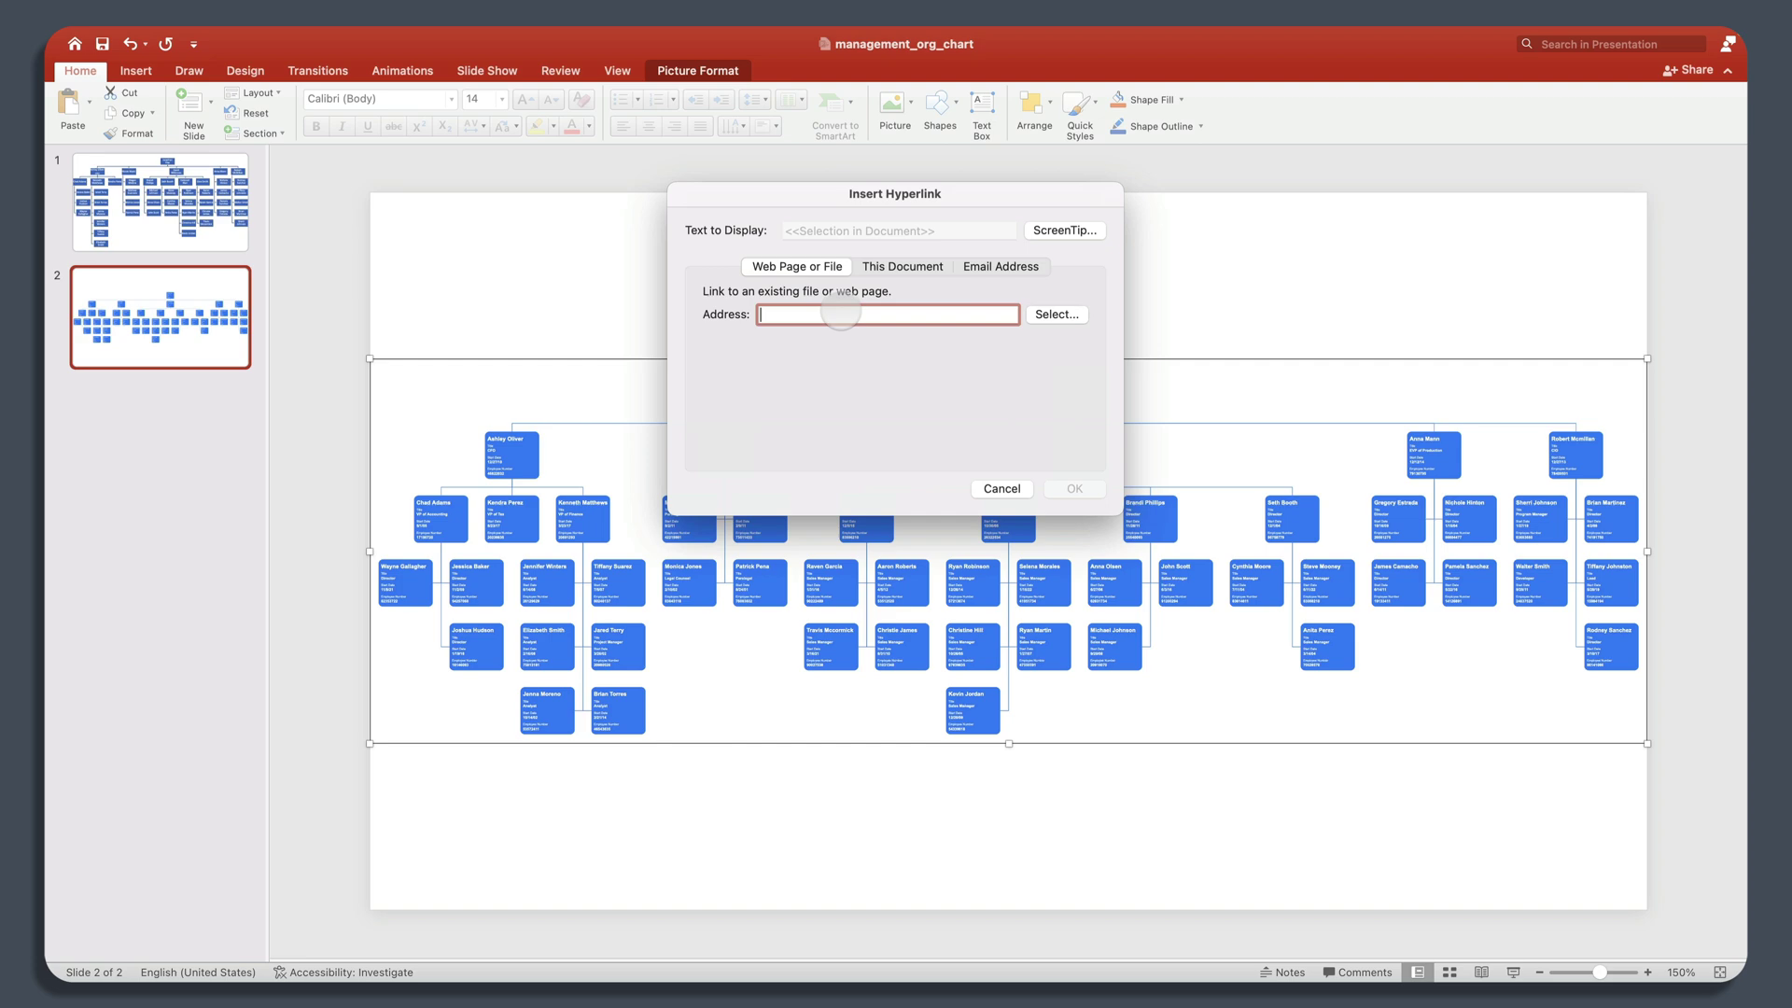
Step: Paste the Lexchart viewer URL as the hyperlink address and confirm with OK
{"action": "key", "text": "super+v"}
{"action": "left_click", "coordinate": [1087, 489]}
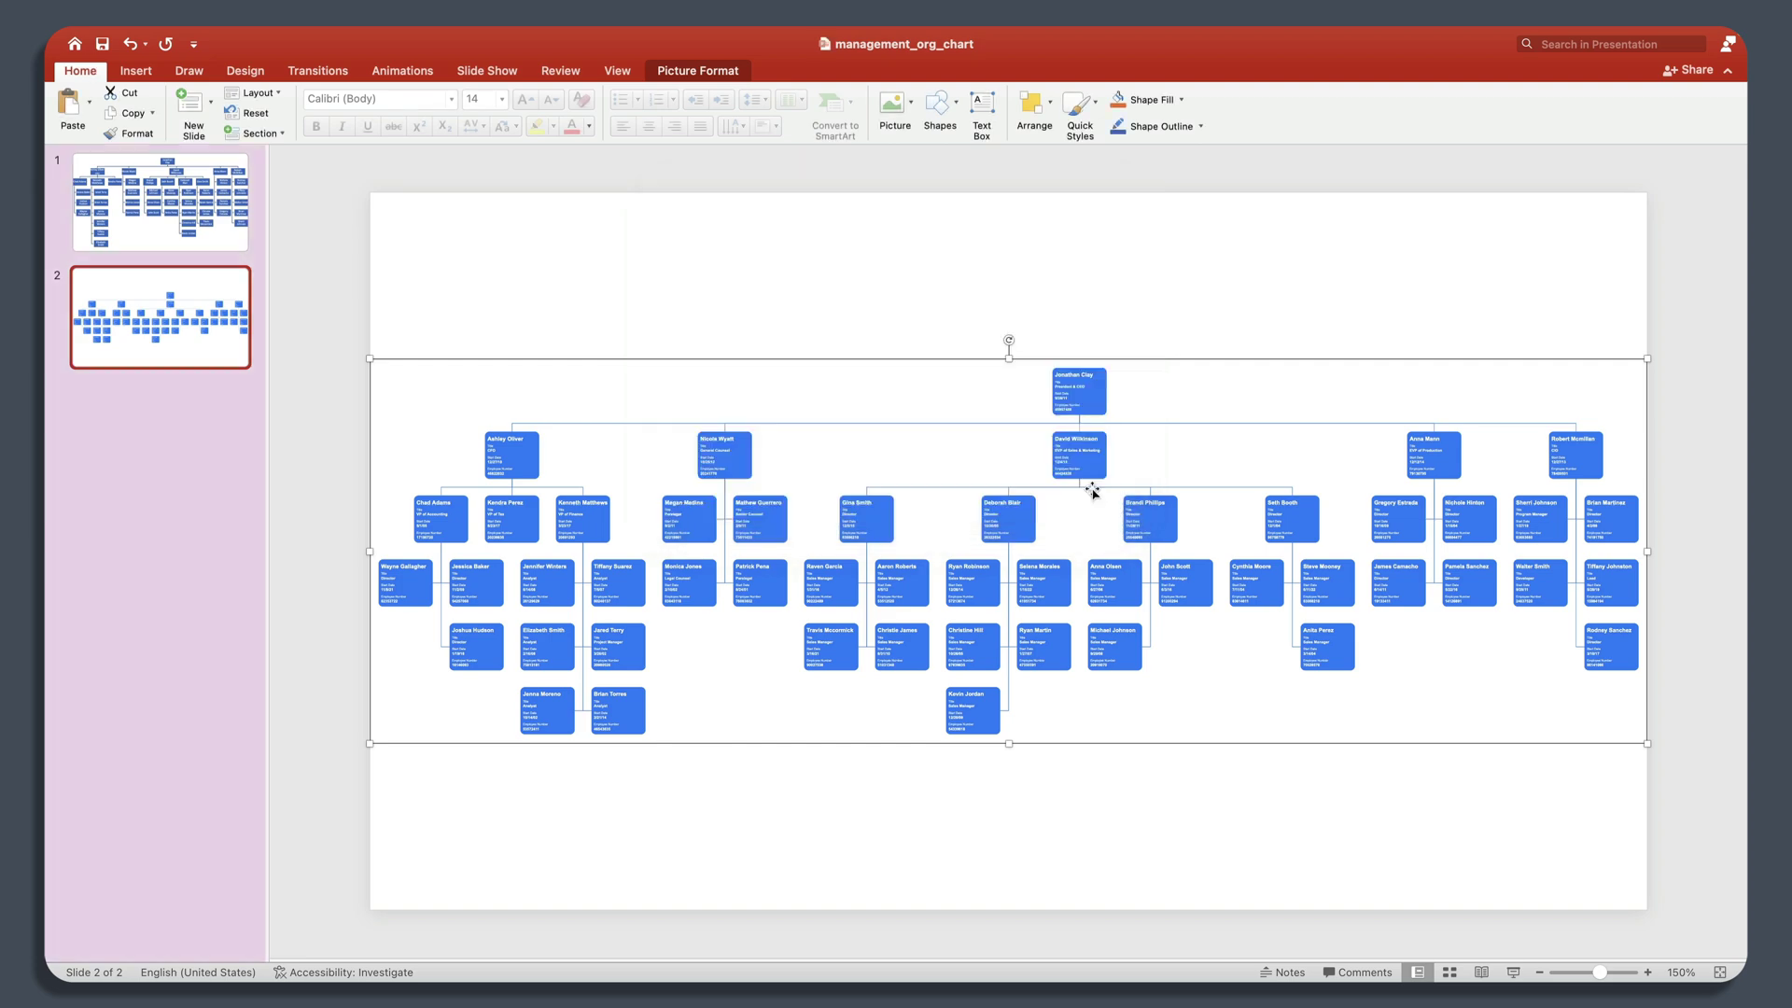
{"action": "left_click", "coordinate": [822, 218]}
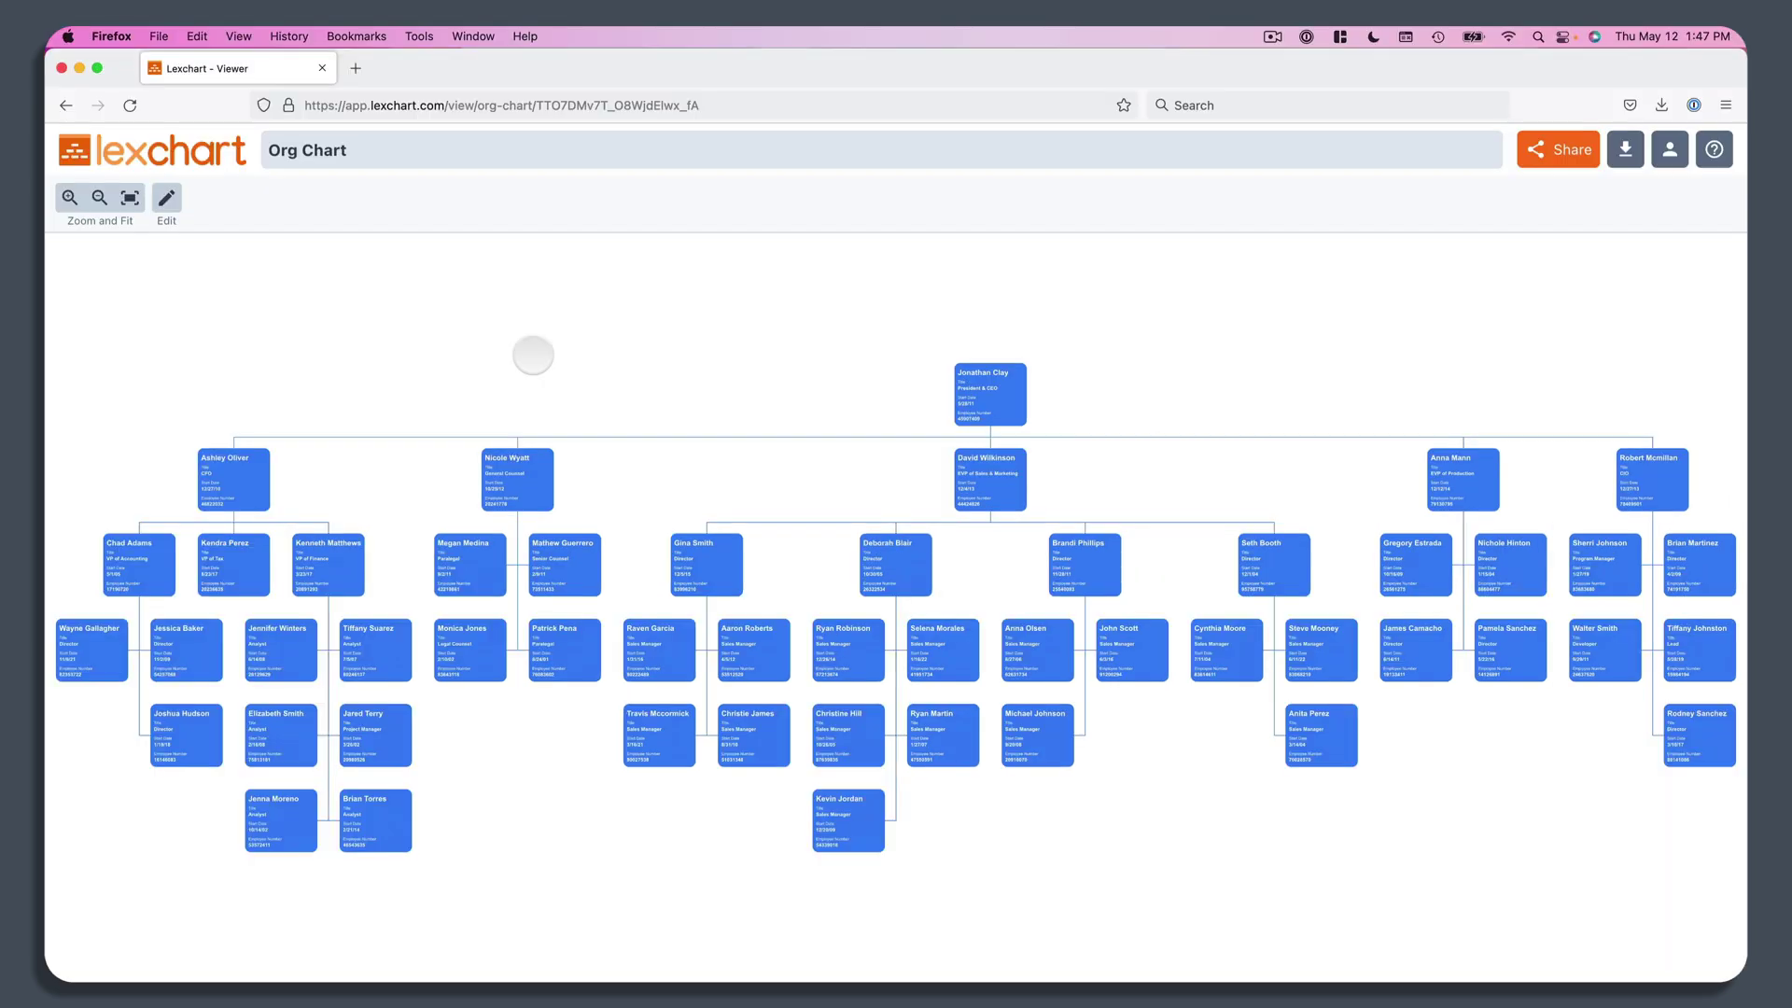
Step: Return to Lexchart's chart list via the lexchart logo
{"action": "left_click", "coordinate": [186, 145]}
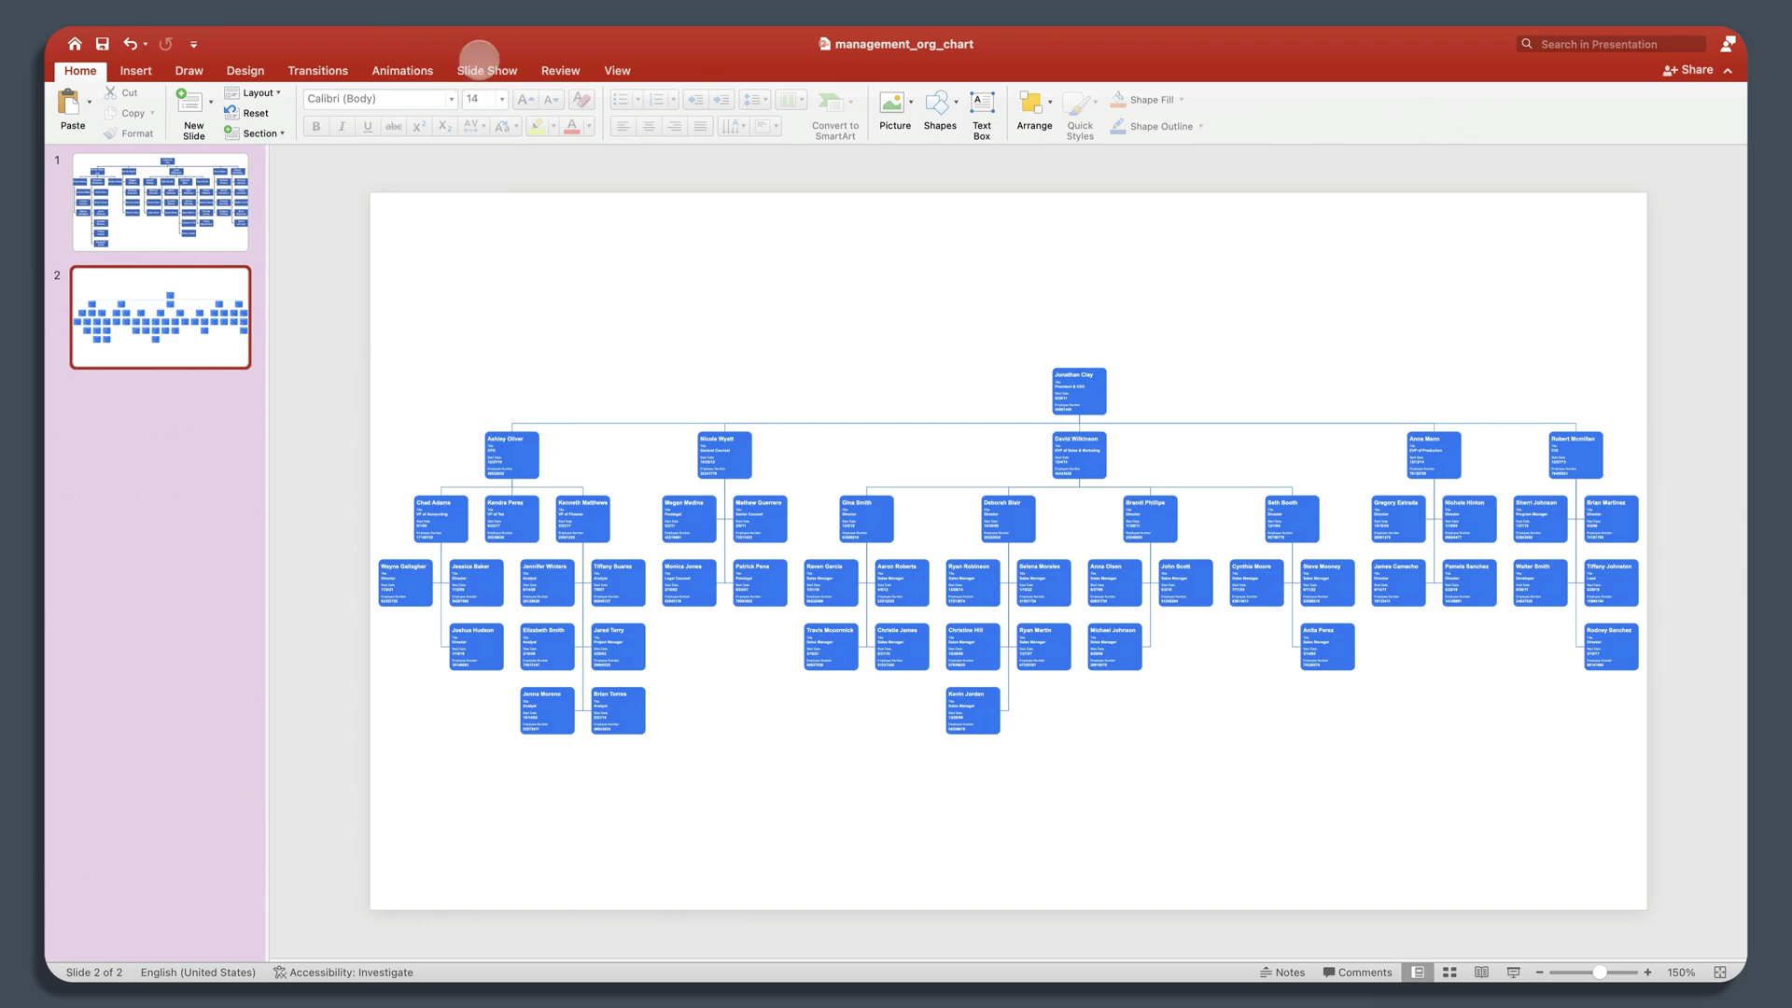
Step: Play the slide show from the current slide 2
{"action": "left_click", "coordinate": [477, 68]}
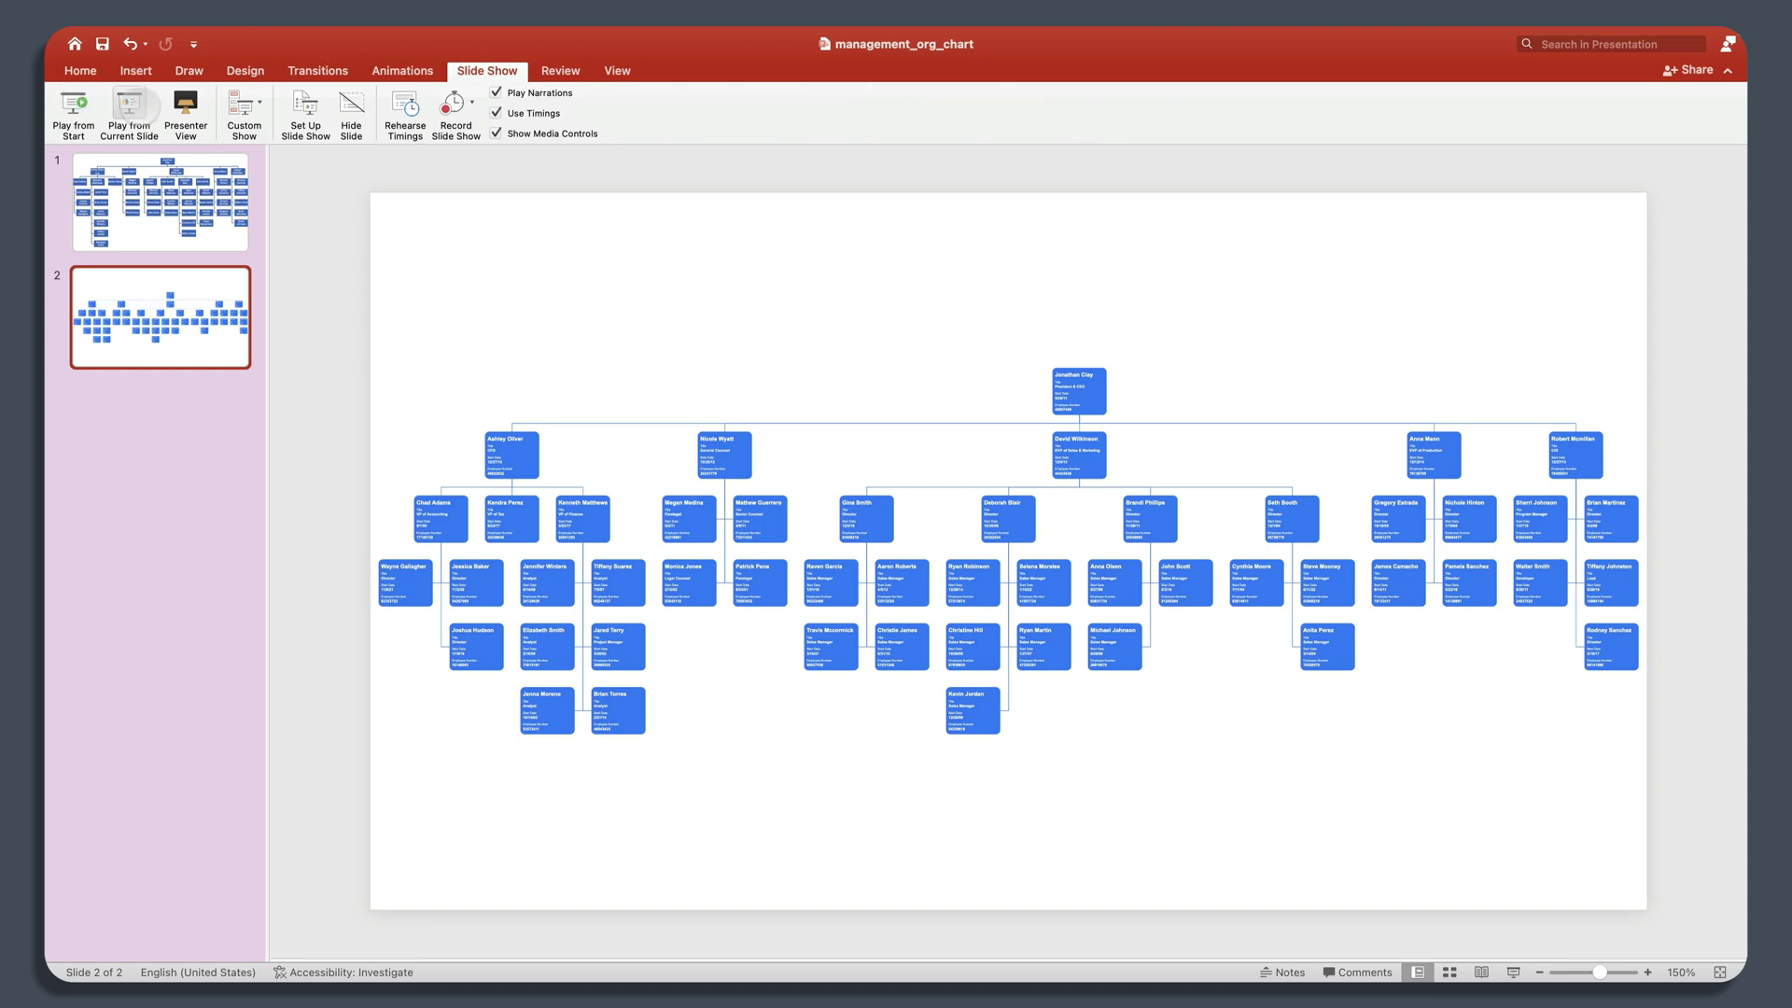
{"action": "left_click", "coordinate": [131, 107]}
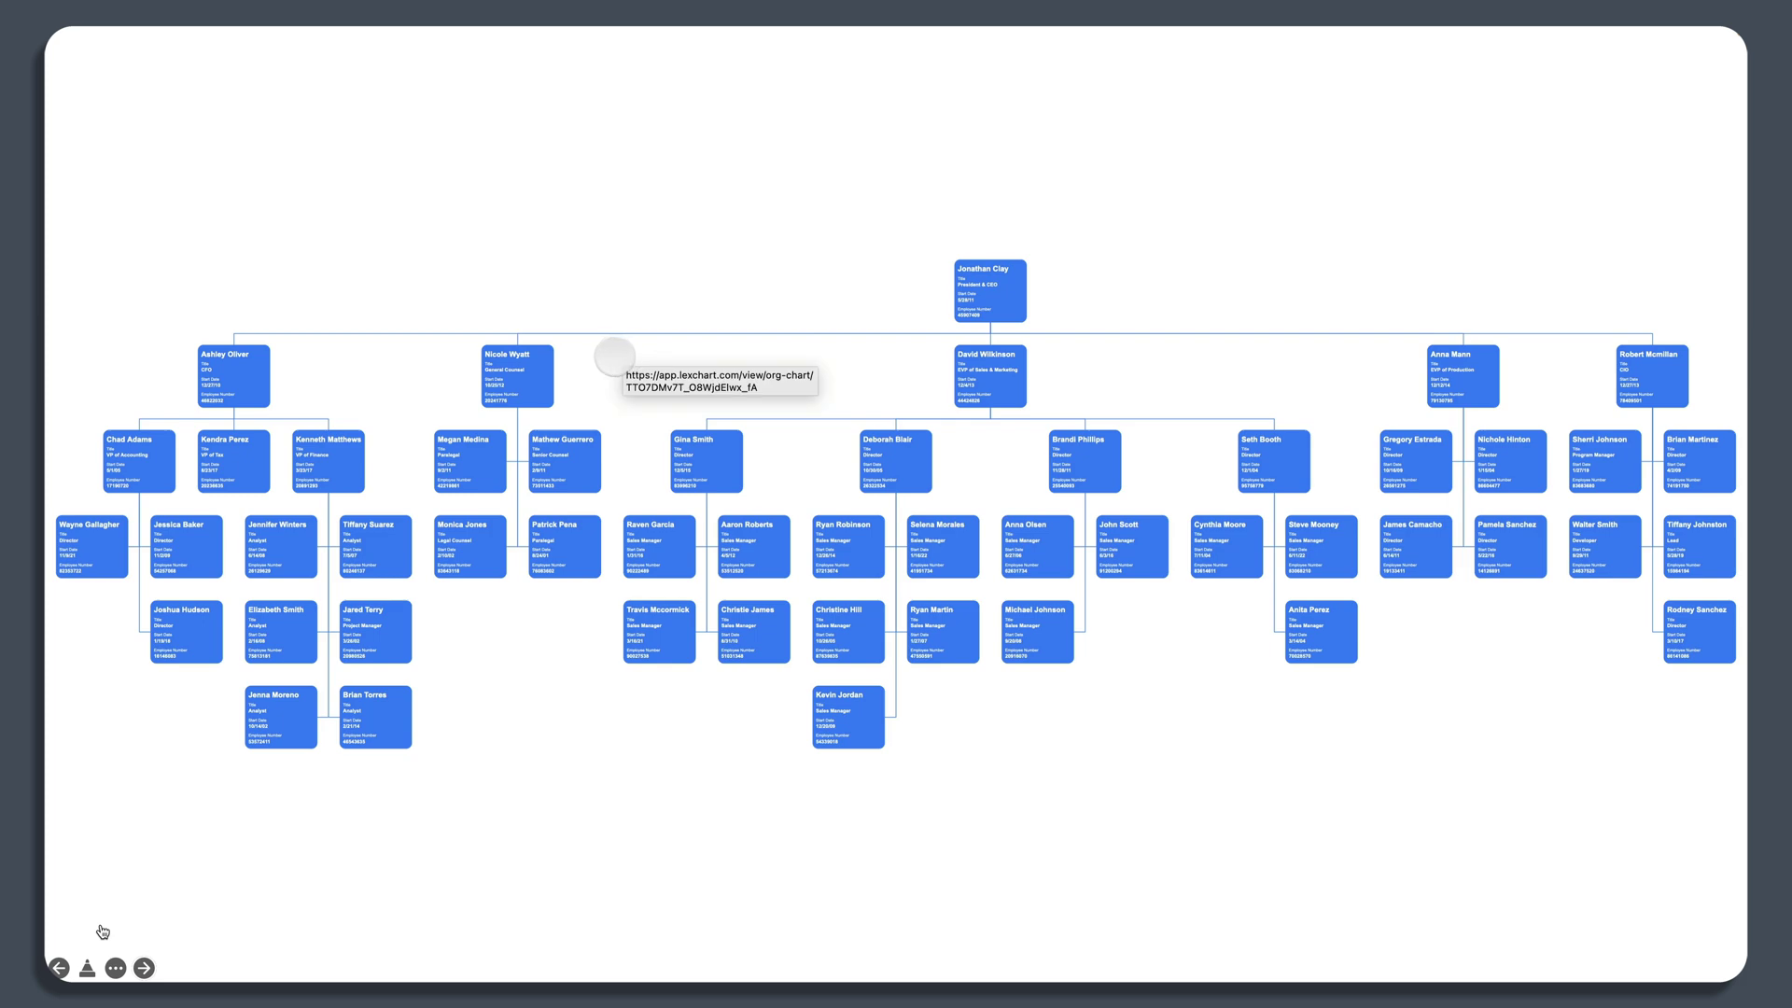
Step: Follow the slide's picture link into Lexchart's live org chart viewer and zoom in
{"action": "left_click", "coordinate": [614, 355]}
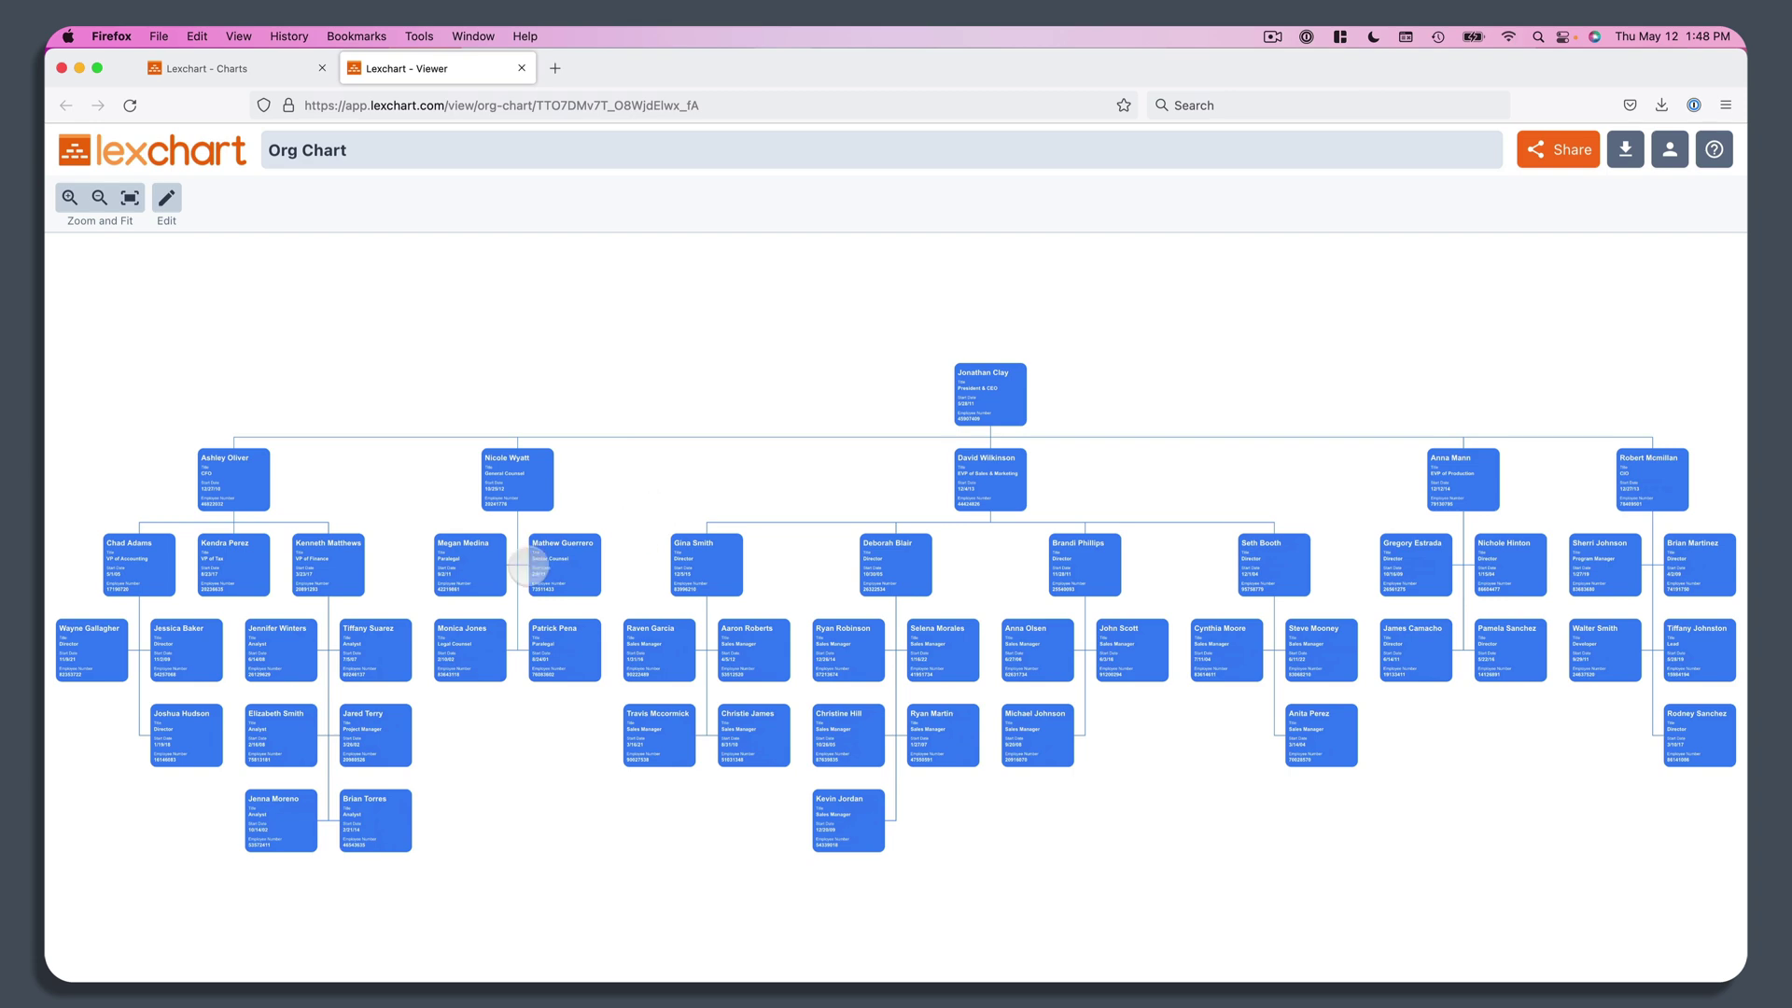
{"action": "scroll", "coordinate": [530, 561], "scroll_direction": "up", "scroll_amount": 3}
{"action": "scroll", "coordinate": [528, 561], "scroll_direction": "up", "scroll_amount": 5}
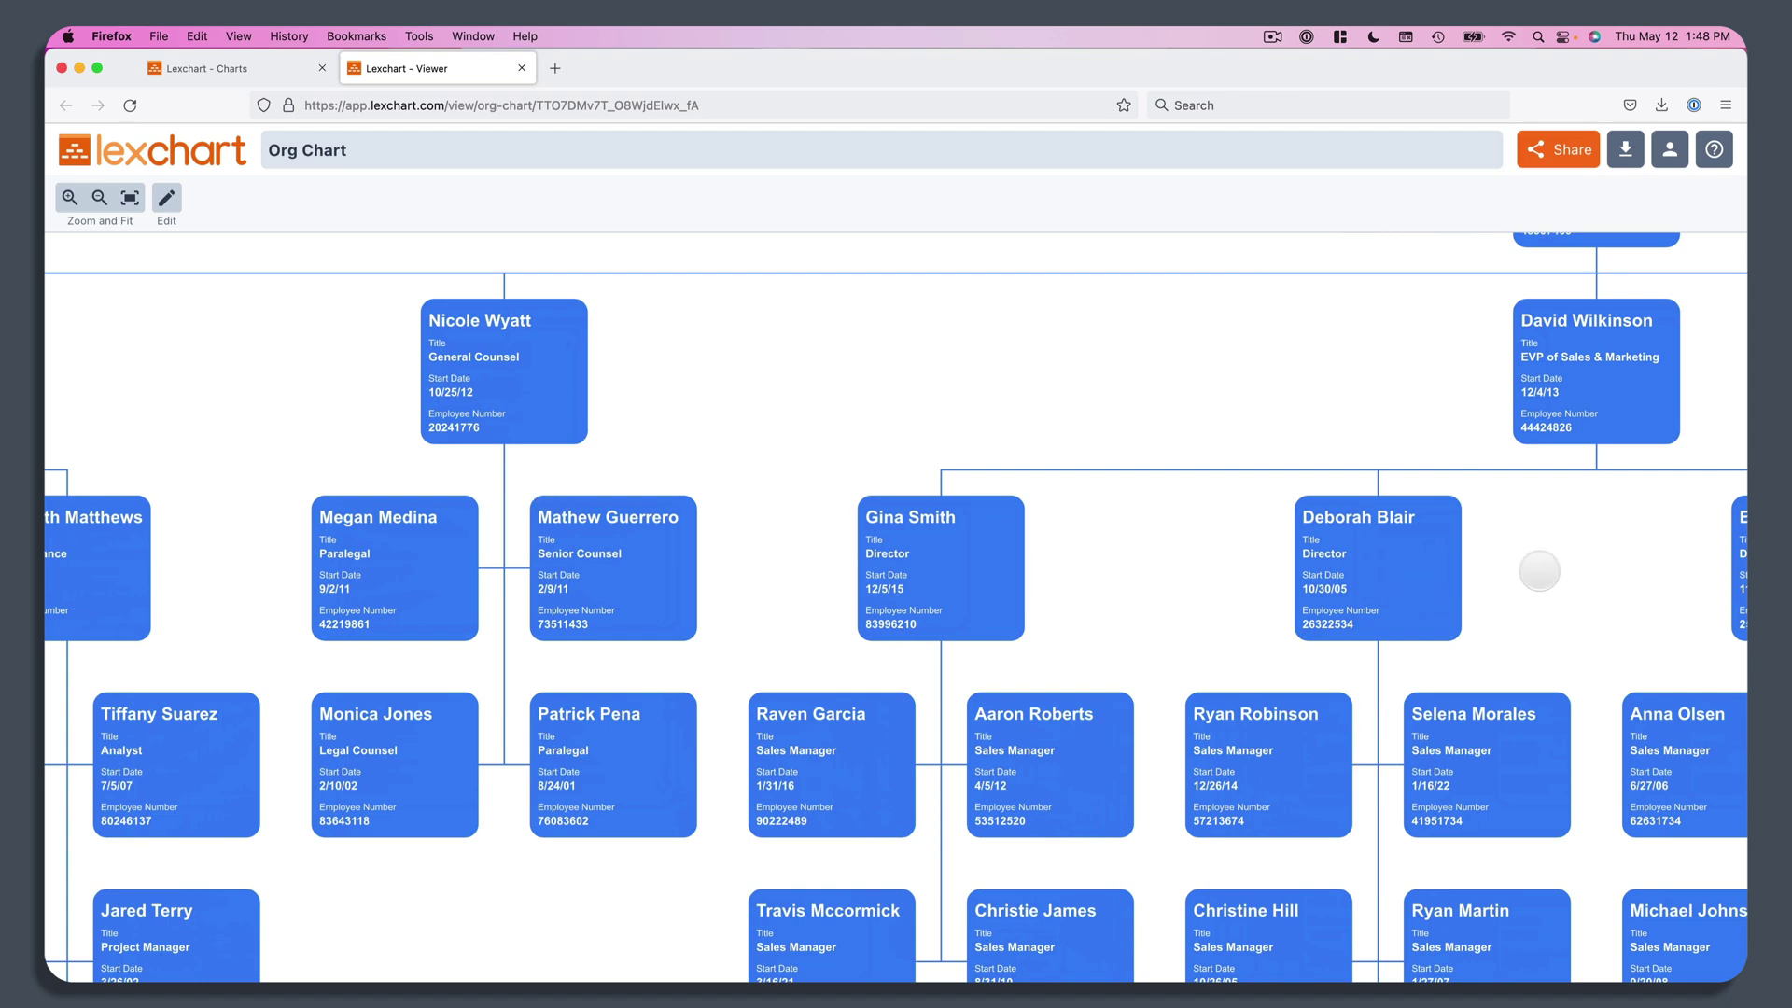
Step: Pan and zoom across the chart to inspect each manager's team branch up close
{"action": "left_click_drag", "start_coordinate": [1414, 565], "coordinate": [183, 412]}
{"action": "left_click_drag", "start_coordinate": [1098, 389], "coordinate": [664, 488]}
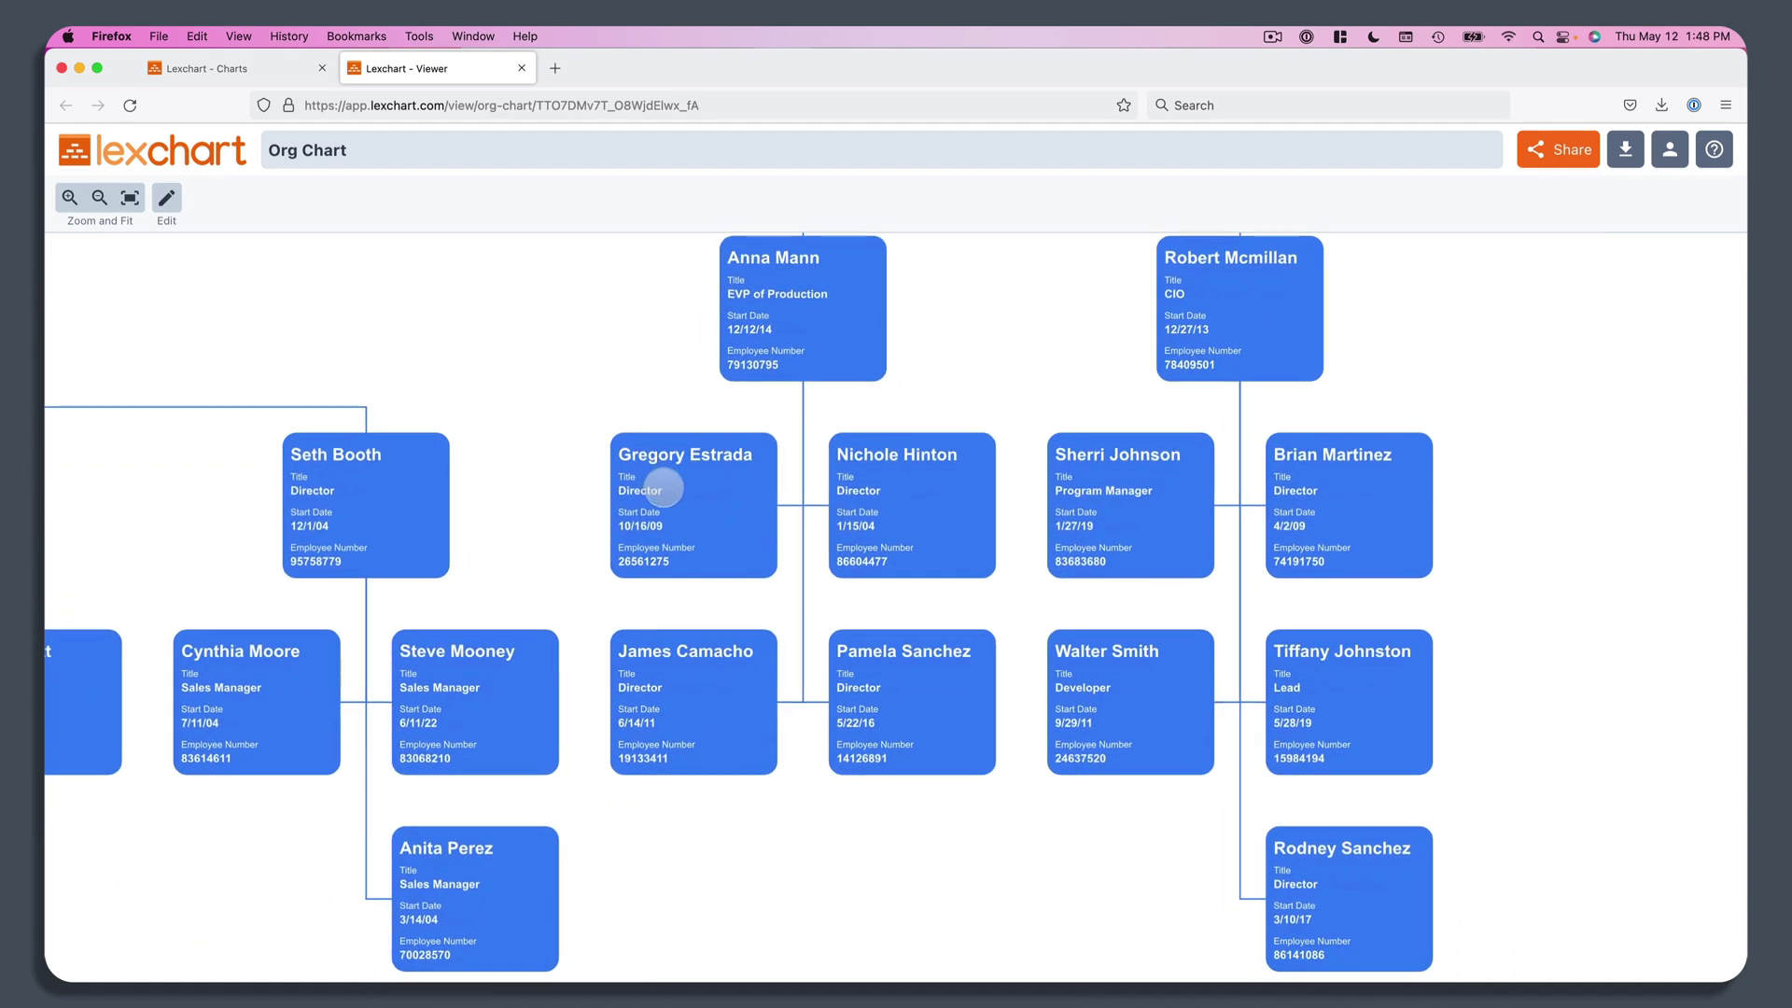
{"action": "scroll", "coordinate": [926, 560], "scroll_direction": "down", "scroll_amount": 2}
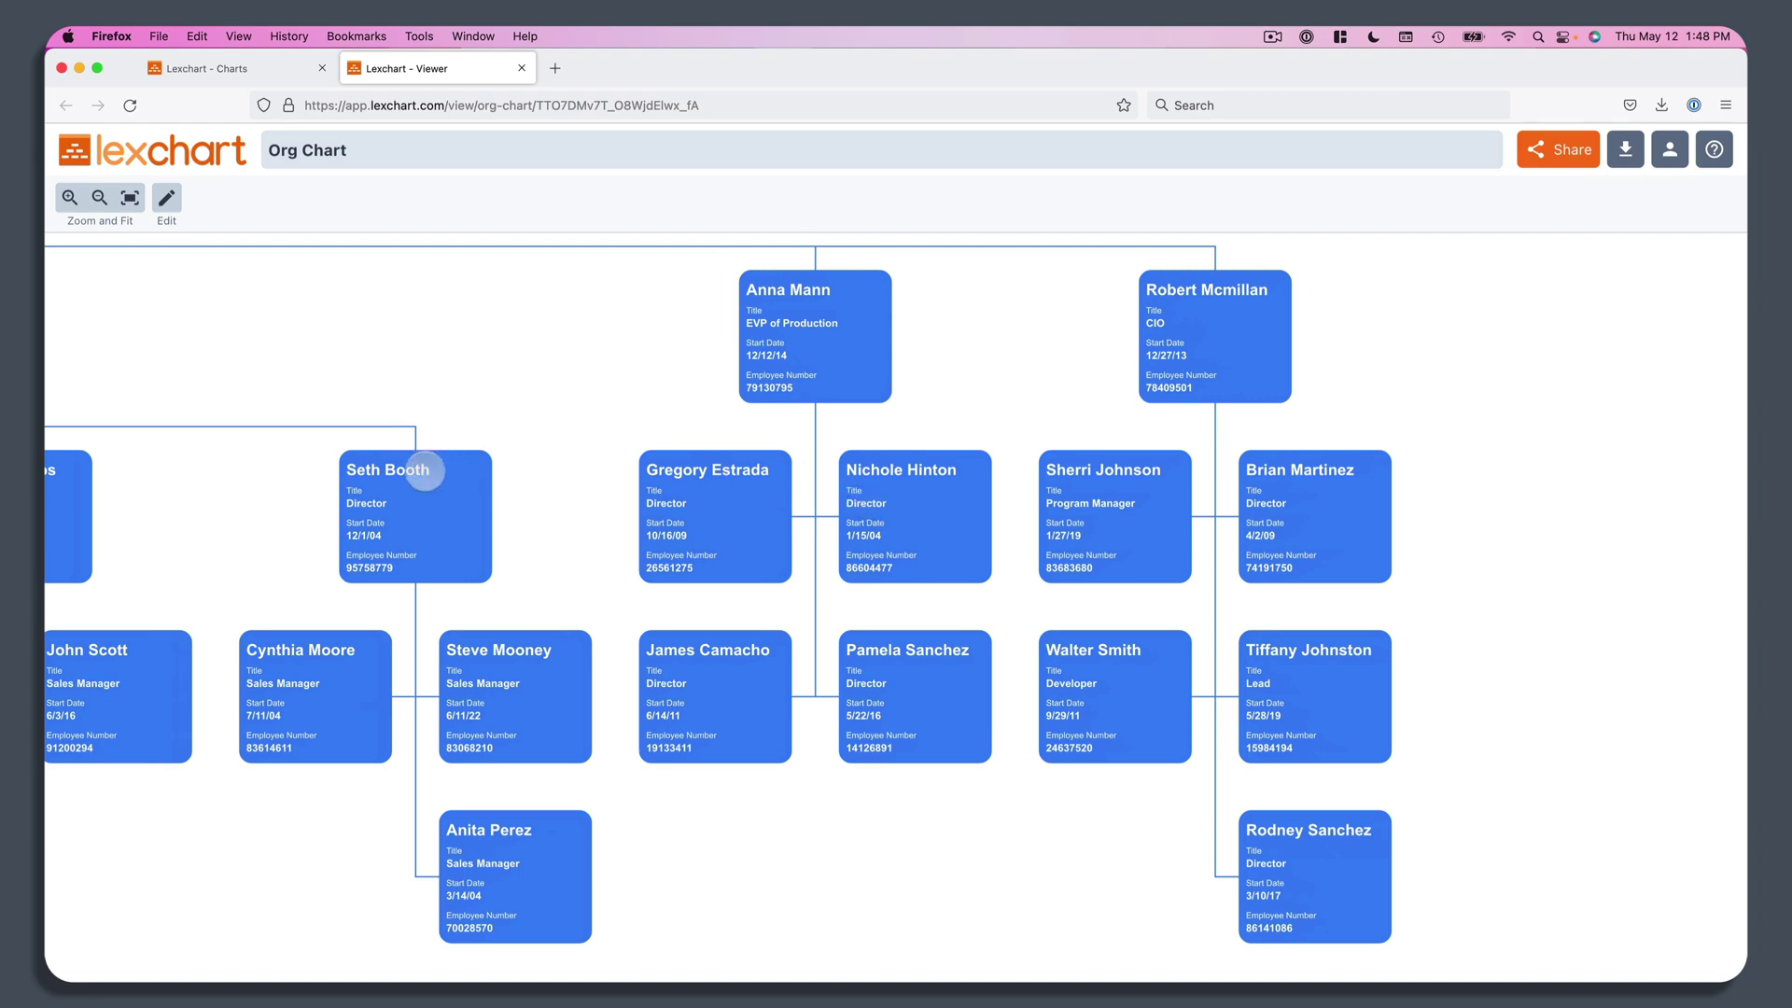
{"action": "left_click_drag", "start_coordinate": [431, 471], "coordinate": [1294, 535]}
{"action": "scroll", "coordinate": [871, 561], "scroll_direction": "down", "scroll_amount": 3}
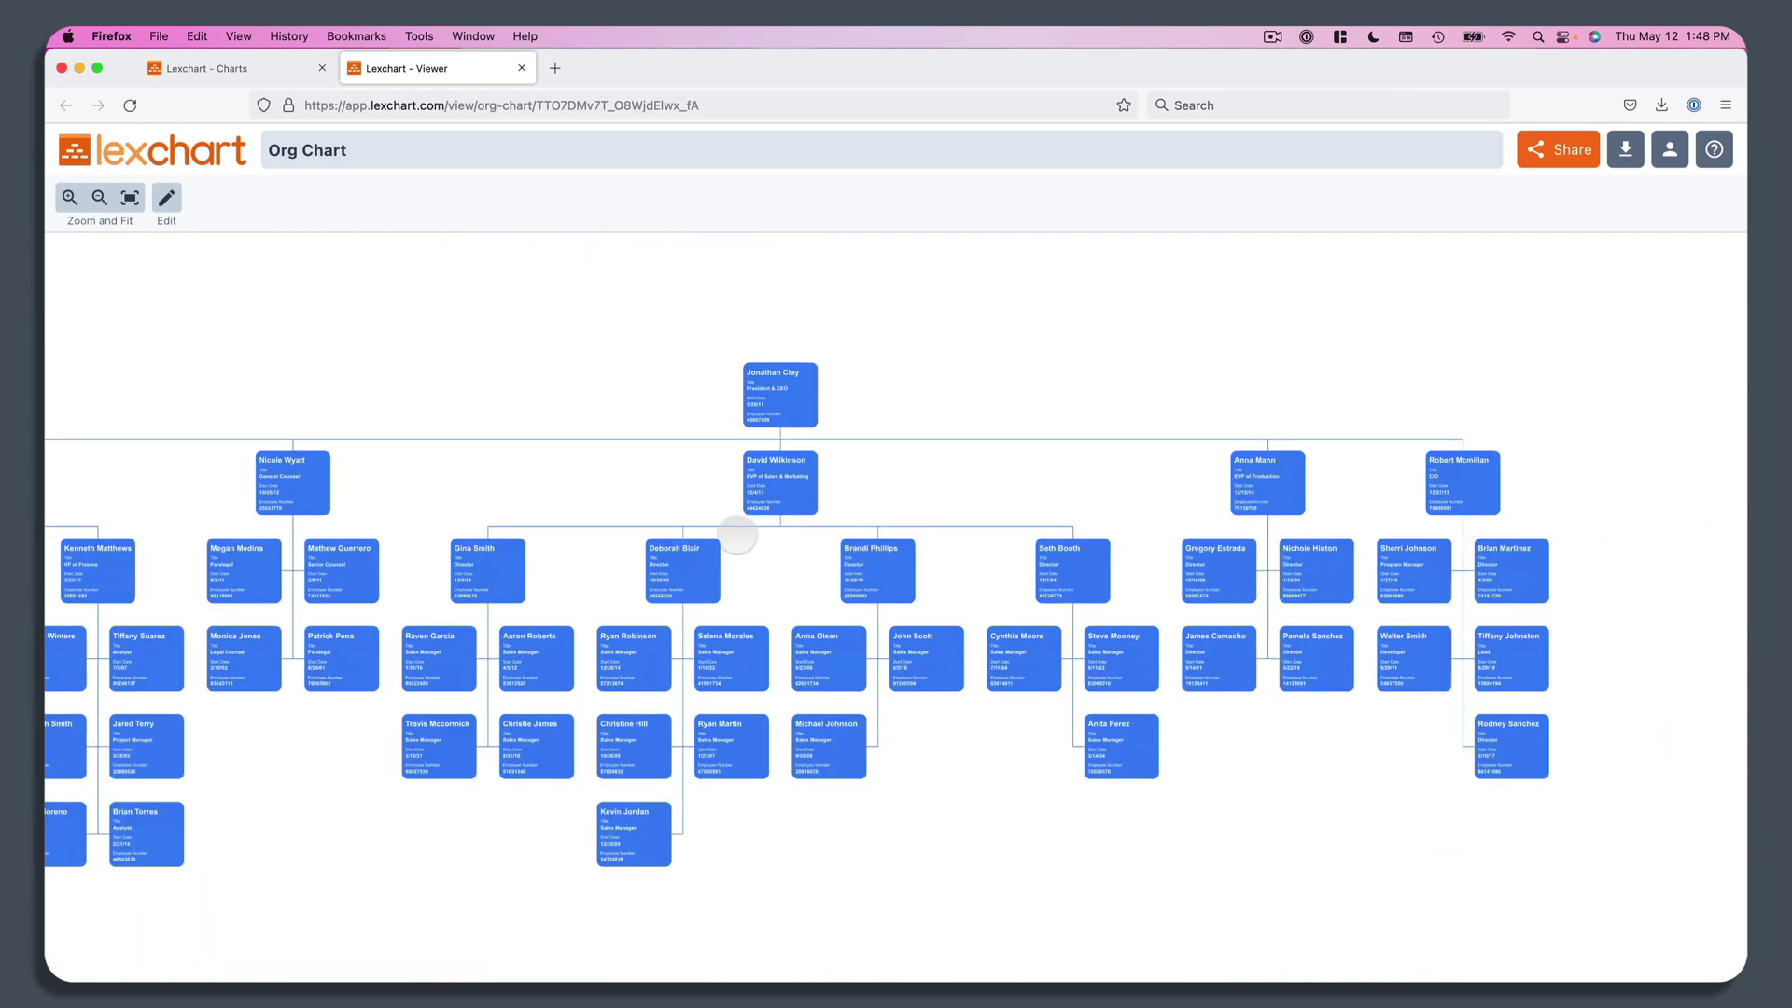
{"action": "left_click_drag", "start_coordinate": [674, 570], "coordinate": [1236, 485]}
{"action": "scroll", "coordinate": [662, 578], "scroll_direction": "up", "scroll_amount": 3}
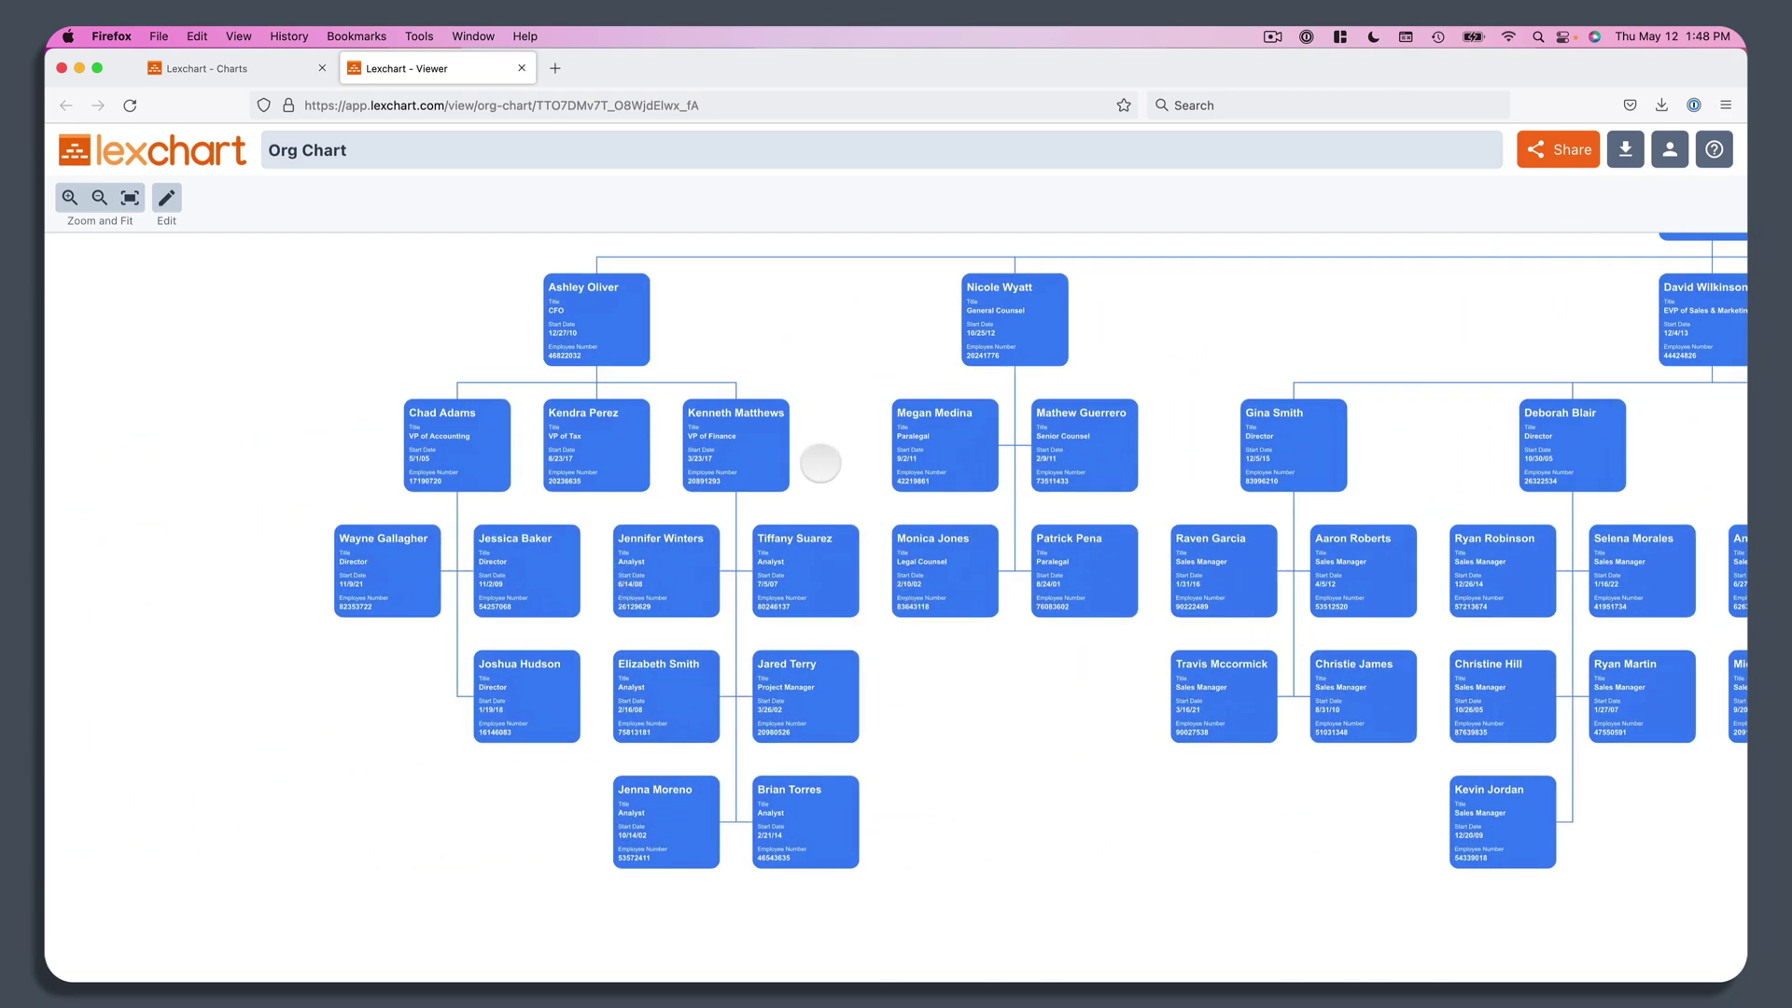
Step: Leave the slide show, glance at slide 1's org chart, then settle on slide 2's linked chart
{"action": "key", "text": "super+ctrl+f"}
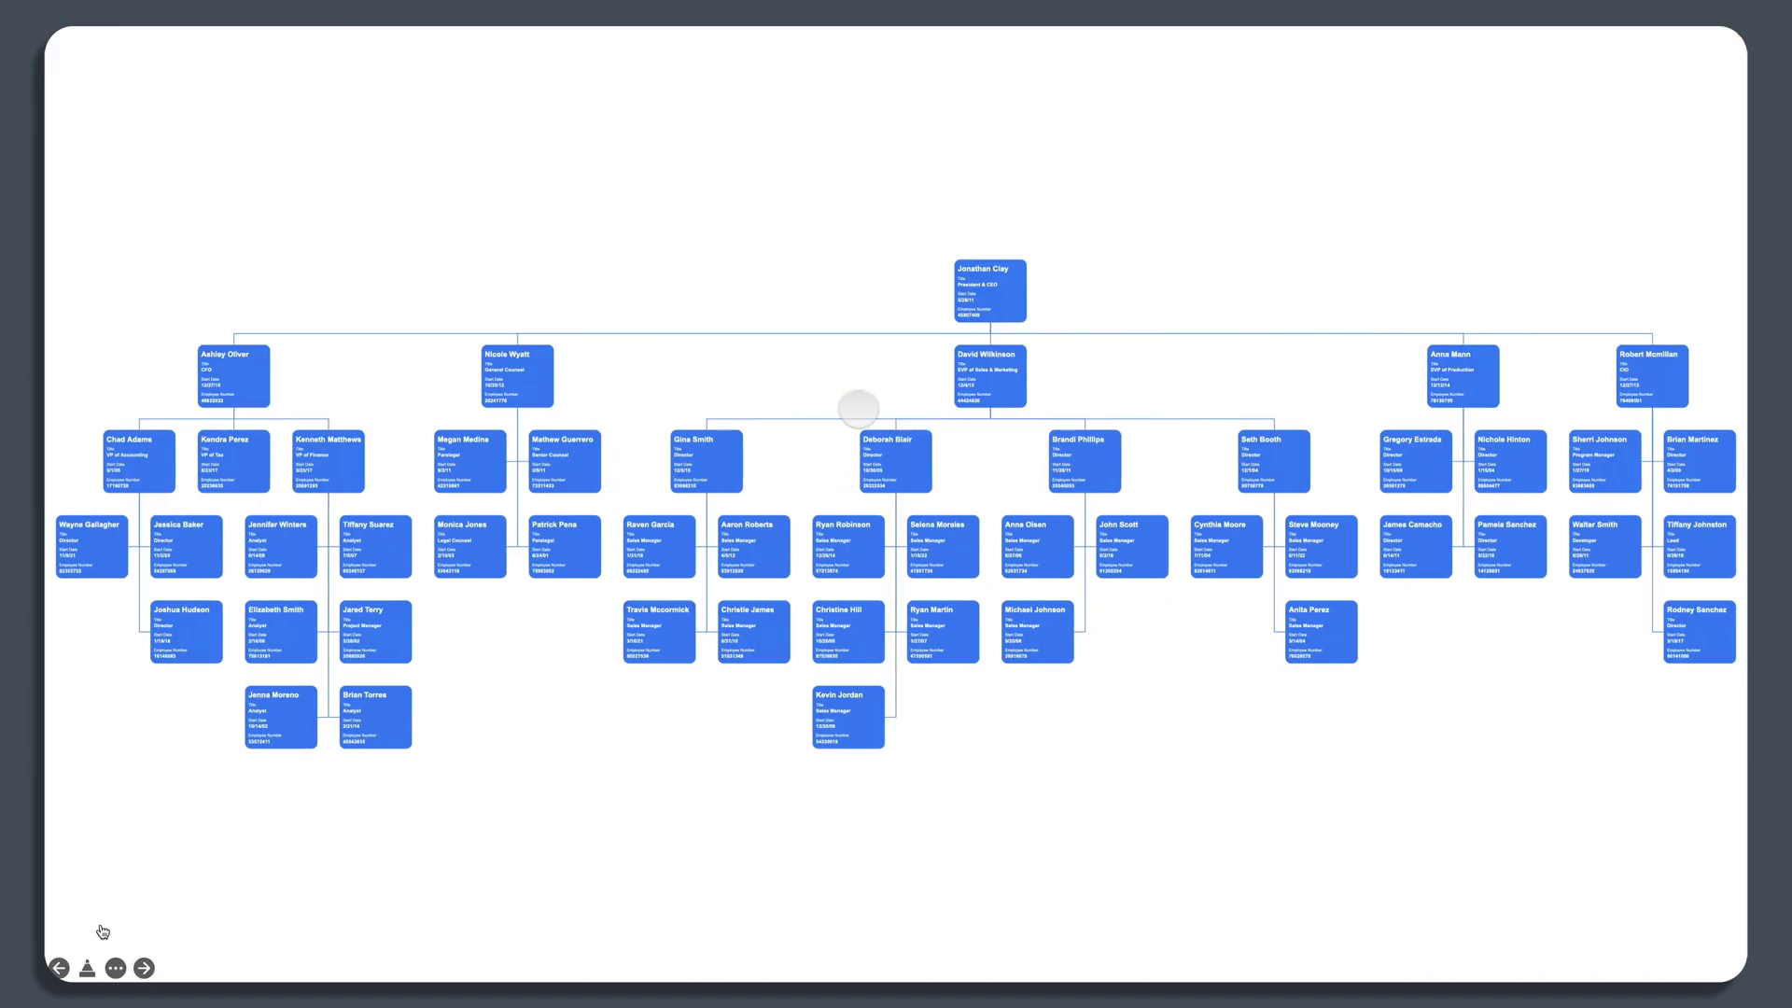
{"action": "key", "text": "Escape"}
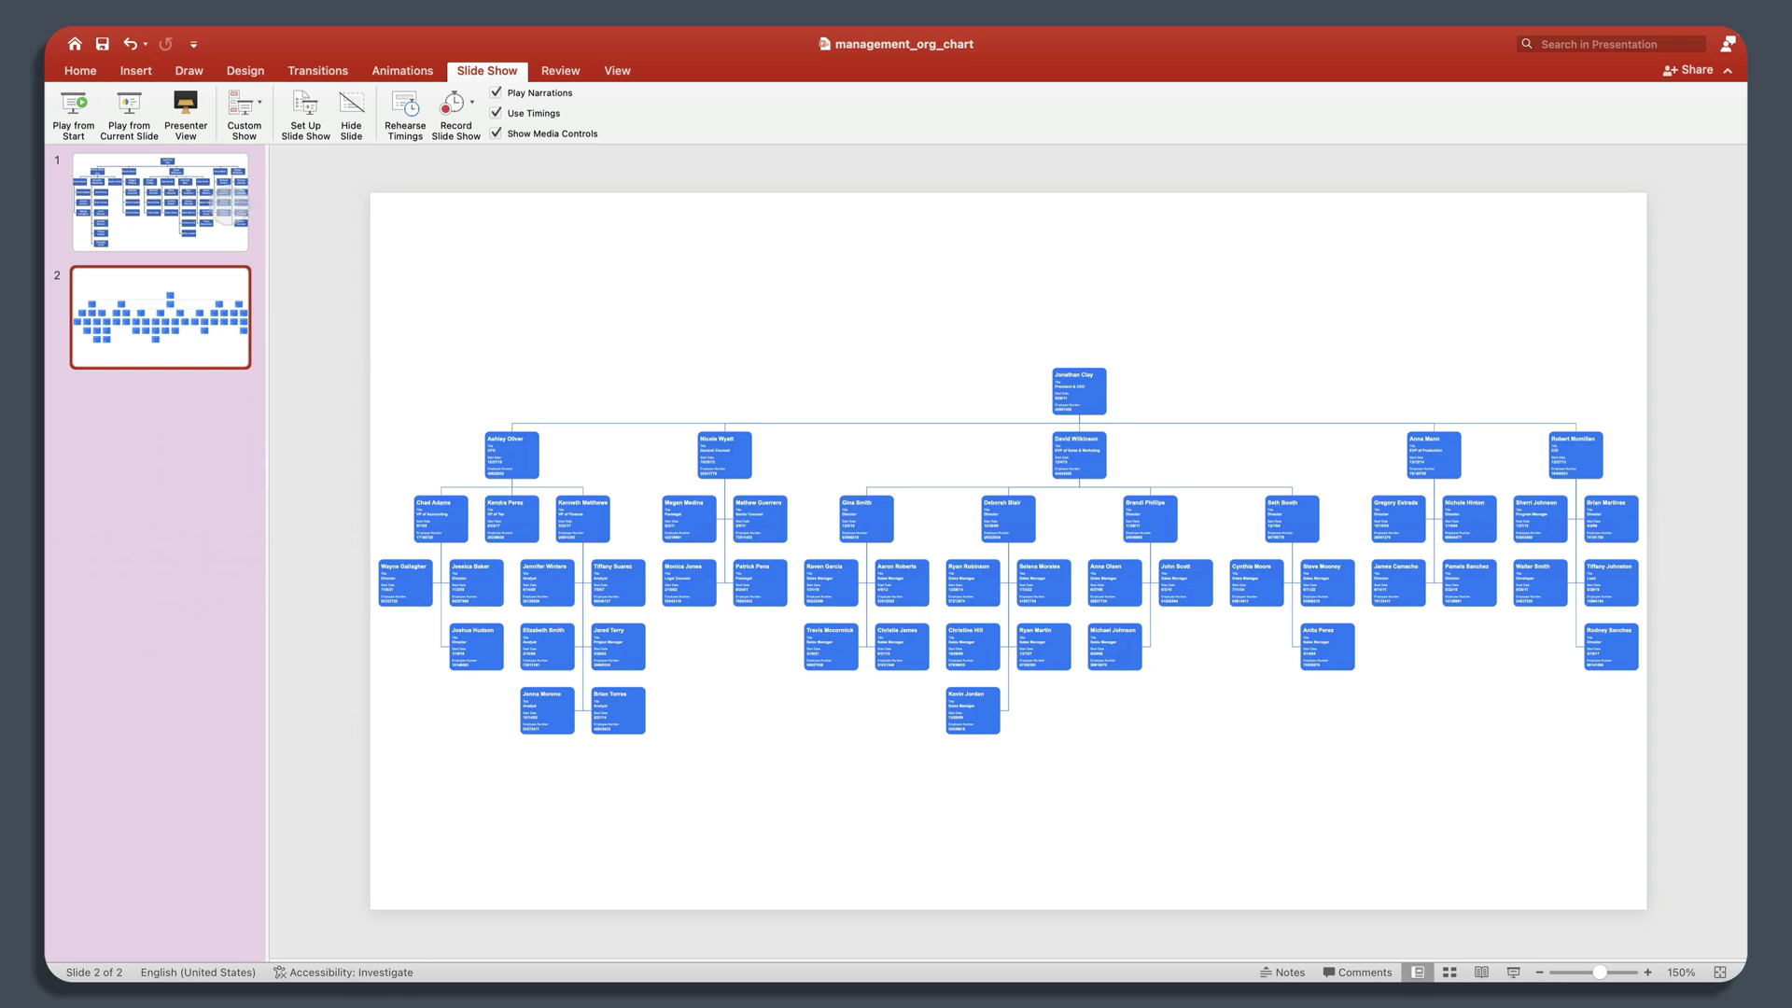
{"action": "left_click", "coordinate": [221, 240]}
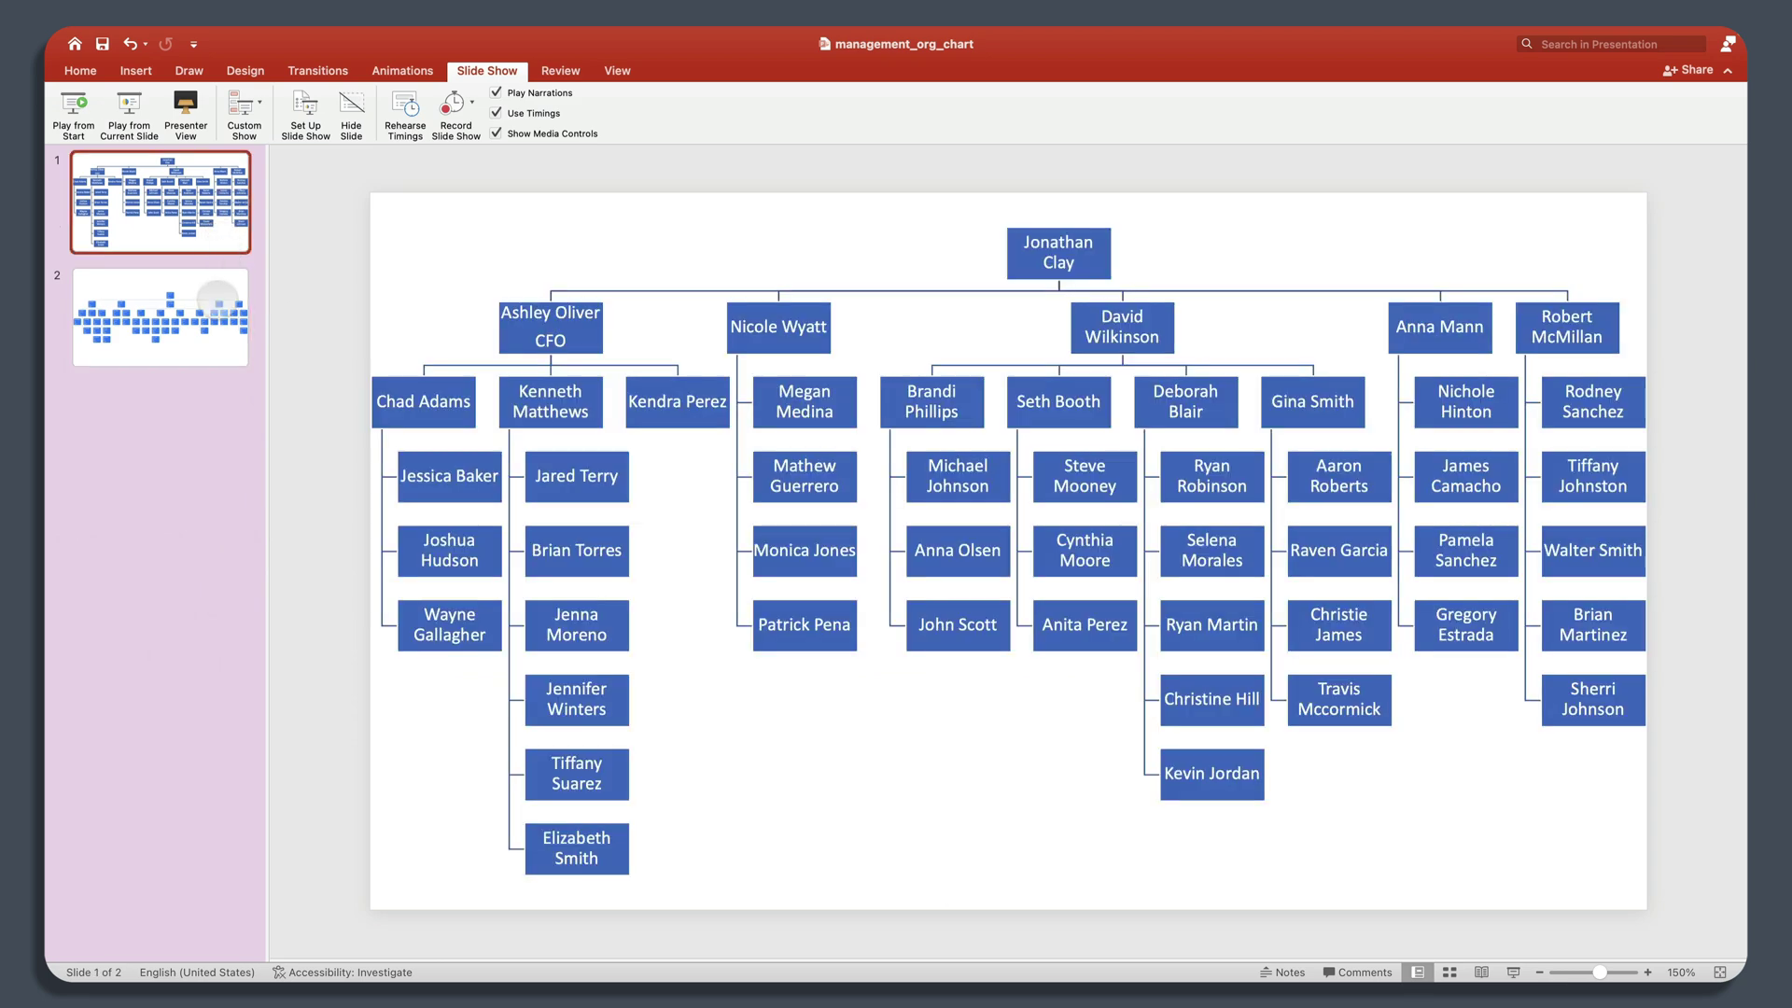
{"action": "left_click", "coordinate": [209, 280]}
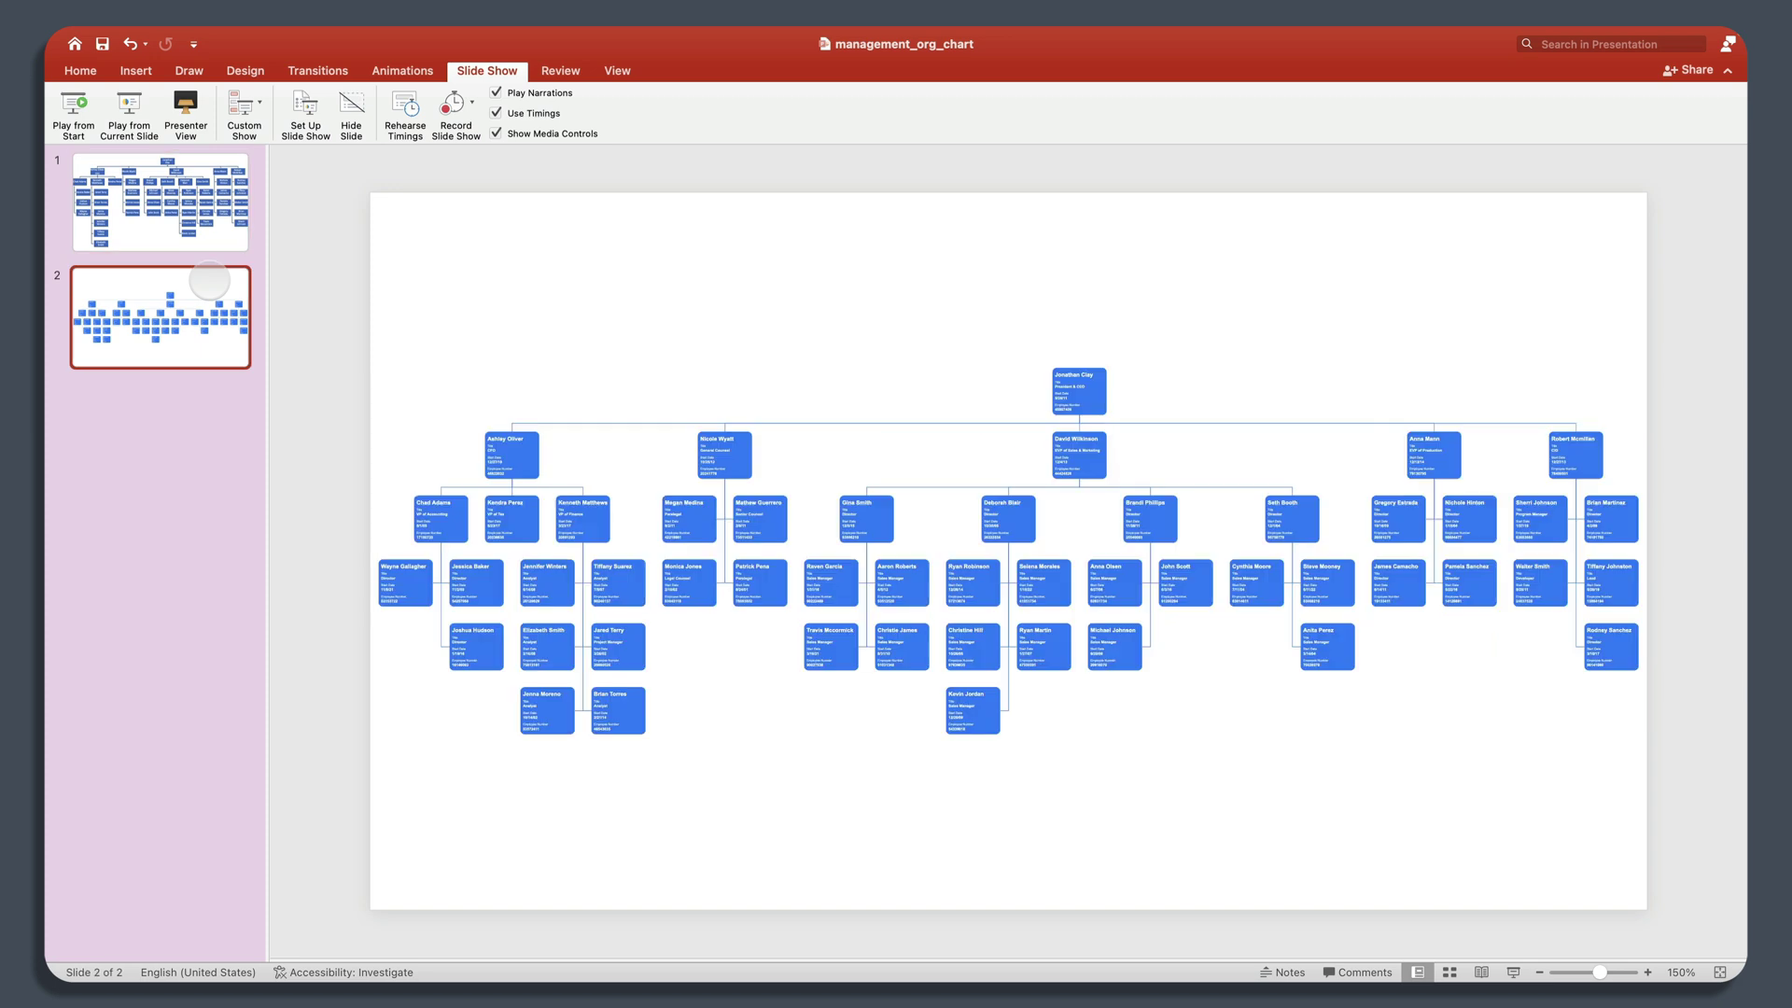